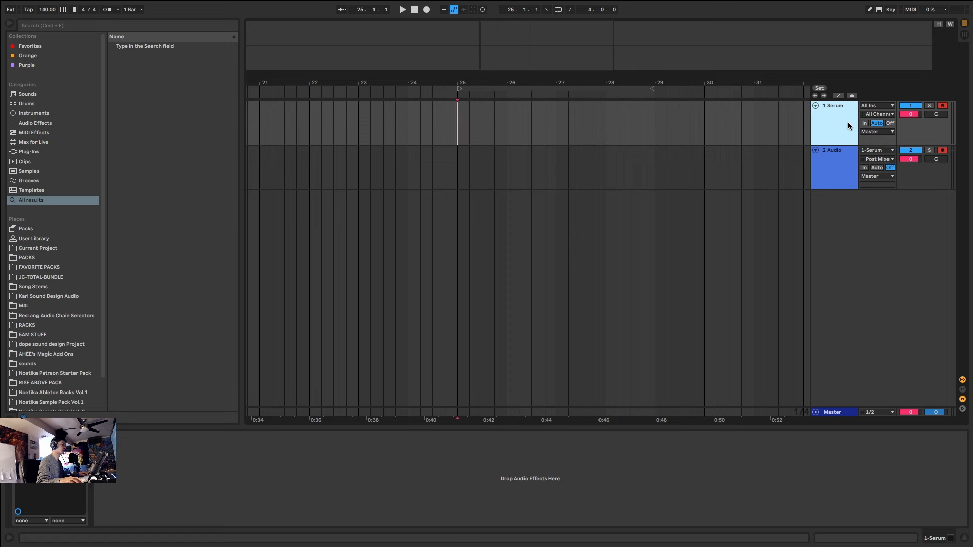
- Search the browser for "ntka lowub" and insert a MIDI clip on the Serum track starting at bar 25
key(super+f)
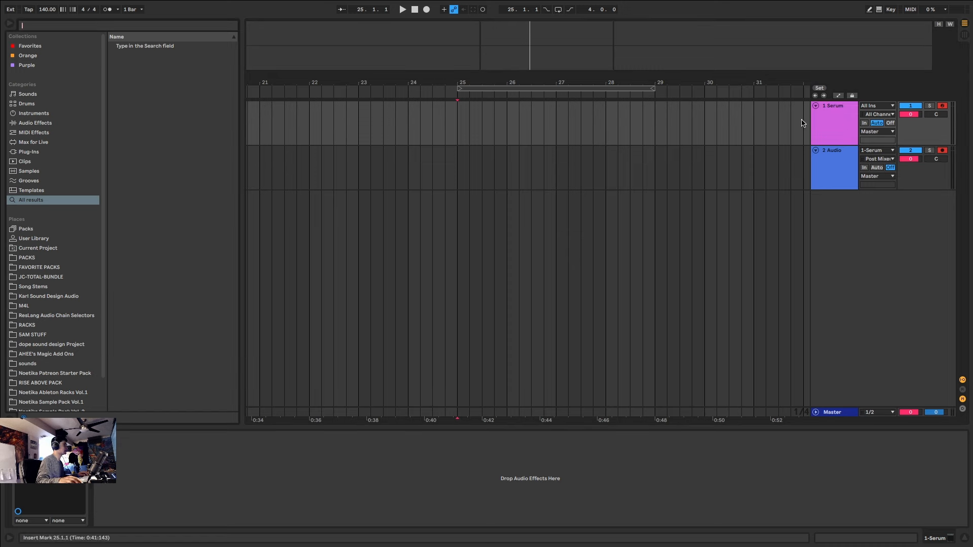
drag(456, 126, 654, 127)
key(super+shift+m)
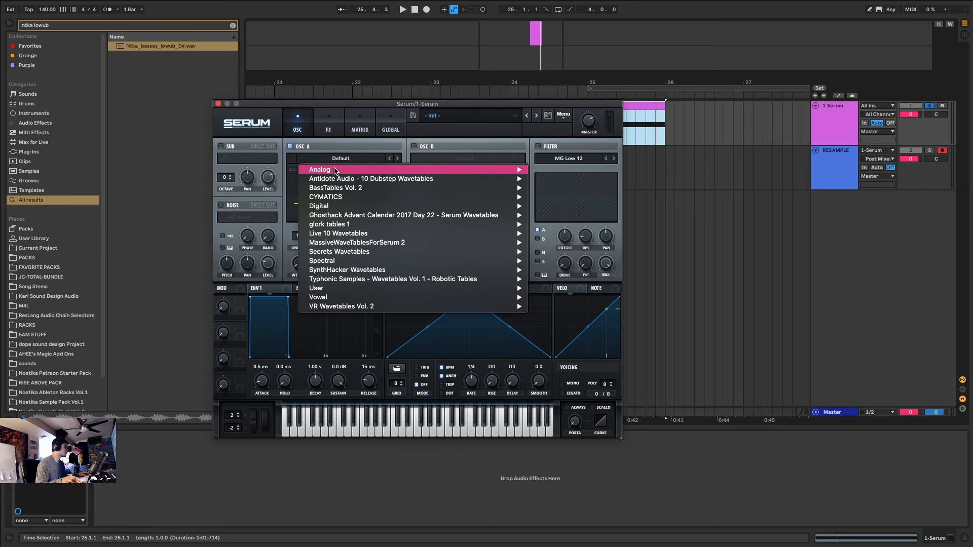
- Load the analog Basic Shapes wavetable into oscillator A, set its wavetable position to 4, and modulate its level with LFO 1
mouse_move(352, 172)
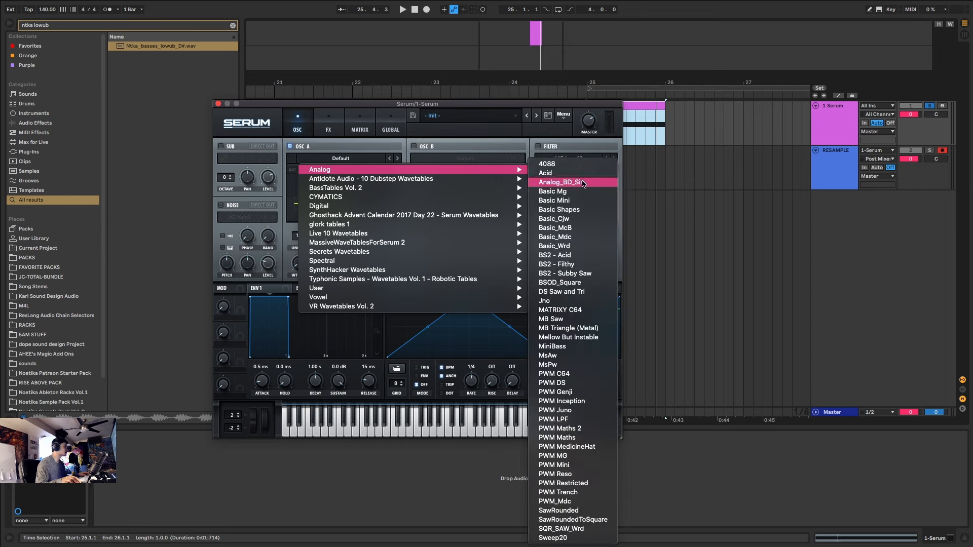
click(591, 210)
key(space)
drag(304, 260, 313, 220)
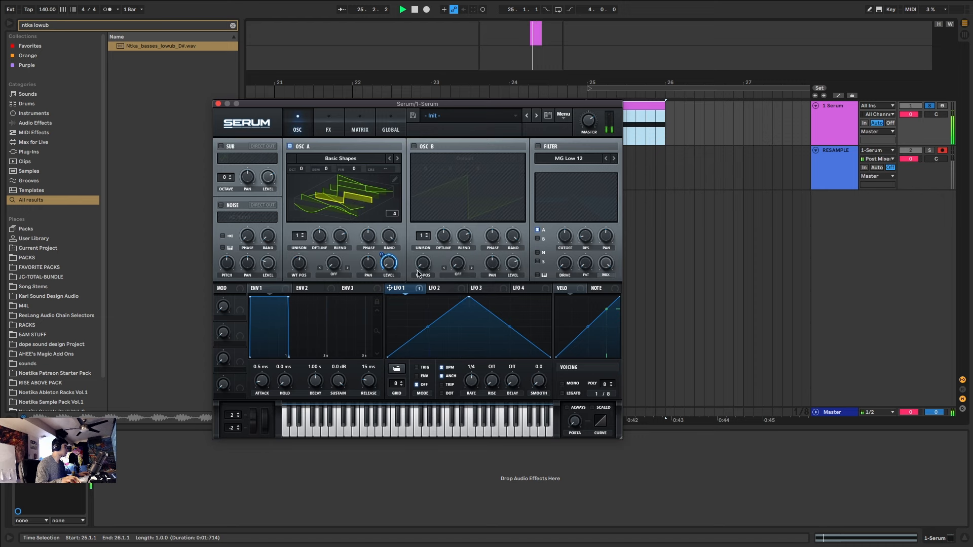
- Set the LFO 1 rate to 1/8 and reshape it with a quick rise, a flat top and a curved decay
key(space)
key(space)
drag(475, 381, 477, 375)
mouse_move(470, 299)
mouse_down()
mouse_move(412, 295)
mouse_move(471, 289)
mouse_up()
double_click(424, 307)
drag(512, 327, 512, 341)
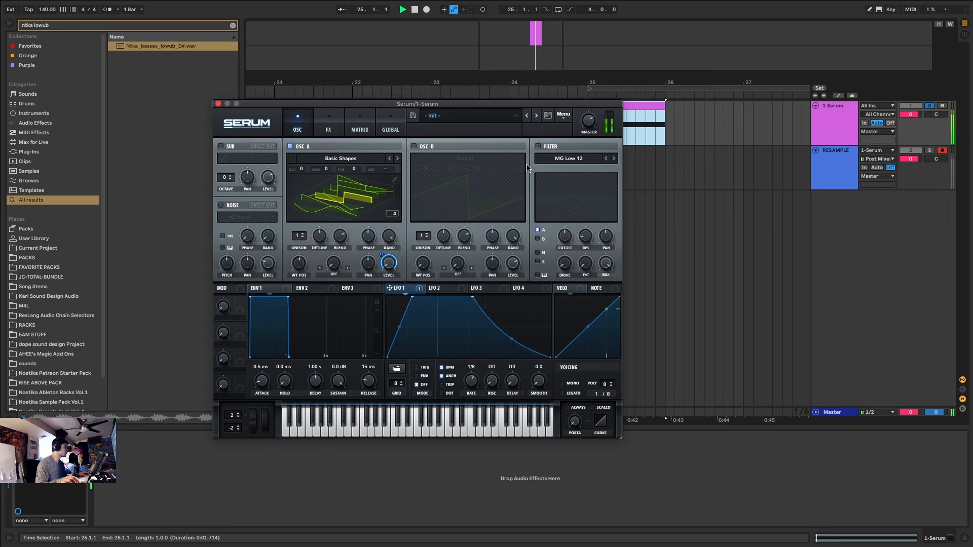
- Enable the MG Low 12 filter with key tracking, adjust its resonance, and modulate its cutoff with LFO 1
click(538, 147)
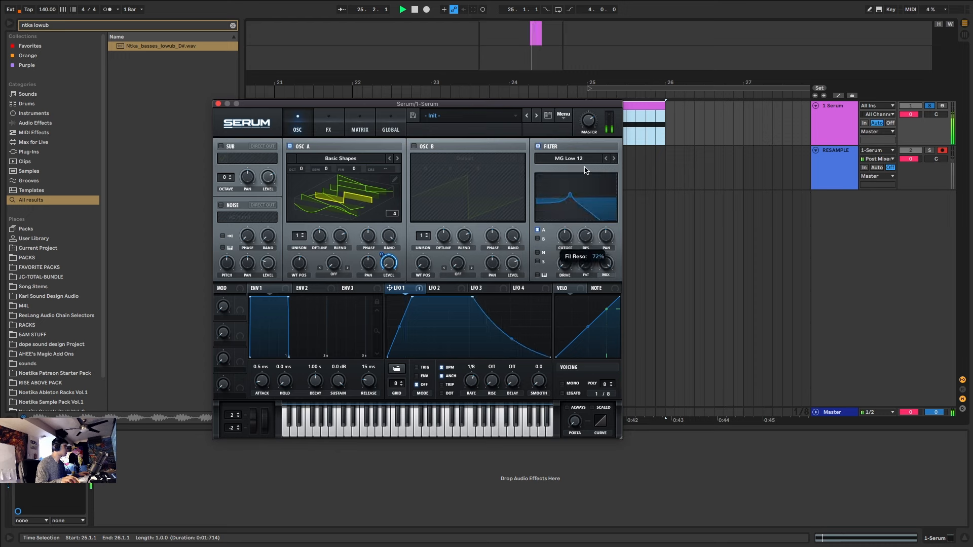
drag(421, 291, 570, 234)
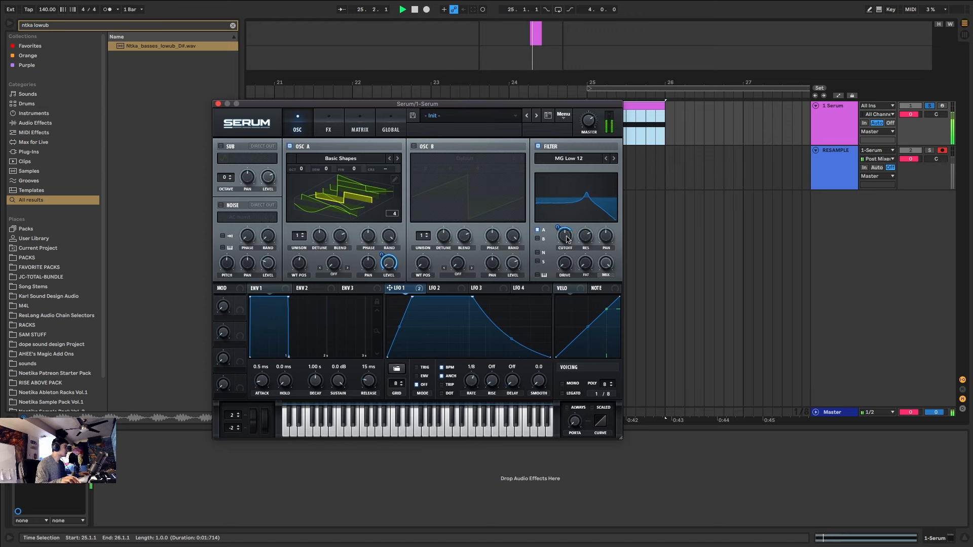
drag(586, 235, 586, 241)
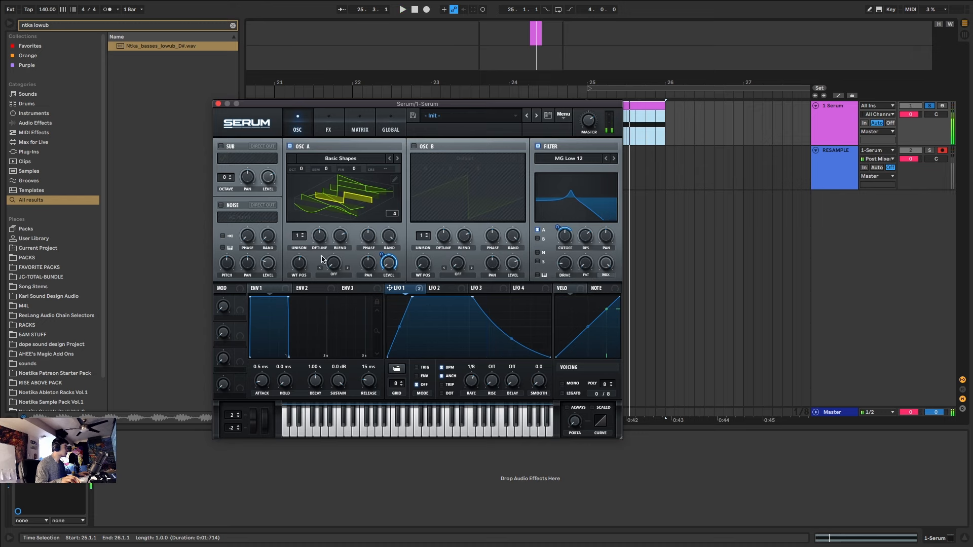
drag(297, 269, 324, 285)
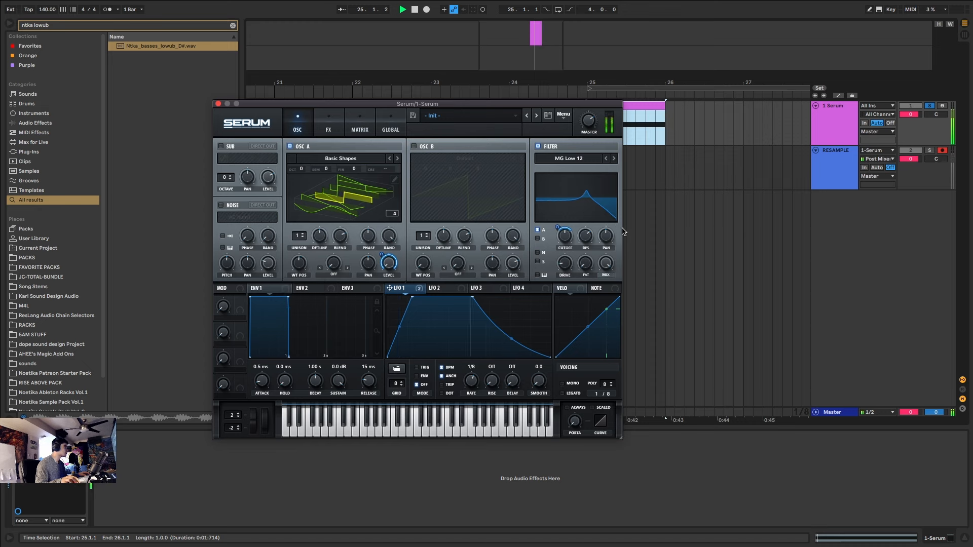
click(538, 275)
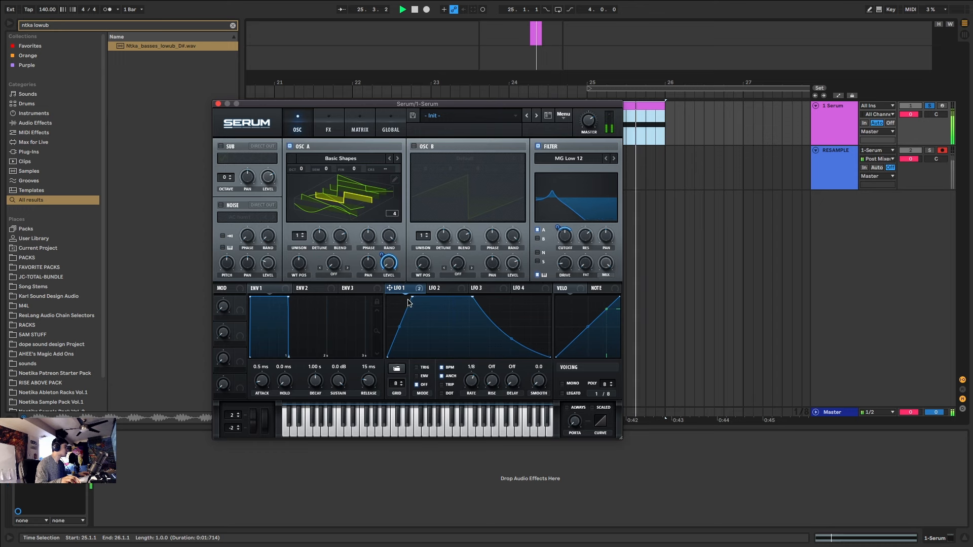
- Enable the AC hum1 noise with direct out, modulate its level with LFO 1, and widen the flat top of the LFO shape
drag(412, 297, 268, 263)
key(space)
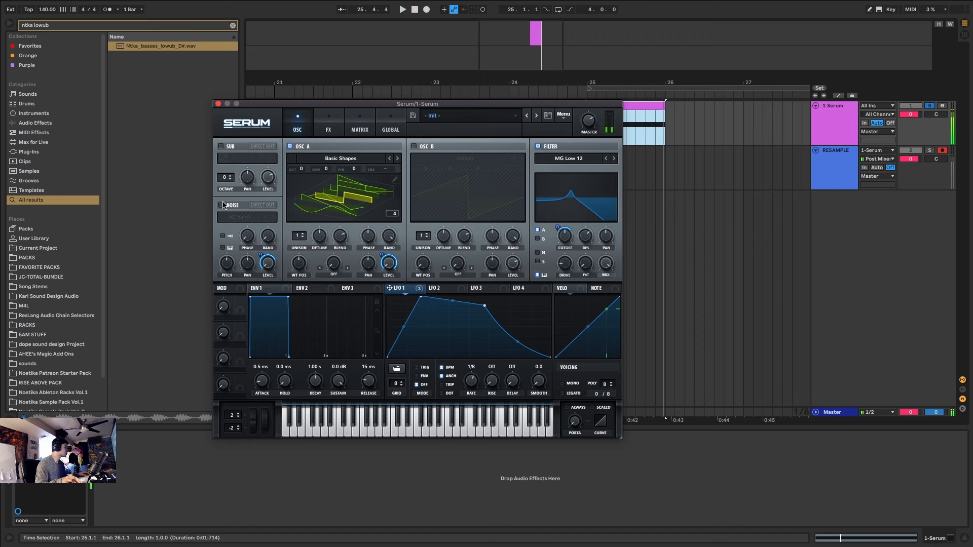
click(221, 205)
key(space)
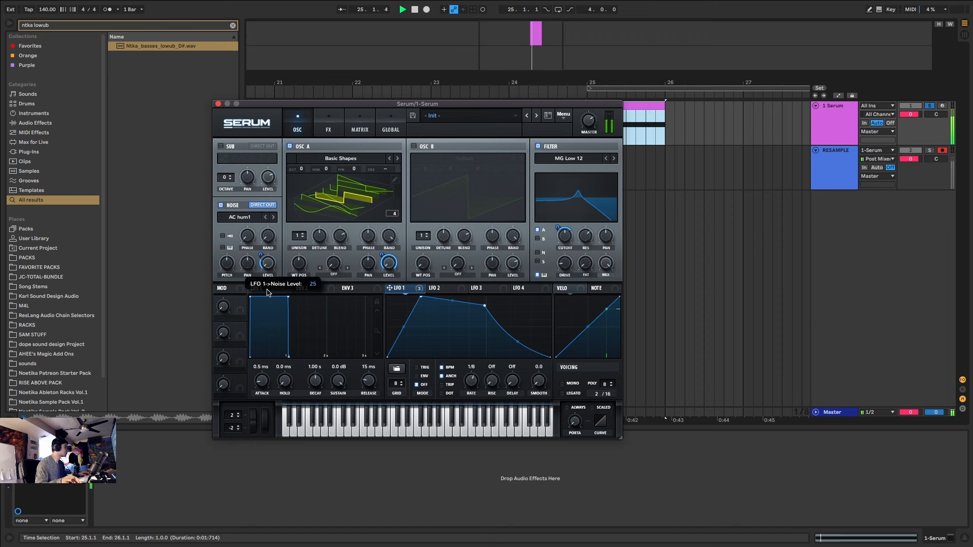
drag(489, 314, 478, 282)
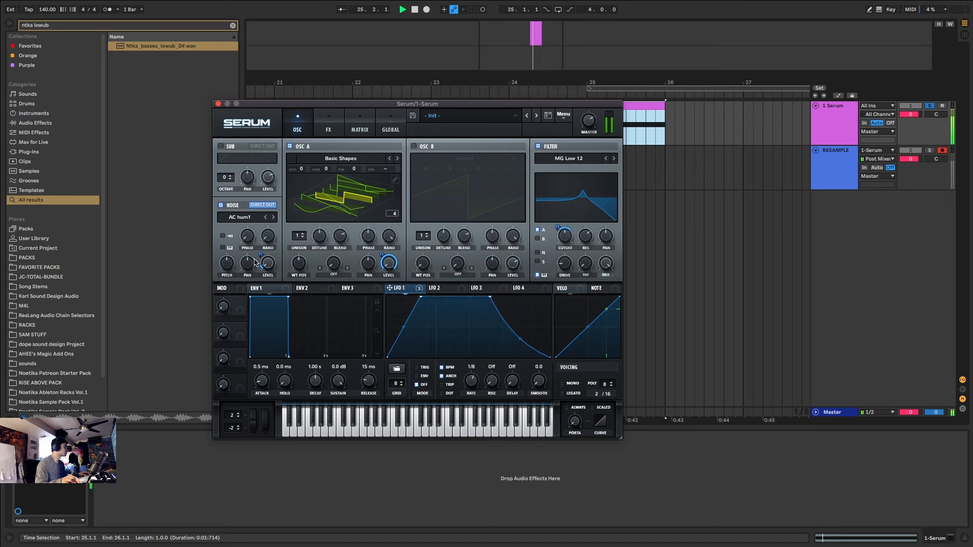
- Set the filter resonance to about 69% and the LFO 1 amount on the noise level to about 38
drag(260, 256, 266, 251)
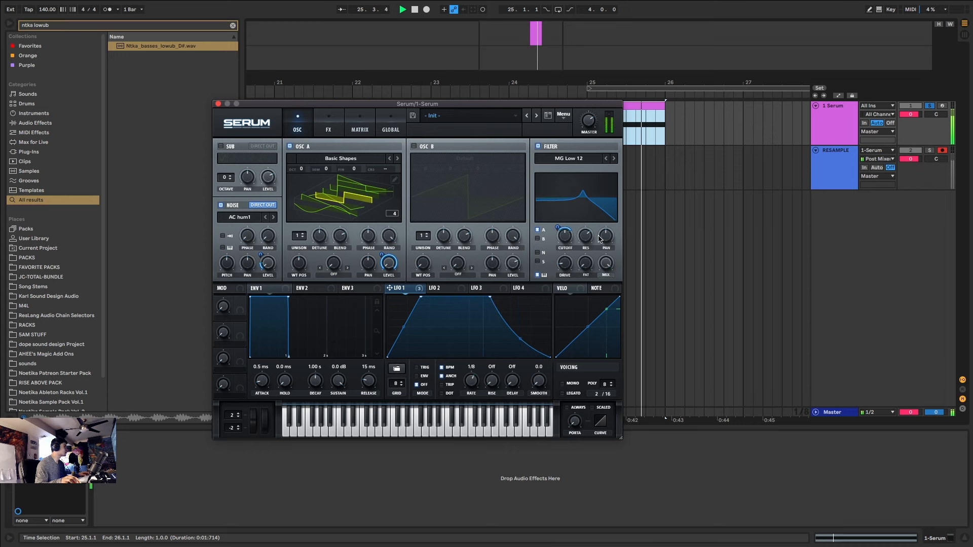
mouse_move(587, 234)
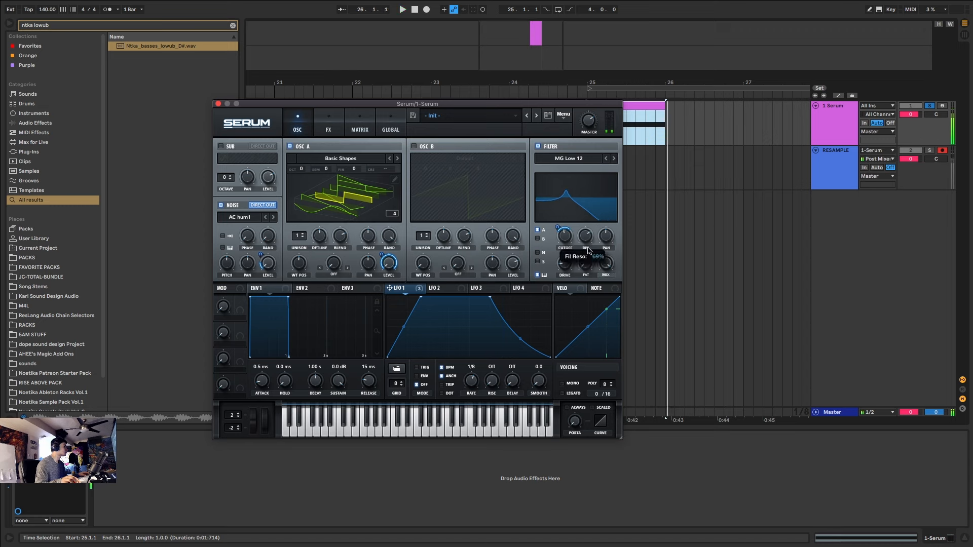
click(329, 122)
click(309, 122)
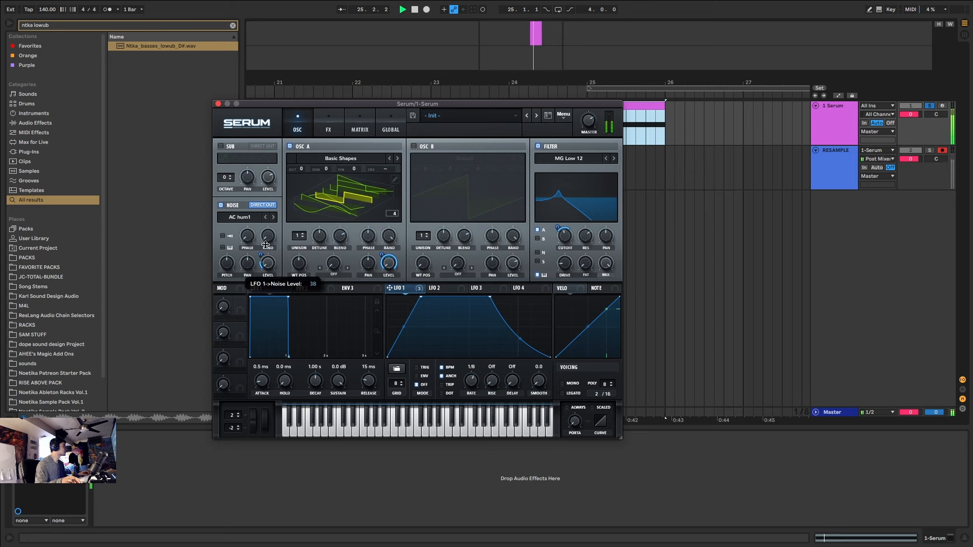
- Add a distortion effect with about 71% drive and set its type to Diode 1
click(329, 118)
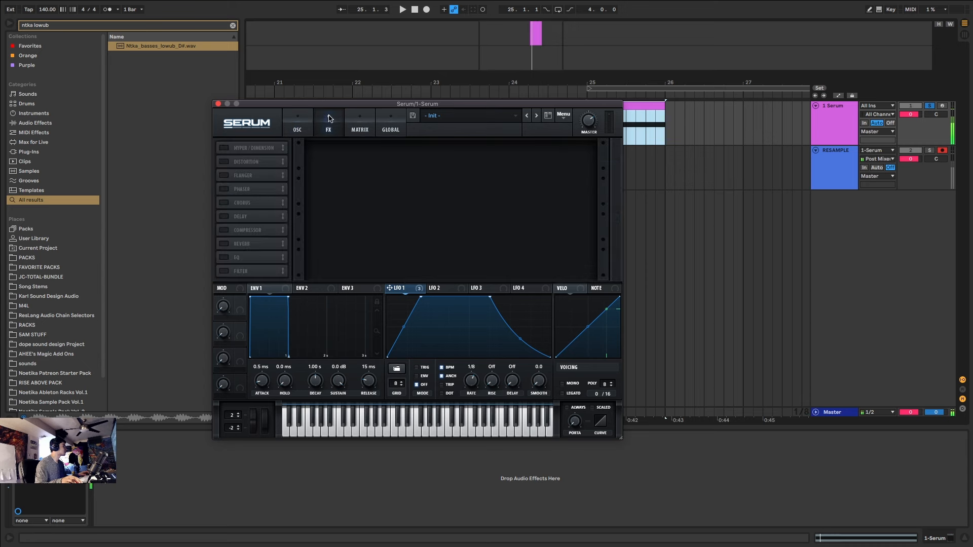
click(240, 162)
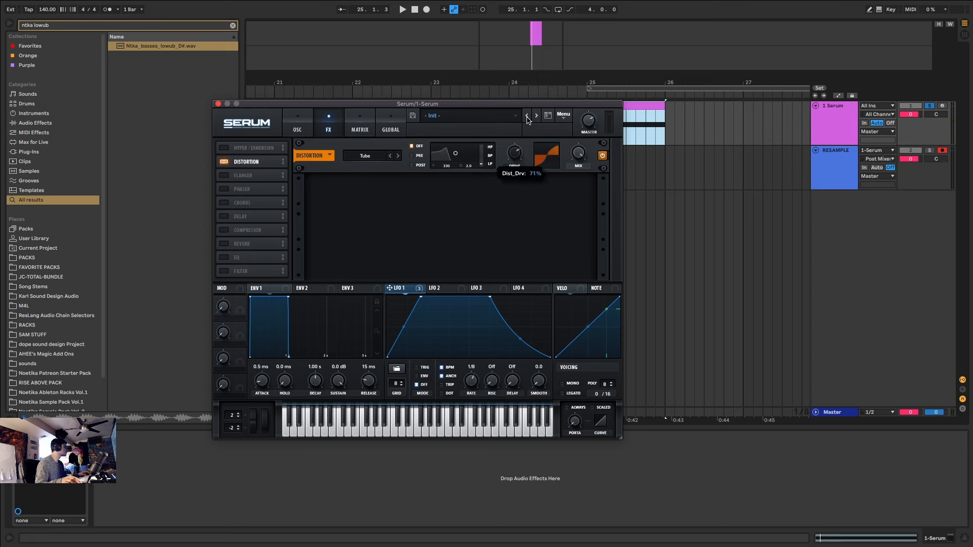
click(391, 155)
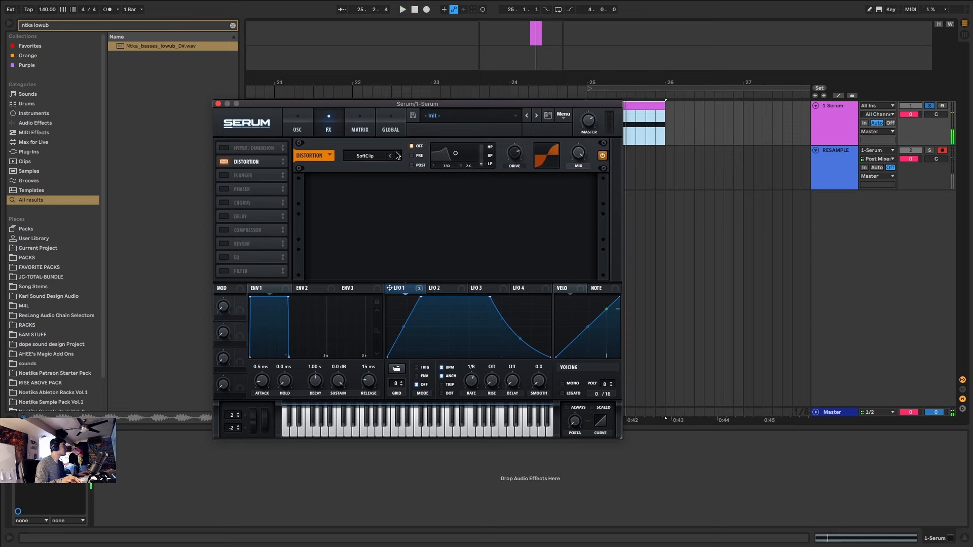
click(396, 156)
key(space)
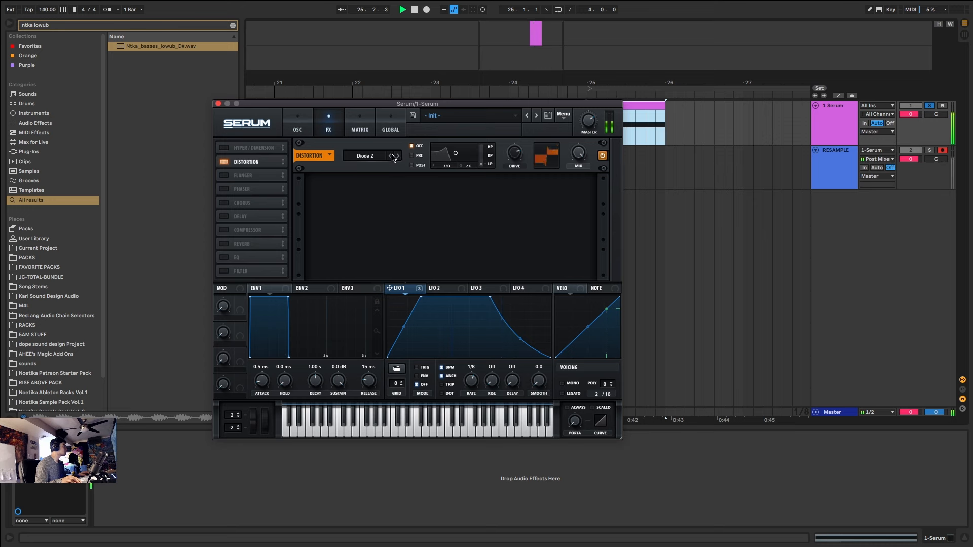
click(392, 156)
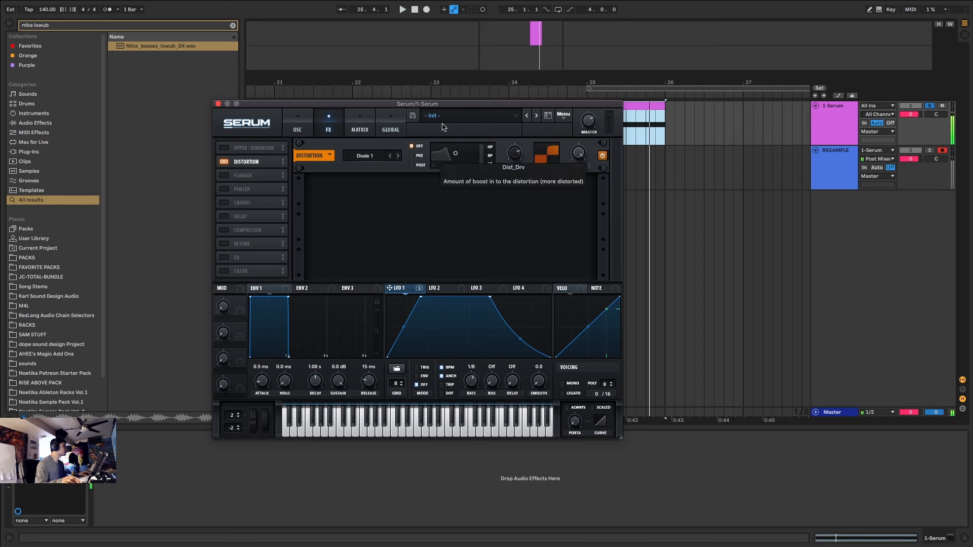
- Audition the patch and change the filter type to HP 12 from the Multi category
click(297, 127)
drag(548, 207, 586, 229)
key(space)
key(space)
key(space)
click(571, 158)
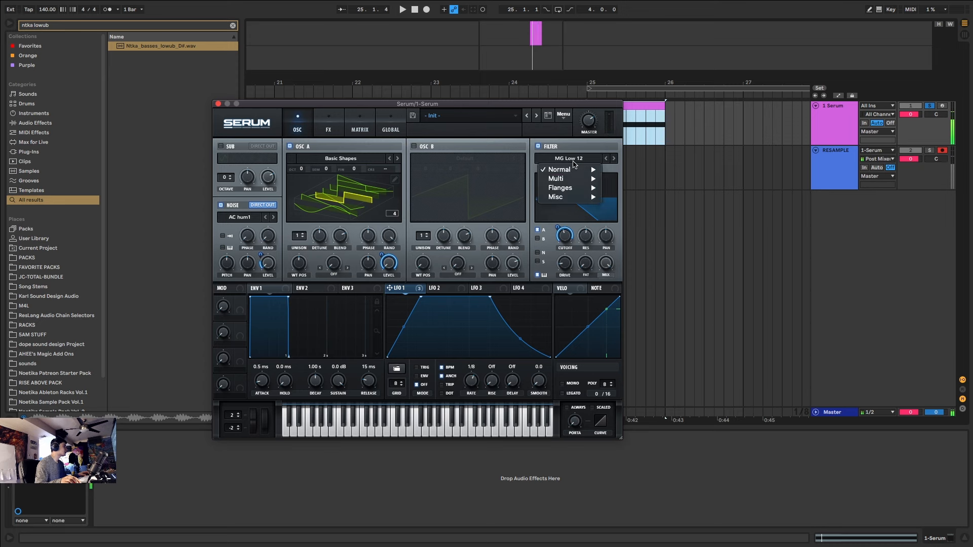
mouse_move(574, 172)
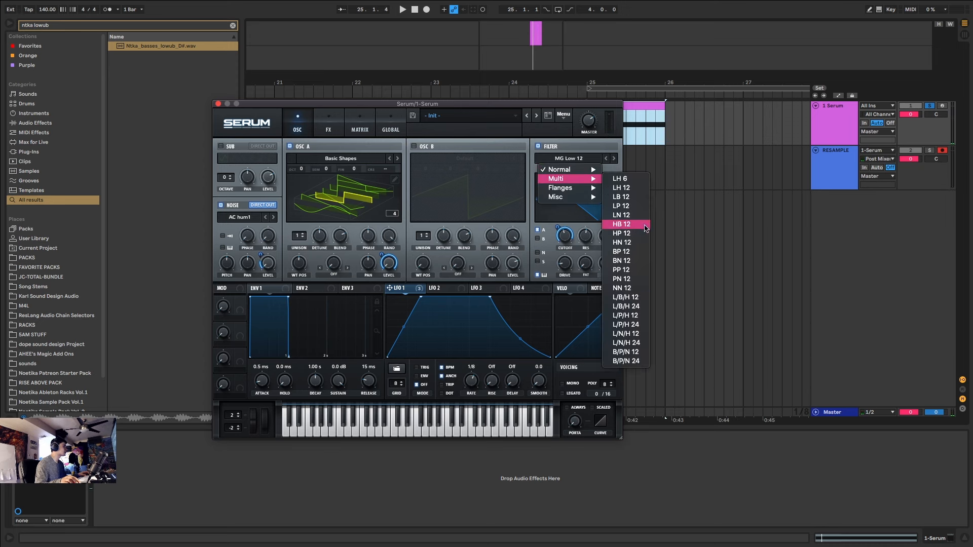
click(637, 233)
key(space)
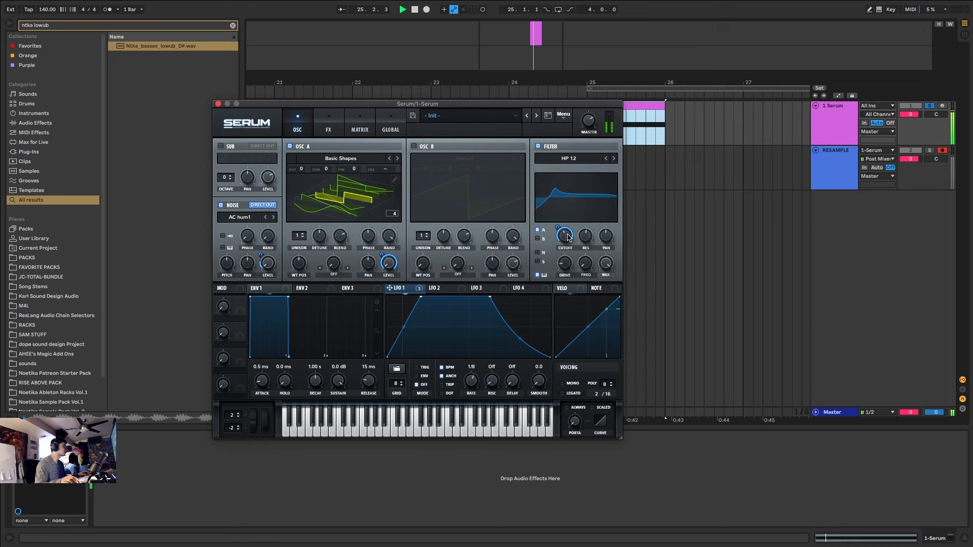
- Lower the filter cutoff, adjust the LFO 1 modulation amount on it, and switch oscillator A's wavetable display to 2D
drag(568, 237, 567, 269)
mouse_move(558, 227)
mouse_down()
mouse_move(561, 268)
mouse_move(564, 204)
mouse_move(562, 222)
mouse_up()
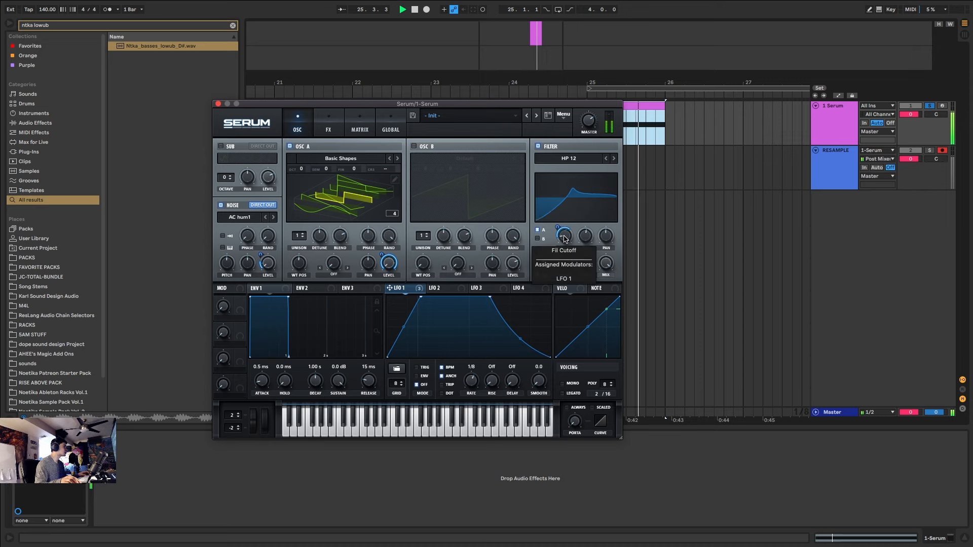
click(323, 198)
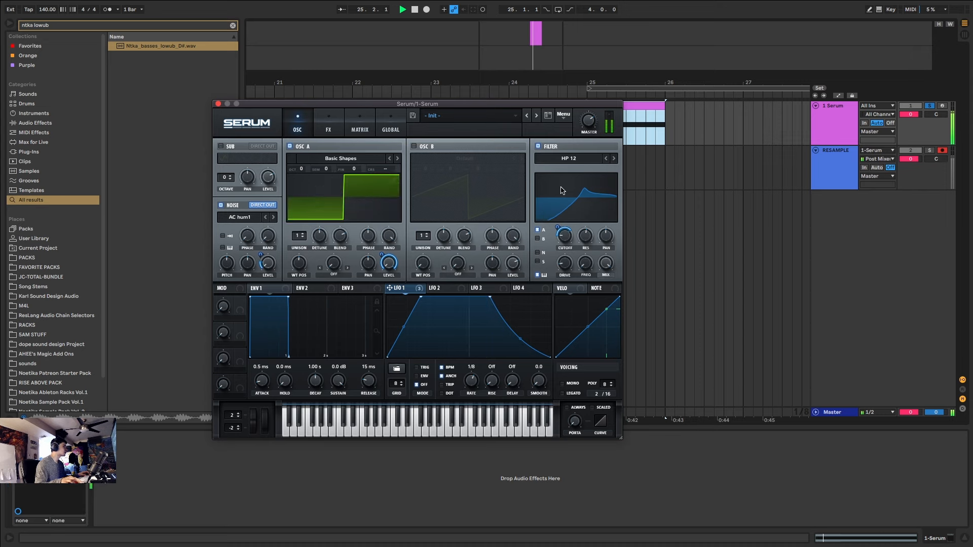
- Add an EQ effect with a low-cut band, and adjust the gain and frequency of its high shelf
click(335, 118)
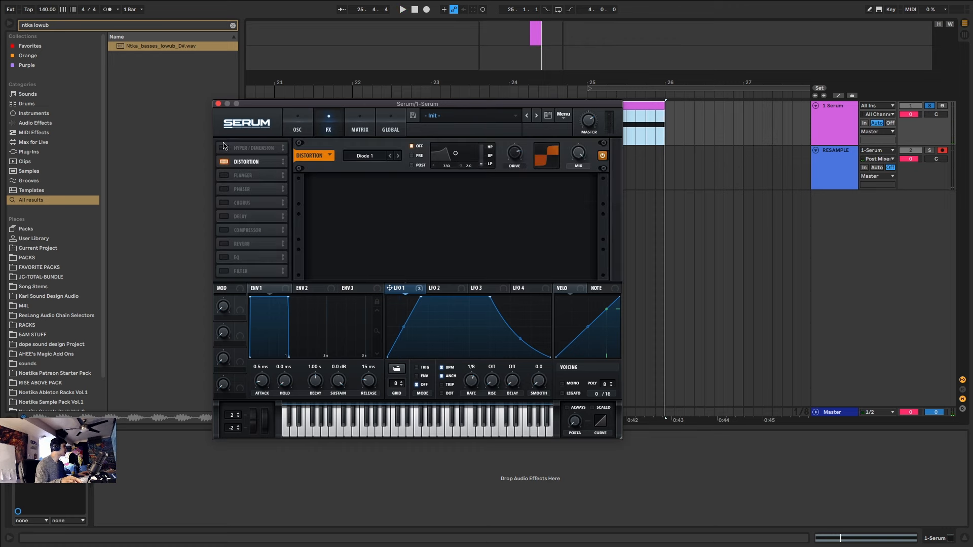
click(223, 258)
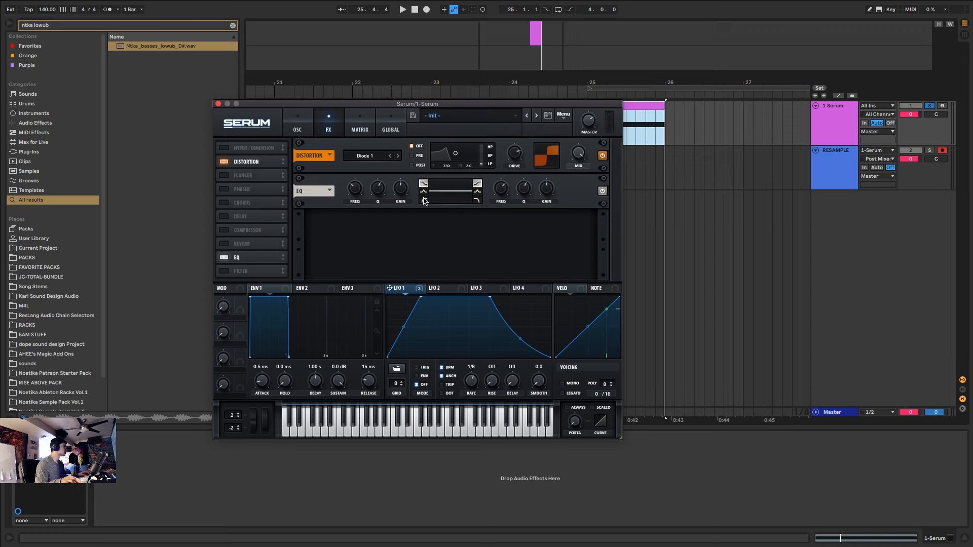
drag(401, 187, 366, 176)
key(space)
mouse_move(547, 188)
mouse_down()
mouse_move(546, 157)
mouse_move(541, 181)
mouse_up()
drag(506, 189, 508, 215)
- Add a compressor effect, switch it to multiband, and raise its gain while auditioning the patch
click(224, 230)
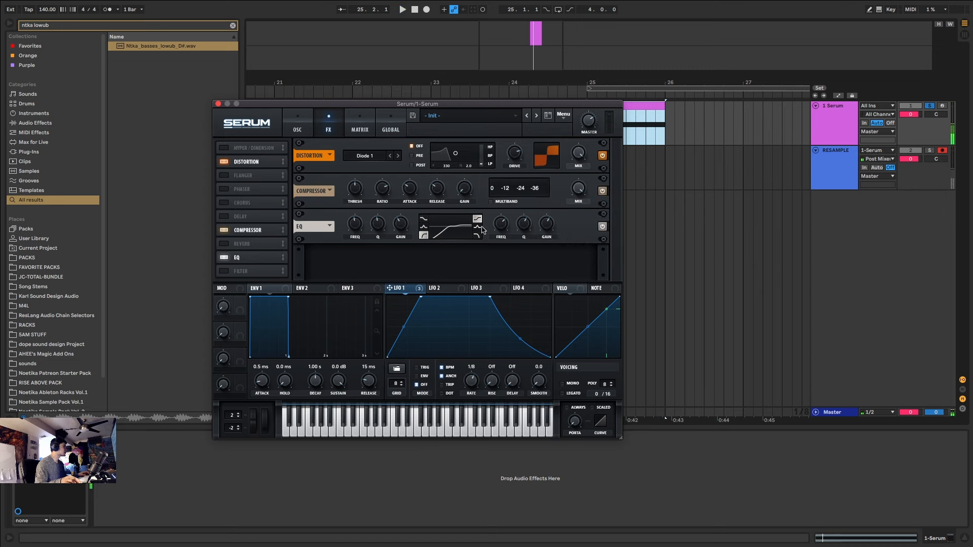
click(490, 202)
key(space)
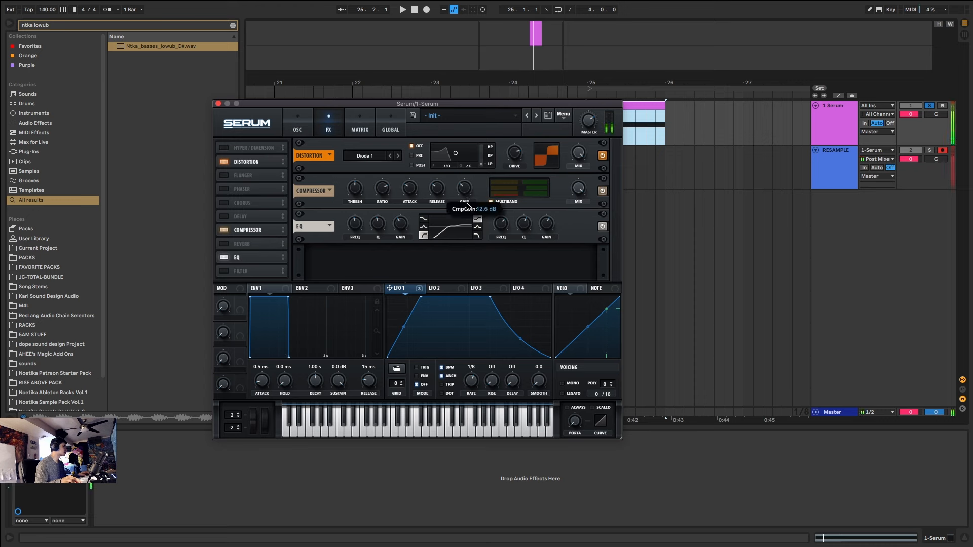
key(space)
- Enable the sub oscillator with a triangle wave and direct out, and modulate its level with LFO 1
click(297, 127)
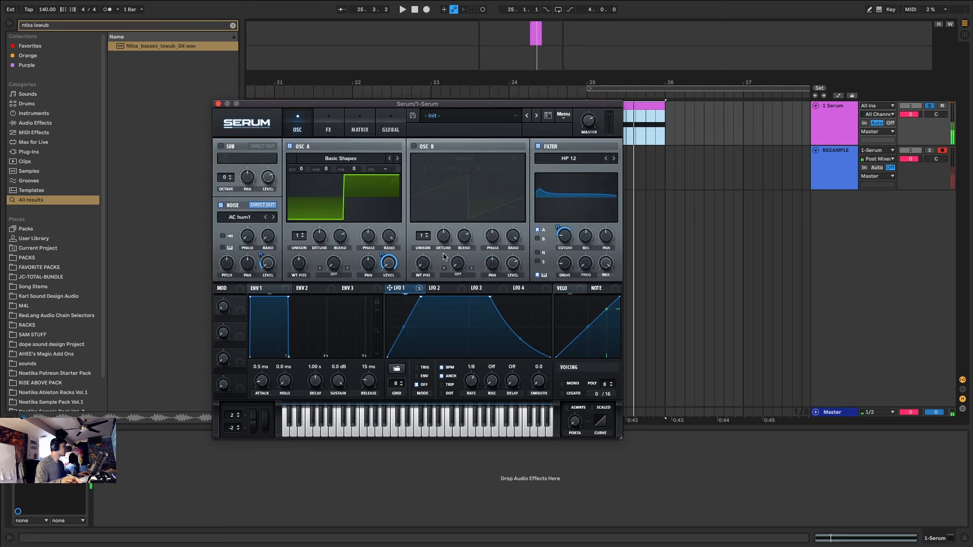
drag(404, 289, 267, 176)
click(221, 146)
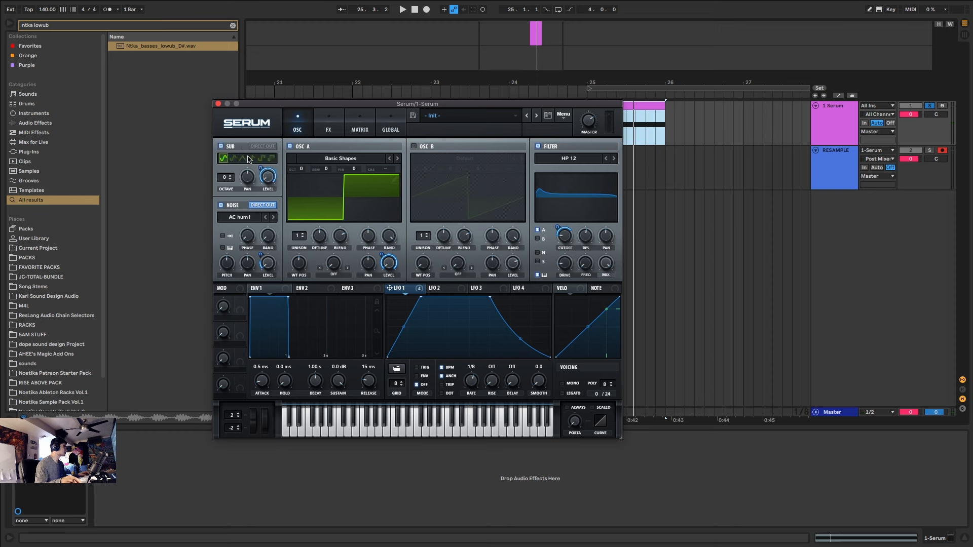
click(243, 158)
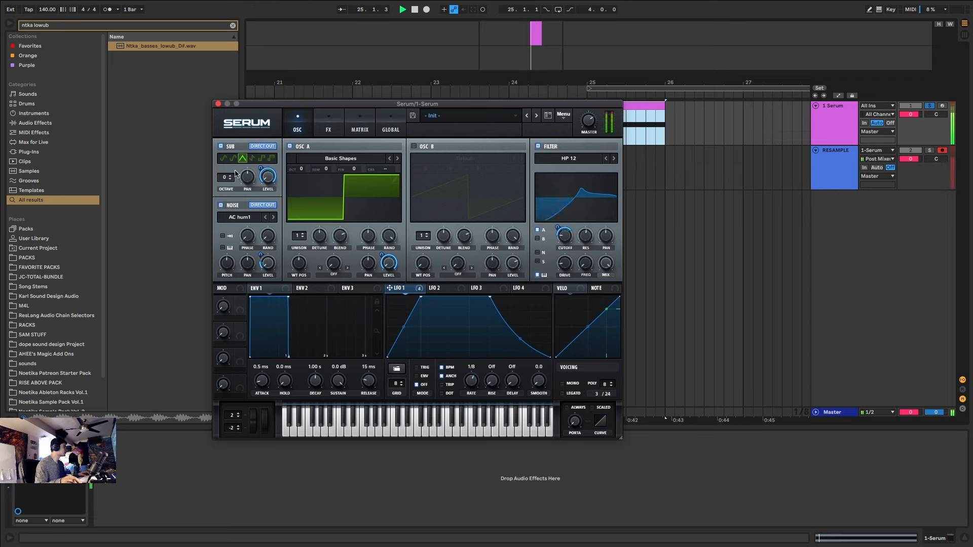
- Lower the gain of the EQ's high band, modulate that gain with LFO 1, and audition the result
click(328, 127)
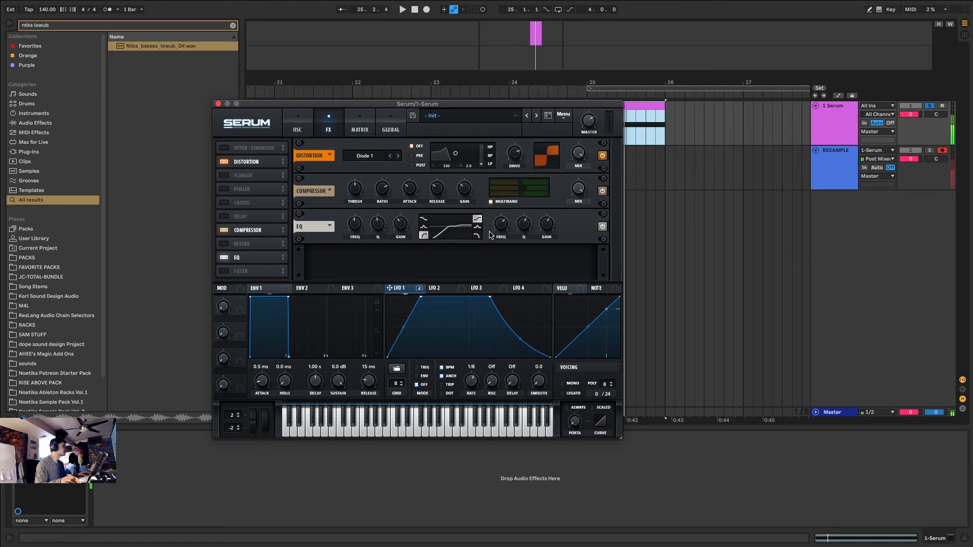
key(space)
drag(543, 227, 536, 262)
key(space)
drag(414, 287, 545, 233)
key(space)
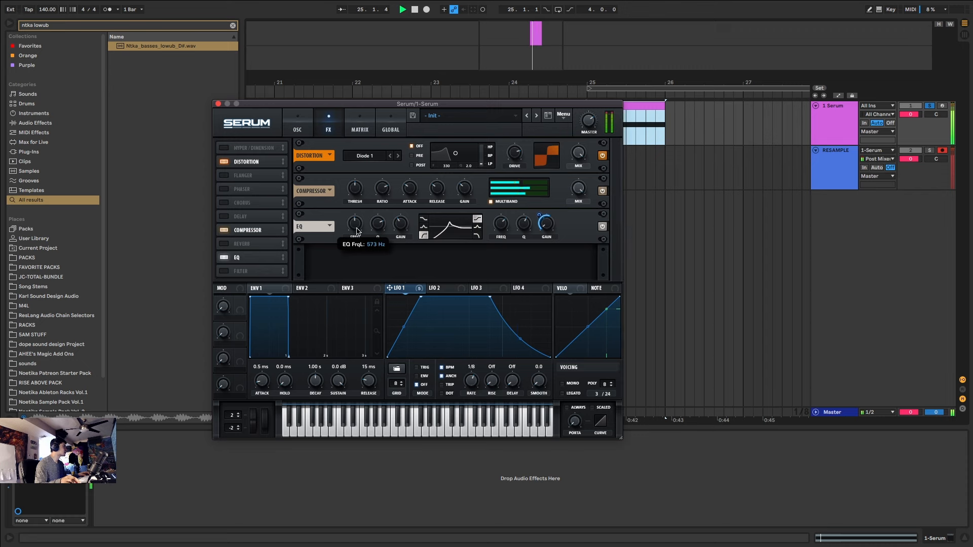
- Add a delay effect with linked channels and tempo sync off, and shorten its delay time
click(225, 217)
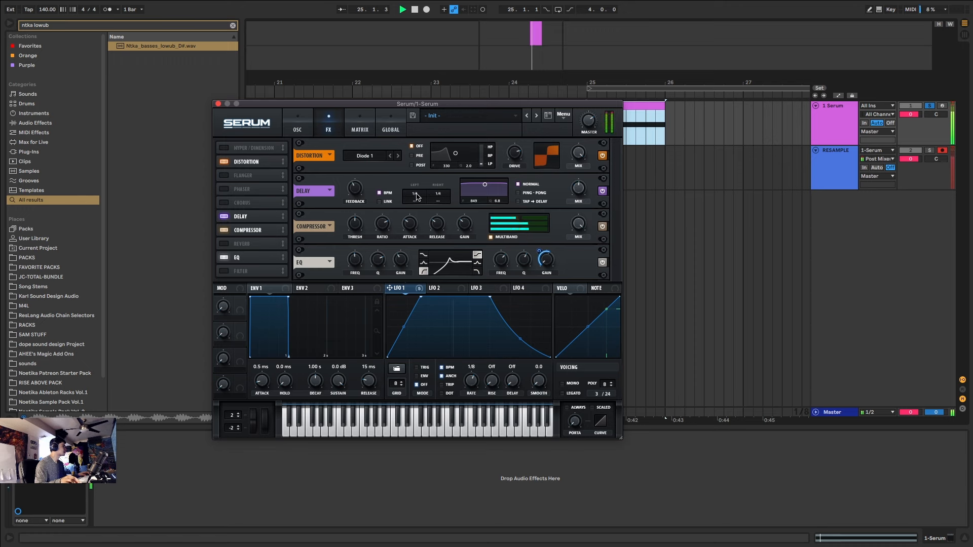
click(379, 202)
click(379, 193)
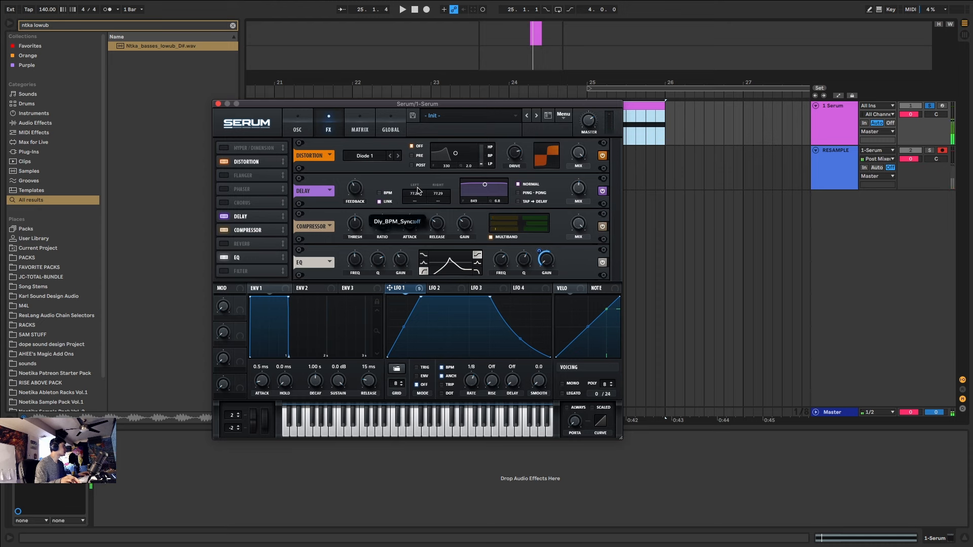
drag(416, 196, 418, 202)
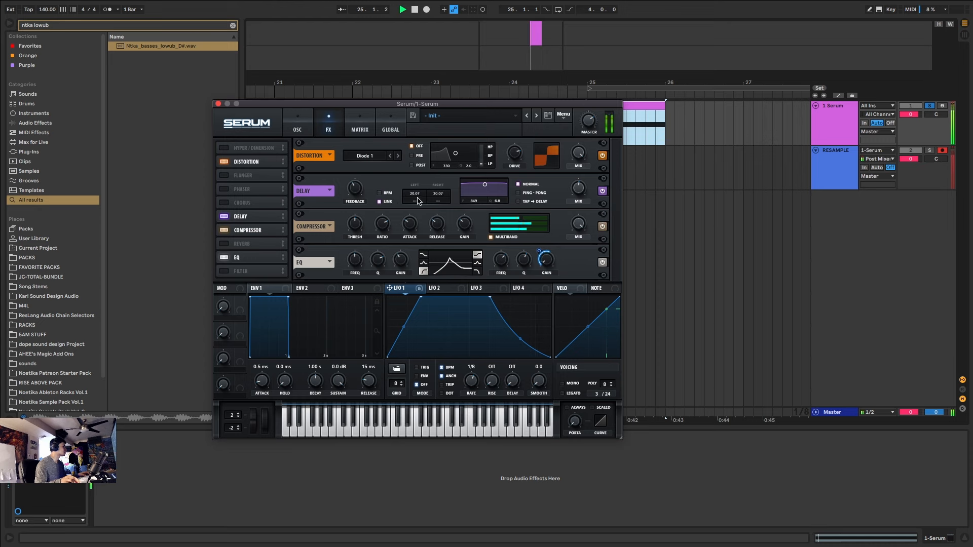
scroll(419, 194, down, 5)
mouse_move(419, 196)
mouse_down()
mouse_move(417, 204)
mouse_move(420, 194)
mouse_up()
- Set the delay's filter to about 1418 and 1.7, and fine-tune the linked delay time to about 17.02 while auditioning the patch
mouse_move(485, 184)
mouse_down()
mouse_move(488, 213)
mouse_move(489, 198)
mouse_up()
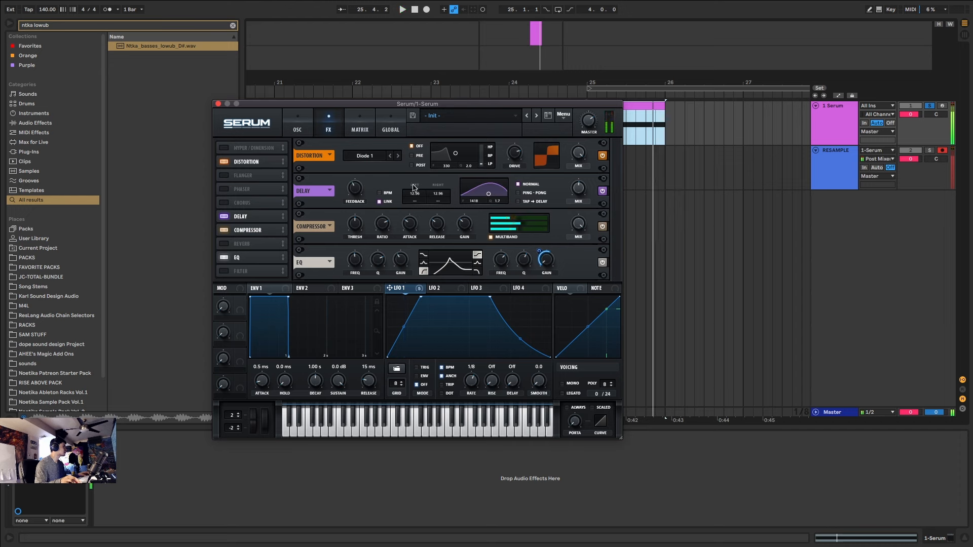
drag(416, 197, 416, 192)
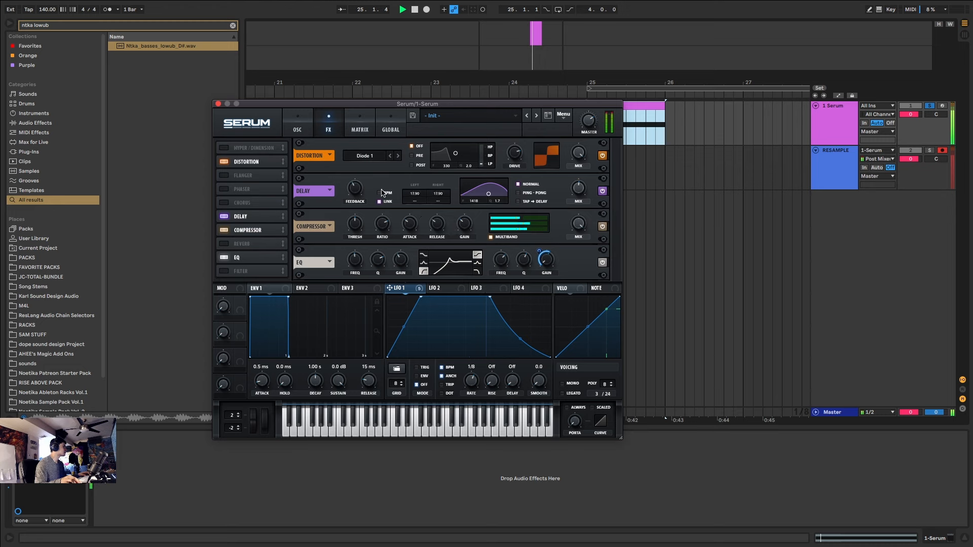
mouse_move(355, 201)
key(space)
mouse_move(577, 201)
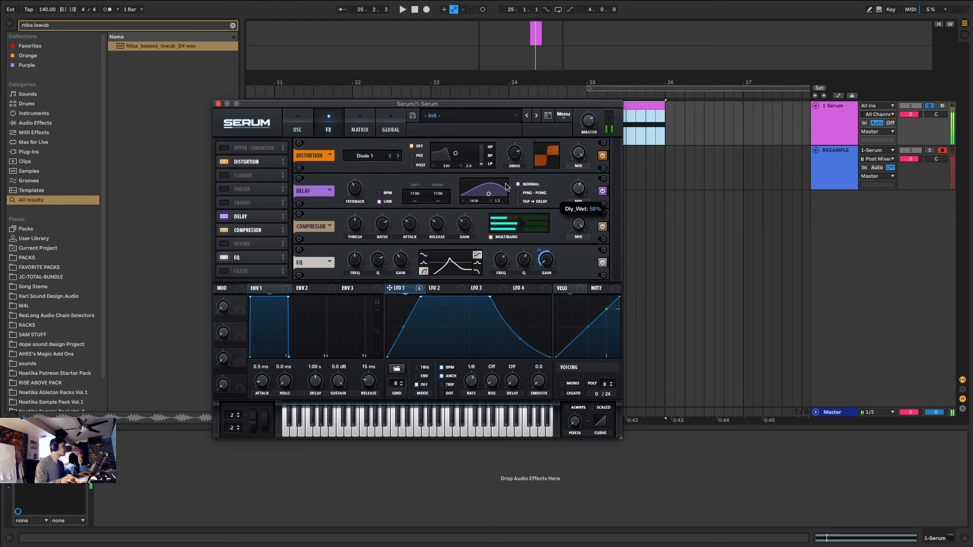
drag(439, 193, 440, 198)
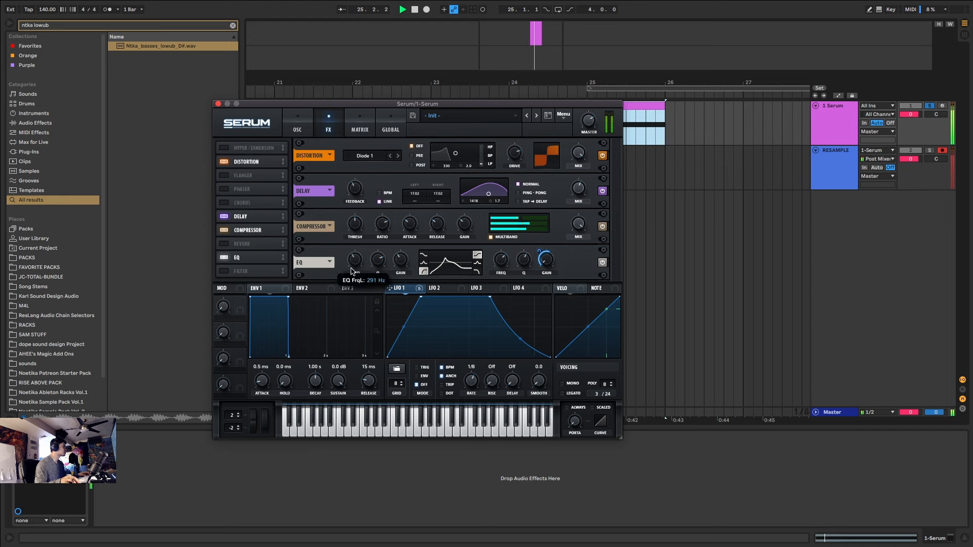
- Reorder the effects so the compressor and EQ come before the delay, and adjust the EQ low band's frequency, gain and Q
drag(253, 259, 253, 198)
mouse_move(253, 203)
mouse_down()
mouse_move(251, 246)
mouse_move(256, 221)
mouse_up()
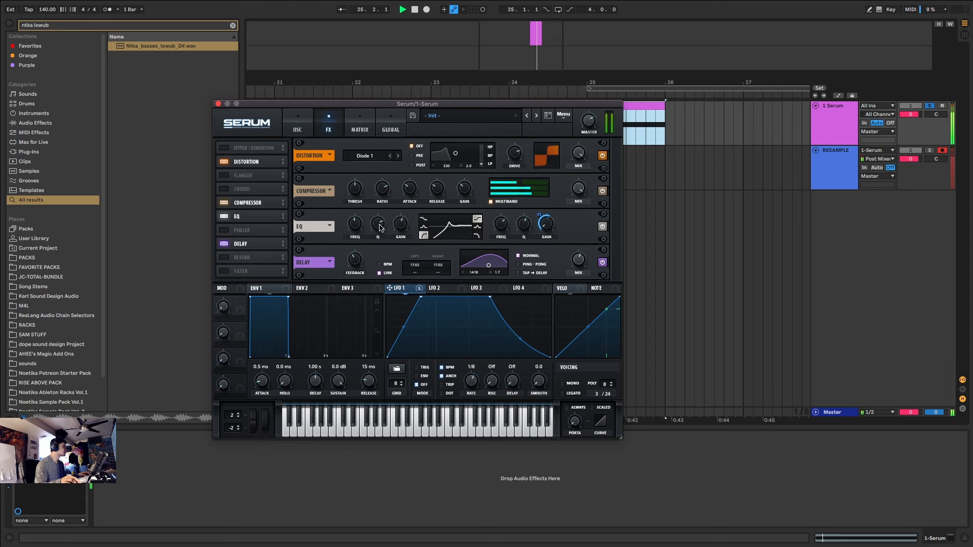
drag(354, 230, 353, 232)
drag(399, 225, 394, 267)
drag(379, 222, 377, 259)
- Reshape LFO 1 at a 1/4 rate so its plateau slopes downward, and adjust its modulation of the EQ's high-band gain
drag(490, 297, 509, 311)
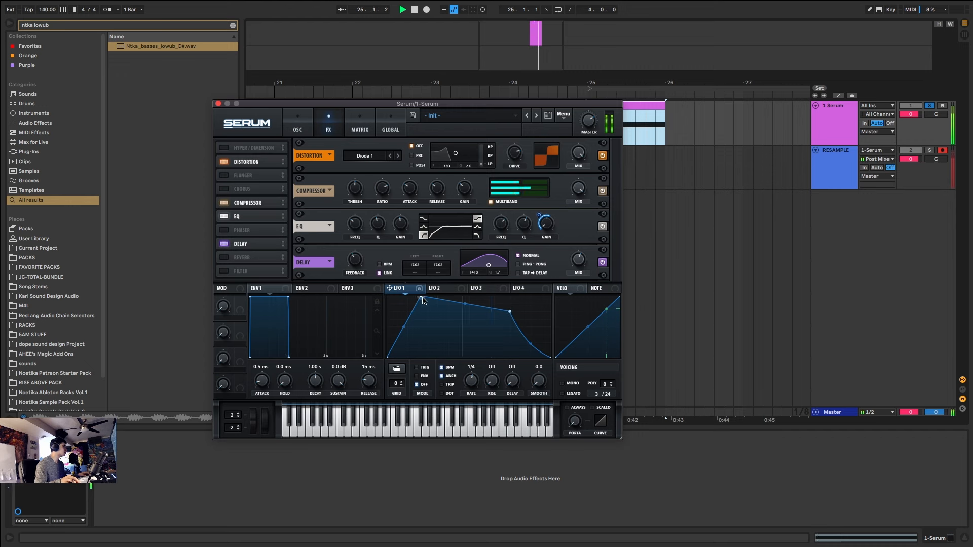
mouse_move(421, 298)
mouse_down()
mouse_move(421, 322)
mouse_move(423, 289)
mouse_up()
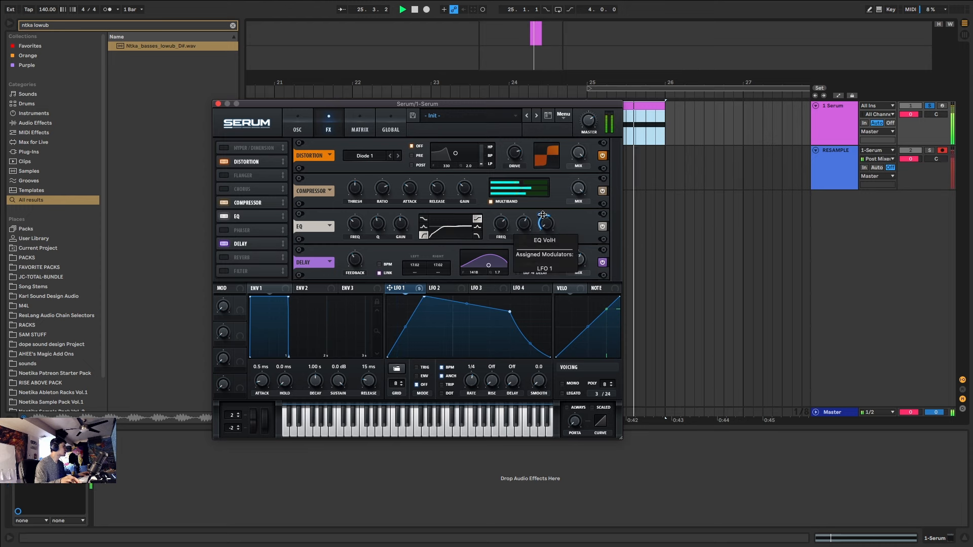
drag(539, 215, 548, 224)
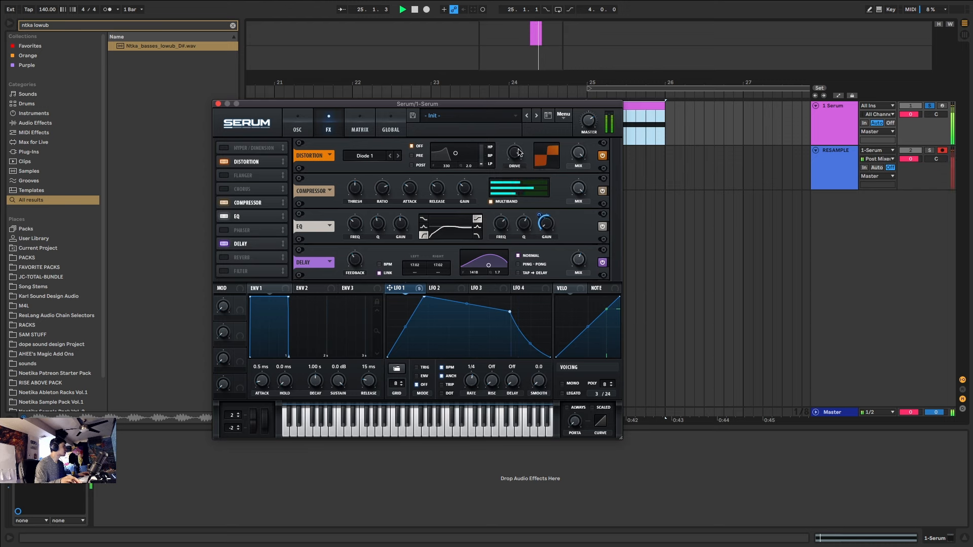
- Compare the sound with and without the delay, and set the delay mix to about 23%
click(601, 262)
key(space)
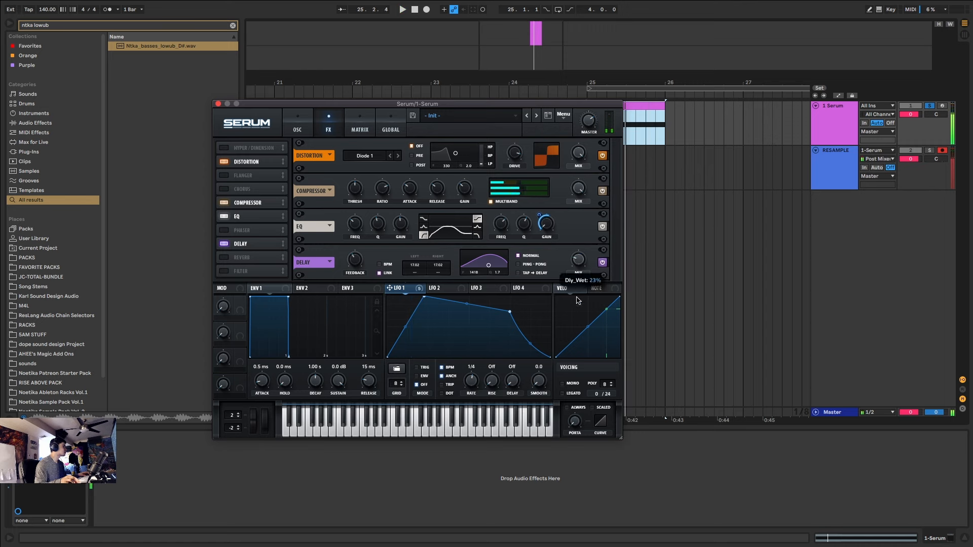
key(space)
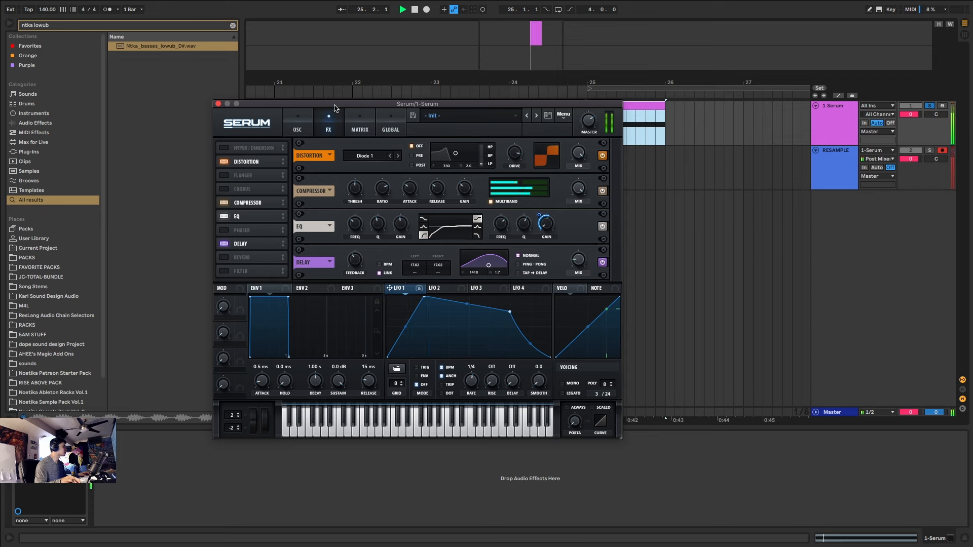
- Adjust LFO 1's modulation of the filter cutoff, set the filter's second frequency control to about 16%, and modulate it with LFO 1
click(297, 124)
key(space)
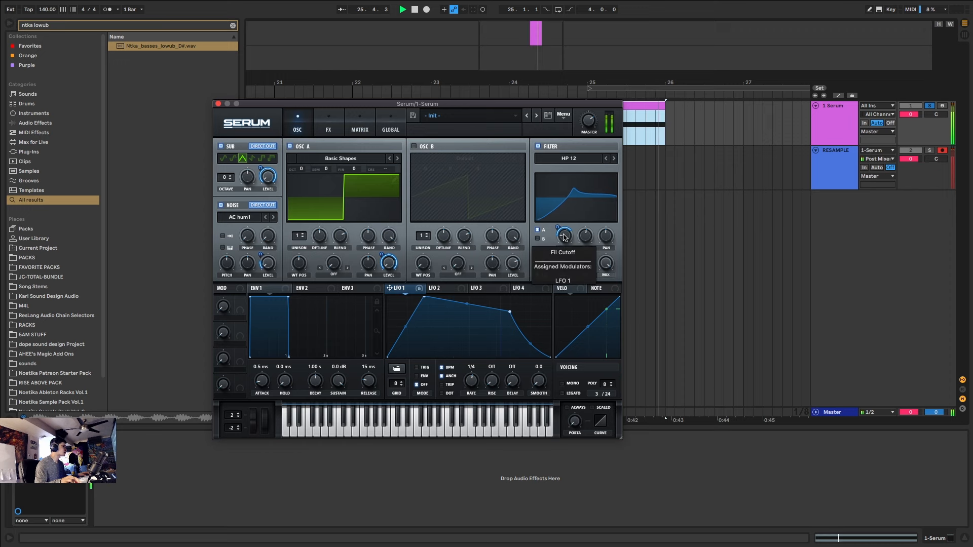
drag(558, 228, 617, 205)
key(space)
drag(585, 262, 608, 364)
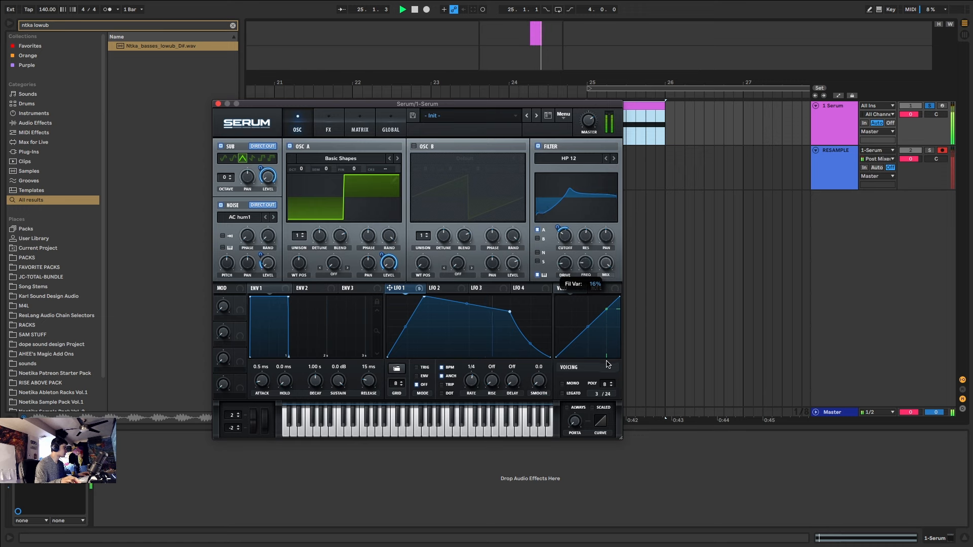
drag(610, 258, 585, 275)
key(space)
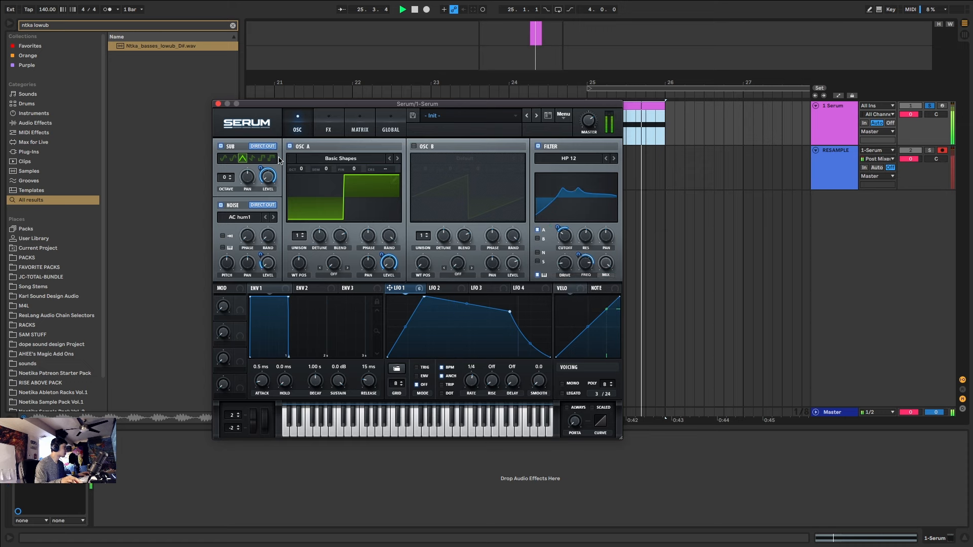
- Audition another sub oscillator waveform, and fine-tune the EQ's low-band frequency
click(263, 159)
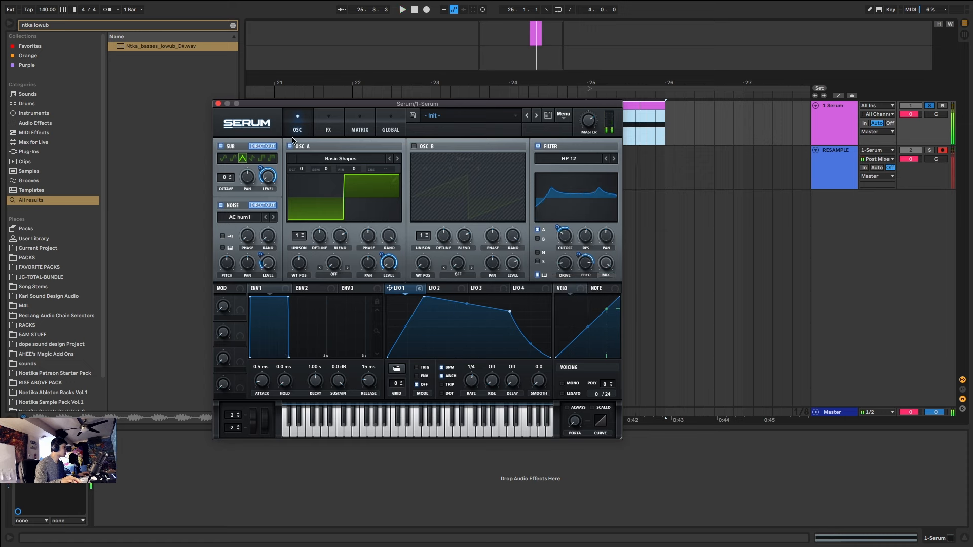
click(337, 125)
mouse_move(362, 228)
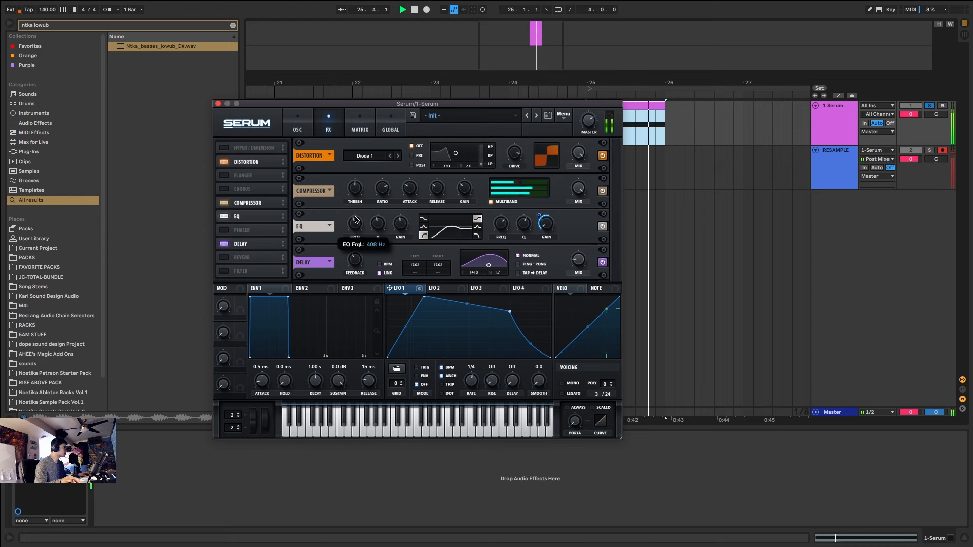
scroll(355, 220, down, 2)
- Adjust the sub oscillator's level, and compare its other waveforms and direct-out routing against the triangle wave with direct out
click(298, 126)
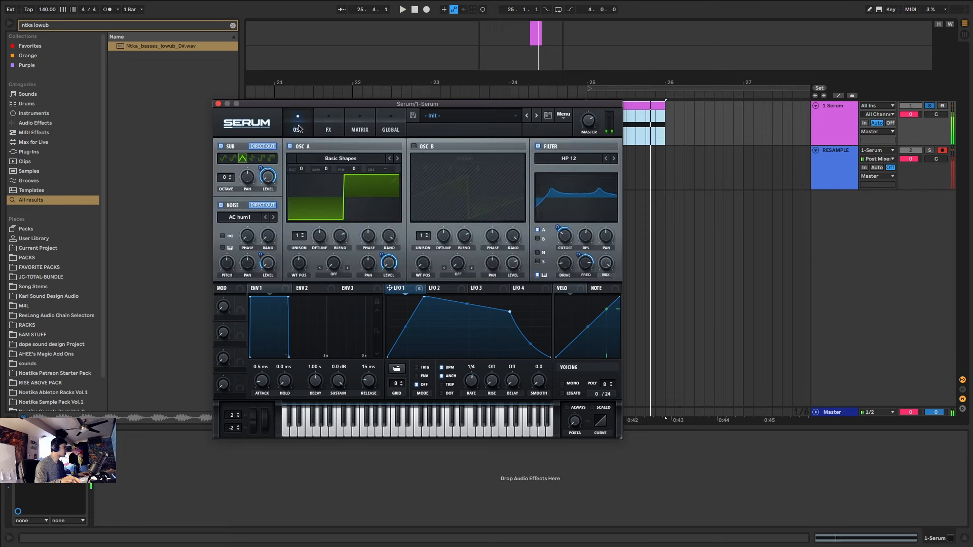
mouse_move(275, 178)
mouse_down()
mouse_move(277, 154)
mouse_move(279, 171)
mouse_up()
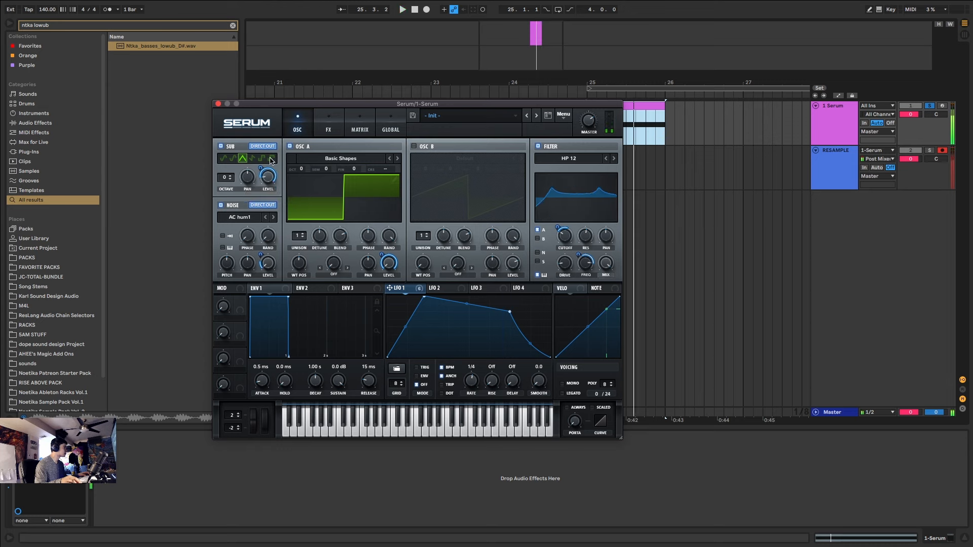
click(261, 158)
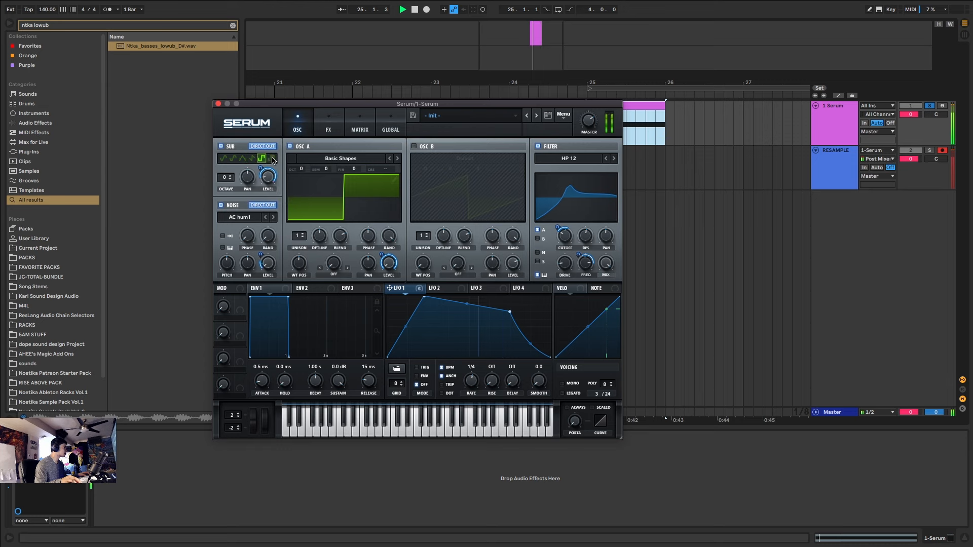
click(272, 160)
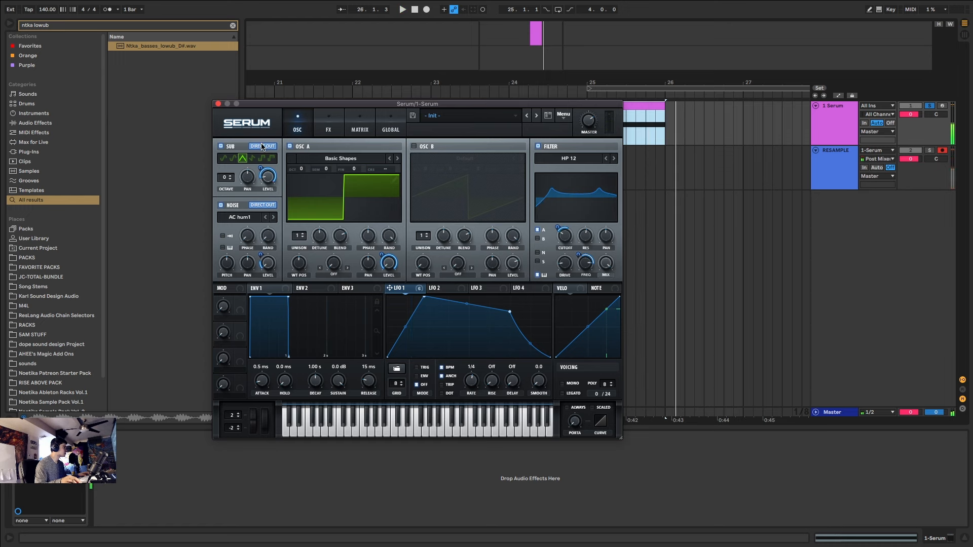
click(262, 146)
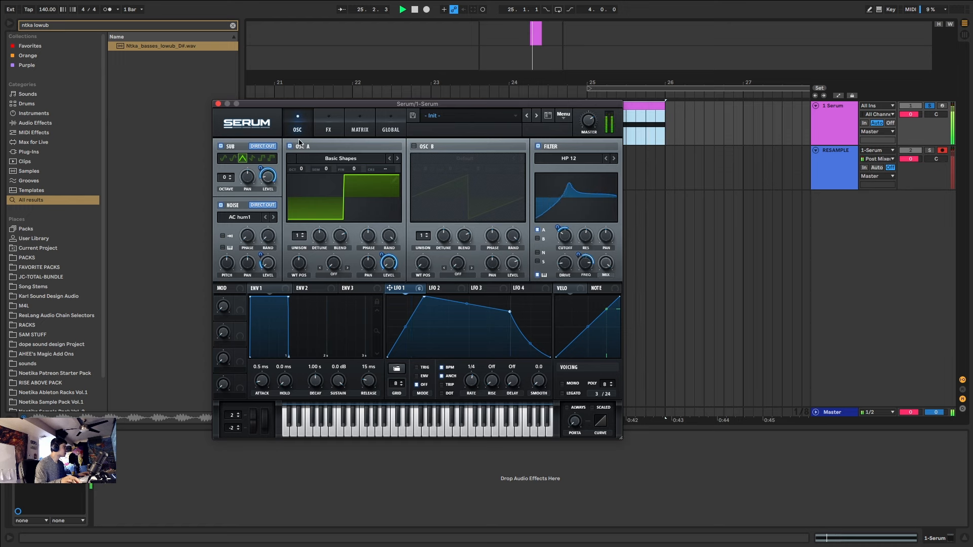
- Close the synth window and record the Serum clip's output as audio onto the RESAMPLE track
click(325, 127)
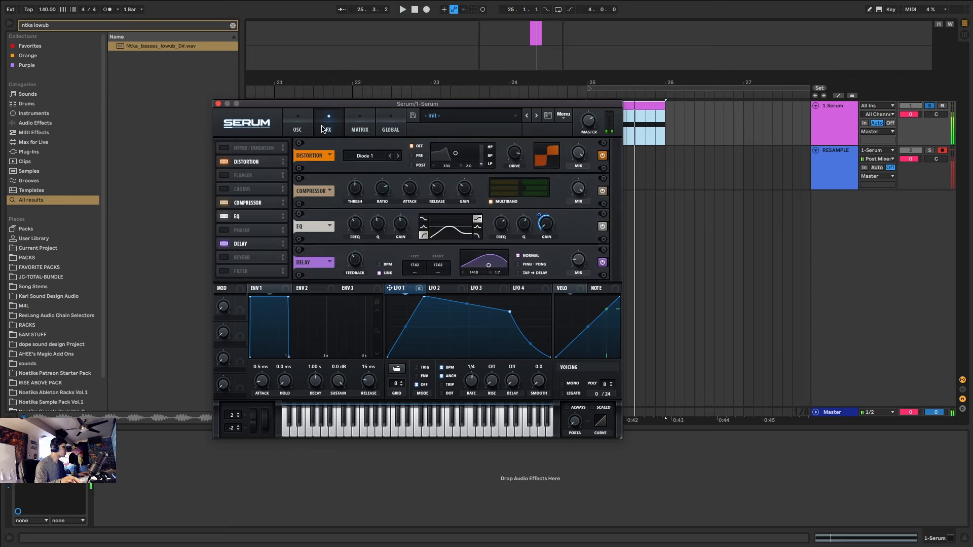
click(218, 104)
click(426, 9)
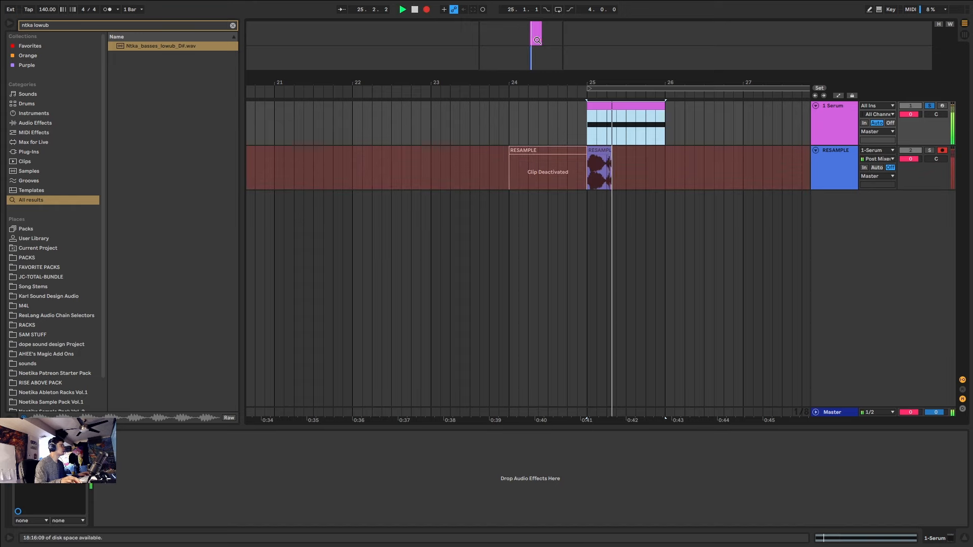
key(space)
- Load the Analog wavetable Basic Shapes into oscillator A of the fresh patch
click(347, 160)
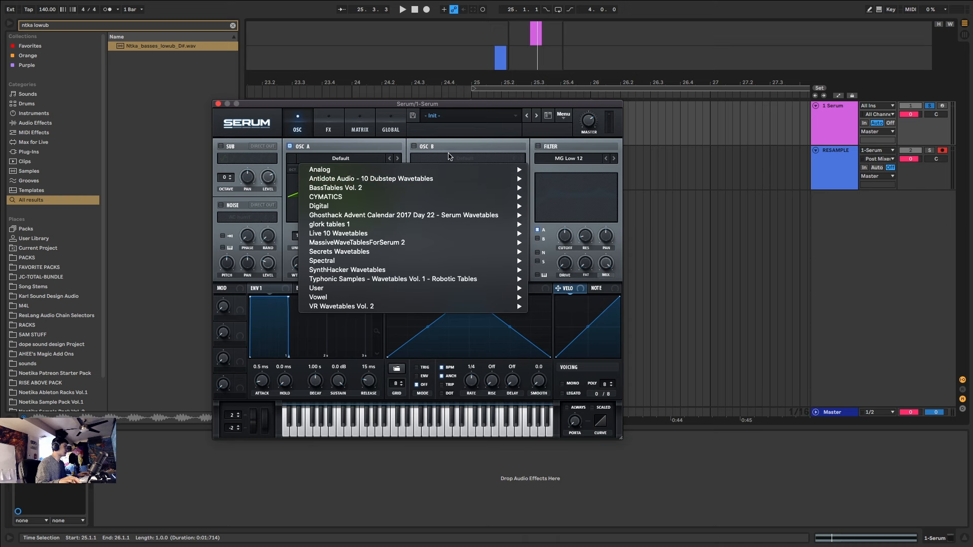
mouse_move(447, 170)
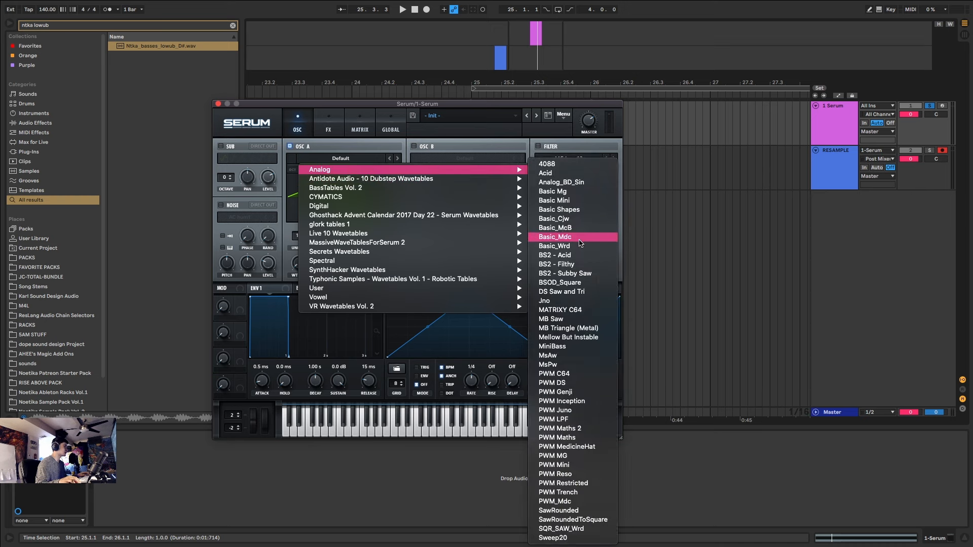
click(574, 214)
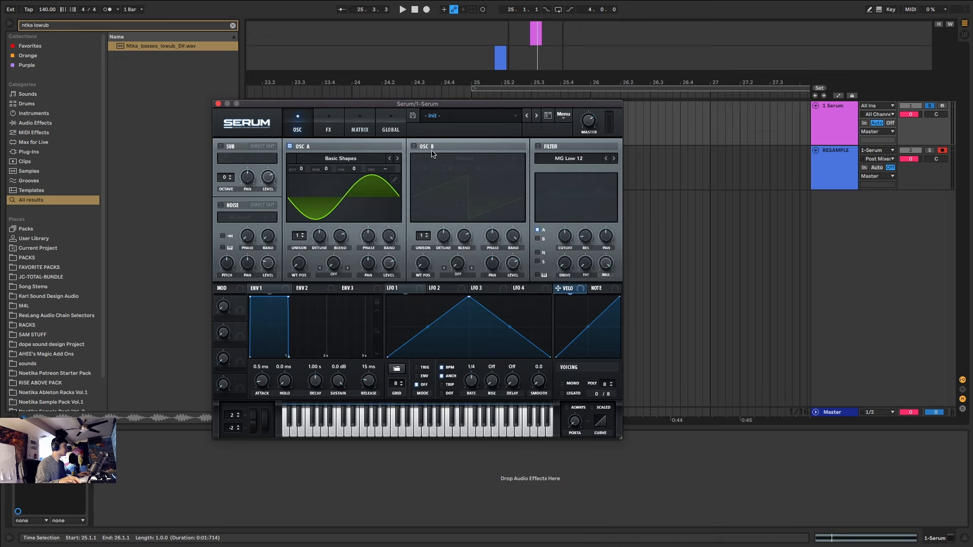
- Enable oscillator B with the HarmonicSeries wavetable, and raise its wavetable position
click(414, 147)
click(447, 159)
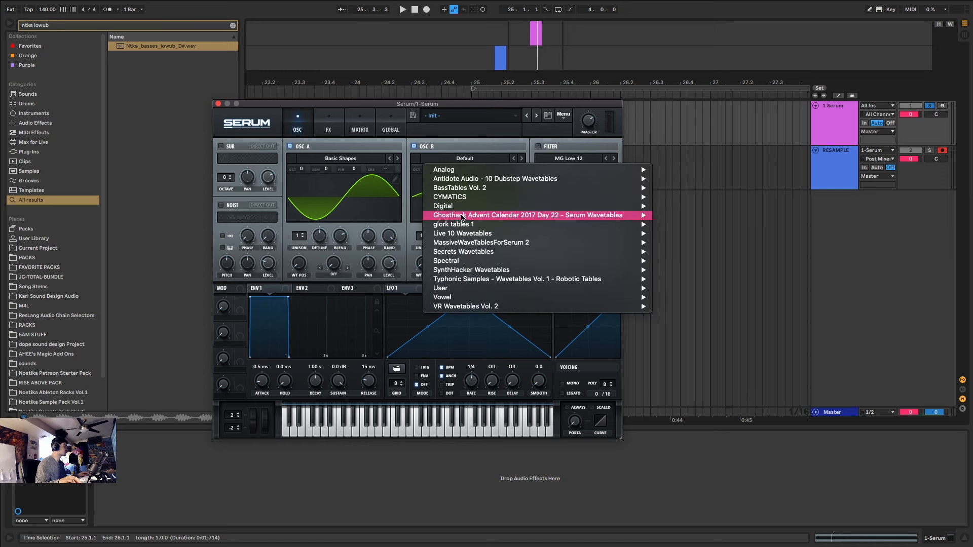
mouse_move(464, 220)
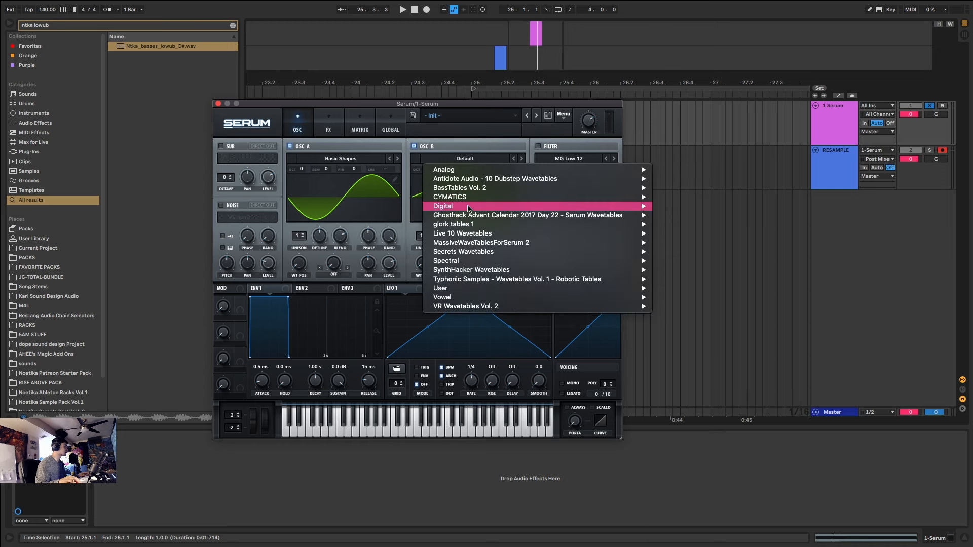
click(702, 310)
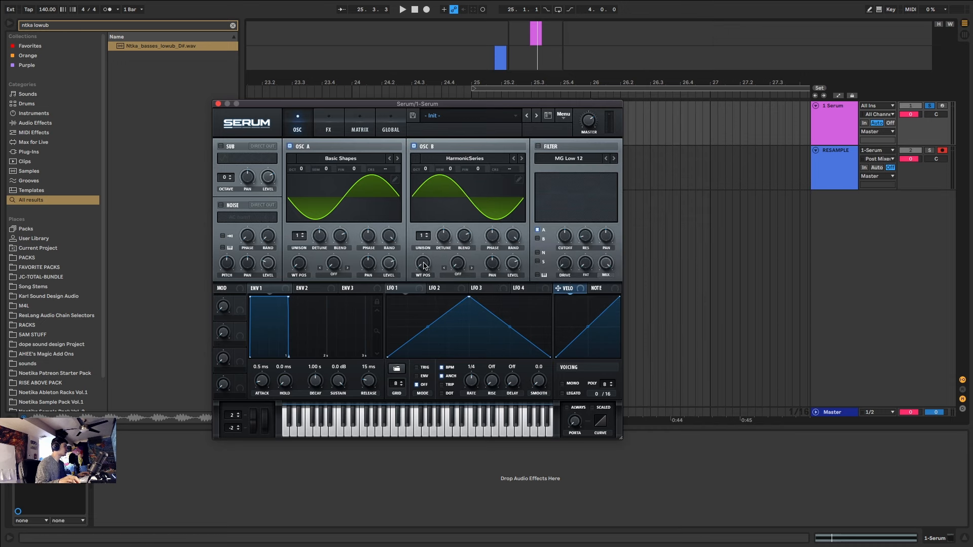
drag(424, 265, 467, 210)
- Add a Tube distortion effect, adjust its drive, and audition the new patch
click(328, 122)
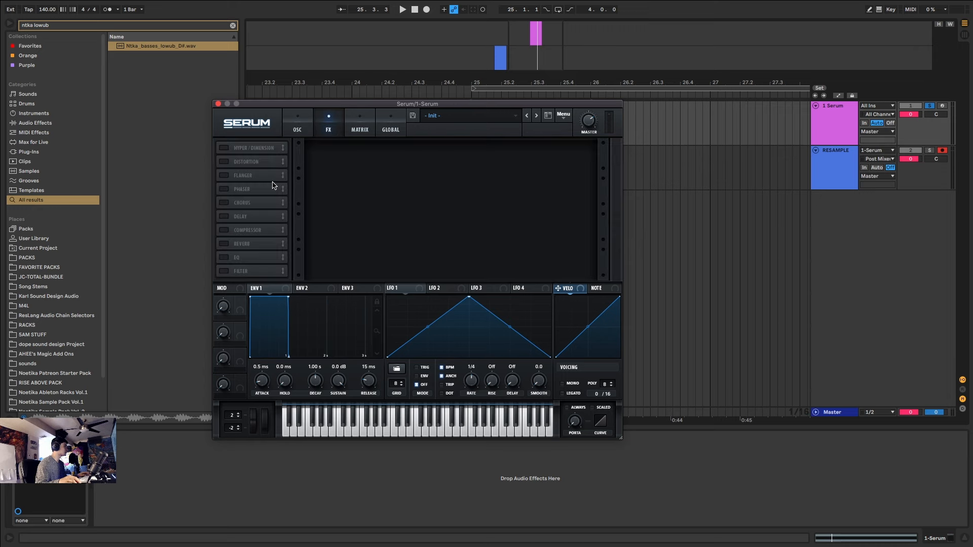
click(224, 162)
drag(511, 159, 515, 166)
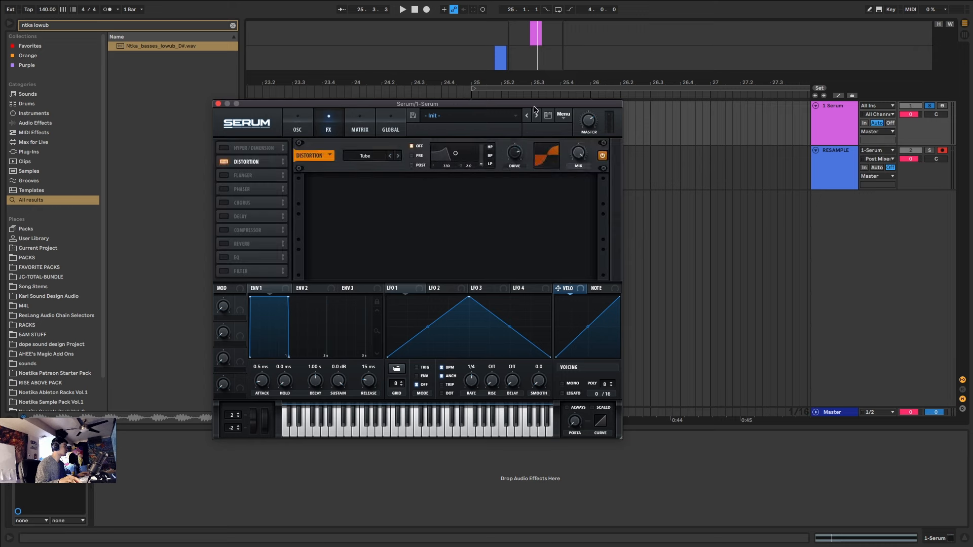
key(space)
key(space)
key(space)
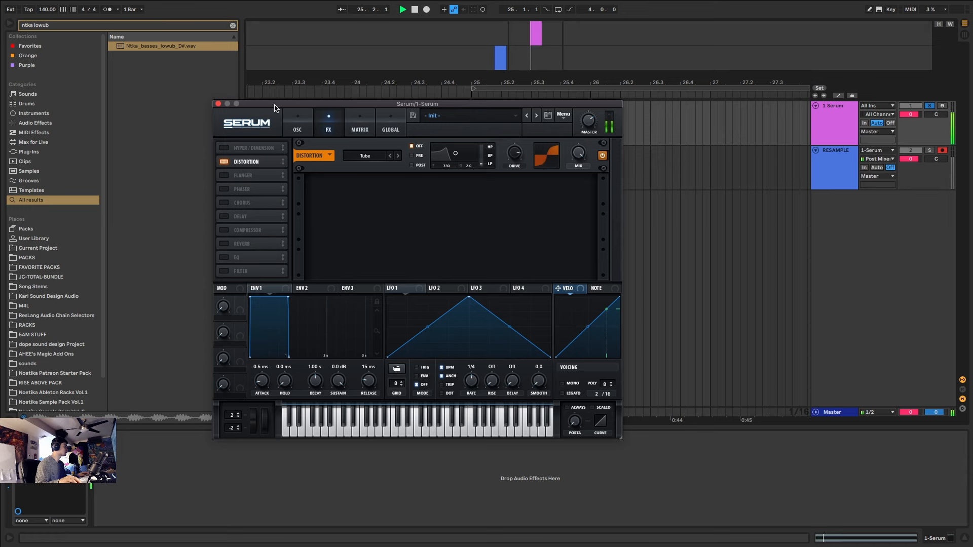
key(space)
- Close the synth window, shorten the Serum MIDI clip to end at 25.2.3, and audition it
click(218, 104)
key(z)
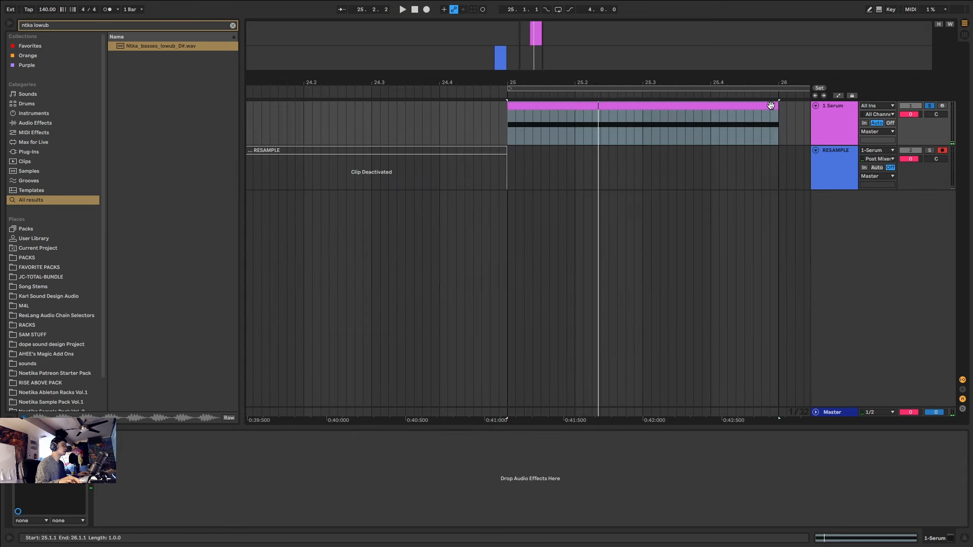
drag(771, 106, 602, 106)
key(space)
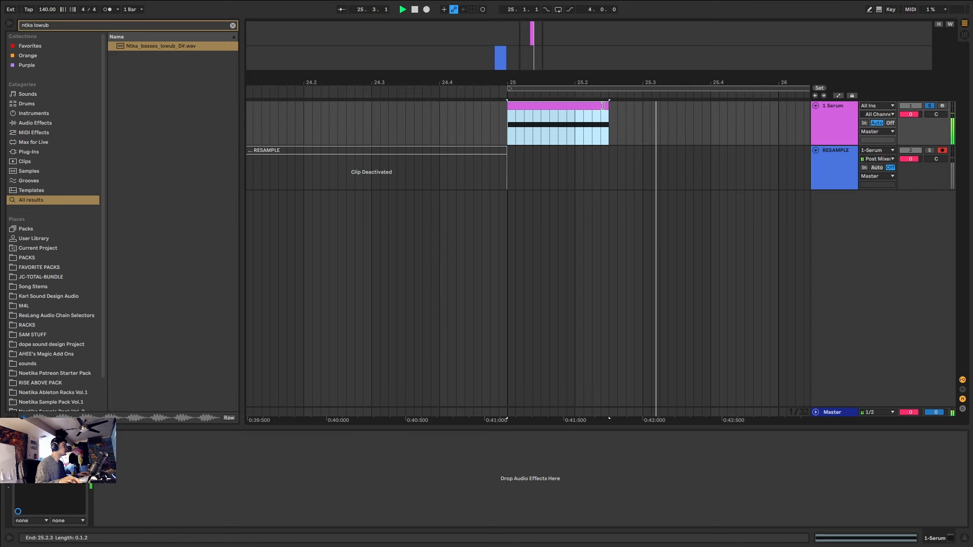
key(space)
- Find Reverb in the browser and add it to the Serum track, with Decay at 6.46 s and Dry/Wet at 0%
key(ctrl+f)
text(reverb)
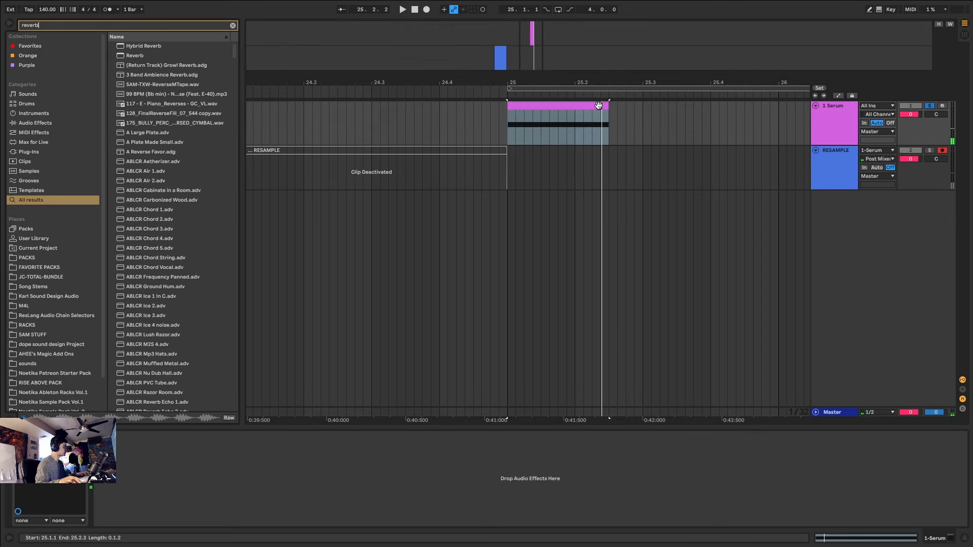
click(135, 56)
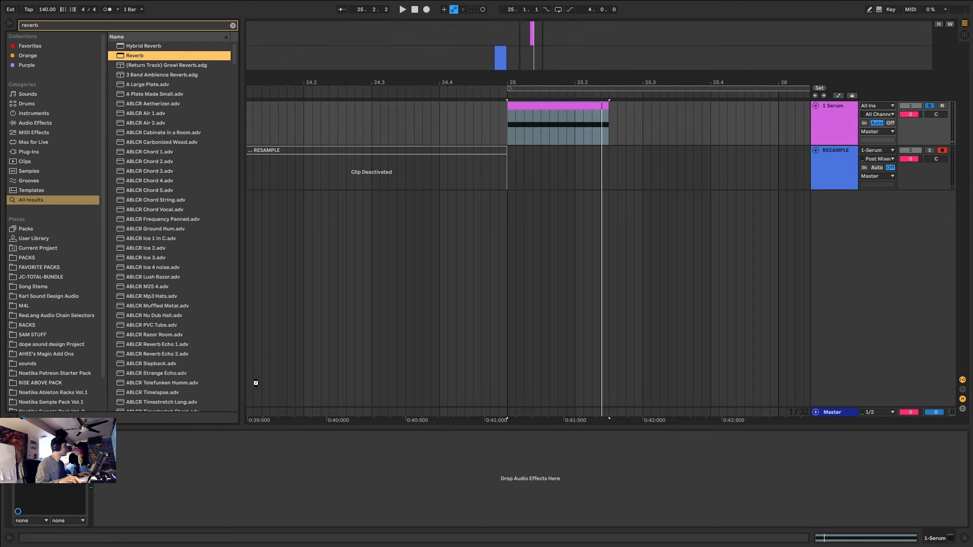
drag(256, 383, 225, 492)
click(109, 454)
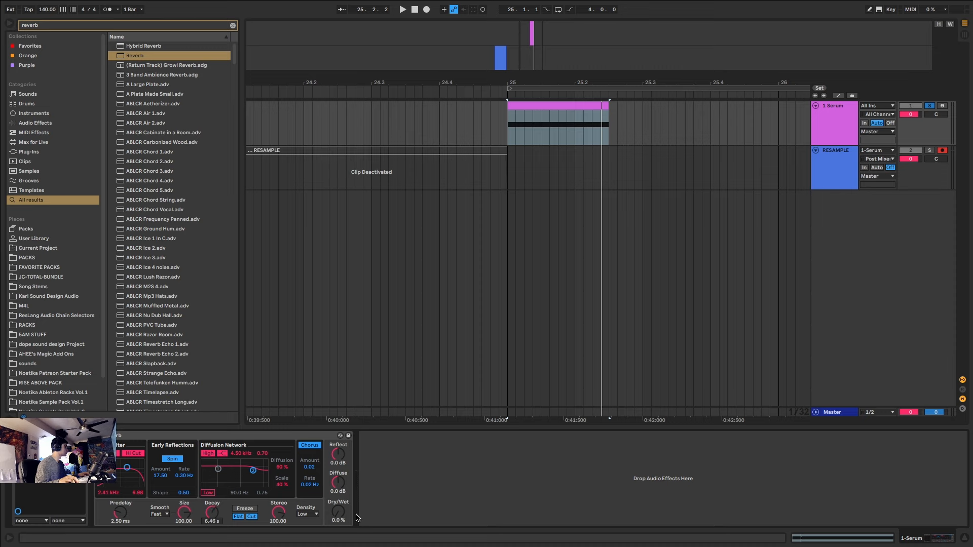
- Automate the Reverb's Dry/Wet on the Serum track to ramp from 0% up to 100% at the clip's end
key(space)
key(a)
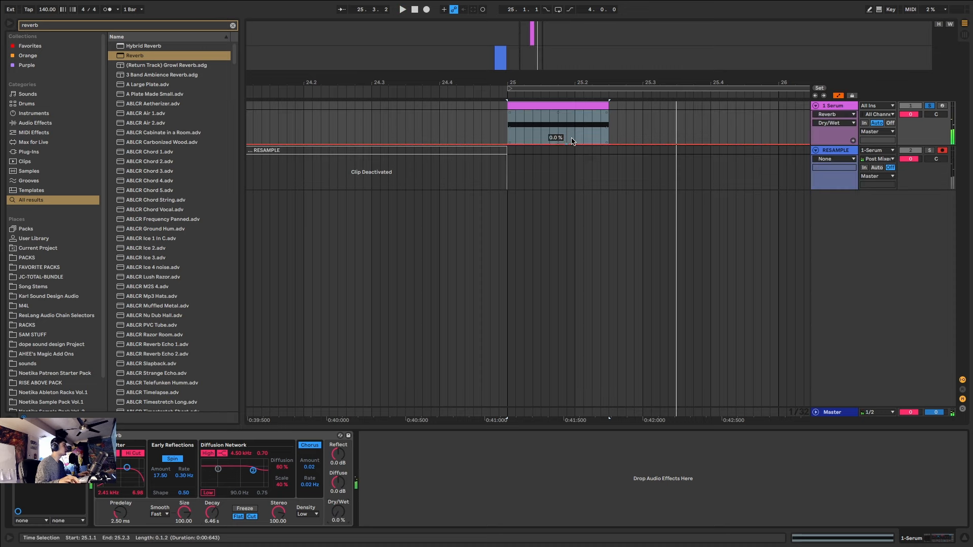
drag(559, 144, 608, 111)
key(space)
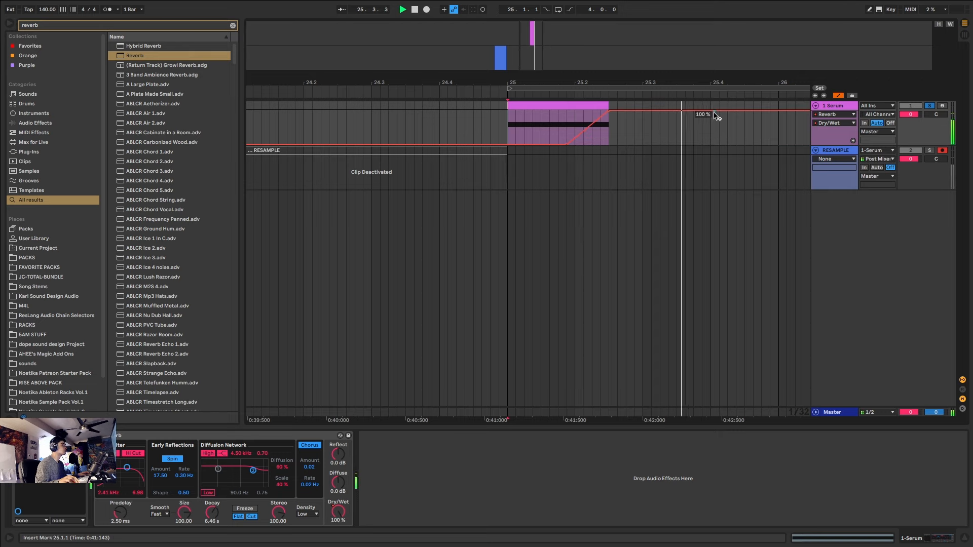
- Bring the Dry/Wet automation down from its peak to 0% at bar 26, and audition the reverb tail
drag(753, 112, 778, 144)
key(space)
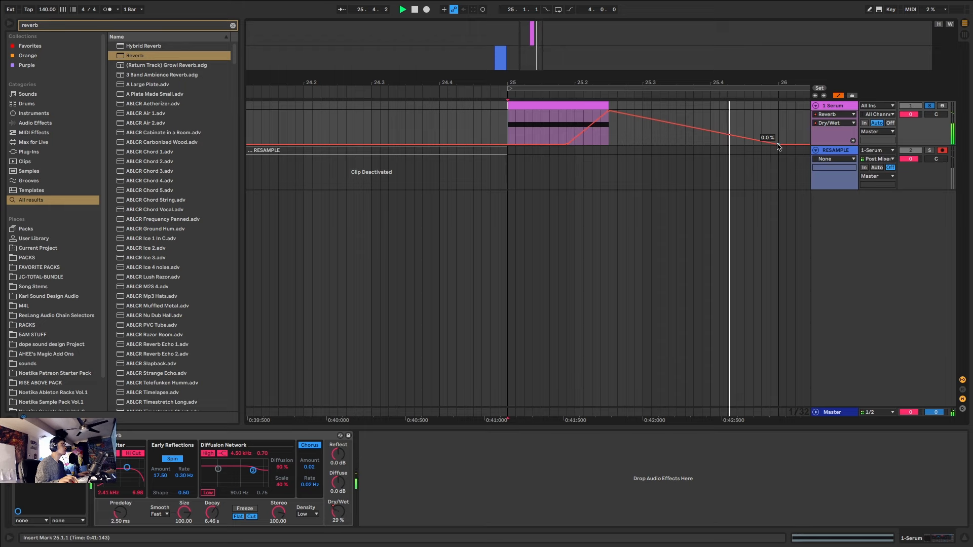
scroll(729, 134, down, 5)
key(space)
click(676, 107)
key(space)
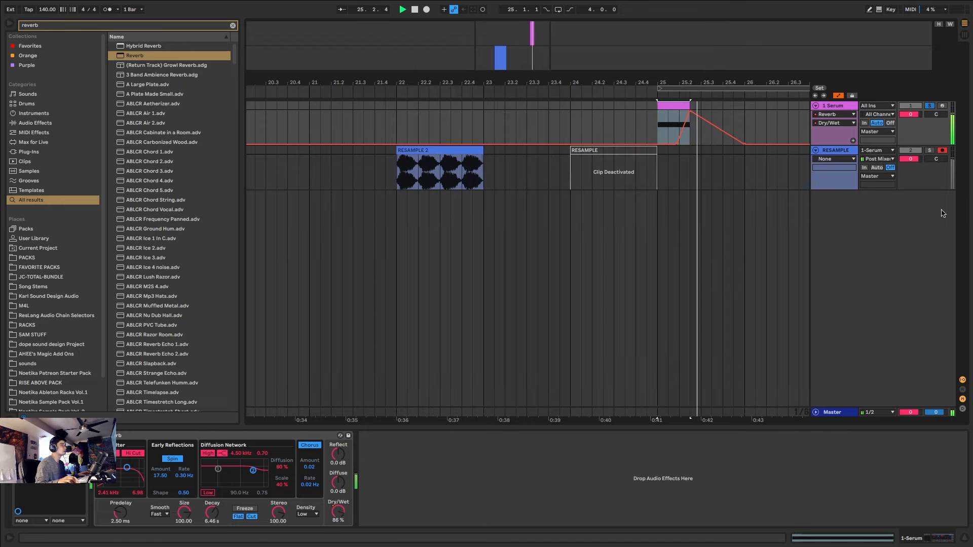
- Reopen the Serum window, raise oscillator B's wavetable position to 10, and audition the sound
click(32, 436)
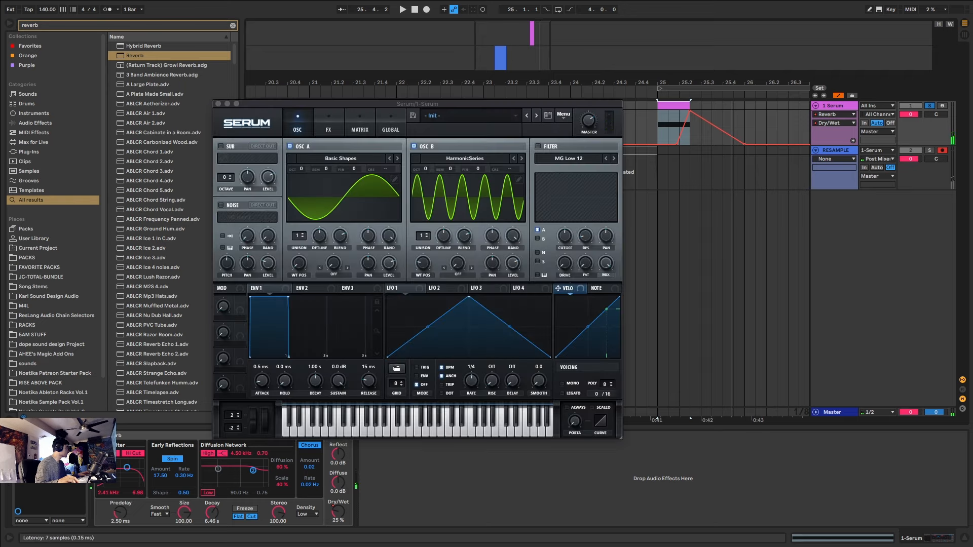
key(space)
key(space)
drag(423, 262, 430, 252)
key(space)
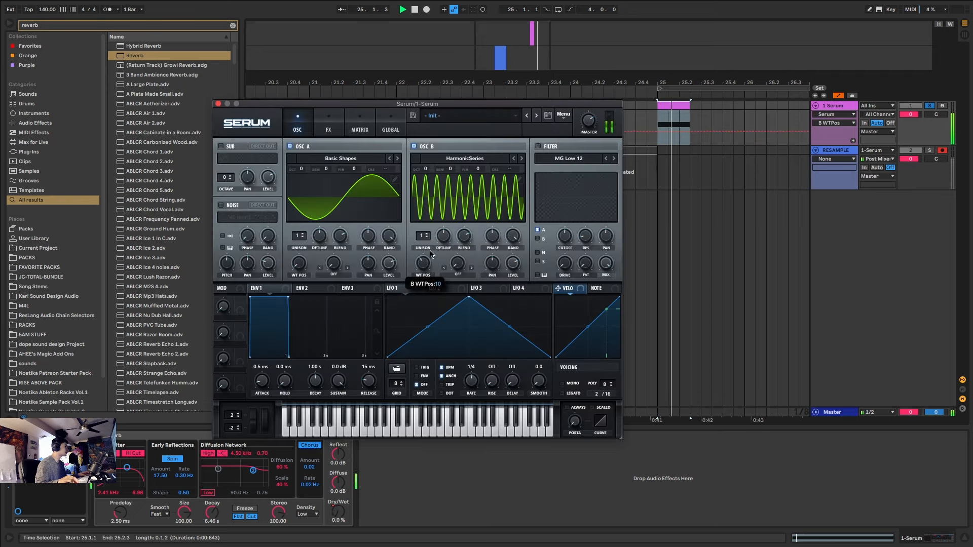
key(space)
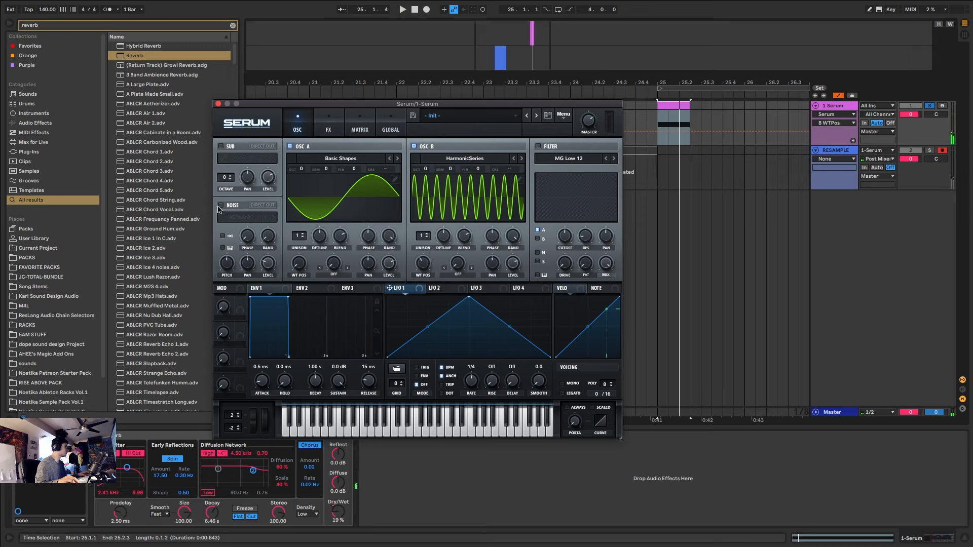
- Enable the noise oscillator with the Analog sample BrightWhite, and modulate its level with LFO 1
click(270, 262)
click(244, 214)
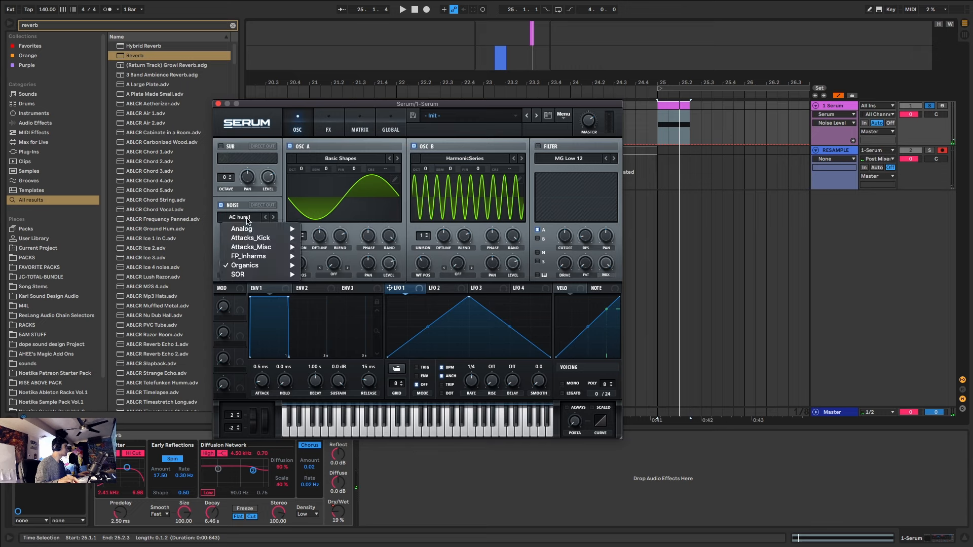
mouse_move(258, 228)
click(344, 266)
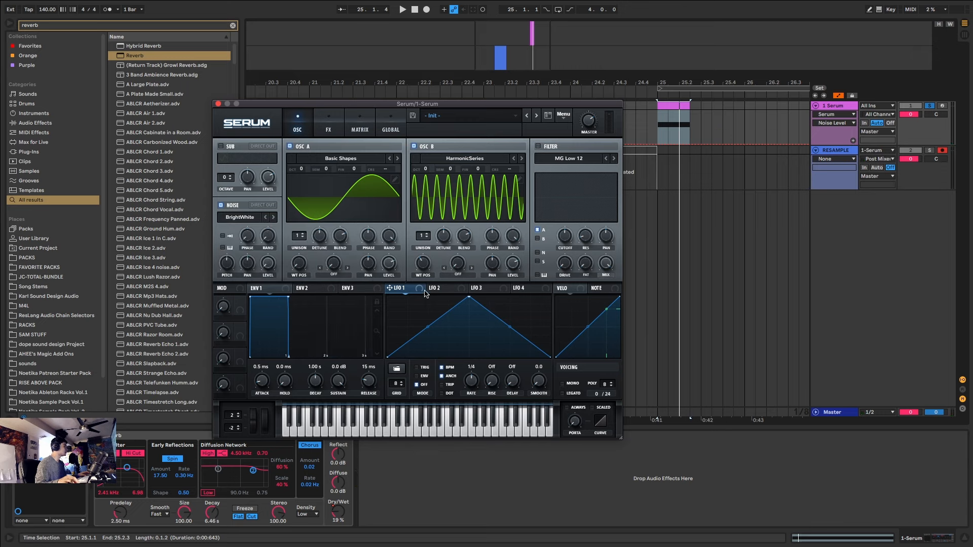
drag(266, 259, 266, 260)
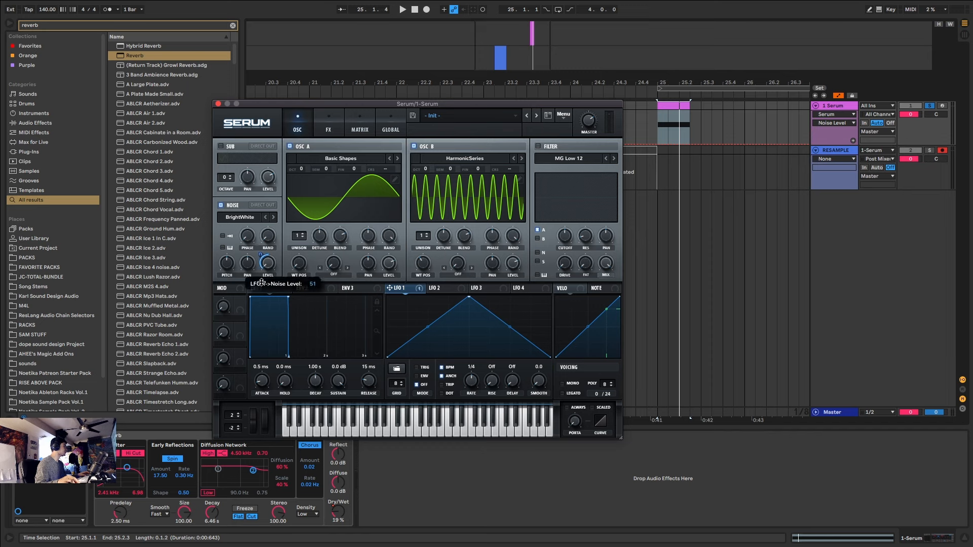
drag(260, 297, 259, 300)
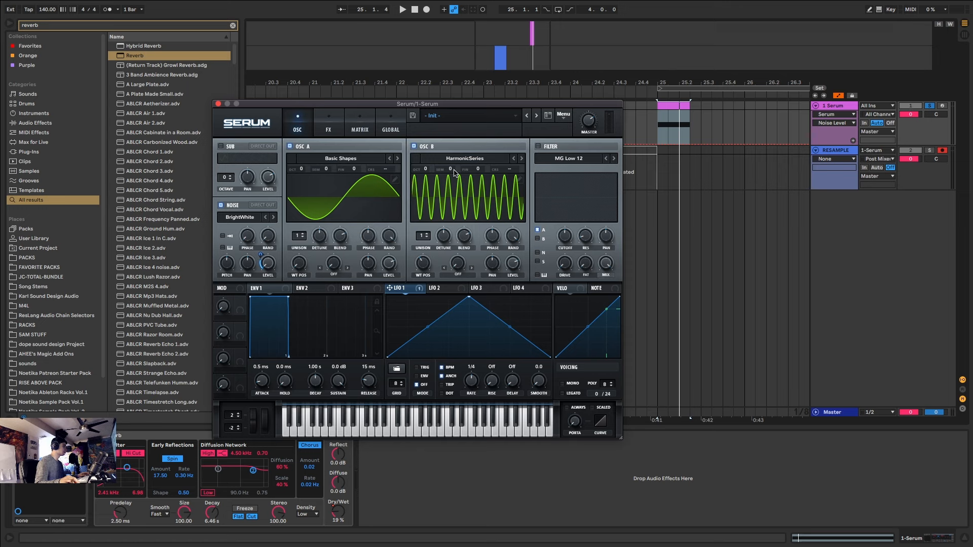
- Set LFO 1 to envelope mode and assign it to the levels of oscillators A and B, with A's amount at 100
click(341, 116)
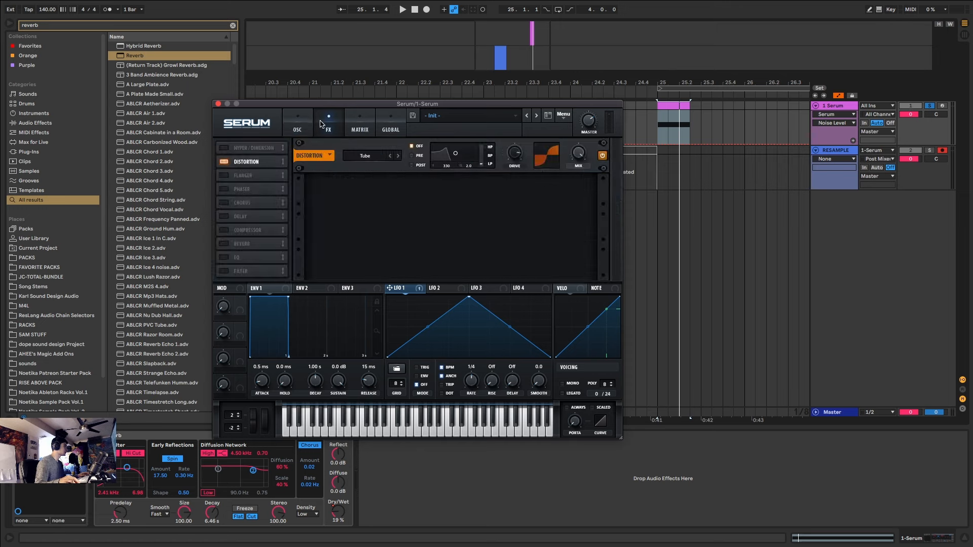
click(303, 125)
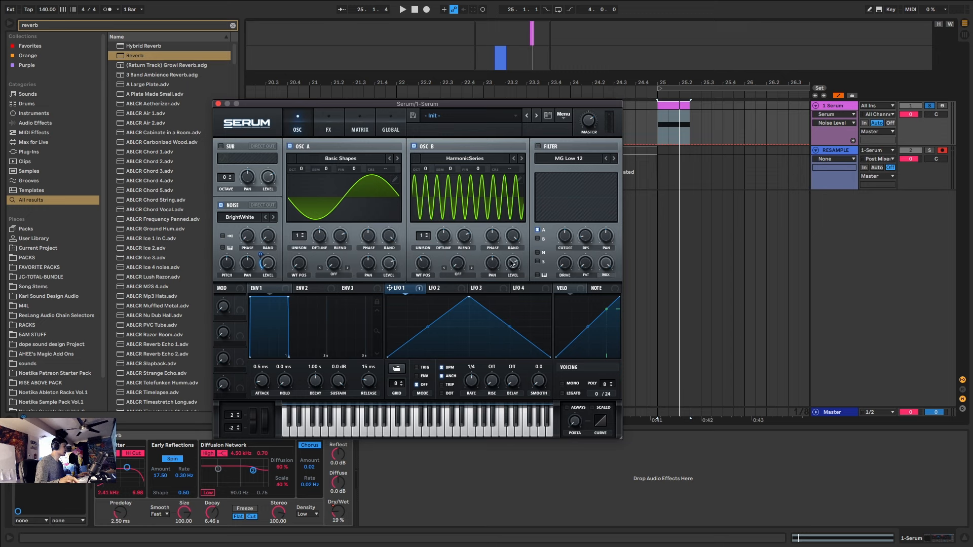
key(space)
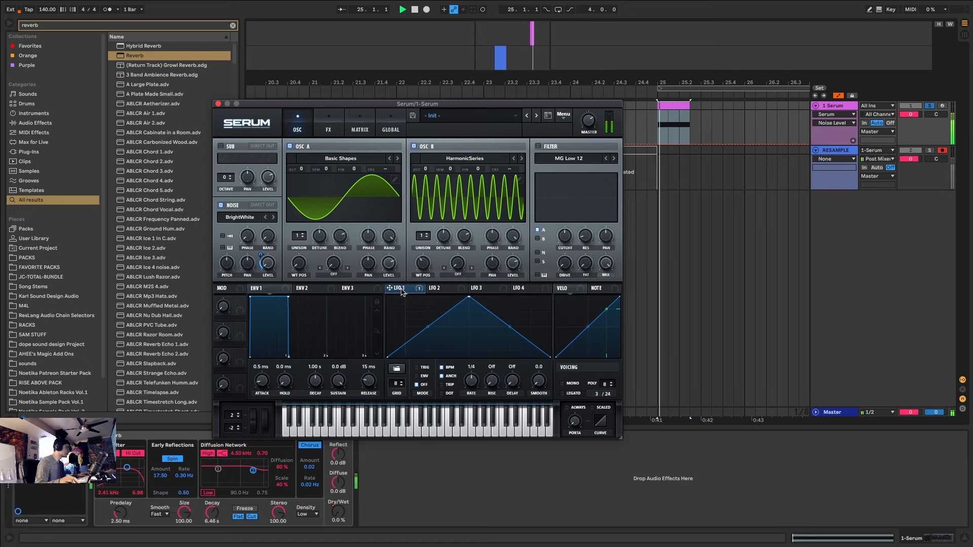
key(space)
drag(400, 289, 389, 264)
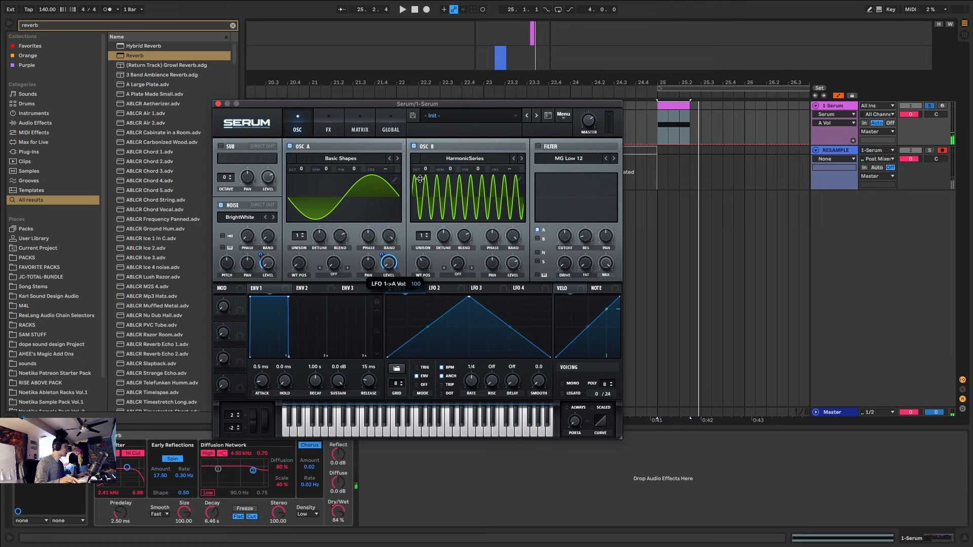
drag(518, 267, 517, 271)
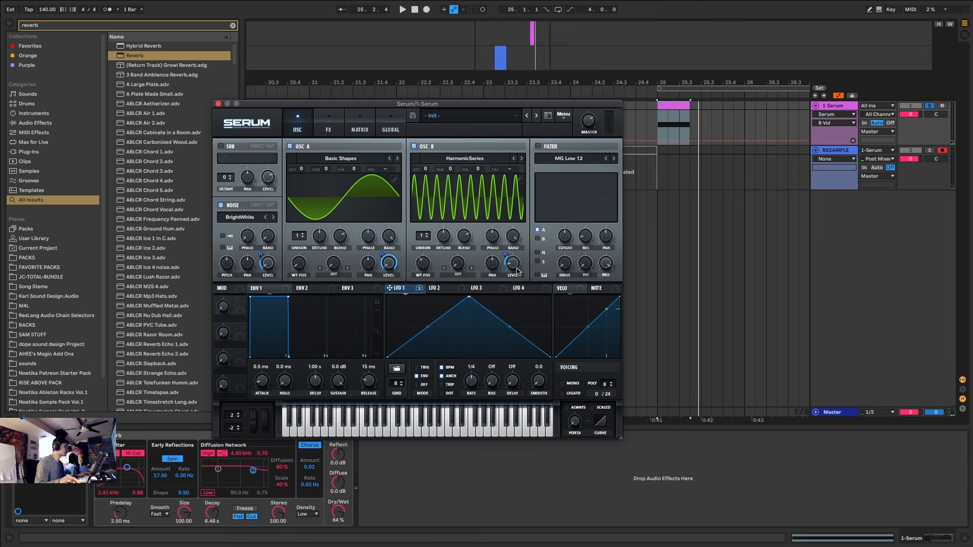
- Shift the peak of LFO 1's triangle slightly earlier, and audition the modulated bass repeatedly
key(space)
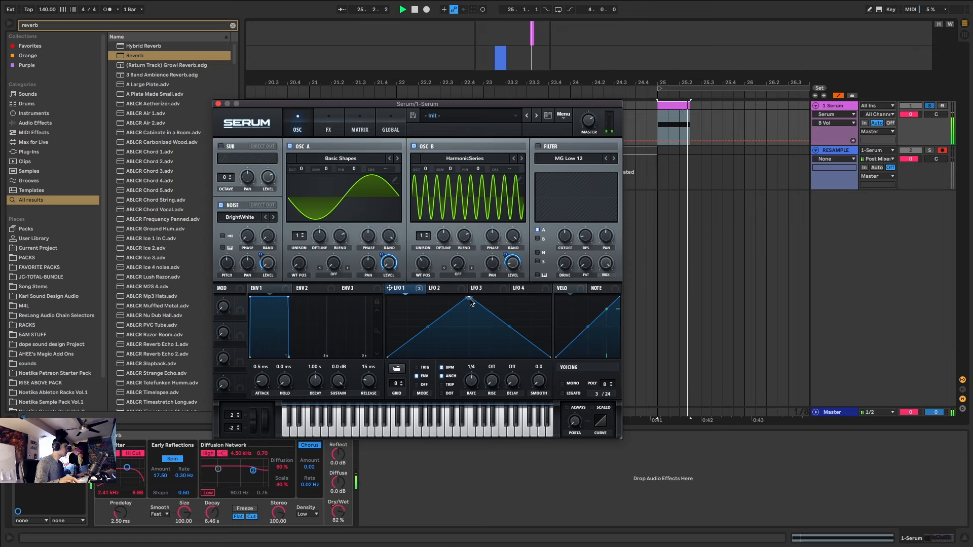
key(space)
key(space)
mouse_move(470, 299)
mouse_down()
mouse_move(435, 285)
mouse_move(439, 302)
mouse_move(467, 288)
mouse_up()
key(space)
key(space)
key(space)
key(space)
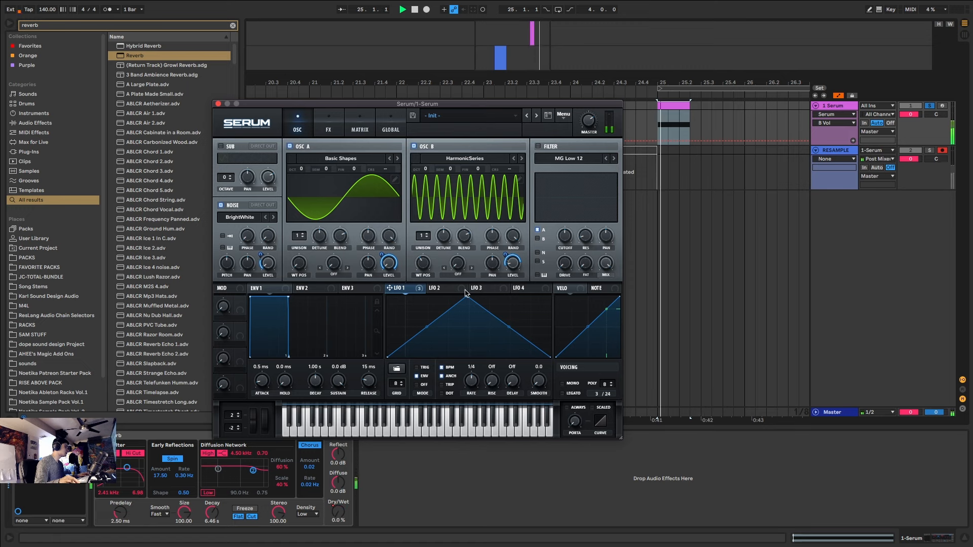
key(space)
- Reshape LFO 2 into a rising ramp in envelope mode, assign it to oscillator B's level, and audition
click(449, 289)
drag(468, 298, 570, 269)
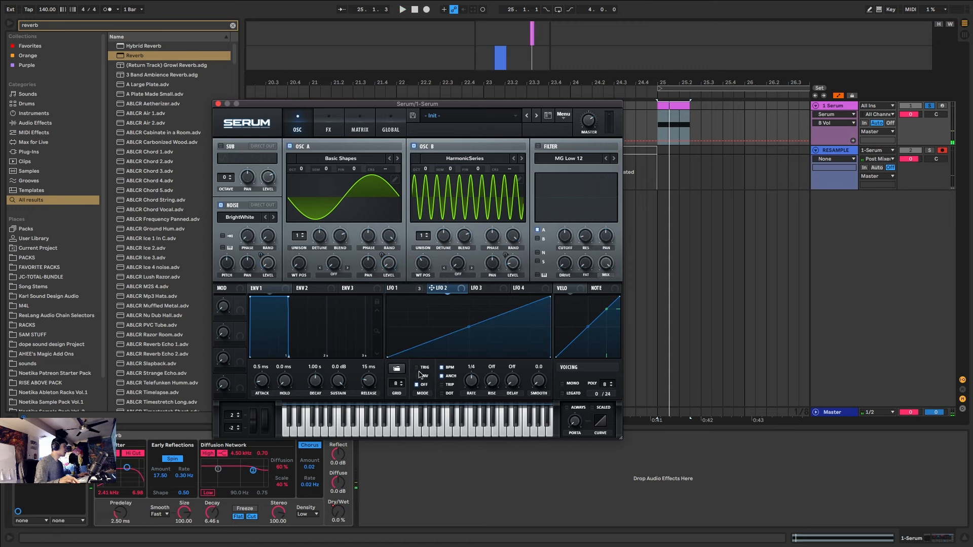
drag(506, 255, 508, 285)
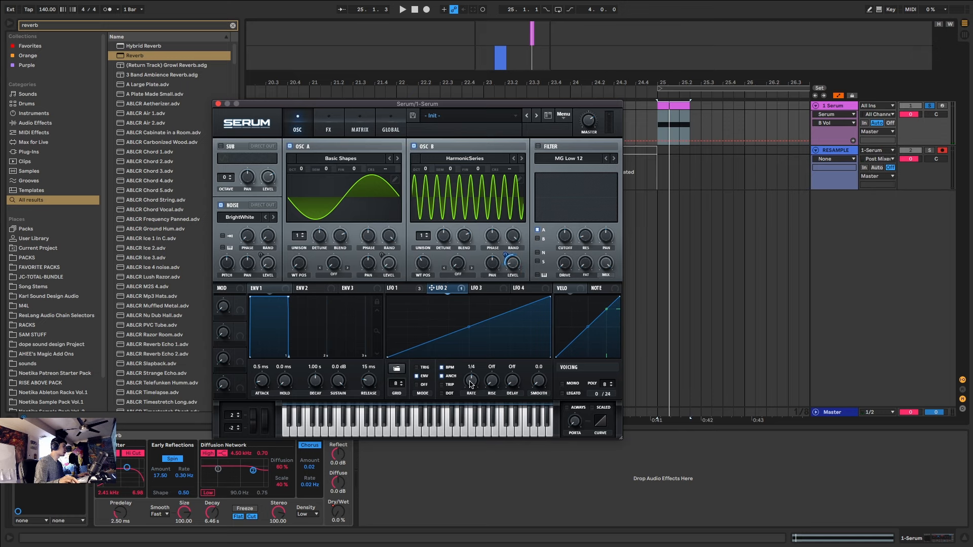
key(space)
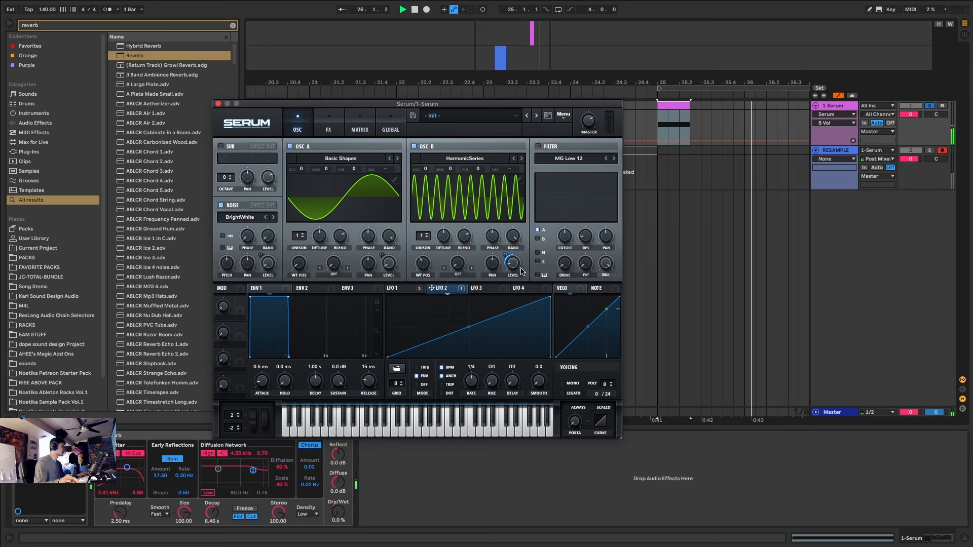
key(space)
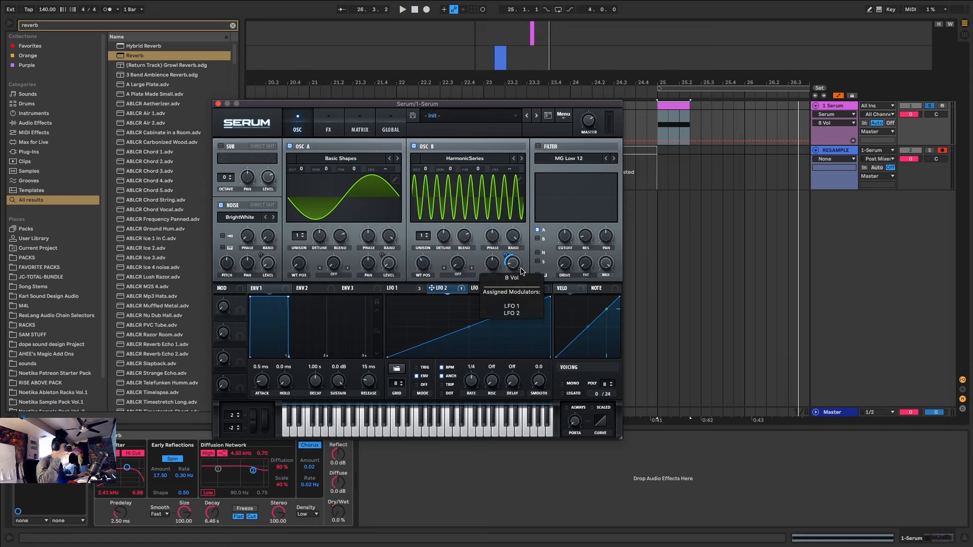
- Lower oscillator B's wavetable position slightly and audition the result
key(space)
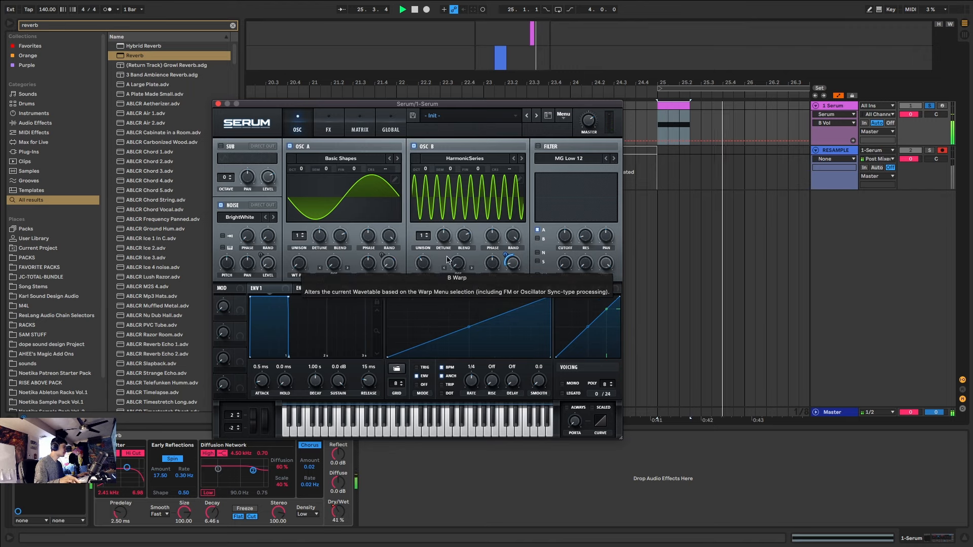
key(space)
click(423, 264)
key(space)
mouse_move(423, 263)
mouse_down()
mouse_move(420, 283)
mouse_move(424, 269)
mouse_up()
key(space)
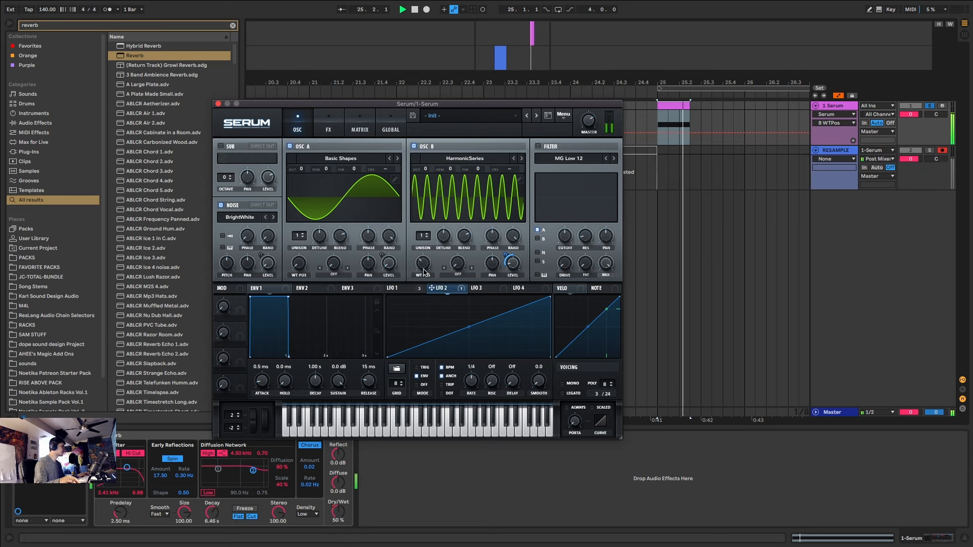
key(space)
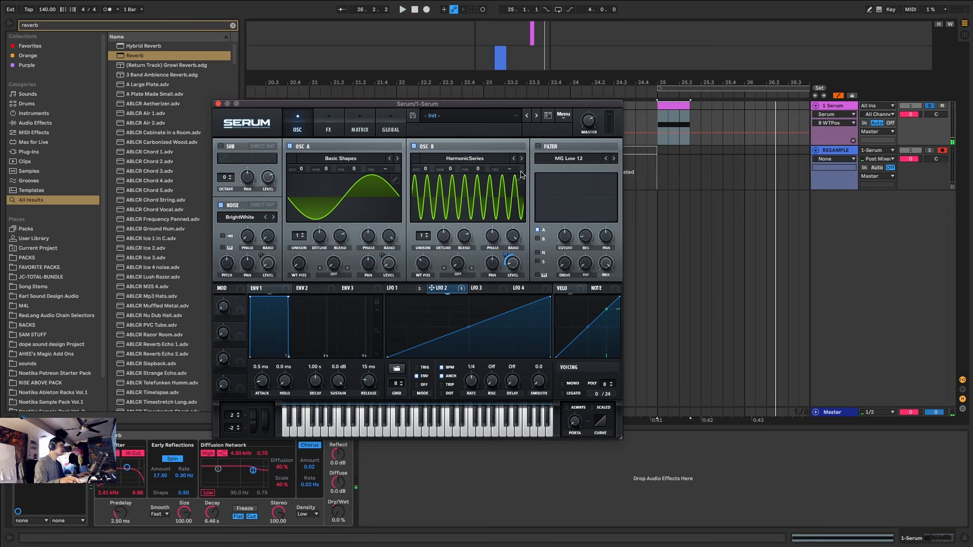
- Extend the Reverb Dry/Wet automation's fade-out to reach 0% at bar 27, and play it back
key(space)
drag(338, 512, 344, 531)
click(338, 512)
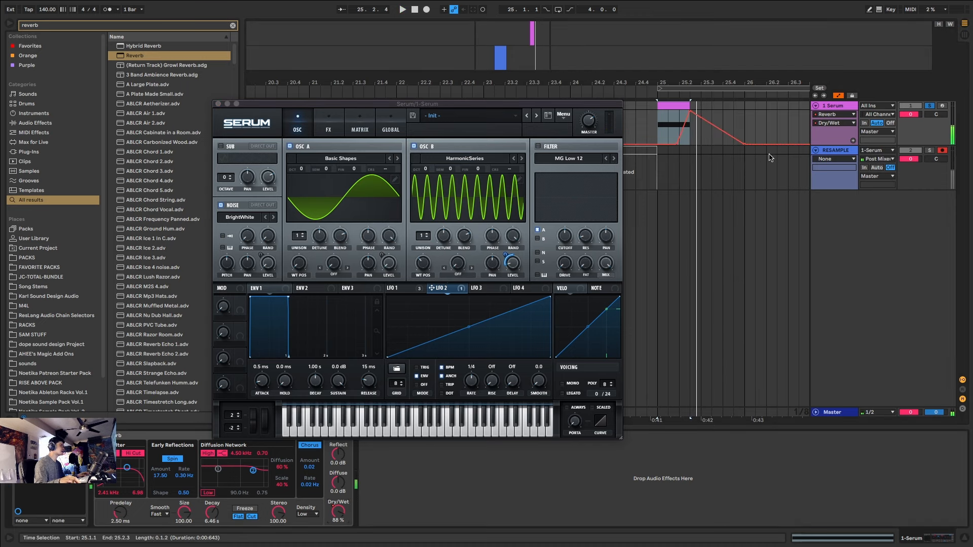
drag(745, 145, 679, 144)
key(space)
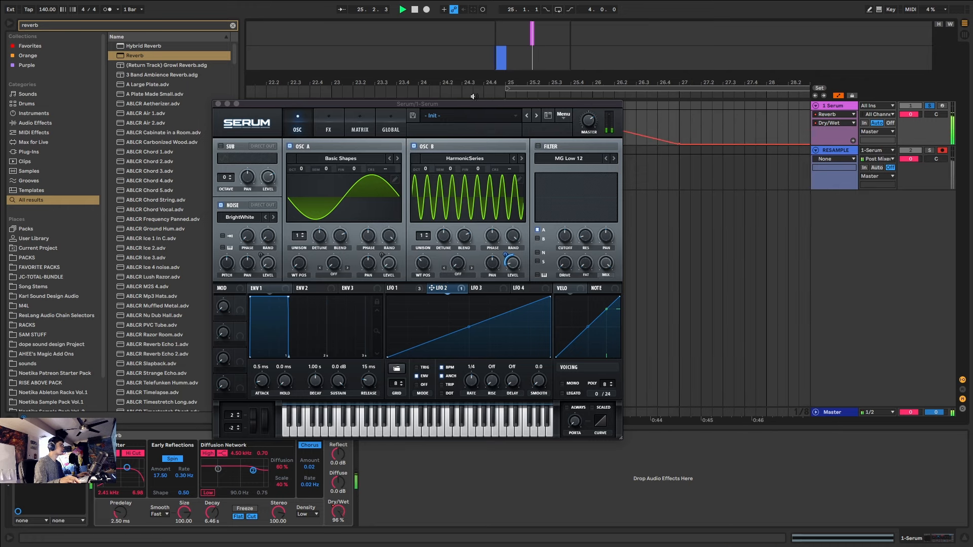
- Close the Serum window, lower the Dry/Wet automation's peak to about 82%, and hide the automation lanes
click(217, 104)
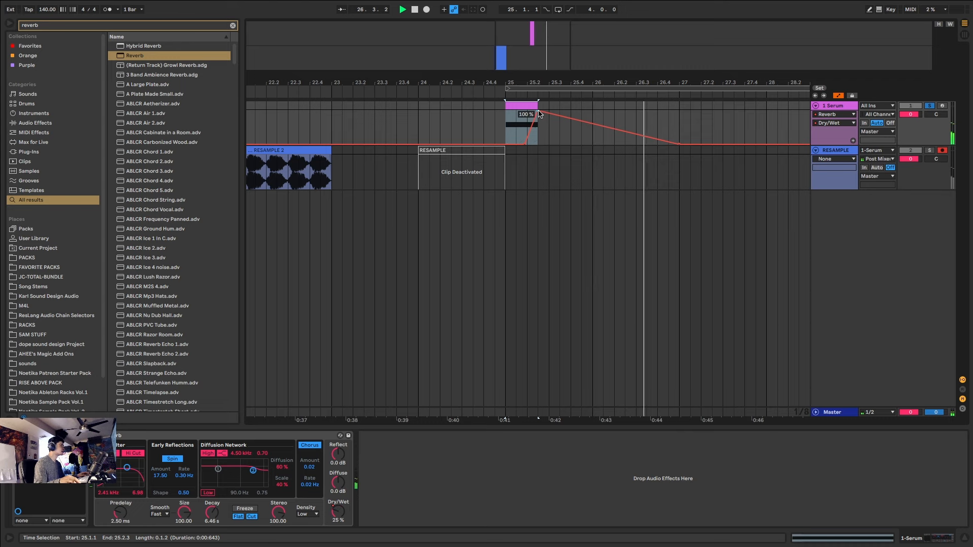
drag(540, 114, 549, 115)
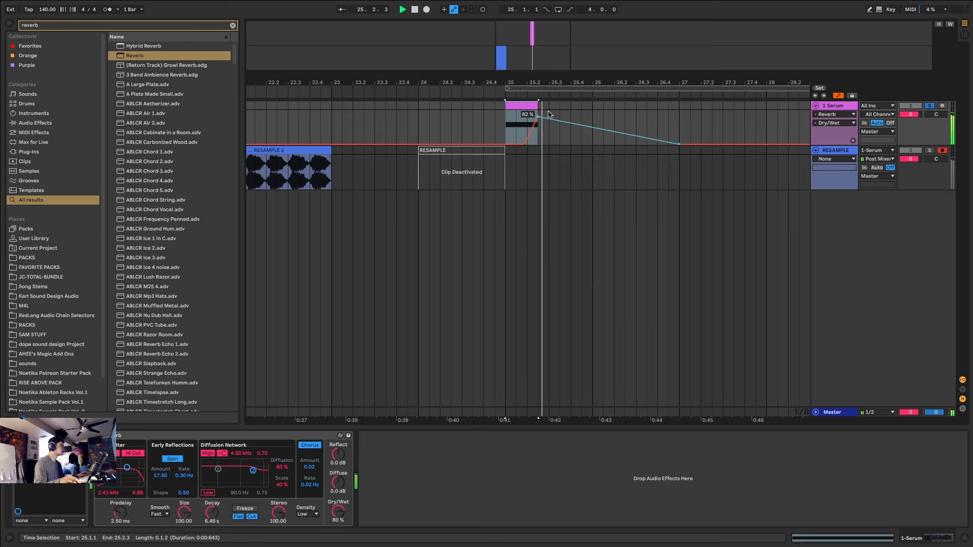
key(a)
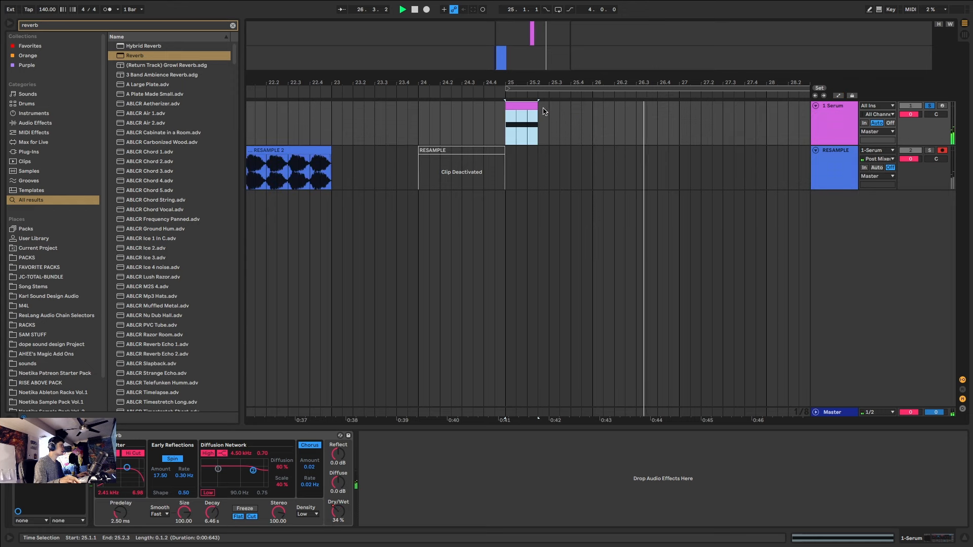
- Replay the Serum clip from bar 25 and search the browser for "morph"
key(space)
key(space)
key(space)
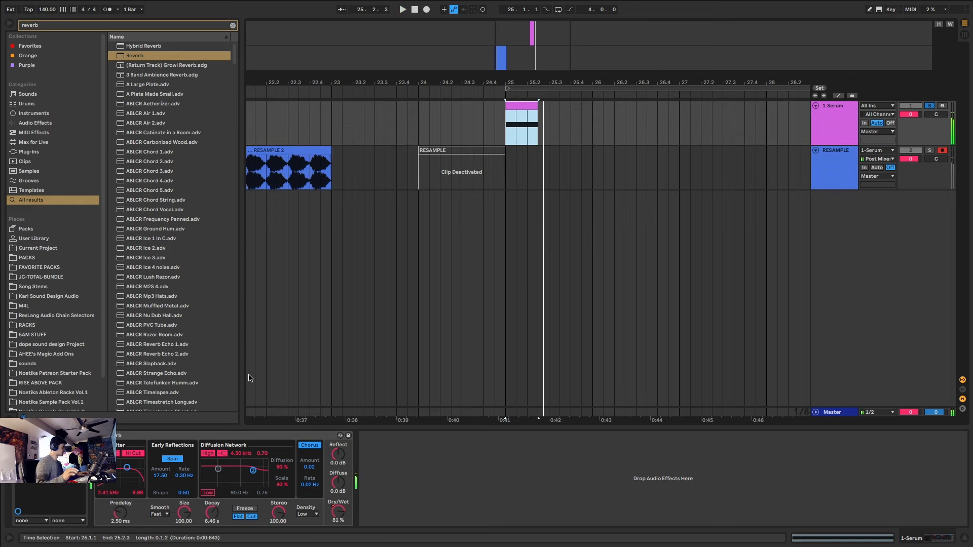
key(ctrl+f)
text(morph)
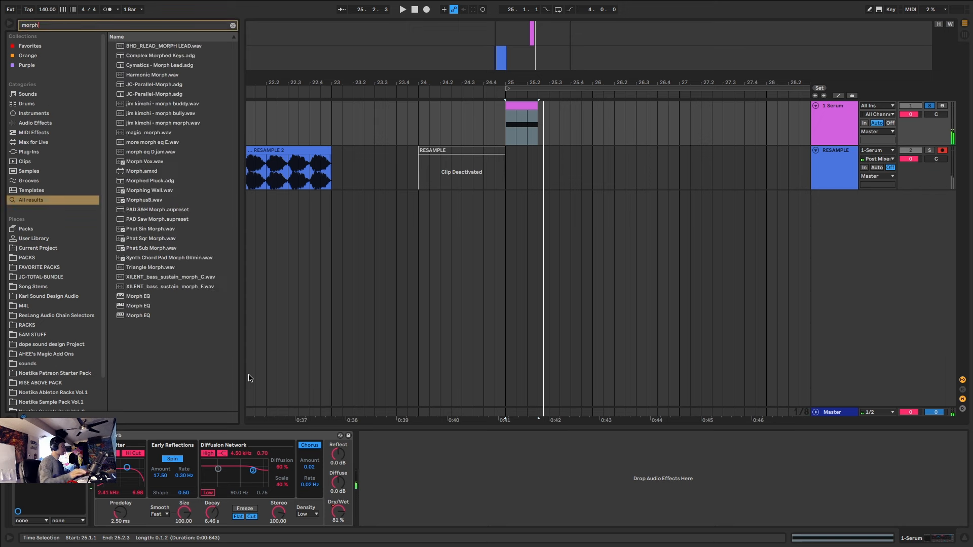
mouse_move(32, 4)
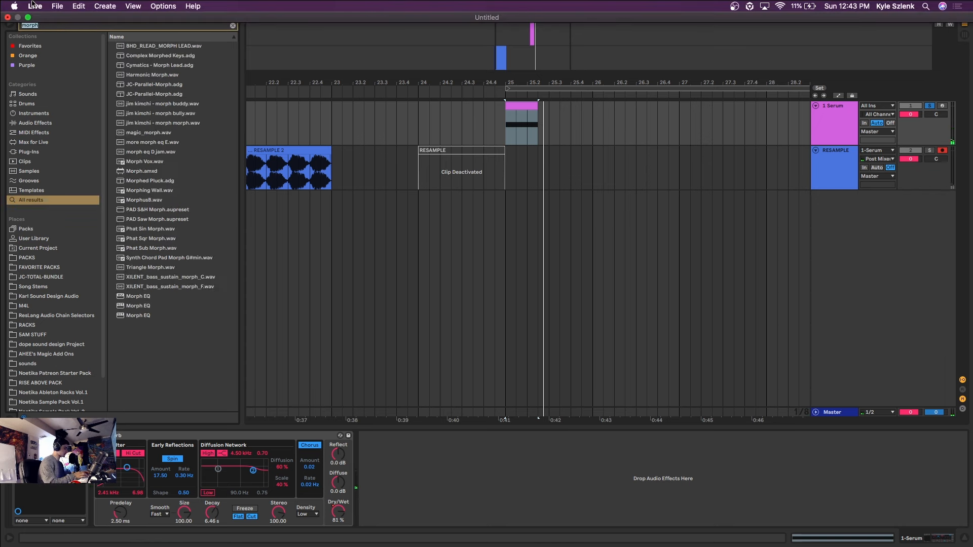
- Search the browser for "rift" and insert the Rift plug-in between Serum and Reverb
text(rift)
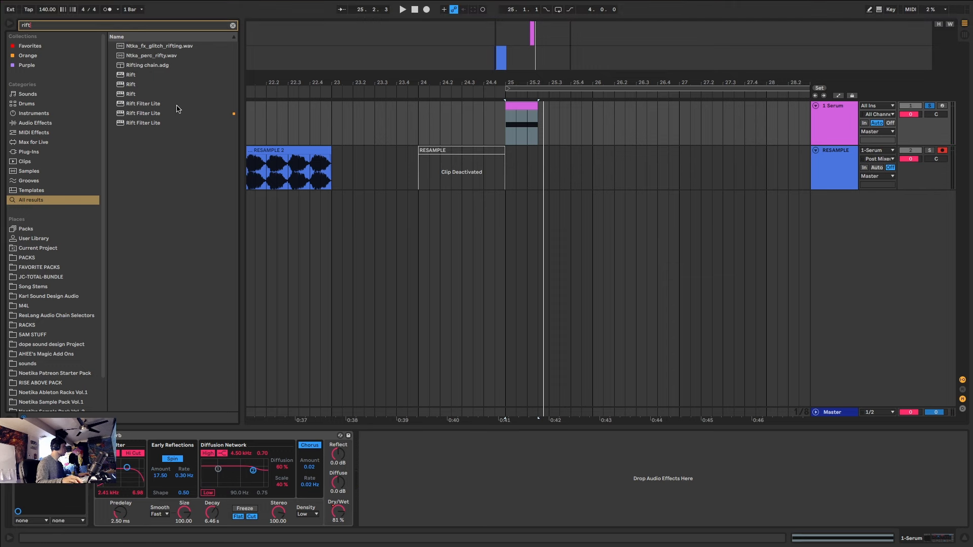
drag(130, 85, 100, 494)
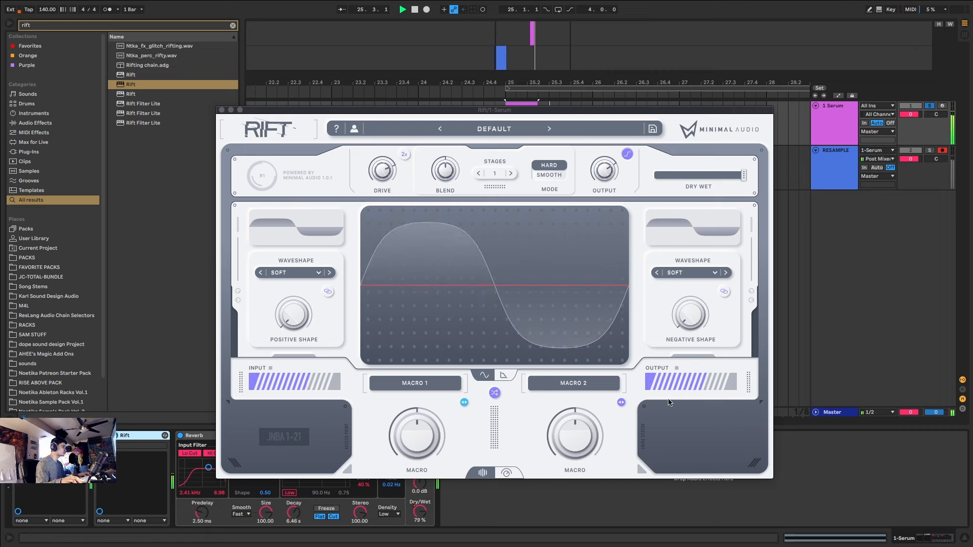
click(508, 473)
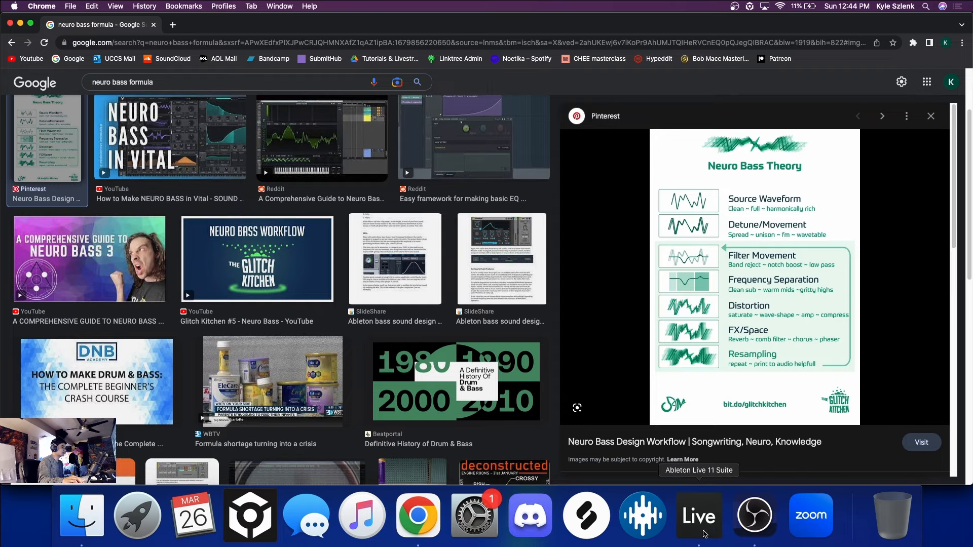
- Switch back to Ableton Live, search the browser for "eq", and add EQ Eight after Reverb on the Serum track
click(699, 516)
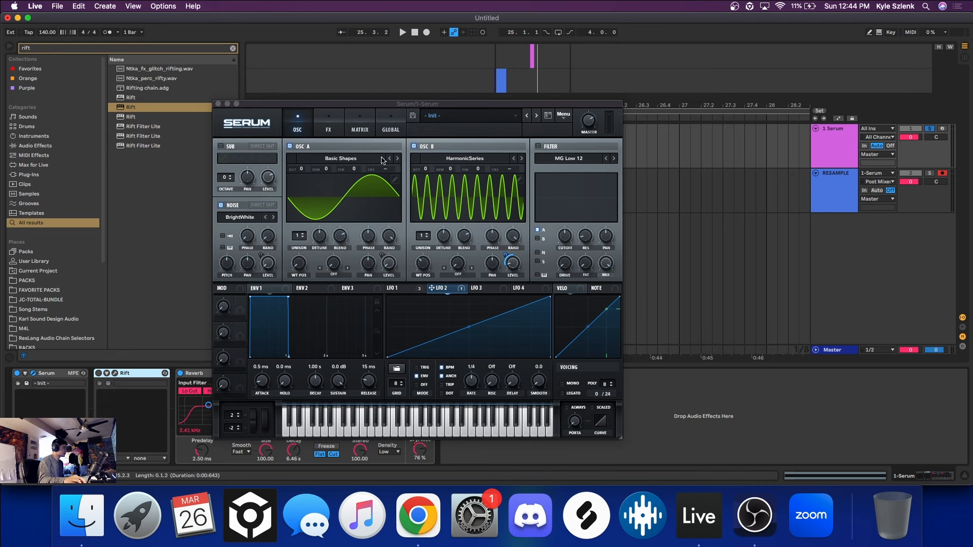
drag(335, 107, 425, 97)
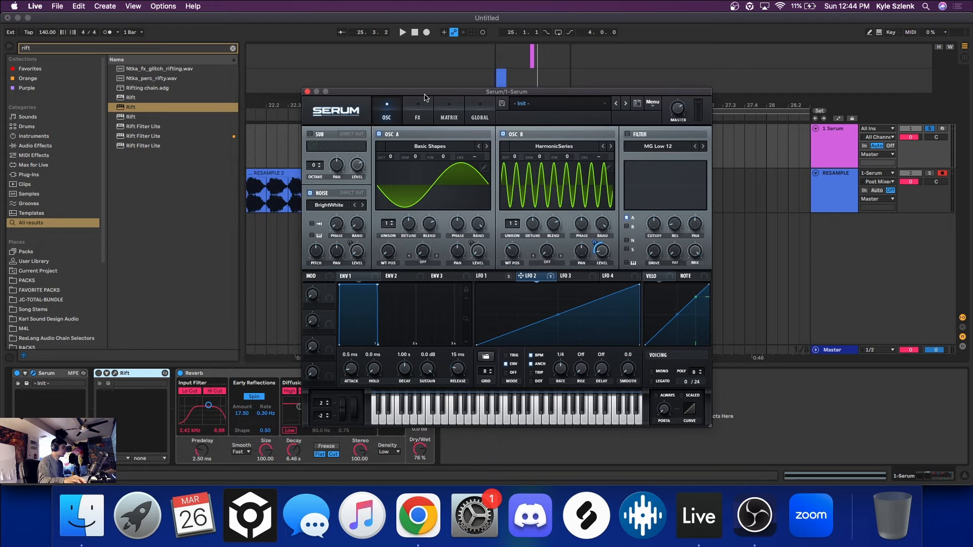
key(super+f)
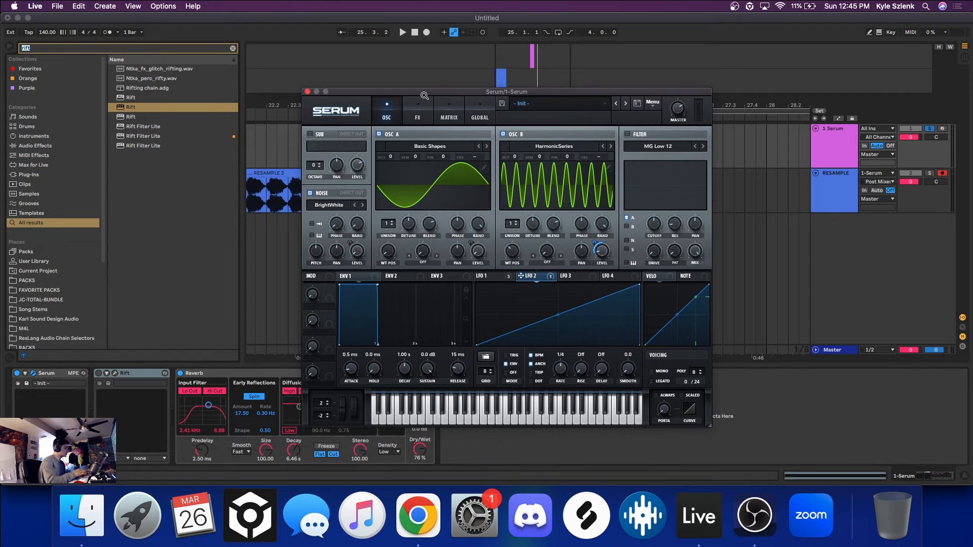
text(sp)
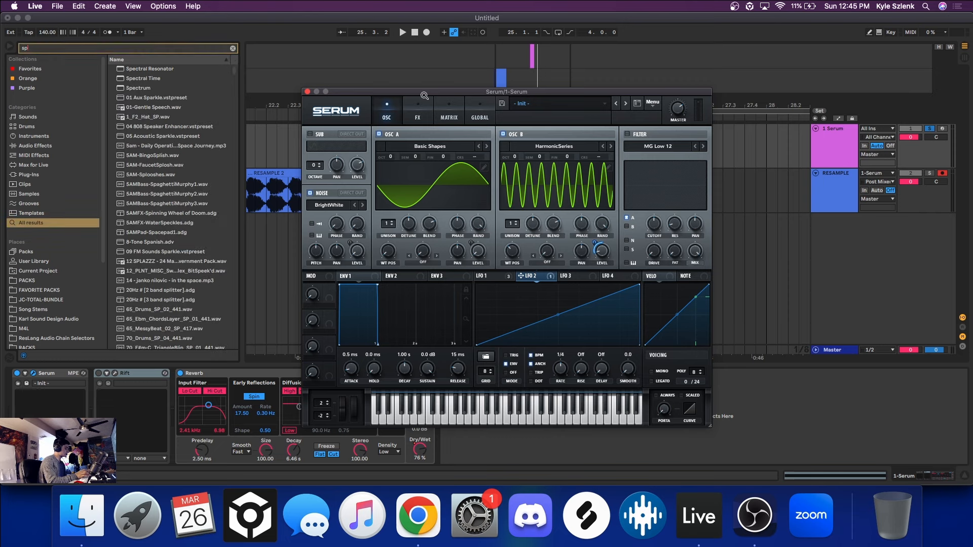
text(eq)
key(super+f)
text(eq)
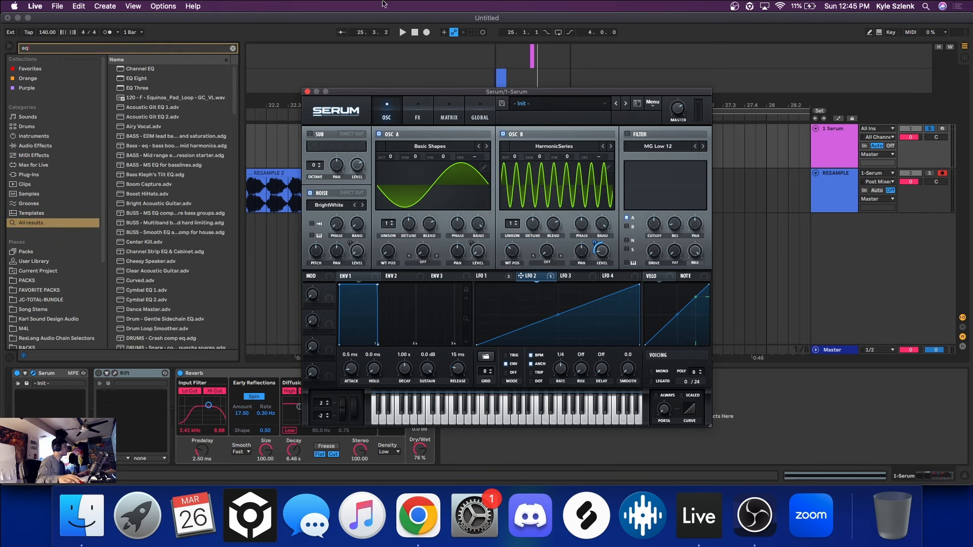
double_click(142, 77)
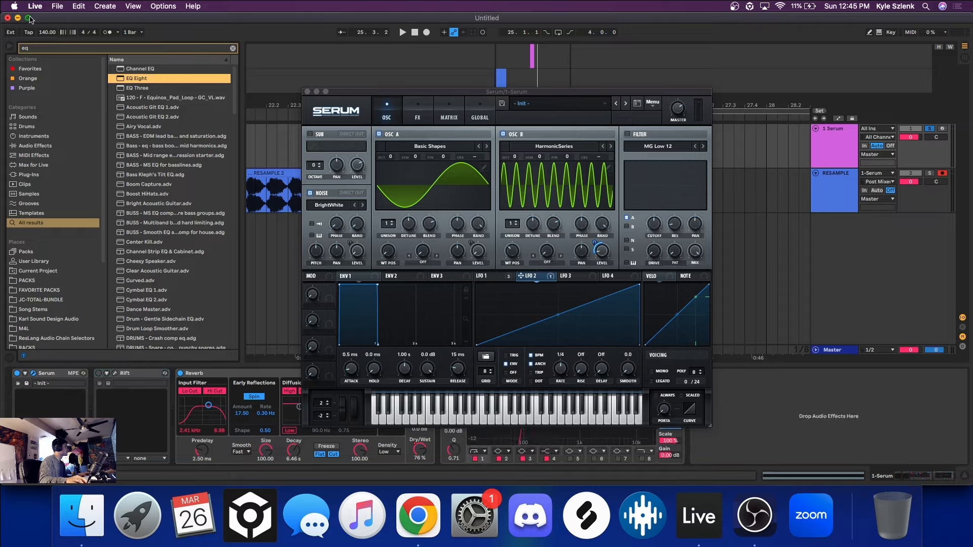
- Make Live full screen, turn off EQ Eight's first filter band, and enlarge its spectrum display
key(ctrl+super+f)
drag(592, 91, 355, 32)
click(476, 521)
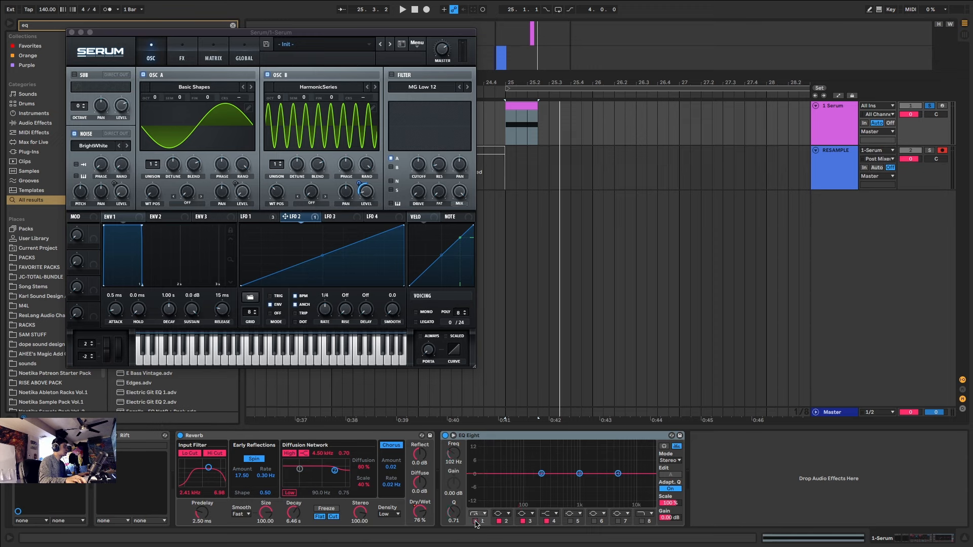
double_click(555, 462)
drag(600, 362, 600, 248)
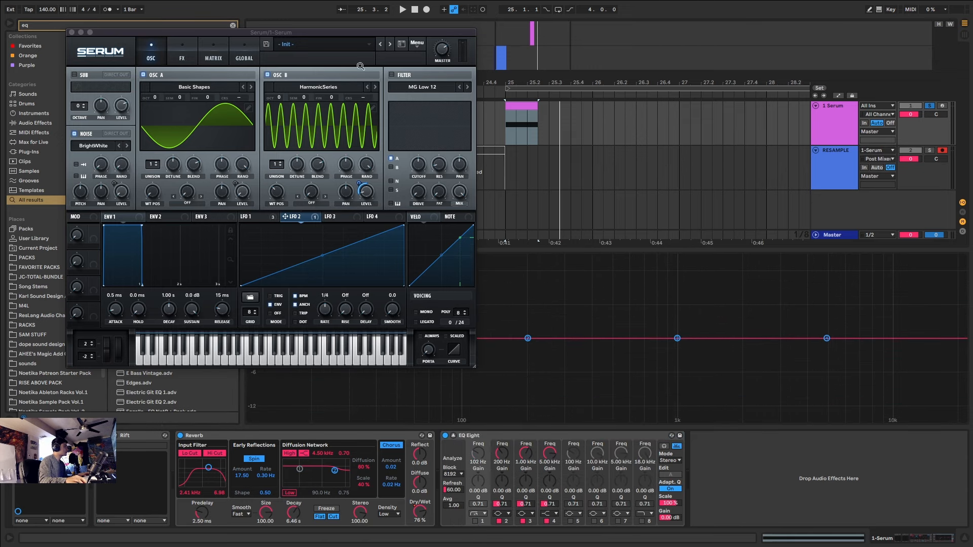
- Turn off oscillator B and the Distortion effect in Serum, and play the clip against EQ Eight's spectrum
click(267, 74)
click(184, 54)
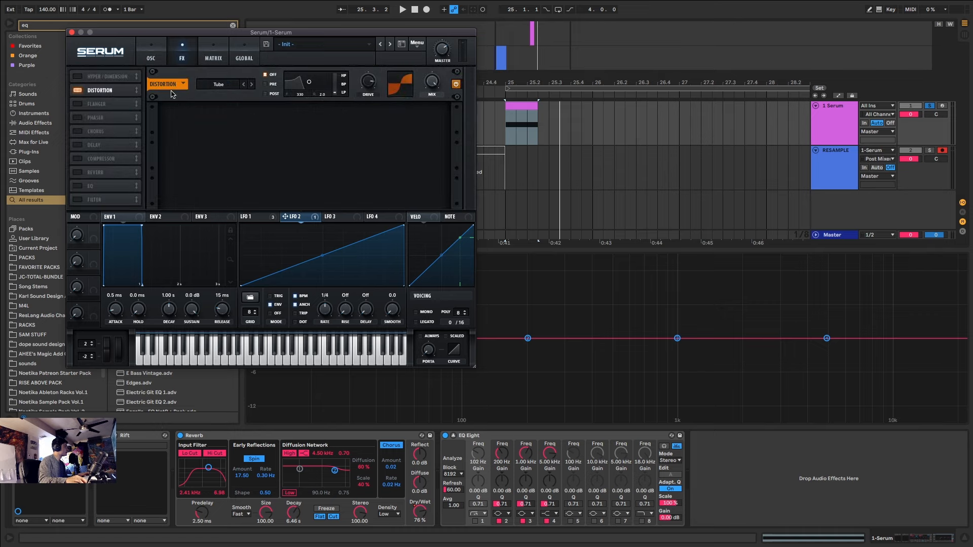
click(78, 90)
drag(159, 34, 662, 6)
key(space)
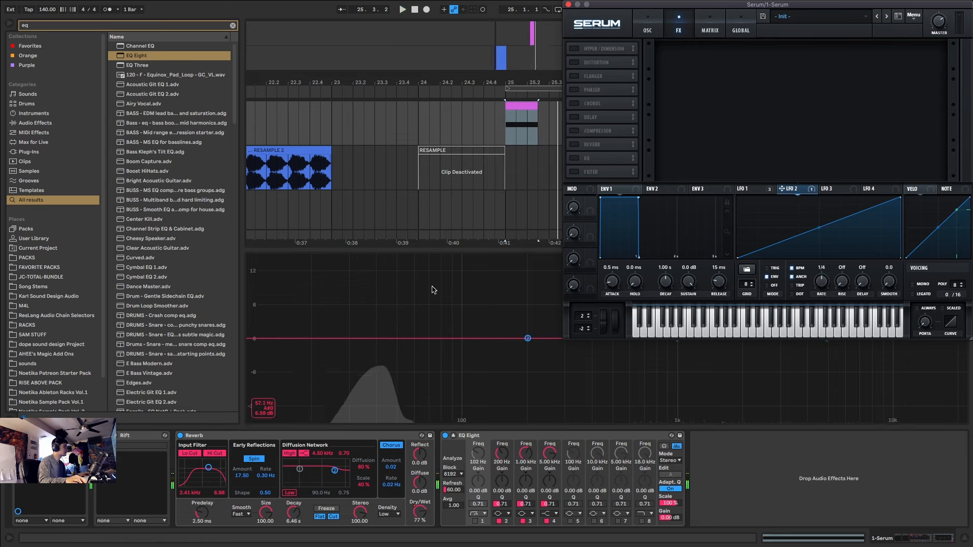
- Turn off Serum's noise oscillator and play the clip with only oscillator A's sine wave
click(648, 26)
key(space)
click(570, 105)
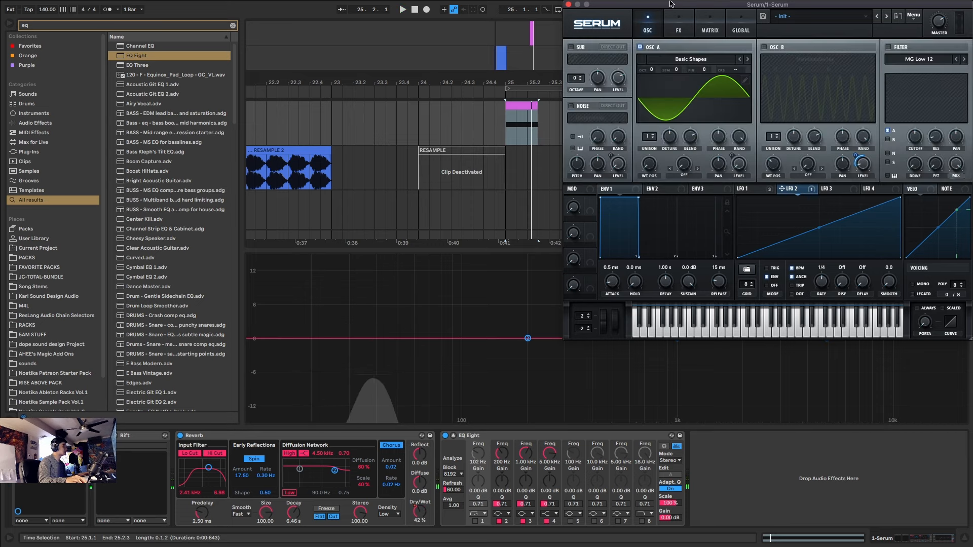
key(space)
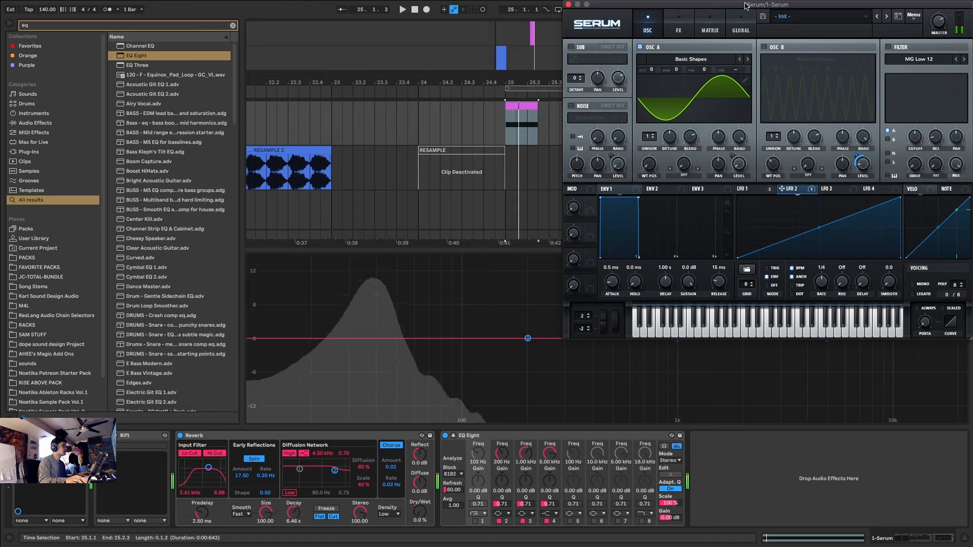
- Solo oscillator B in place of oscillator A, lower its wavetable position to a single-cycle sine, and play it
drag(745, 4, 222, 49)
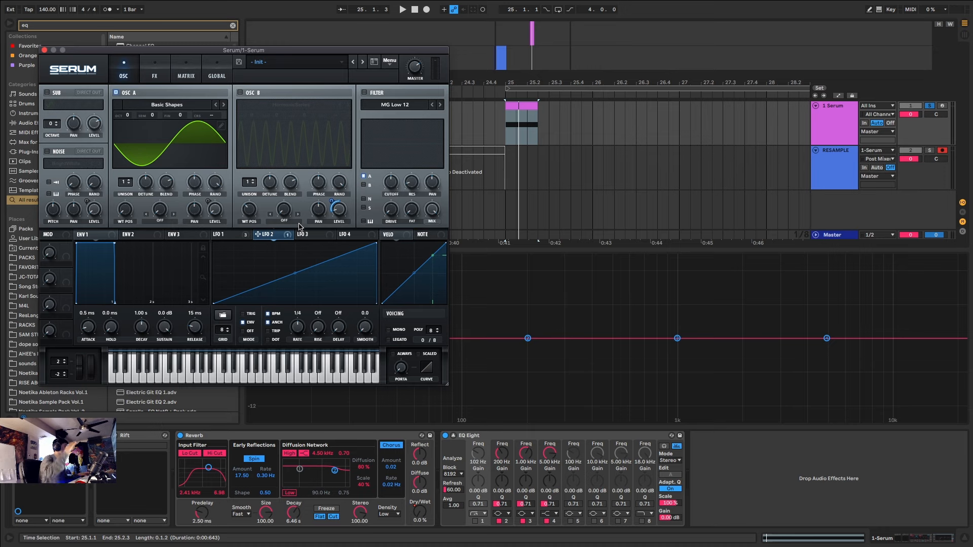
click(240, 93)
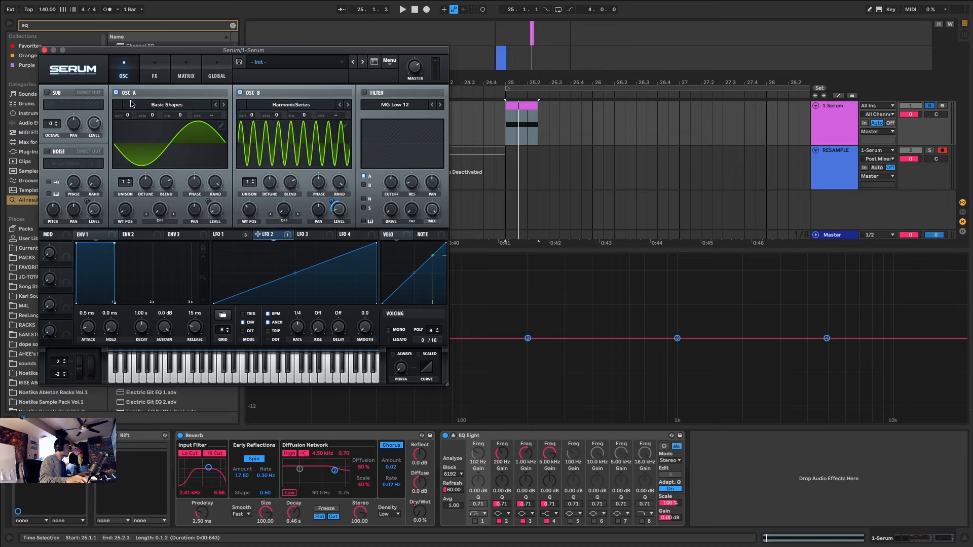
click(116, 92)
mouse_move(256, 213)
mouse_down()
mouse_move(254, 205)
mouse_move(271, 210)
mouse_up()
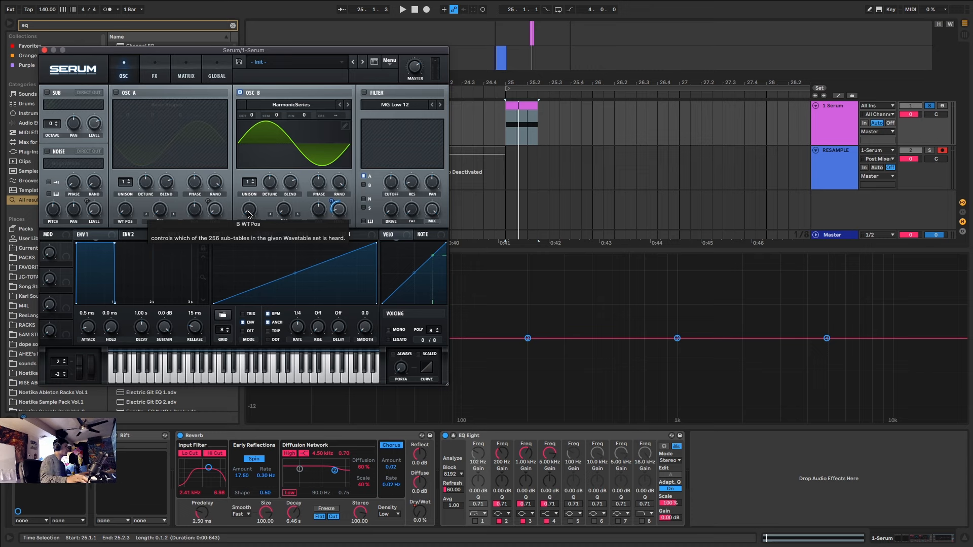
drag(249, 214, 251, 294)
key(space)
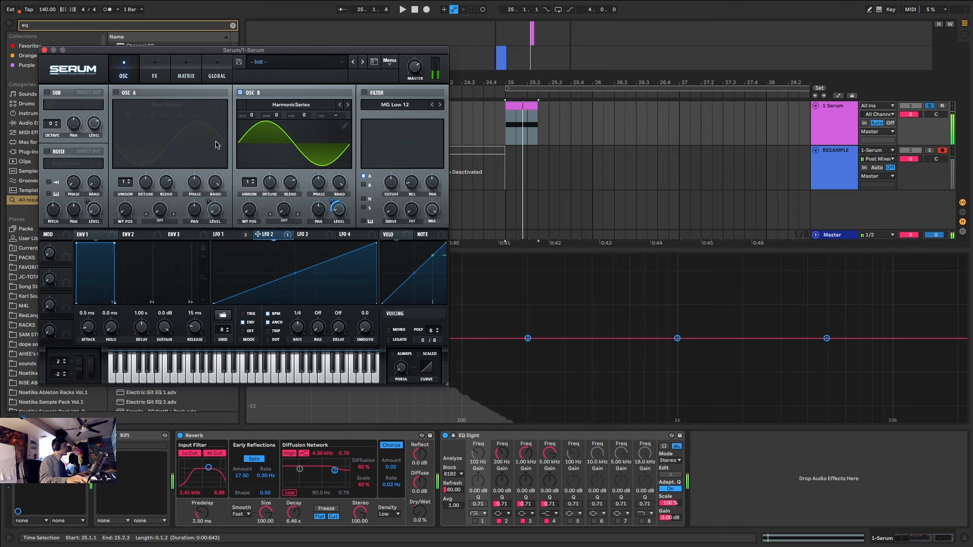
- Switch from oscillator B back to oscillator A and raise oscillator B's wavetable position slightly
click(240, 92)
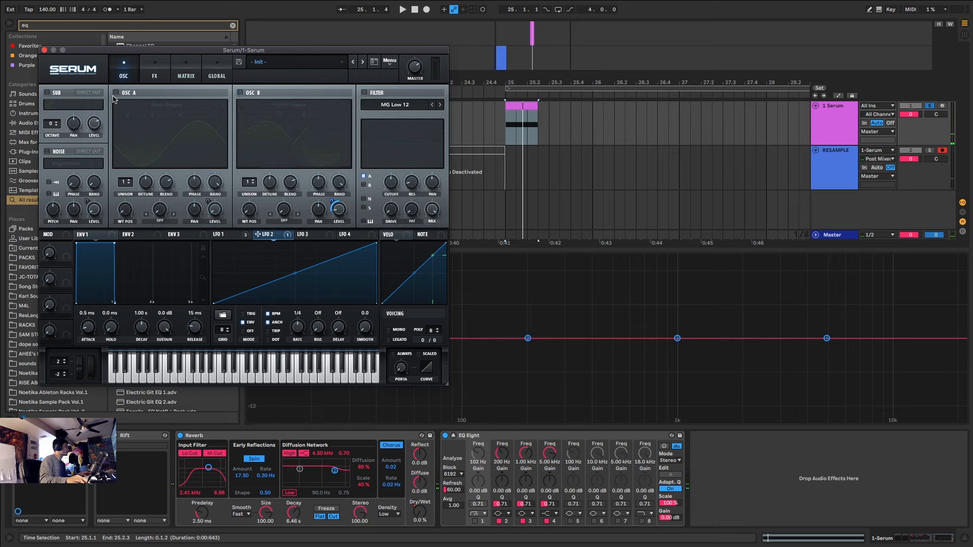
click(116, 92)
drag(252, 204, 253, 195)
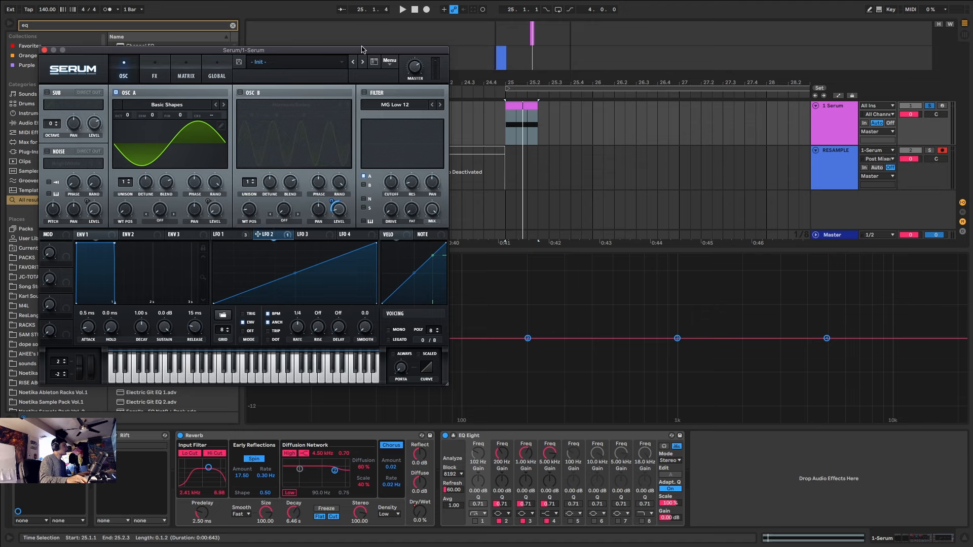
- Play the clip, turn Serum's Distortion back on, and examine the added harmonics in EQ Eight's spectrum
drag(362, 49, 868, 28)
key(space)
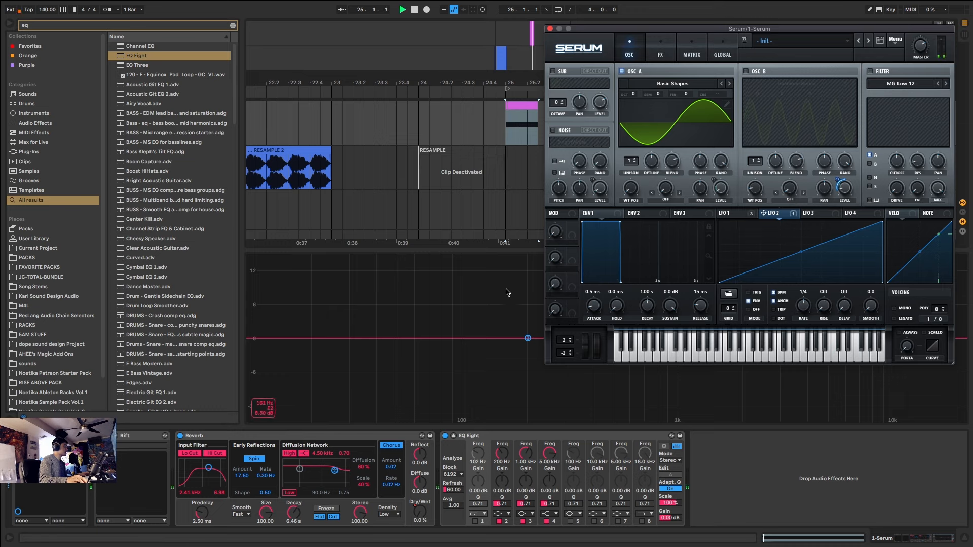
click(655, 37)
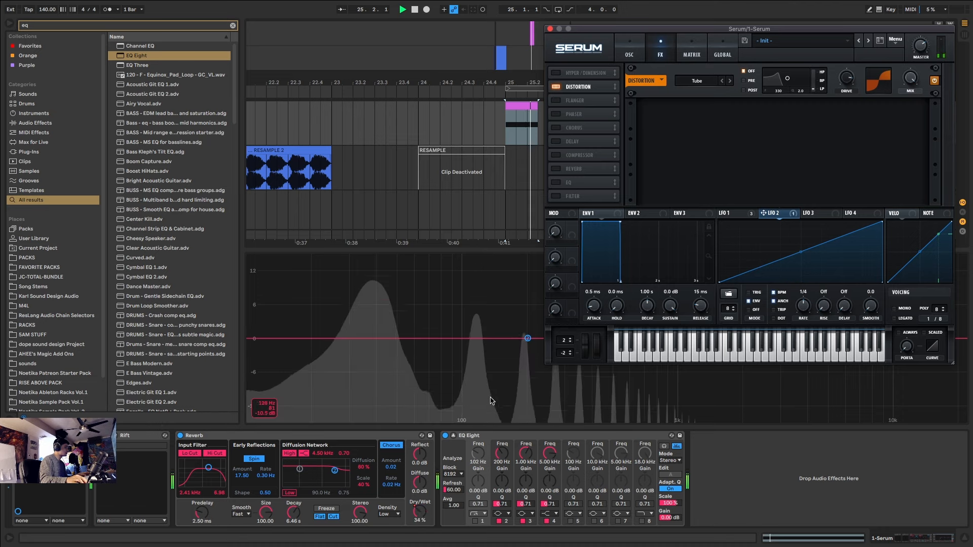
drag(616, 29, 784, 458)
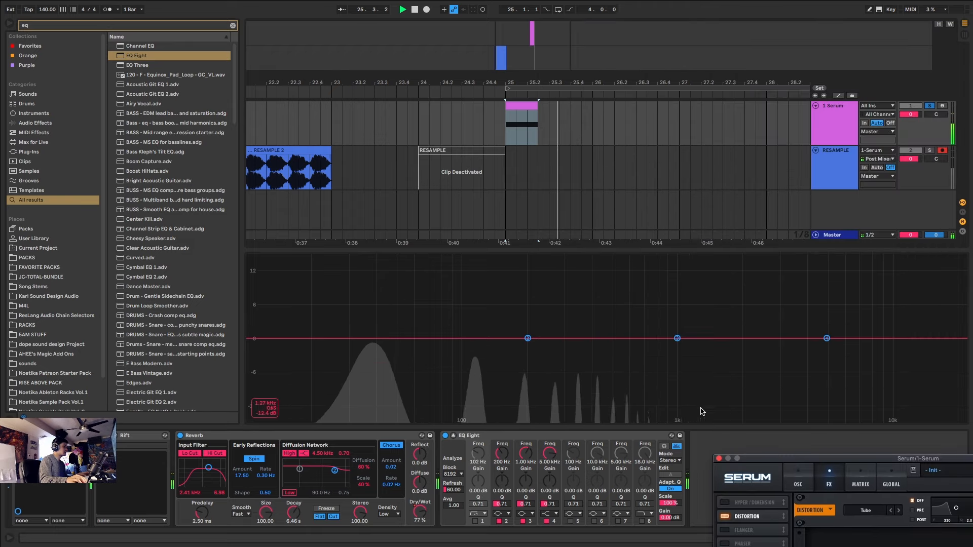
drag(814, 460, 723, 243)
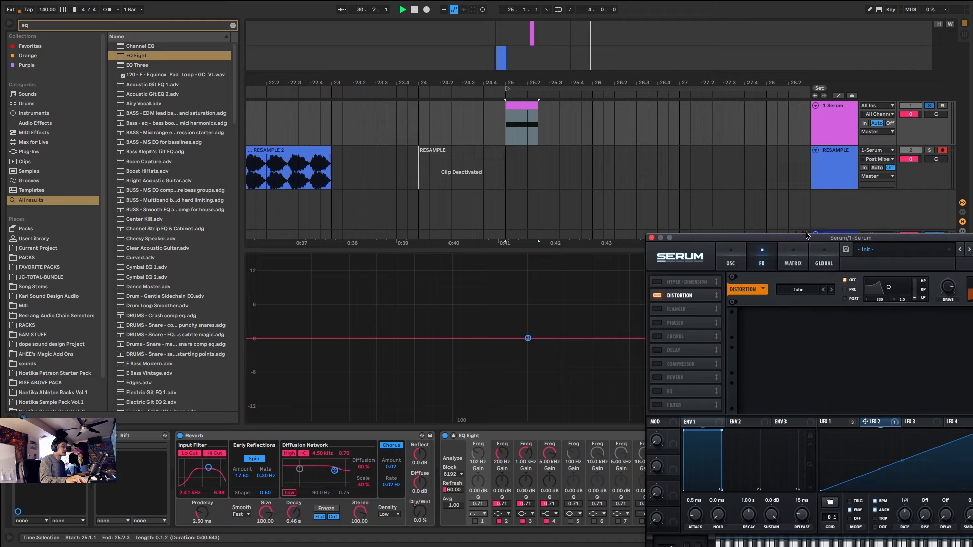
- Turn oscillator B back on, raise its wavetable position slightly, and return to Serum's effects view
drag(875, 238, 632, 121)
click(488, 142)
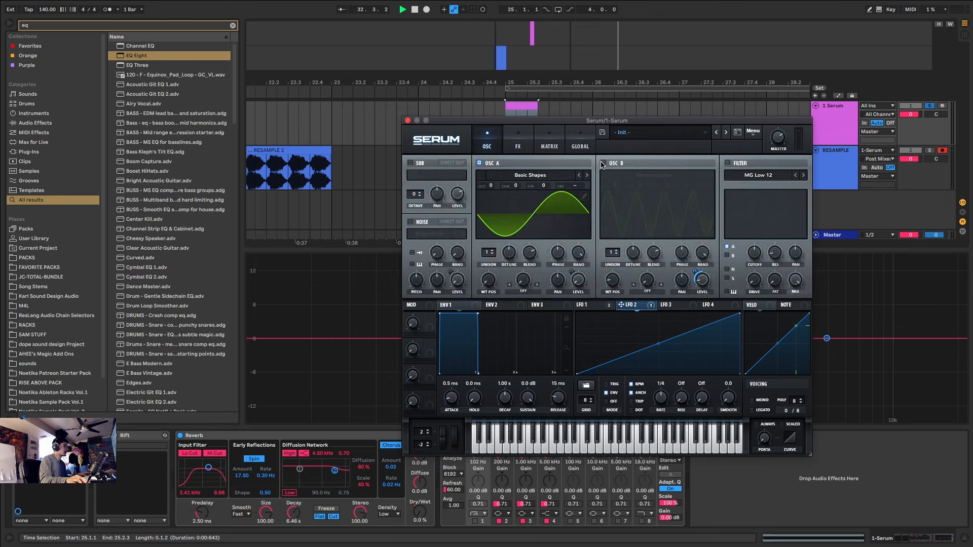
click(603, 163)
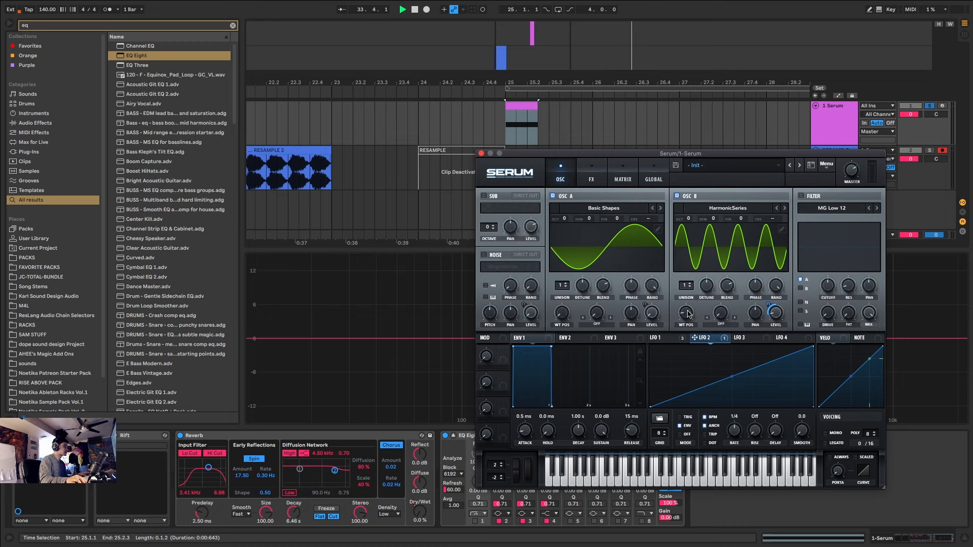
drag(688, 314, 690, 300)
drag(569, 153, 668, 134)
click(699, 152)
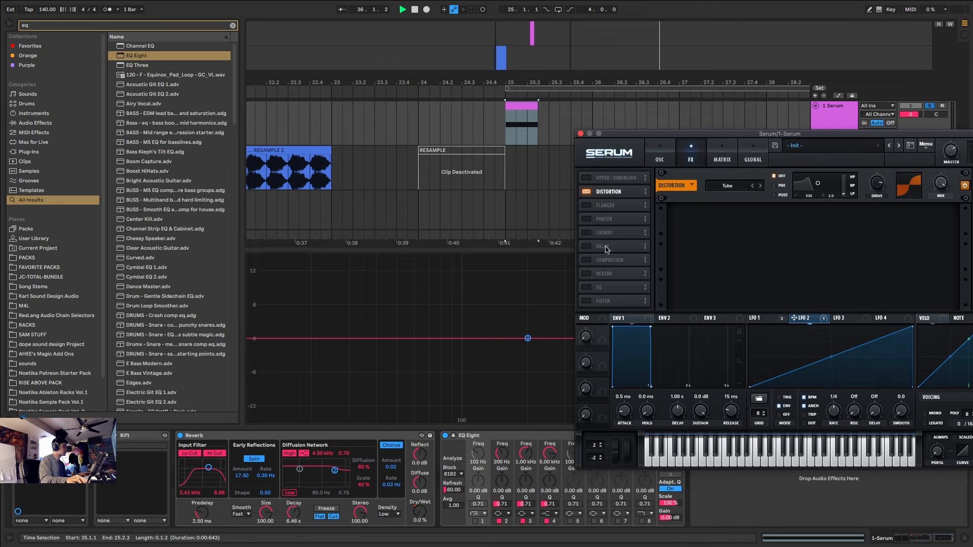
drag(649, 136, 2, 333)
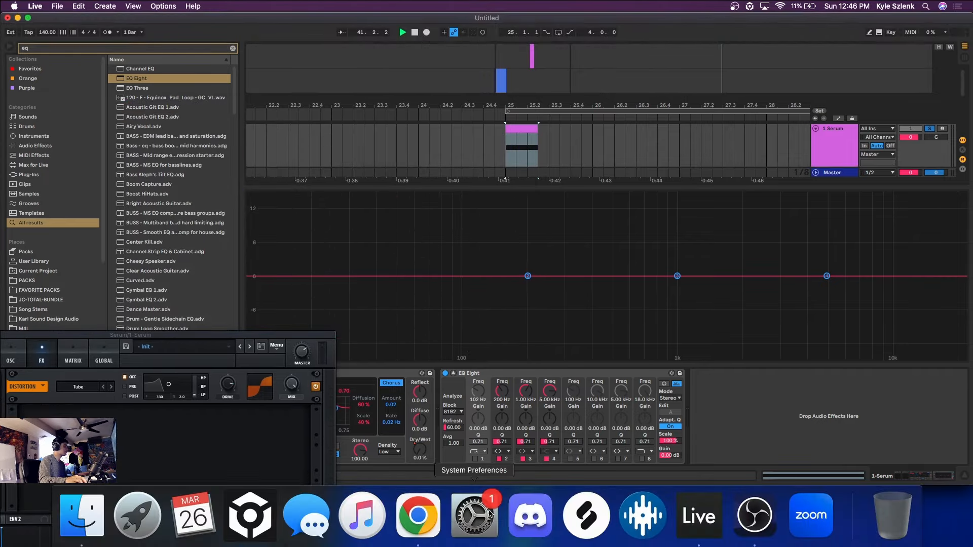
- Check the Neuro Bass Theory chart in Chrome, return to Ableton Live, and select the Serum clip at bar 25
click(407, 516)
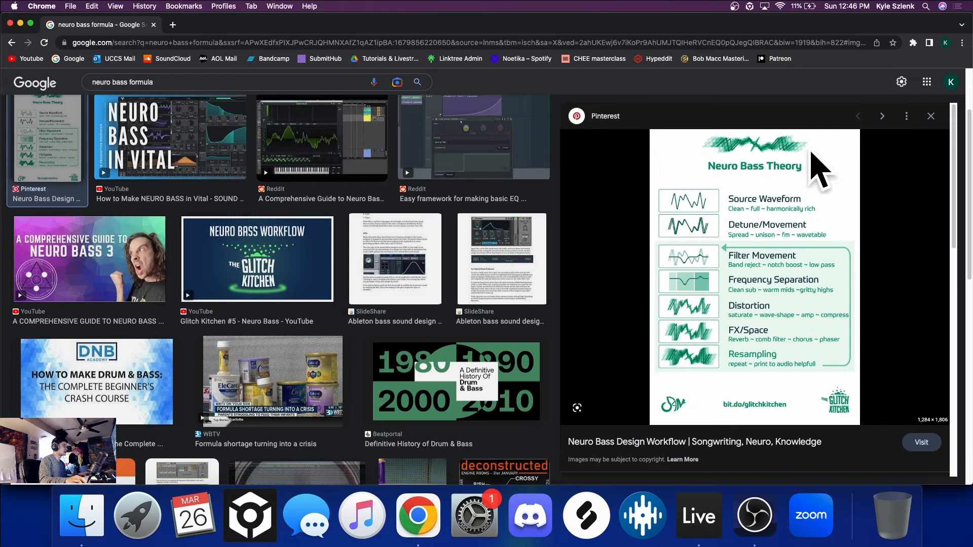
click(716, 511)
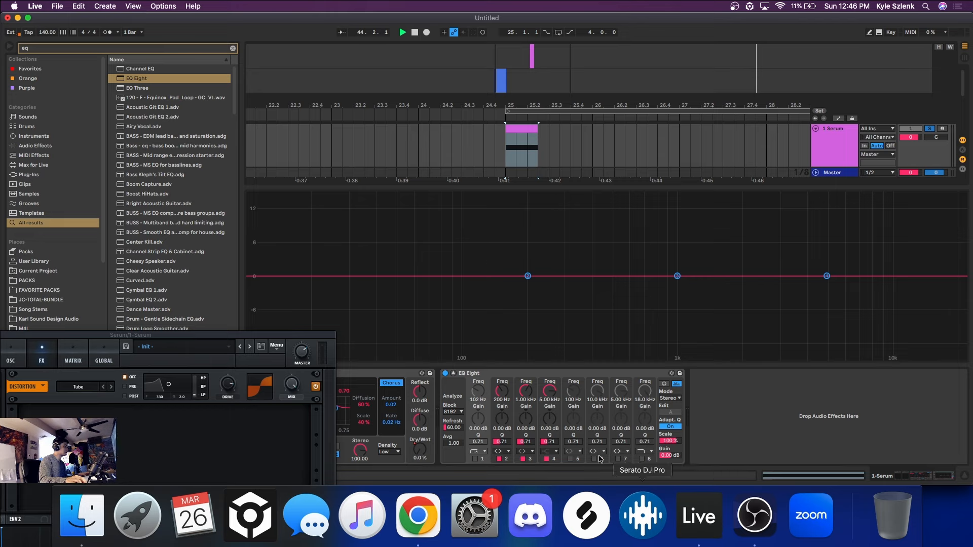
click(518, 124)
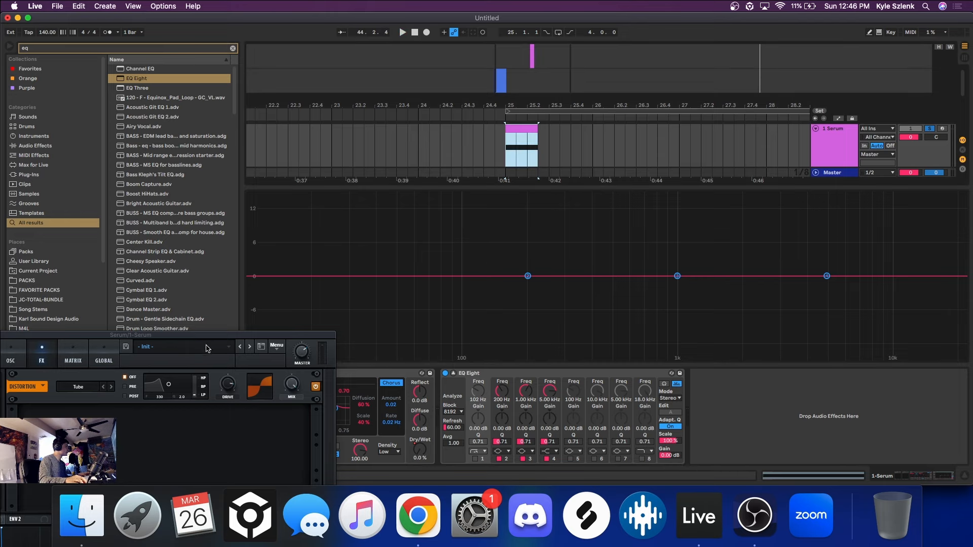
- Play the Serum clip at bar 25 with Serum's window moved aside and examine the harmonics in EQ Eight's spectrum
drag(213, 336, 797, 90)
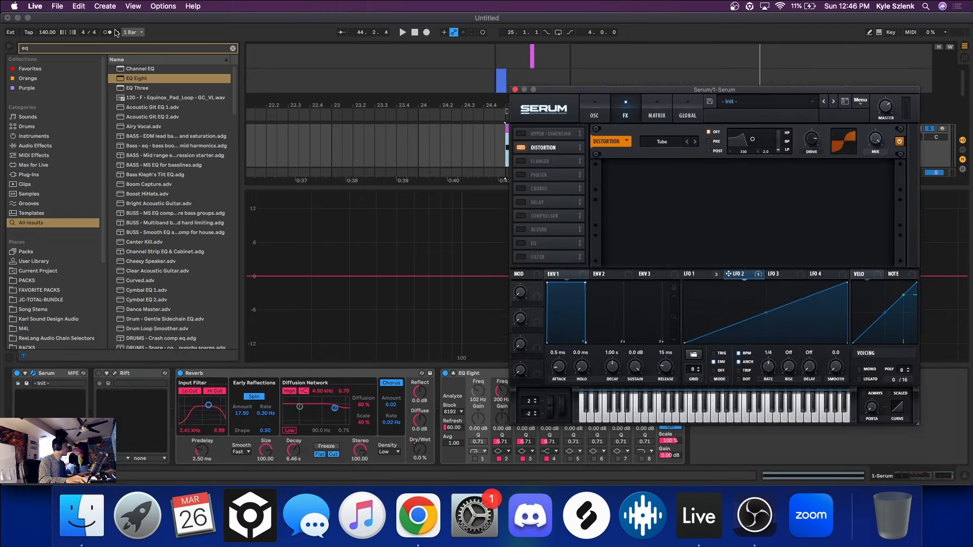
click(28, 17)
key(space)
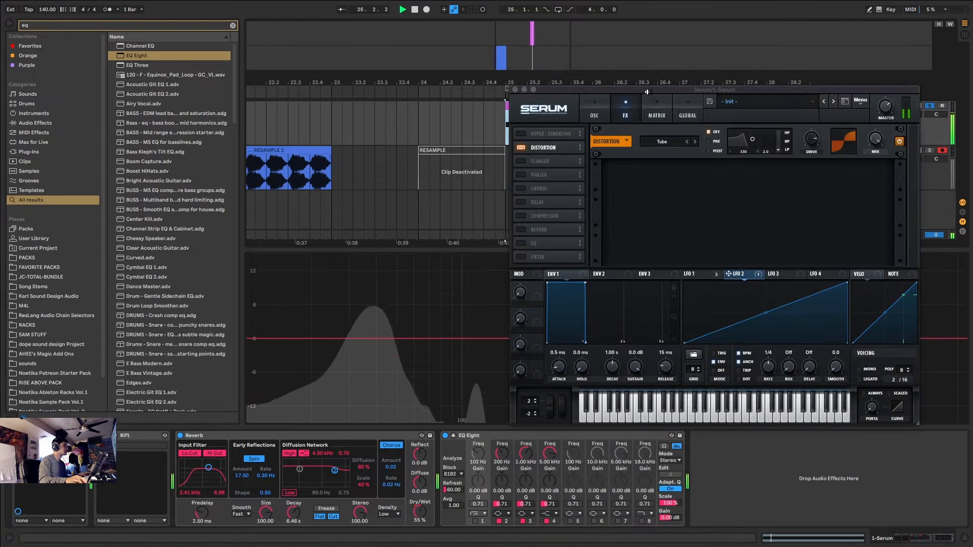
drag(646, 92, 20, 186)
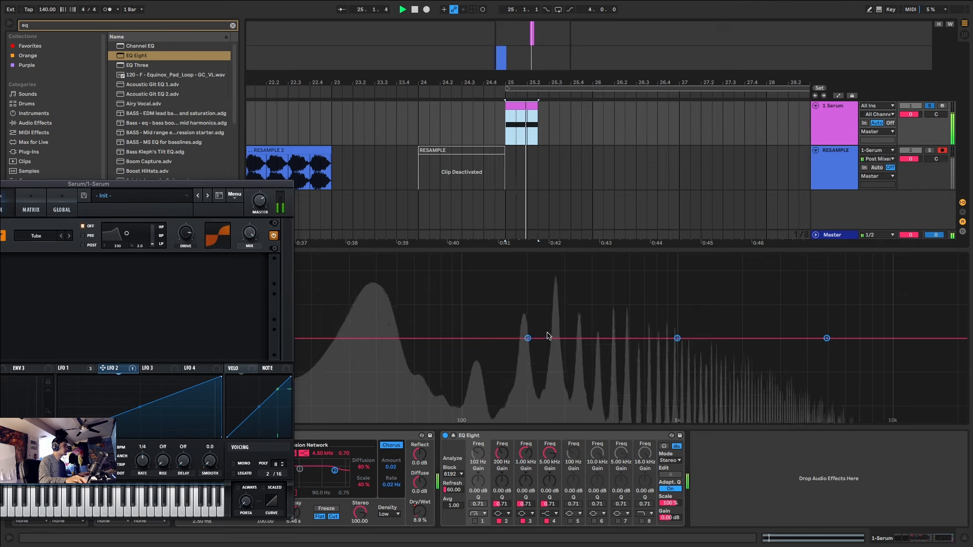
drag(225, 185, 522, 89)
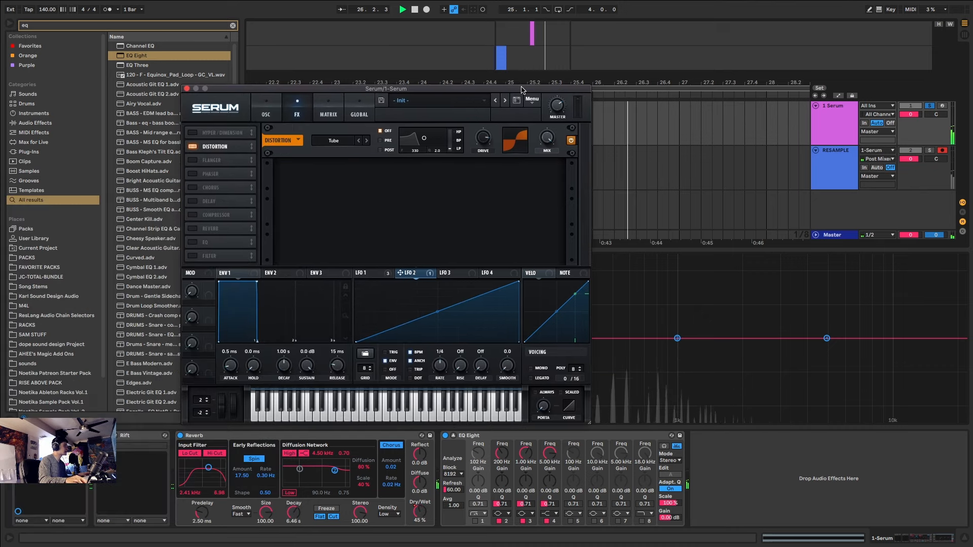
- Review Serum's oscillator and effects views and check oscillator B's wavetable position
click(267, 106)
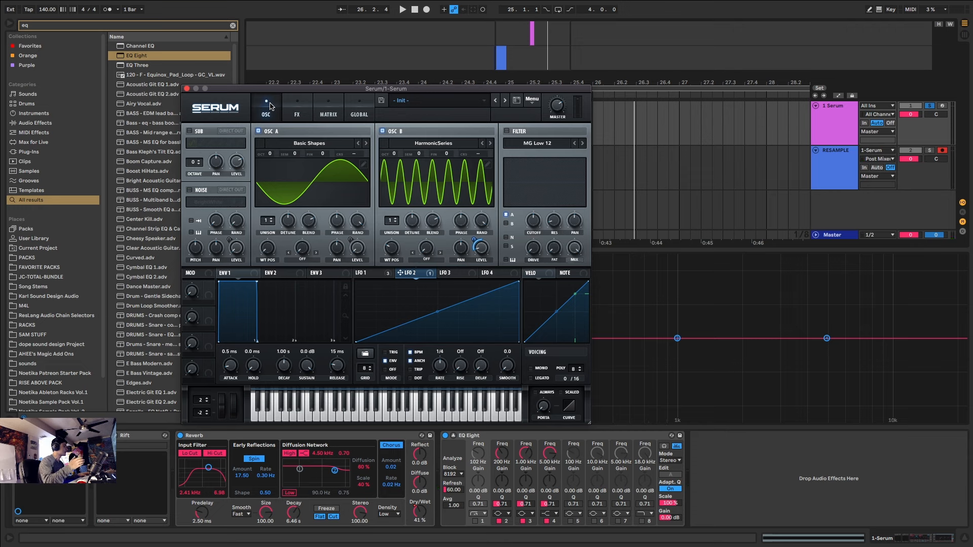
click(290, 104)
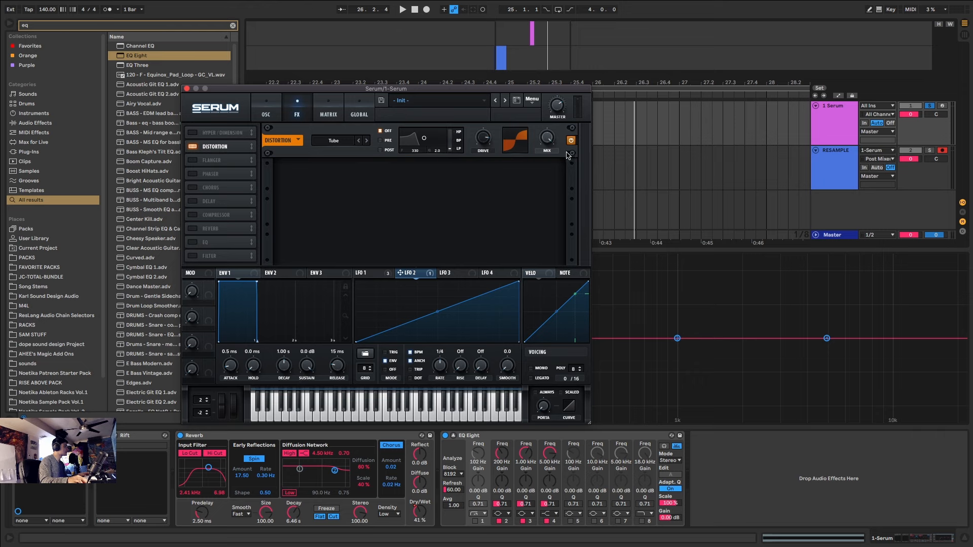
click(274, 105)
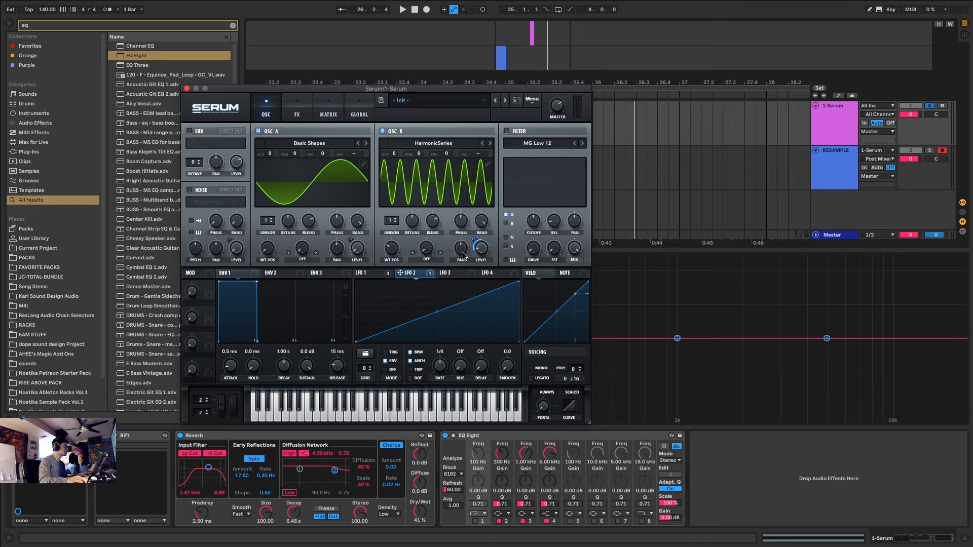
mouse_move(397, 252)
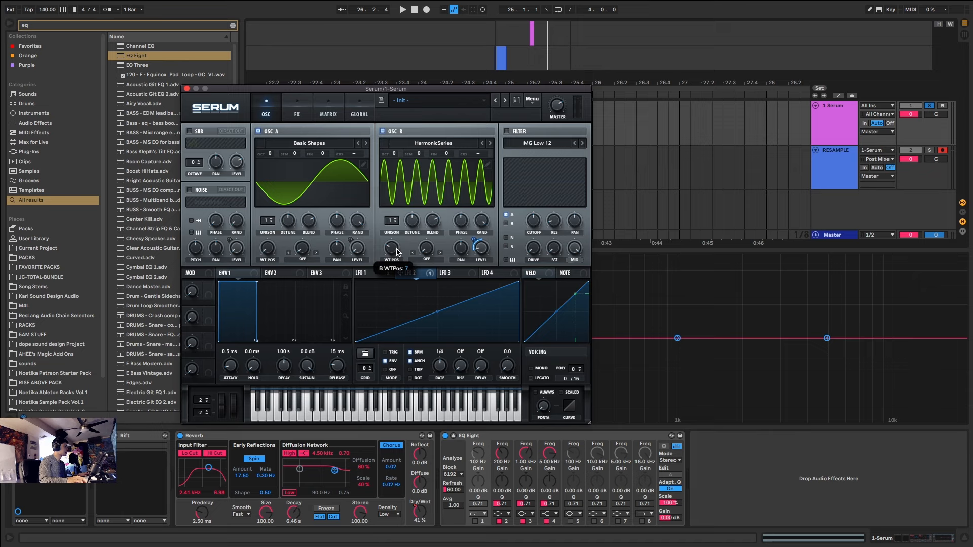
- Play the clip while nudging oscillator B's wavetable position up and back, and watch the harmonics in EQ Eight's spectrum
drag(406, 93, 248, 69)
key(space)
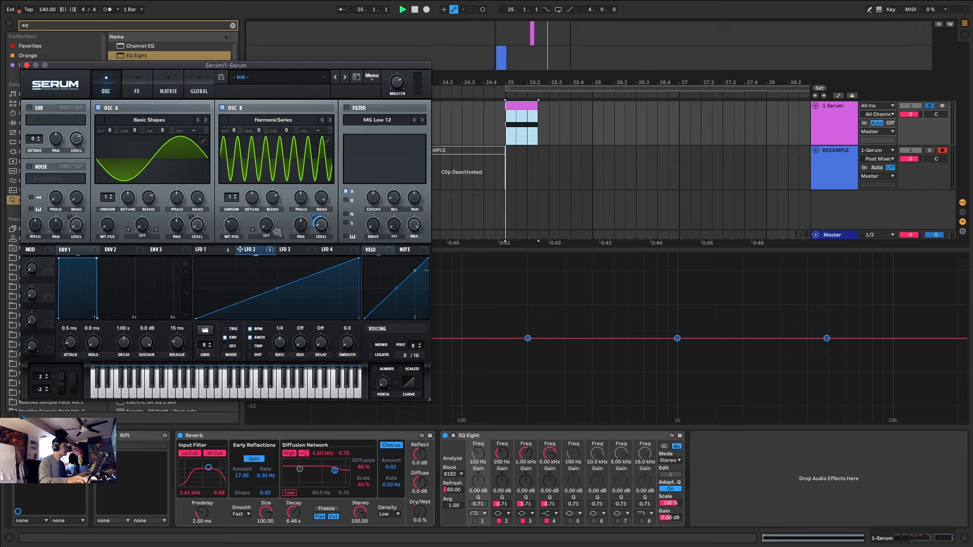
drag(232, 226, 233, 221)
drag(233, 215, 232, 230)
key(space)
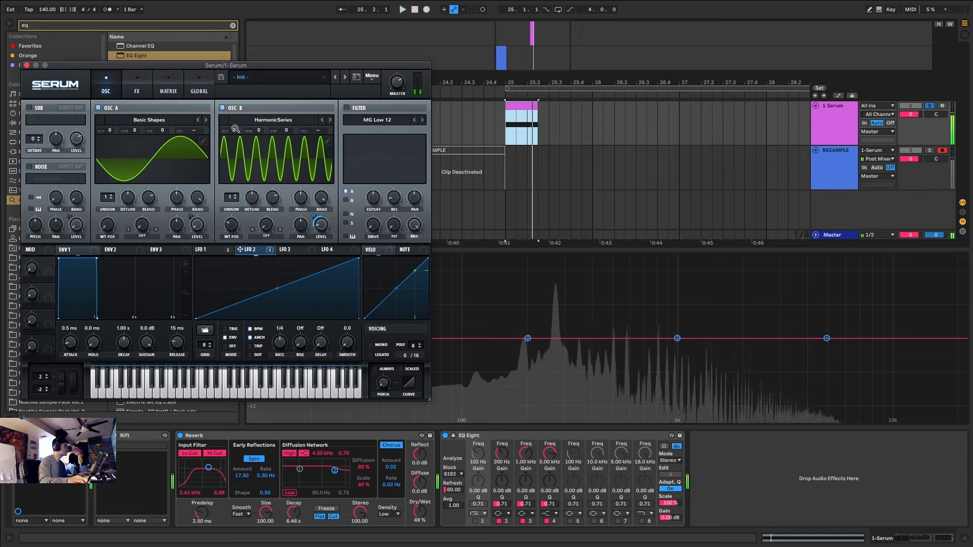
mouse_move(234, 131)
mouse_down()
mouse_move(237, 119)
mouse_move(233, 142)
mouse_up()
key(space)
key(space)
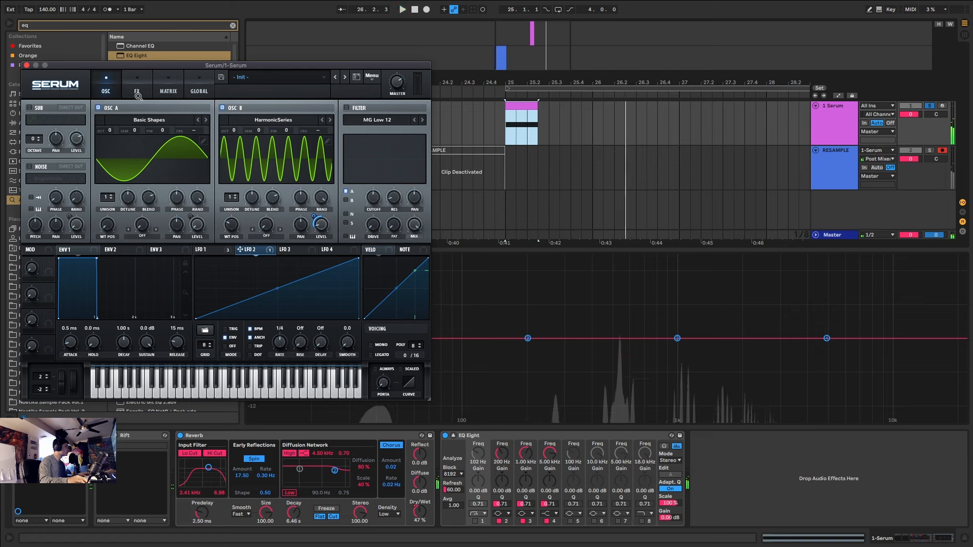
- Audition Serum's SoftClip, Diode 1 and Diode 2 distortion types on the playing clip while watching EQ Eight's spectrum
click(135, 92)
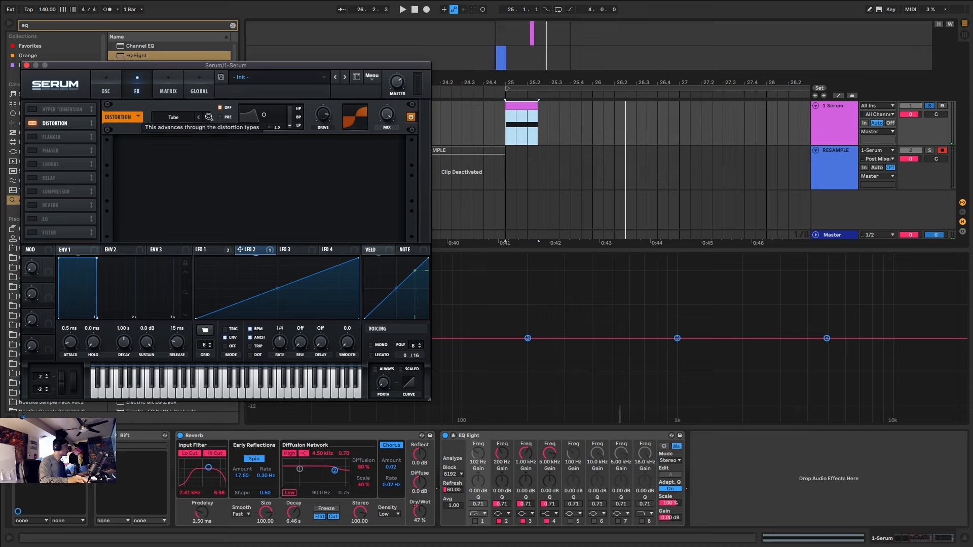
key(space)
click(208, 116)
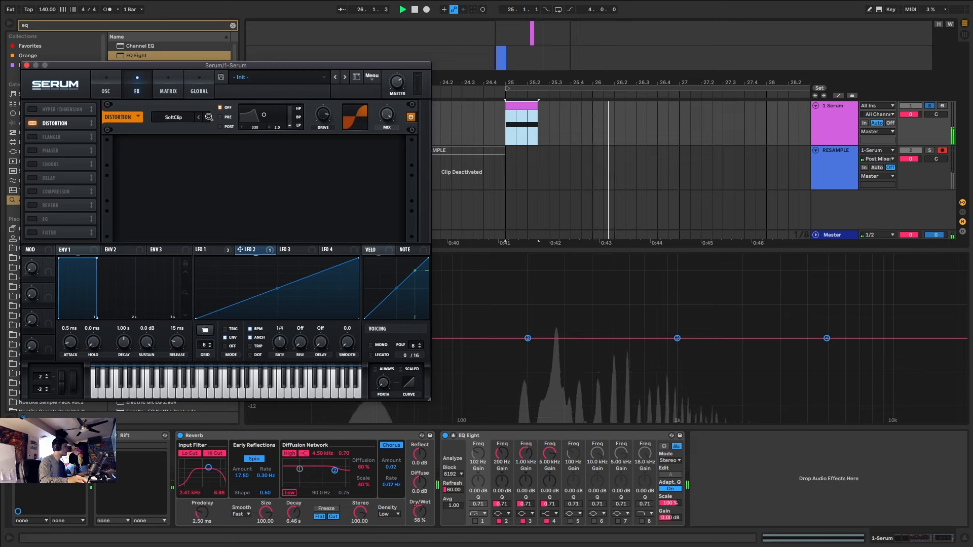
key(space)
key(space)
click(209, 116)
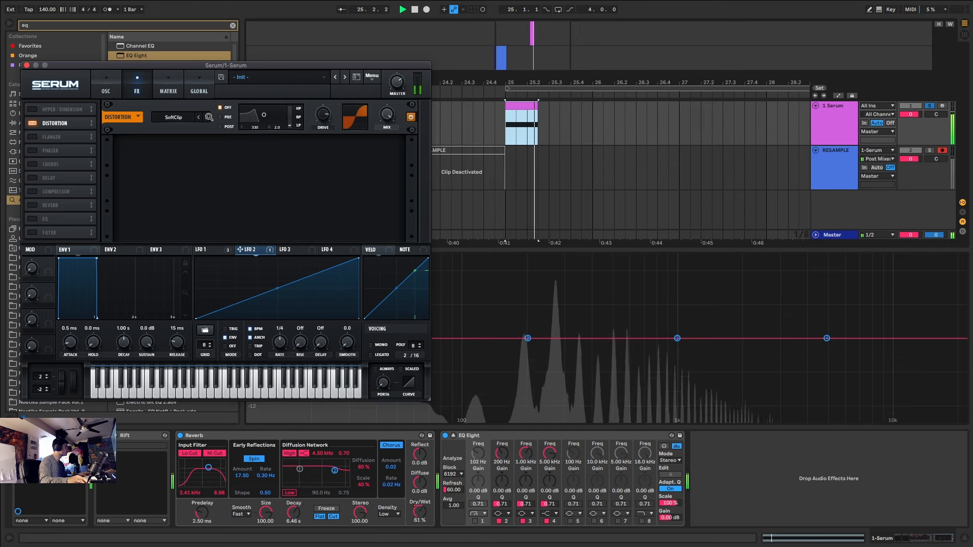
click(209, 117)
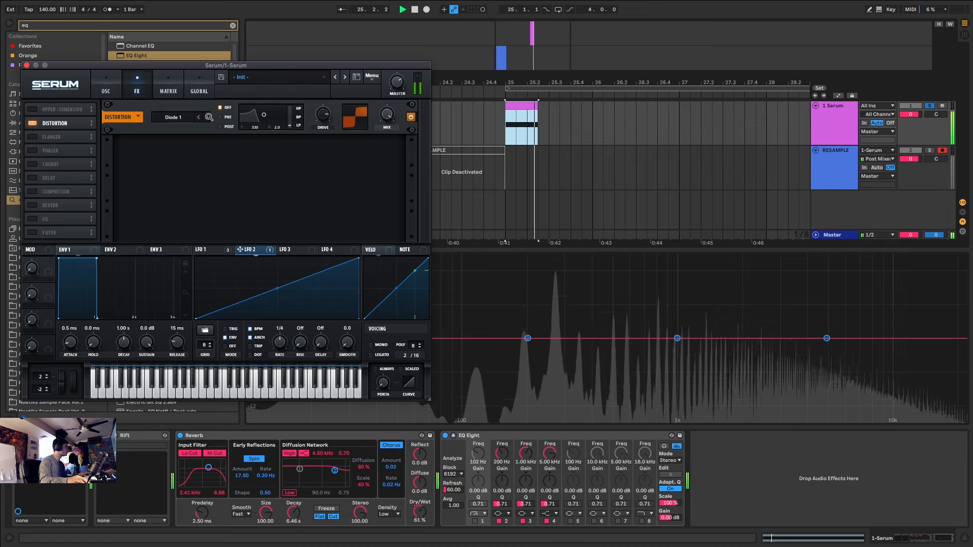
click(209, 116)
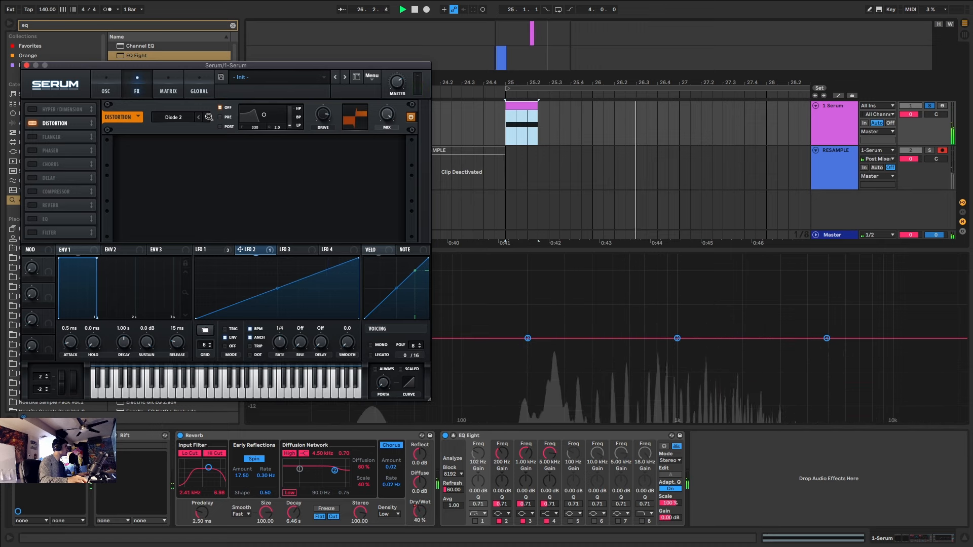
- Step Serum's distortion type on through Lin.Fold, Sin Fold, Downsample and X-Shaper (Asym) while replaying the clip
click(209, 117)
click(209, 117)
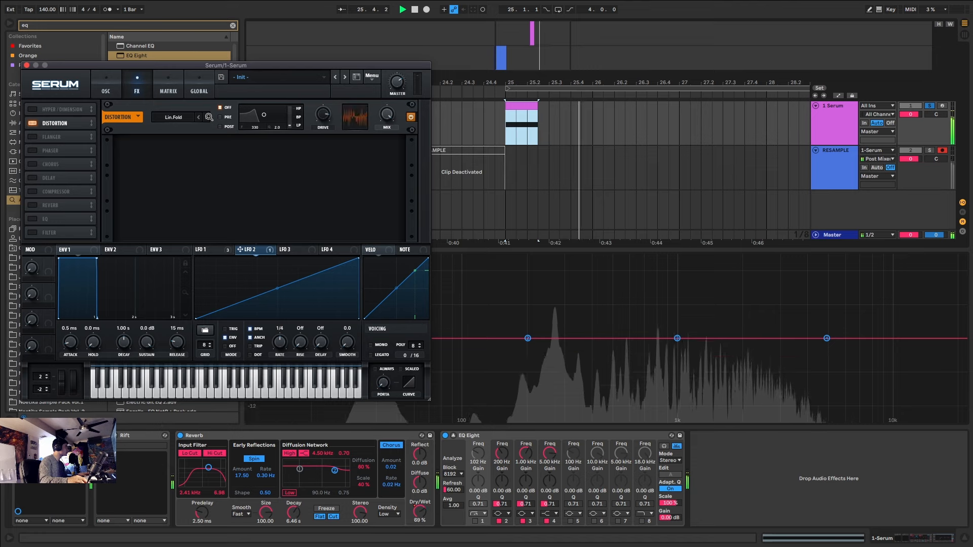
key(space)
key(space)
key(space)
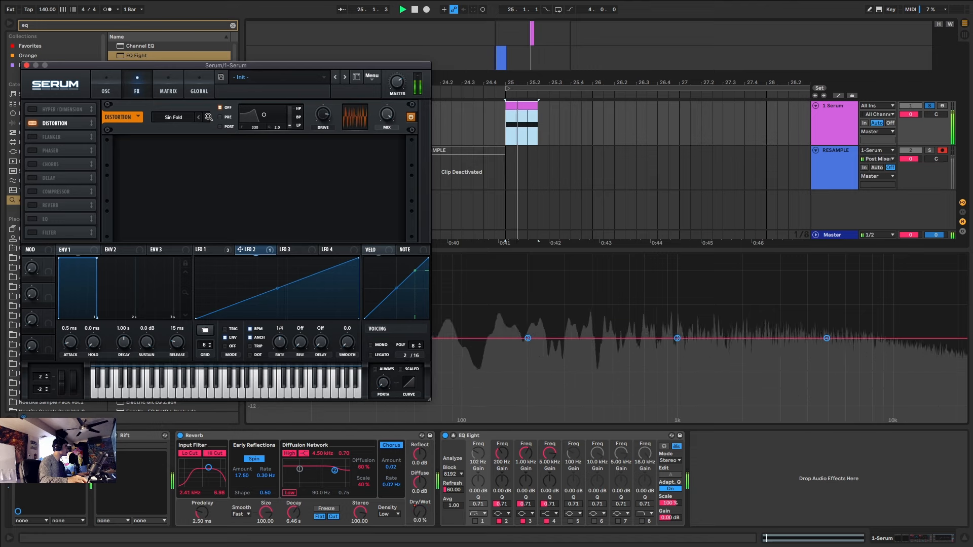
click(209, 116)
key(space)
click(208, 116)
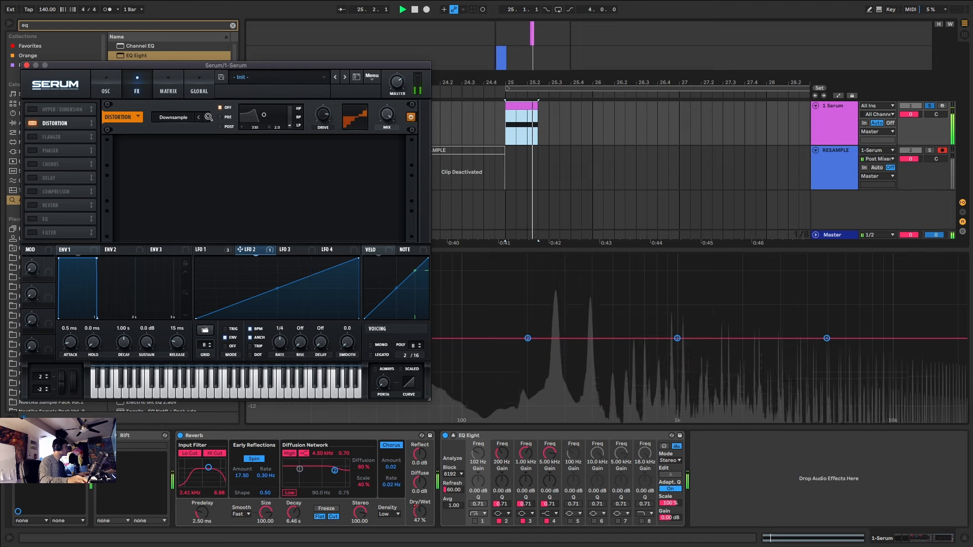
click(209, 116)
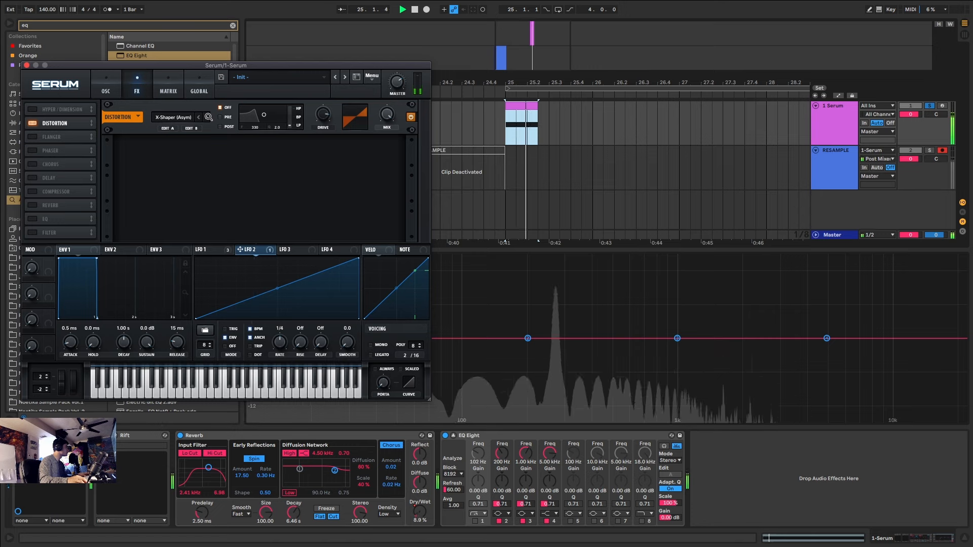
- Audition the Tape Sat., SoftClip, HardClip and Diode 2 distortion types against the playing clip
click(208, 117)
click(208, 116)
click(208, 116)
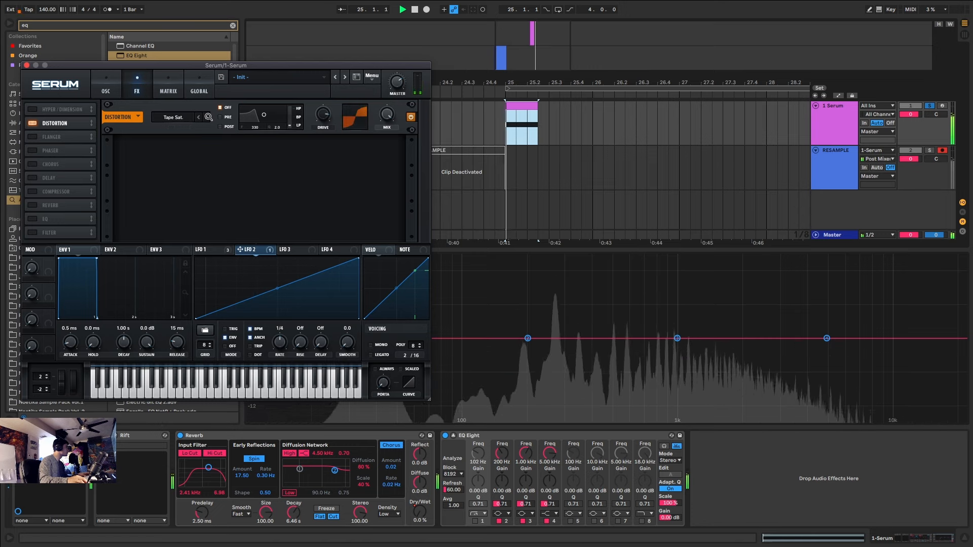
click(208, 117)
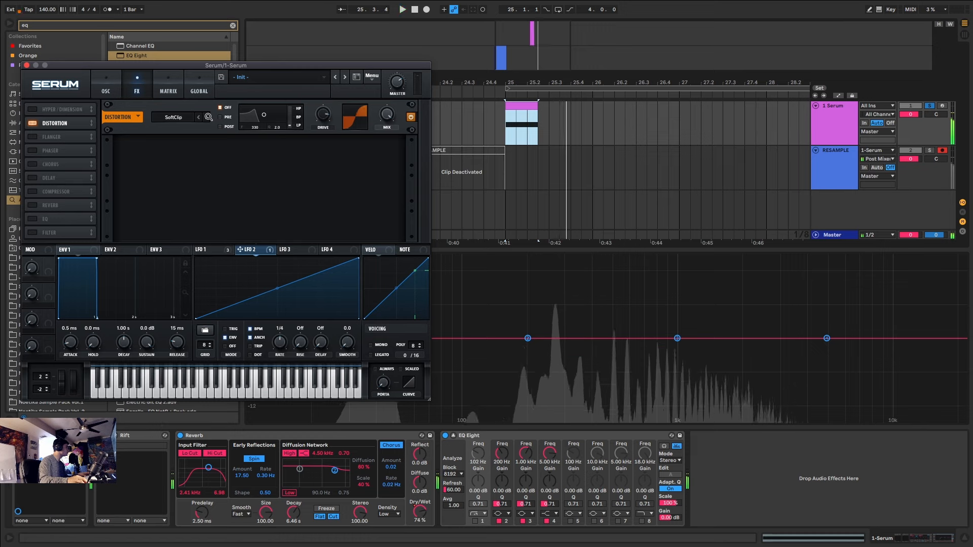
click(208, 117)
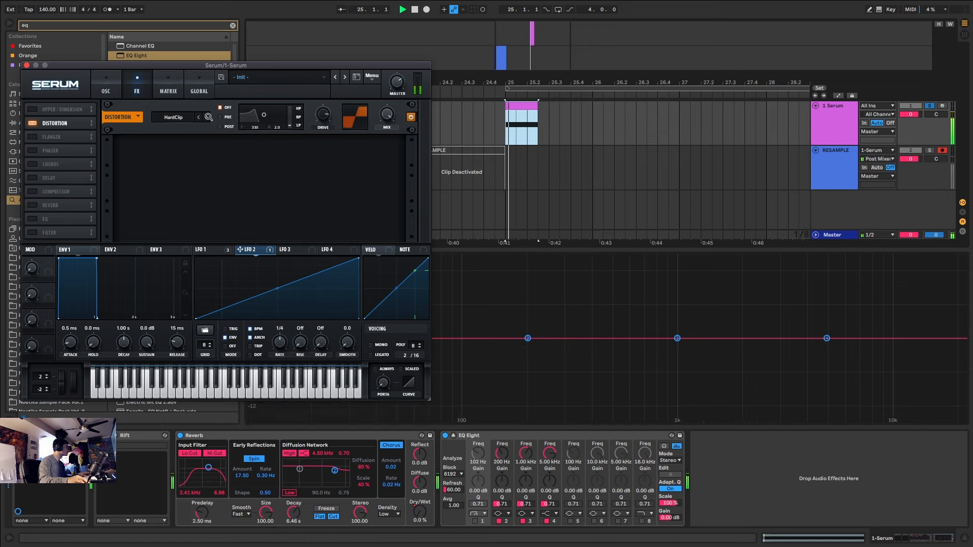
click(208, 117)
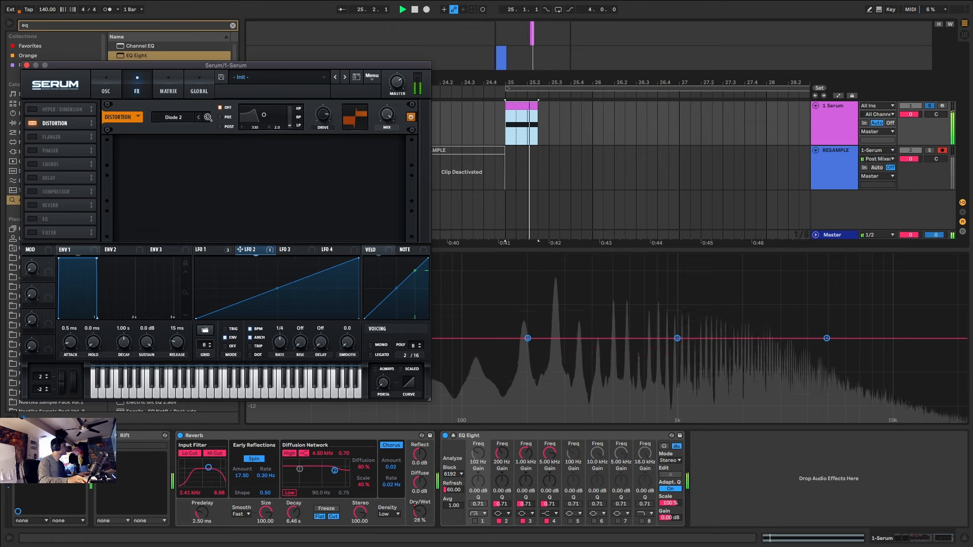
- Try the Downsample and Zero-Square distortion types, set the type back to Tube, and stop playback
click(208, 117)
click(209, 117)
key(space)
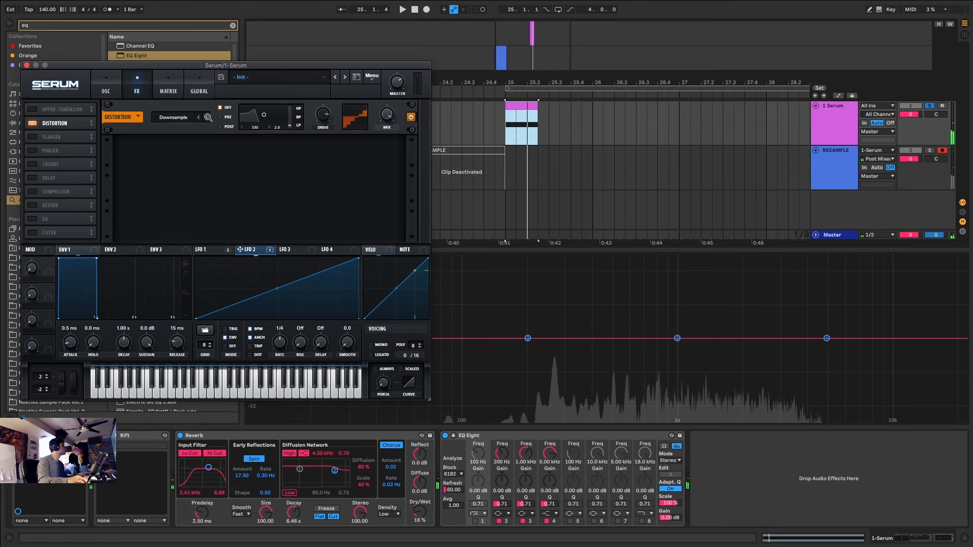
click(208, 117)
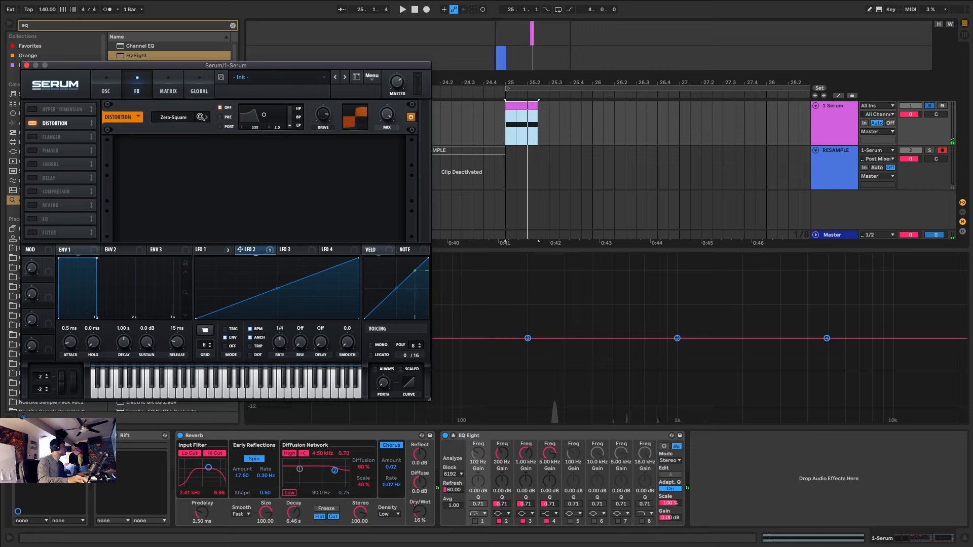
click(205, 117)
key(space)
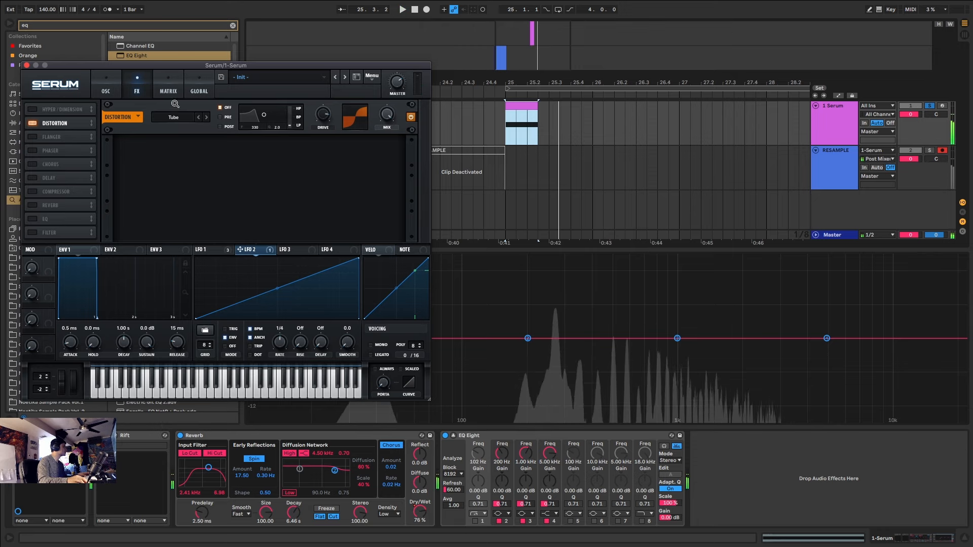
- Turn on Serum's noise oscillator with the BrightWhite sample, return to the effects view, and close Serum's window
click(109, 83)
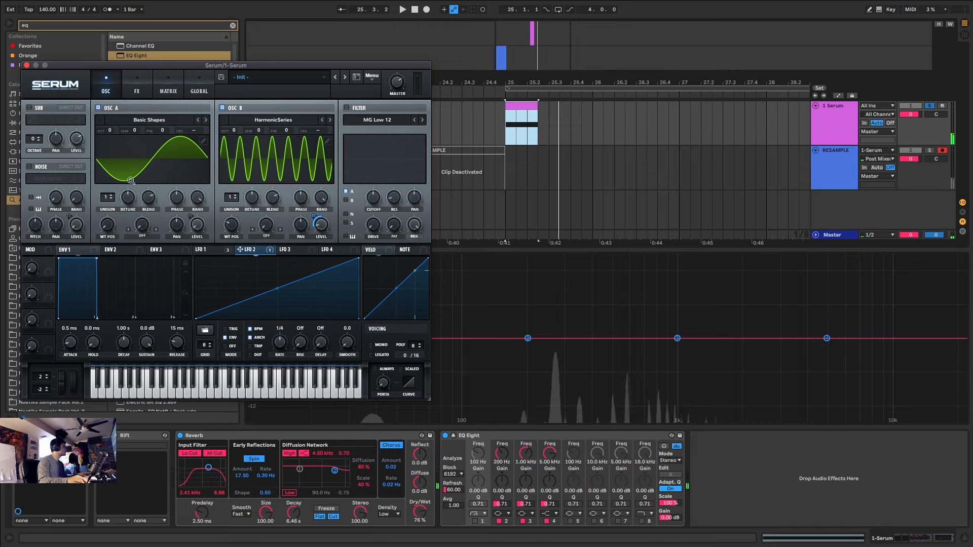
click(30, 166)
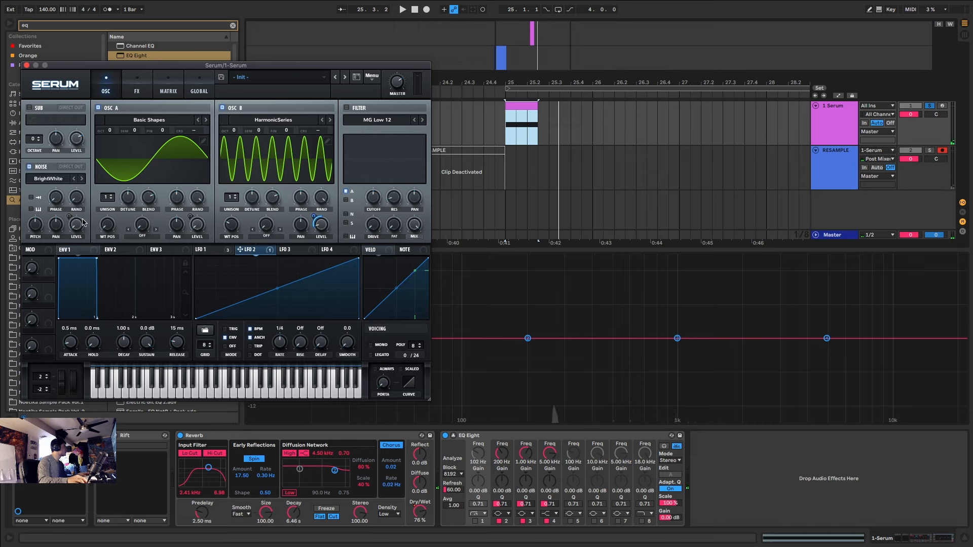
click(136, 86)
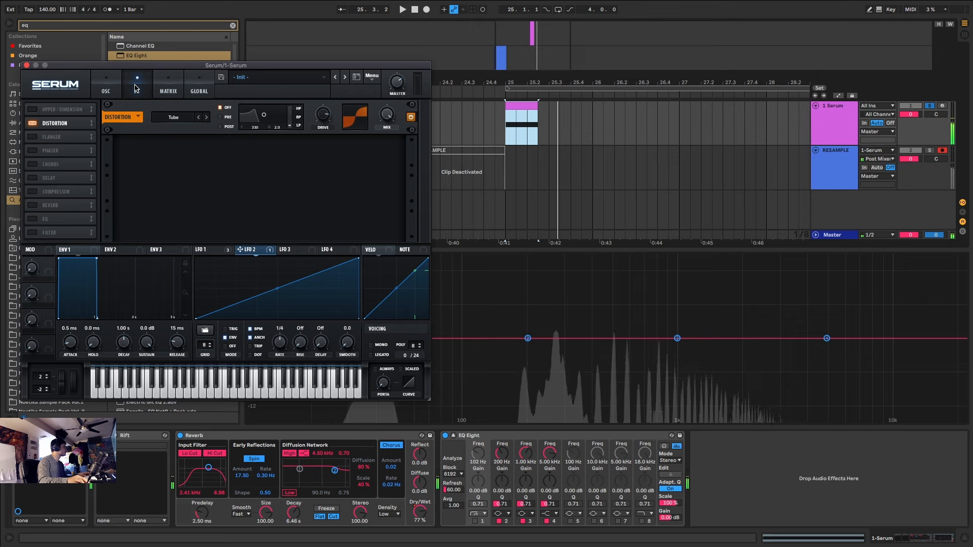
click(27, 65)
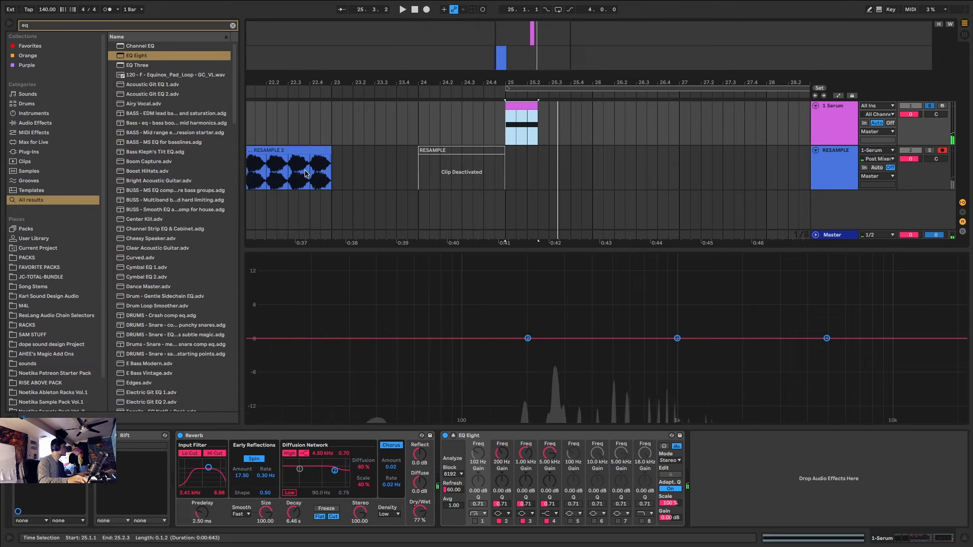
- Check the Neuro Bass Theory chart in Chrome, return to Ableton Live, and turn on the filter section in Rift
click(418, 515)
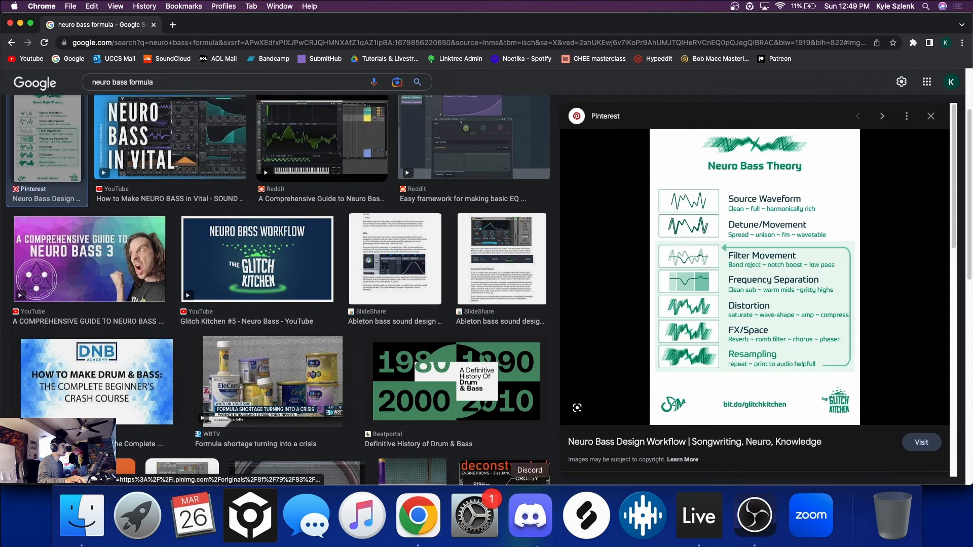
click(702, 527)
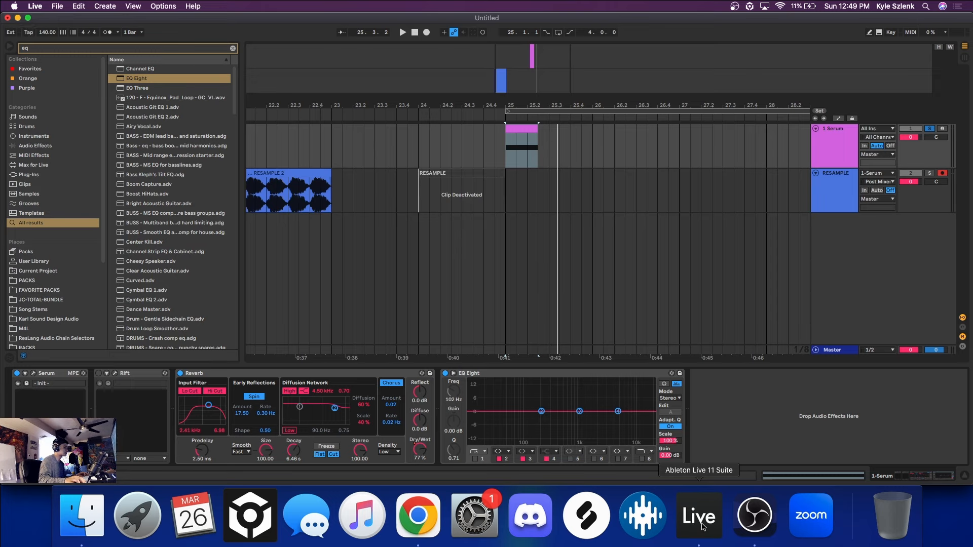
click(116, 374)
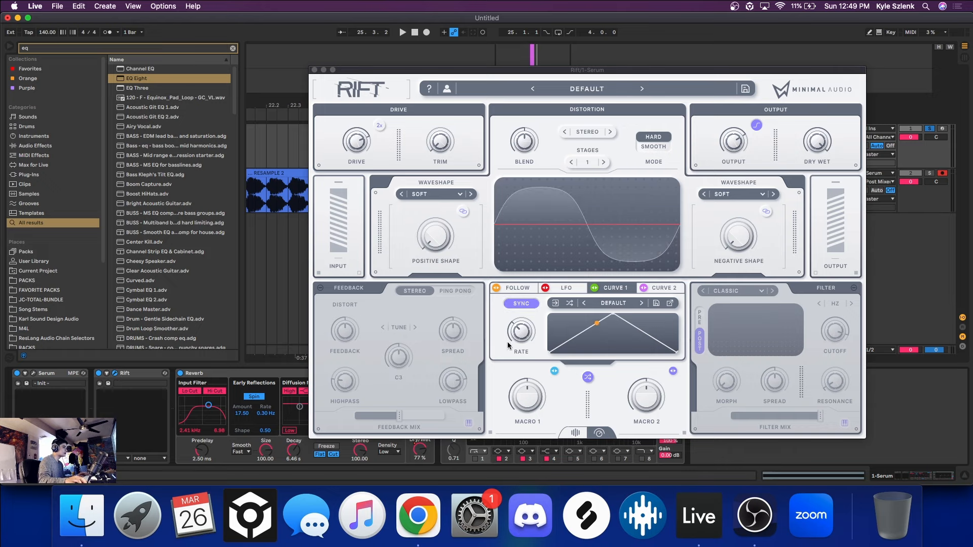
click(852, 288)
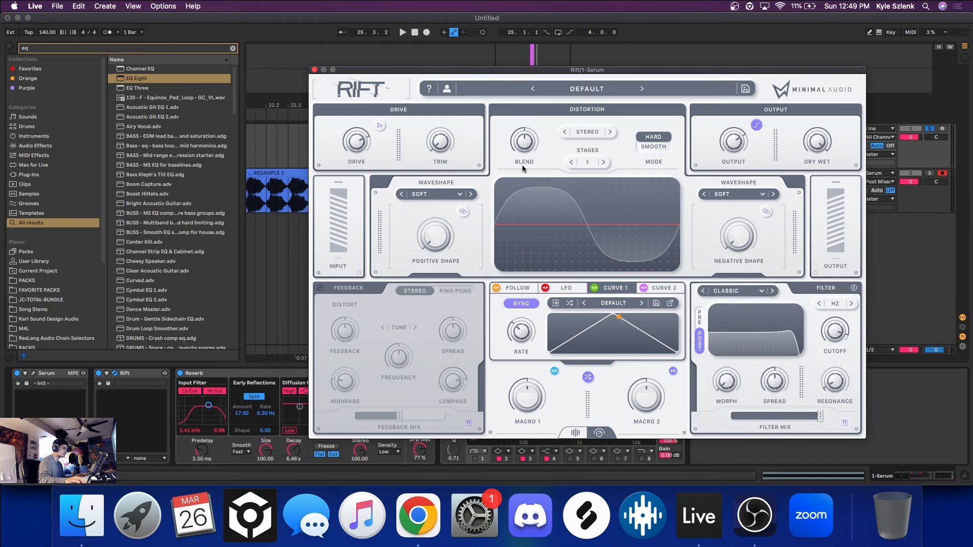
- Dismiss the accidental save prompt and switch the Live window to full screen
click(7, 17)
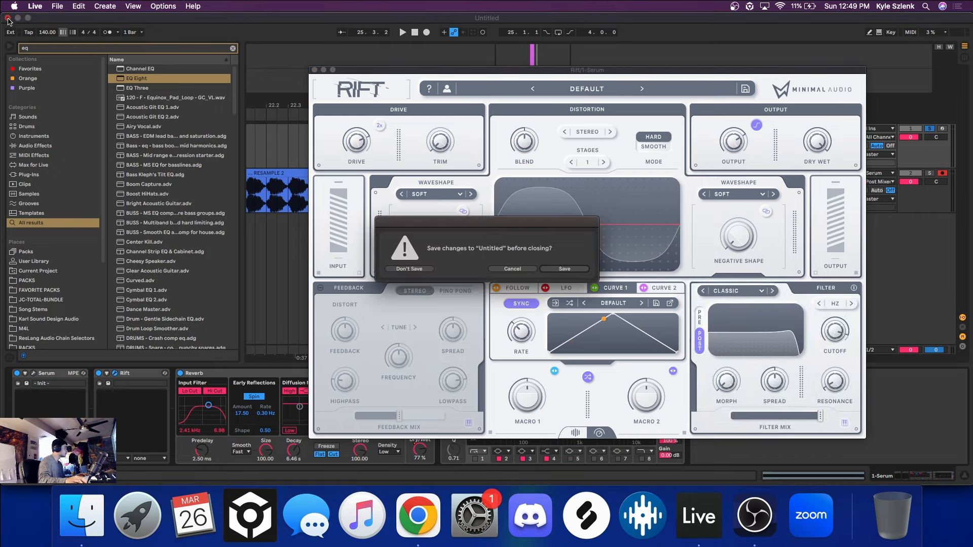
click(511, 268)
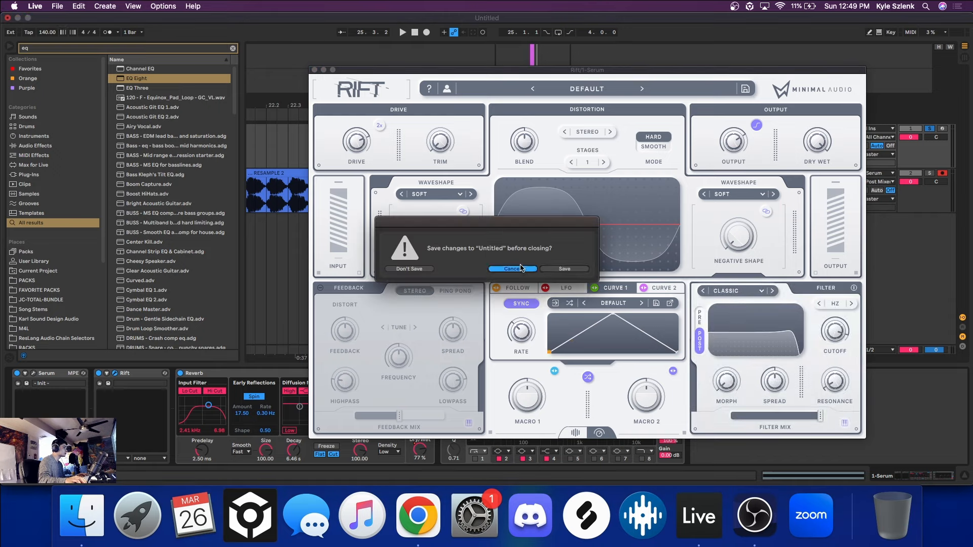
click(28, 18)
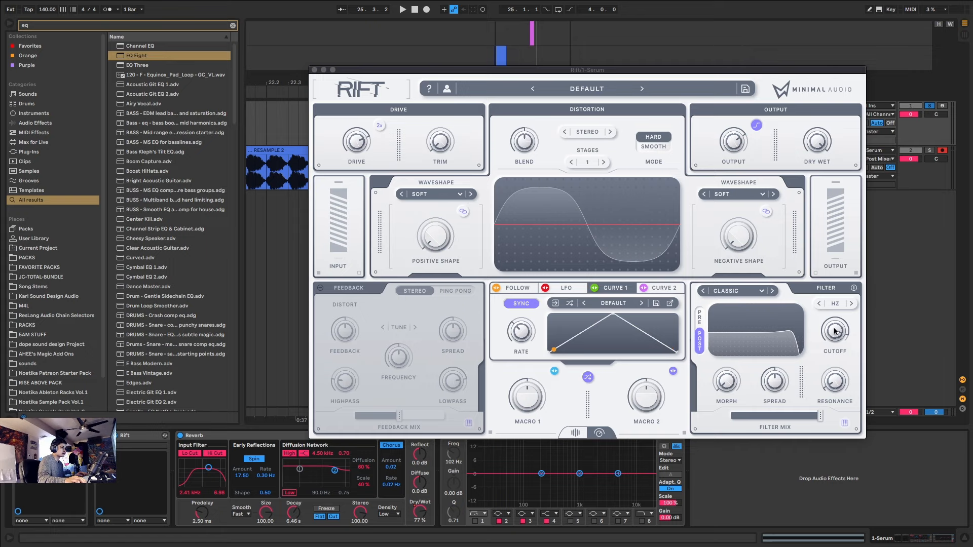
- Lower the cutoff of Rift's filter to 663 Hz and change the filter type to the Bass morph filter
drag(835, 333, 832, 370)
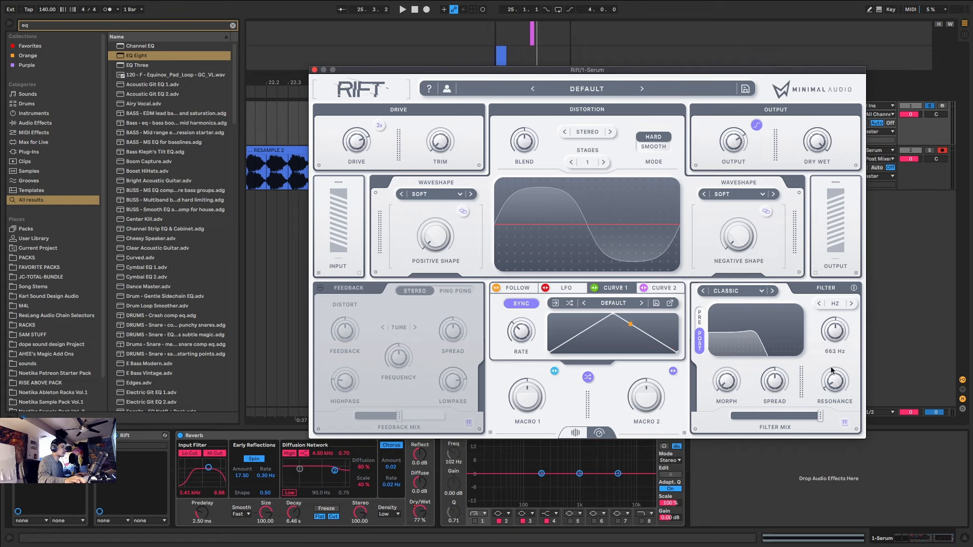
click(724, 290)
mouse_move(742, 318)
click(821, 342)
click(750, 292)
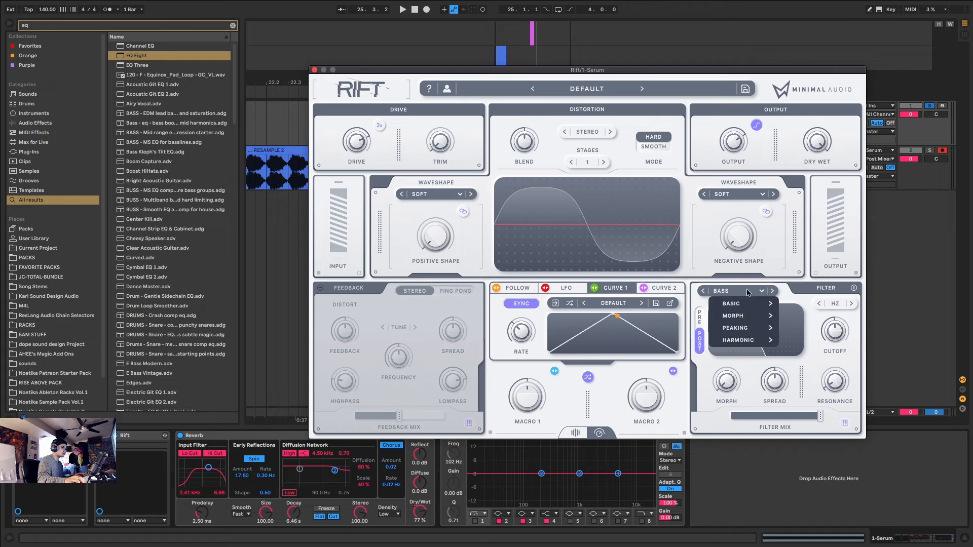
mouse_move(735, 316)
click(805, 319)
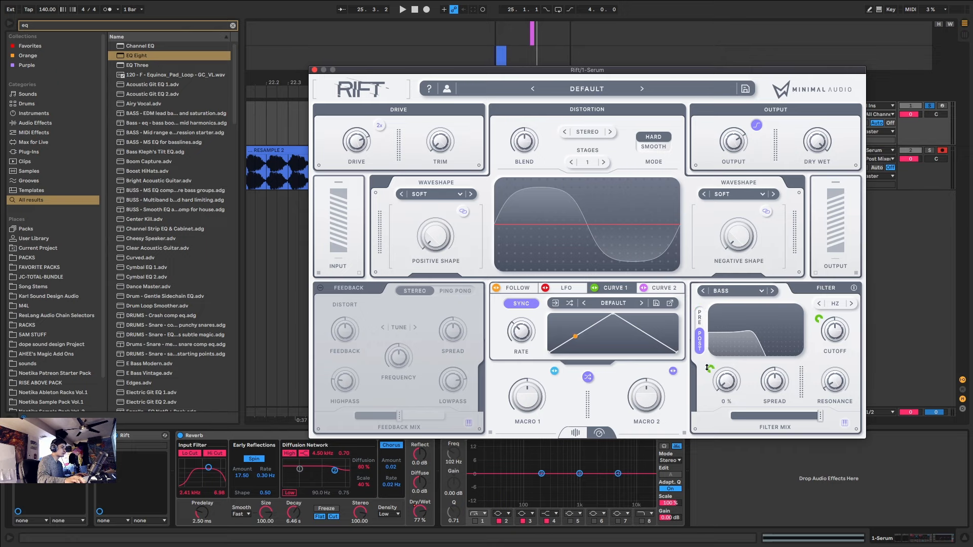
- Modulate the filter's morph and cutoff with Curve 1, and play the clip
drag(707, 367, 708, 347)
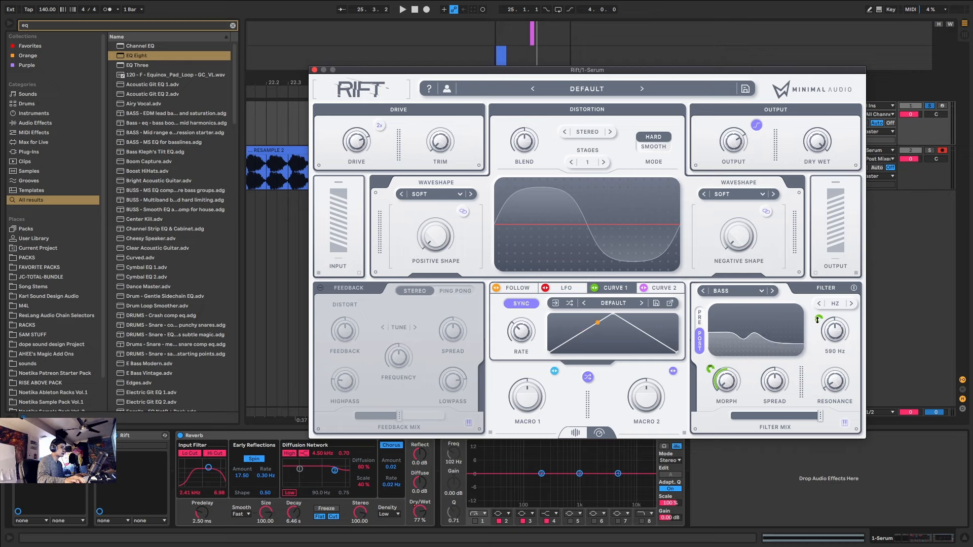
drag(817, 320, 817, 344)
key(space)
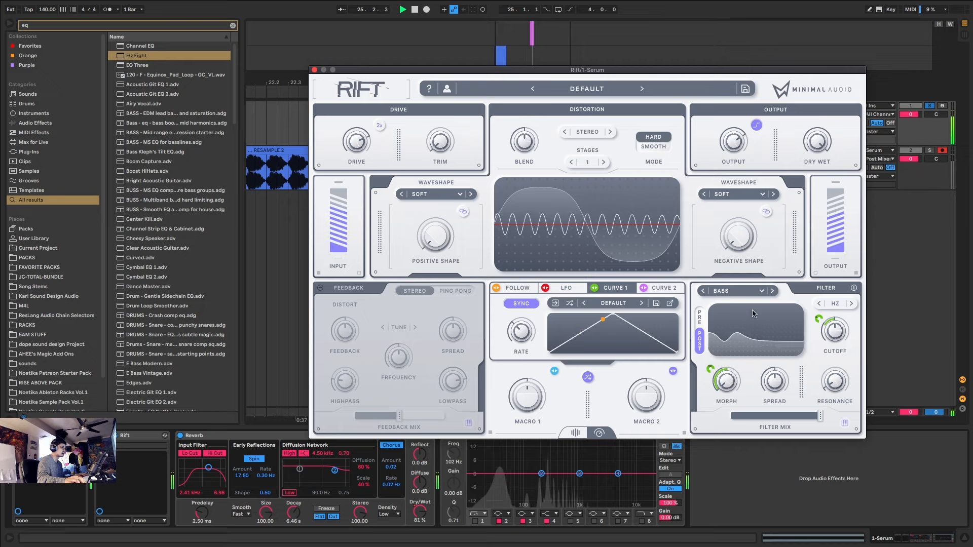
- Adjust the filter cutoff and Curve 1's rate and set the resonance to 16%, auditioning the clip, then stop playback
mouse_move(838, 321)
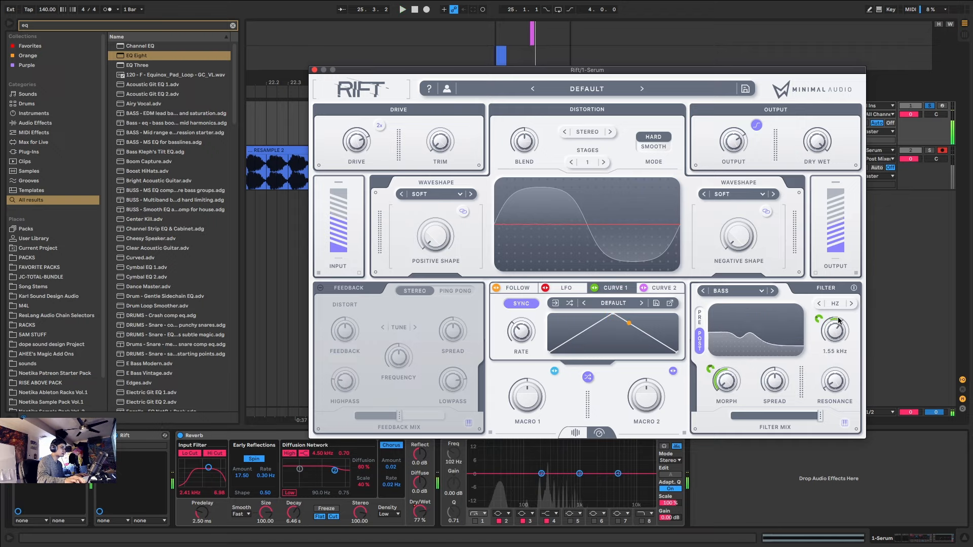
drag(838, 320, 832, 345)
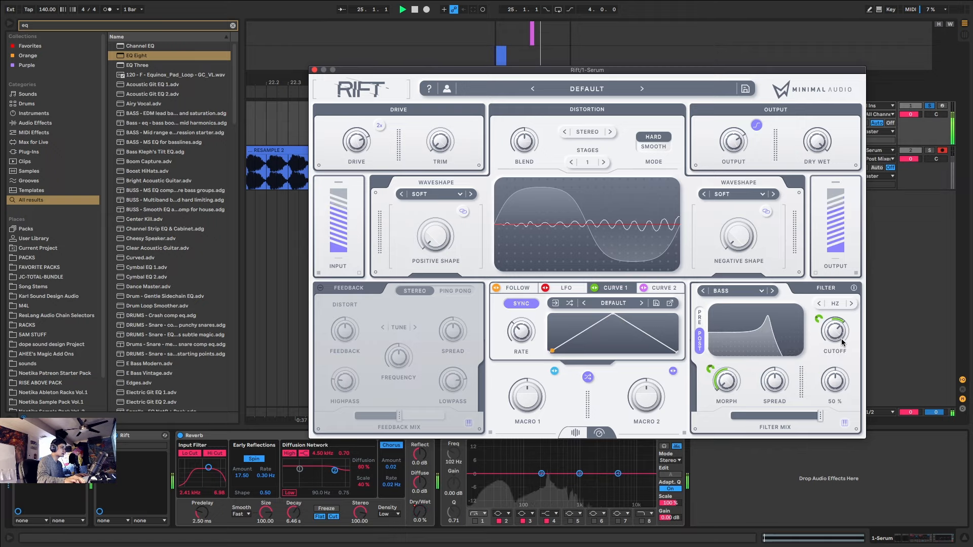
key(space)
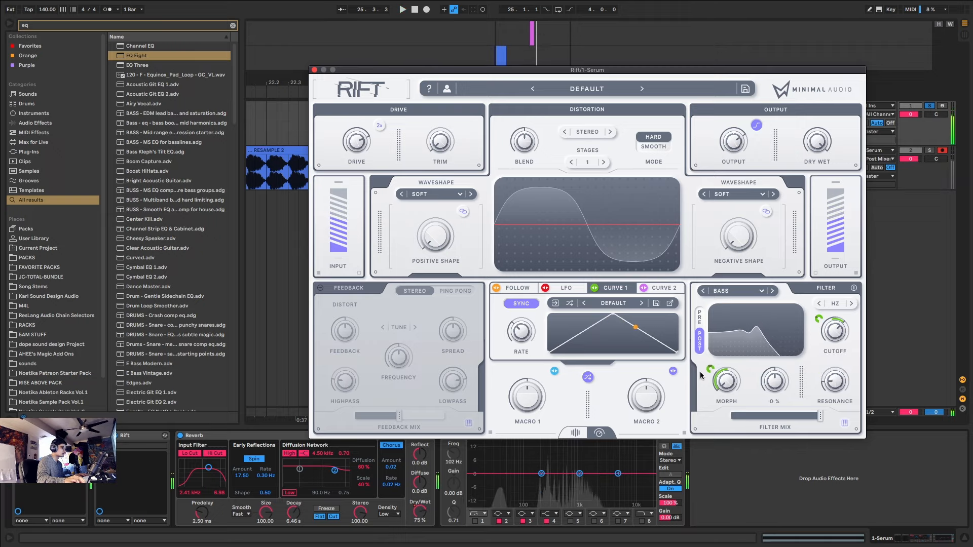
key(space)
key(space)
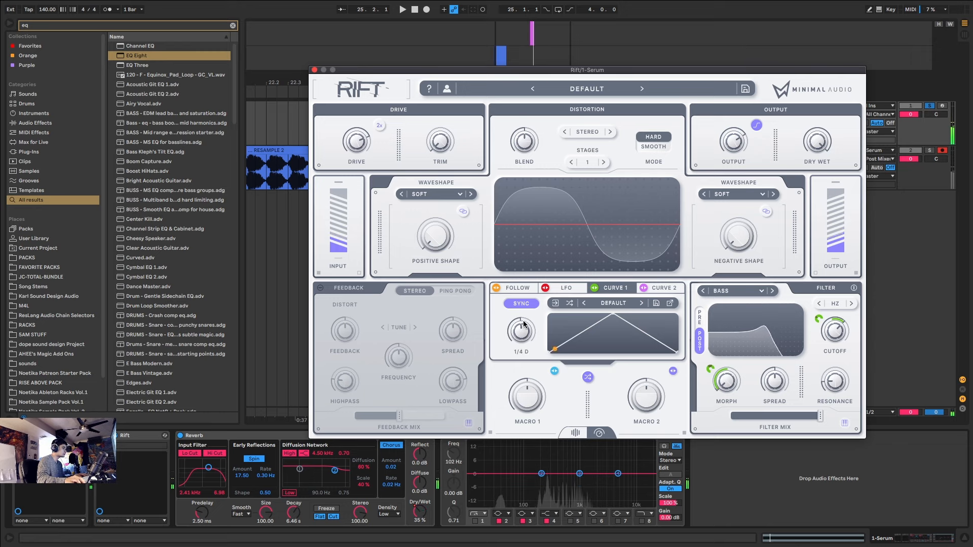
drag(523, 324, 536, 317)
key(space)
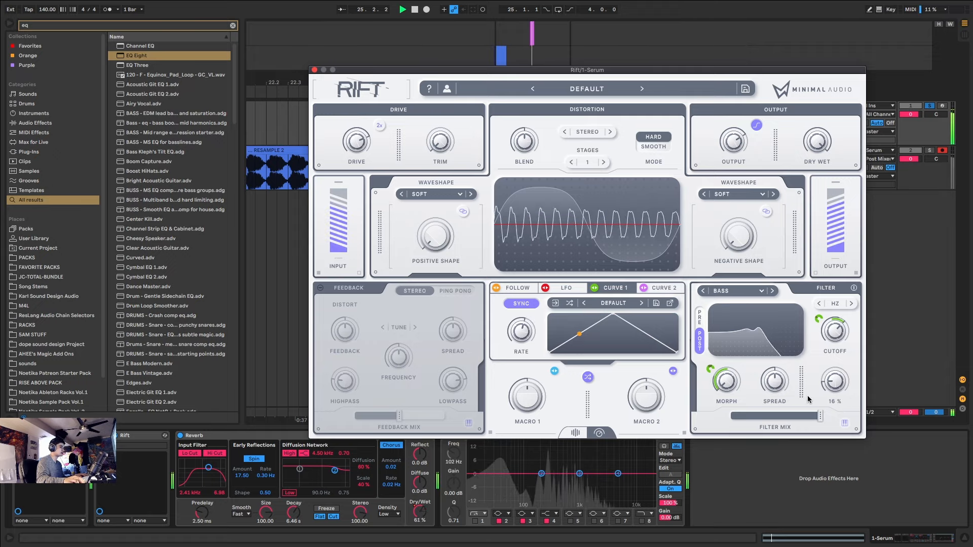
key(space)
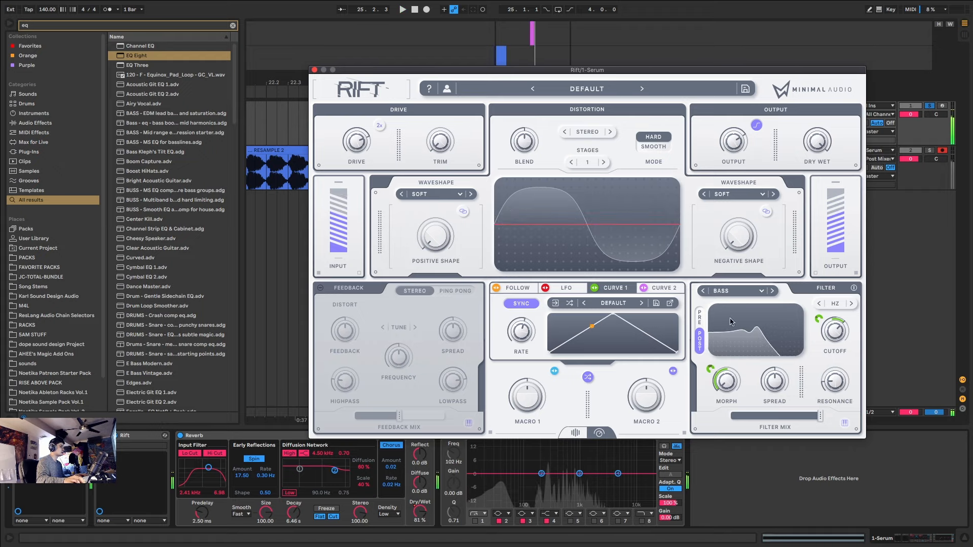
- Place the filter before the distortion, set the positive waveshape to Vertex and the negative one to Growl, and audition the result
click(702, 317)
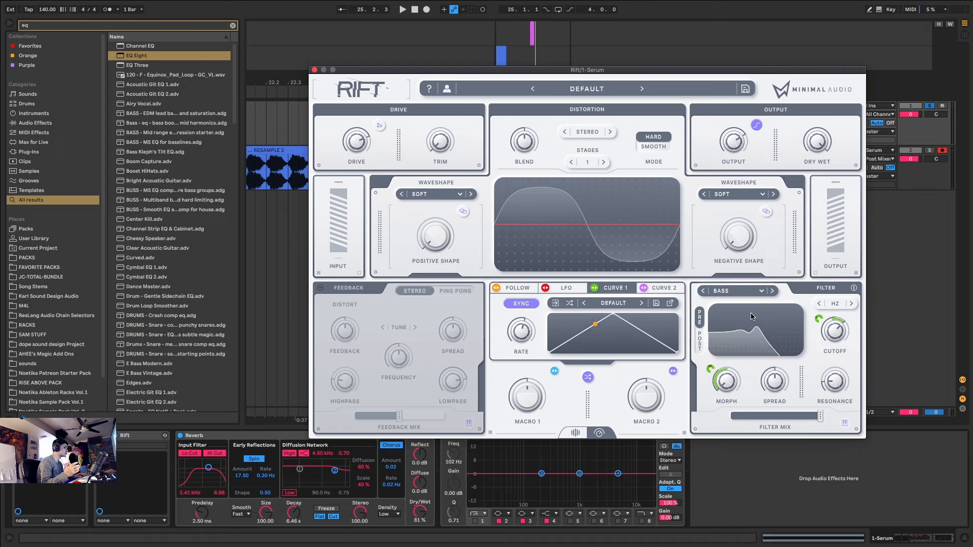
click(401, 195)
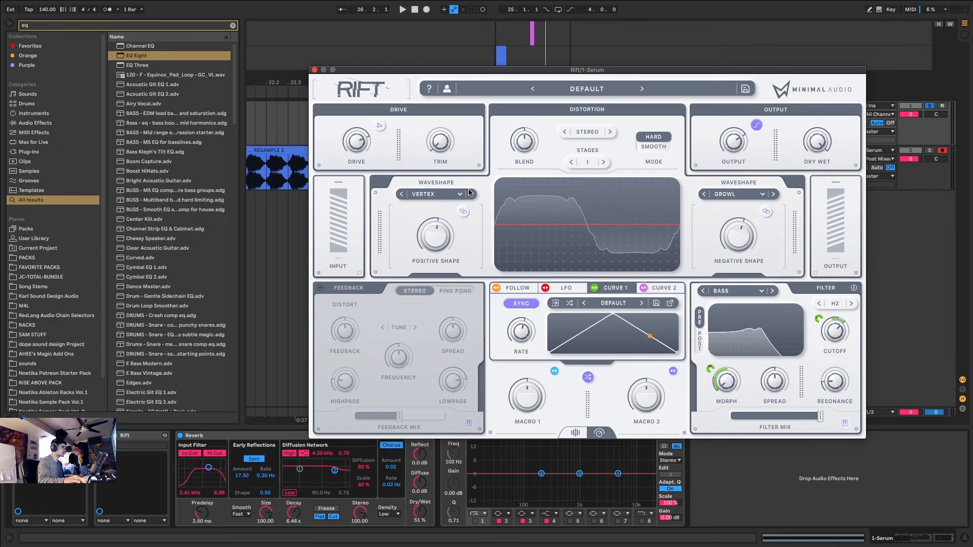
key(space)
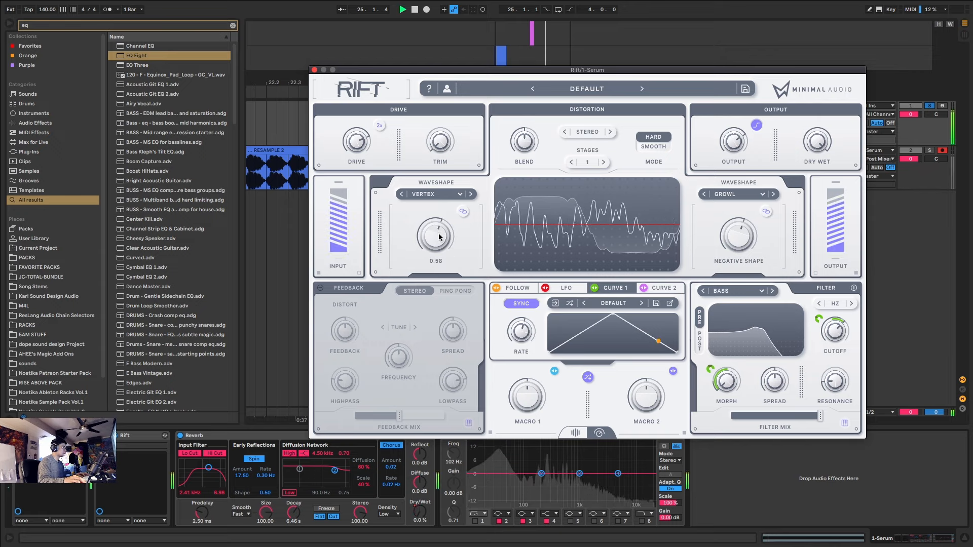
key(space)
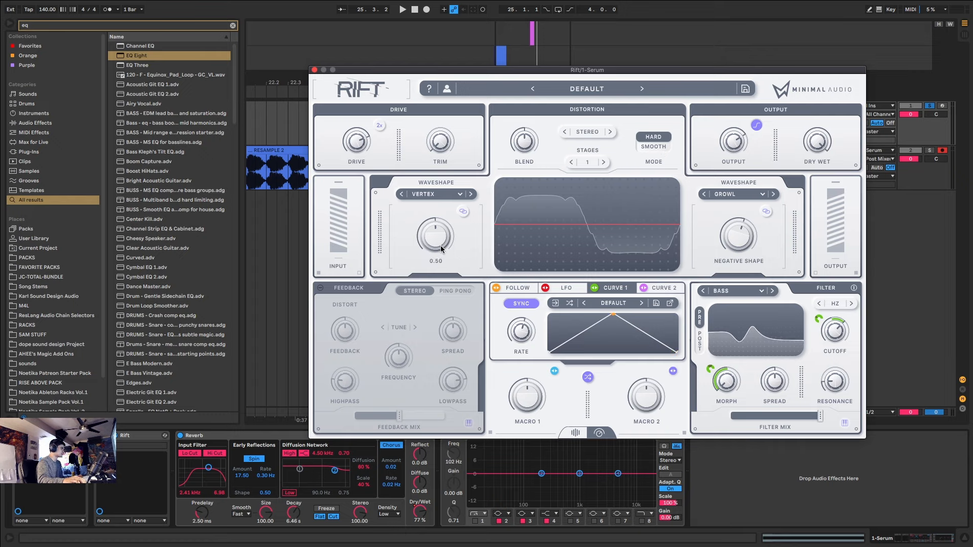
- Try a positive shape amount of about 0.92 and audition the clip
drag(436, 241, 439, 235)
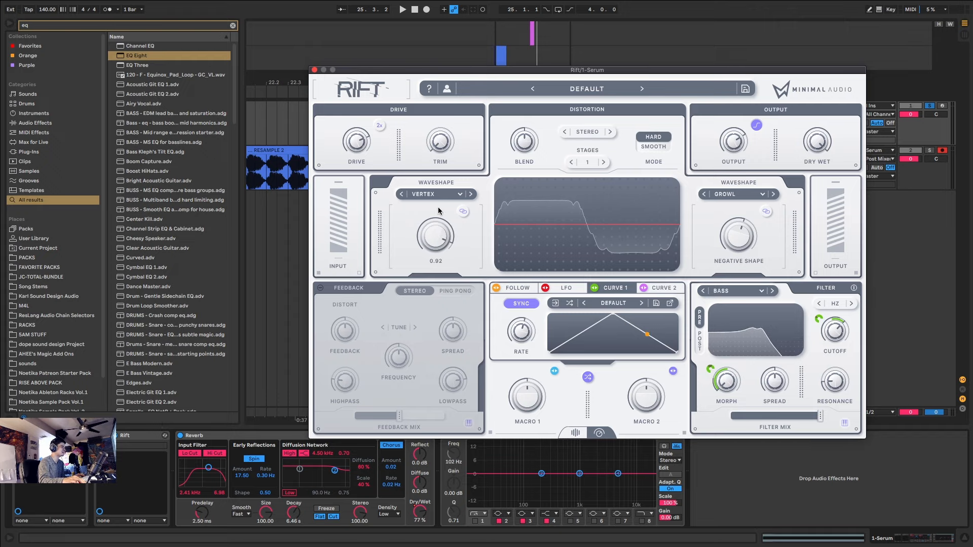
key(space)
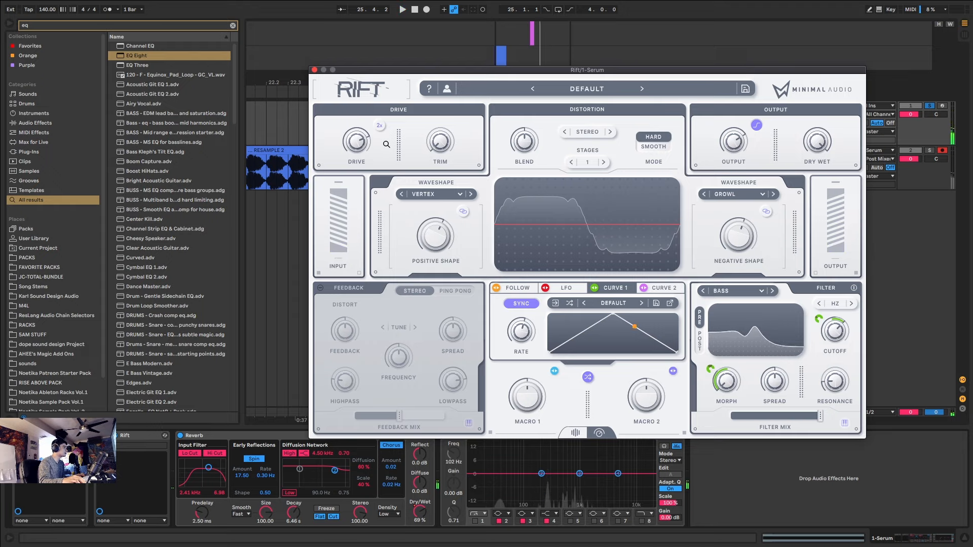
key(space)
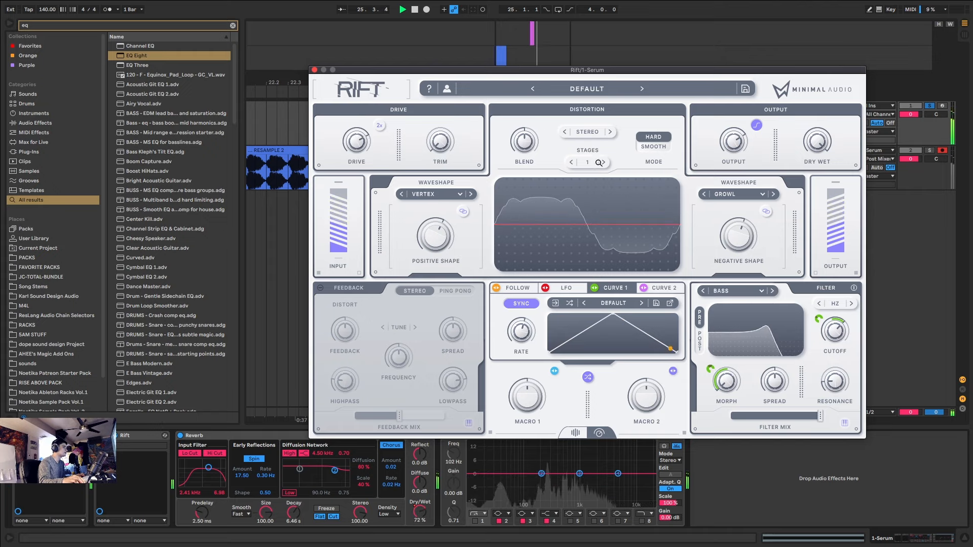
- Change the positive waveshape to Growl and adjust the shape amounts while auditioning the clip
click(431, 196)
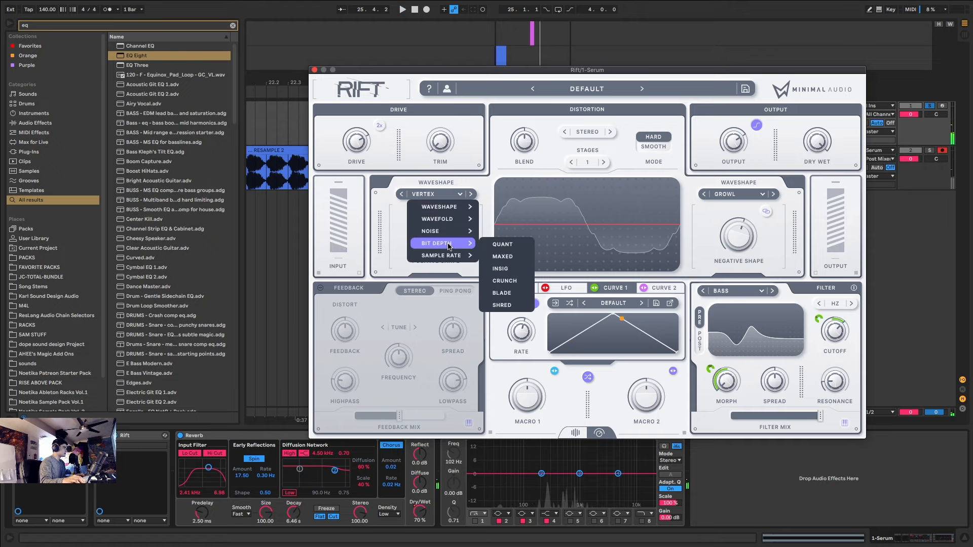
mouse_move(446, 232)
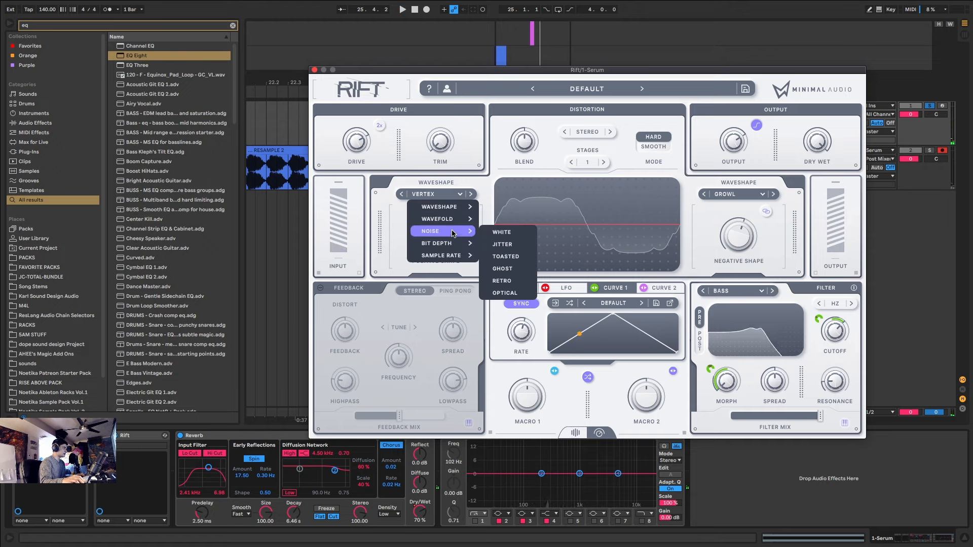
mouse_move(452, 210)
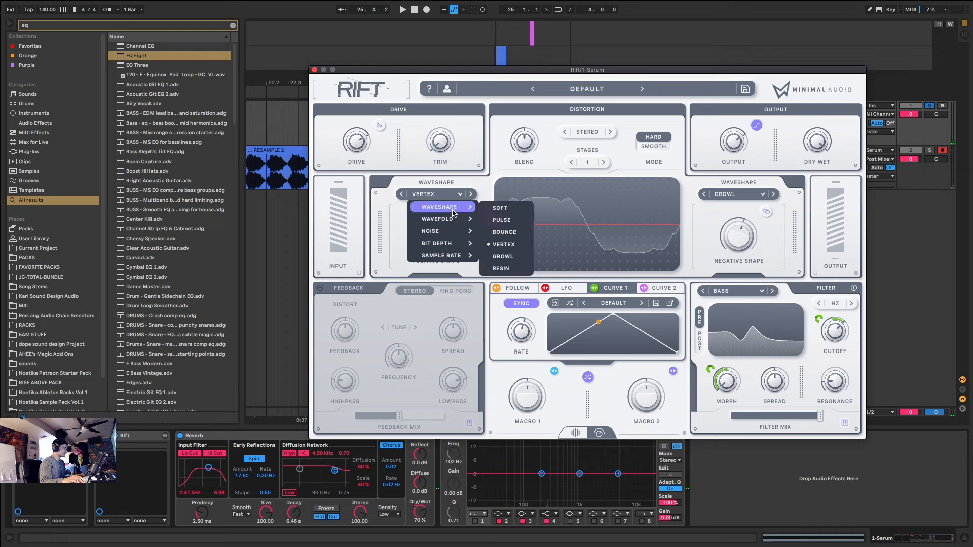
click(507, 256)
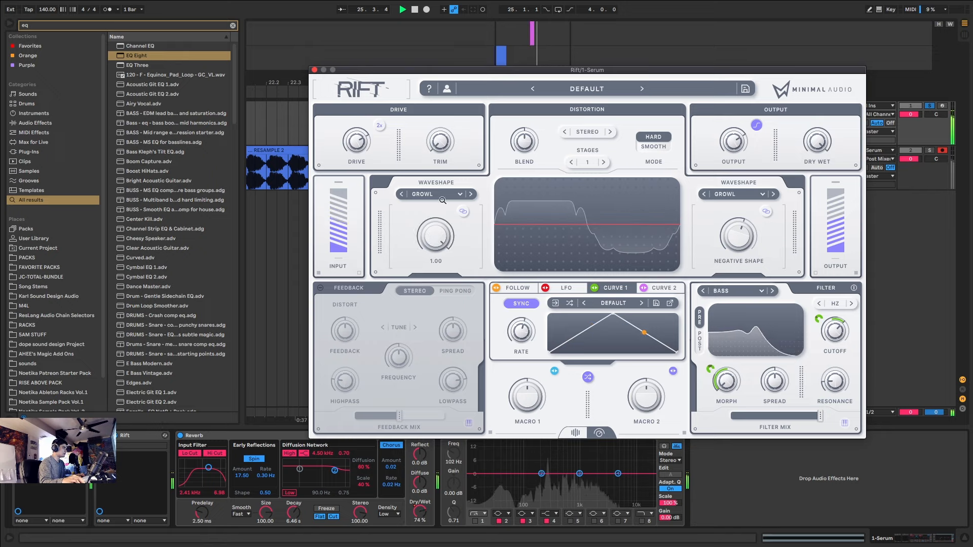
drag(736, 217, 746, 219)
key(space)
- Audition the Rubber, Jitter and Ghost types for the negative shape, and switch it to the Harmonic wavefold
click(774, 195)
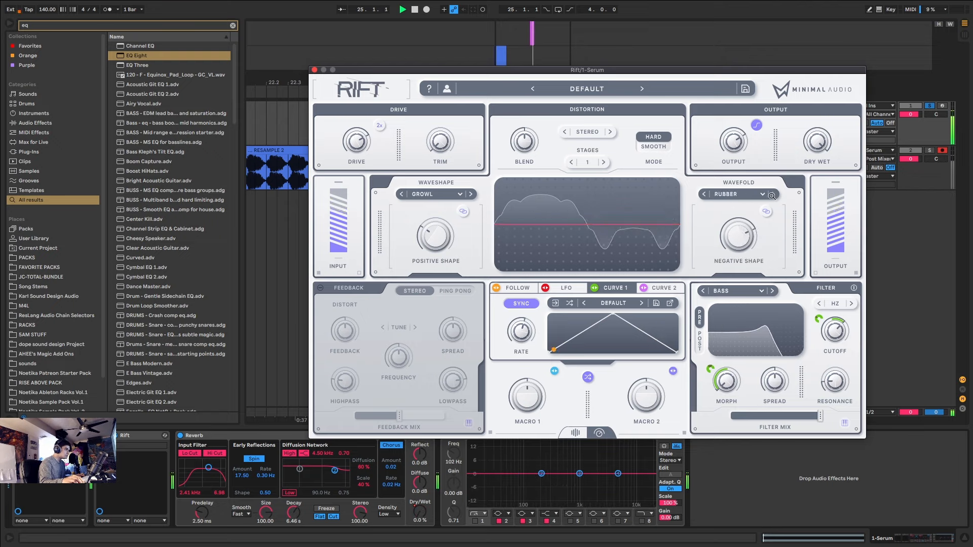
click(773, 196)
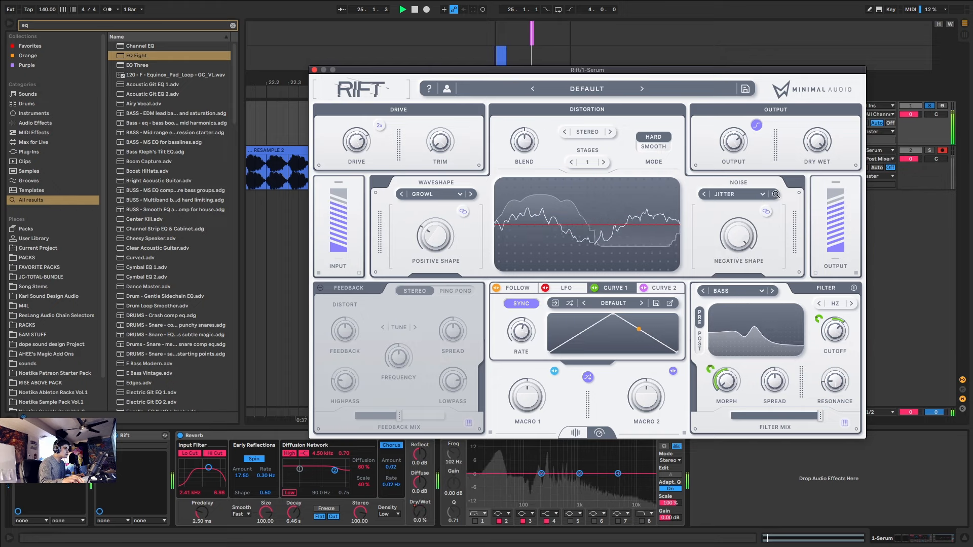
click(750, 195)
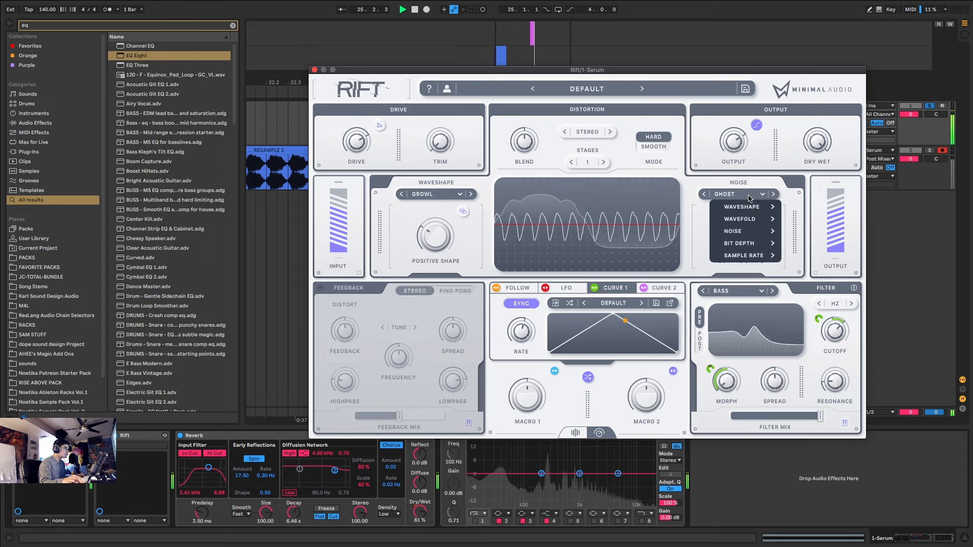
mouse_move(755, 207)
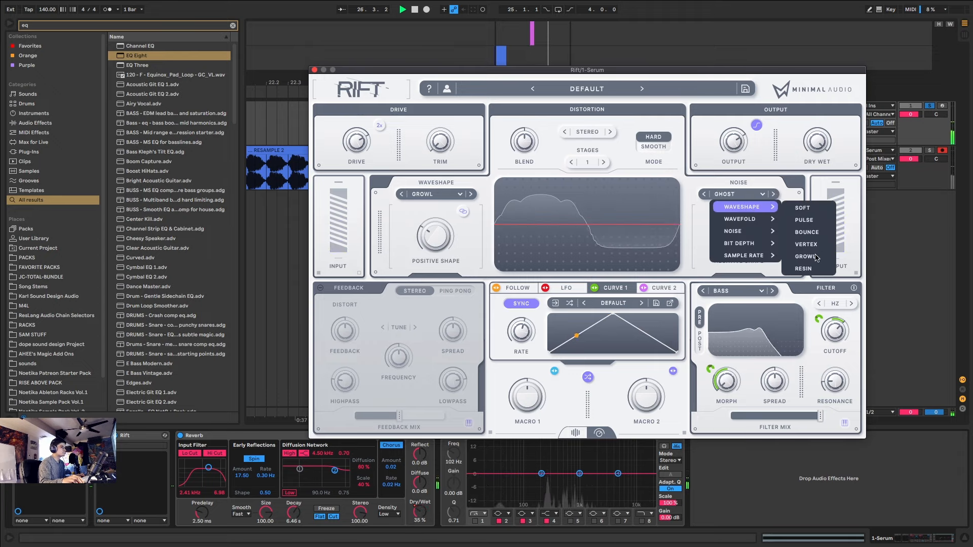
mouse_move(762, 225)
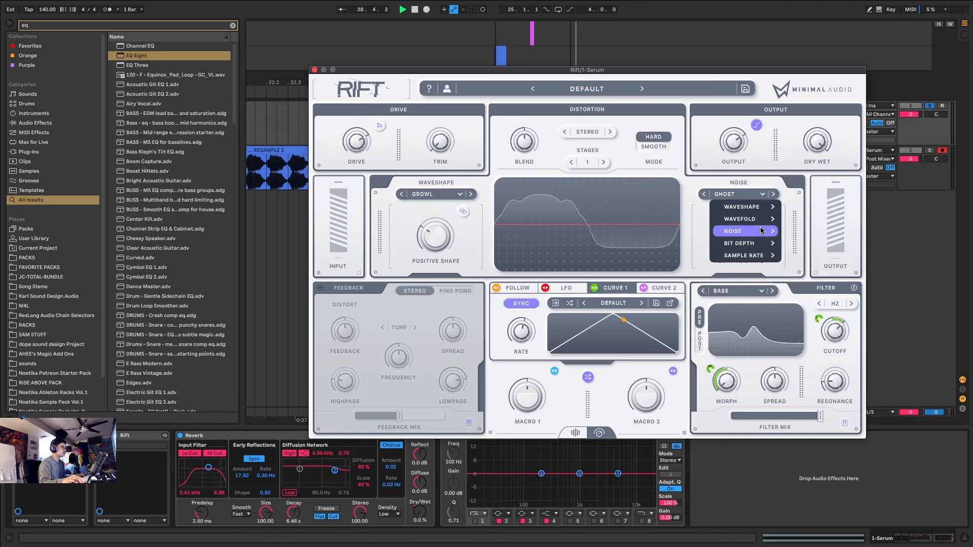
click(825, 245)
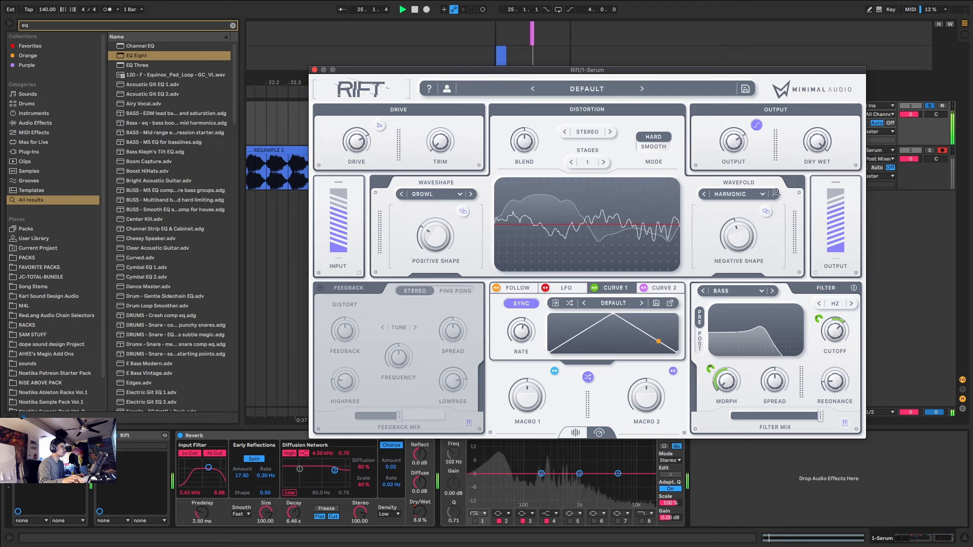
- Step the negative shape through Optical, Tone and Modem to the Soft waveshape while auditioning the clip
click(776, 192)
key(space)
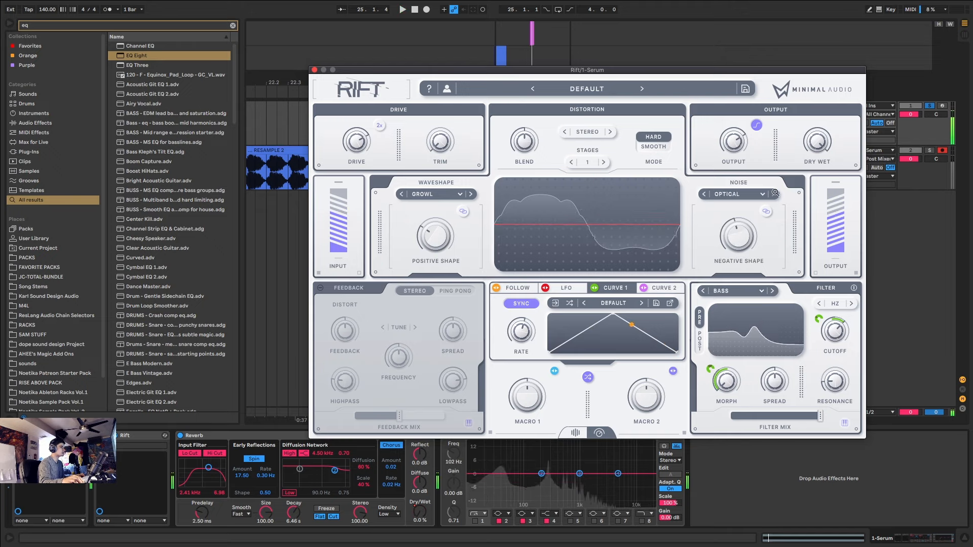
click(774, 193)
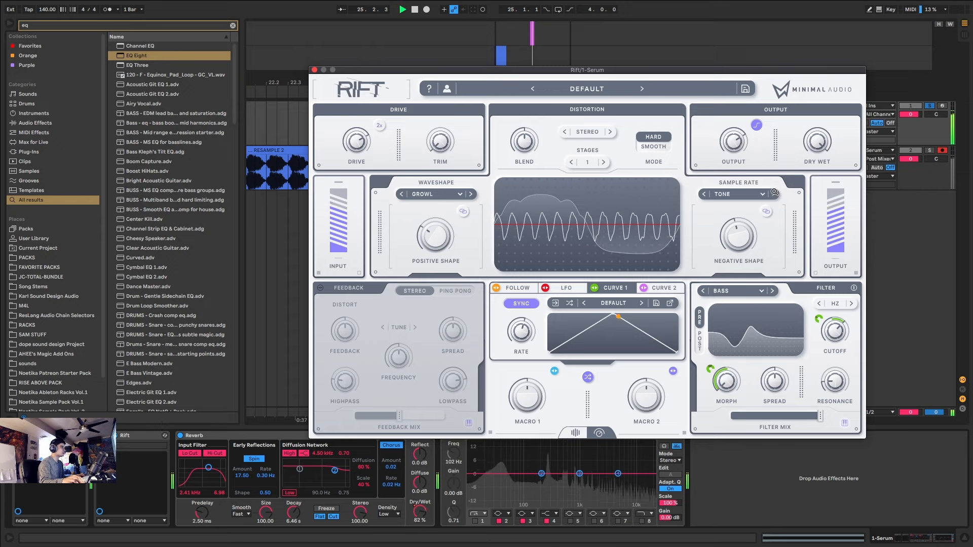
click(774, 192)
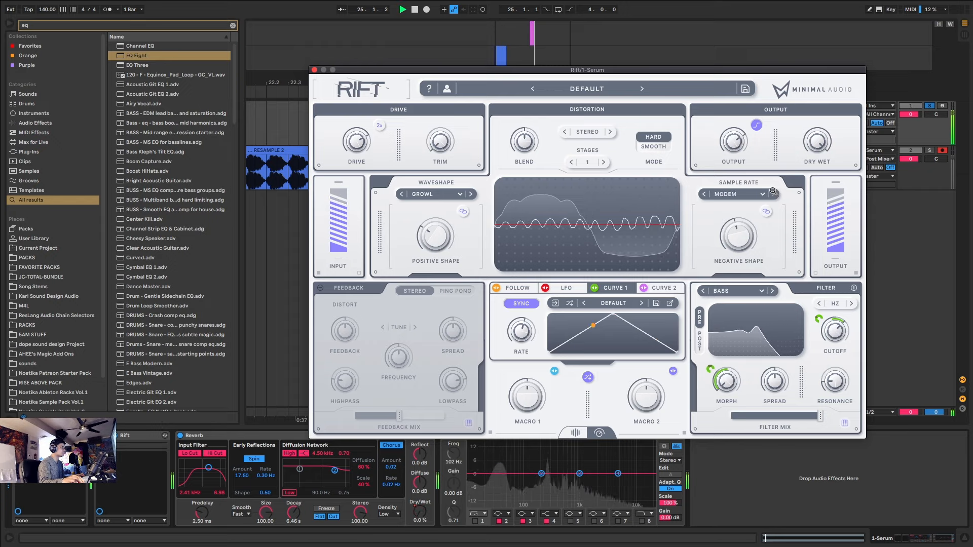
key(space)
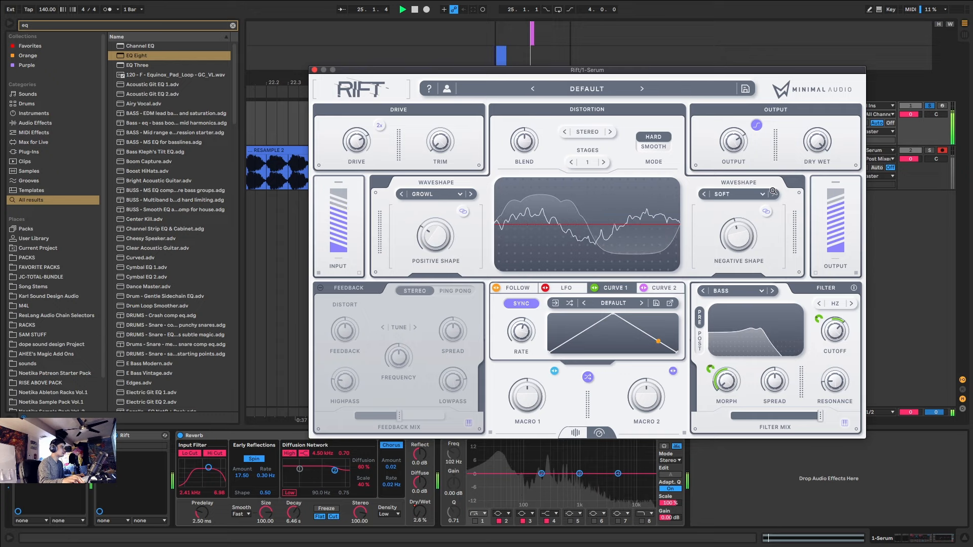
- Compare the Pulse and Soft negative waveshapes, keep Soft with the negative shape at about 0.54 while auditioning the clip, and close Rift
key(space)
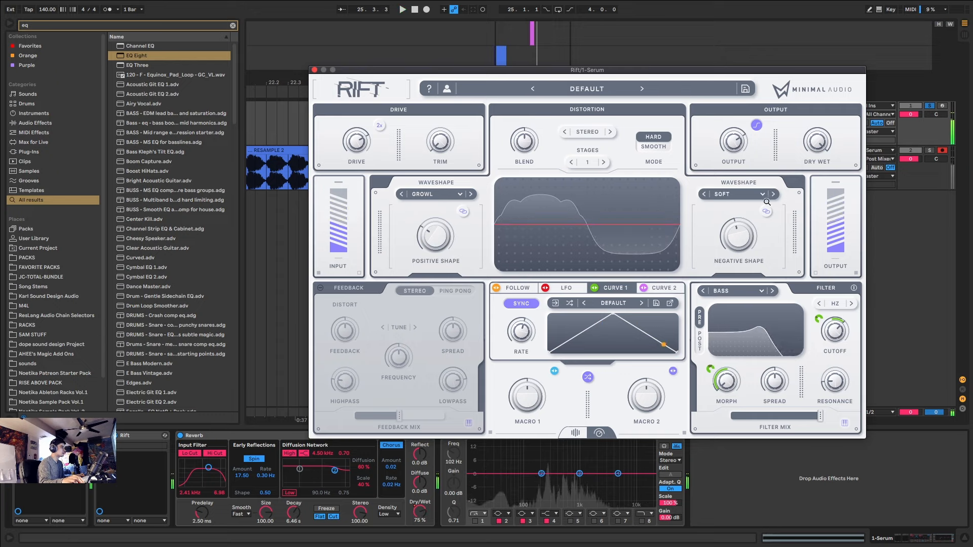
key(space)
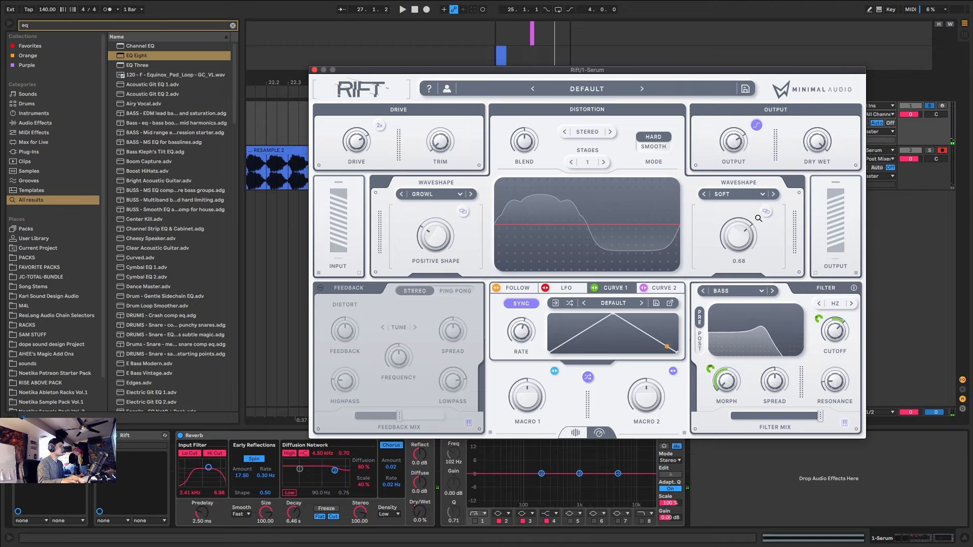
key(space)
scroll(718, 196, down, 1)
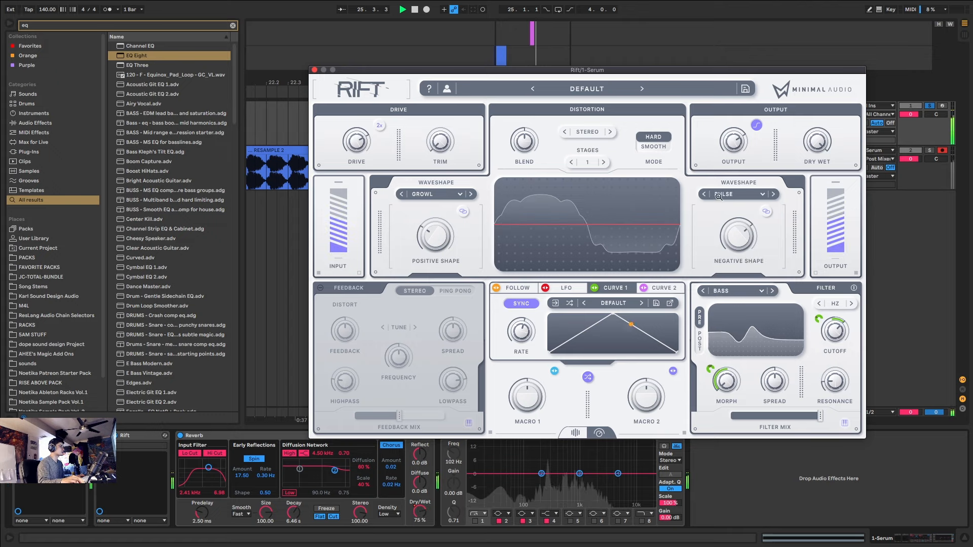
scroll(704, 194, up, 1)
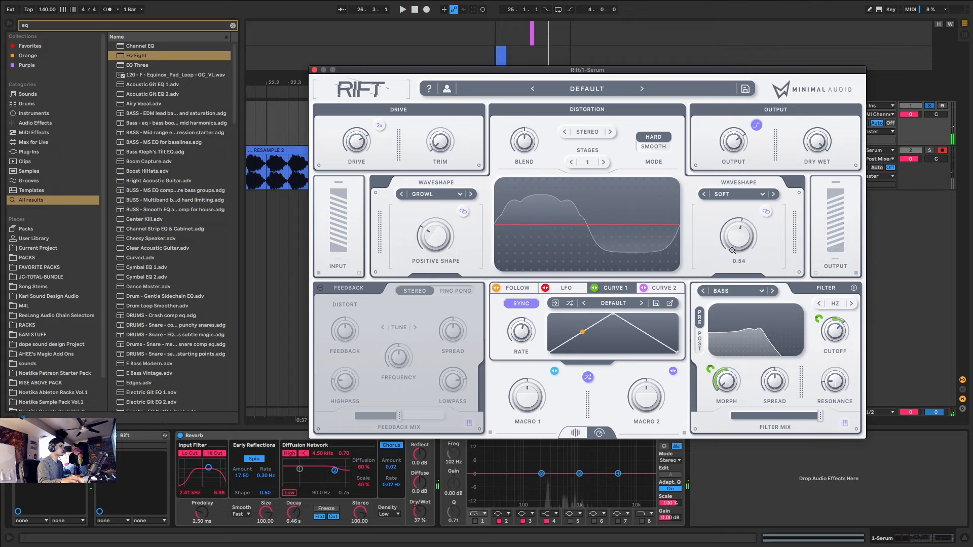
key(space)
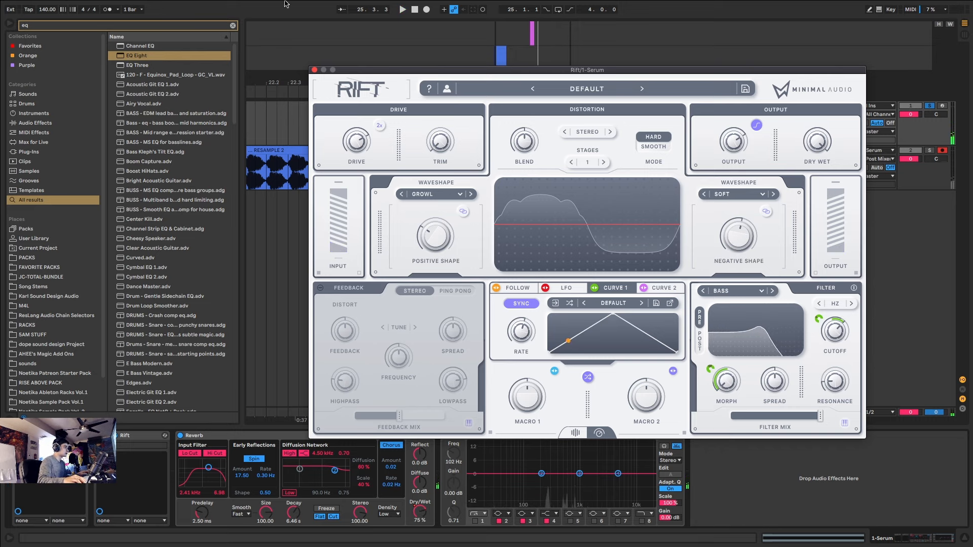
click(314, 69)
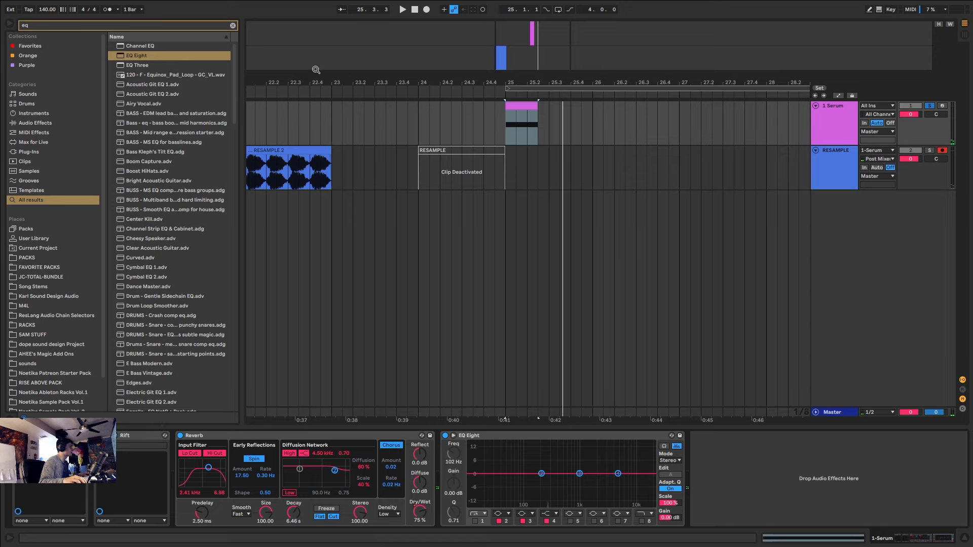
- Open Serum and fine-tune oscillator B's wavetable position on HarmonicSeries while auditioning the clip
key(space)
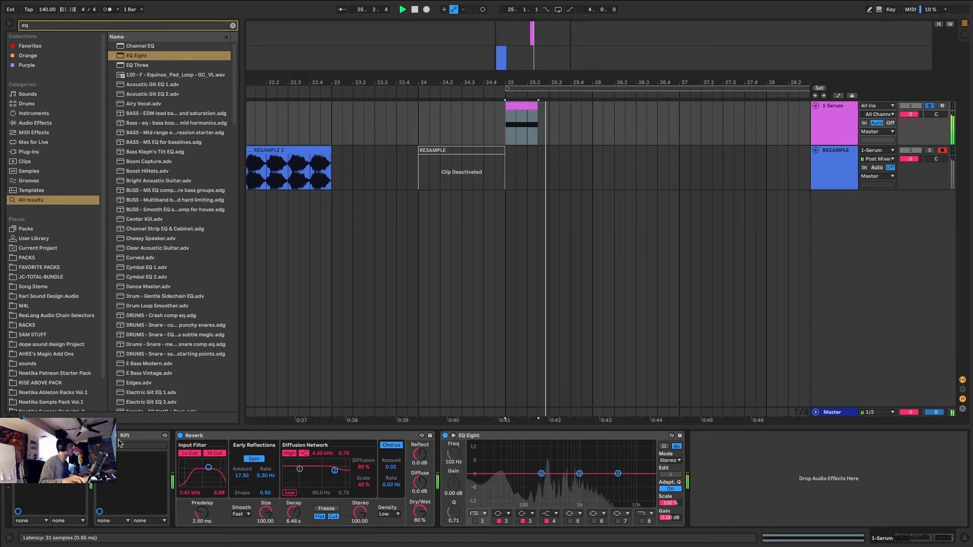
click(34, 436)
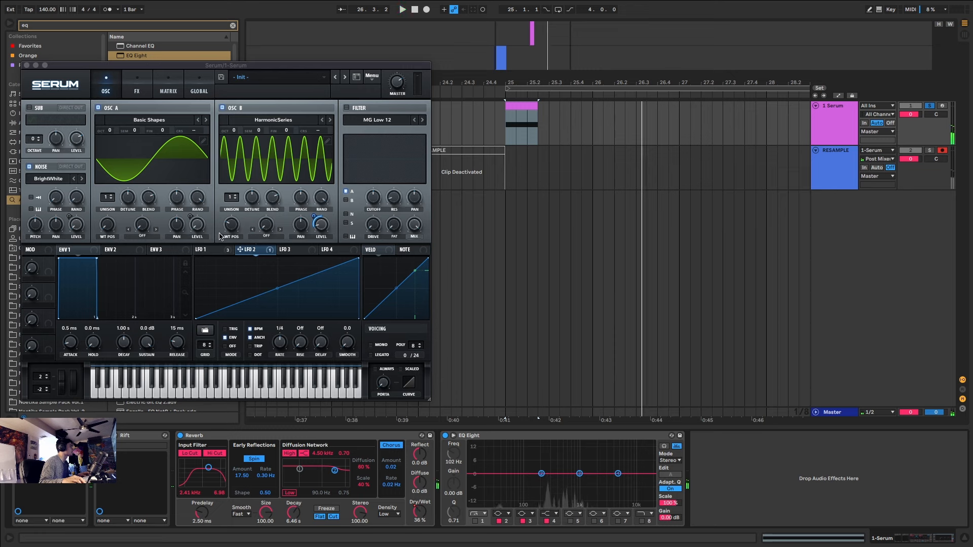
drag(227, 228, 234, 219)
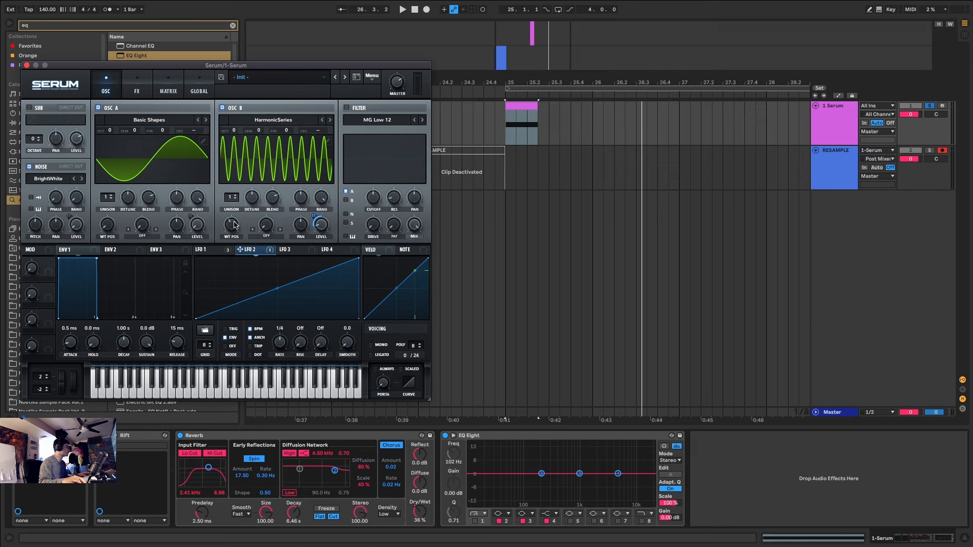
key(space)
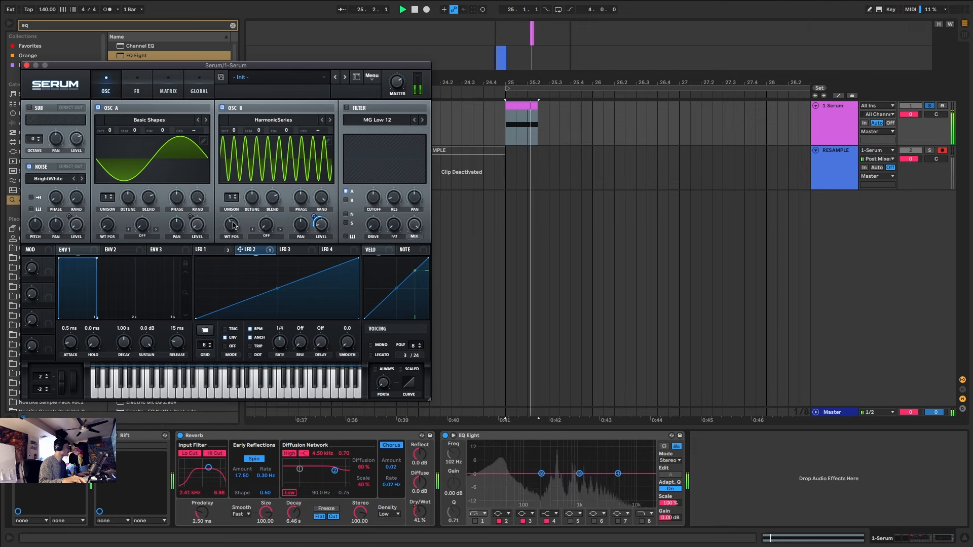
mouse_move(235, 225)
mouse_down()
mouse_move(225, 241)
mouse_move(231, 226)
mouse_up()
key(space)
key(space)
key(space)
key(space)
- Show the Reverb's Dry/Wet automation on the Serum track and audition the clip while checking the Rift settings
click(419, 512)
key(a)
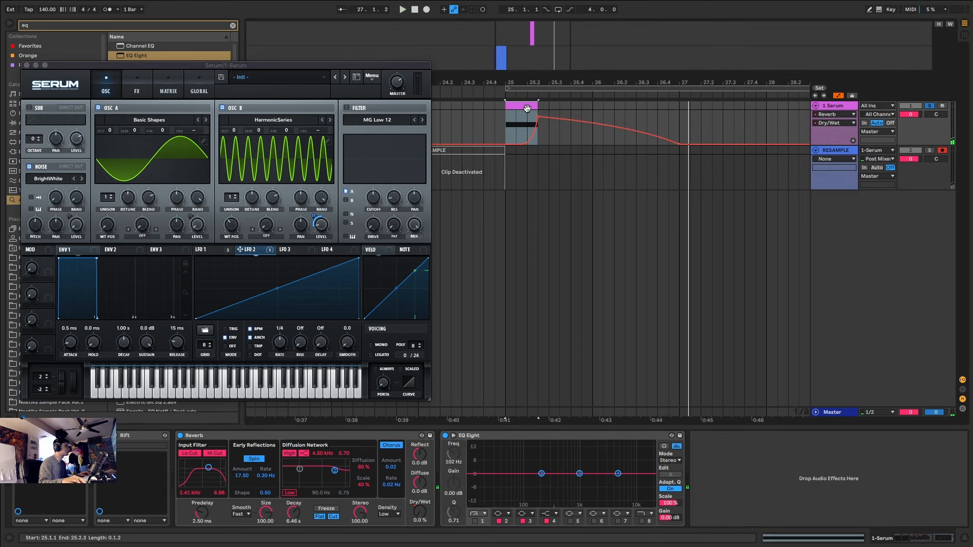
key(space)
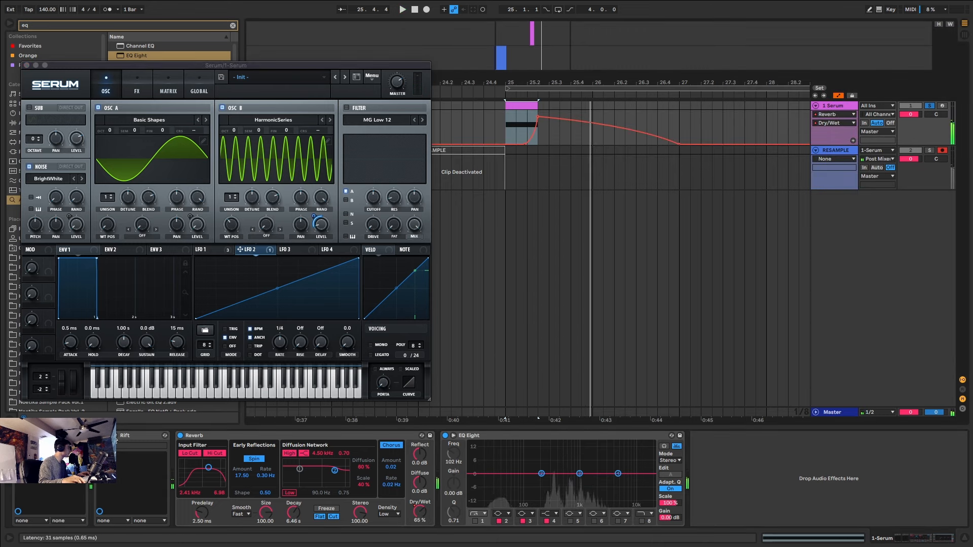
click(116, 438)
key(space)
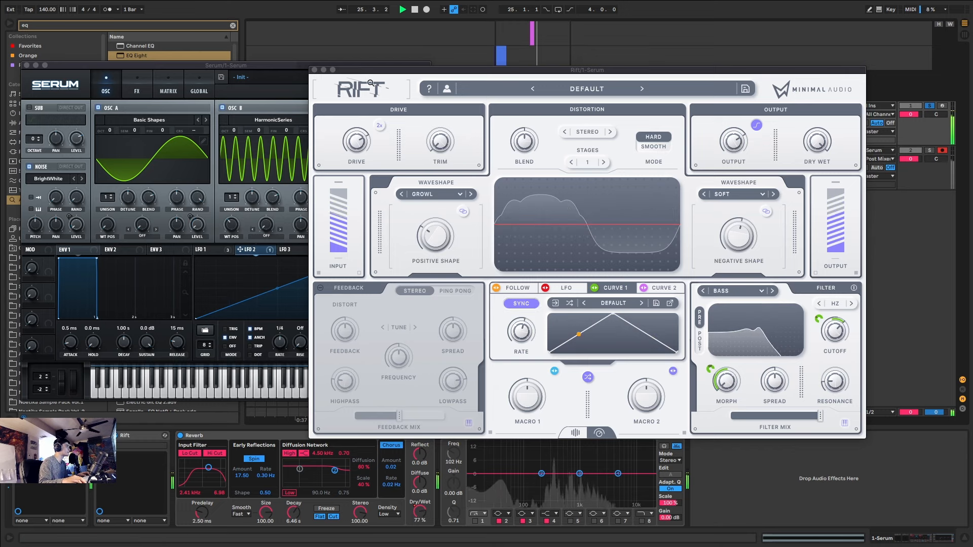
click(314, 70)
key(space)
- Search the browser for "multiband" and insert the Multiband Compression preset before the Reverb on the Serum track
key(super+f)
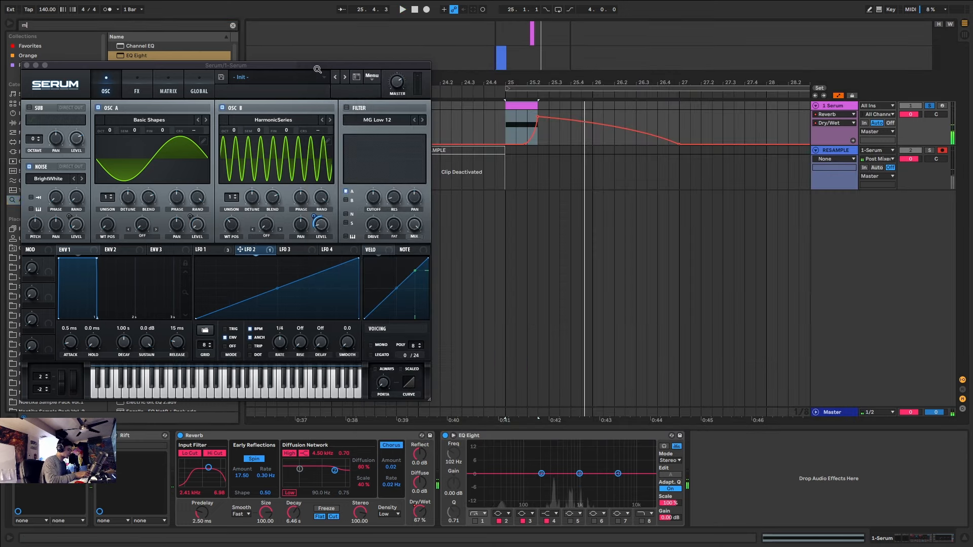
text(multiband)
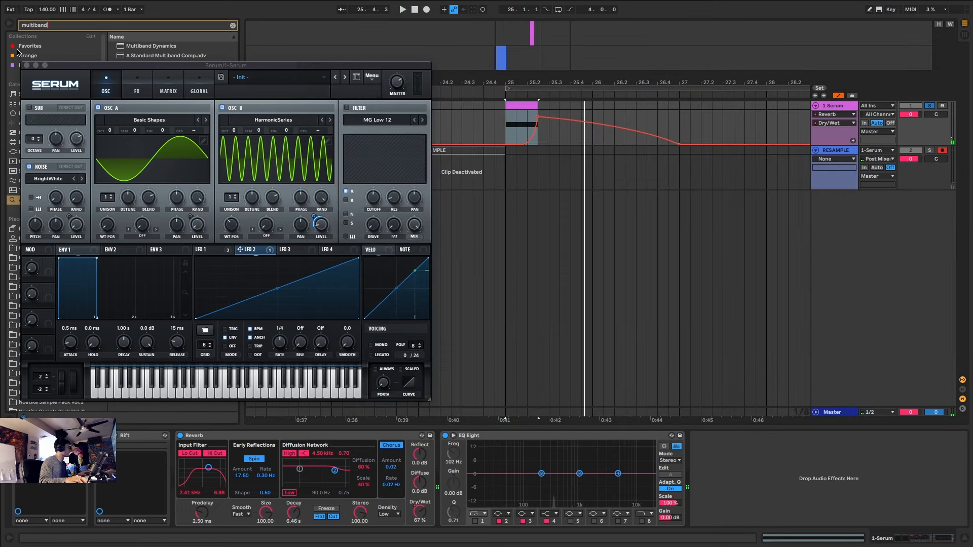
click(27, 65)
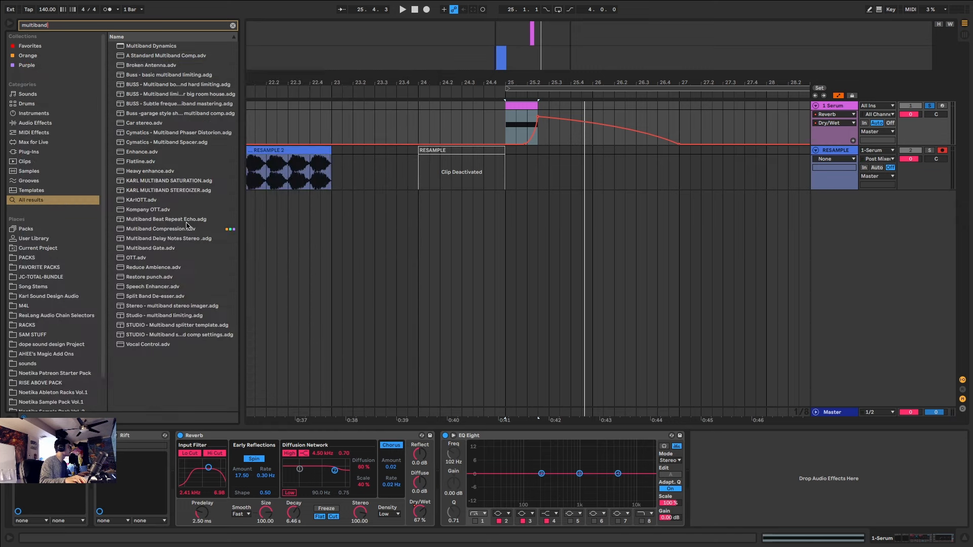
drag(187, 227, 173, 455)
drag(227, 436, 227, 437)
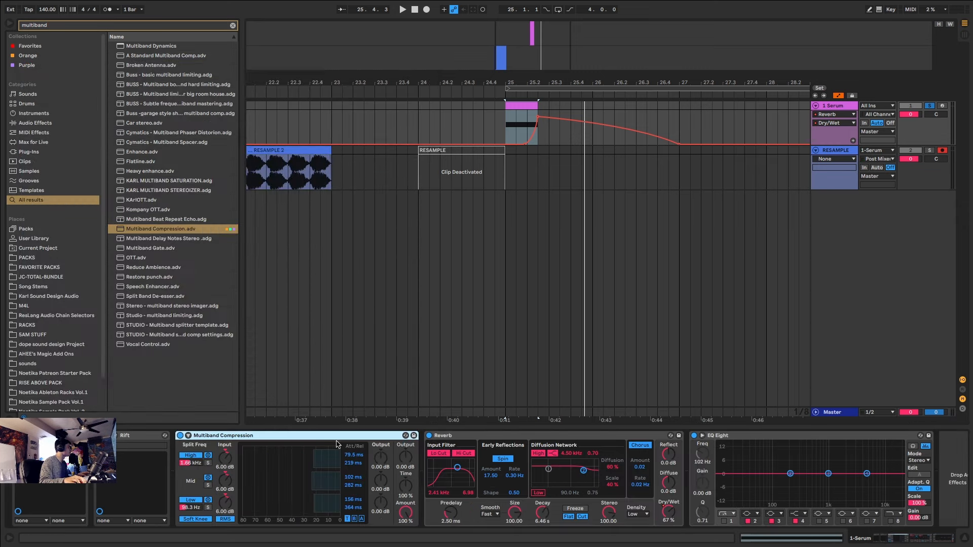
- Set the Multiband Compression's Time to 138% and its master output to 0.90 dB while auditioning the clip
key(space)
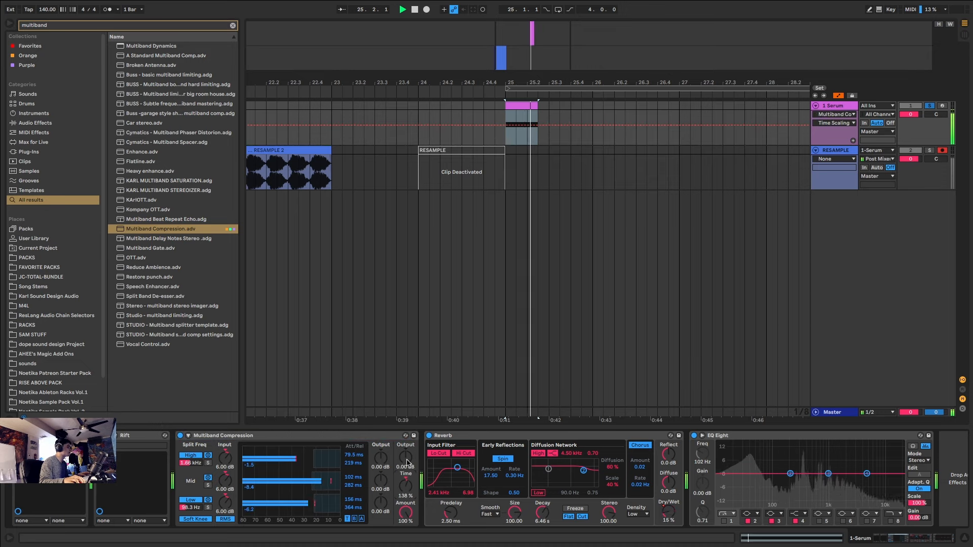
drag(407, 458, 407, 455)
key(space)
key(space)
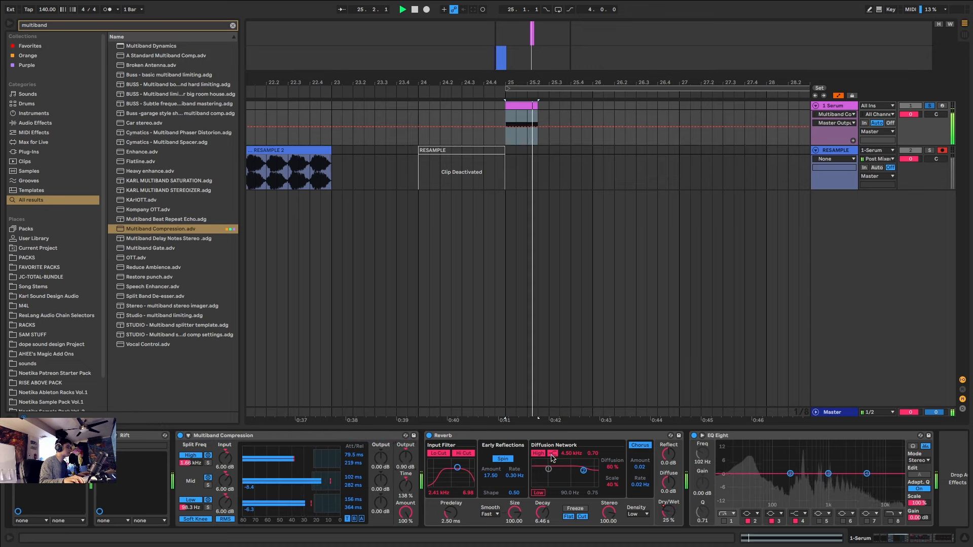
key(space)
- Try other wavetable positions for Serum's oscillator A while auditioning the clip, and return it to the sine shape
key(super+alt+p)
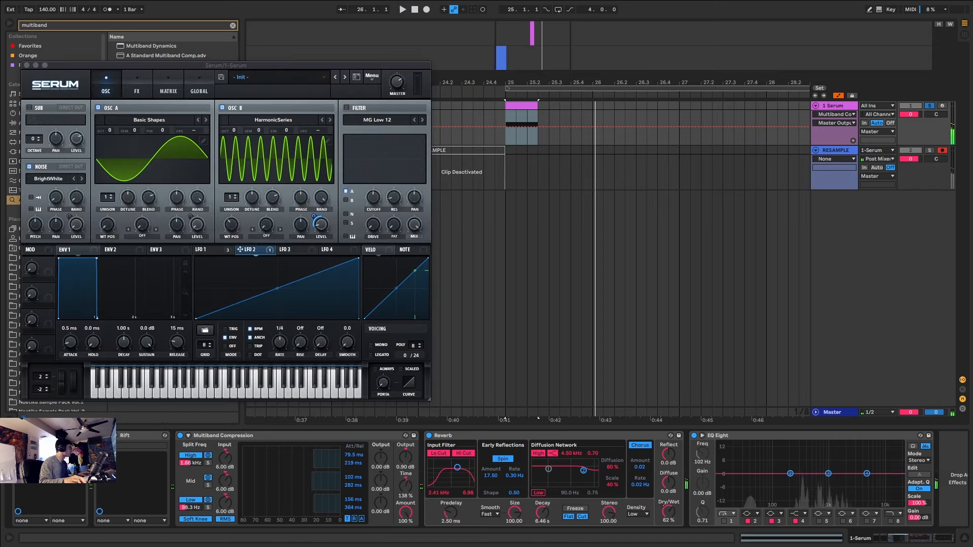
key(space)
drag(108, 225, 113, 188)
key(space)
key(space)
key(space)
key(space)
key(space)
key(space)
key(space)
key(space)
key(space)
key(space)
key(space)
key(space)
key(space)
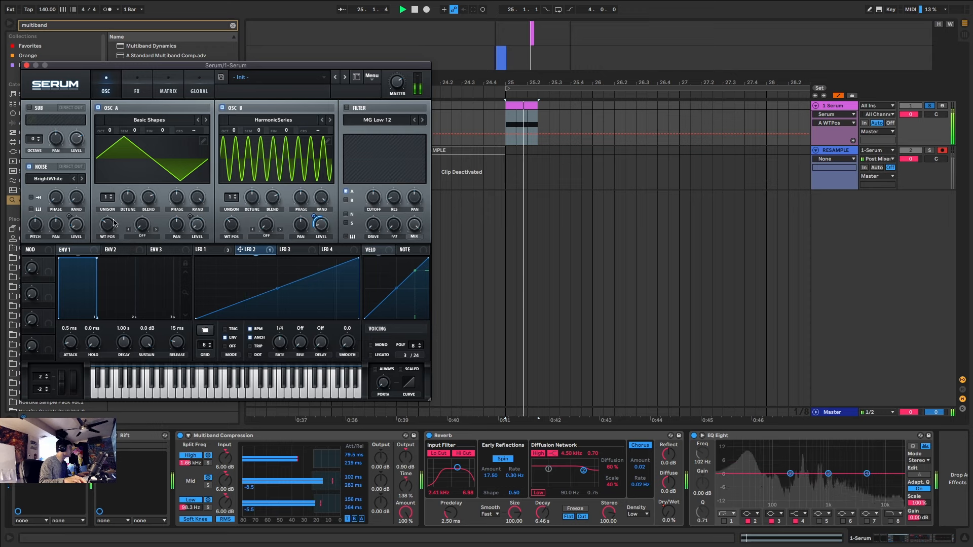
drag(108, 224, 114, 315)
key(space)
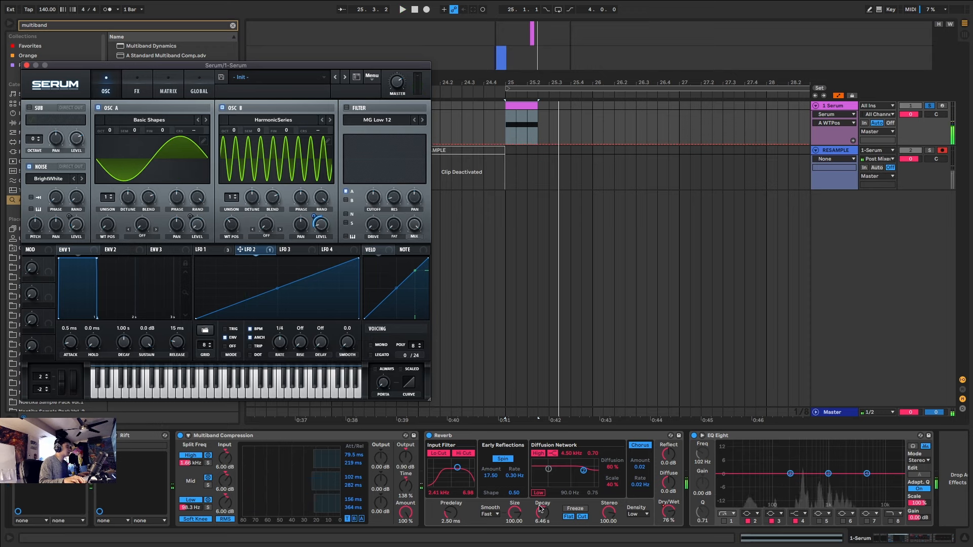
- Reduce the Reverb's Stereo to 88.57 and its Decay to 5.21 s while auditioning the clip
key(space)
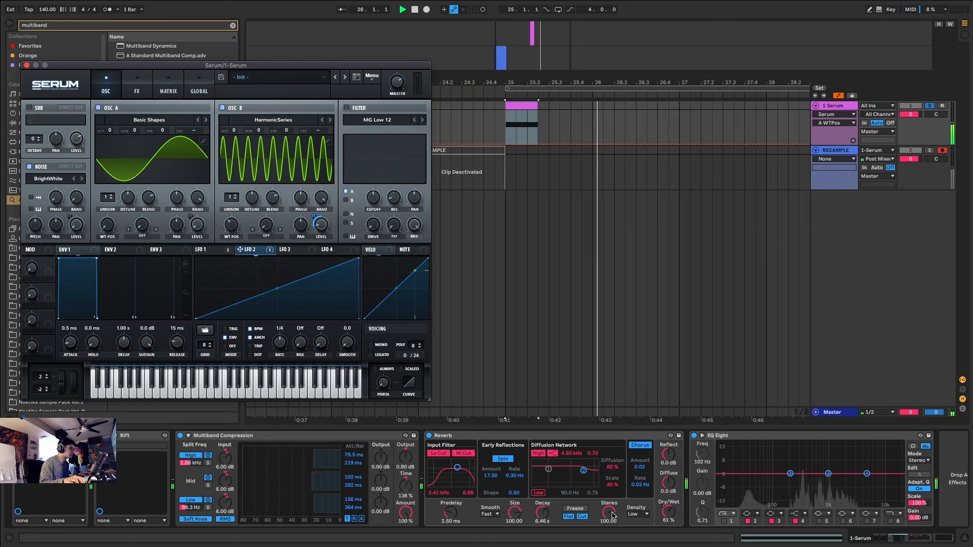
drag(612, 516, 612, 524)
drag(540, 516, 540, 519)
key(space)
key(space)
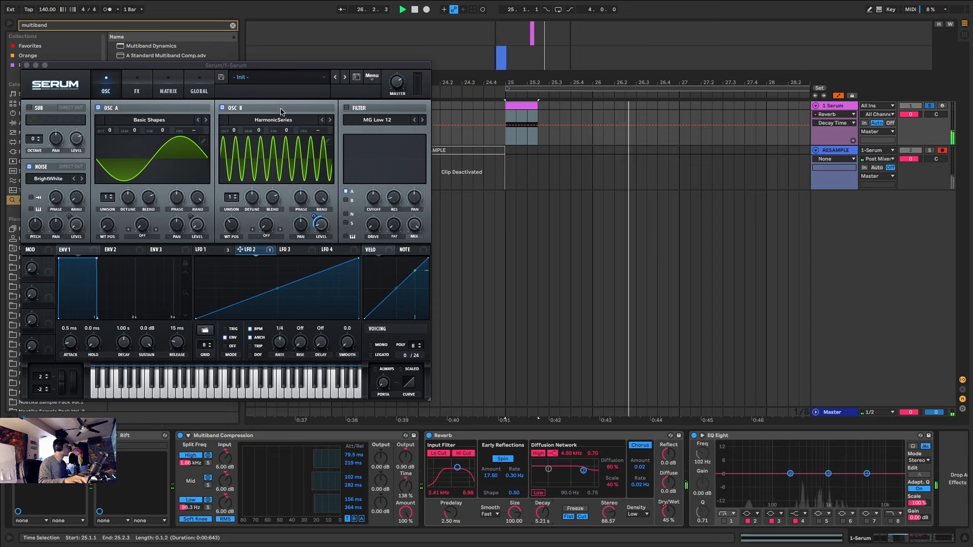
- Try another octave setting for Serum's oscillator B while auditioning the clip, and close Serum
mouse_move(234, 130)
mouse_down()
mouse_move(238, 122)
mouse_move(238, 130)
mouse_up()
key(space)
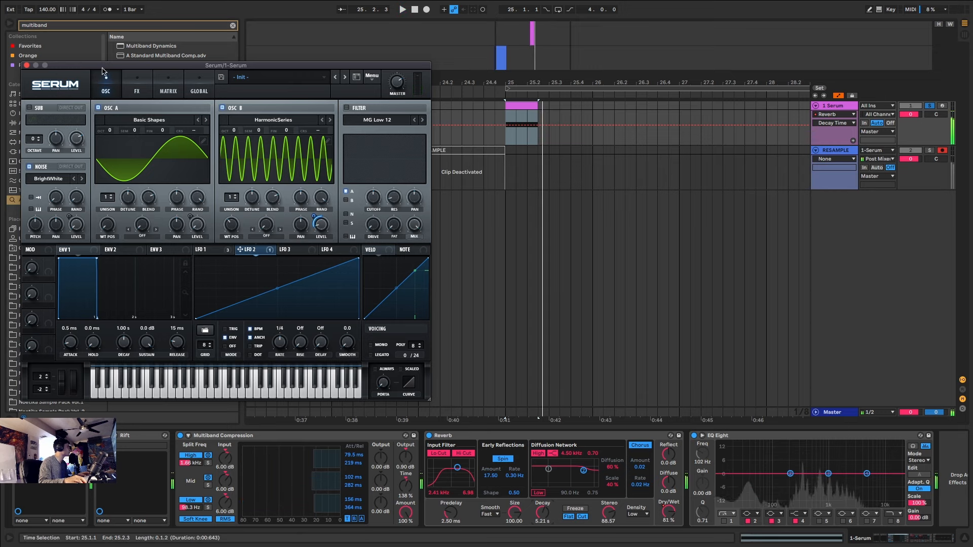
click(27, 66)
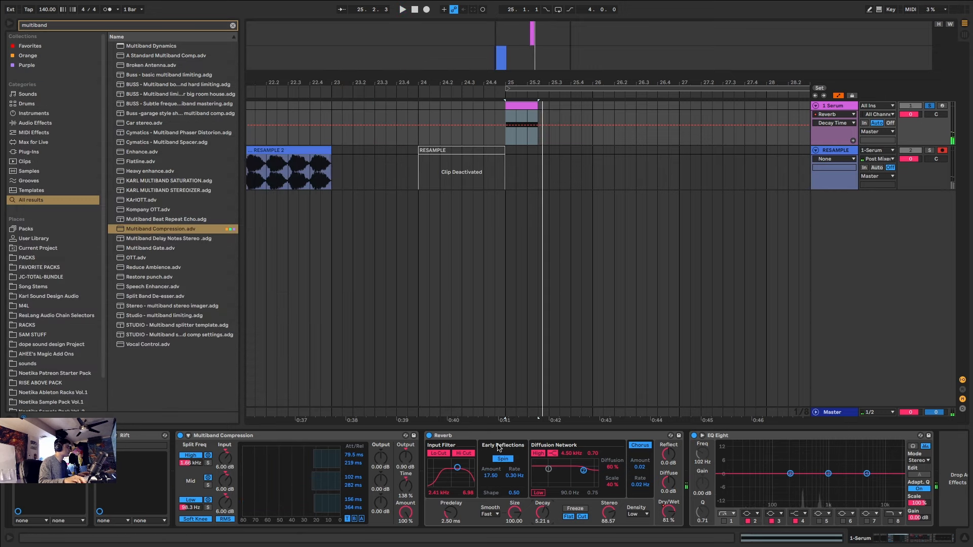
- Raise the Multiband Compression's low band output to 3.50 dB and check the spectrum on the Master track
key(space)
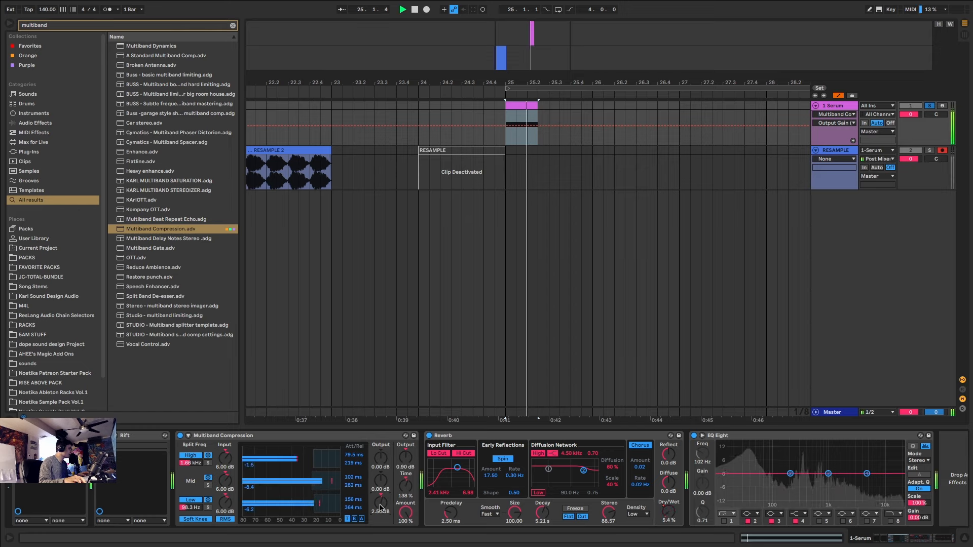
drag(380, 508, 382, 506)
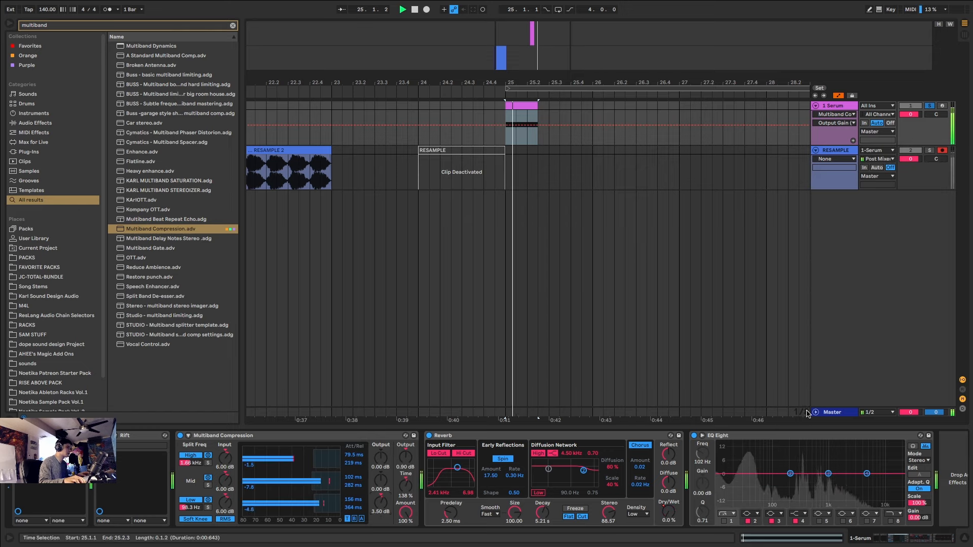
click(834, 412)
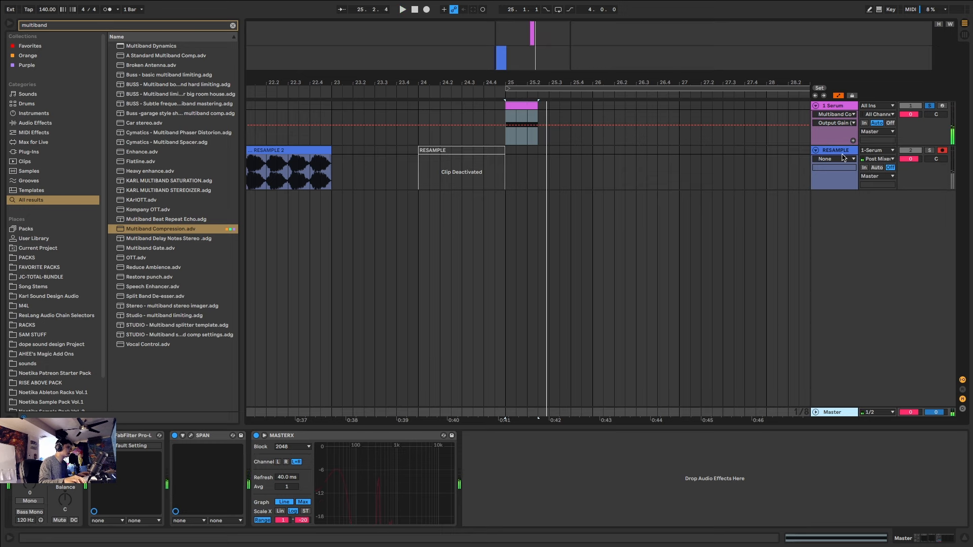
click(841, 107)
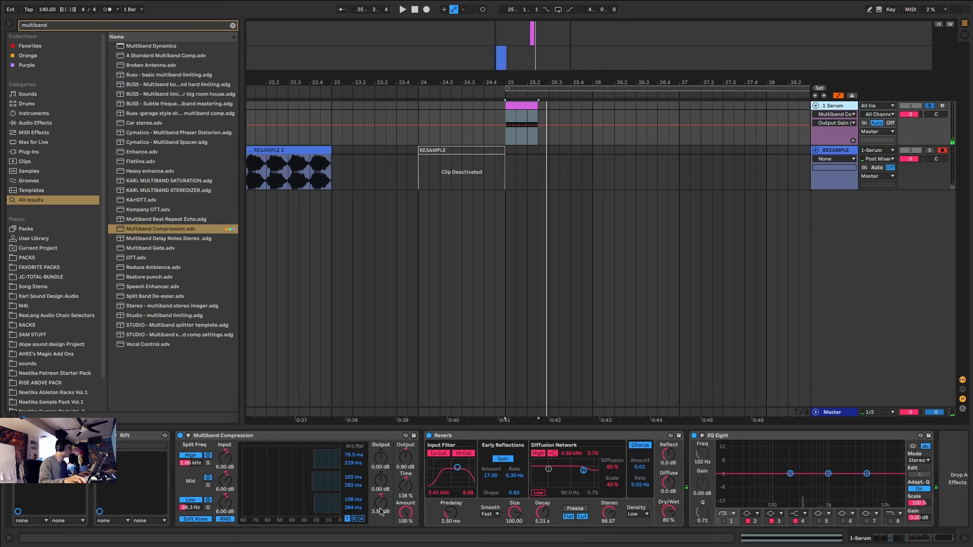
- Set the Multiband Compression's low band output to 5.70 dB, comparing the spectrum on the Master track during playback
key(space)
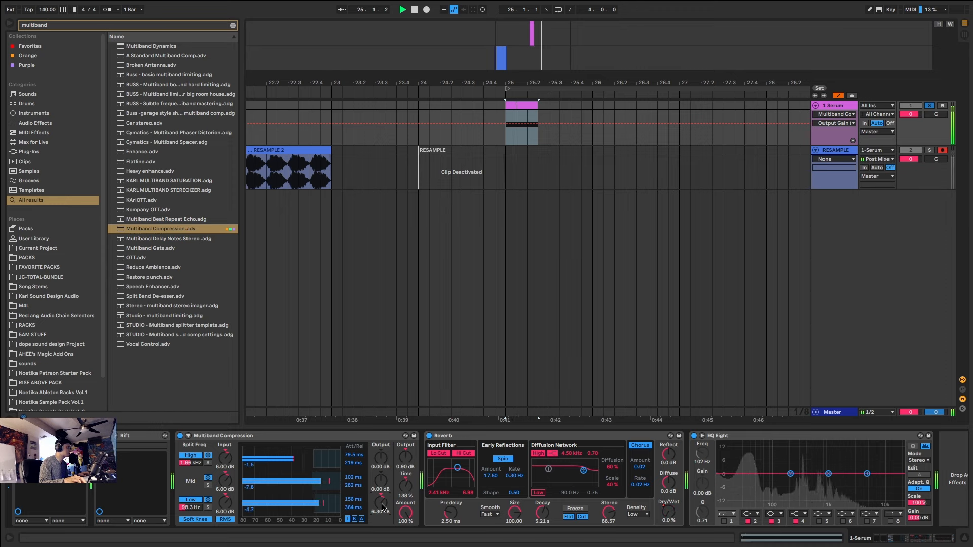
click(838, 413)
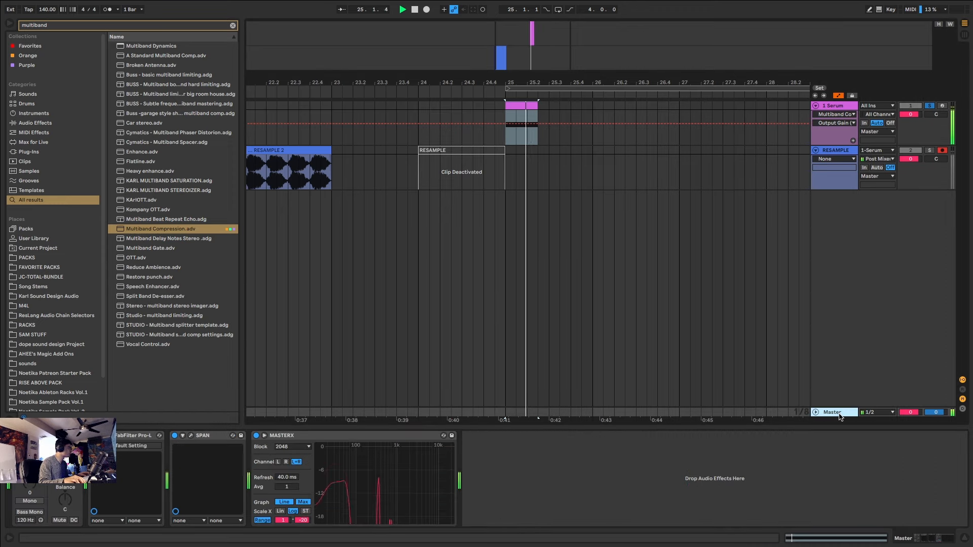
click(841, 106)
key(space)
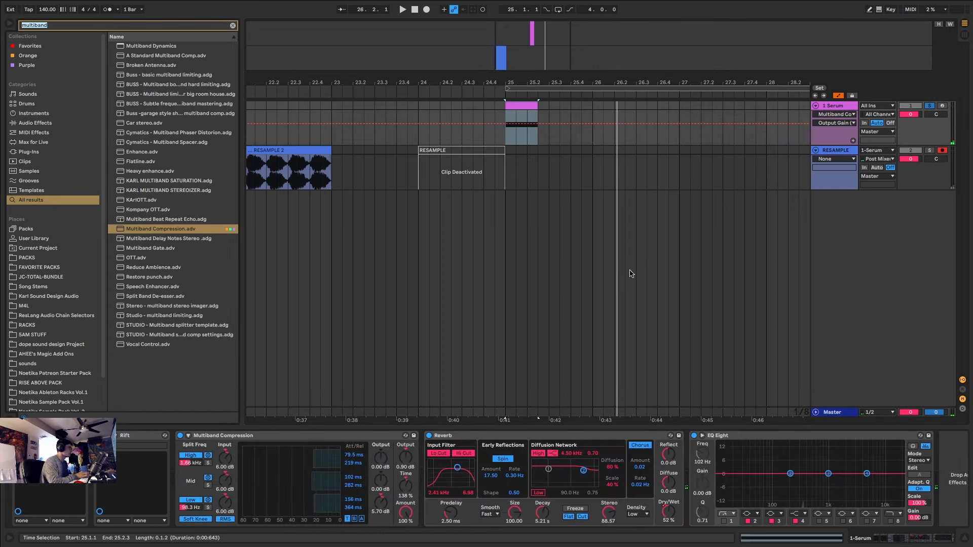
- Search for "ntka clean stere", add Ntka-Clean Stereo Tools before the Reverb, and set its Stereo macro to 53 while auditioning the clip
text(n)
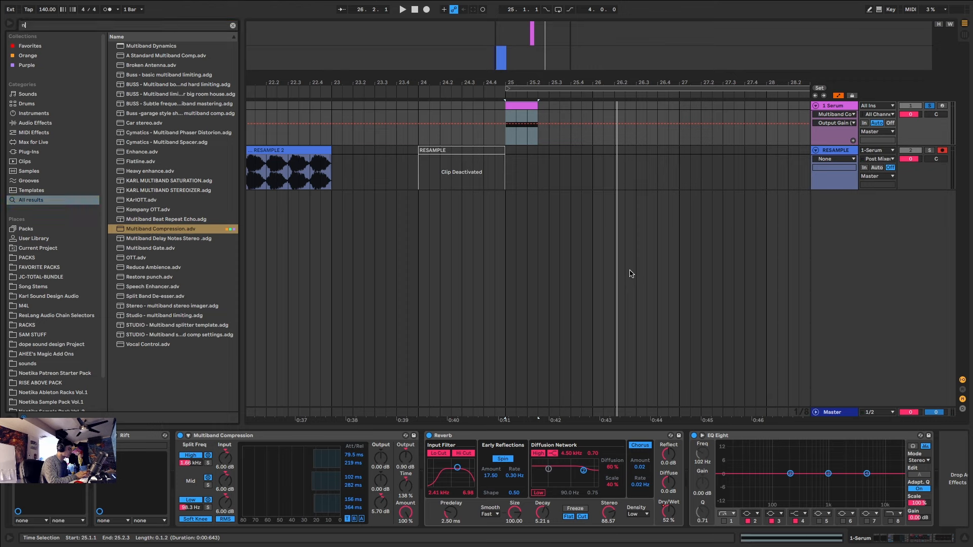
text(tka clean stere)
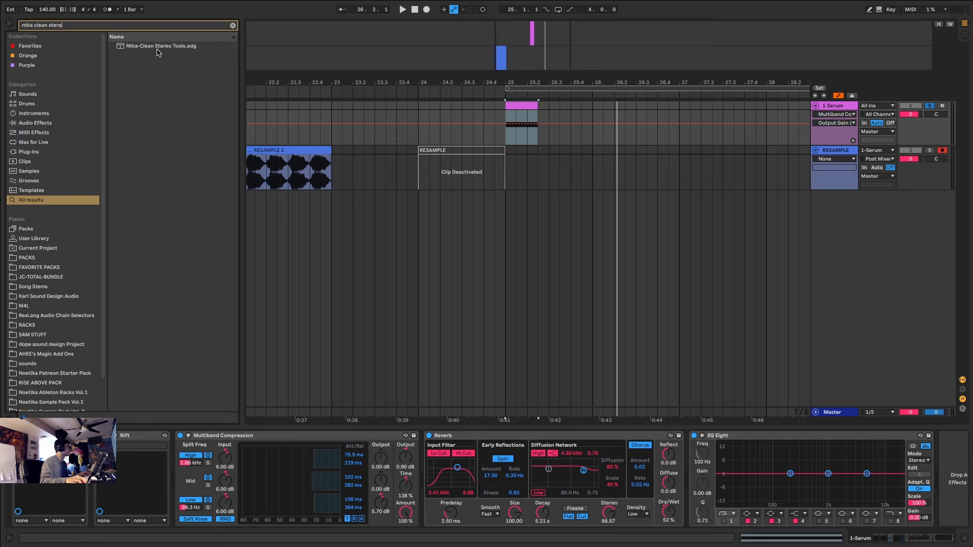
drag(157, 50, 456, 445)
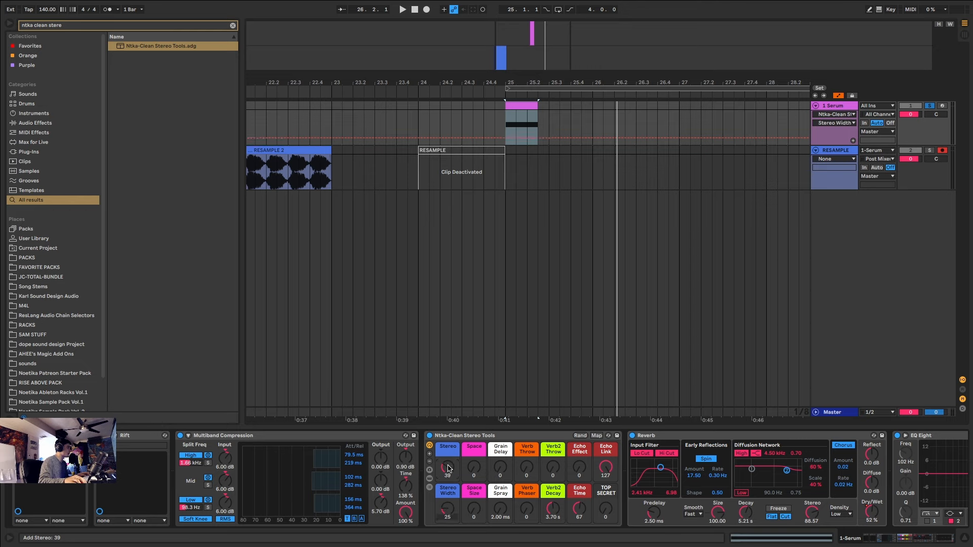
key(space)
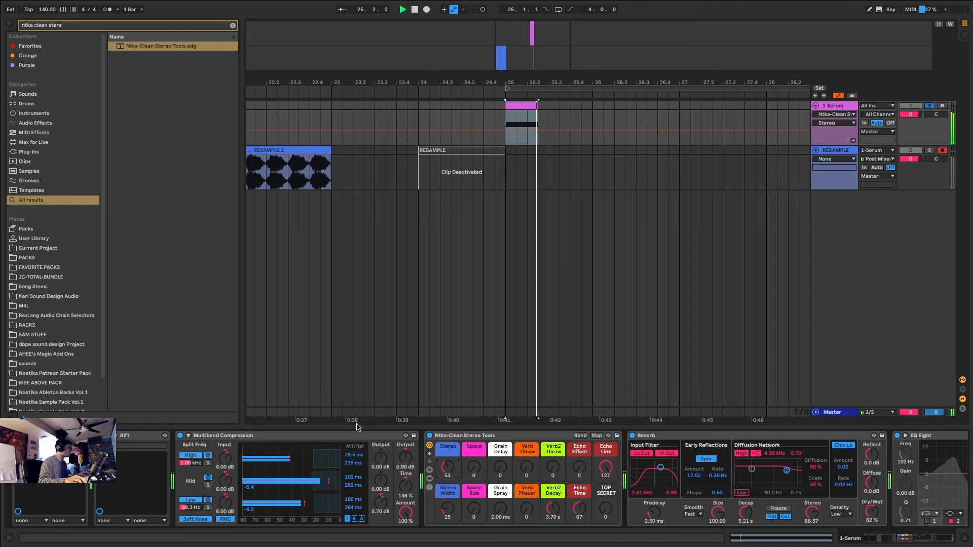
key(space)
- Add the Bass Mono preset at the end of the Serum track's chain with a 150 Hz bass frequency, and duplicate it
key(ctrl+f)
text(bass mono)
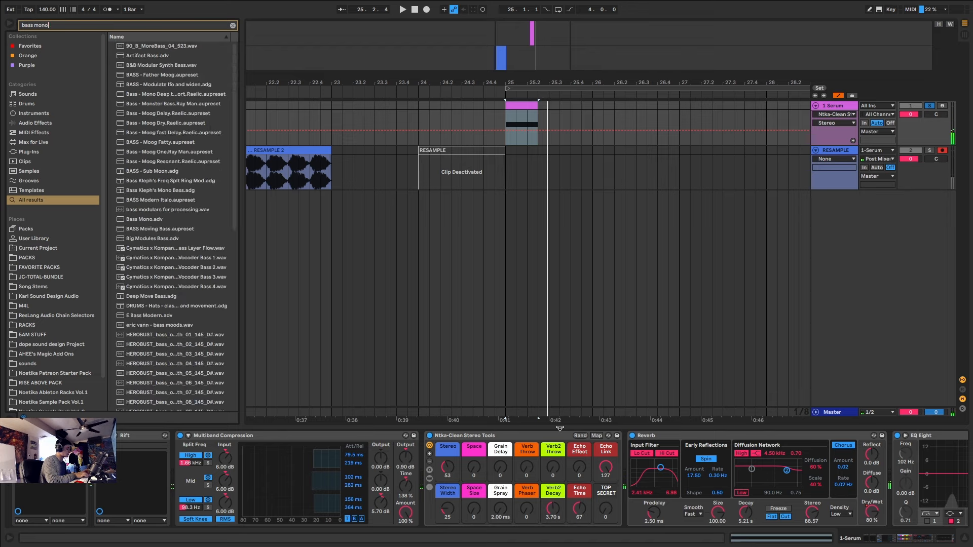
double_click(147, 66)
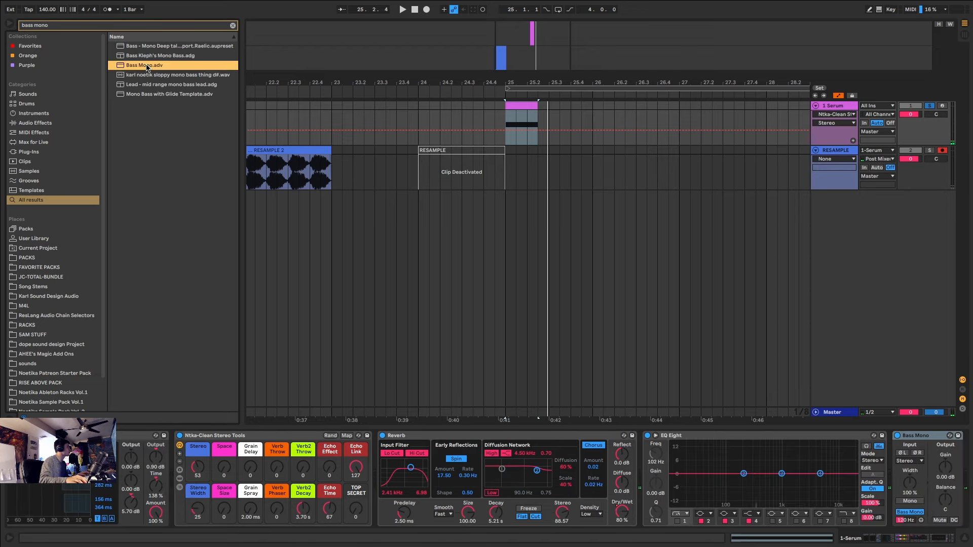
click(923, 439)
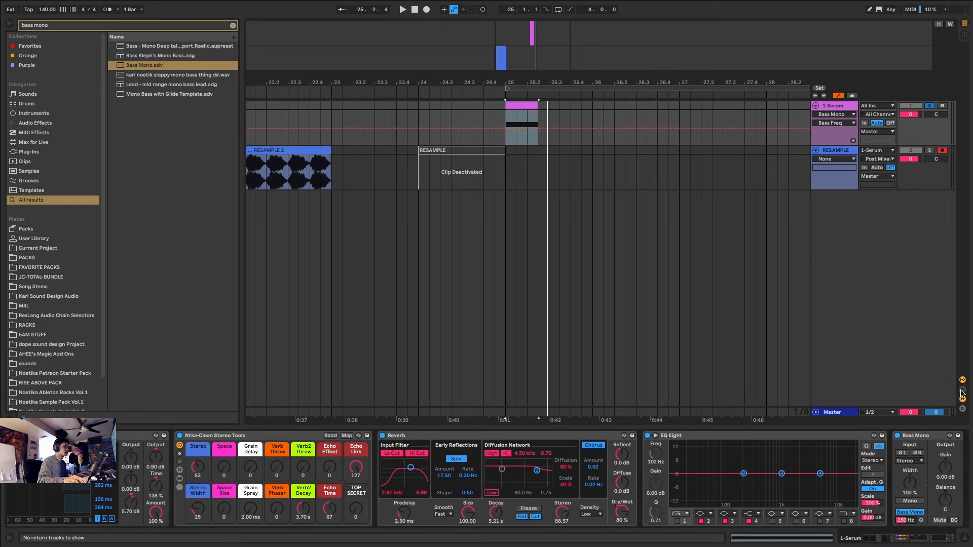
key(super+d)
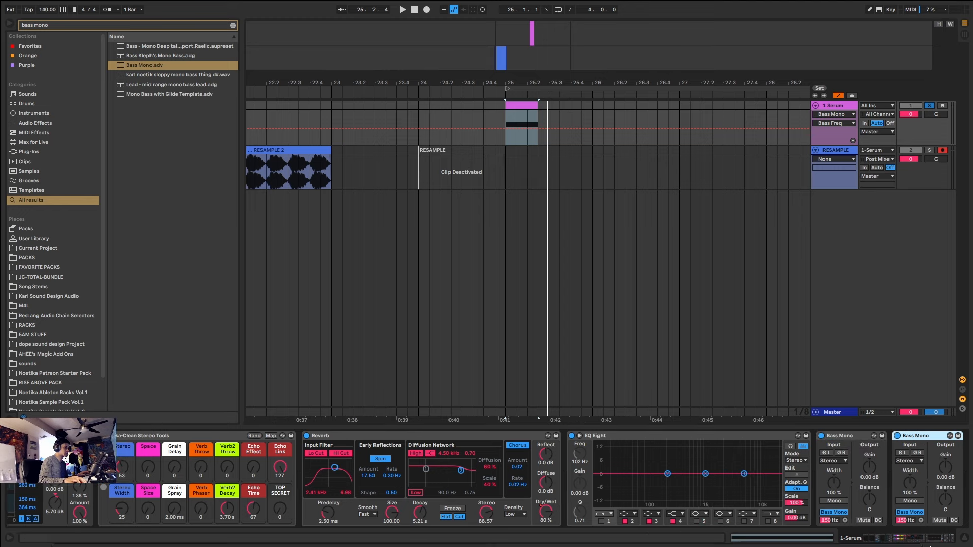
- Record the Serum clip onto the RESAMPLE track and move the recording to a new track below, starting at 22.1.3
key(space)
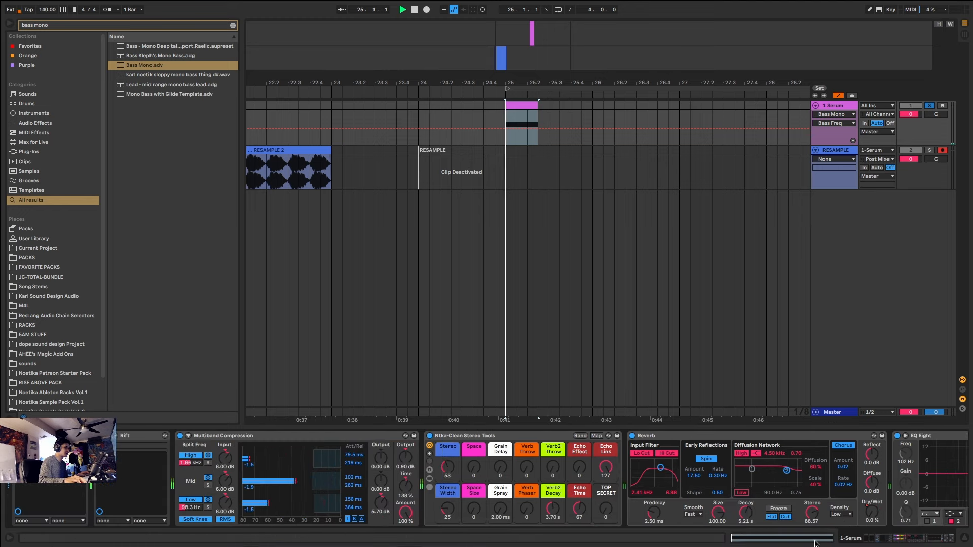
click(115, 435)
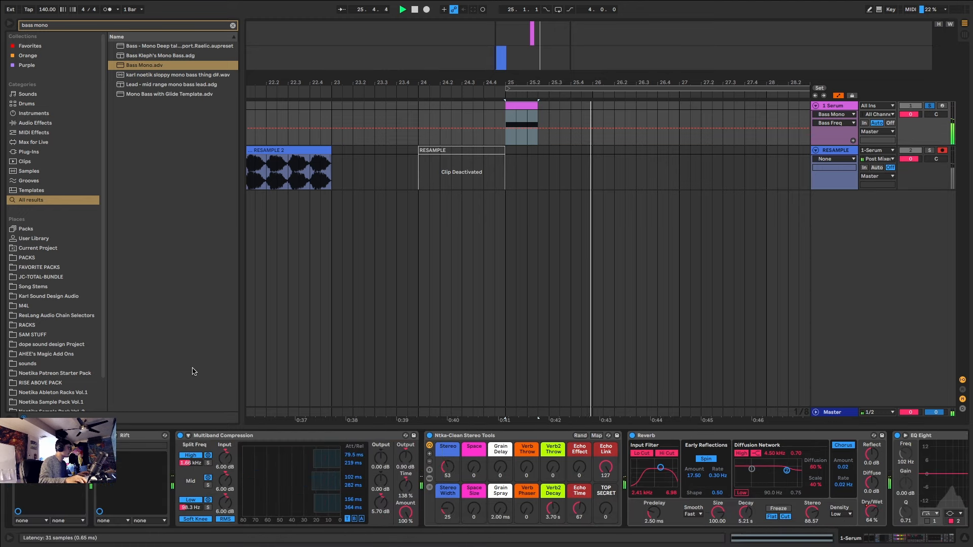
key(space)
click(314, 70)
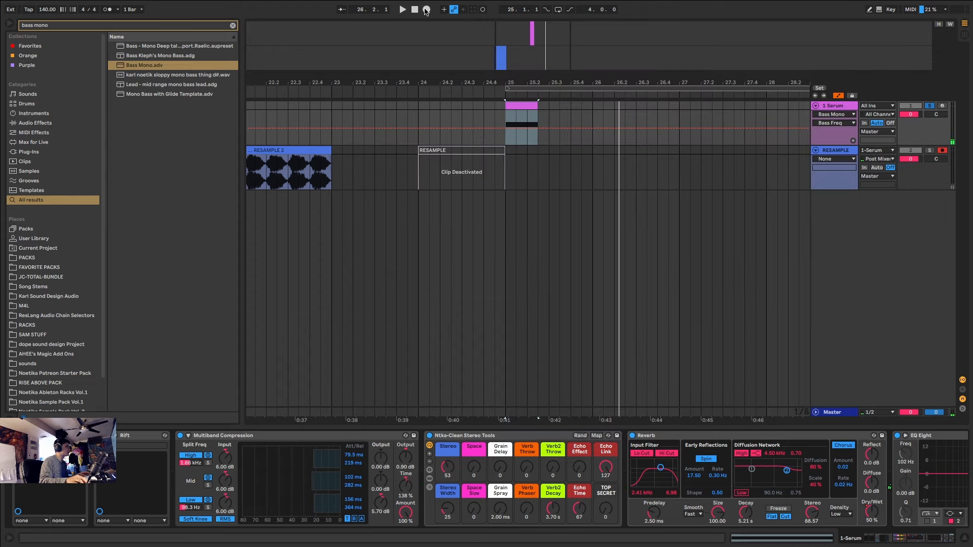
click(426, 9)
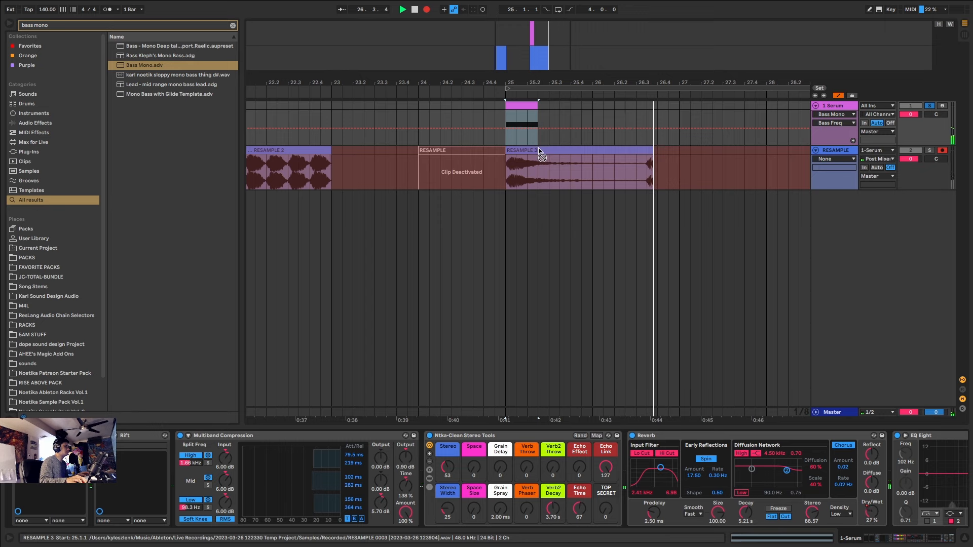
key(space)
drag(564, 148, 319, 234)
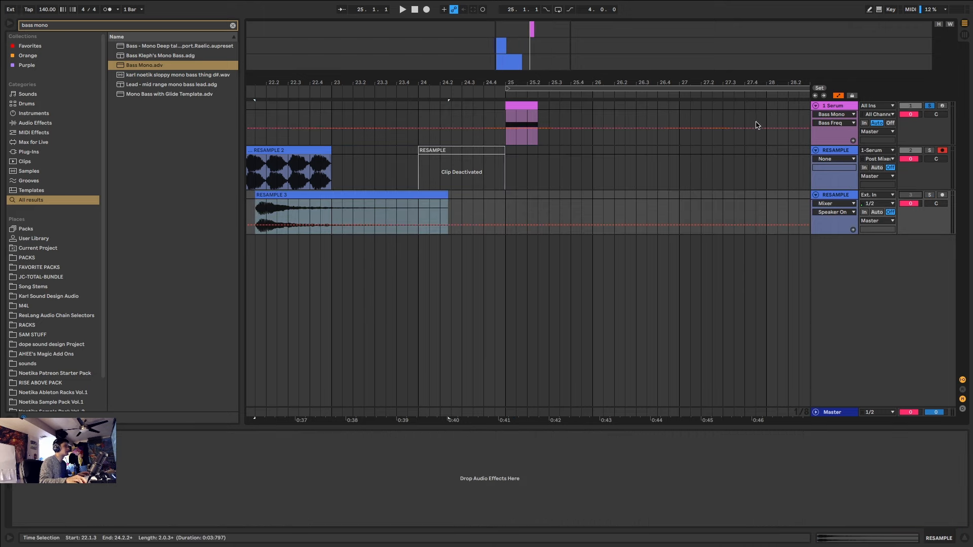
- Reselect the Serum clip and try Rift filter Cutoff settings around 2.40 kHz while auditioning it
click(528, 106)
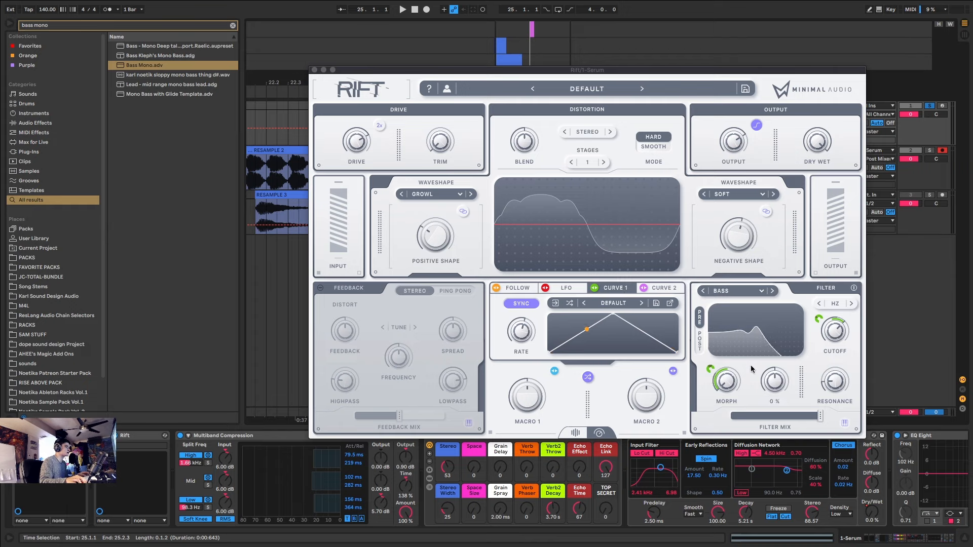
drag(832, 332, 837, 321)
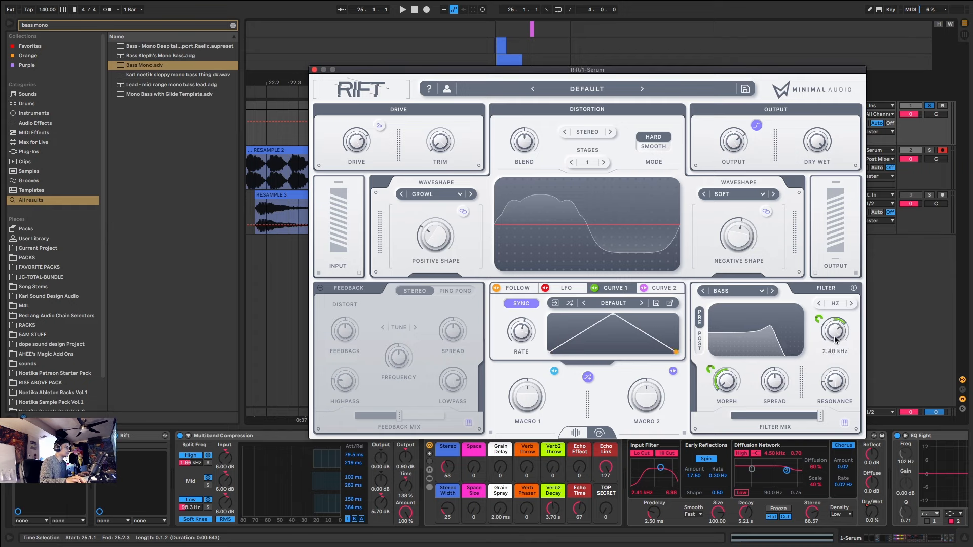
click(34, 436)
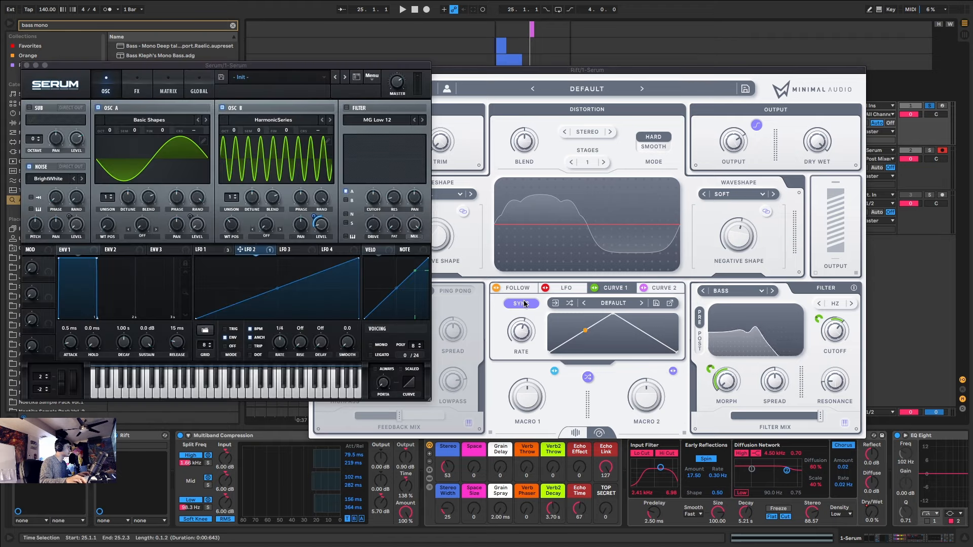
key(space)
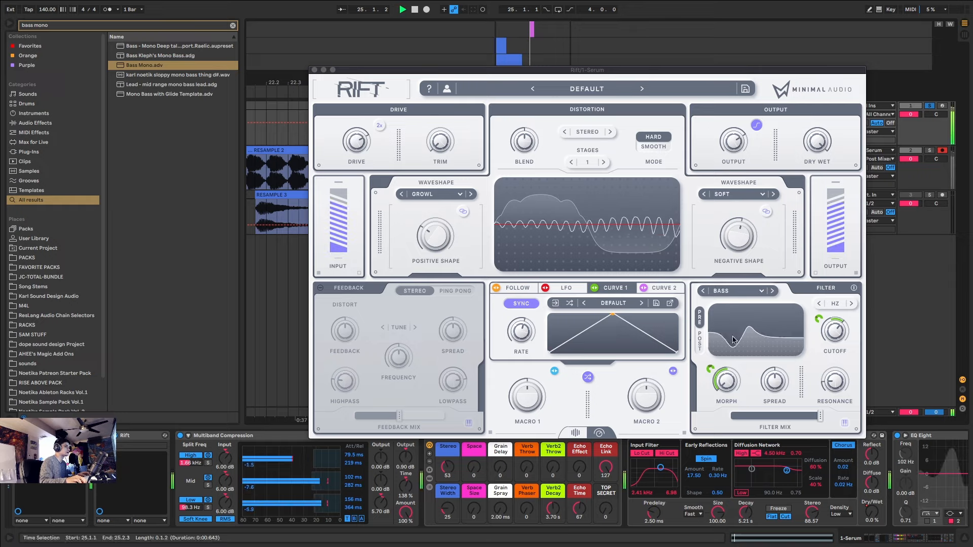
click(844, 313)
drag(843, 313, 840, 346)
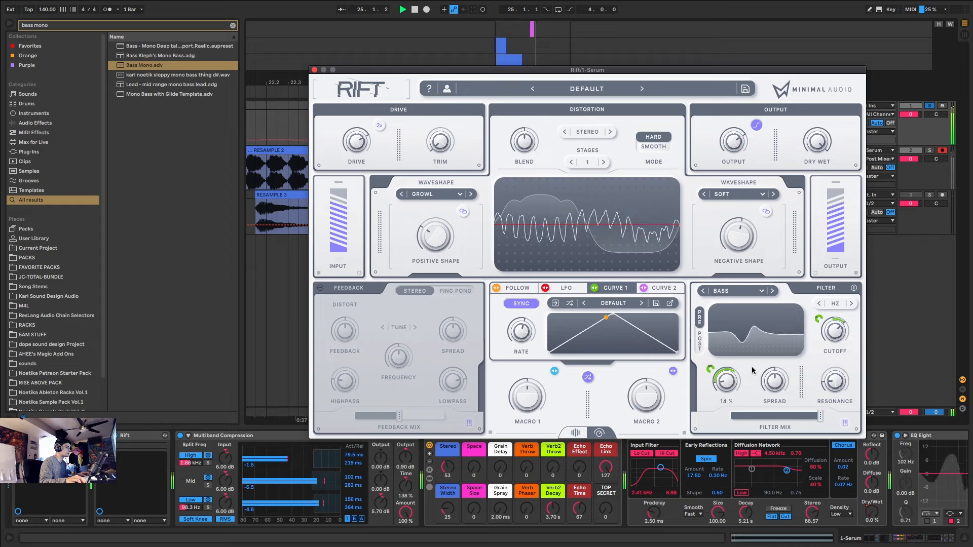
- Sweep Rift's filter Cutoff down to about 121 Hz and back up, and adjust the filter Morph during playback
key(space)
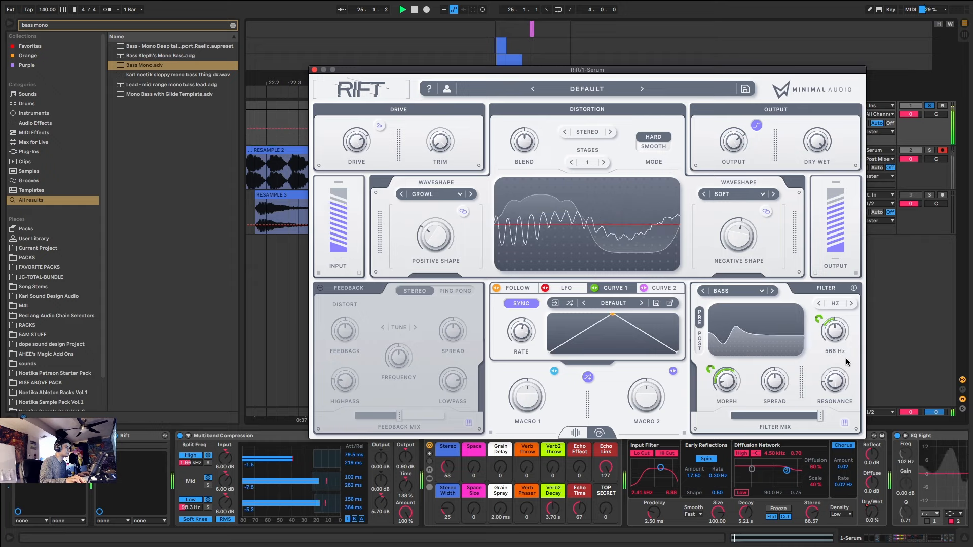
drag(848, 332, 860, 311)
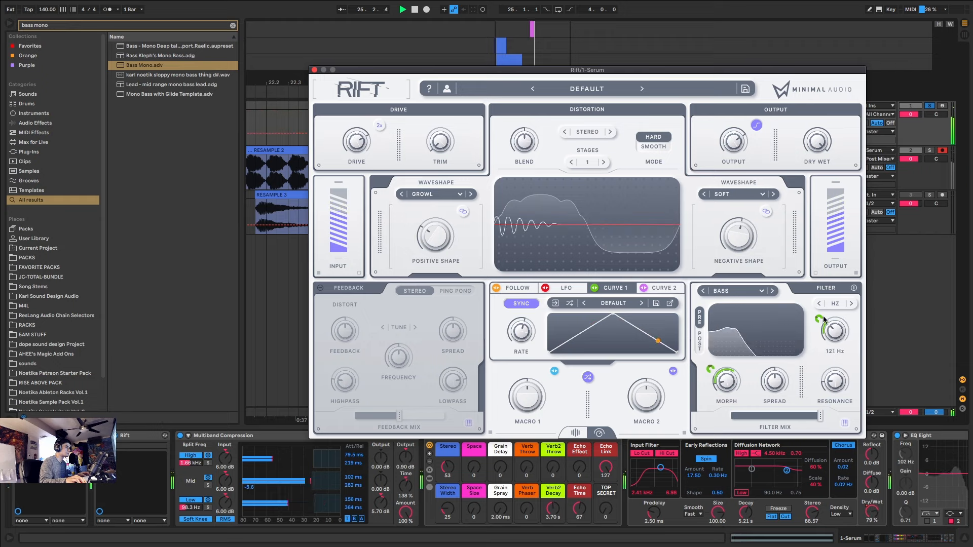
drag(836, 325, 827, 343)
drag(726, 391, 728, 369)
key(space)
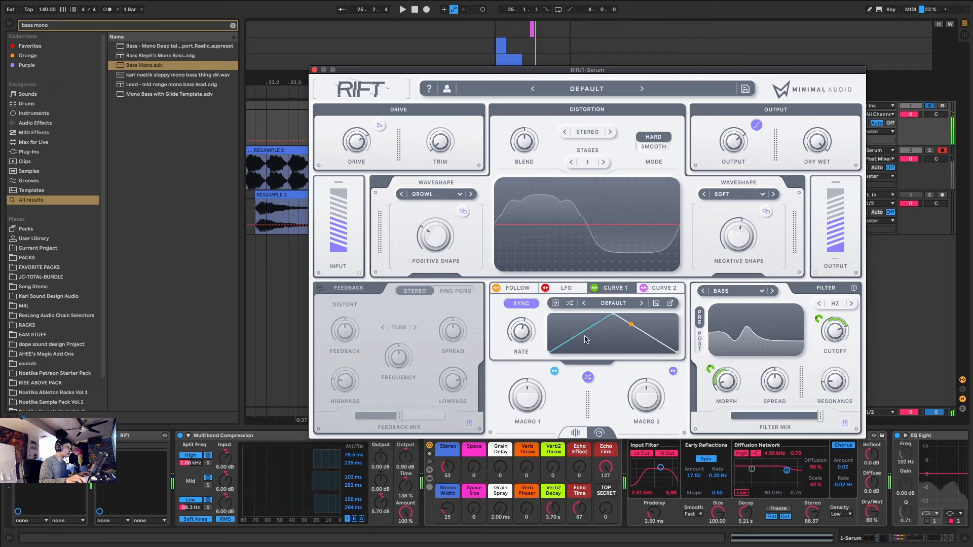
- Try a different number of distortion stages in Rift and audition the clip
mouse_move(427, 239)
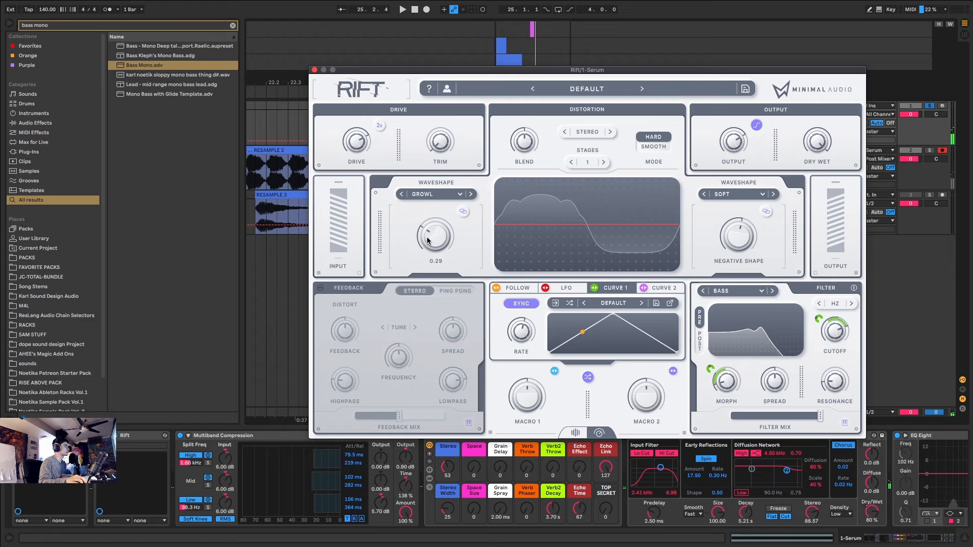
click(603, 162)
click(603, 162)
key(space)
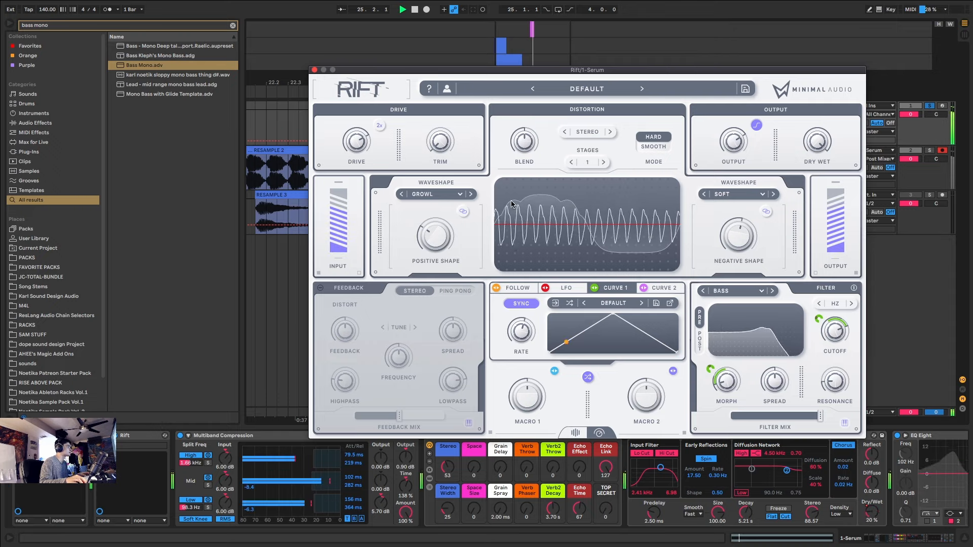
- Enable Rift's Feedback section, comparing Ping Pong mode with Stereo and keeping Stereo
click(320, 288)
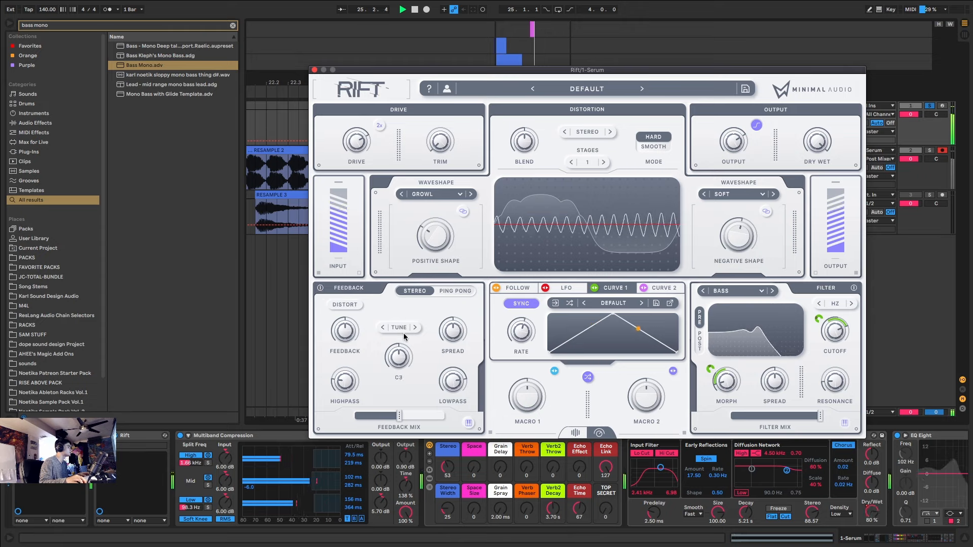
click(454, 291)
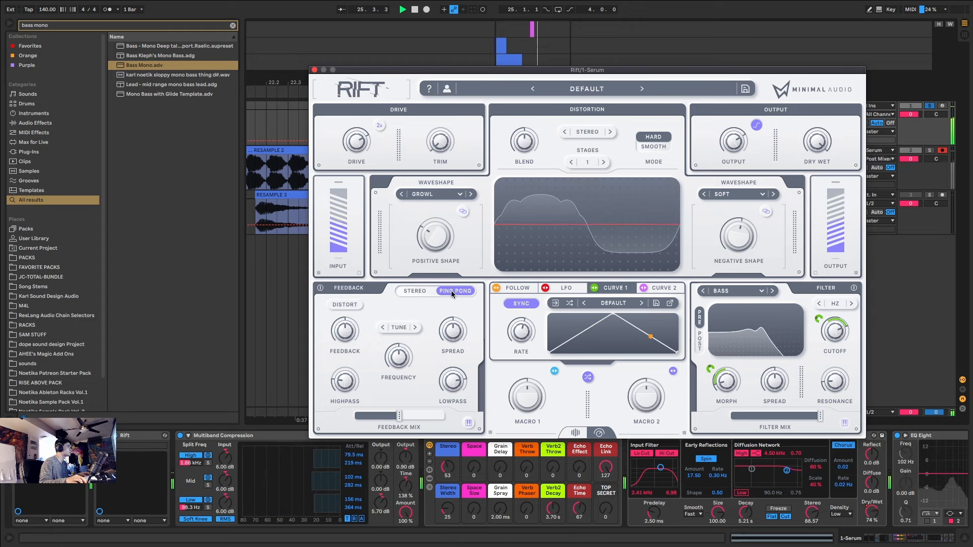
click(422, 292)
- Try Rift's Wide and Mid distortion modes during playback, and return to Stereo
click(610, 132)
click(587, 133)
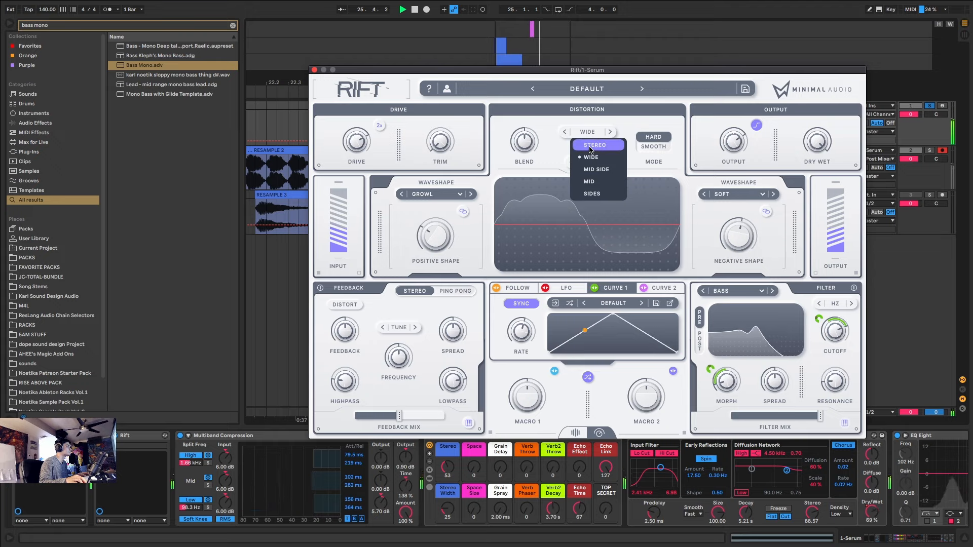
click(588, 181)
click(588, 132)
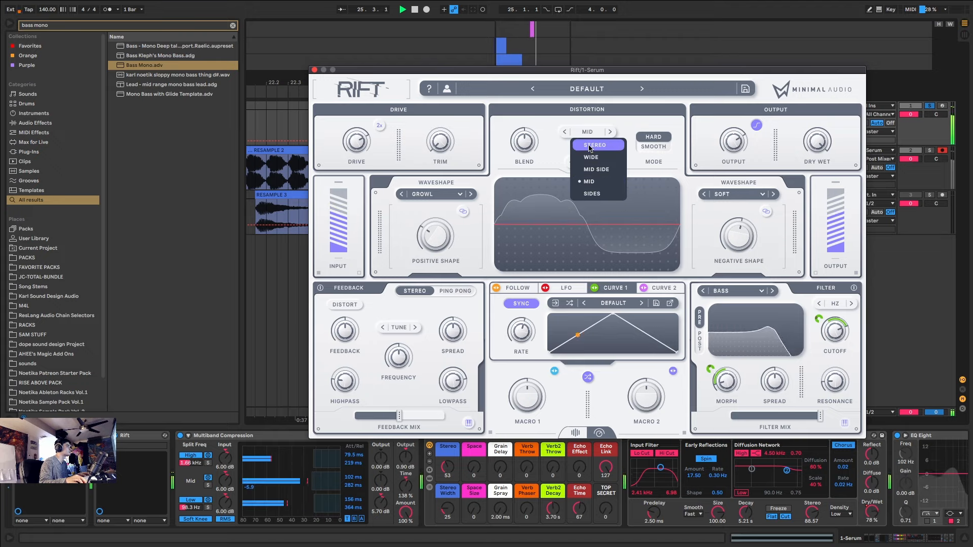
click(590, 145)
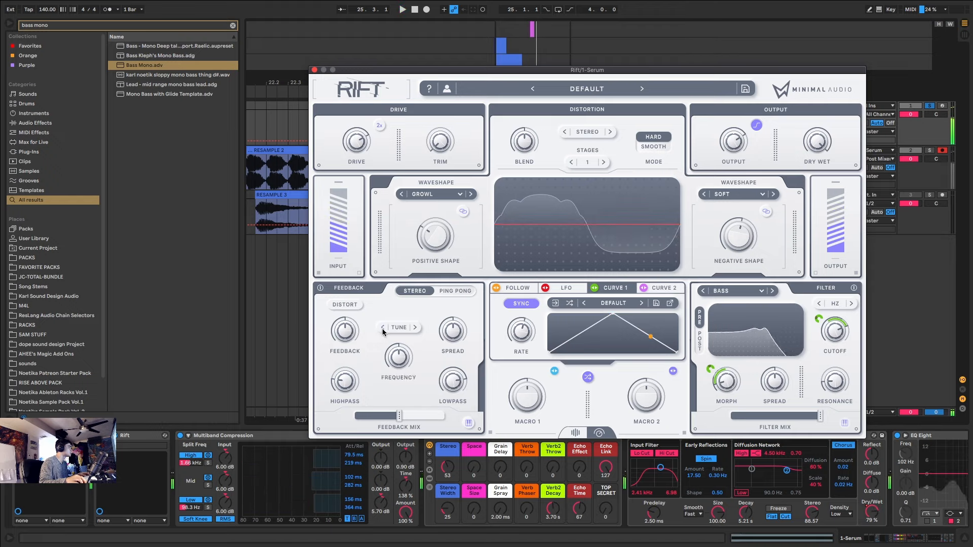
- Tune Rift's feedback frequency to D#2, enable Distort for the feedback, and adjust the Feedback Mix during playback
key(space)
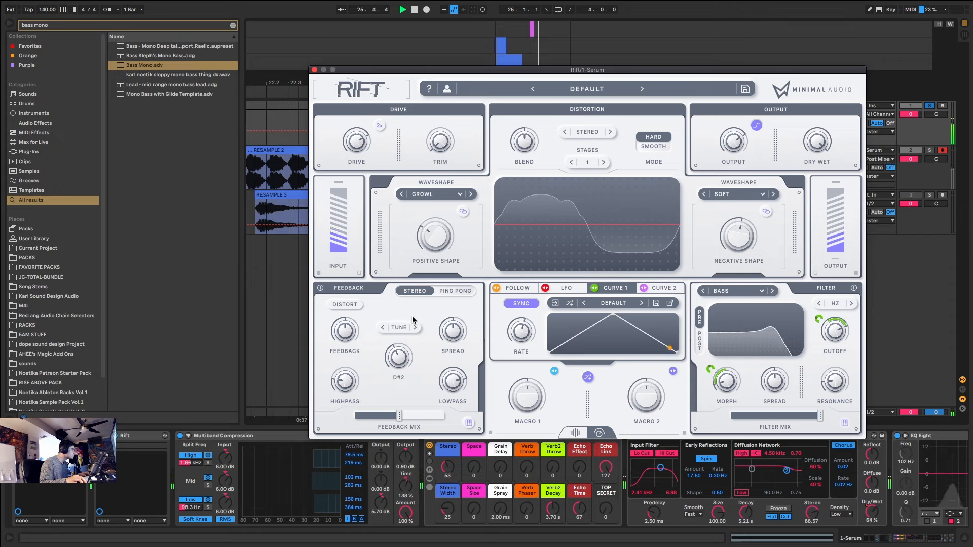
drag(399, 416, 379, 411)
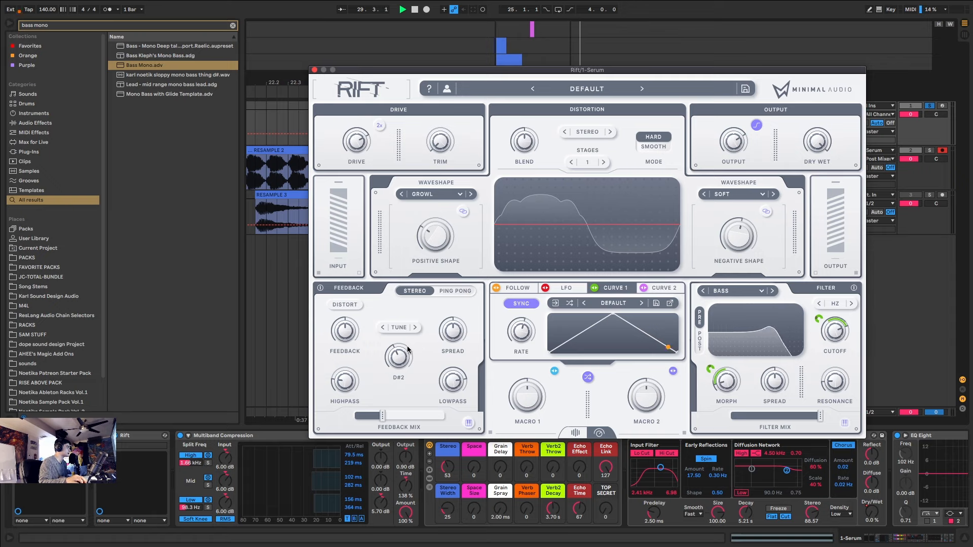
key(space)
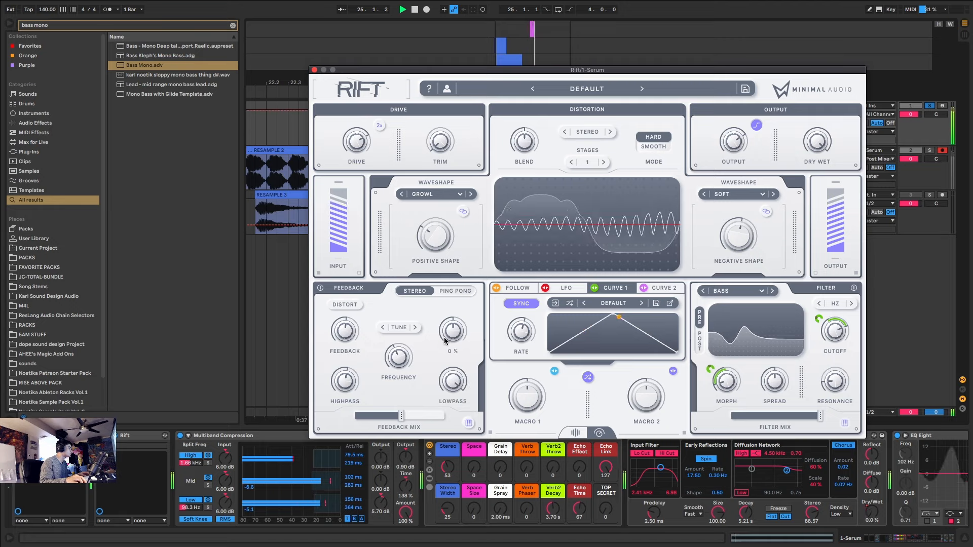
click(345, 306)
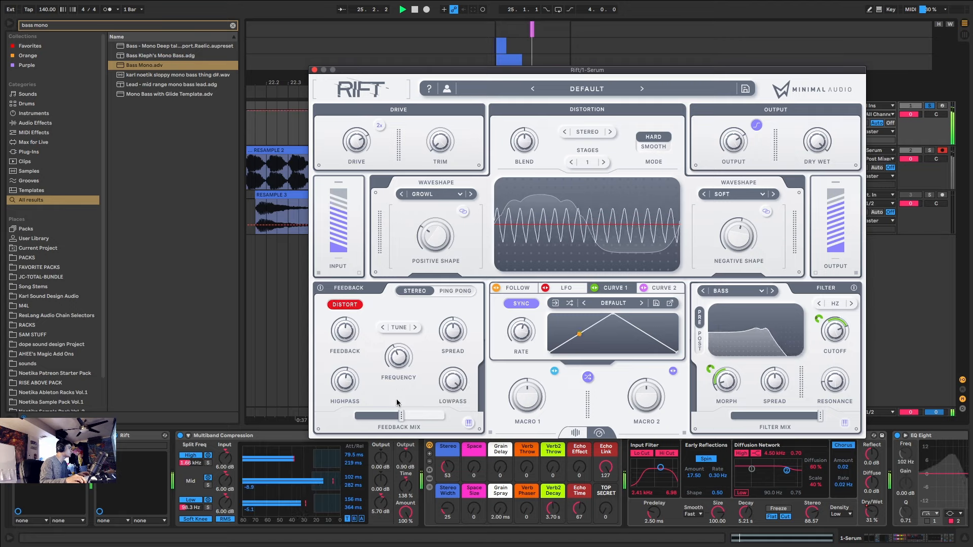
drag(402, 416, 406, 420)
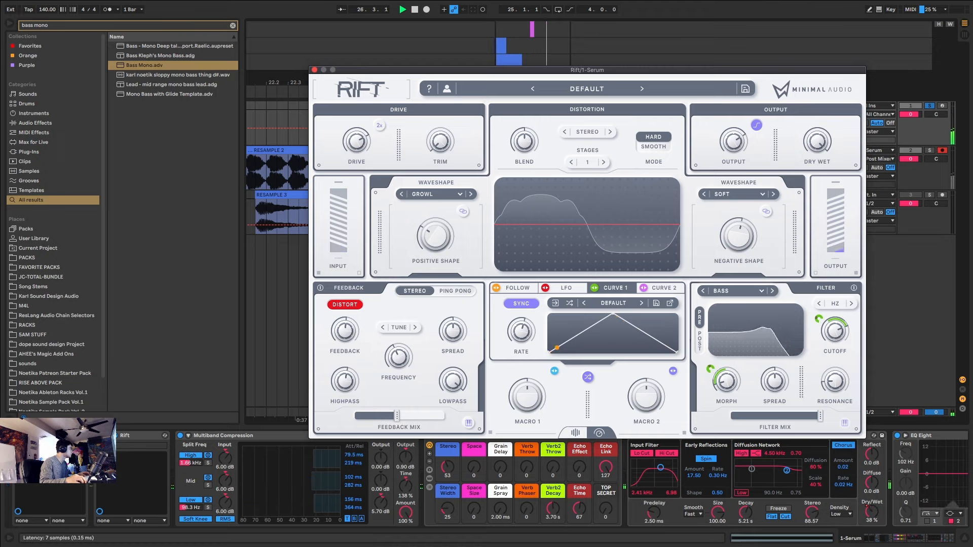
- Lower the wavetable position of Serum's oscillator B and set Rift's filter Resonance to 21 % while auditioning the clip
click(34, 436)
drag(232, 225, 235, 229)
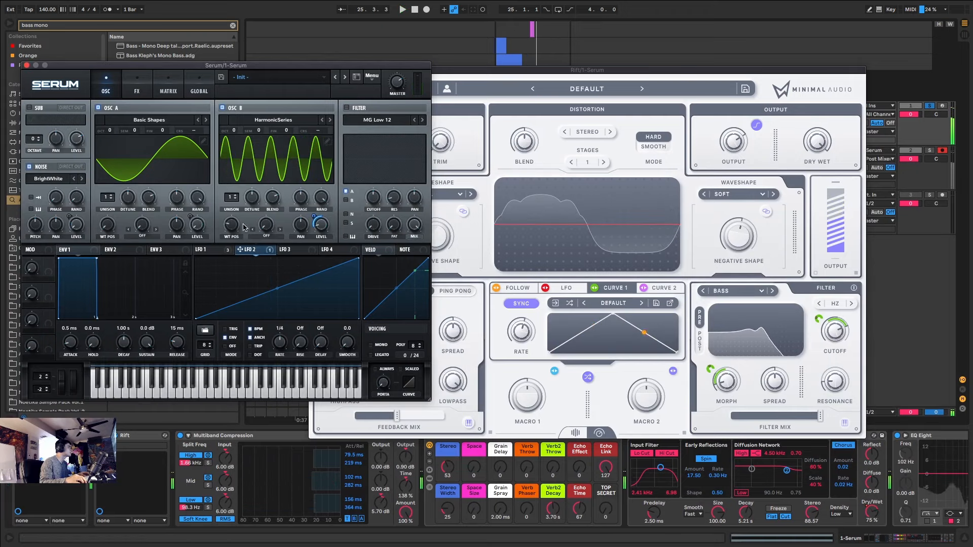
click(833, 381)
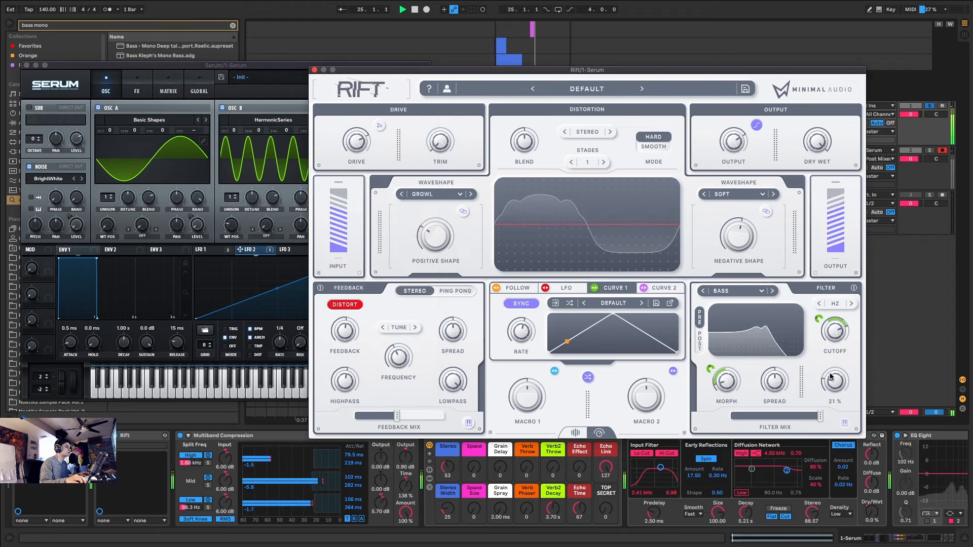
- Try Rift's Bounce negative waveshape and switch it to Growl while auditioning the bass clip
drag(831, 377, 829, 378)
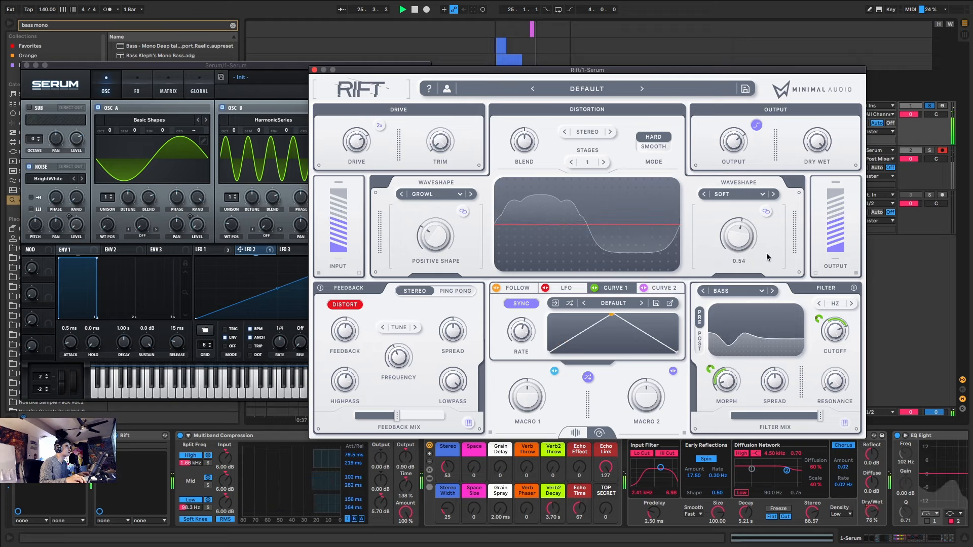
click(773, 194)
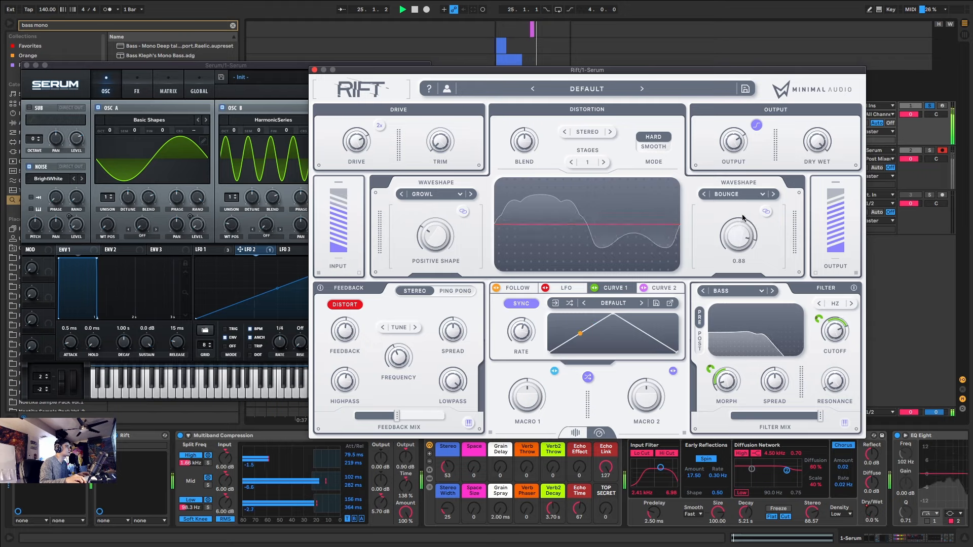
click(773, 194)
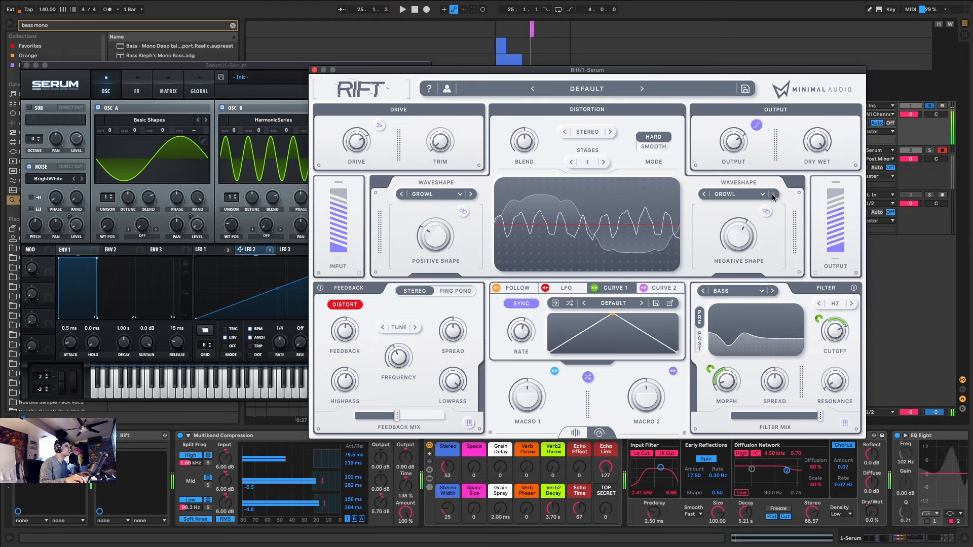
key(space)
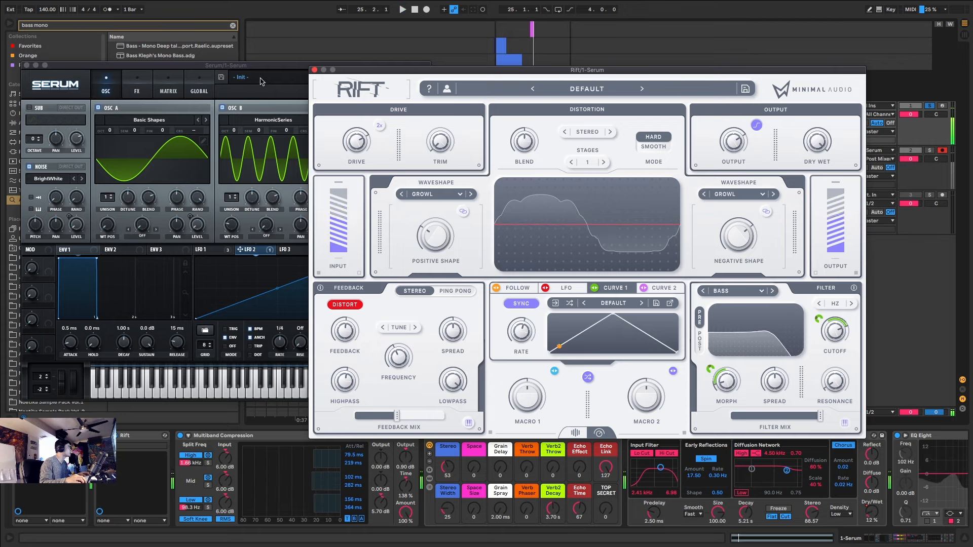
- Adjust the octave and level of Serum's oscillator B while auditioning the clip
click(255, 120)
mouse_move(234, 130)
mouse_down()
mouse_move(236, 111)
mouse_move(236, 131)
mouse_up()
key(space)
key(space)
key(space)
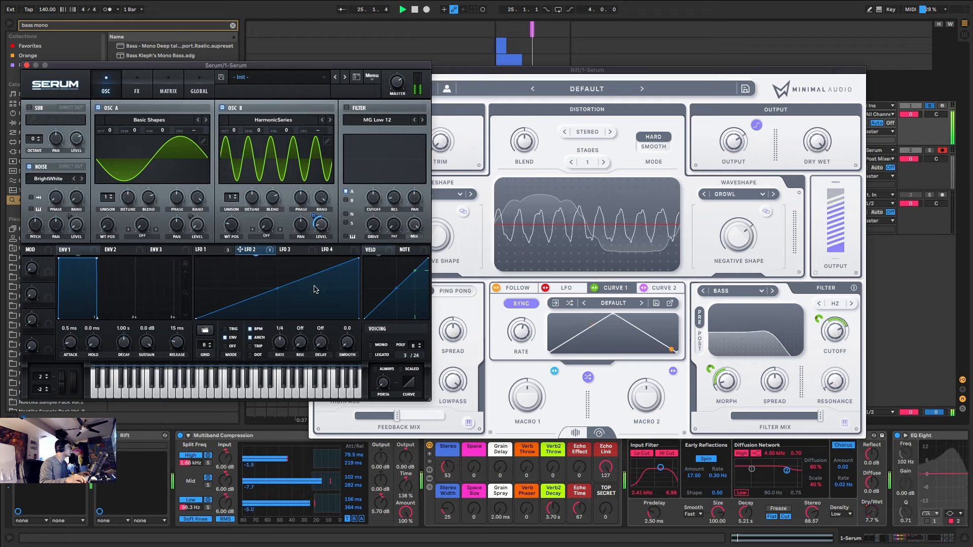
mouse_move(327, 231)
mouse_down()
mouse_move(317, 267)
mouse_move(329, 226)
mouse_up()
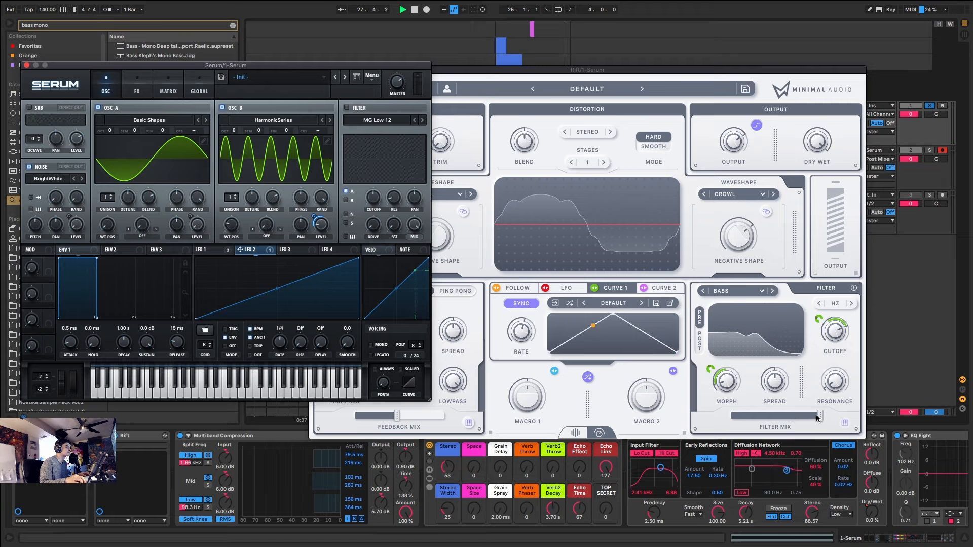
- Compare Rift's Filter Mix at 0 % with the full mix, and disable the Feedback section
drag(816, 417, 660, 423)
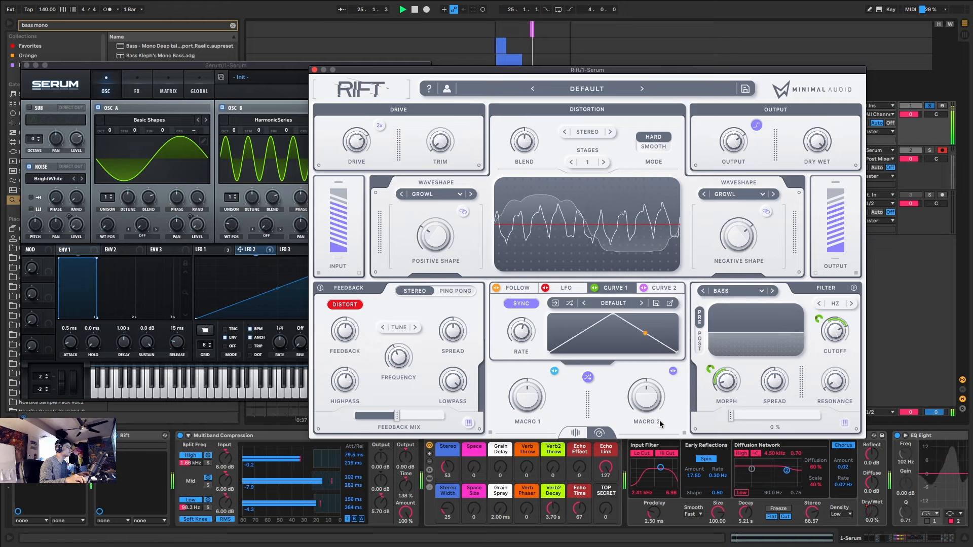
drag(660, 423, 948, 416)
click(321, 288)
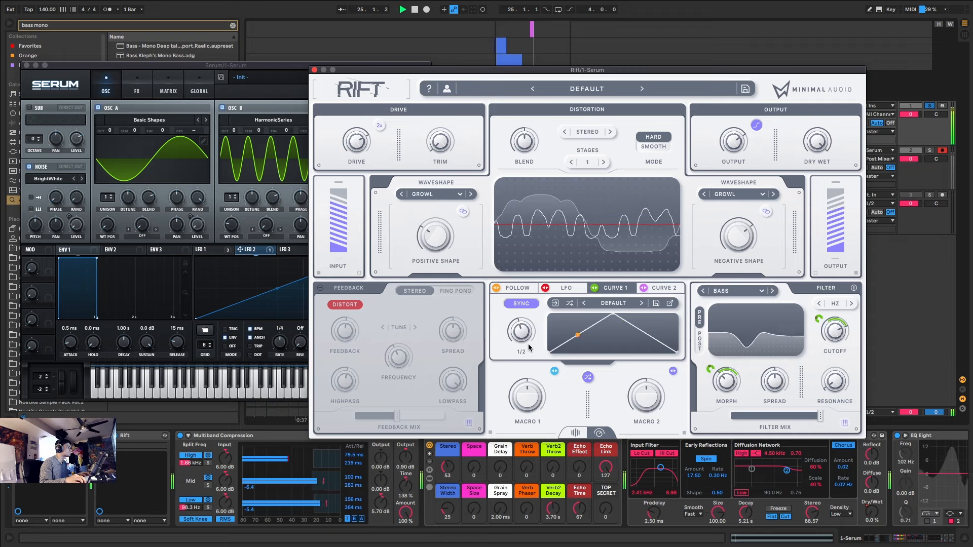
- Shift the peak of Rift's Curve 1 toward its end, and set filter Resonance to 49 % and Cutoff to 737 Hz
drag(612, 324, 645, 314)
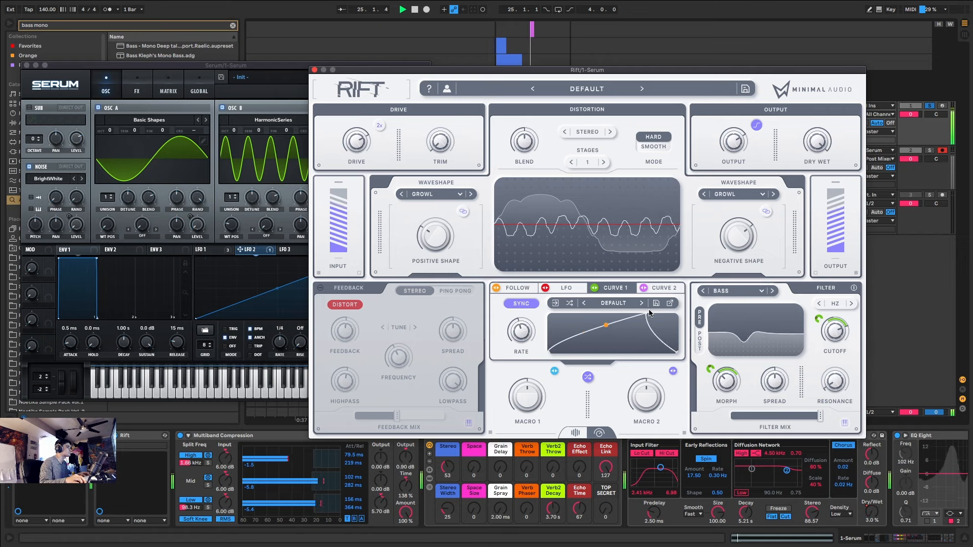
key(space)
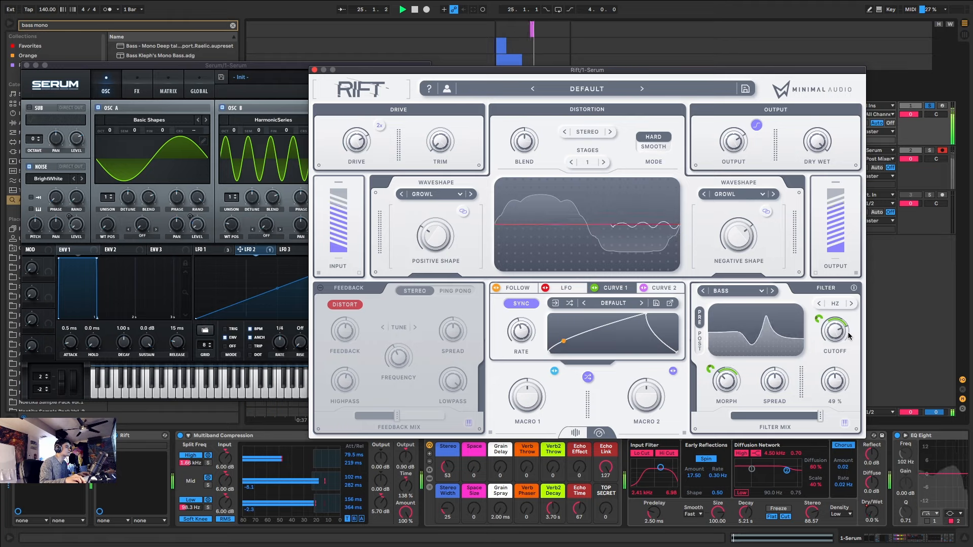
drag(835, 332, 838, 331)
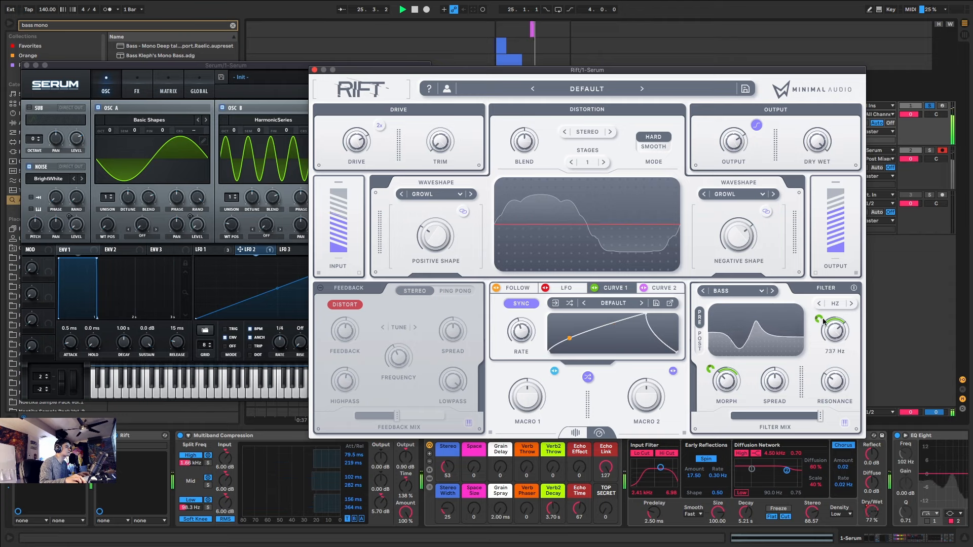
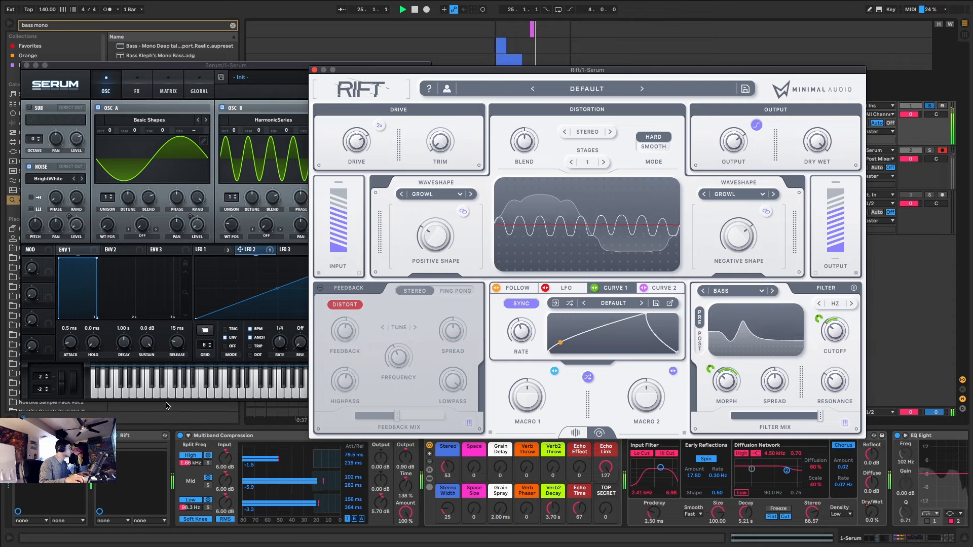
- Audition different wavetable positions for Serum's oscillator B and set its octave to +1
click(236, 215)
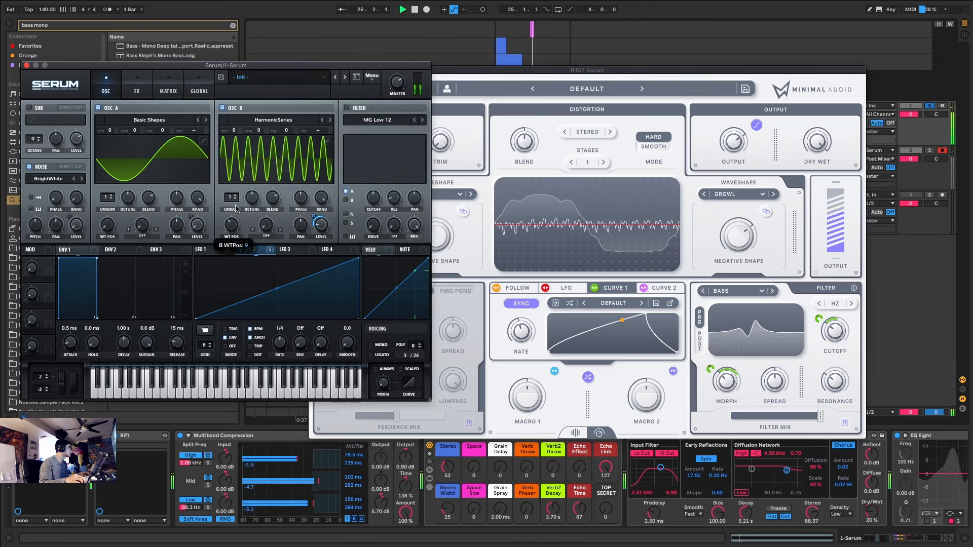
scroll(236, 216, down, 2)
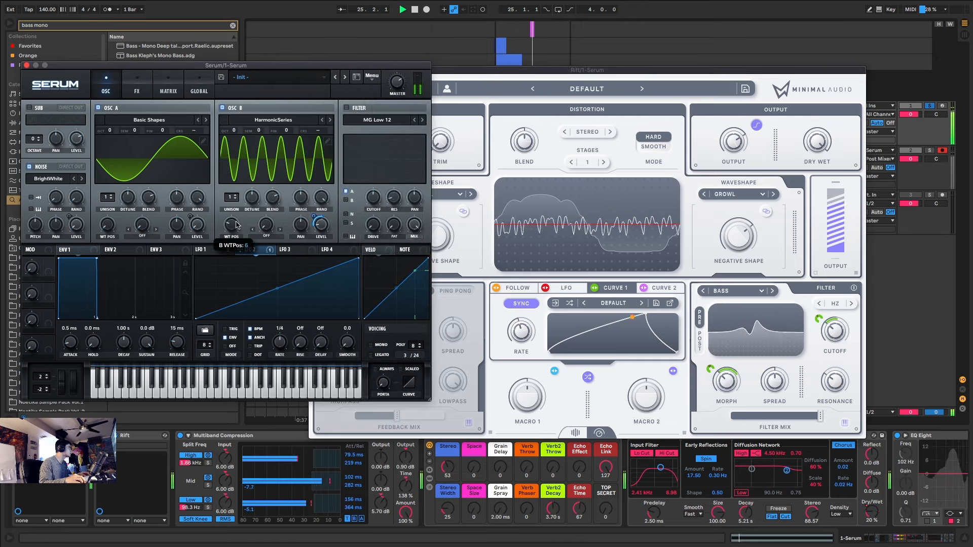
drag(236, 225, 235, 231)
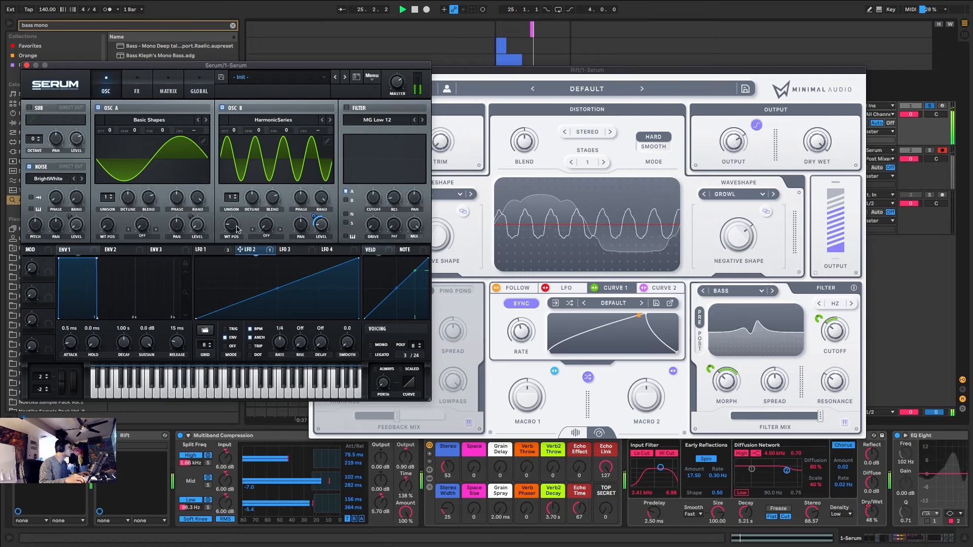
drag(237, 229, 238, 203)
drag(242, 129, 232, 144)
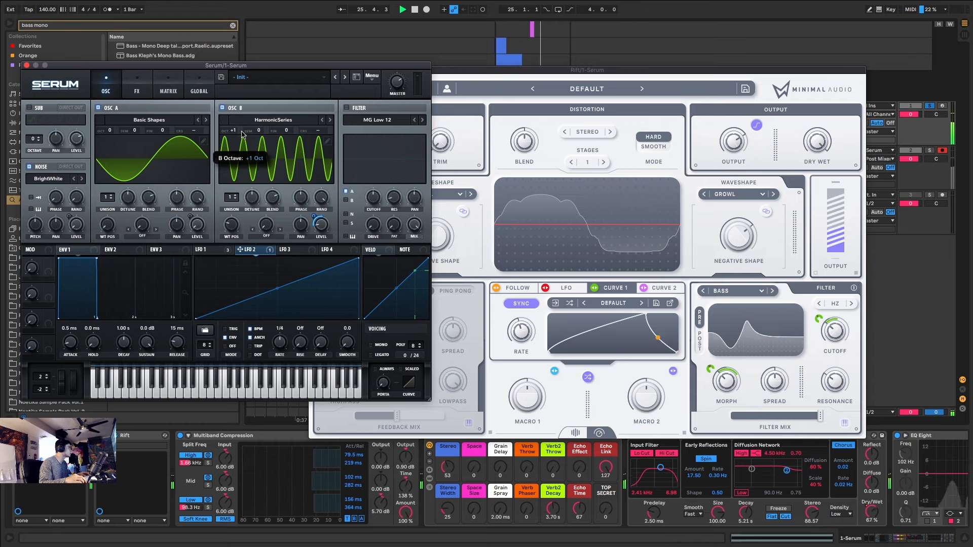
key(space)
- Enable Serum's multiband Compressor effect and adjust its Gain during playback
click(126, 95)
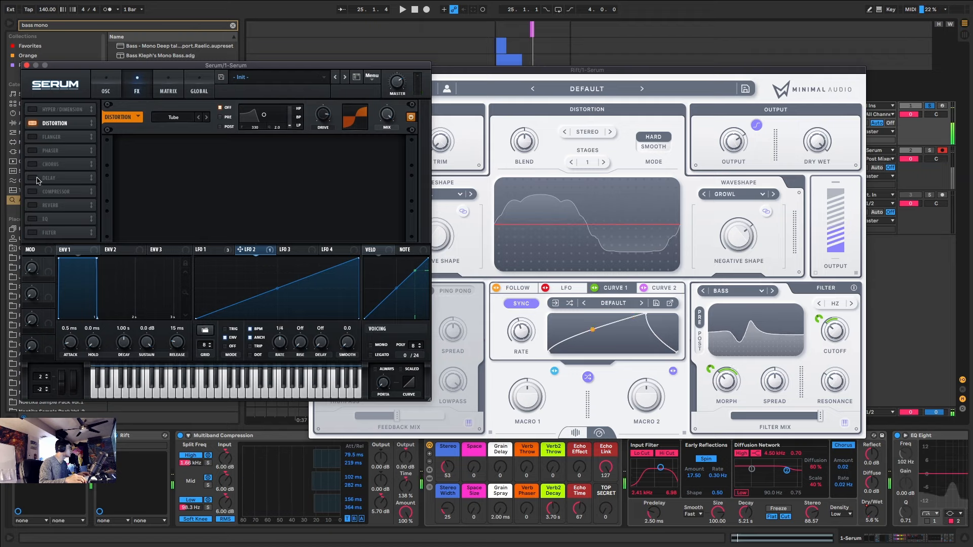
key(space)
click(31, 192)
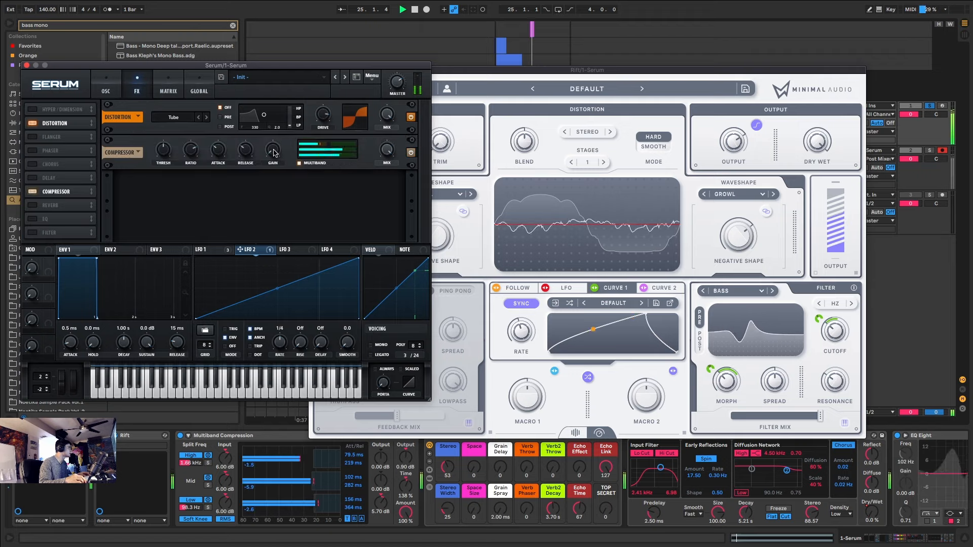
drag(273, 153, 283, 141)
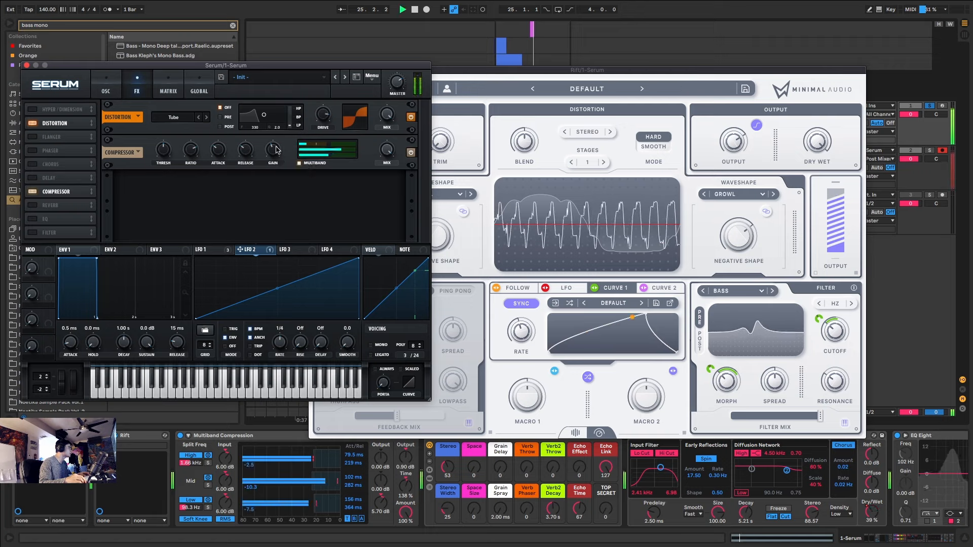
- Set Rift's filter Morph to 29 % and move the Curve 1 peak slightly before the middle
click(737, 385)
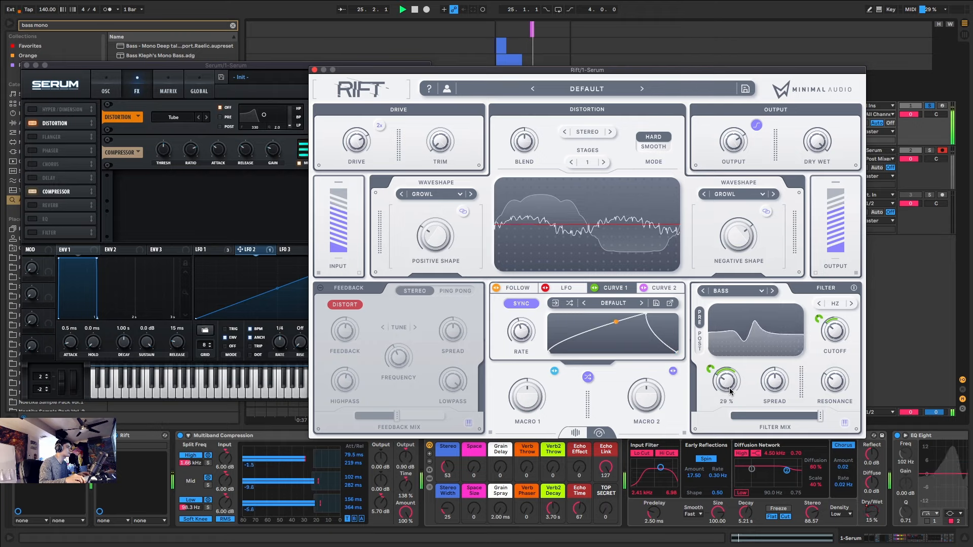
drag(646, 314, 596, 316)
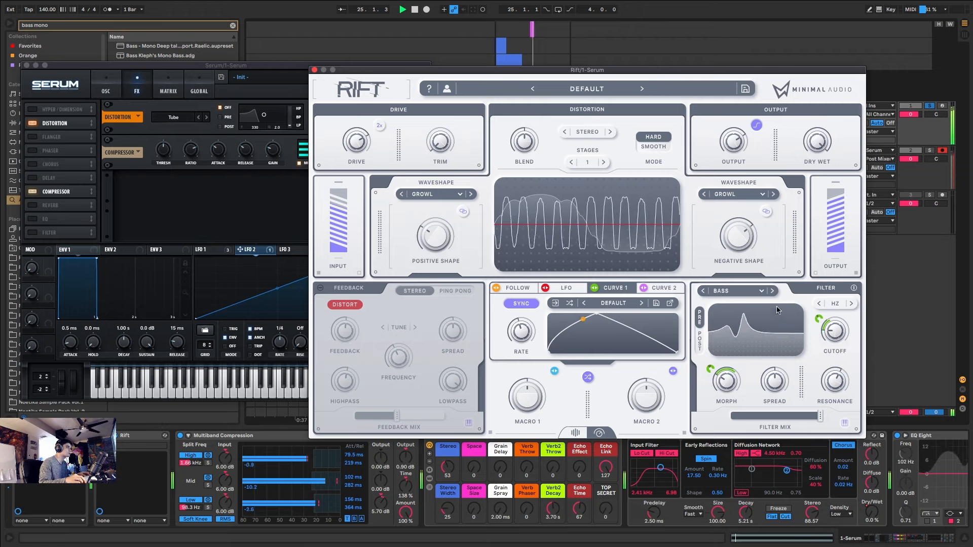
- Try Rift's Scatter filter, switch to Vari Notch, and lower the Cutoff to 56.7 Hz while auditioning
click(772, 291)
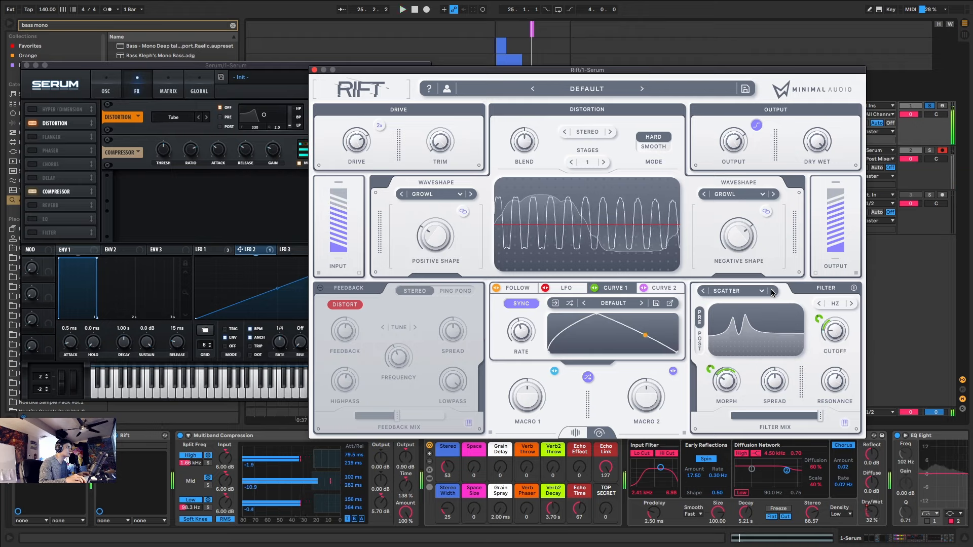
click(772, 290)
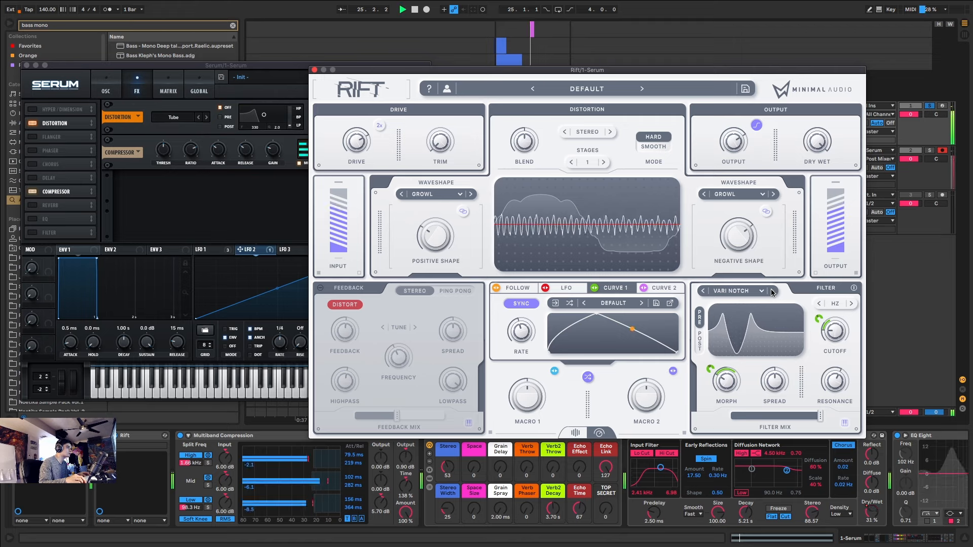
key(space)
key(space)
key(space)
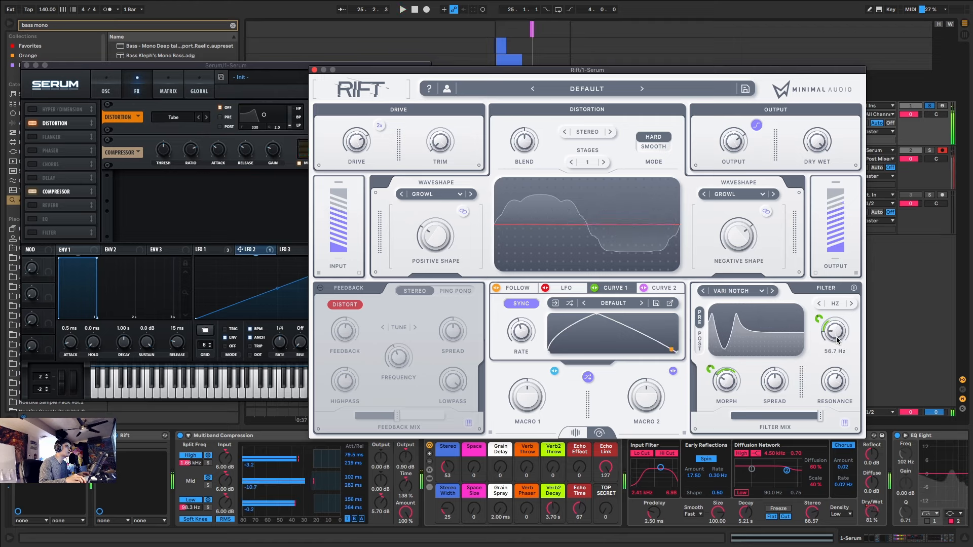
key(space)
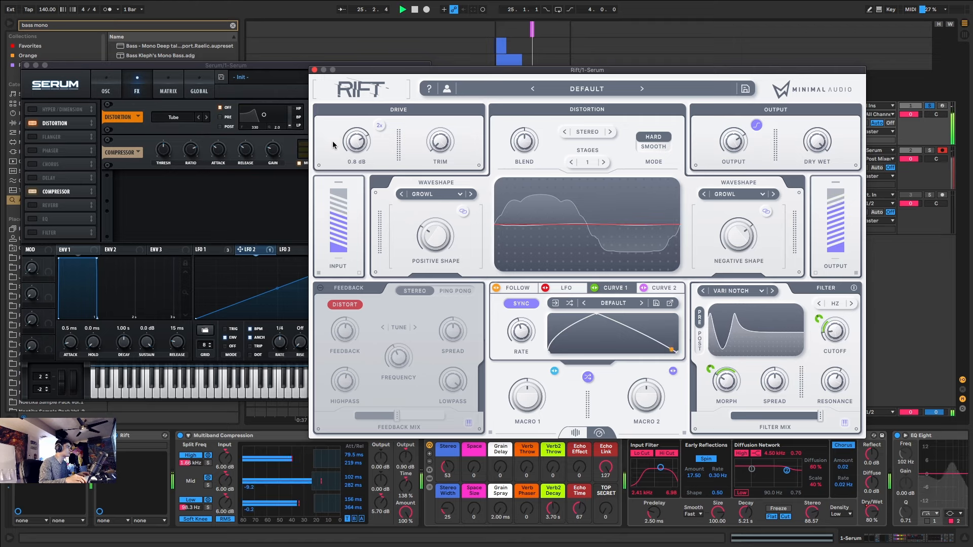
- Close the Rift and Serum windows, turn off the Reverb on the Serum track, and audition the dry bass
click(314, 69)
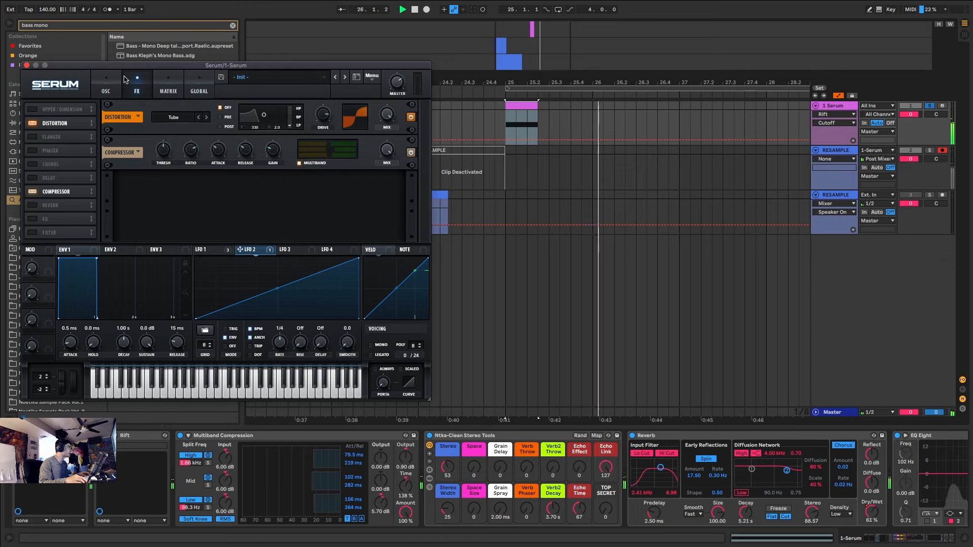
click(28, 66)
key(space)
key(space)
click(632, 436)
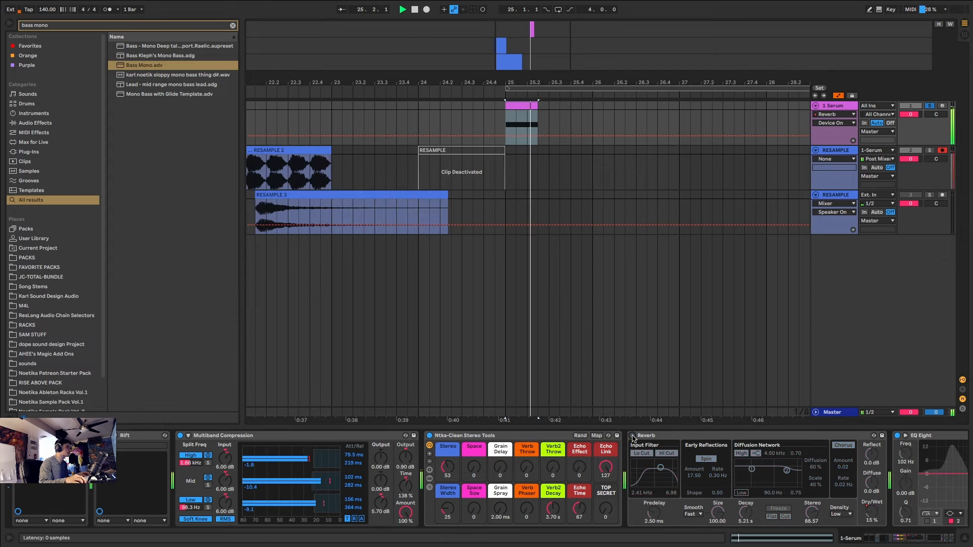
key(space)
key(space)
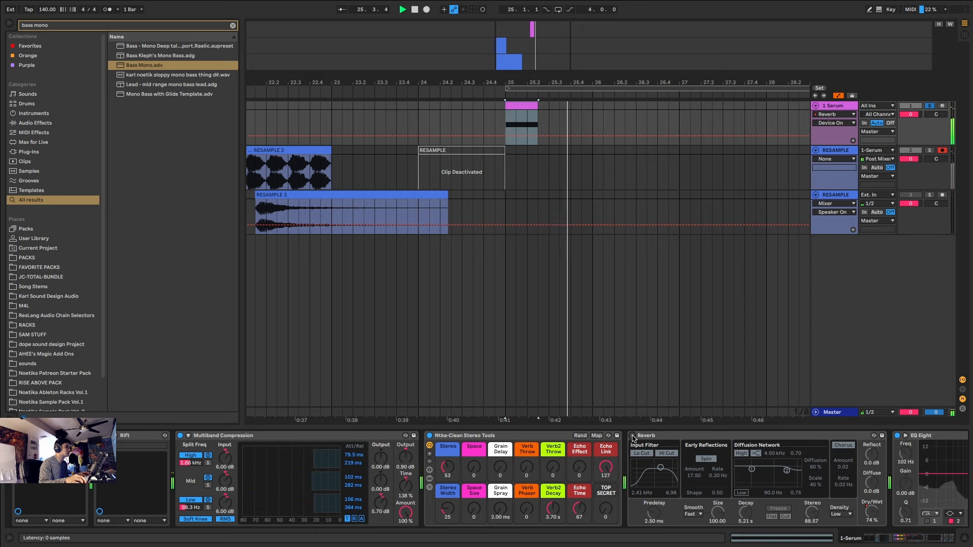
key(space)
key(space)
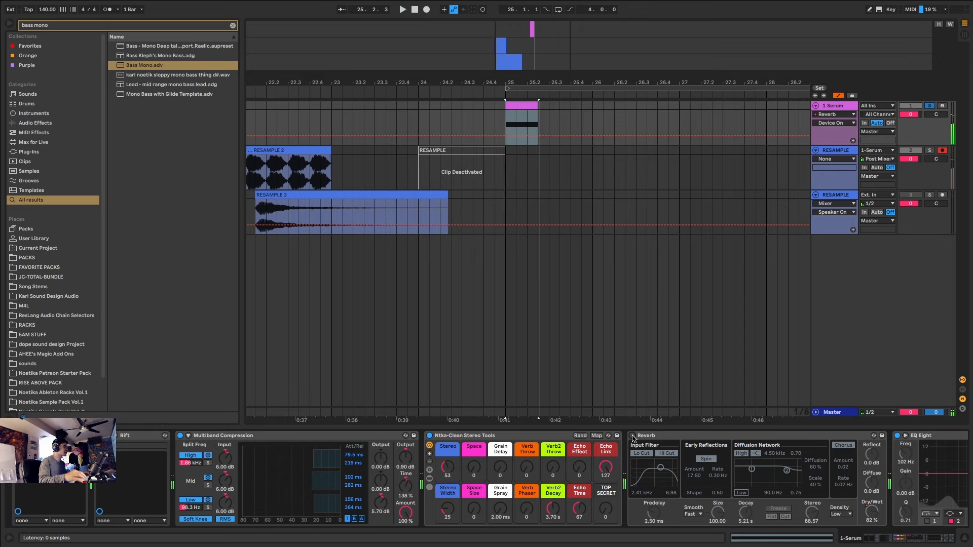
key(space)
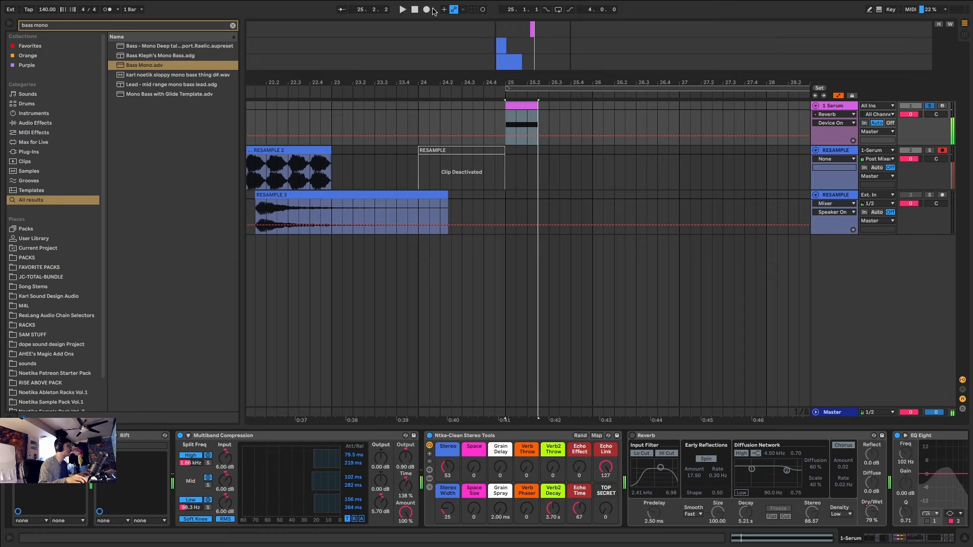
- Record the dry Serum bass onto the armed RESAMPLE track and move the recording to a new track at bar 23
click(427, 9)
key(space)
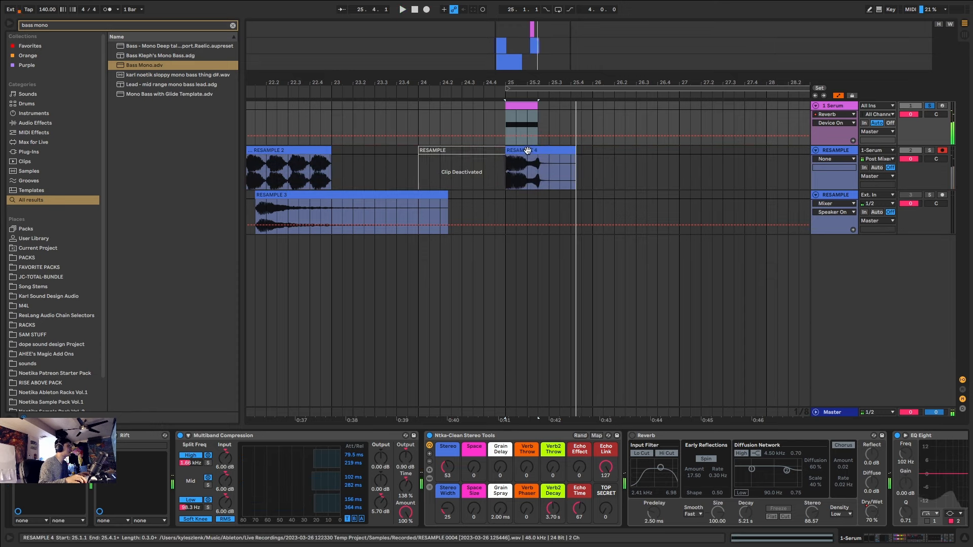
drag(530, 192, 361, 277)
- Turn the Reverb back on and record another resample of the Serum clip from bar 25 past bar 27, including its tail
click(525, 105)
key(space)
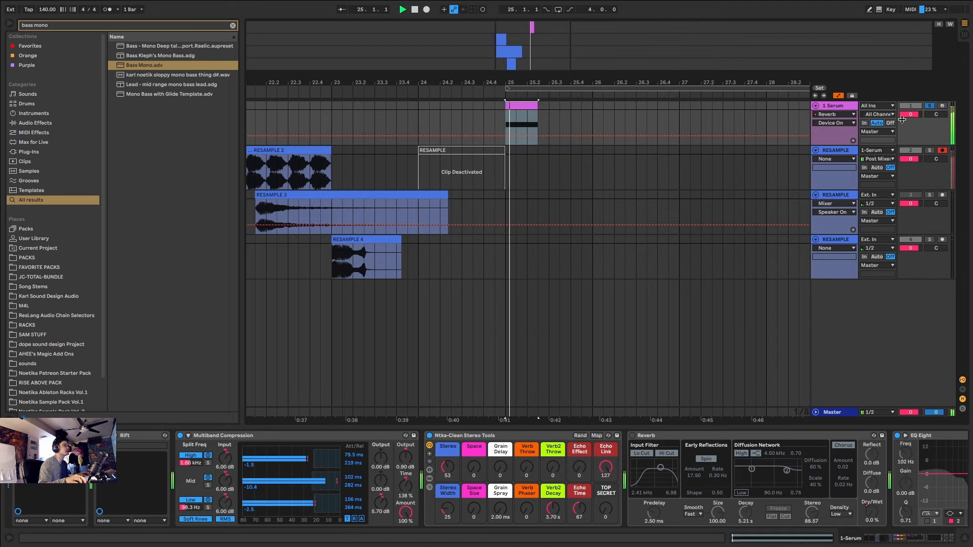
click(632, 436)
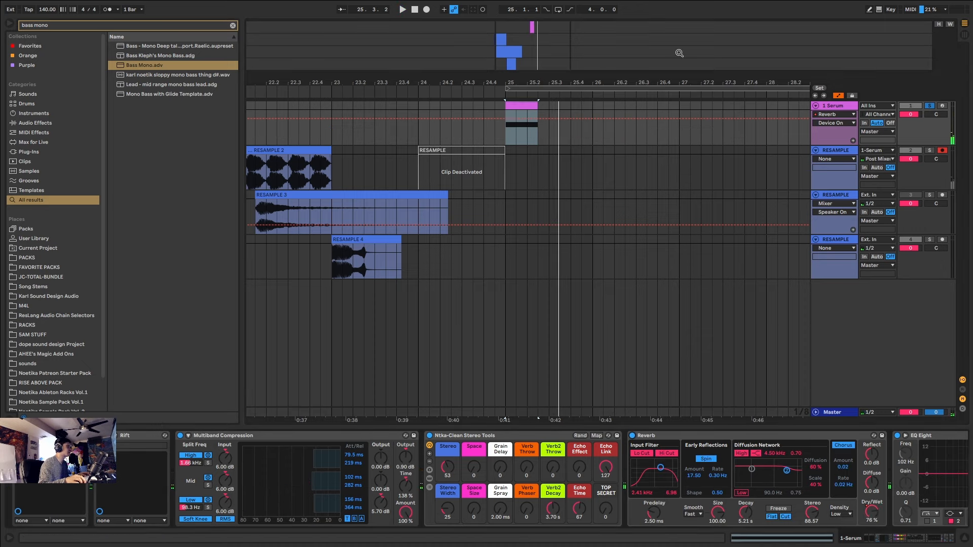
click(425, 9)
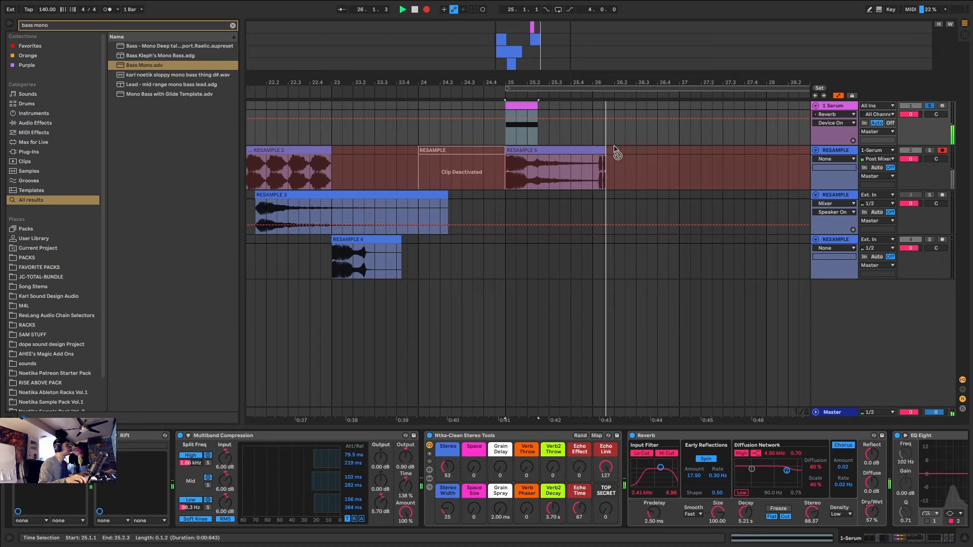
key(space)
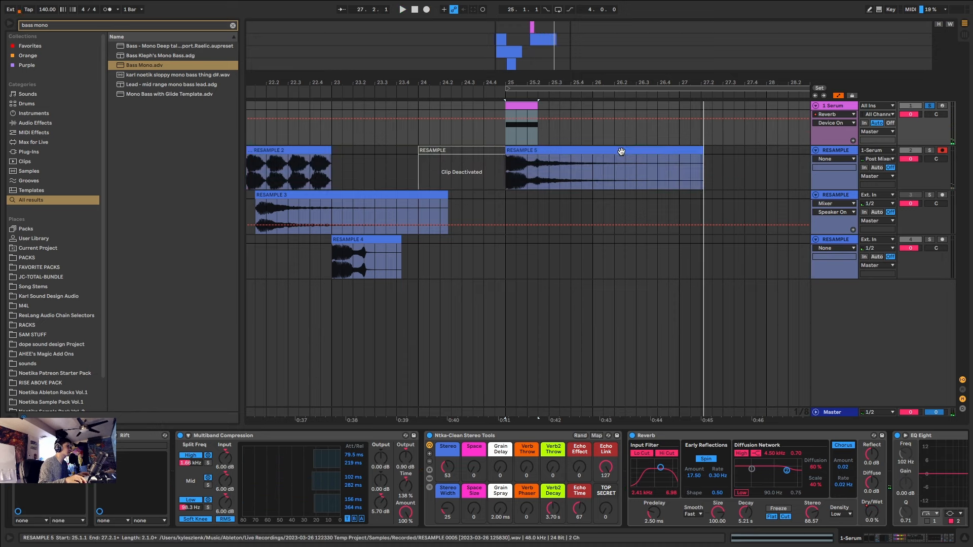
- Move the reverb resample from bar 25 to a new track near bar 22 and audition the Serum clip
drag(621, 151, 373, 304)
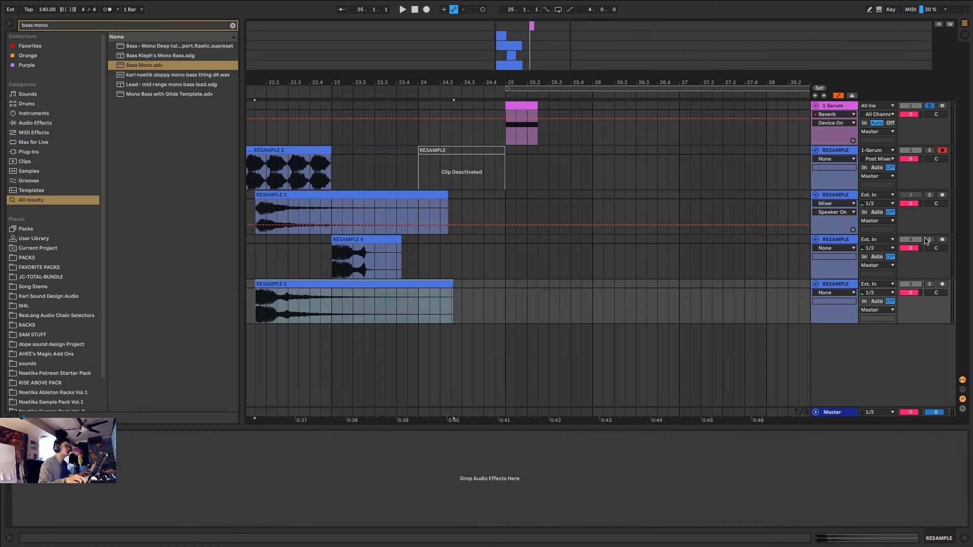
click(530, 107)
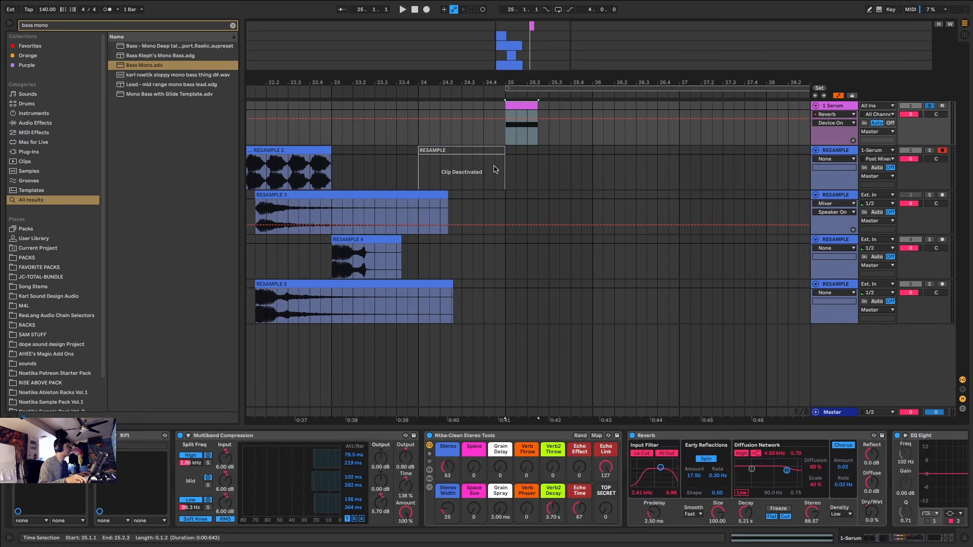
drag(508, 35, 517, 59)
key(space)
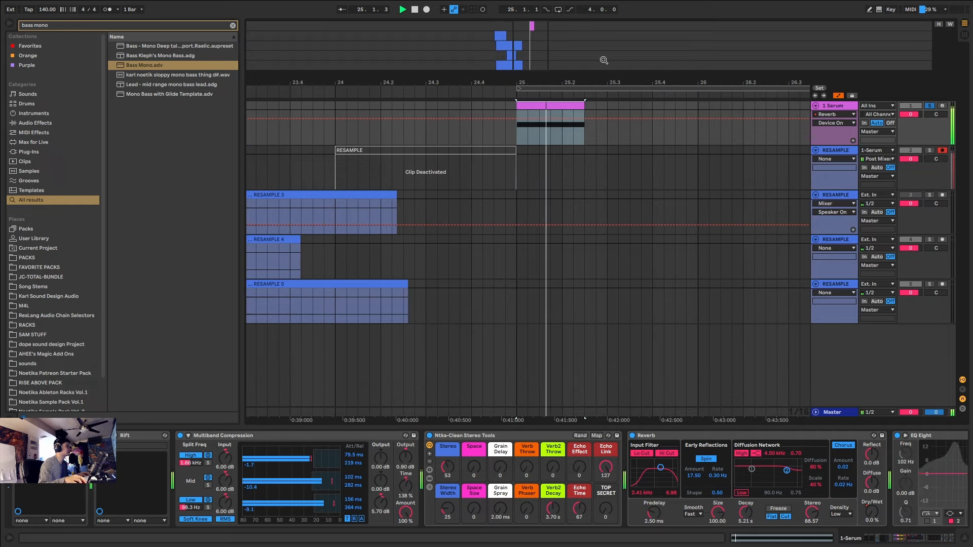
key(space)
- Open Serum, raise oscillator B's octave to +1, and lower its wavetable position while auditioning
click(33, 436)
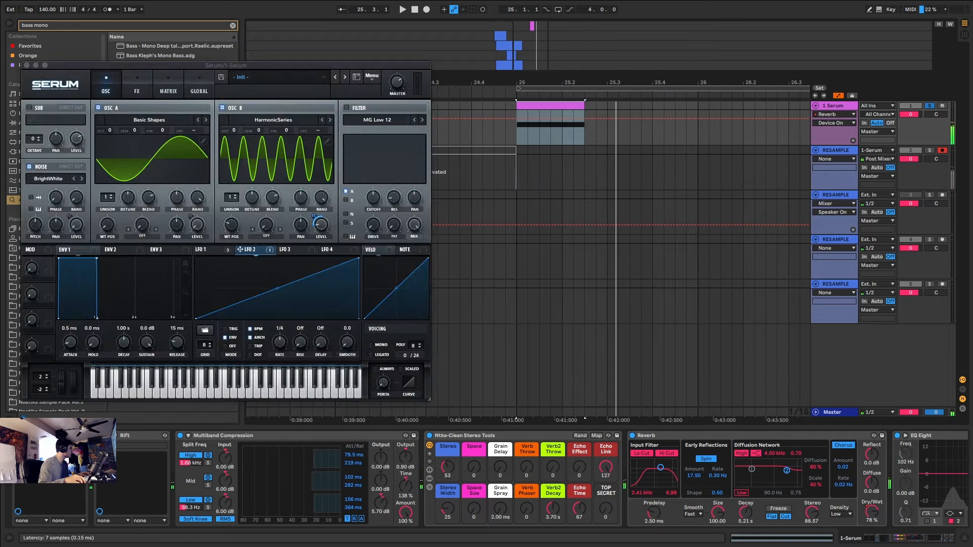
drag(239, 131, 239, 125)
key(space)
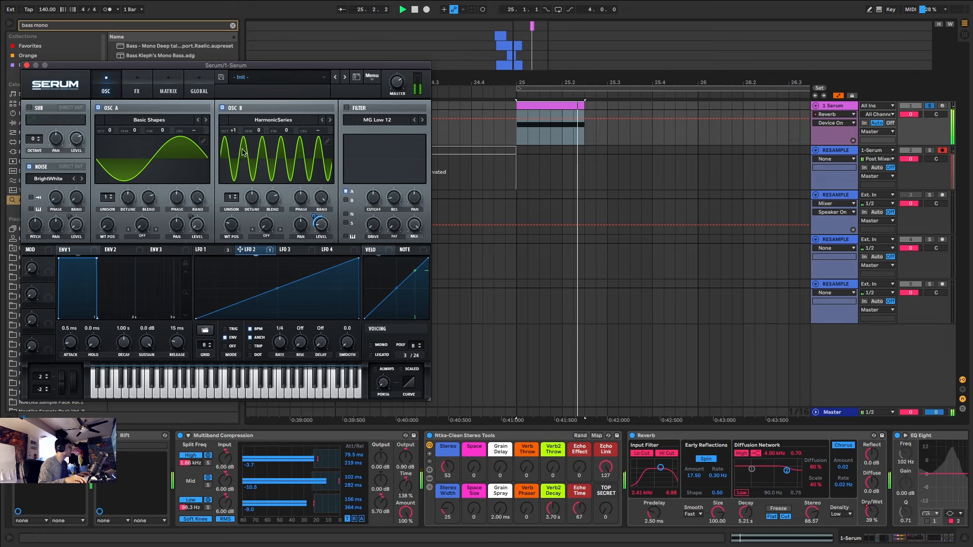
drag(231, 226, 234, 247)
key(space)
key(space)
- Set oscillator B's octave to 0 and raise its wavetable position slightly while auditioning
drag(235, 131, 234, 139)
key(space)
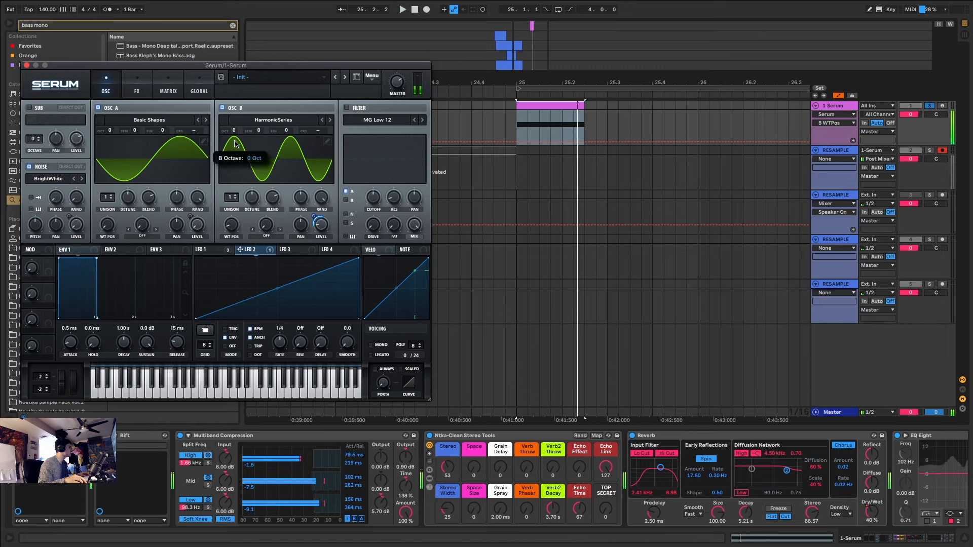
key(space)
key(space)
drag(233, 224, 236, 223)
key(space)
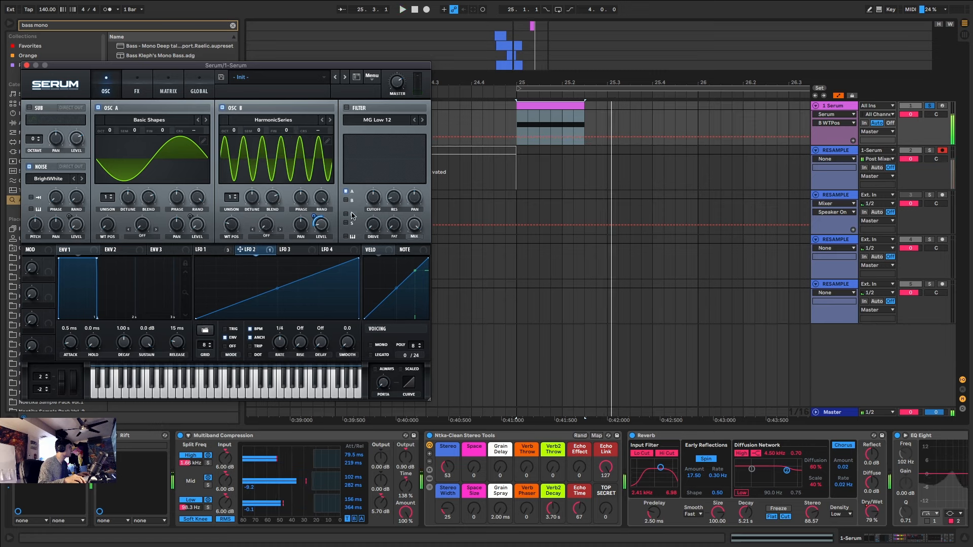
- Move LFO 2's peak to the centre of its shape and set its modulation of oscillator B's level to 66
drag(322, 224, 325, 226)
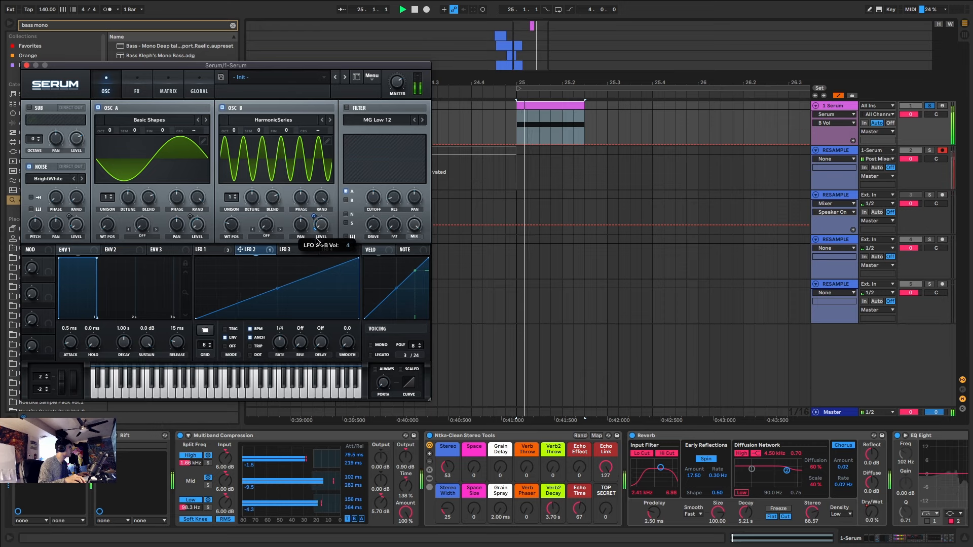
drag(316, 245, 328, 215)
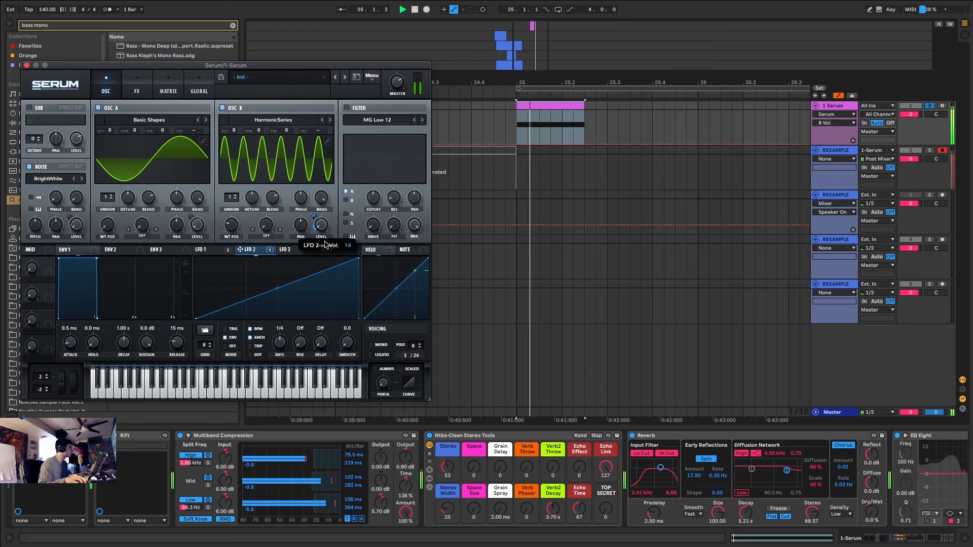
drag(355, 259, 275, 258)
drag(313, 217, 321, 201)
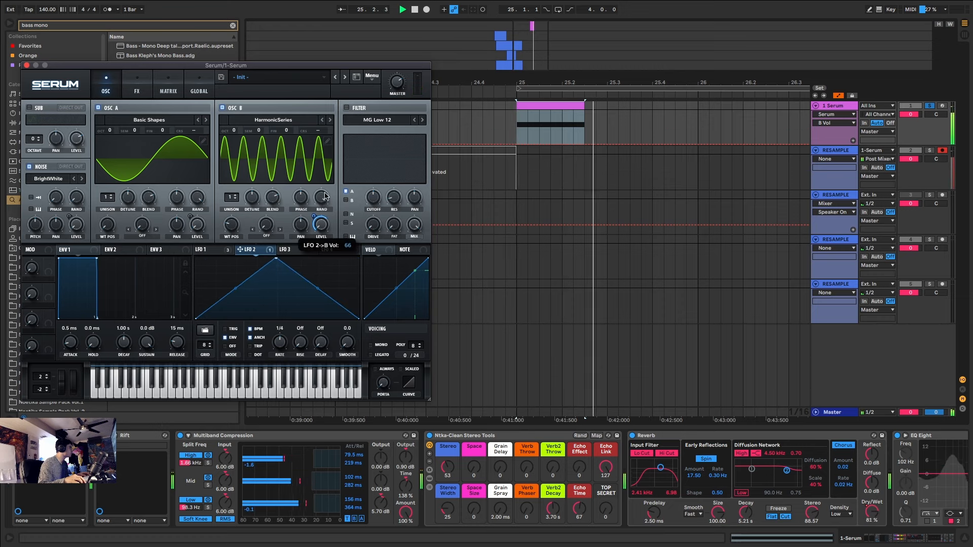
key(space)
key(space)
key(space)
key(space)
- Shift LFO 1's peak earlier to about a quarter of its cycle and set oscillator B's octave to +1
click(212, 250)
key(space)
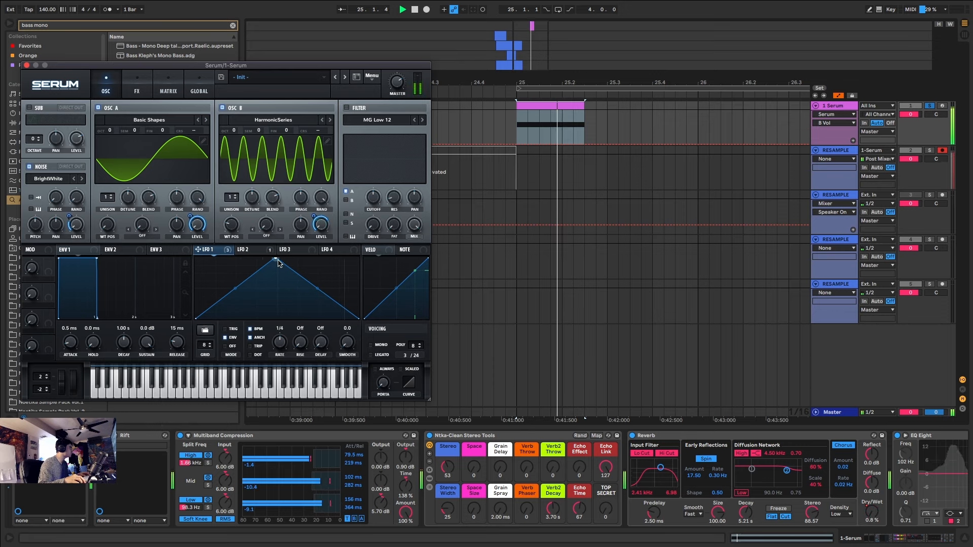
drag(278, 263, 232, 246)
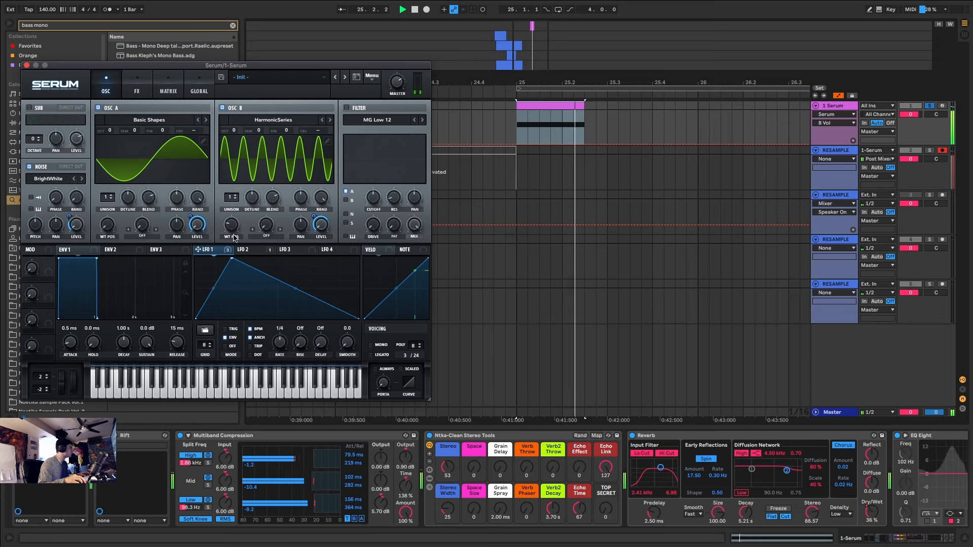
drag(232, 133, 237, 124)
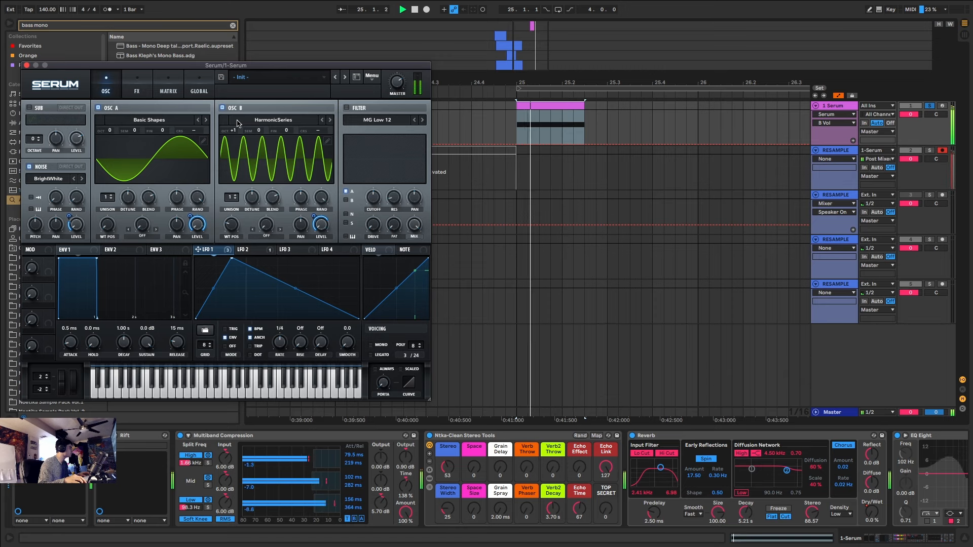
key(space)
- Open Rift and adjust the filter's Morph and Cutoff while auditioning the bass
click(114, 436)
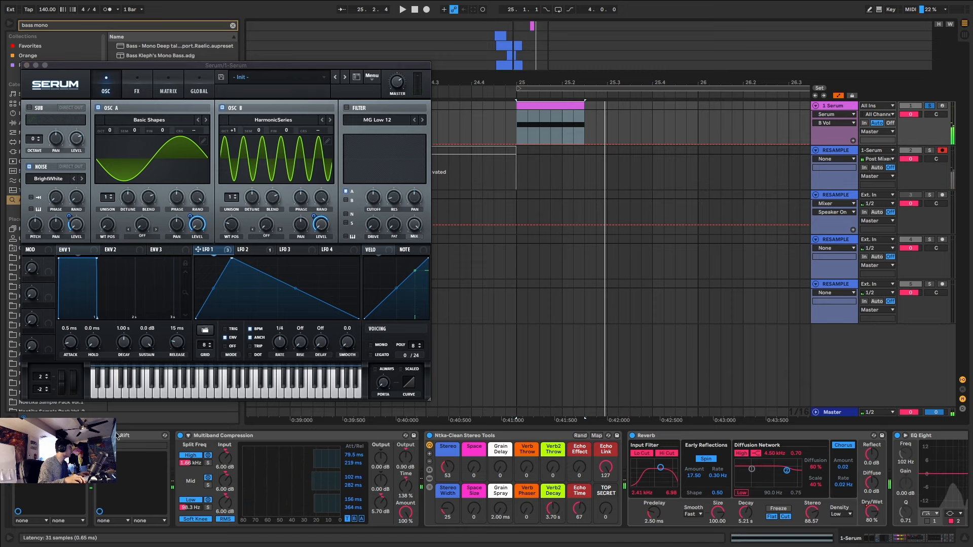
key(space)
drag(726, 388, 744, 343)
key(space)
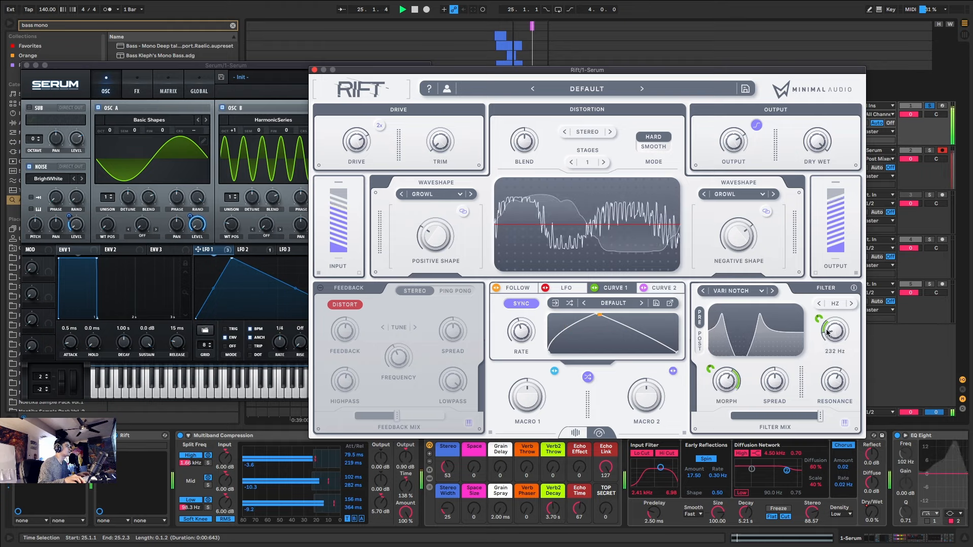
key(space)
key(space)
drag(833, 341, 837, 333)
- Try Rift's Low Vowel and Flutter filters, settle on LP Phaser, and close the Rift window
click(772, 291)
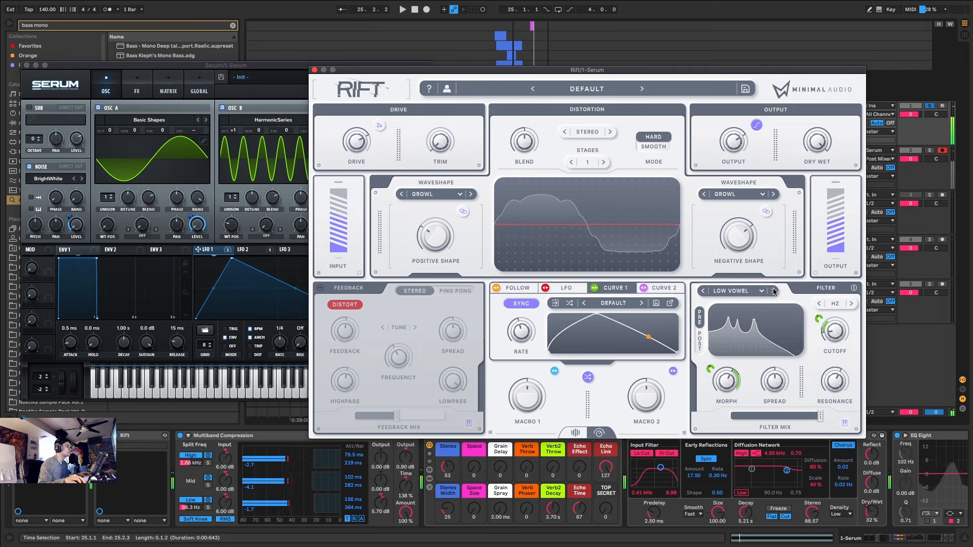
click(774, 291)
click(773, 291)
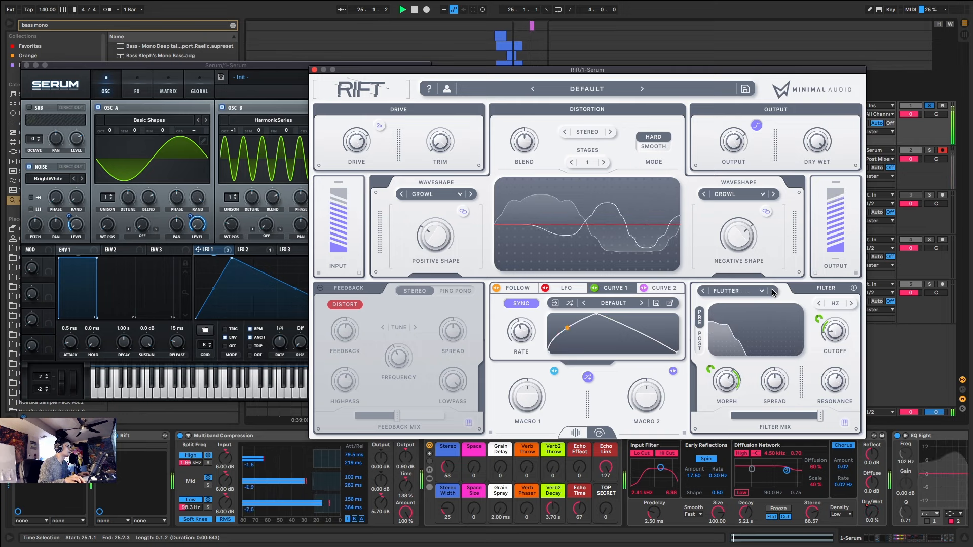
click(704, 292)
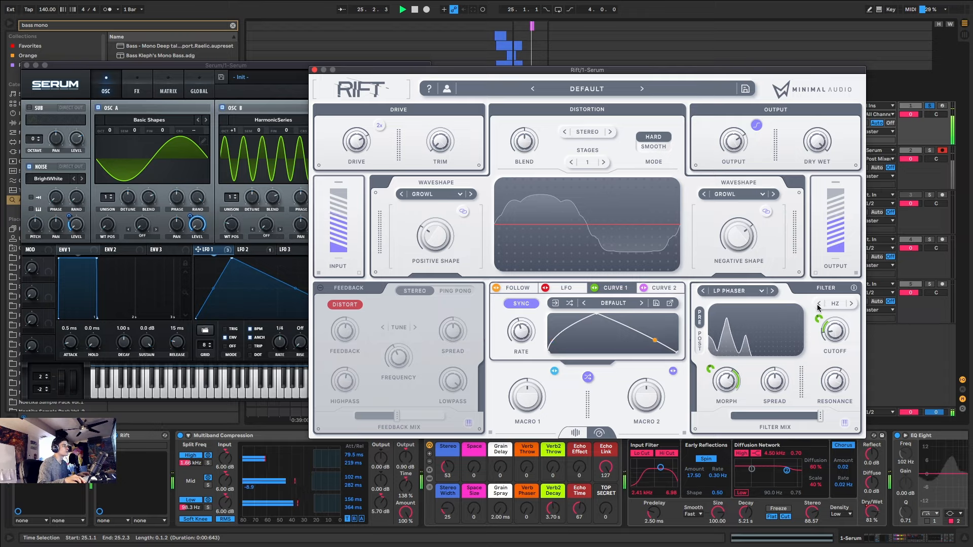
click(315, 70)
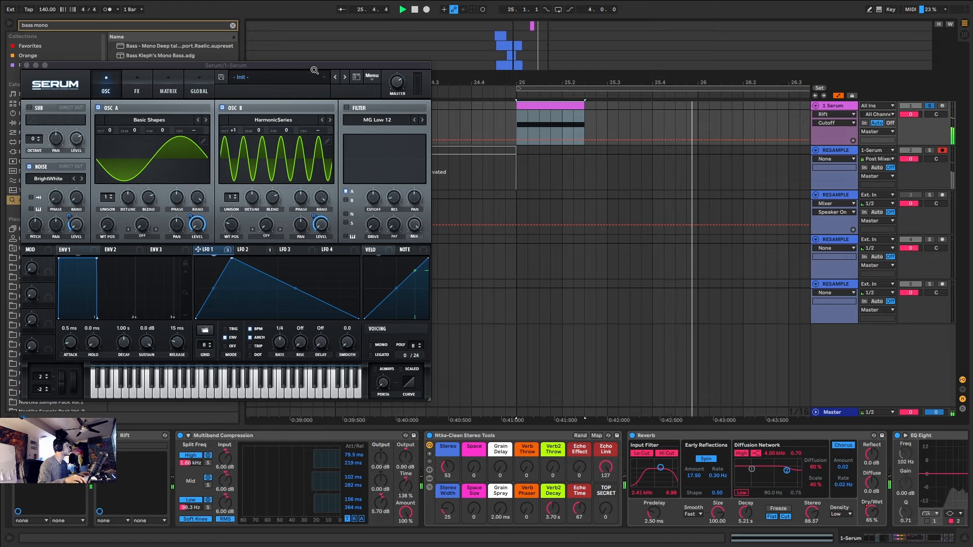
key(space)
key(space)
key(space)
- Search the browser for "disper" and insert Disperser between Multiband Compression and Ntka-Clean Stereo Tools
key(super+f)
text(disper)
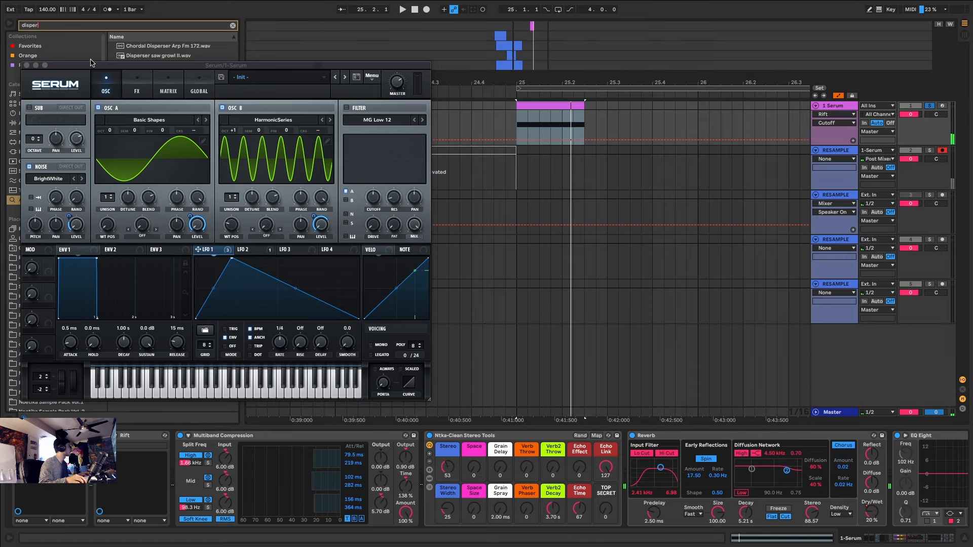
drag(142, 62, 513, 49)
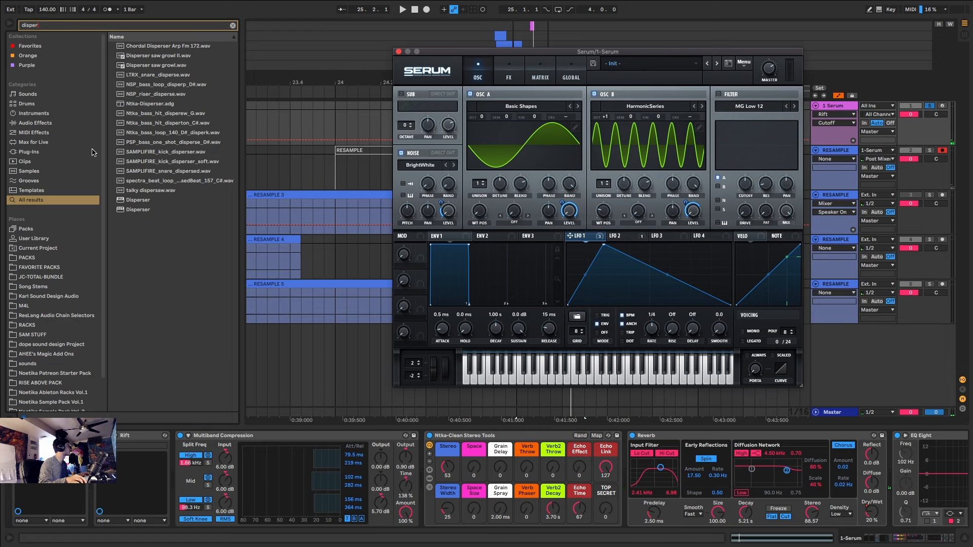
drag(133, 207, 427, 476)
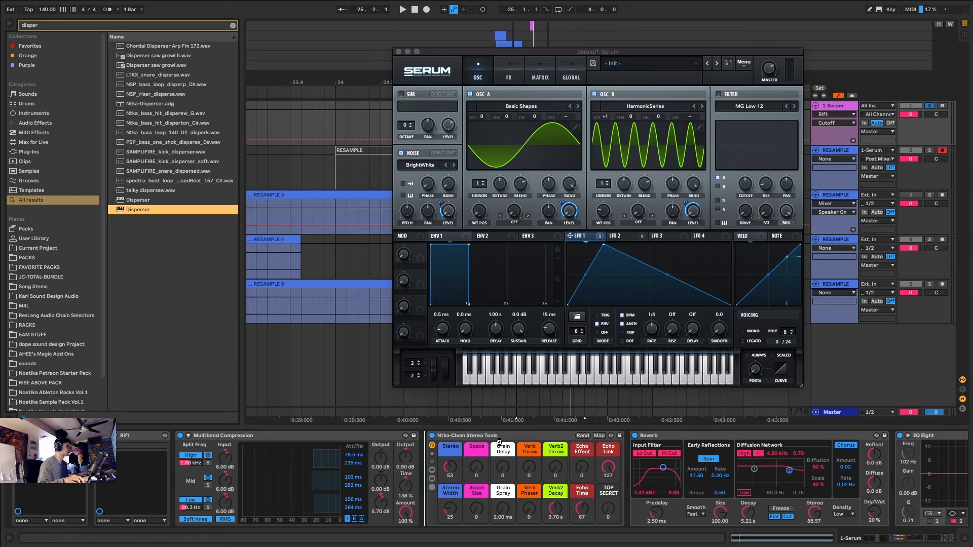
- Try sweeping Disperser's Frequency up to 1.69 kHz while auditioning, and undo the sweep
key(space)
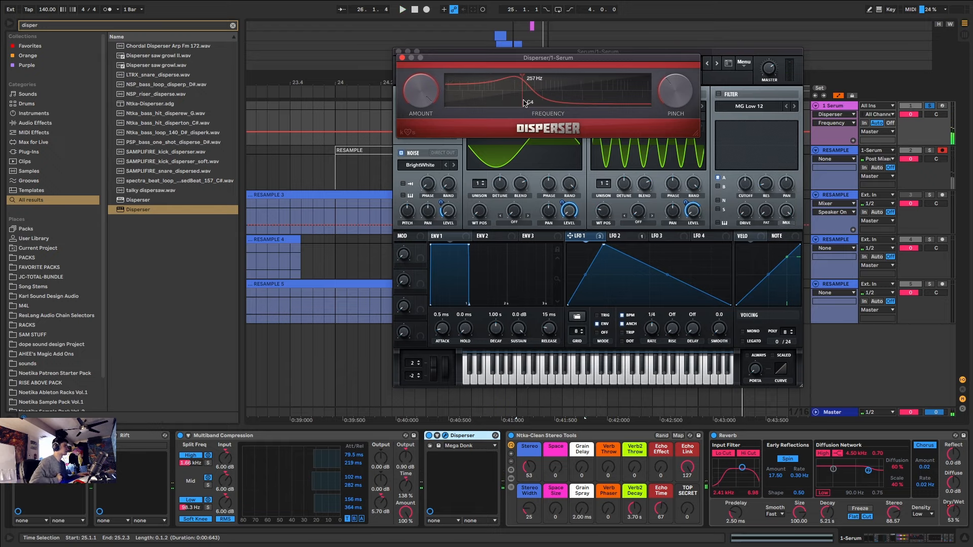
key(space)
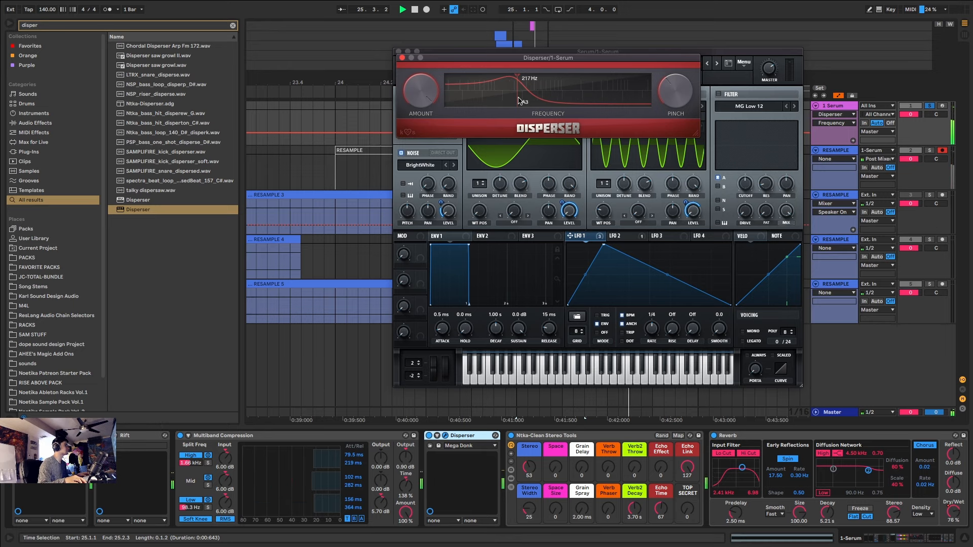
drag(519, 100, 579, 101)
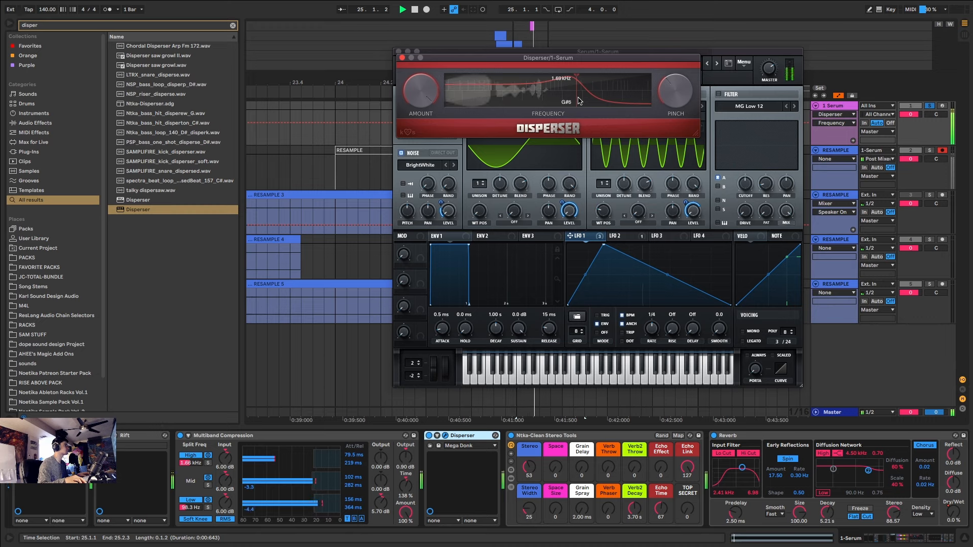
key(super+z)
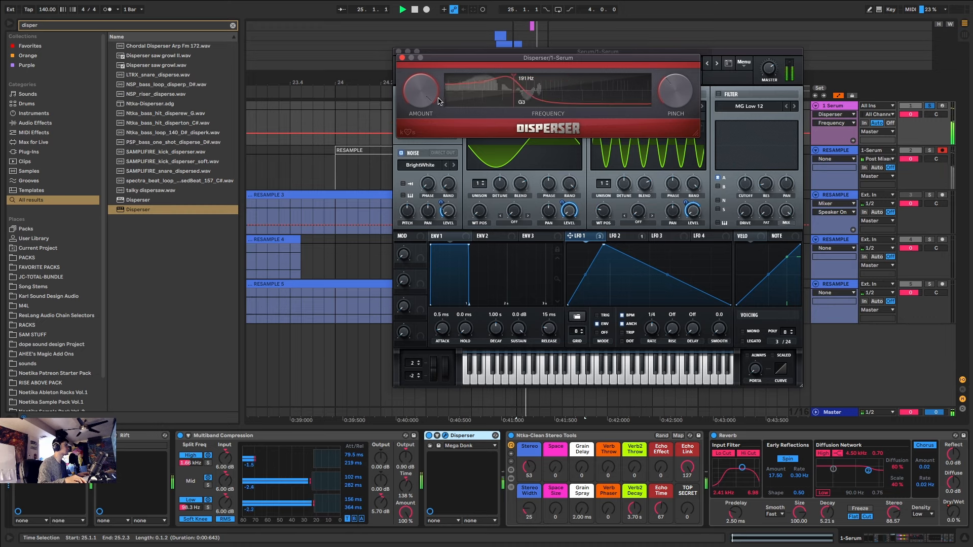
- Close the Disperser and Serum windows and move Disperser ahead of Multiband Compression in the chain
click(401, 58)
click(399, 51)
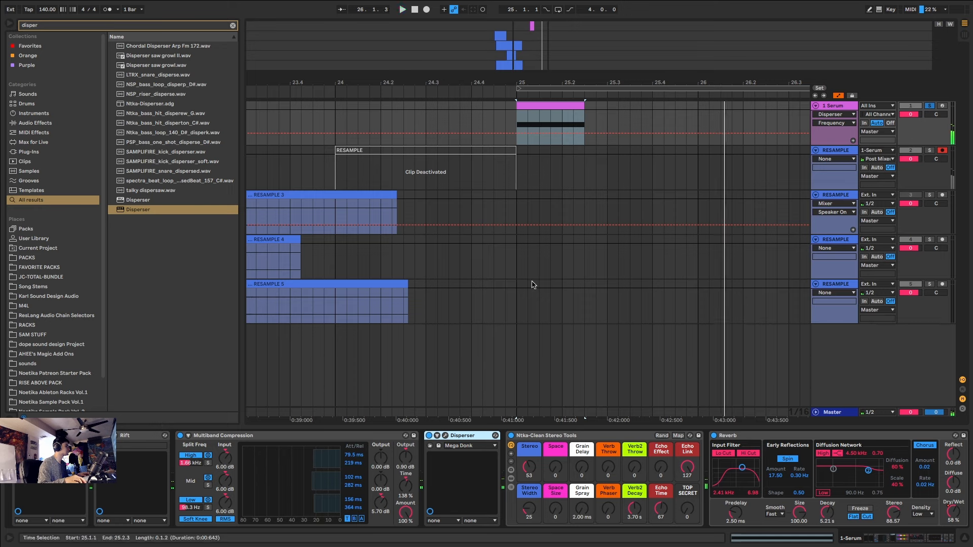
drag(471, 437, 142, 438)
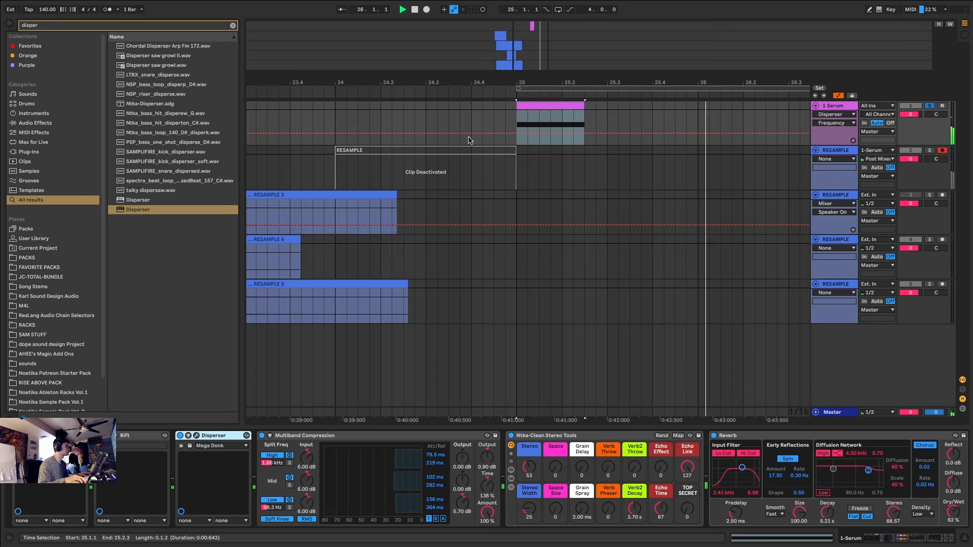
- Record the Serum clip with the Reverb on from bar 25 to just past bar 27 and move the recording to a new track in bar 20
click(713, 436)
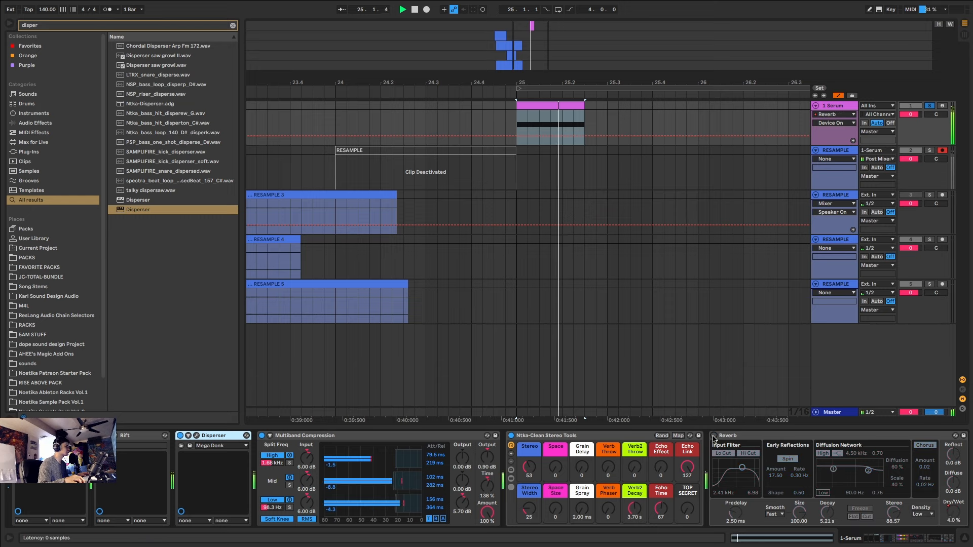
click(713, 436)
click(427, 10)
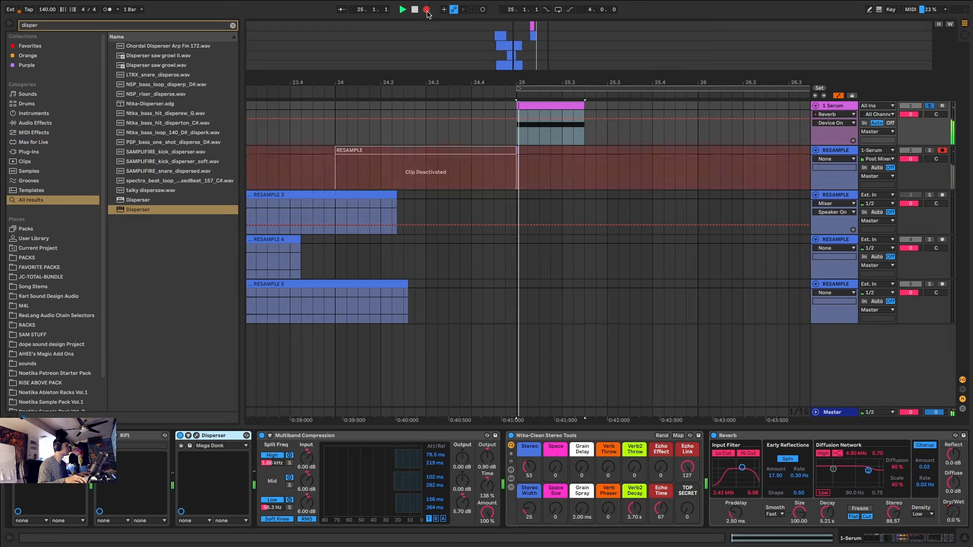
scroll(512, 180, down, 5)
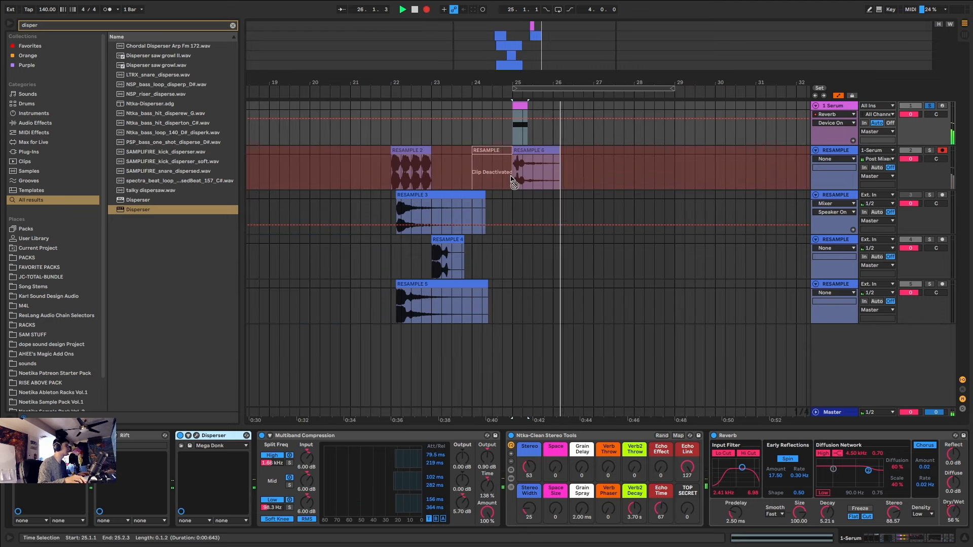
key(space)
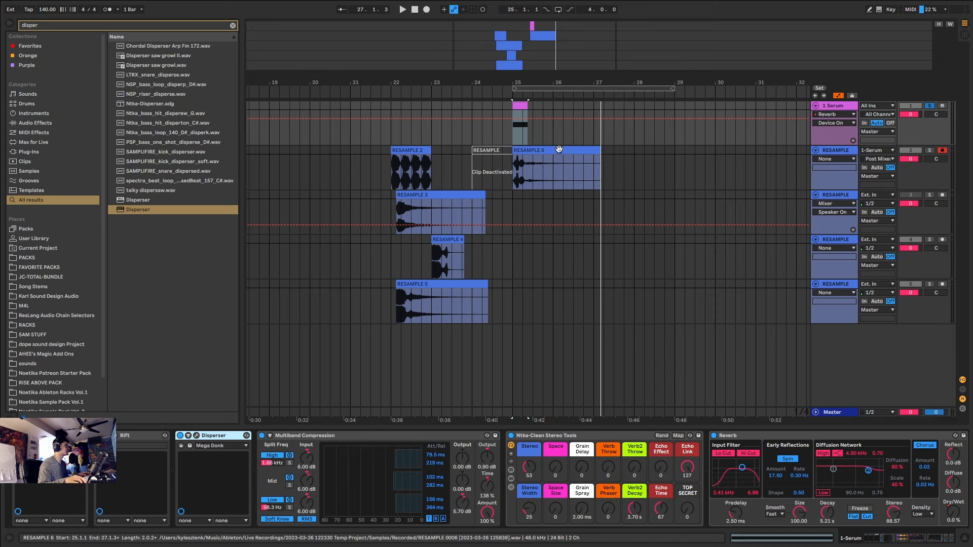
drag(558, 150, 358, 336)
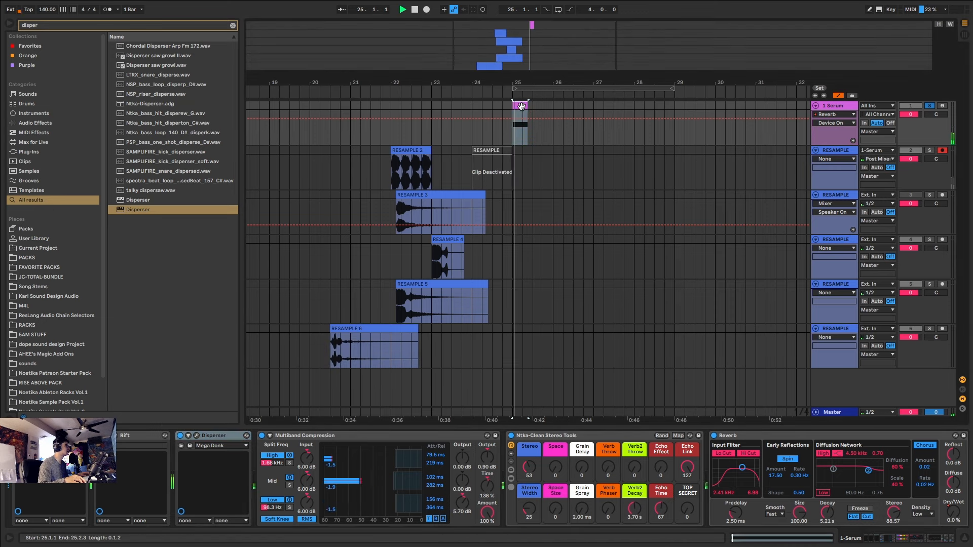
- Open Rift and audition its filter with the type changed from LP Phaser to Snarl
key(space)
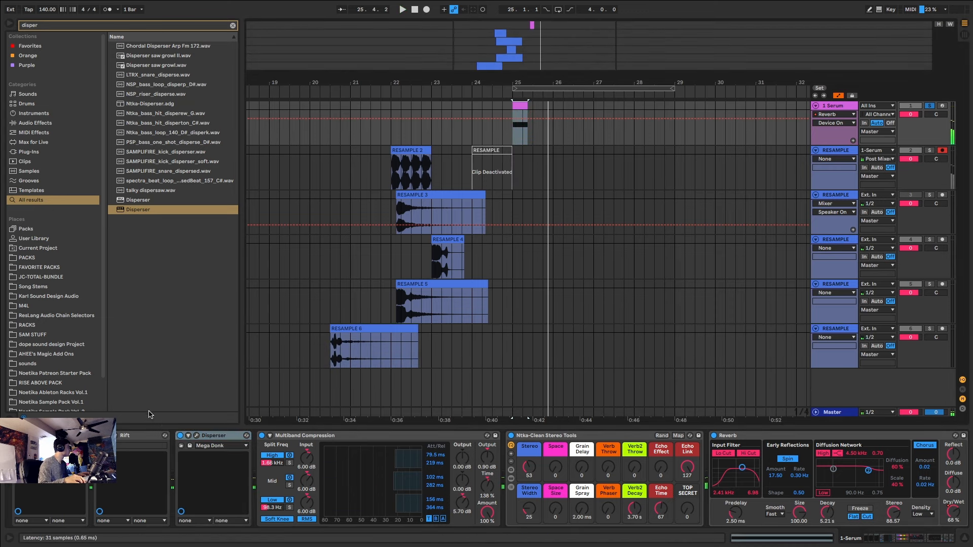
click(114, 435)
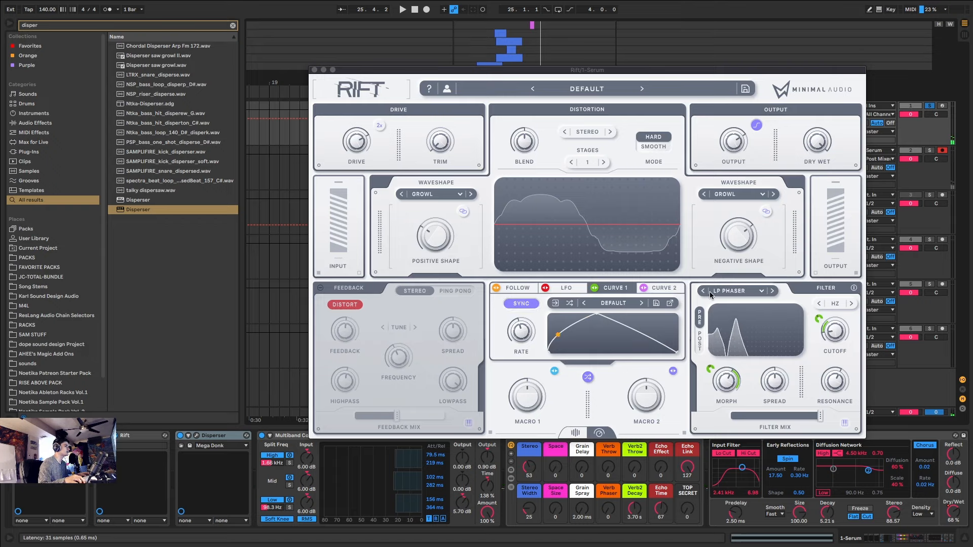
click(772, 291)
click(772, 291)
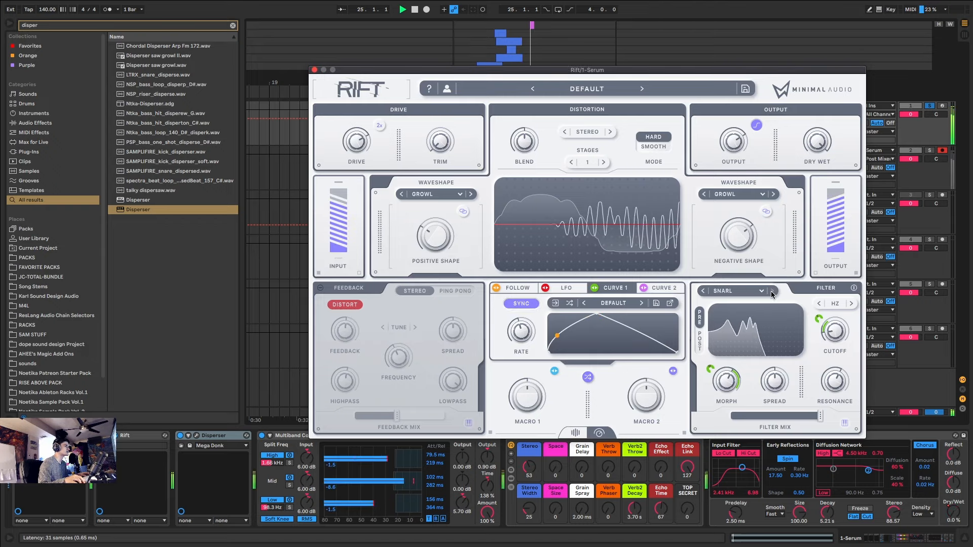
- Switch Rift's filter to the Classic type from the Morph category and adjust its Morph amount while auditioning
click(734, 291)
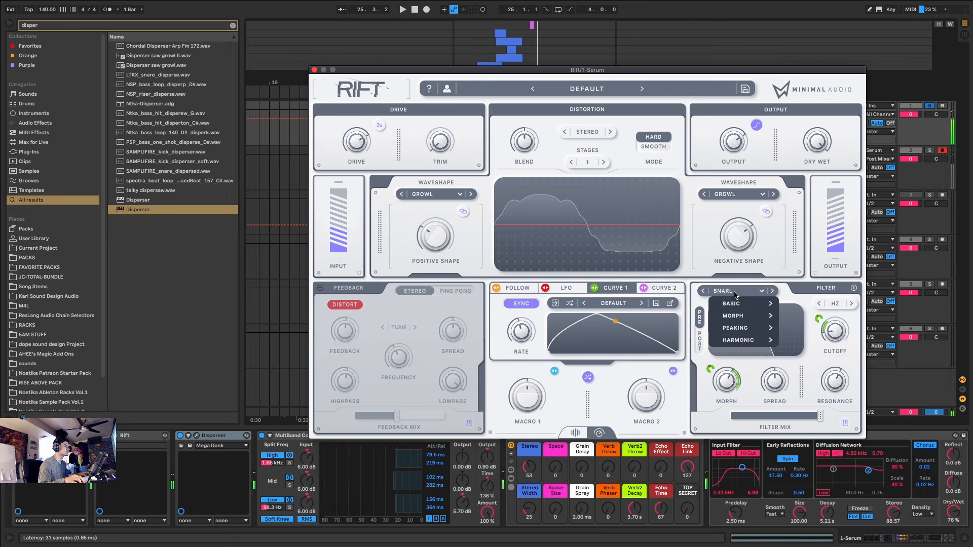
mouse_move(744, 303)
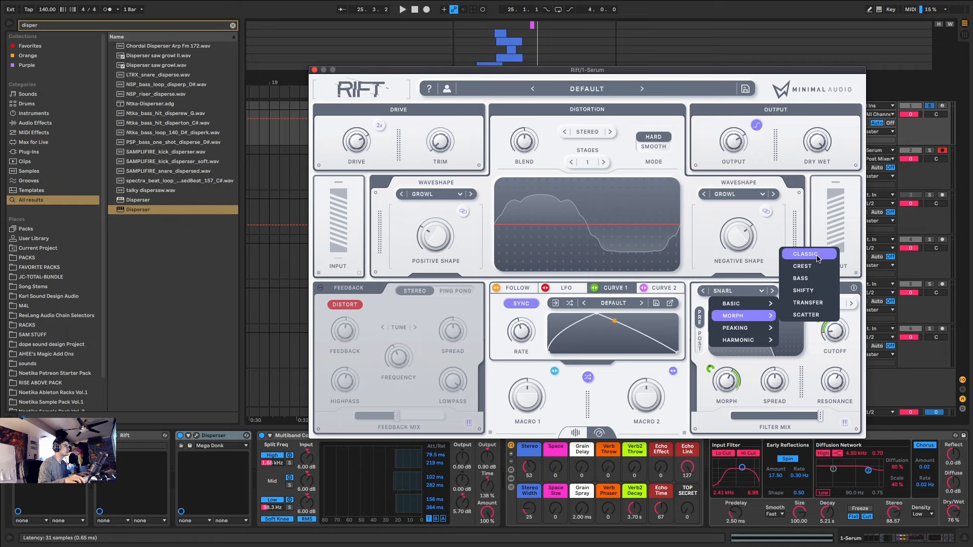
click(817, 258)
key(space)
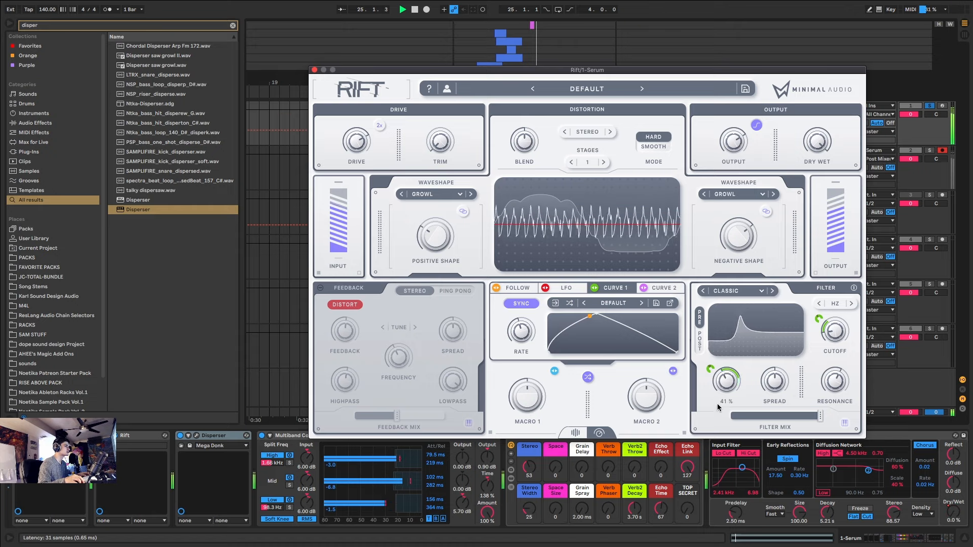
drag(716, 406, 739, 356)
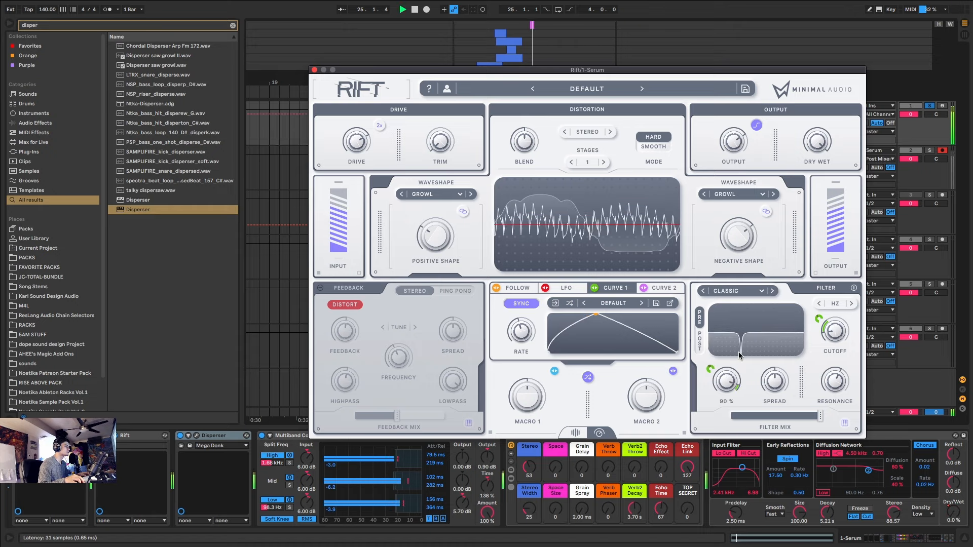
- Change Rift's filter type to Bass and adjust the filter Cutoff while auditioning
click(771, 291)
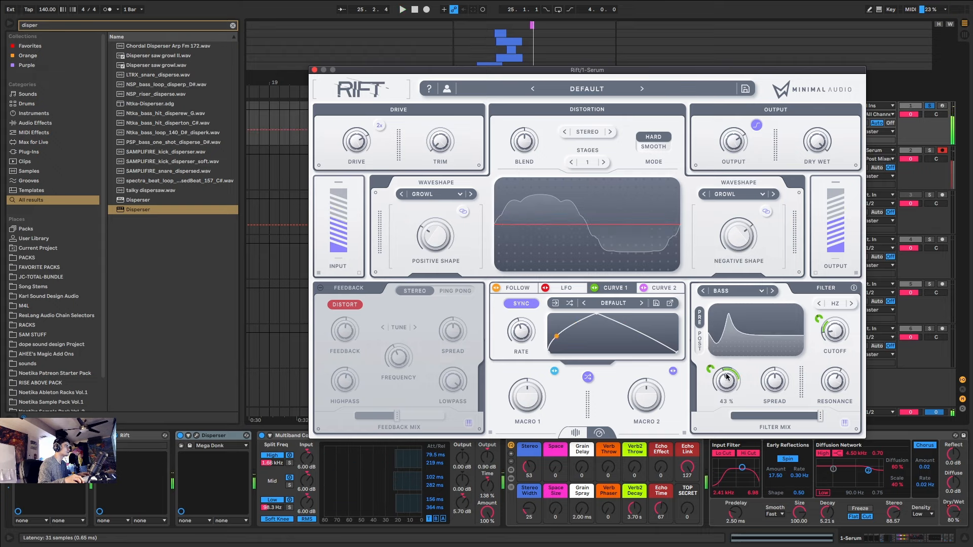
key(space)
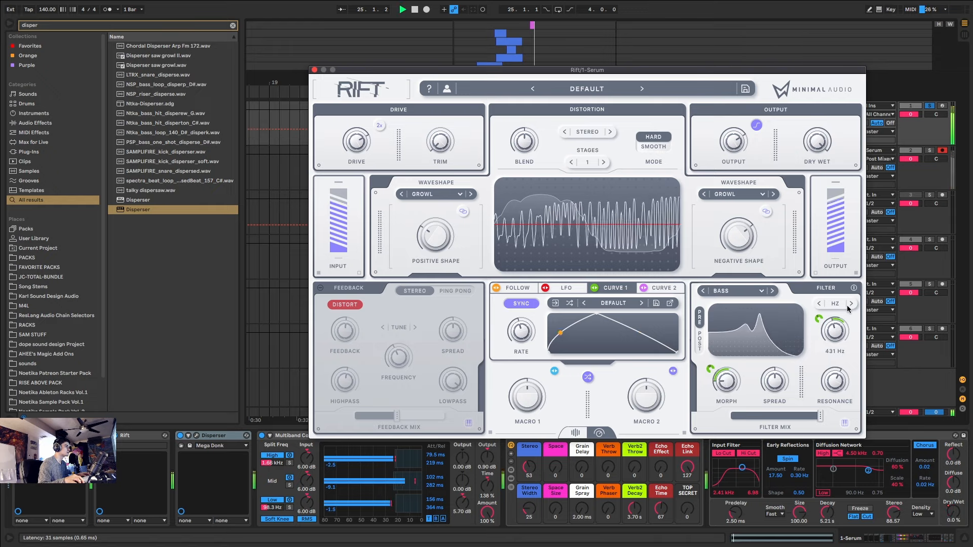
drag(835, 324, 835, 333)
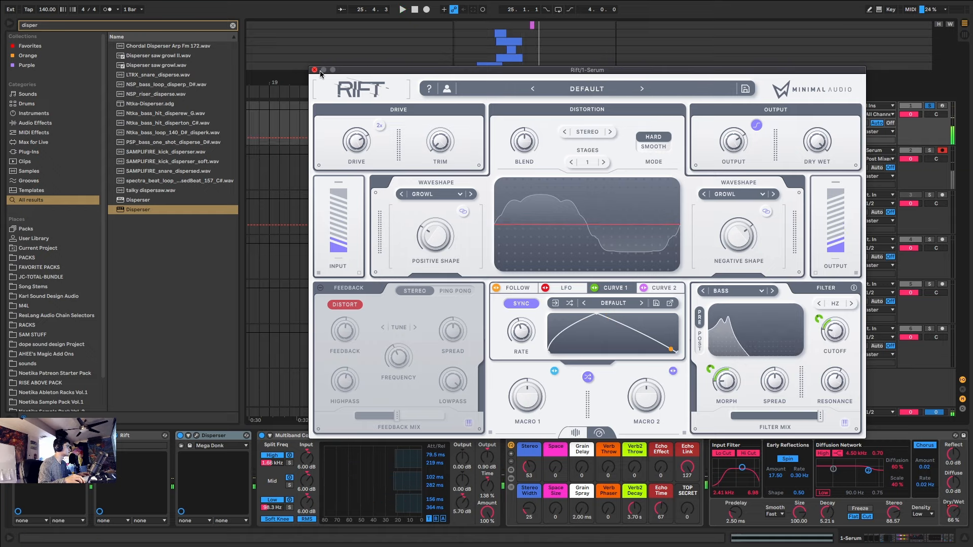
- Close Rift, turn off the Reverb, and set Multiband Compression's Output to 2.90 dB and Ntka-Clean Stereo Tools' Space to 22
click(314, 70)
click(713, 435)
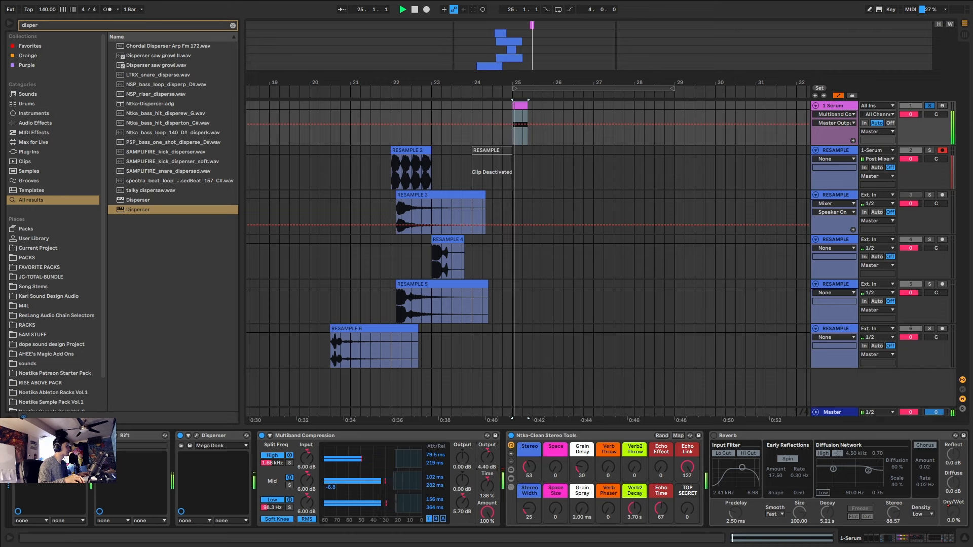
click(844, 413)
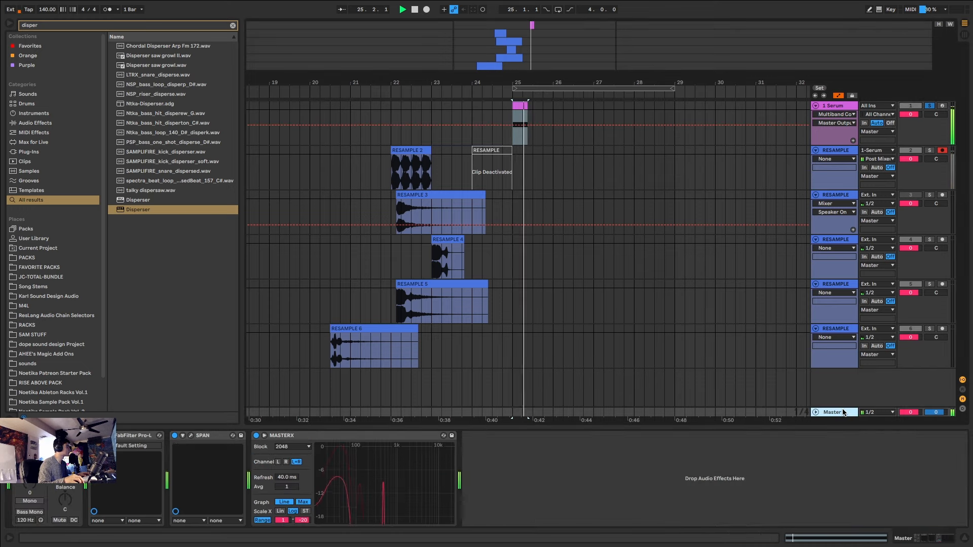
click(841, 105)
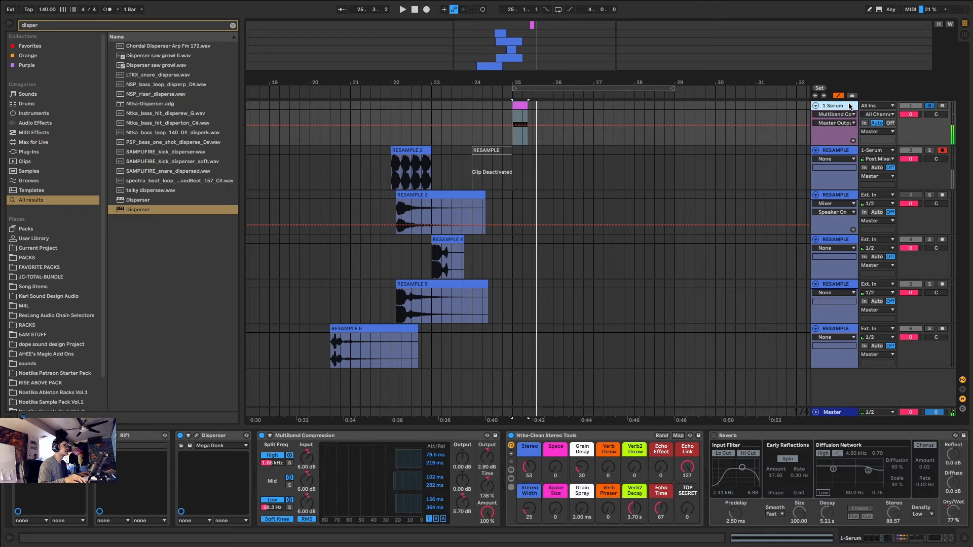
key(space)
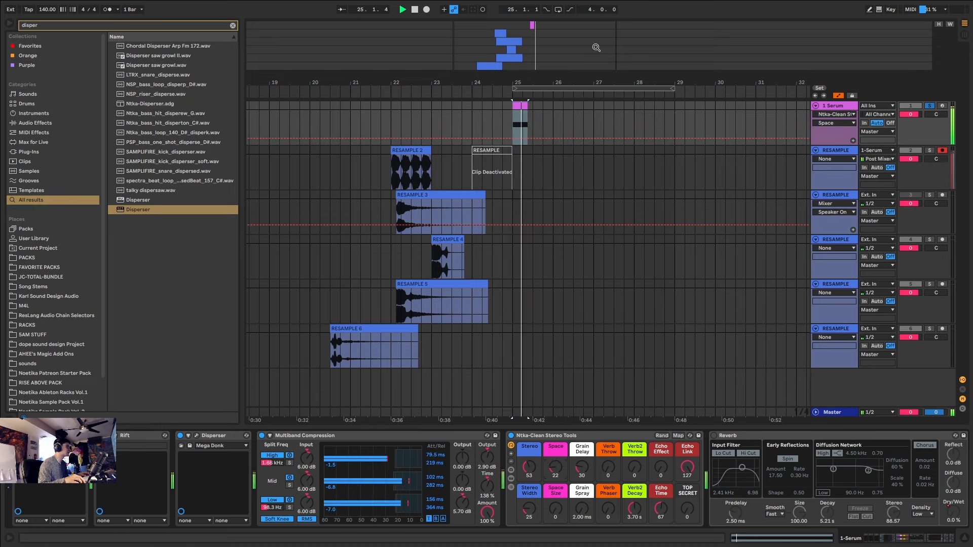
- Record the Serum clip from bar 25 and move the recording to a new track at 22.2.1
click(426, 9)
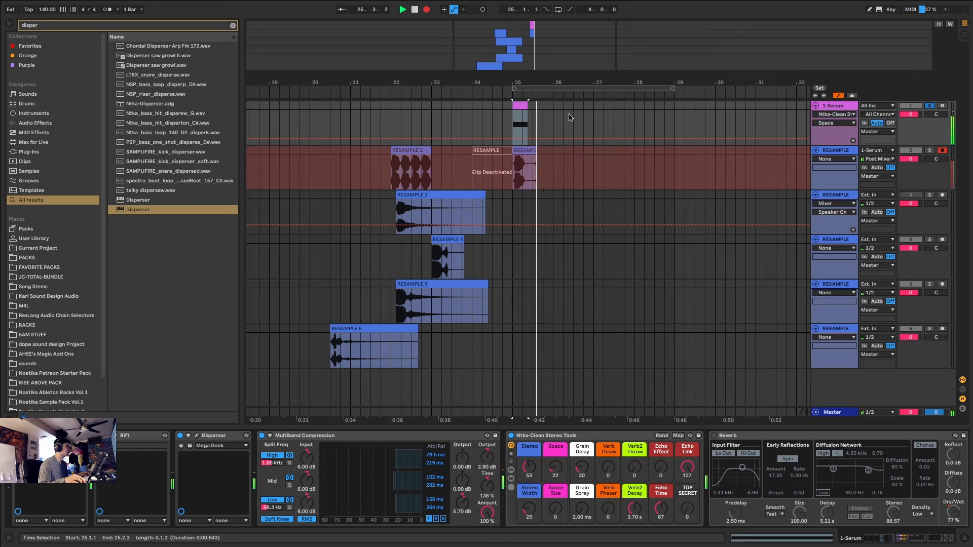
key(space)
drag(515, 204, 410, 378)
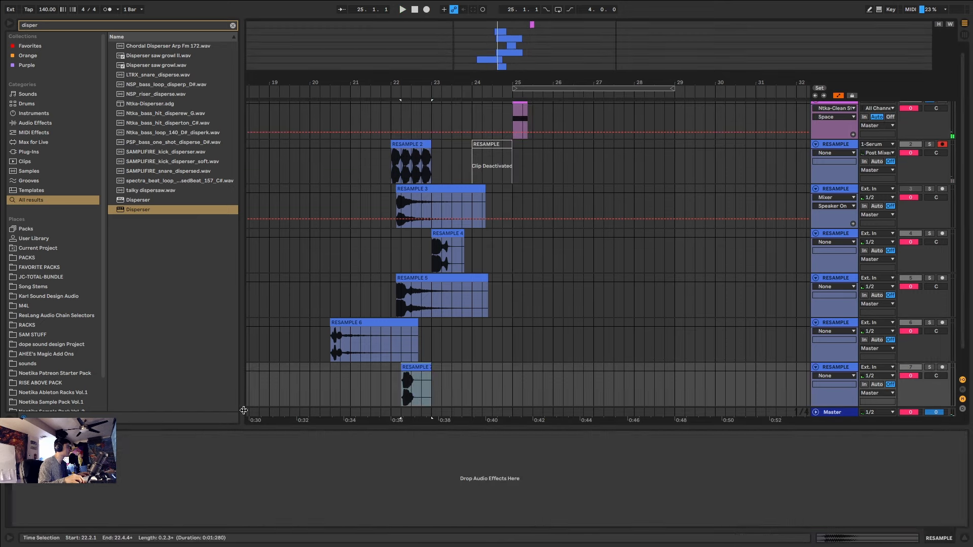
- Audition the Serum clip with Disperser switched off and on for comparison
click(529, 106)
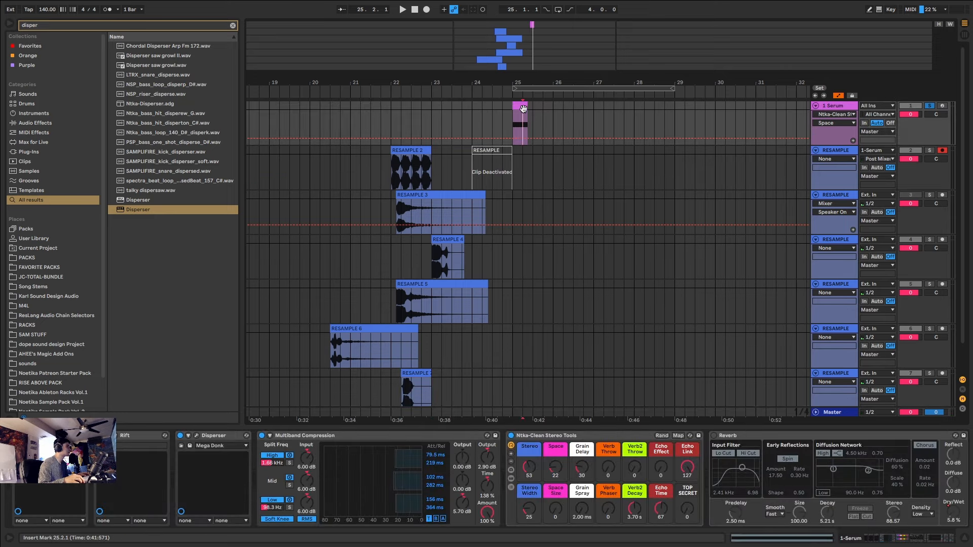
key(space)
key(space)
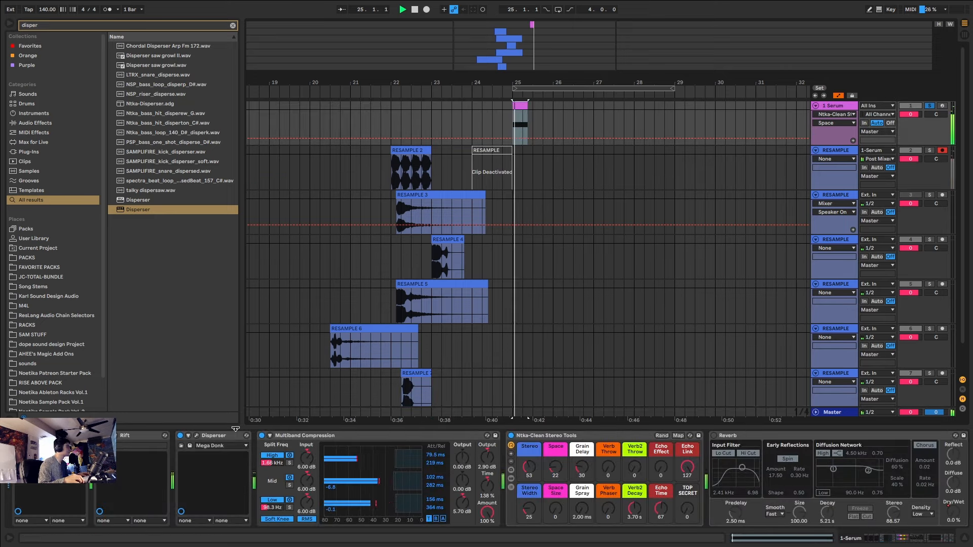
click(181, 436)
key(space)
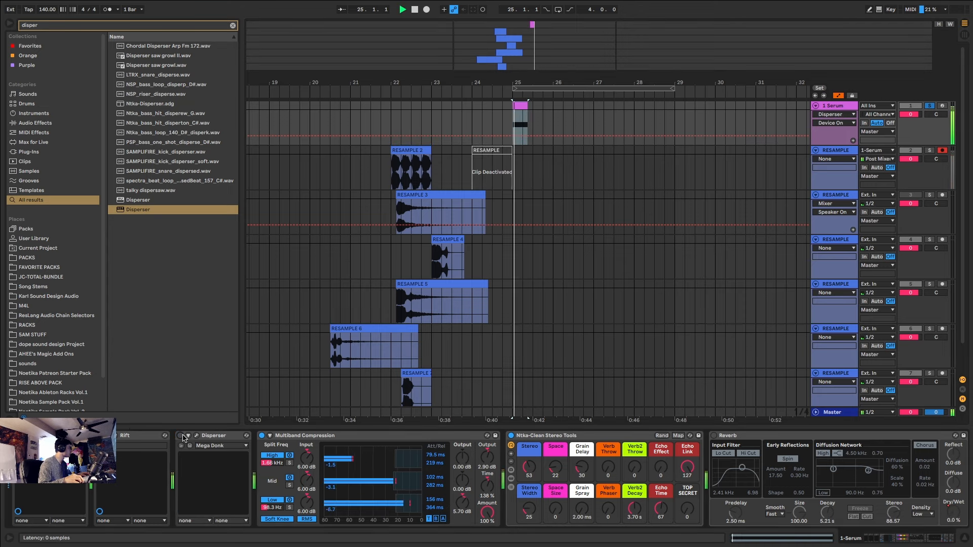
- Adjust Rift's Curve 1 rate, set Serum's LFO 1 rate to 1/8, and close both plugin windows
click(115, 436)
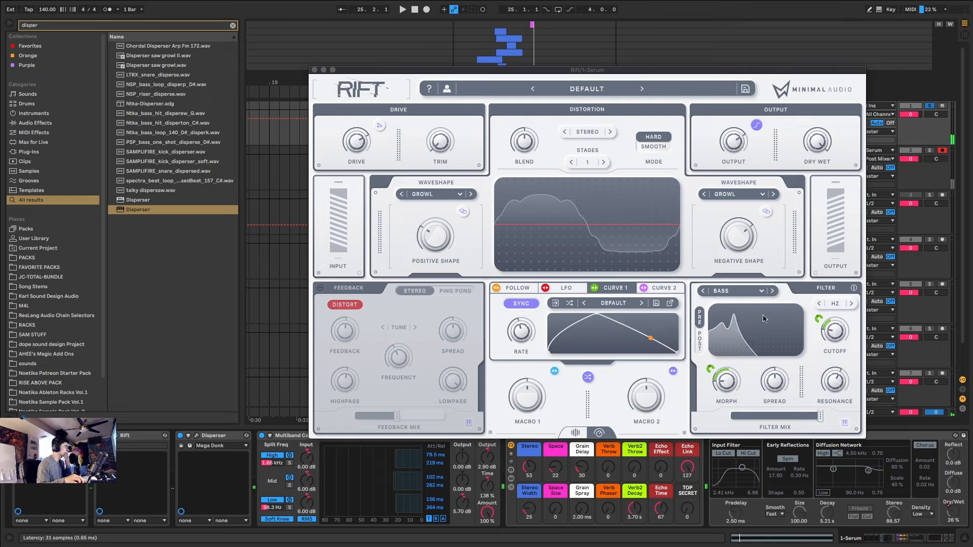
drag(521, 334, 530, 311)
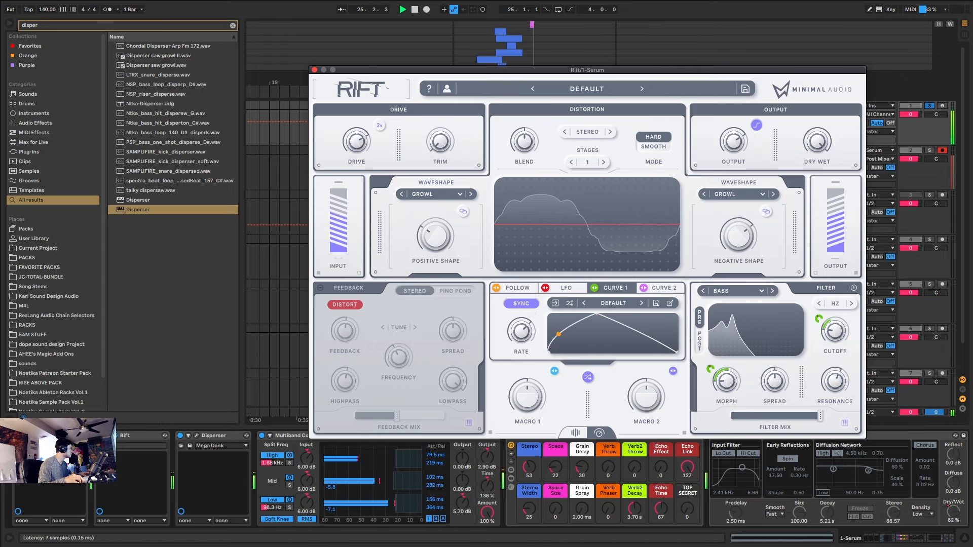
click(34, 436)
click(658, 323)
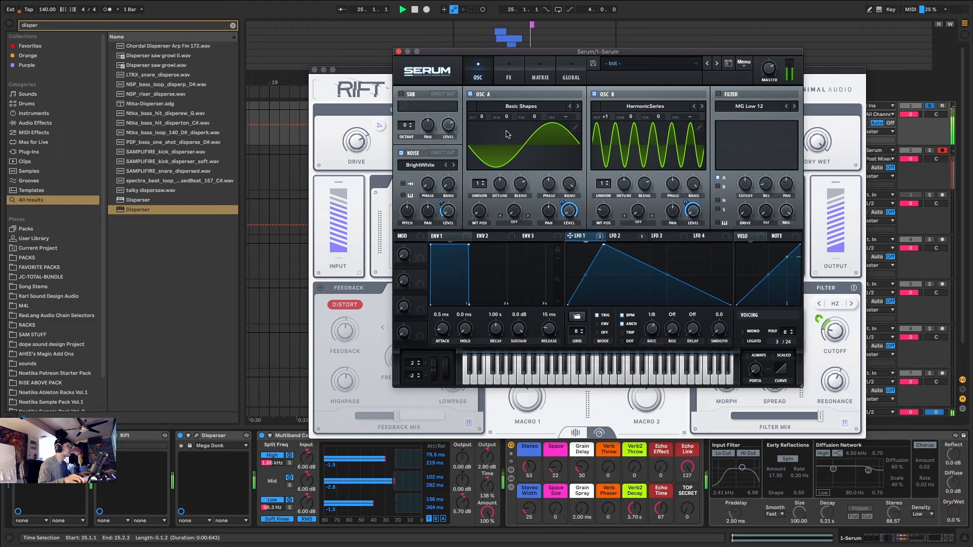
click(314, 70)
click(399, 52)
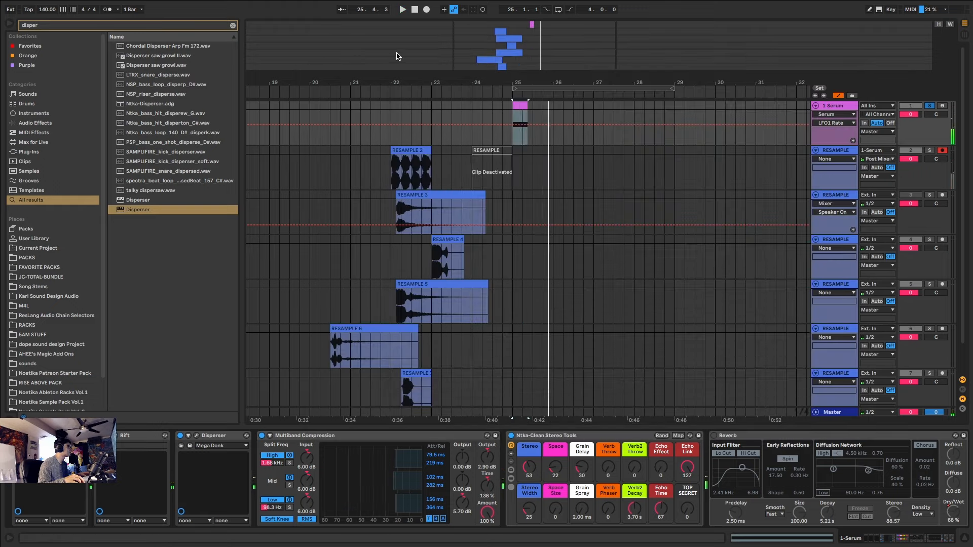
- Shorten the Serum clip to one beat and audition it with the Reverb on and off
drag(527, 108, 522, 104)
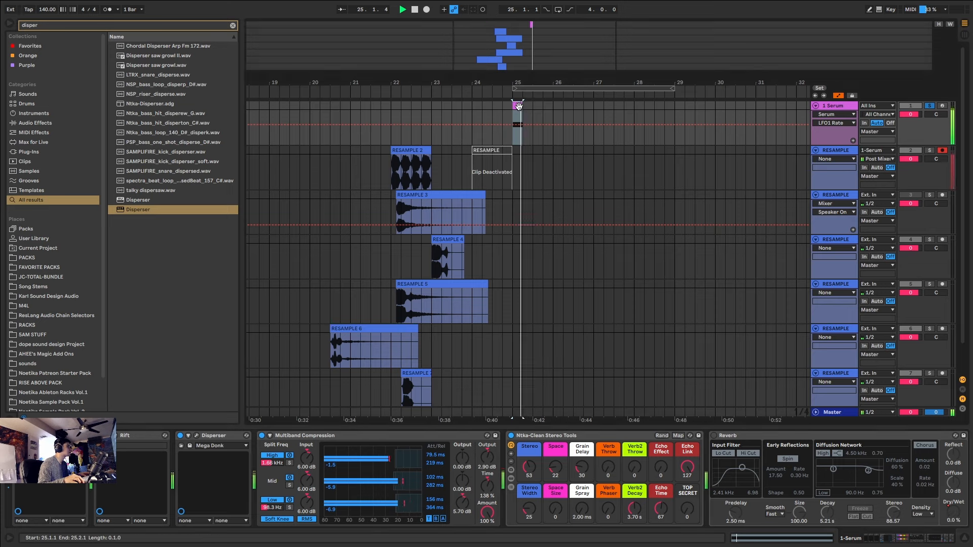
click(714, 436)
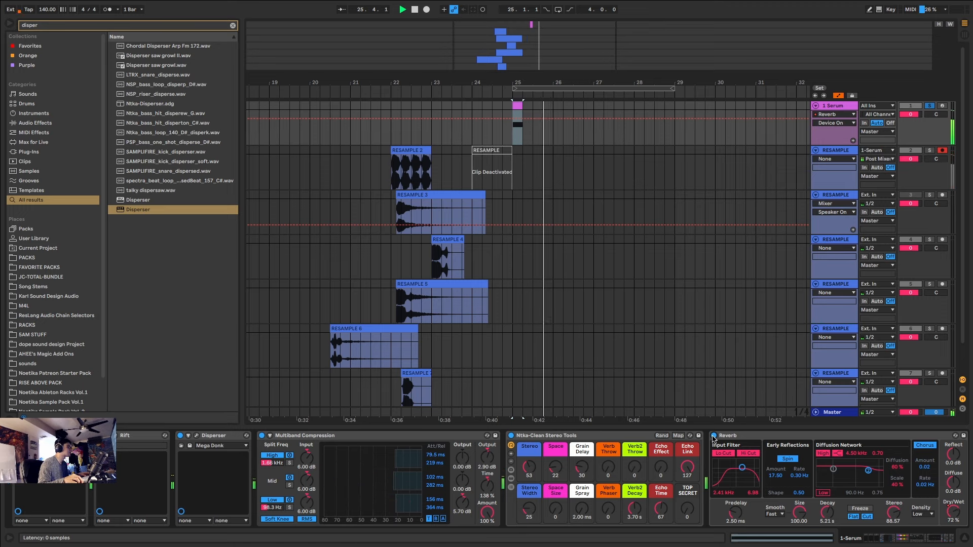
click(714, 436)
key(space)
key(space)
key(space)
key(space)
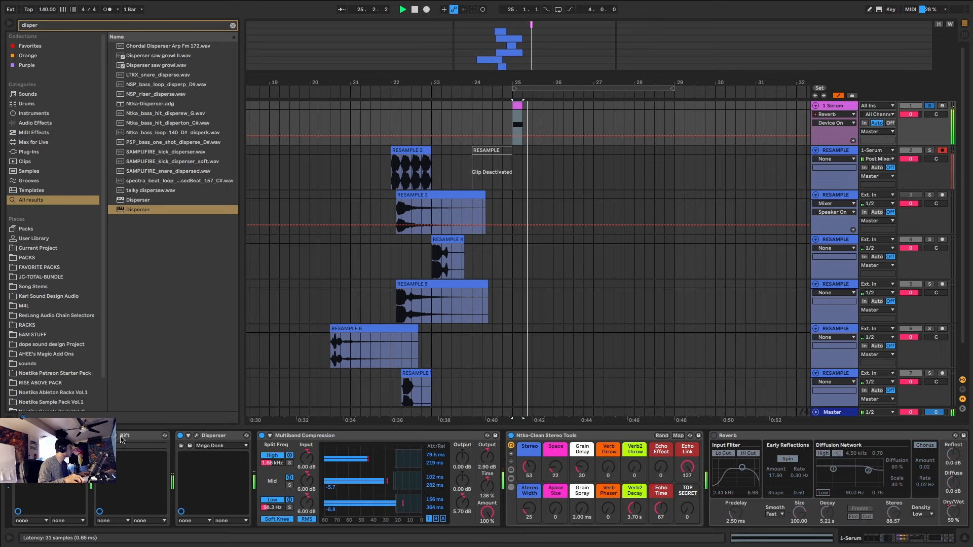
- Open Rift, adjust the Bass filter's Cutoff while repeatedly auditioning the shortened clip, and close Rift
click(121, 439)
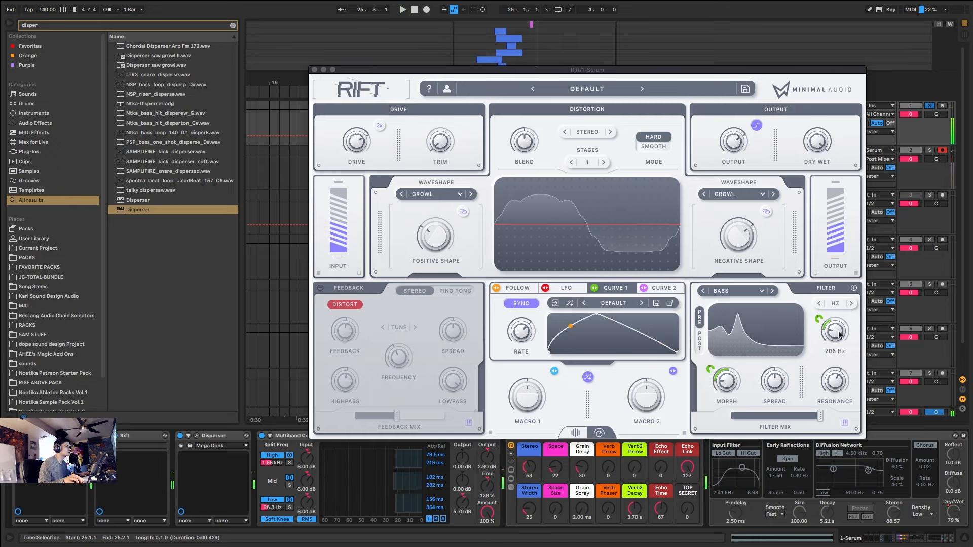
drag(839, 332, 840, 321)
key(space)
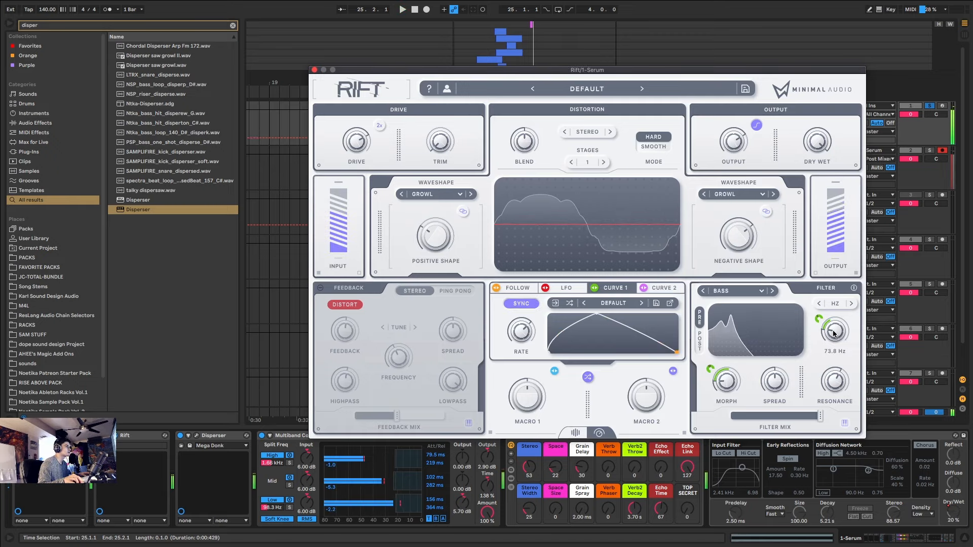
drag(835, 336, 835, 325)
key(space)
key(space)
key(space)
key(space)
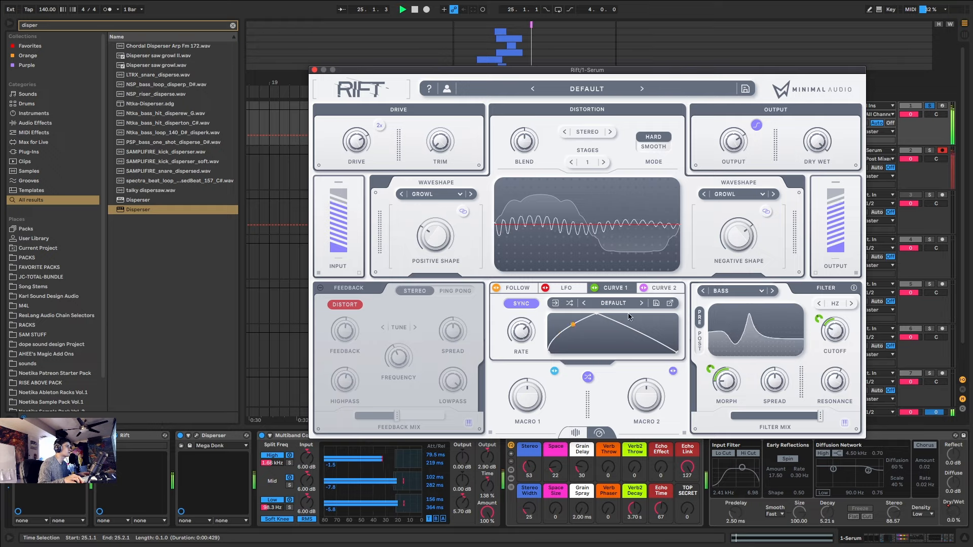
click(314, 70)
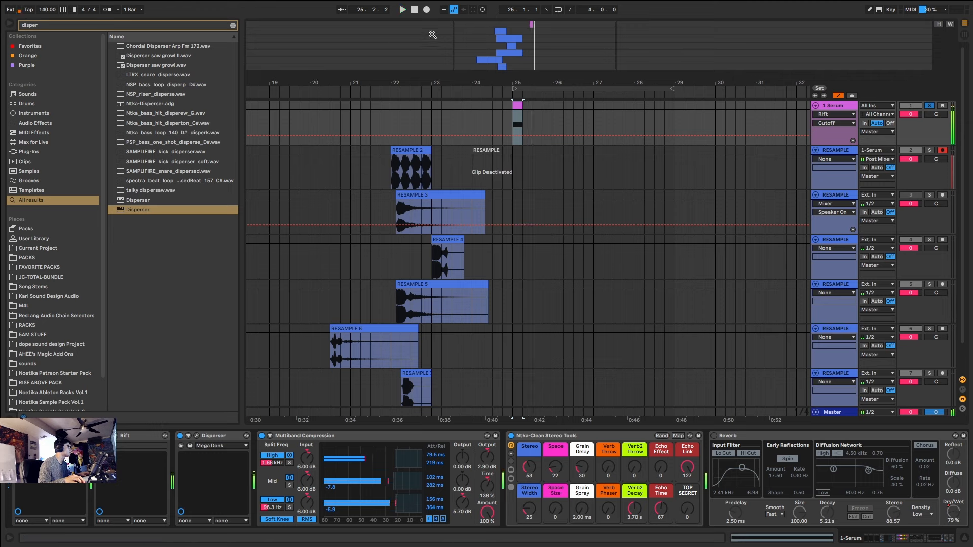
- Record the one-beat Serum clip from bar 25 and move the recording to bar 23 on the last resample track
click(427, 9)
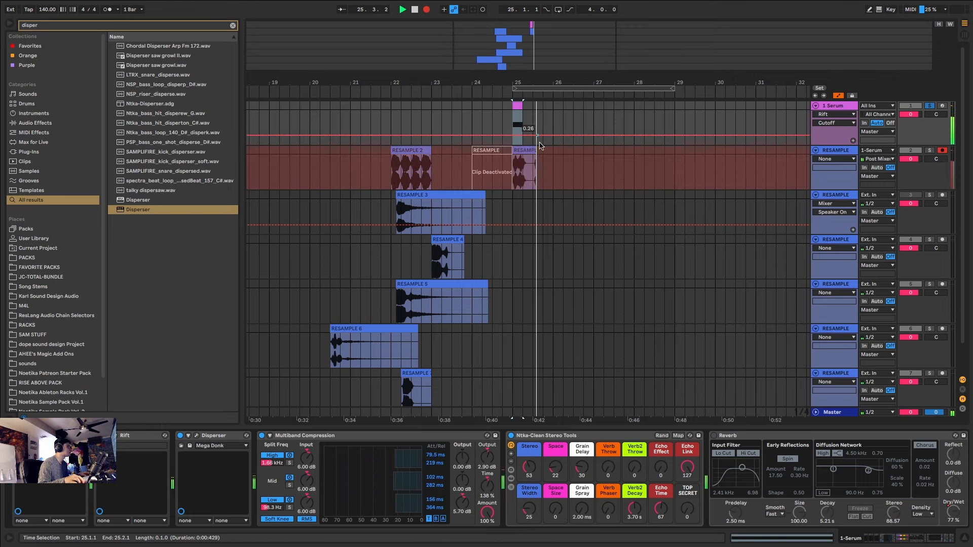
key(space)
drag(523, 150, 446, 382)
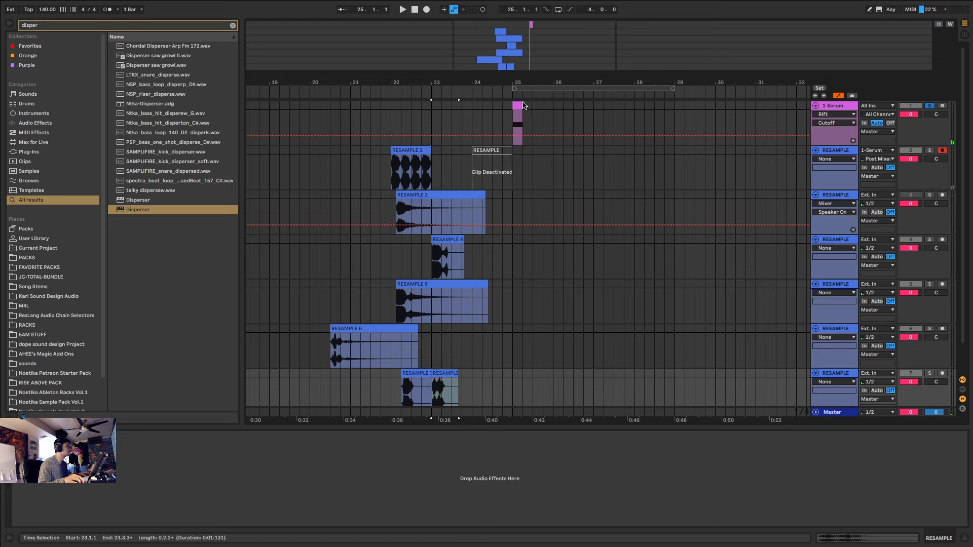
- Audition the one-beat Serum clip and open the Serum window
click(518, 107)
key(space)
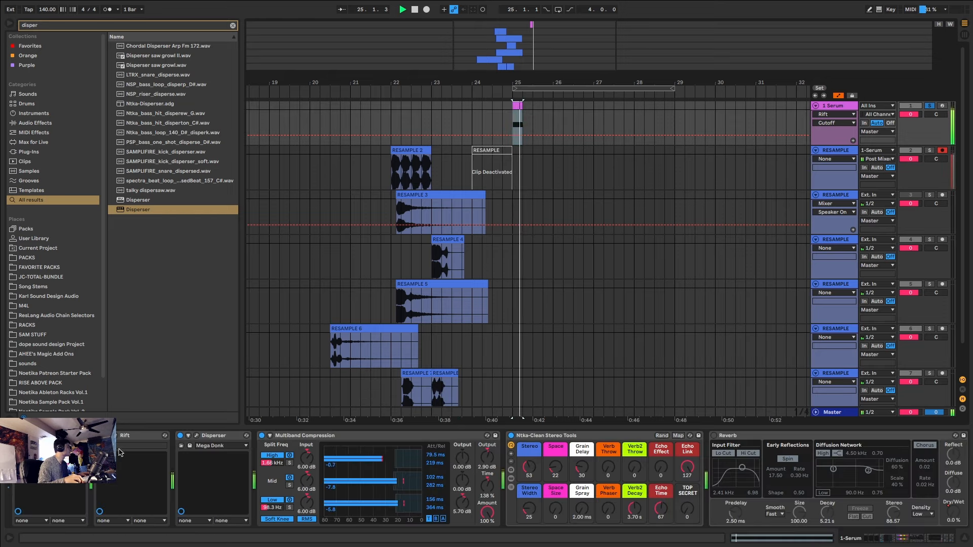
click(33, 436)
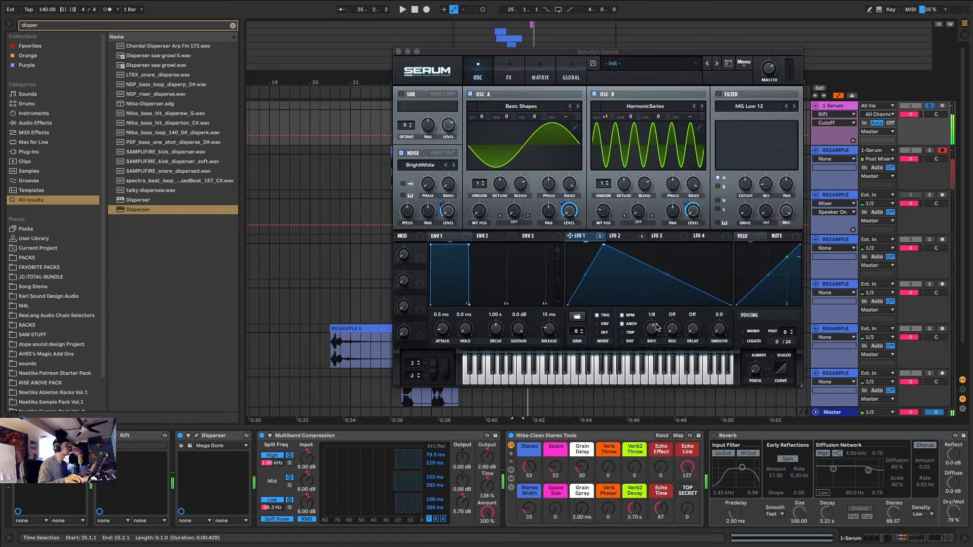
- Set Serum's LFO 1 rate to 1/4, enable envelope mode and bend its falling segment into a concave curve
drag(657, 327, 655, 331)
key(space)
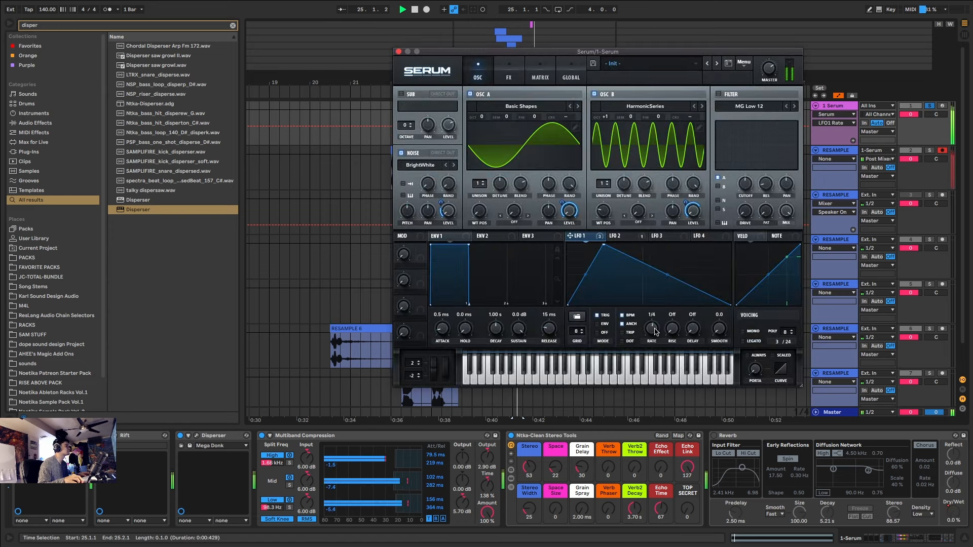
click(637, 236)
click(588, 237)
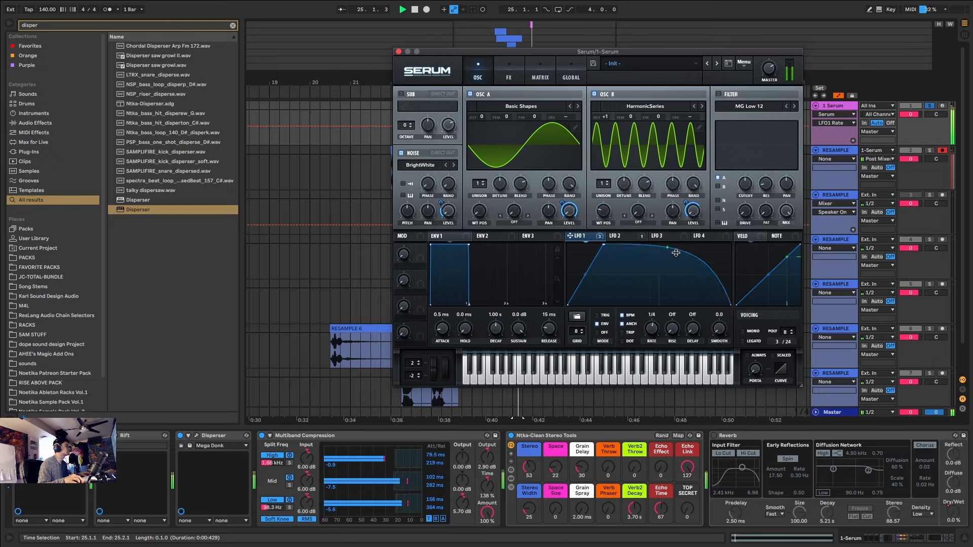
drag(668, 247, 651, 261)
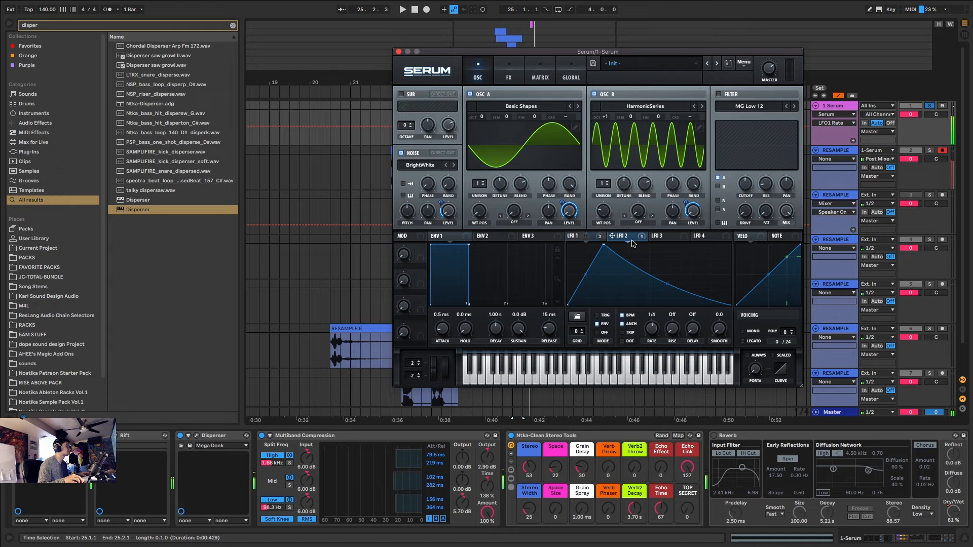
- Shape LFO 2 into a rising ramp by moving its peak to the far end, and adjust oscillator B's wavetable position
key(space)
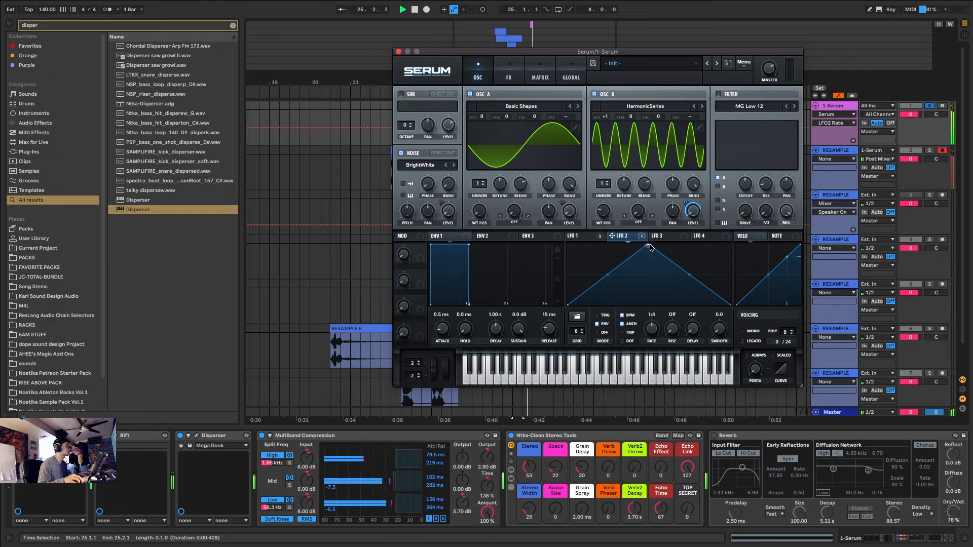
drag(651, 247, 731, 239)
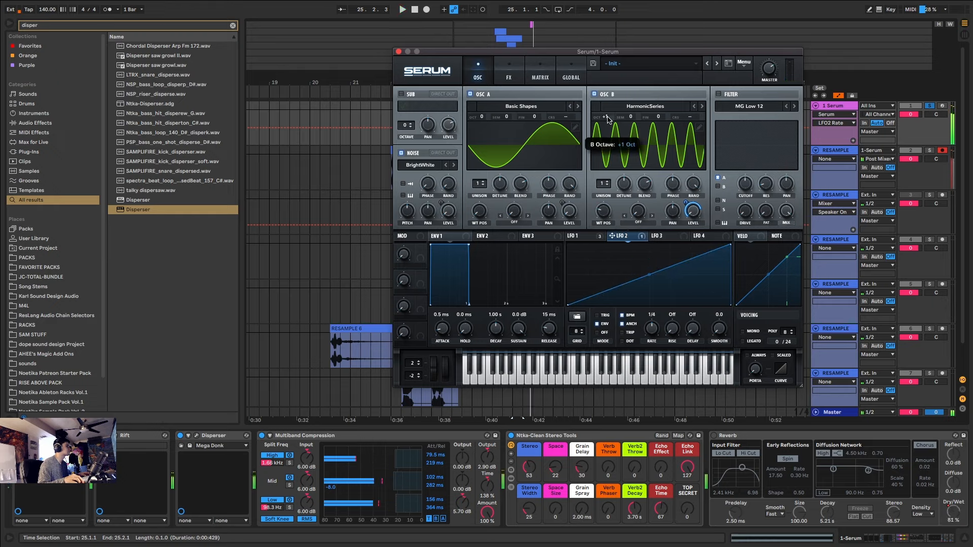
mouse_move(608, 223)
mouse_down()
mouse_move(606, 202)
mouse_move(595, 218)
mouse_up()
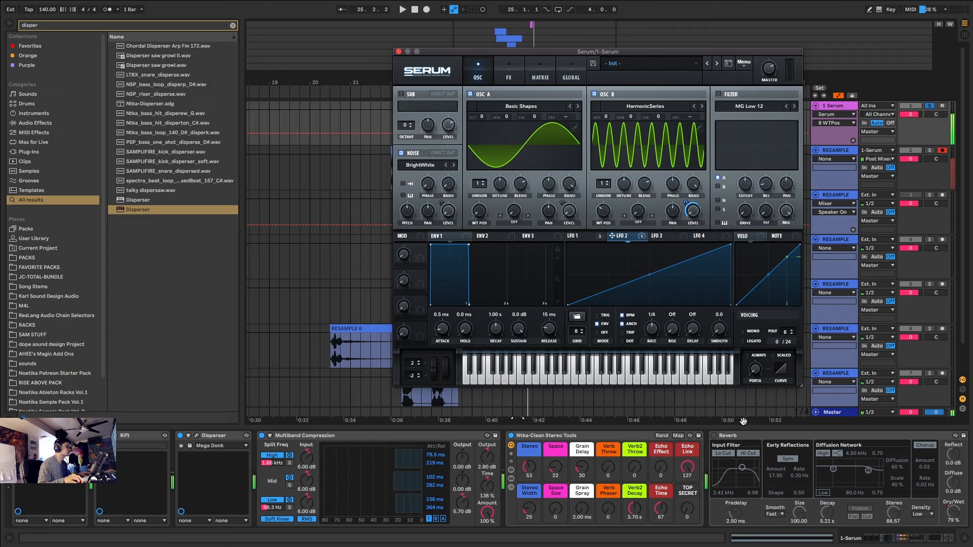
- Turn the Reverb device on and play the clip to audition it
click(713, 435)
key(space)
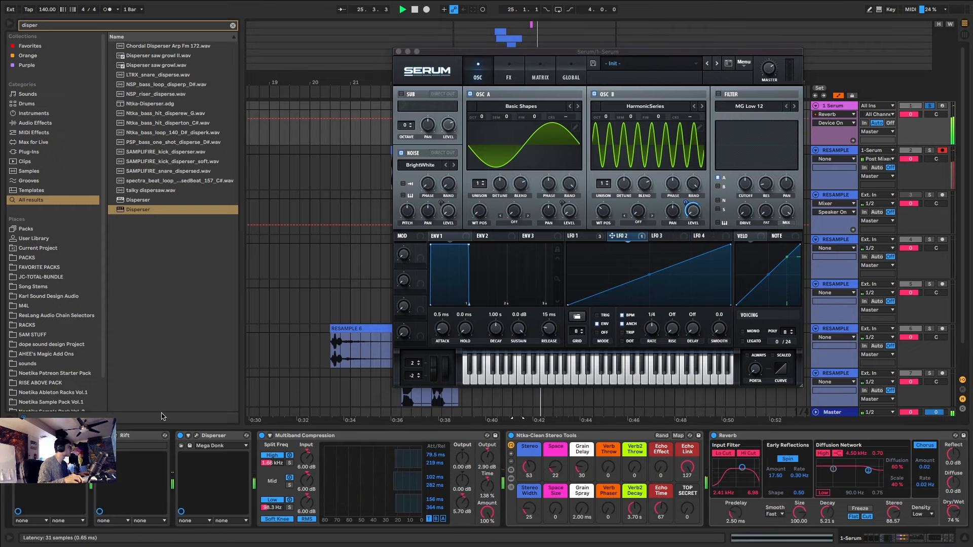
- Open the Rift plug-in and set its filter cutoff to 183 Hz and resonance to 41% while auditioning the clip
click(115, 435)
key(space)
key(space)
click(520, 350)
key(space)
key(space)
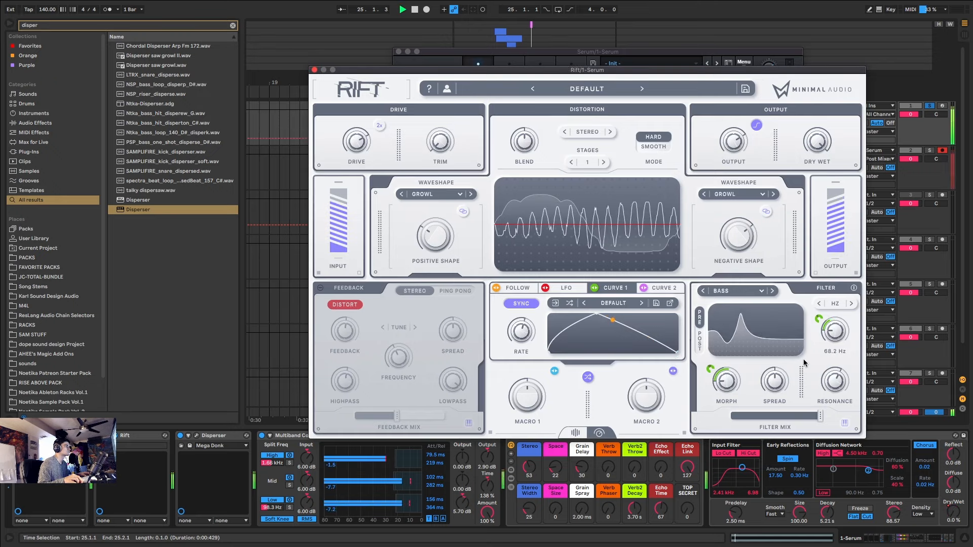
drag(835, 340, 836, 336)
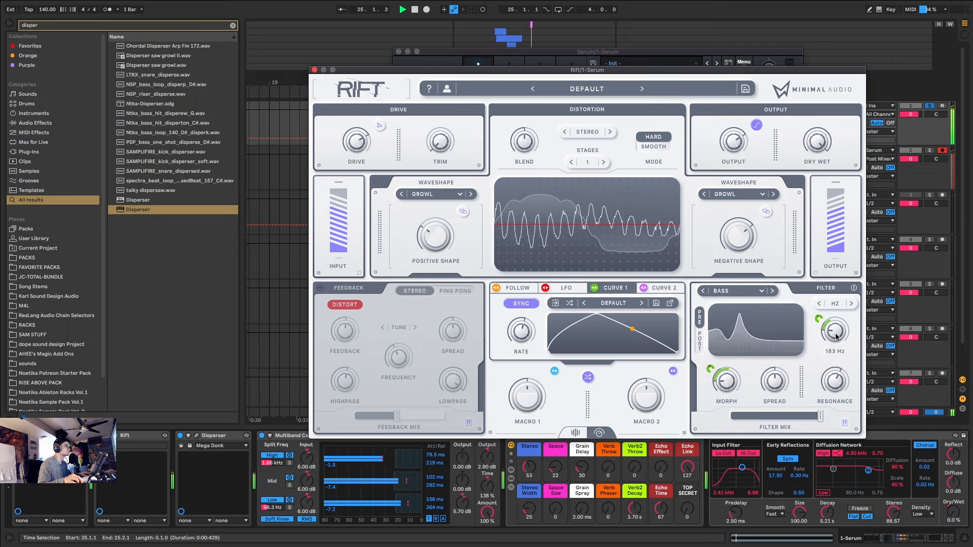
key(space)
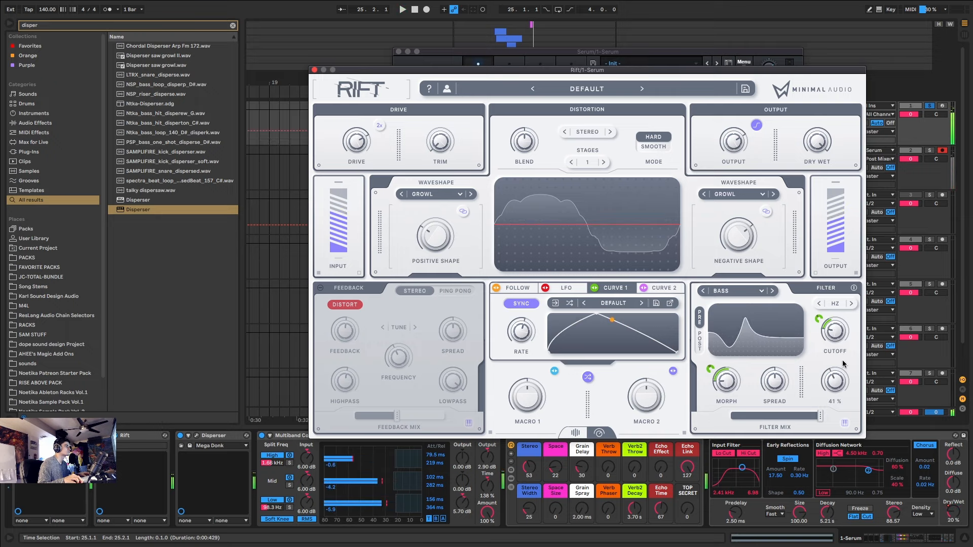
mouse_move(842, 380)
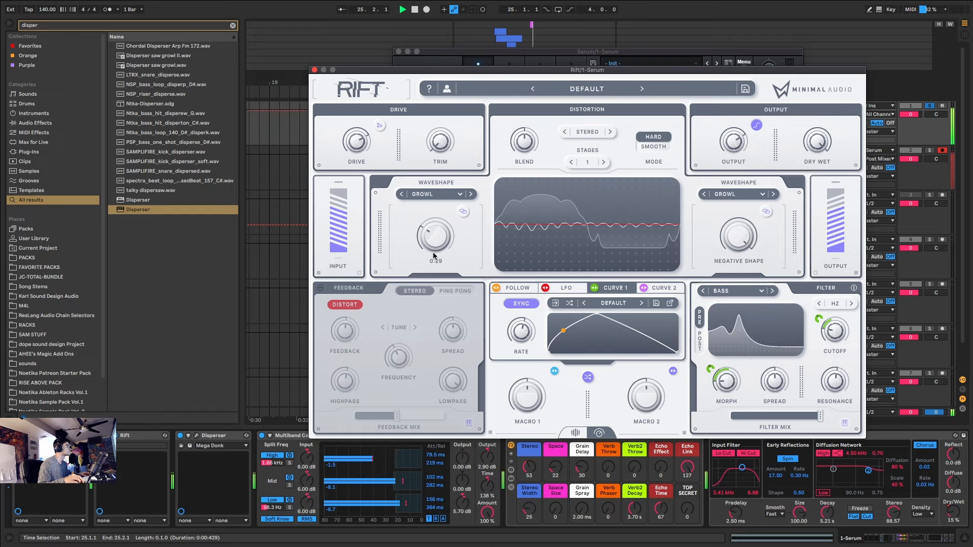
- Raise Rift's positive shape amount on the Growl waveshape and readjust the filter cutoff
drag(434, 252, 434, 242)
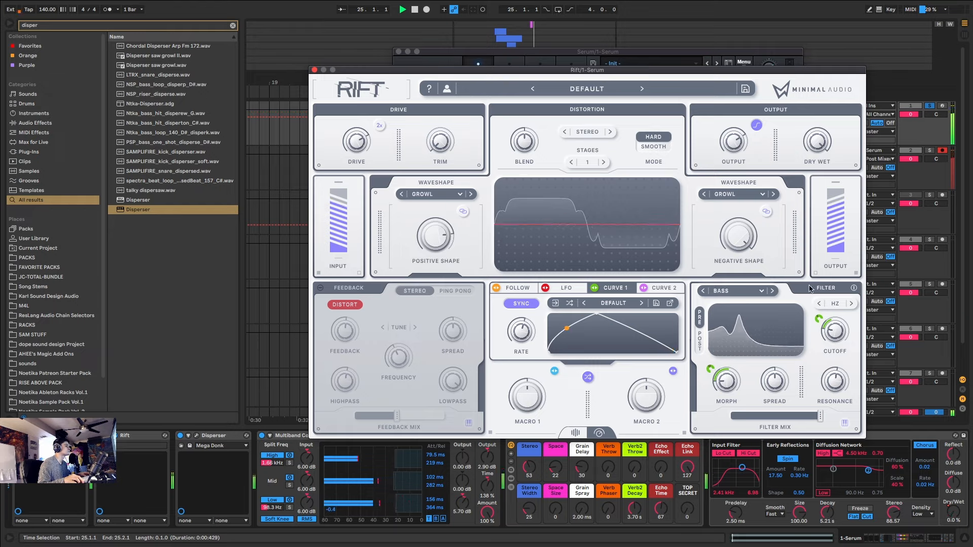
drag(841, 336, 835, 339)
scroll(839, 332, up, 2)
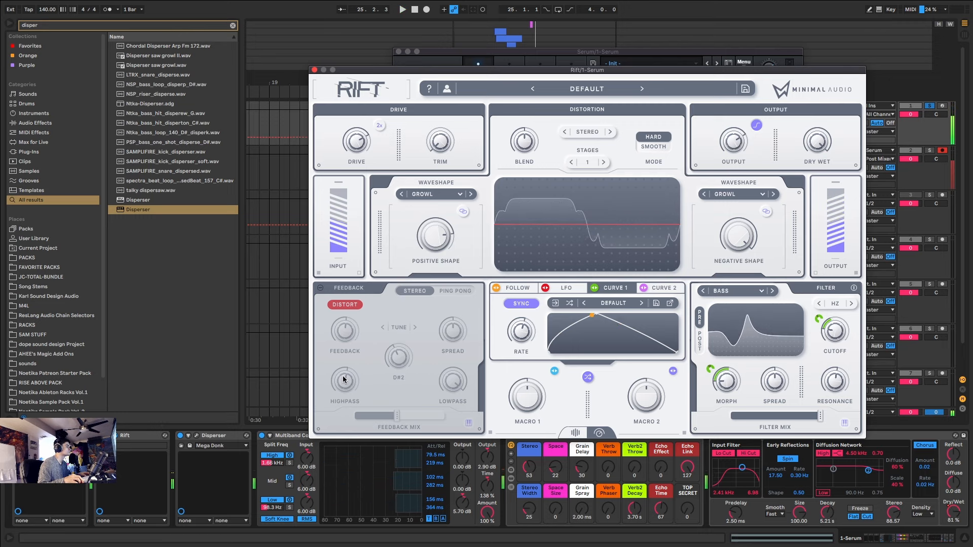
- Bypass Disperser and set Serum oscillator B's wavetable position to 10, closing both the Rift and Serum windows
click(181, 436)
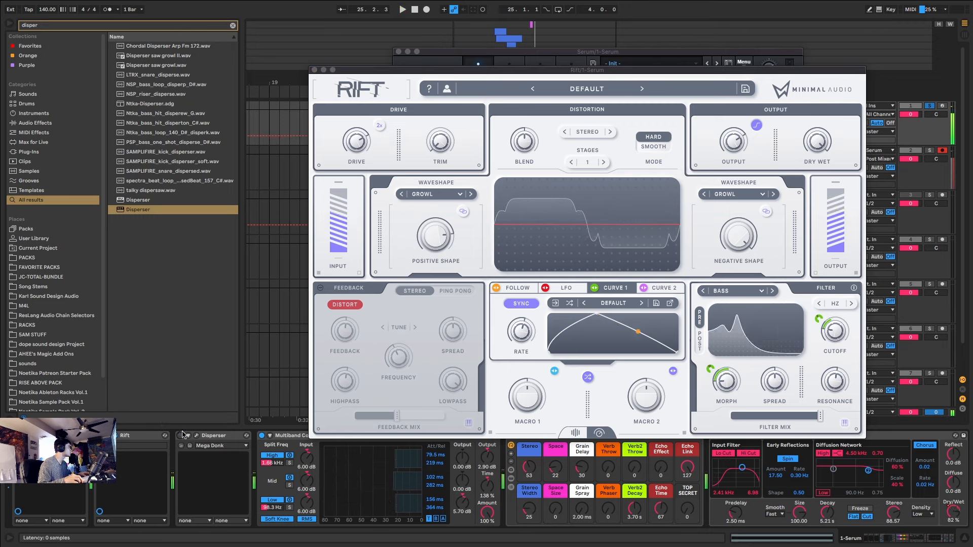
click(314, 70)
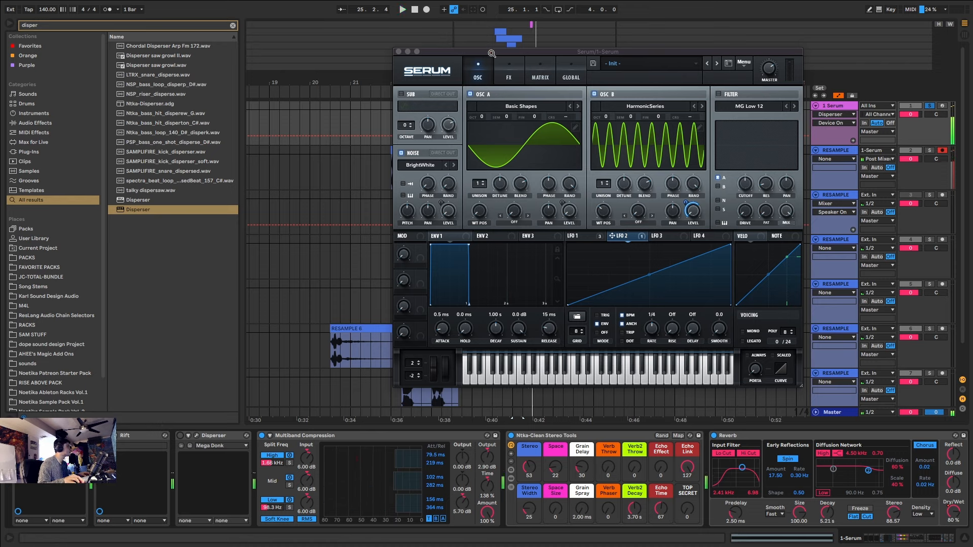
click(603, 209)
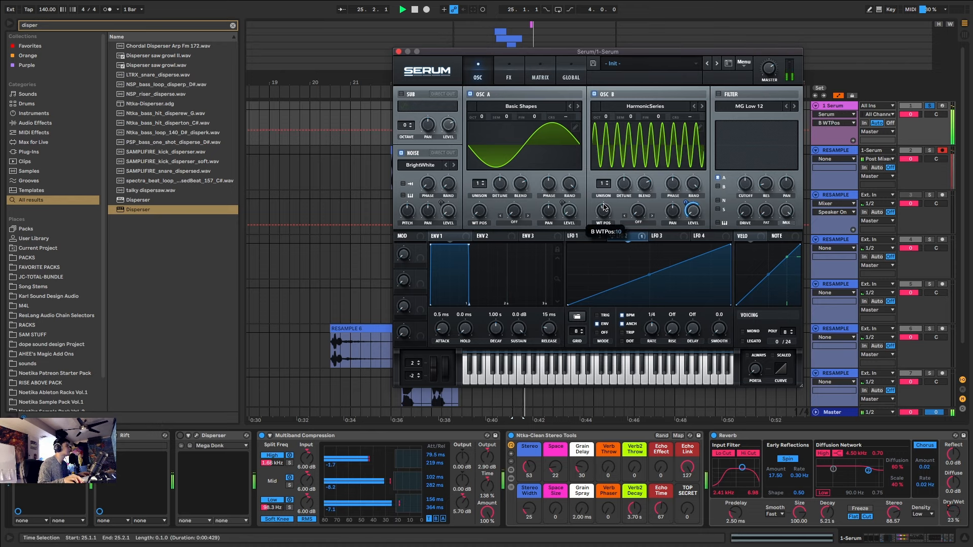
click(399, 53)
key(space)
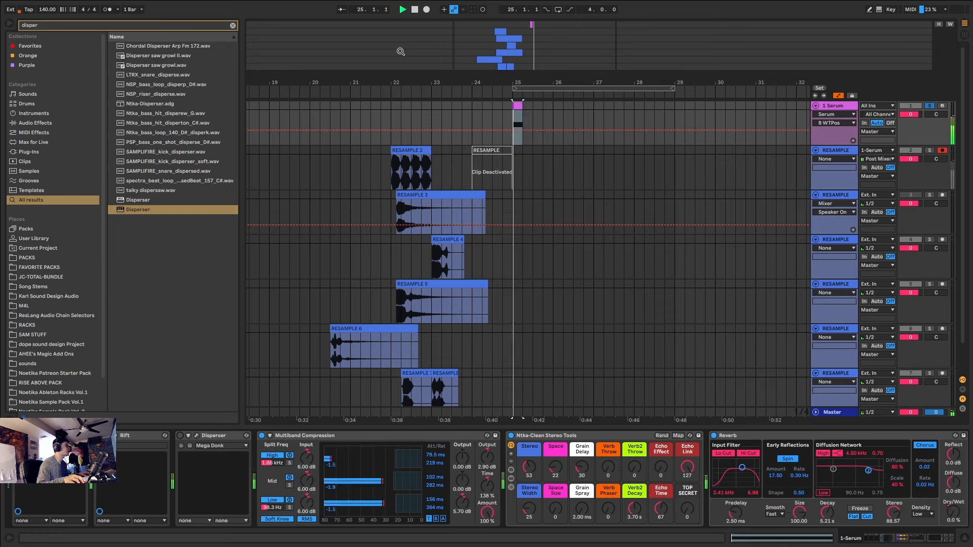
- Set the low band's output gain in Multiband Compression to 3.00 dB, auditioning the clip between adjustments
drag(463, 502, 463, 505)
key(space)
key(space)
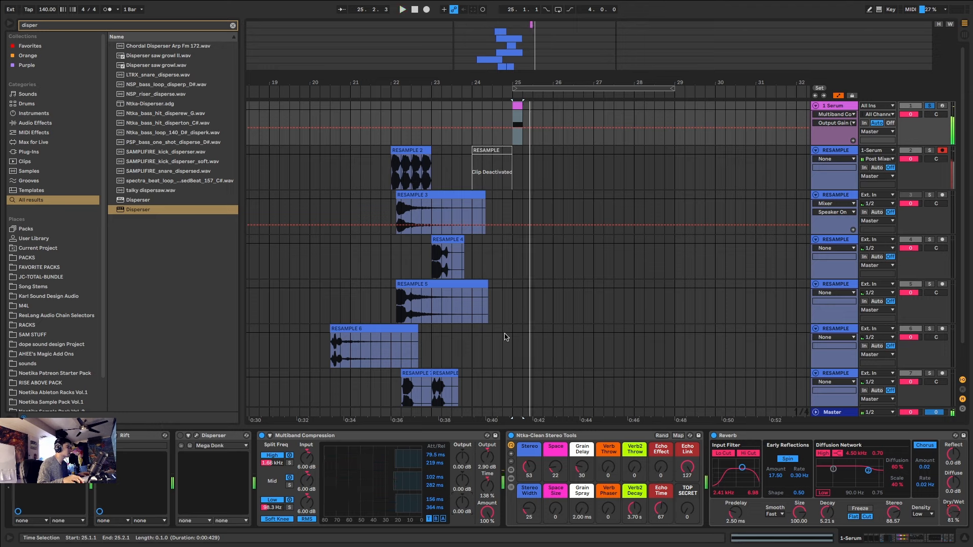
key(space)
drag(467, 505, 466, 498)
key(space)
key(space)
key(space)
key(space)
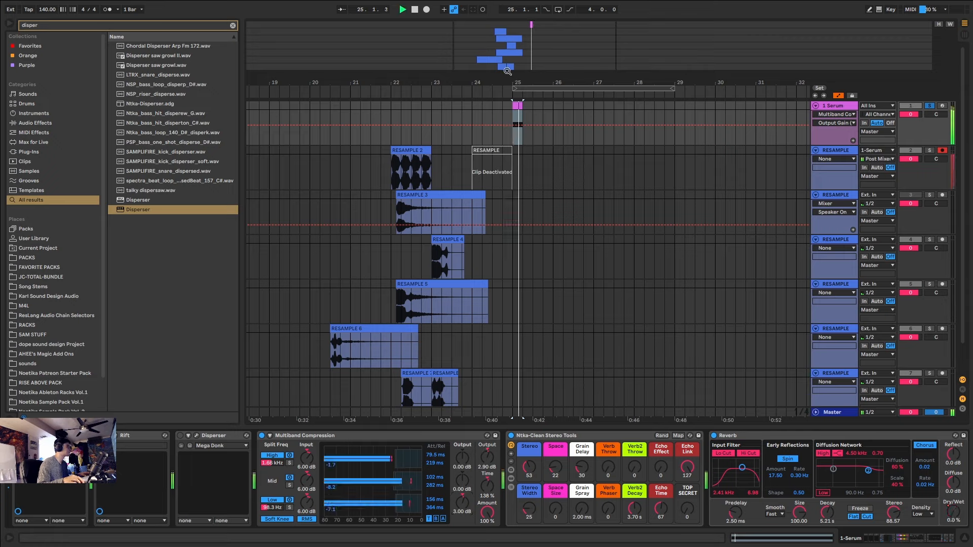
- Record a resample of the Serum sound and move the recorded clip to the last RESAMPLE track near bar 19
click(426, 10)
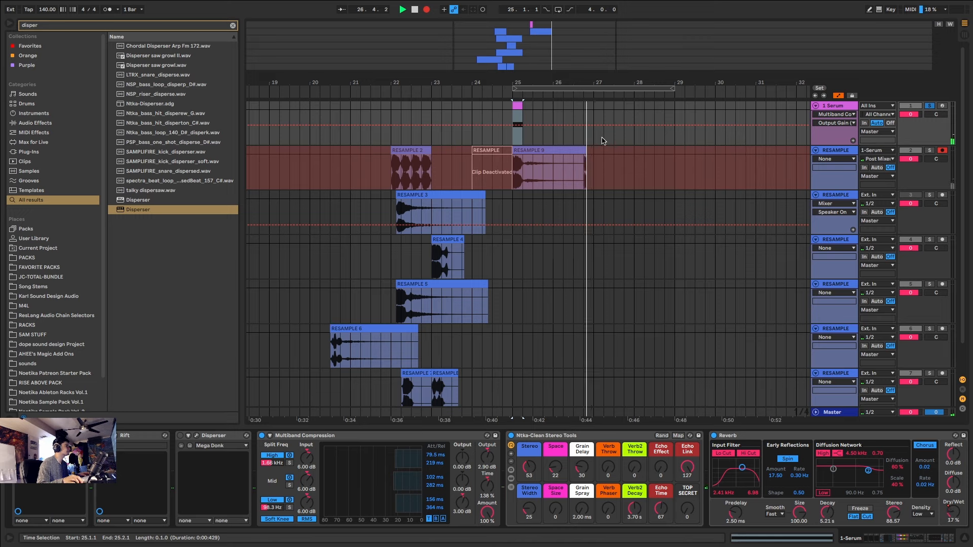
key(space)
drag(572, 151, 336, 377)
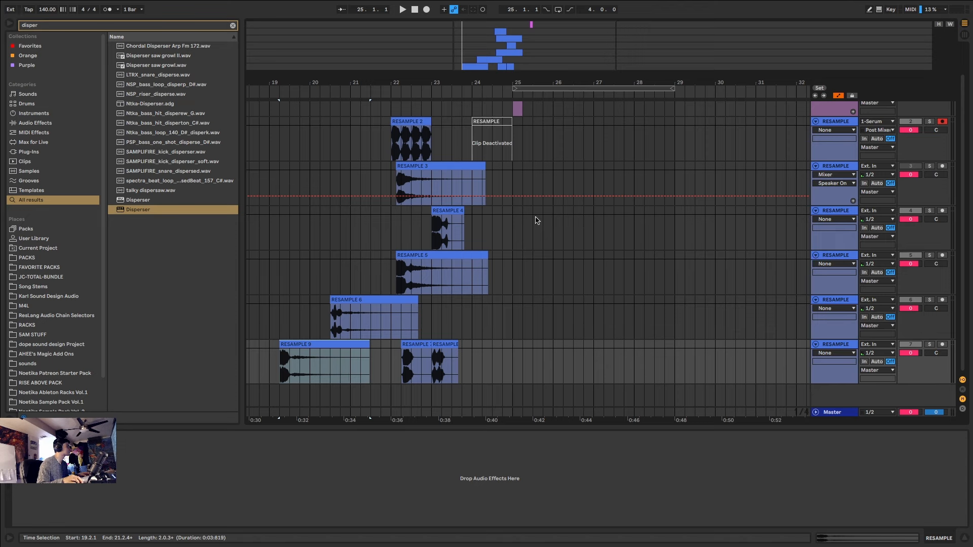
- Select the Serum track's MIDI clip, switch Disperser back on and audition the sound
scroll(522, 114, up, 1)
click(522, 114)
key(space)
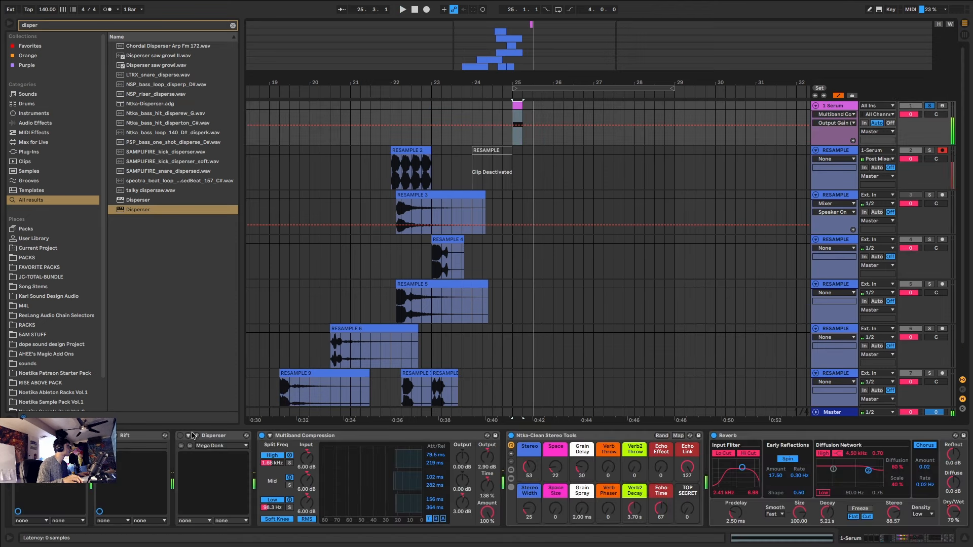
click(180, 437)
key(space)
key(space)
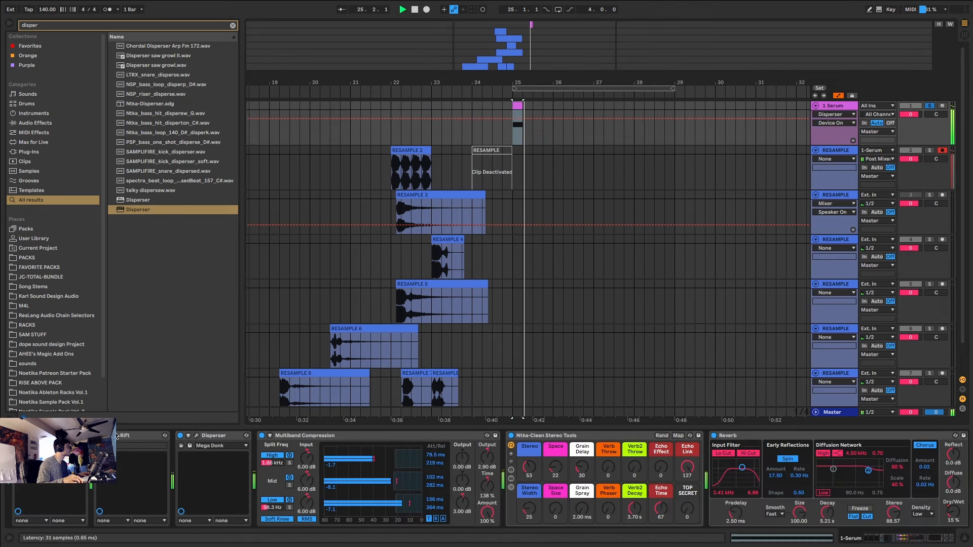
- Open Rift and cycle the positive waveshape from Growl through Edge and Rubber to Plexus
click(115, 438)
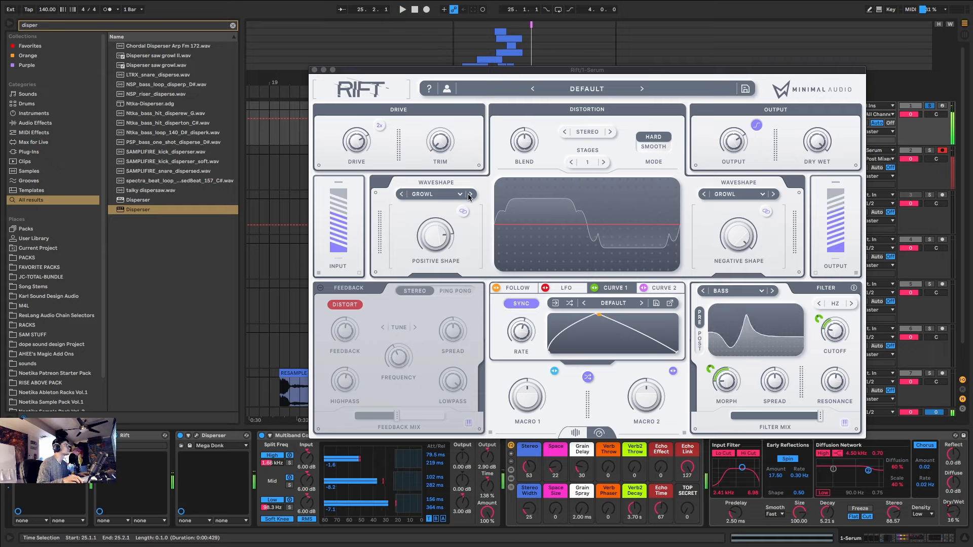
click(473, 194)
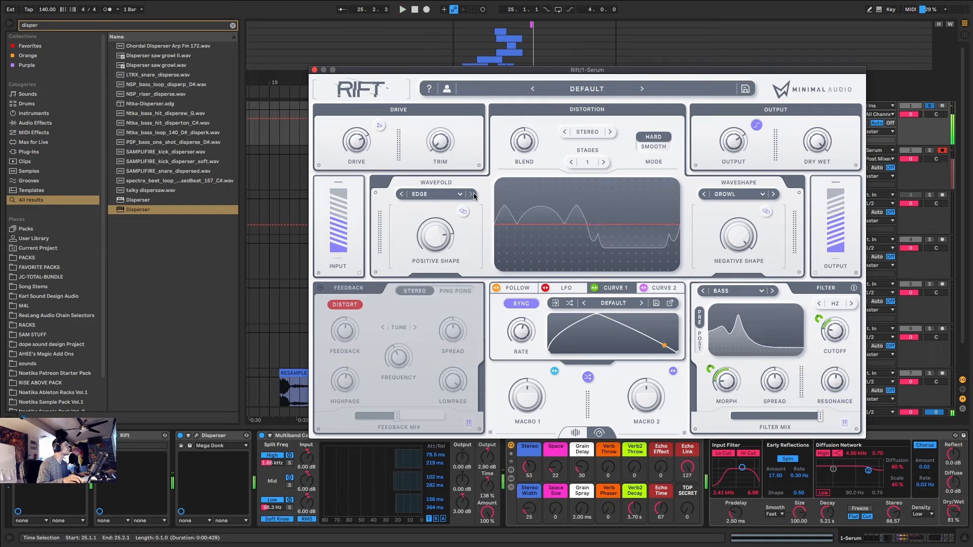
click(472, 194)
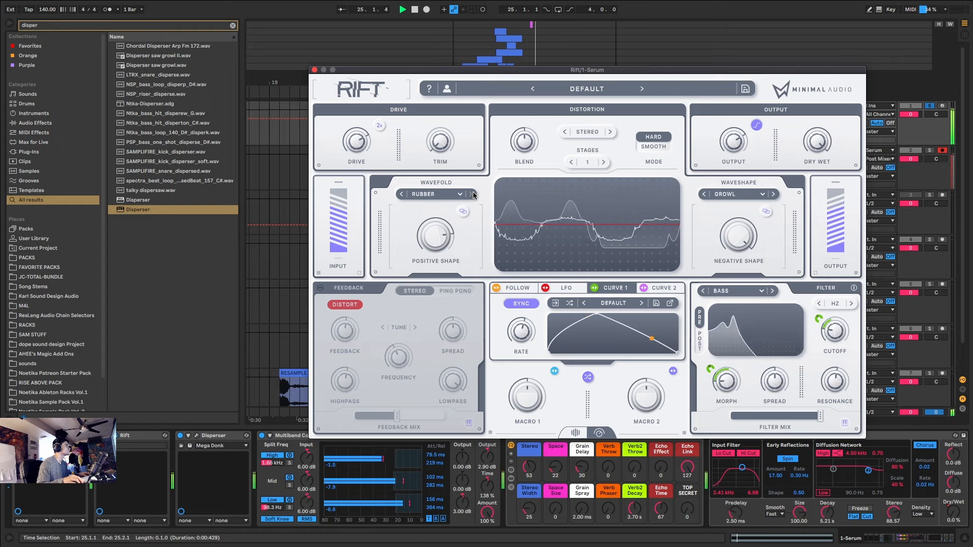
click(473, 195)
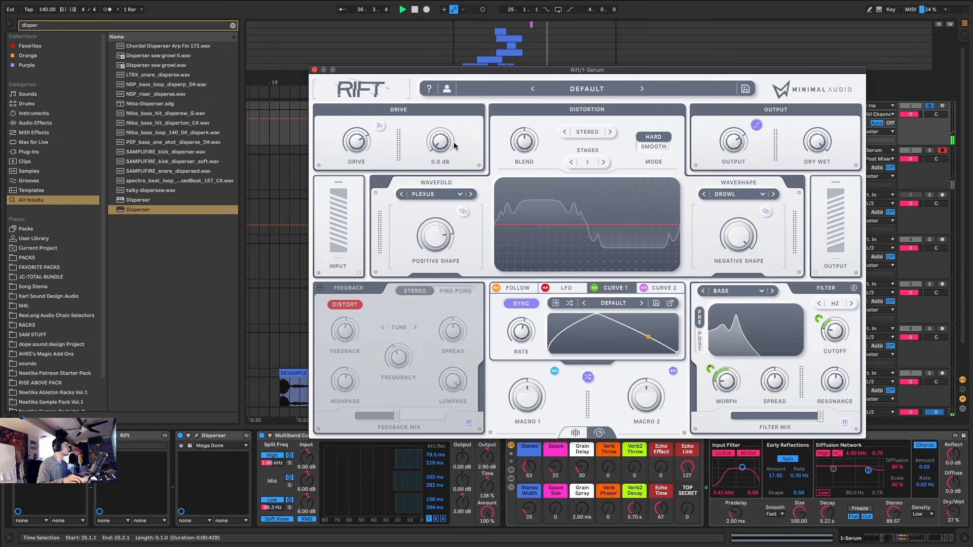
- Set Rift's filter morph to 53% and its cutoff to 103 Hz while repeatedly auditioning the clip
drag(726, 384, 726, 374)
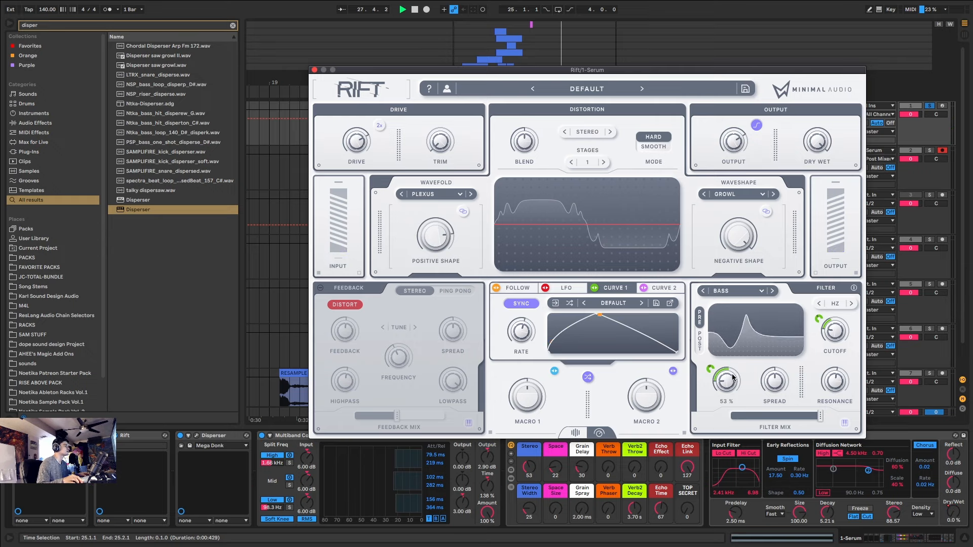
key(space)
drag(834, 330, 835, 343)
key(space)
key(space)
key(space)
key(space)
key(space)
key(space)
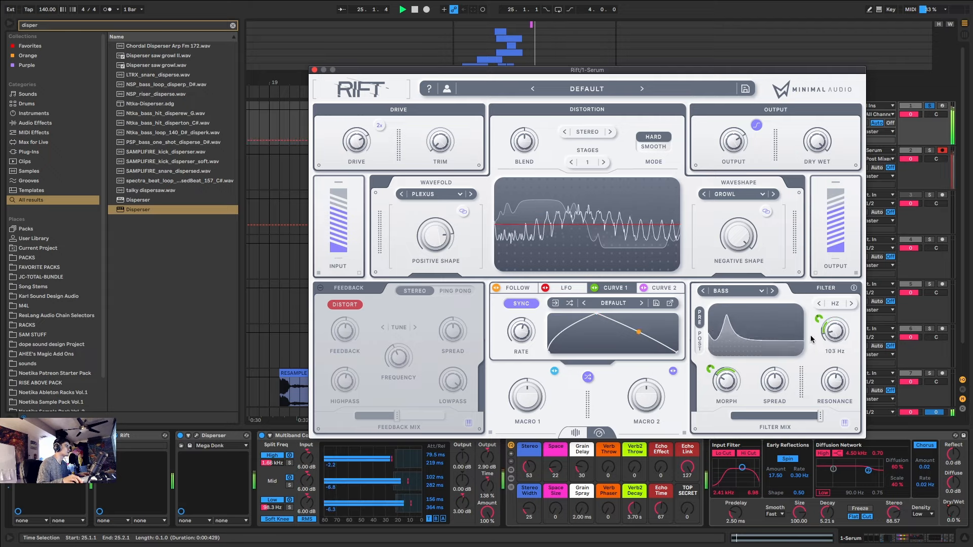
key(space)
key(space)
- Change Rift's Curve 1 rate, try adjusting the Reverb's dry/wet amount, and move the Rift window aside
drag(522, 333, 561, 275)
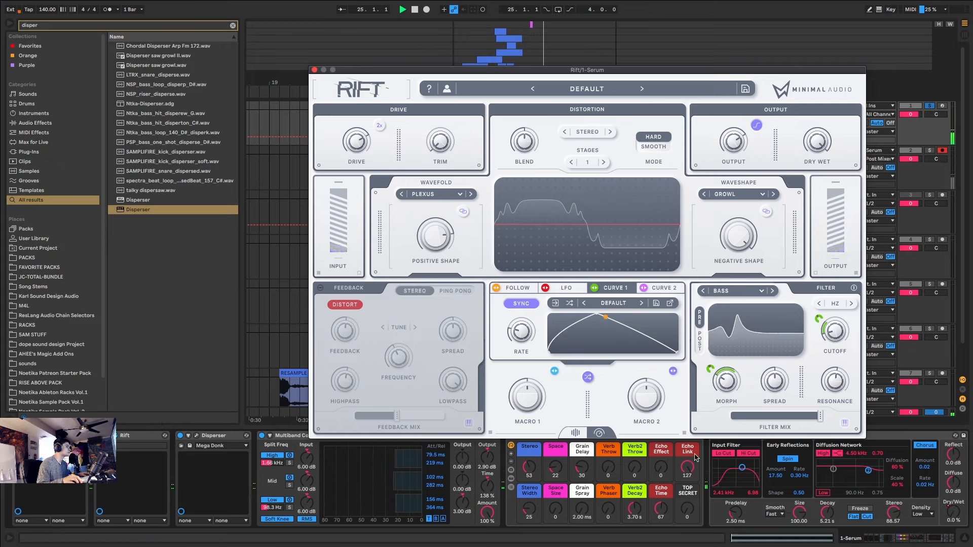
drag(956, 512, 959, 507)
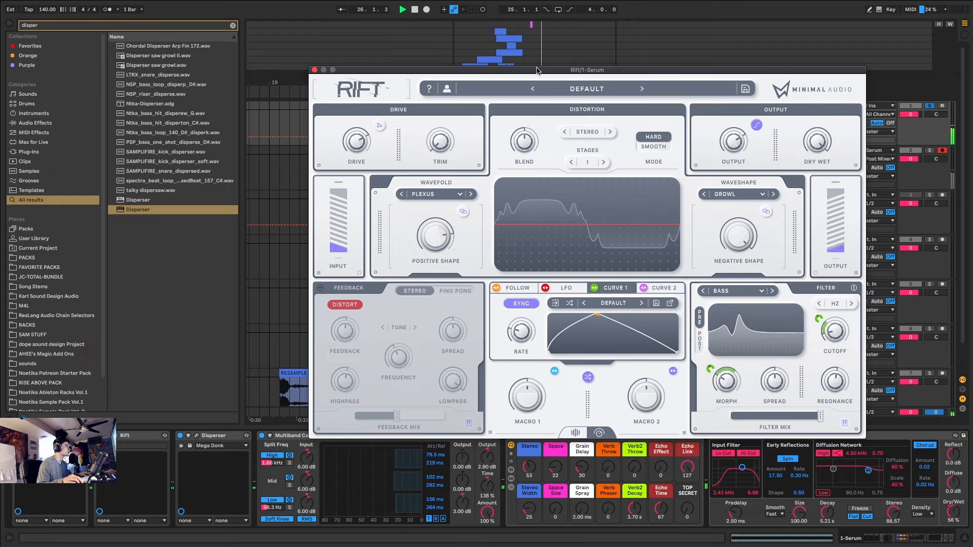
drag(537, 70, 219, 14)
- Bypass the Reverb, set Multiband Compression's master output to 8.30 dB and close the Rift window
click(713, 435)
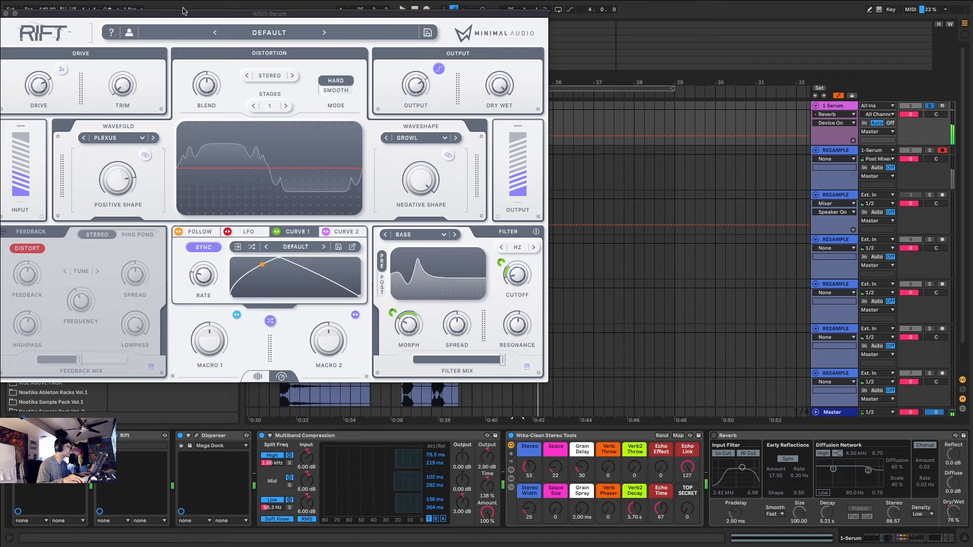
drag(191, 14, 629, 5)
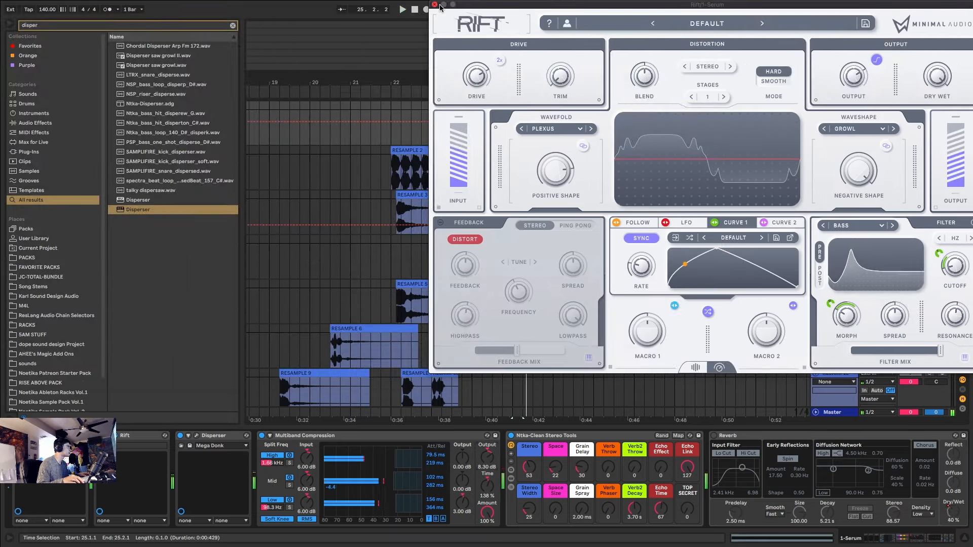
click(435, 5)
- Record another resample of the Serum sound and move the clip to a new track below the others near bar 21
click(426, 9)
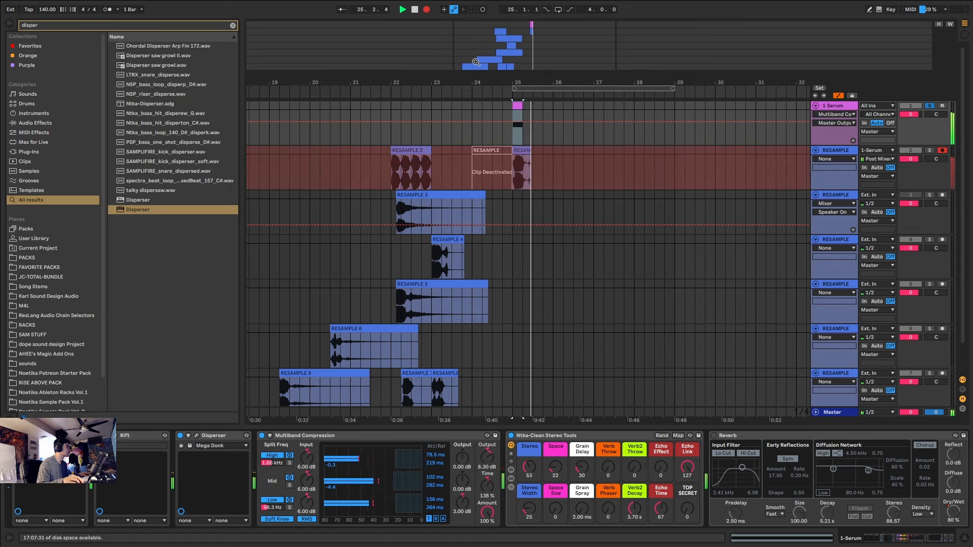
key(space)
drag(522, 169, 380, 411)
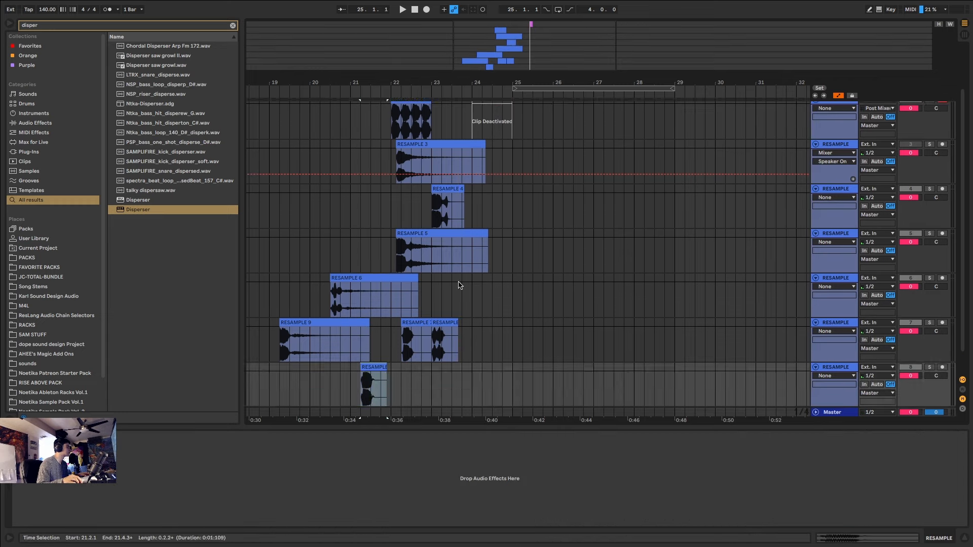
- Lower oscillator B's wavetable position in Serum while auditioning the MIDI clip at bar 25, and close the Serum window
scroll(524, 111, up, 2)
click(519, 103)
key(space)
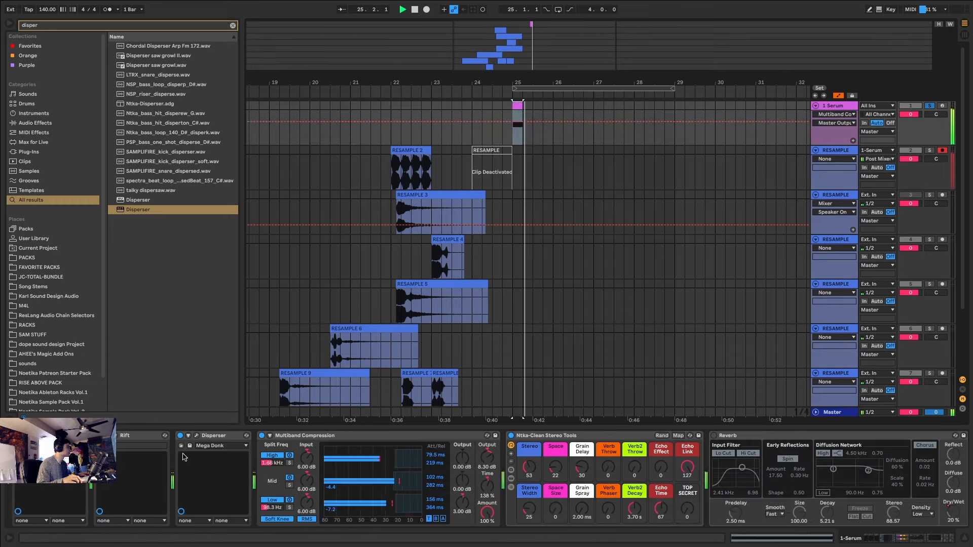
click(33, 435)
key(space)
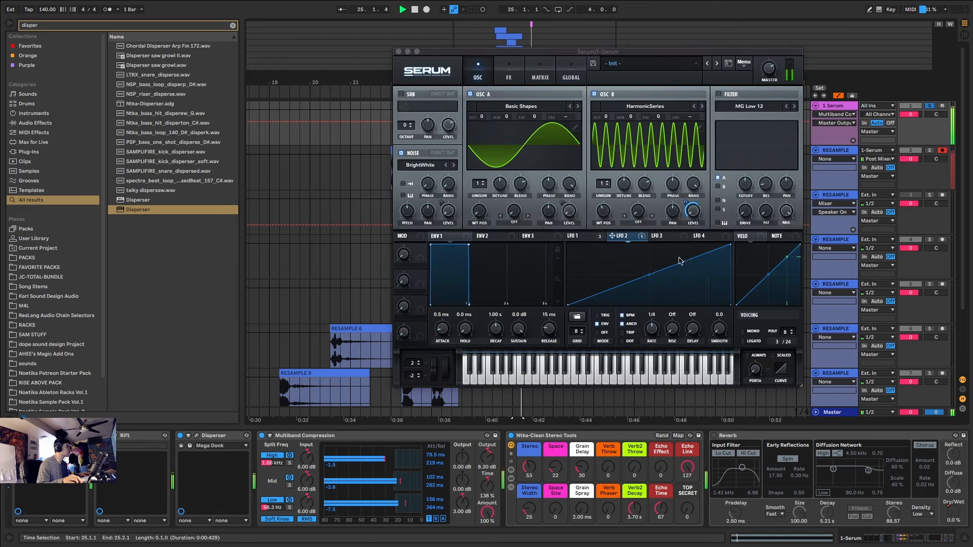
click(607, 218)
drag(606, 211, 605, 217)
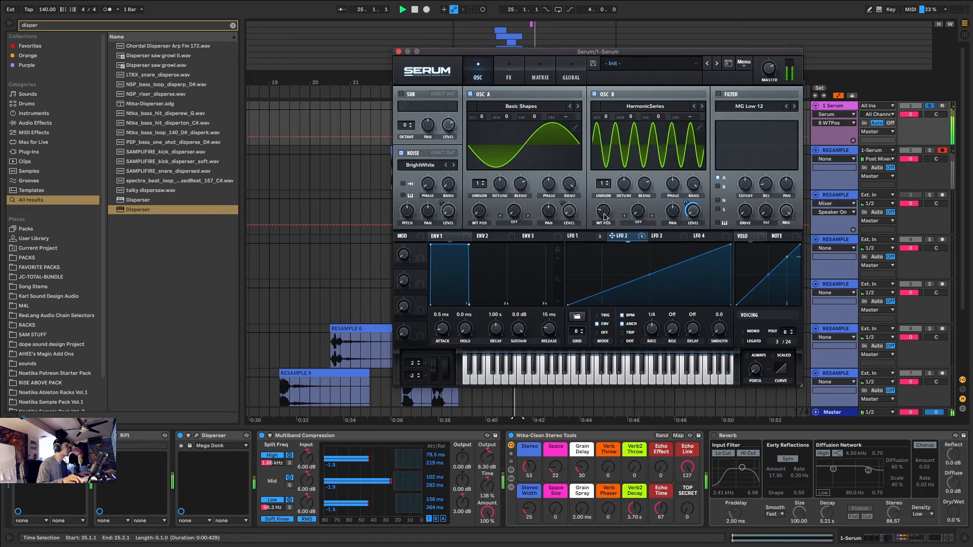
click(398, 52)
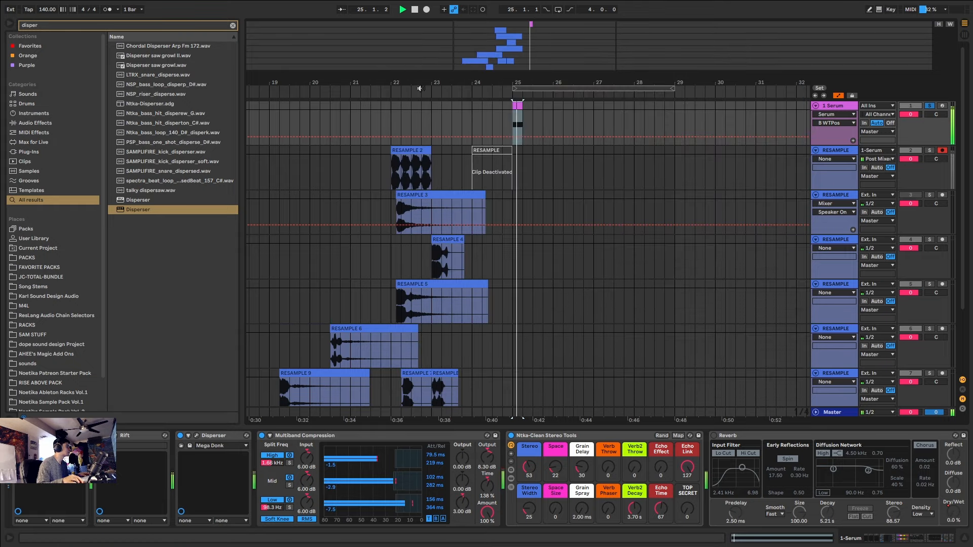
- Record another resample of the Serum sound and move the clip to the lowest RESAMPLE track near bar 23
click(426, 9)
key(space)
drag(522, 150, 439, 359)
- Set Disperser's frequency to 520 Hz and lower its amount while auditioning the Serum clip
scroll(507, 195, up, 3)
click(522, 101)
key(space)
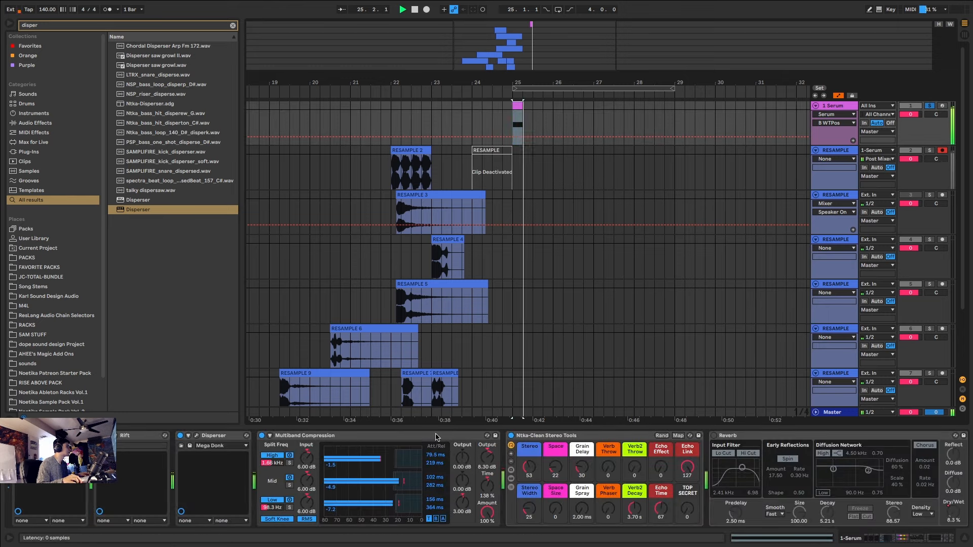
click(196, 436)
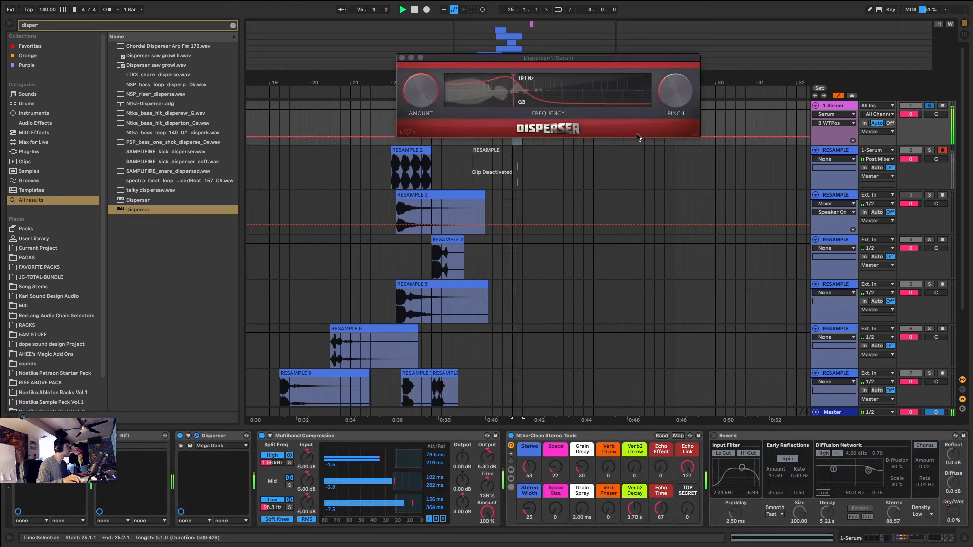
drag(576, 84, 549, 100)
drag(421, 91, 420, 117)
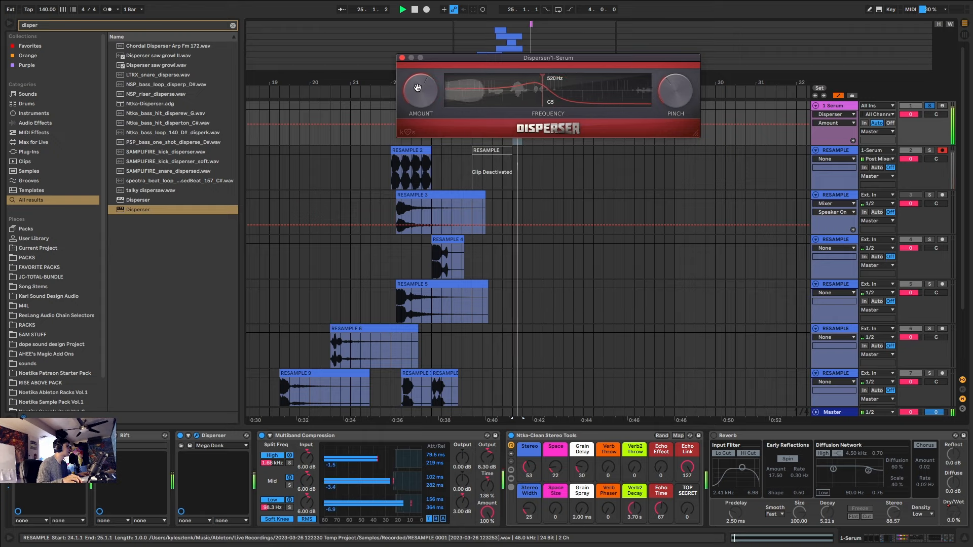
- Adjust Rift's filter morph and set its cutoff to 97.3 Hz while repeatedly auditioning the clip
click(114, 436)
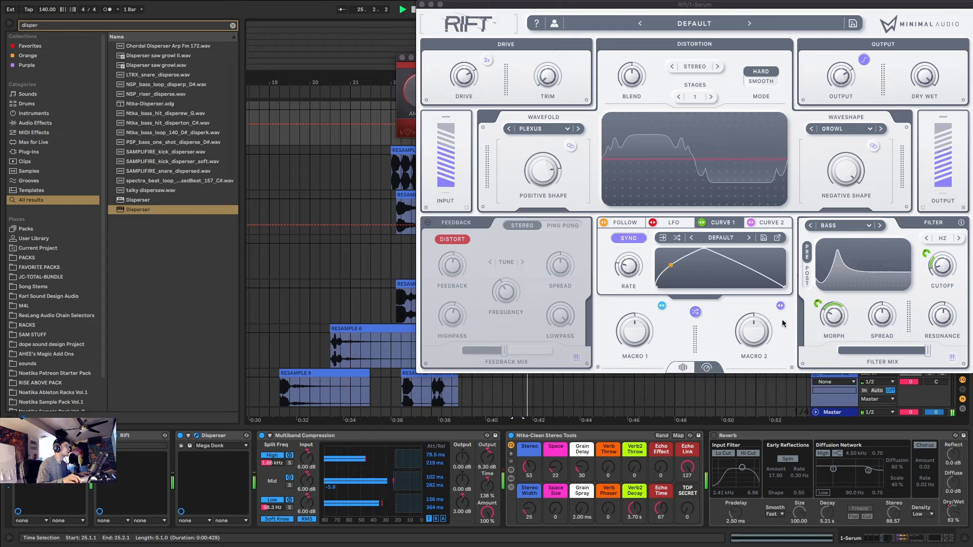
mouse_move(831, 317)
mouse_down()
mouse_move(821, 344)
mouse_move(851, 293)
mouse_move(837, 332)
mouse_move(839, 318)
mouse_up()
drag(936, 266, 939, 317)
key(space)
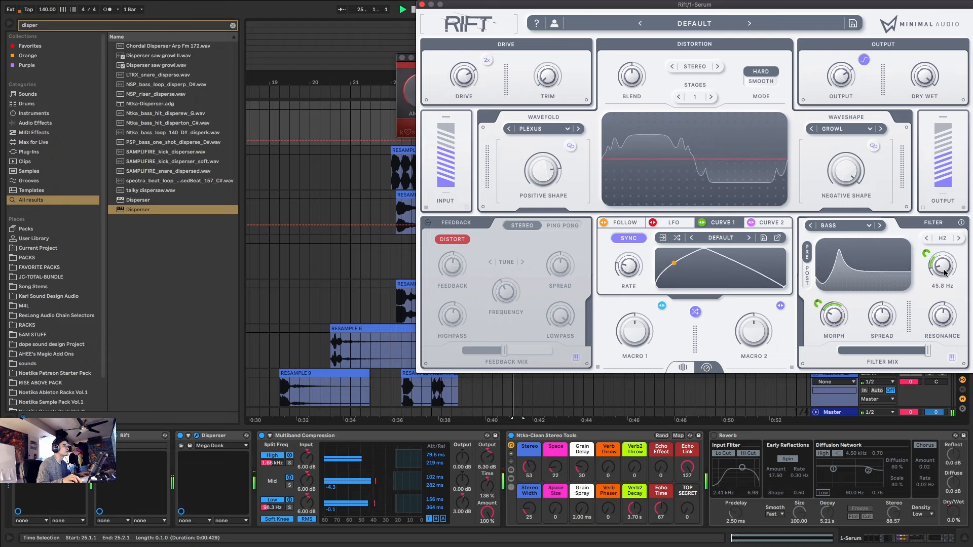
scroll(943, 271, up, 5)
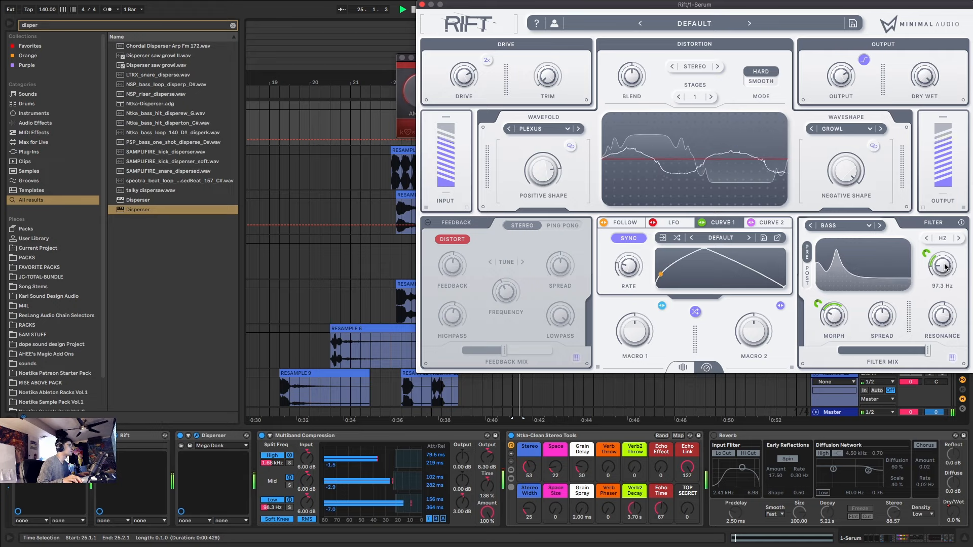
key(space)
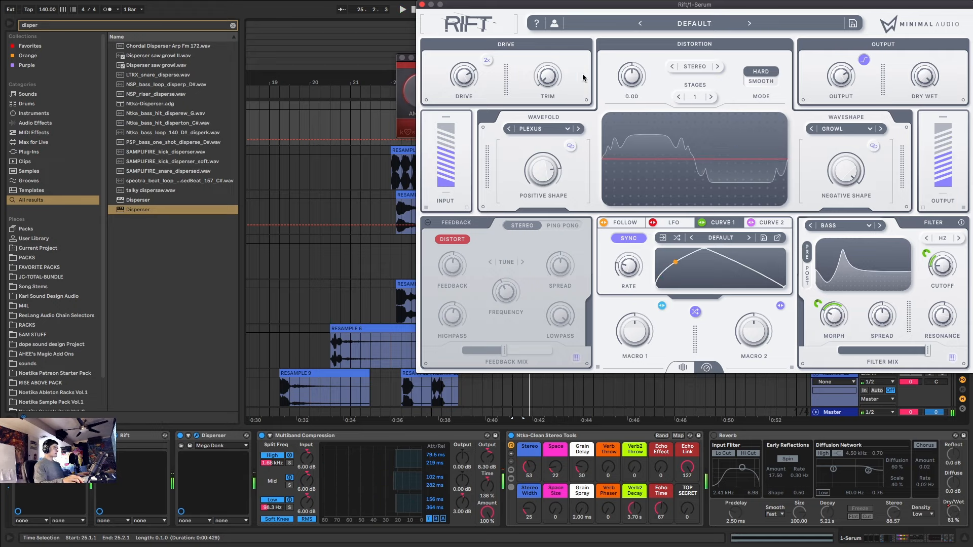
key(space)
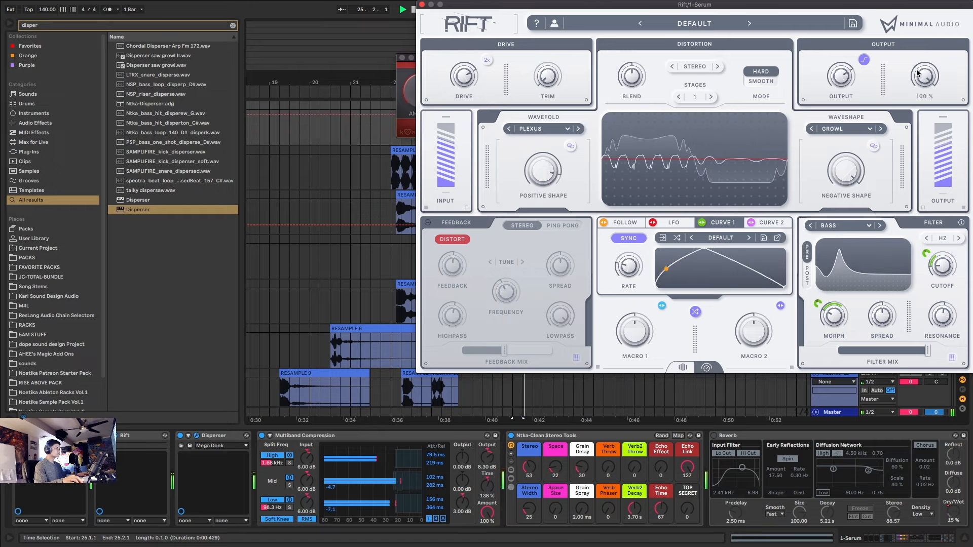
key(space)
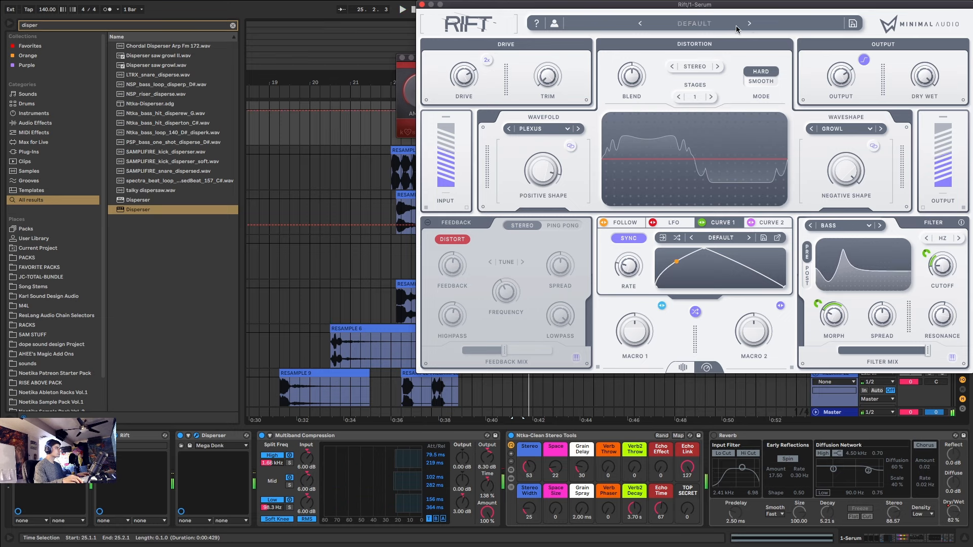
- Close the Rift and Disperser windows and, with automation hidden, move the Serum MIDI clip to bar 21
click(421, 4)
click(402, 57)
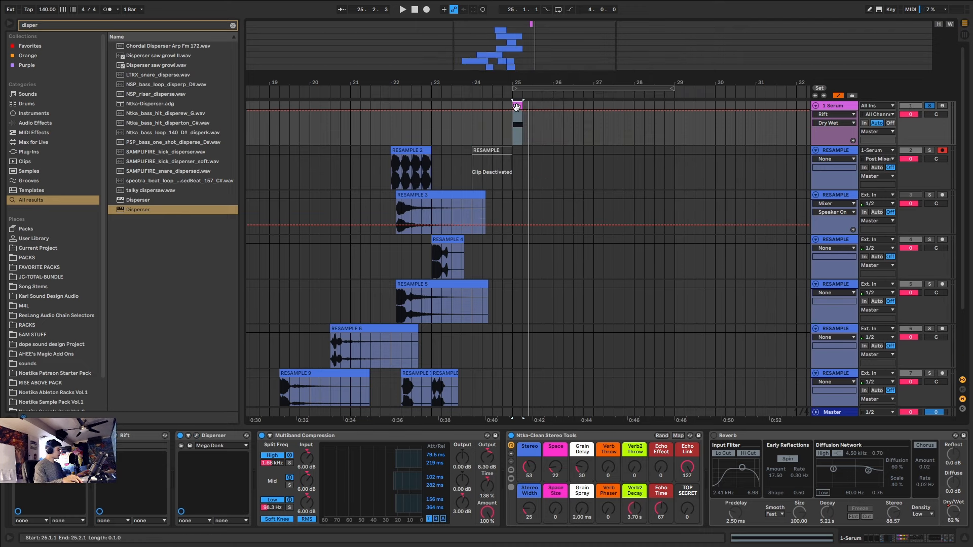
key(a)
drag(516, 108, 354, 137)
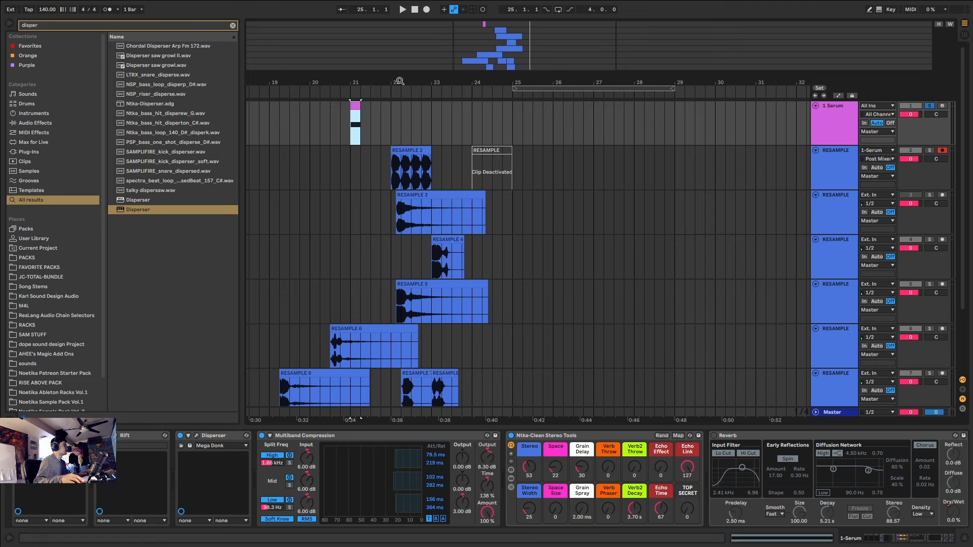
- Group all the RESAMPLE tracks under the name BASSES and collapse the group
click(844, 174)
scroll(835, 243, down, 3)
shift+click(829, 370)
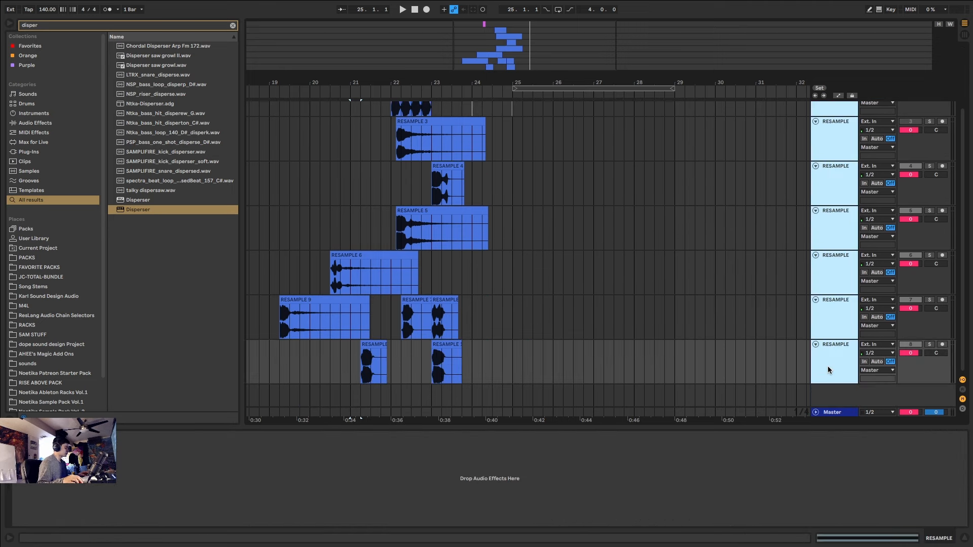
key(ctrl+g)
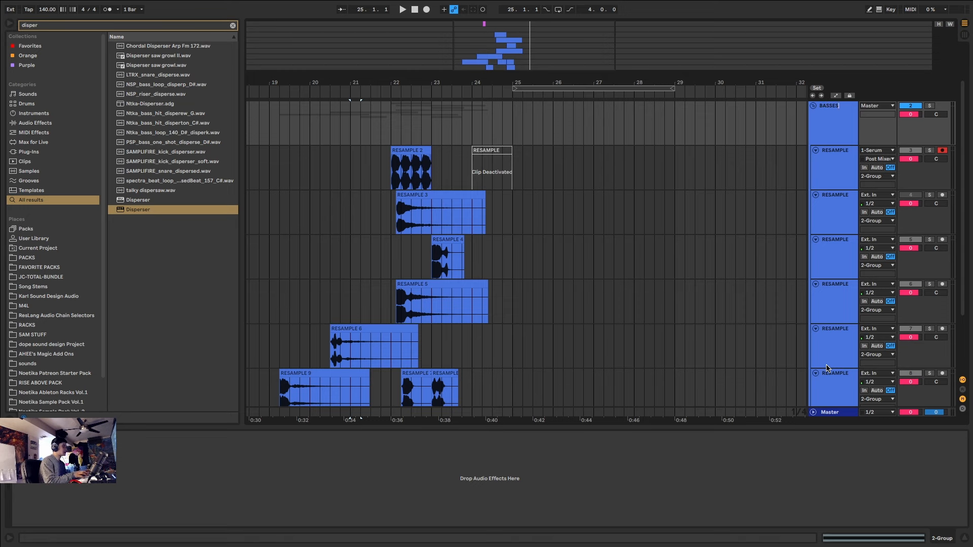
text(BASSES)
key(Return)
scroll(861, 304, up, 3)
click(815, 151)
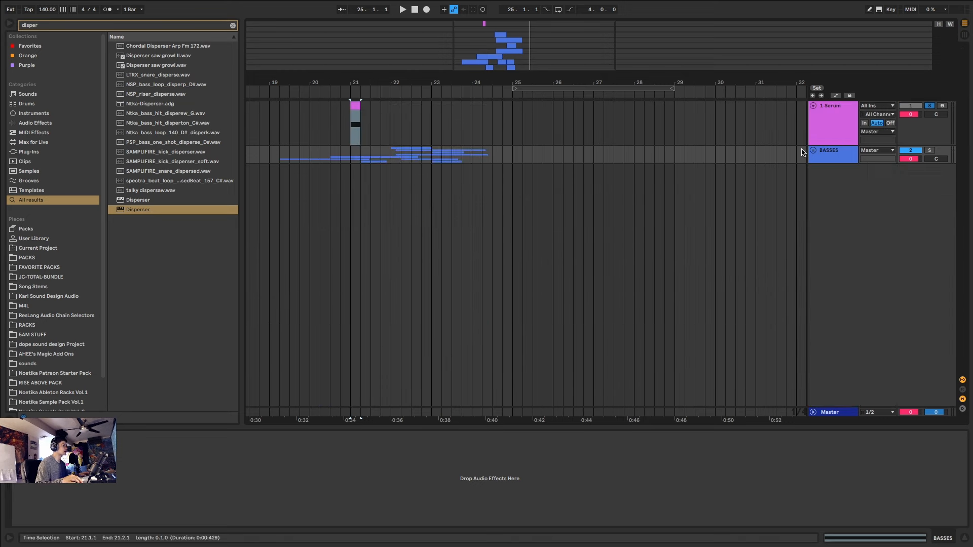
- Insert a MIDI track below the Serum track and load a new Serum instance on it from a "serum" browser search
click(832, 122)
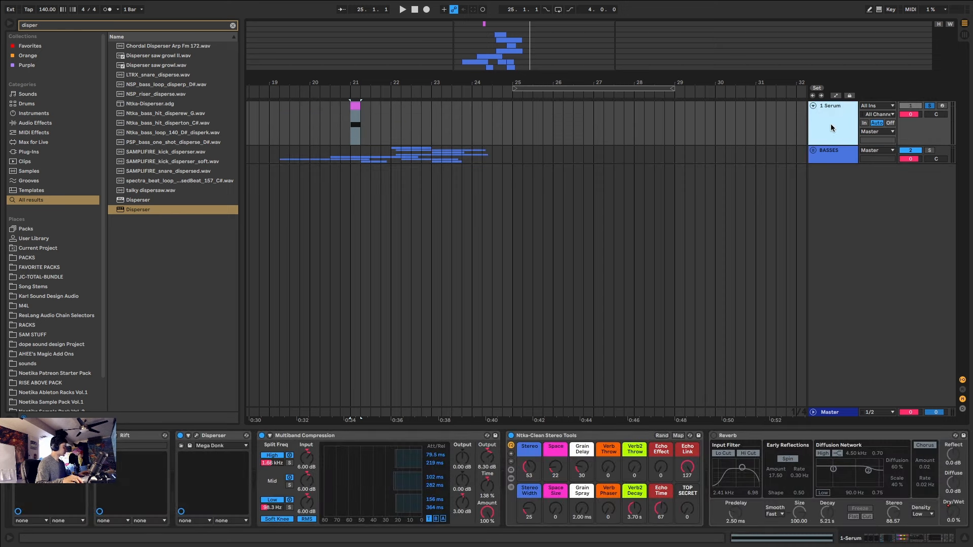
key(ctrl+shift+t)
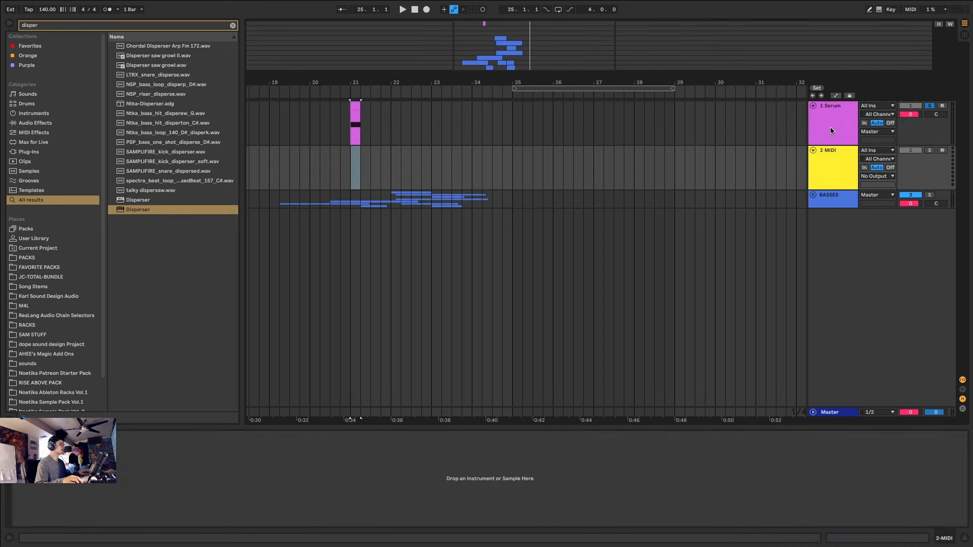
drag(558, 56, 584, 86)
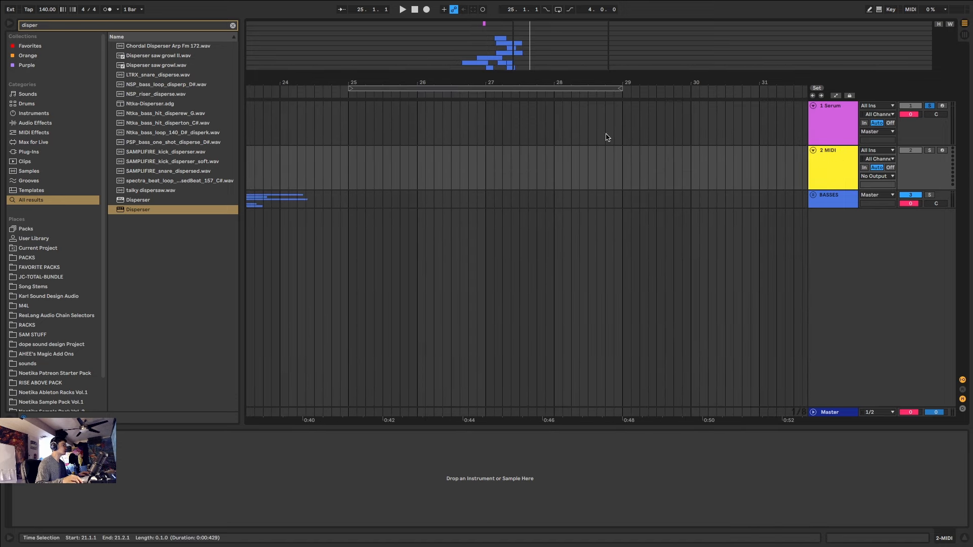
text(ser)
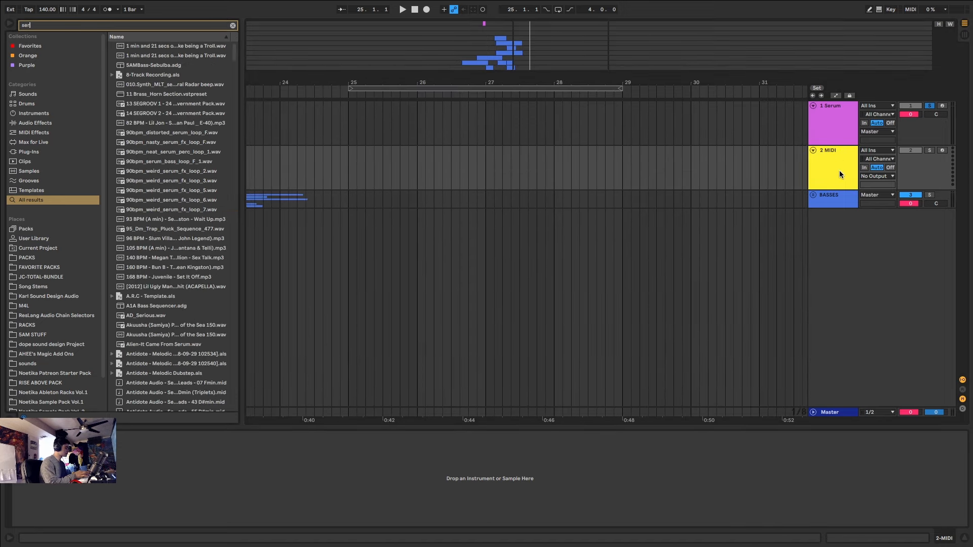
text(um)
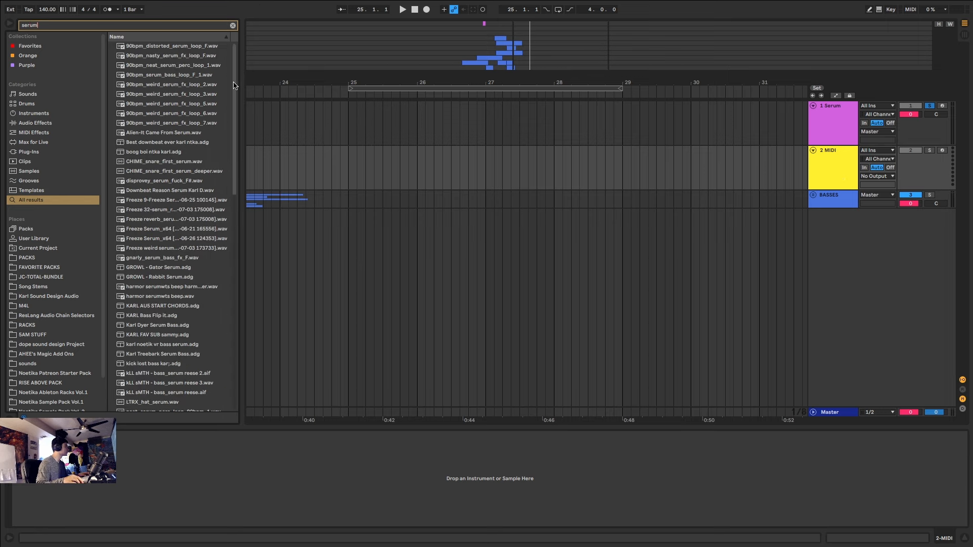
scroll(231, 352, down, 15)
double_click(147, 377)
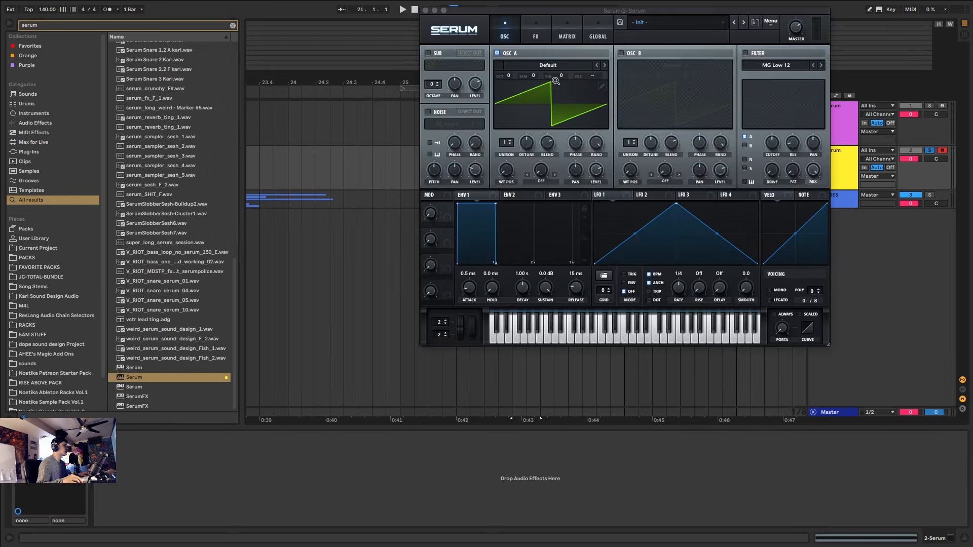
- Turn off oscillator A and shape LFO 1 into two short sharp dips followed by a long curved decay
click(497, 52)
mouse_move(607, 264)
mouse_down()
mouse_move(622, 220)
mouse_move(611, 276)
mouse_up()
double_click(621, 217)
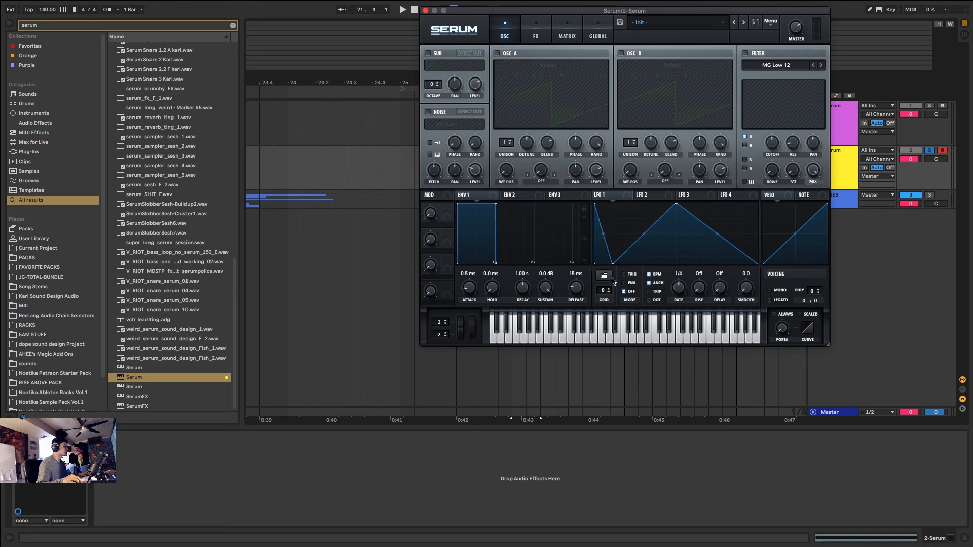
double_click(621, 236)
drag(621, 237, 614, 203)
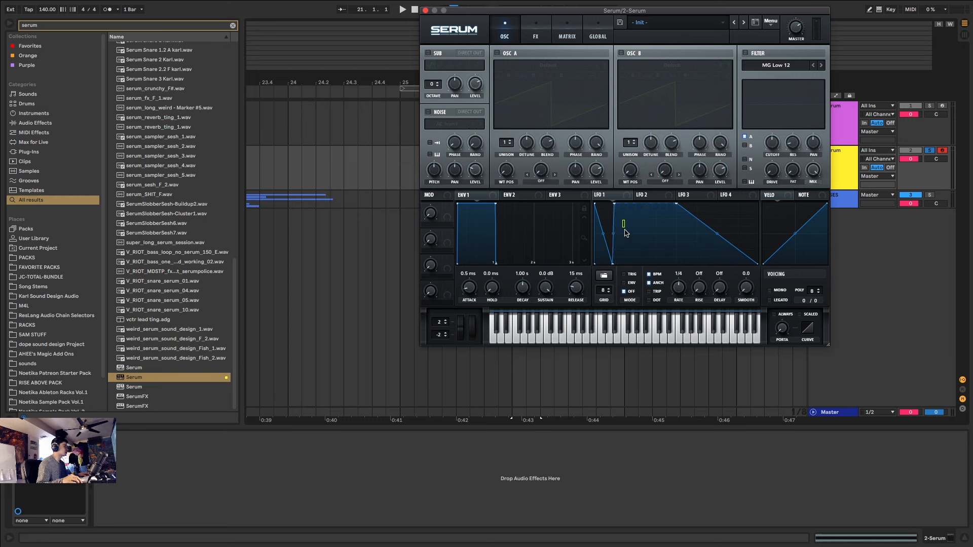
double_click(632, 221)
drag(632, 220, 632, 302)
drag(643, 250, 657, 197)
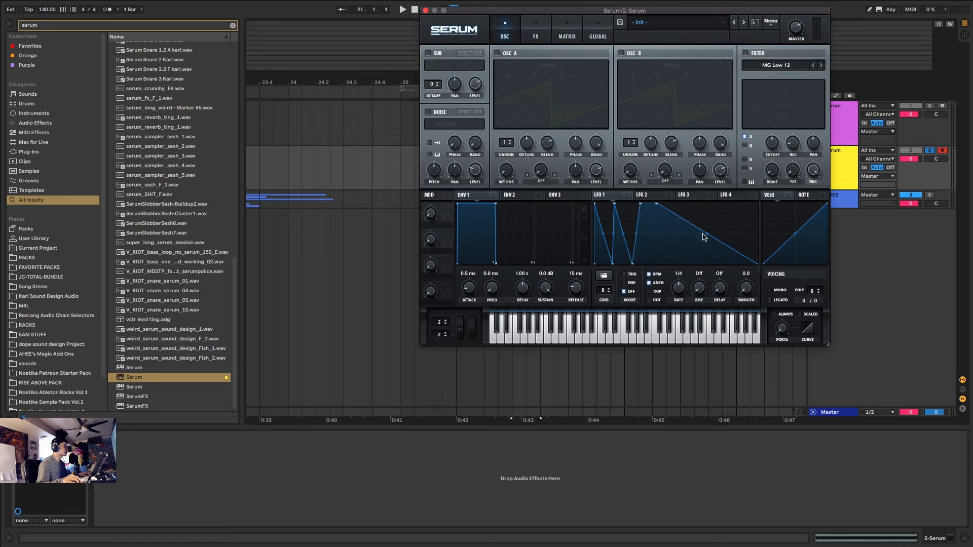
drag(703, 237, 707, 261)
- Set LFO 1 to envelope mode without BPM sync and assign it to the level of the AC hum1 noise
click(626, 282)
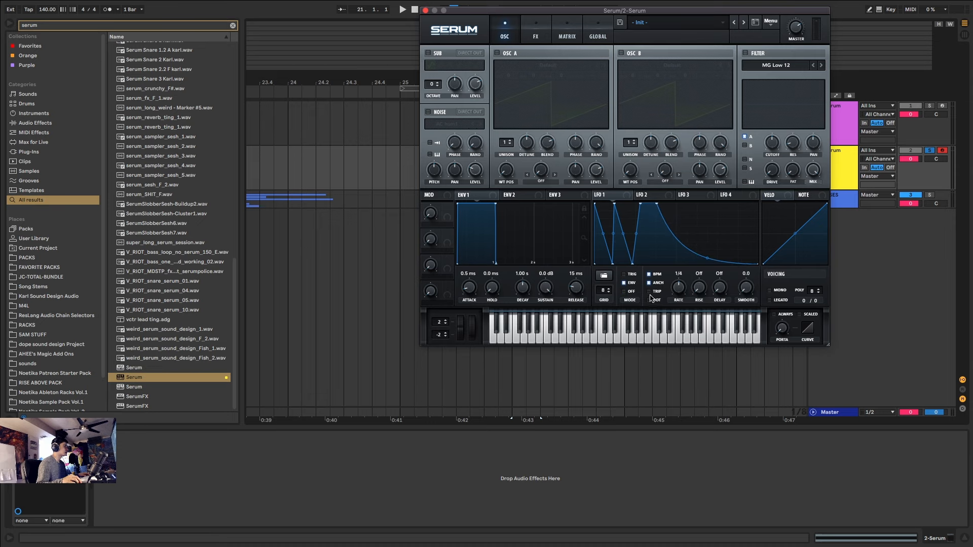
click(650, 275)
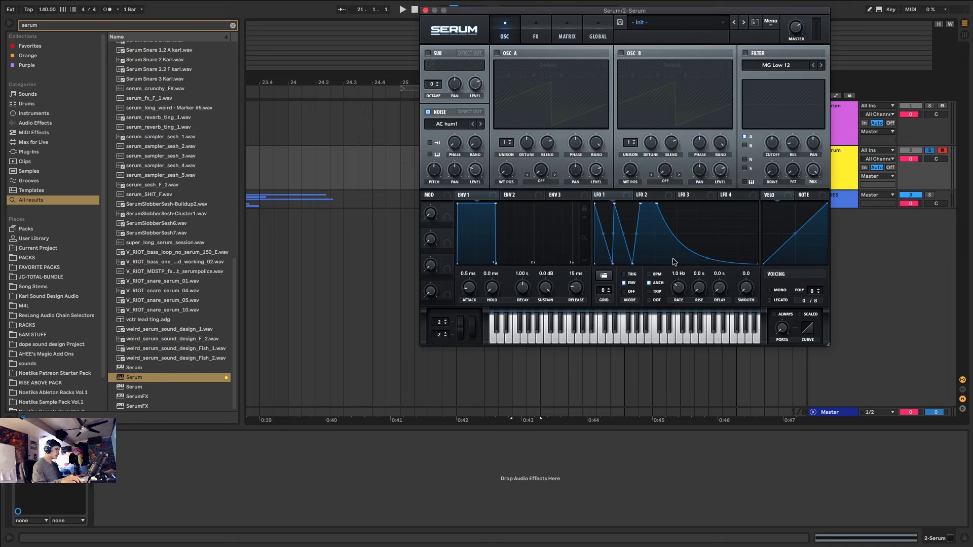
drag(628, 197, 488, 119)
- Set LFO 1's rate to 2.1 Hz while auditioning the sound
key(space)
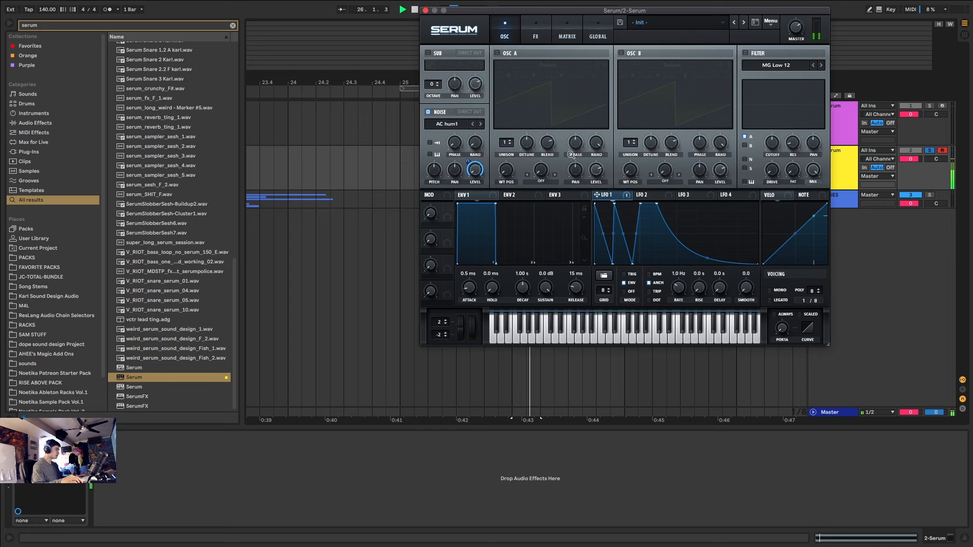
mouse_move(679, 289)
mouse_down()
mouse_move(686, 278)
mouse_move(689, 288)
mouse_up()
key(space)
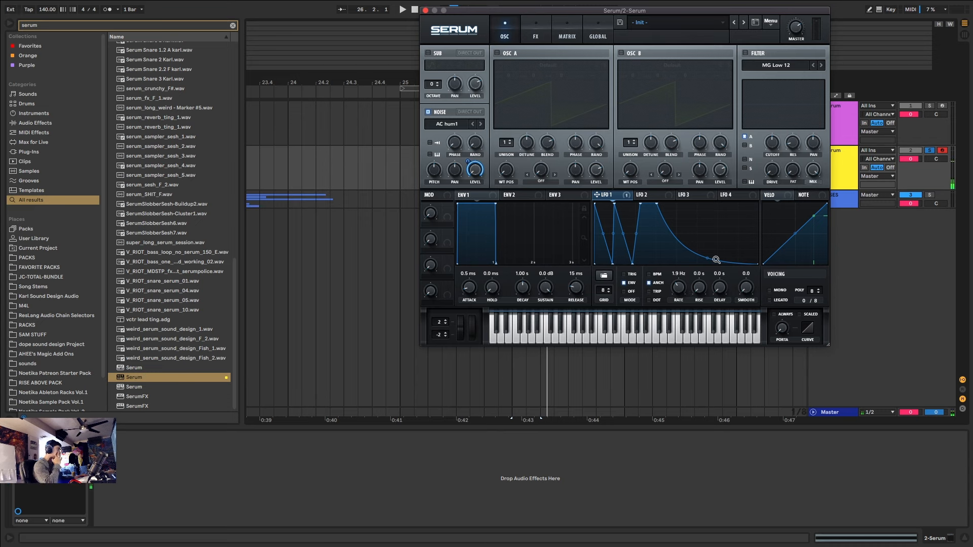
key(space)
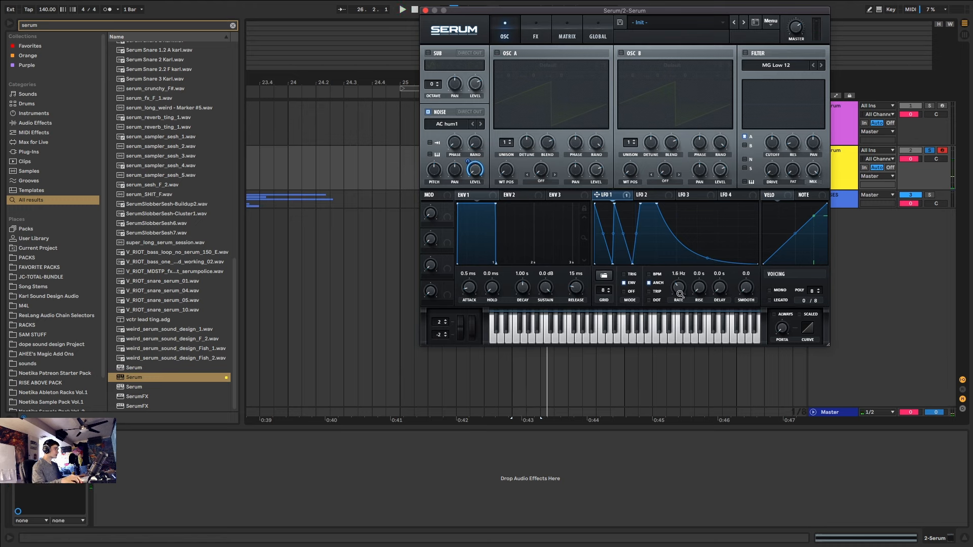
key(space)
- Enable Tube distortion and EQ in Serum's effects, adjusting the distortion drive while auditioning the clip
click(530, 23)
key(space)
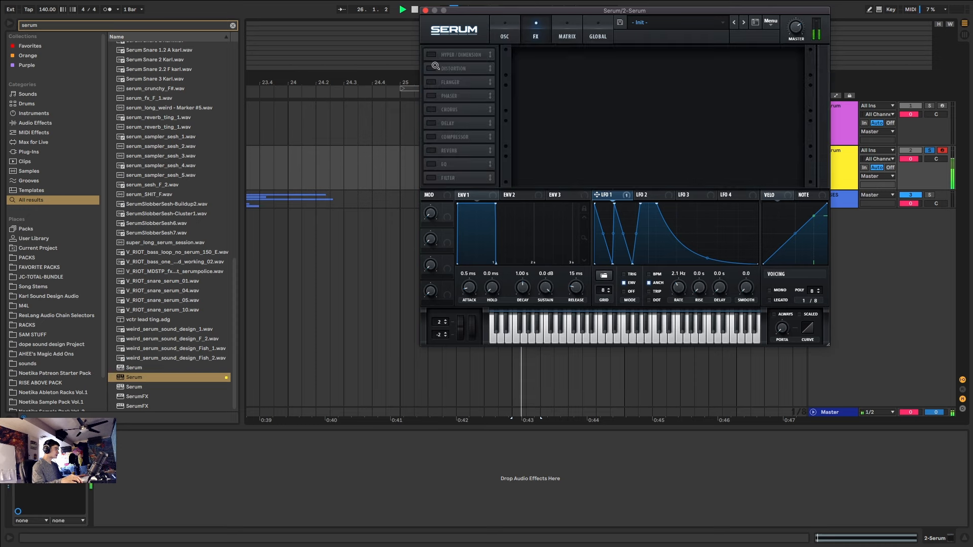
click(434, 67)
key(space)
drag(723, 59, 718, 95)
key(space)
key(space)
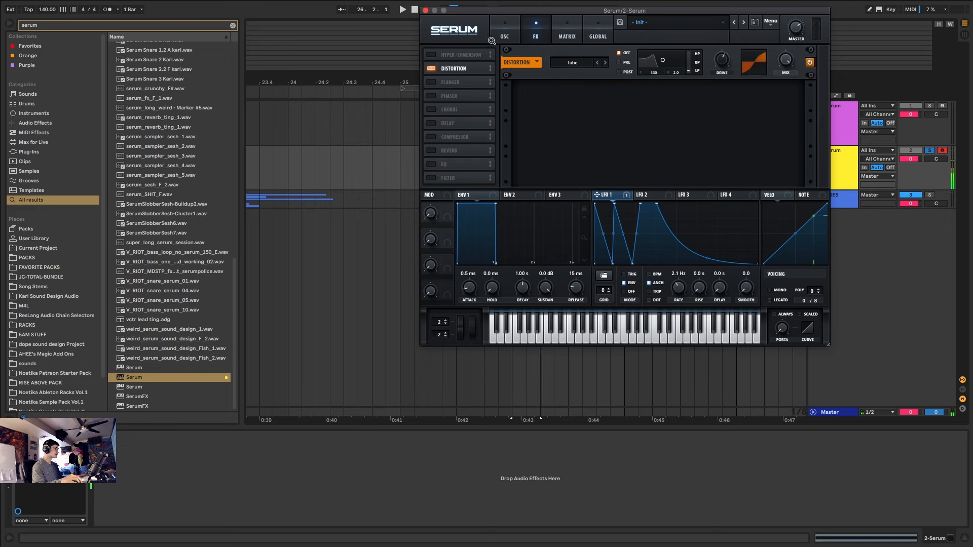
click(430, 164)
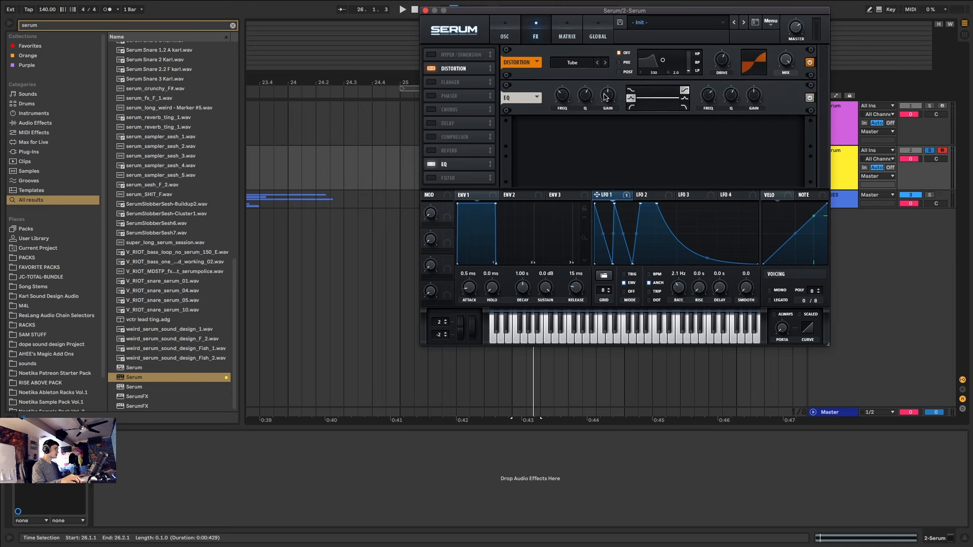
- Boost the EQ's low band at about 774 Hz and raise LFO 1's rate to 4.1 Hz while auditioning the clip
drag(605, 96, 575, 75)
key(space)
key(space)
key(space)
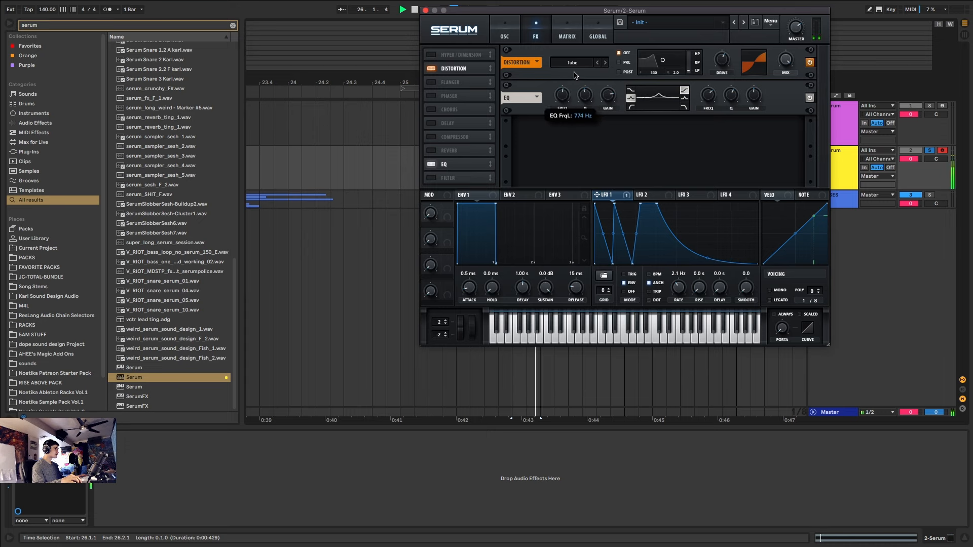
drag(679, 289, 682, 289)
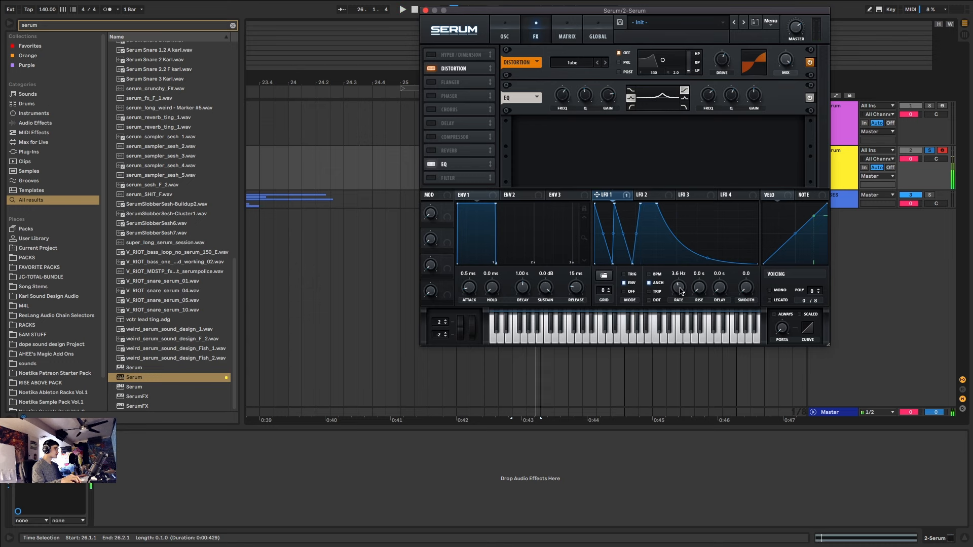
- Set the EQ's low band to 1137 Hz with 24.0 dB of gain while auditioning the clip
drag(564, 99, 563, 105)
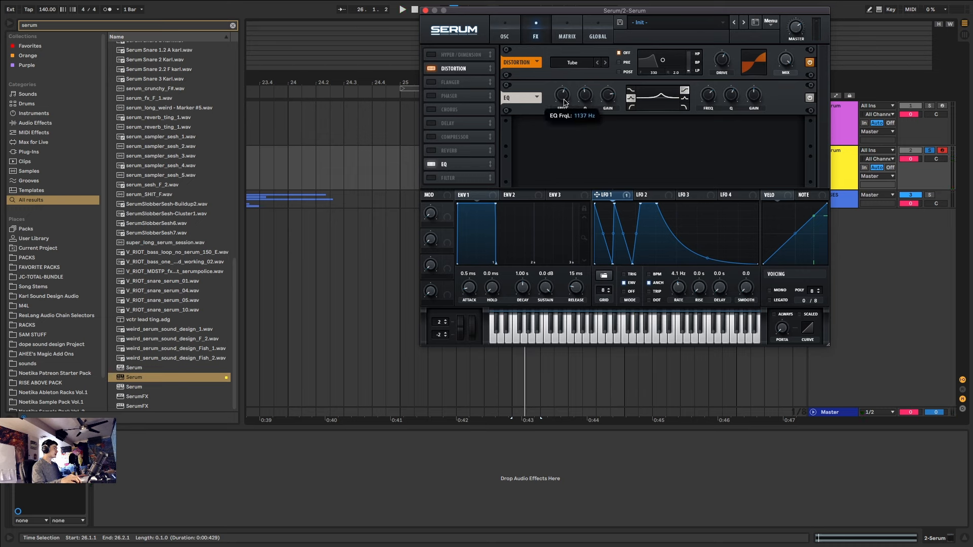
key(space)
drag(607, 95, 623, 77)
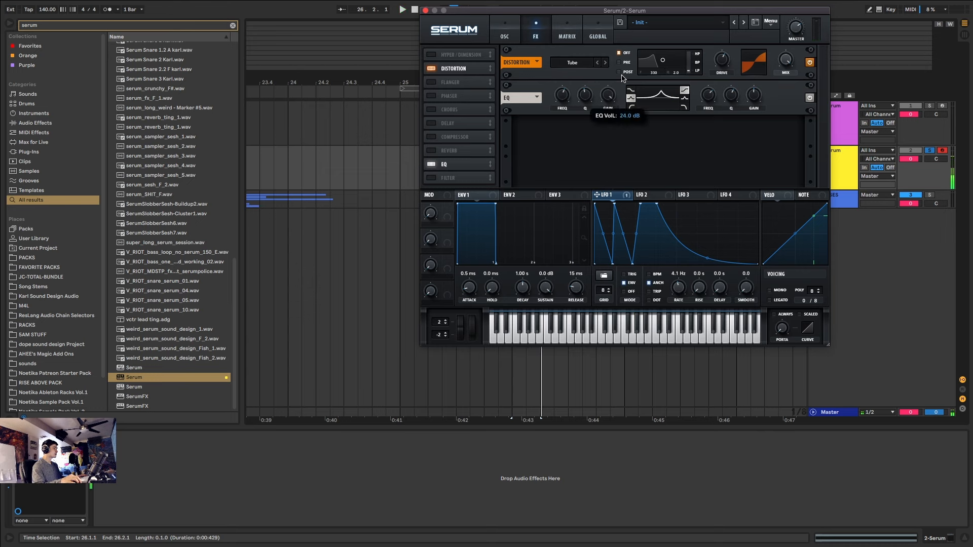
key(space)
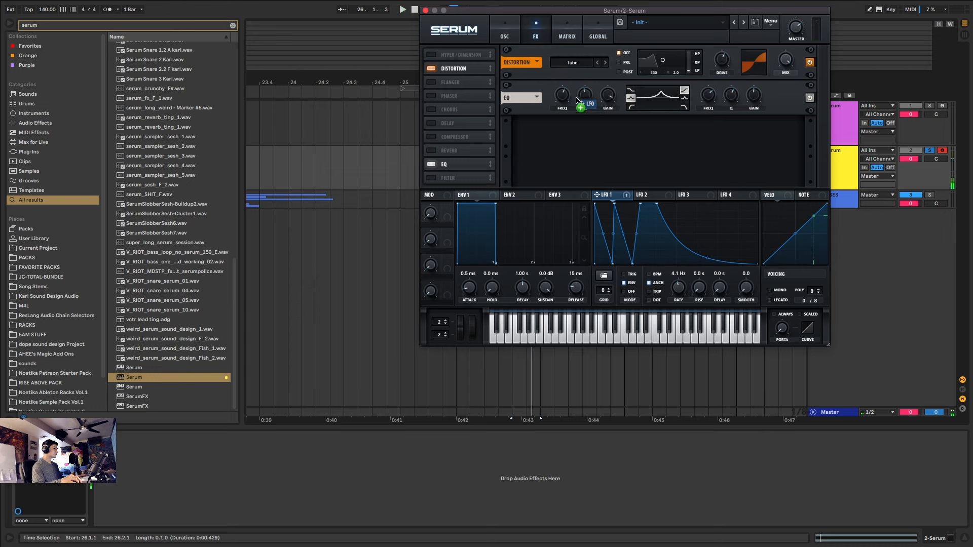
- Assign LFO 1 to the EQ's low-band gain and move the EQ ahead of the distortion in Serum's effects chain
drag(576, 99, 608, 97)
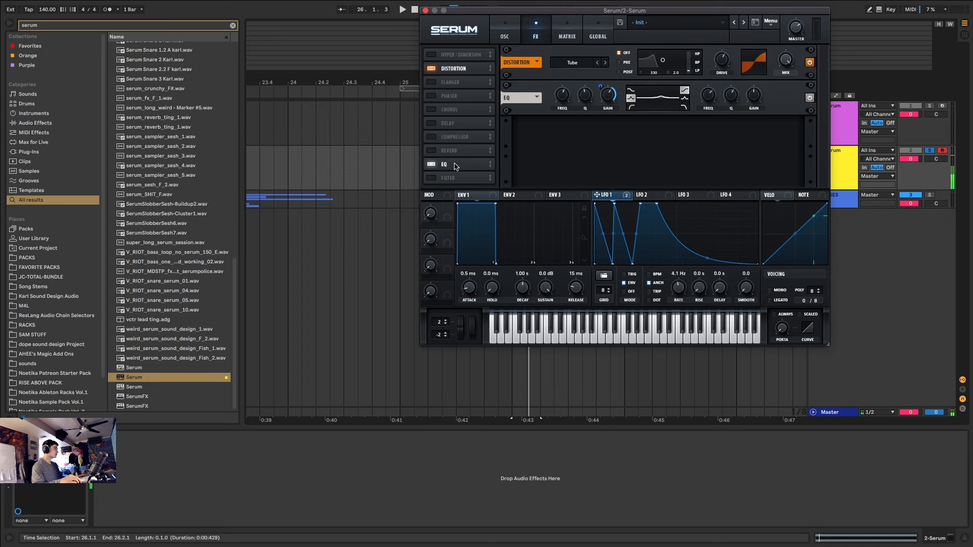
drag(454, 166, 490, 61)
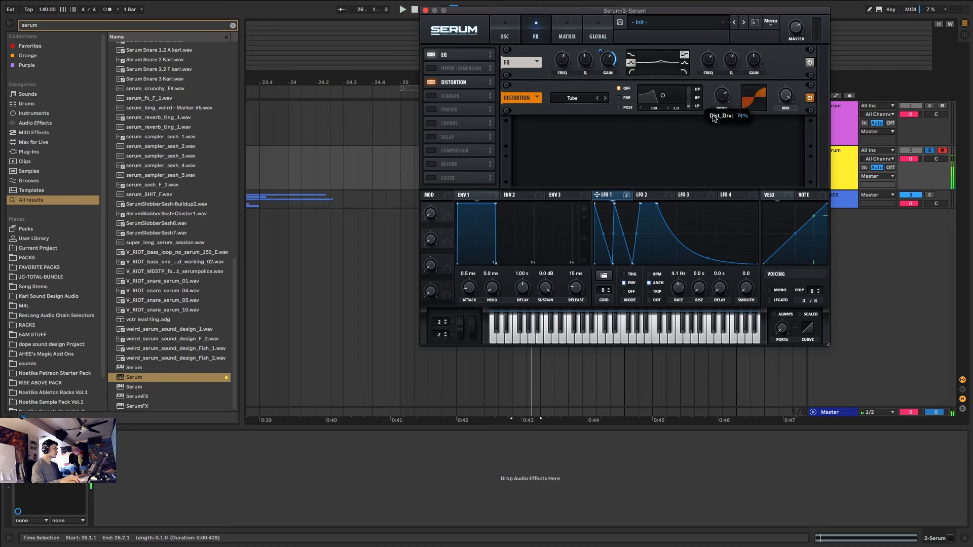
key(space)
click(425, 10)
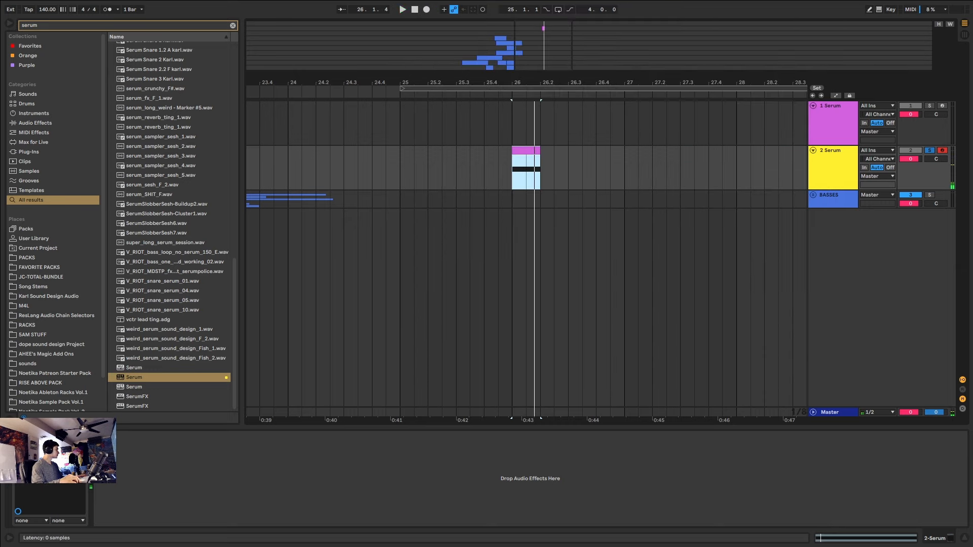
- Set LFO 1's rate to 7.0 Hz in the second Serum, check its effects and close its window
click(33, 437)
mouse_move(674, 287)
mouse_down()
mouse_move(679, 276)
mouse_move(685, 287)
mouse_up()
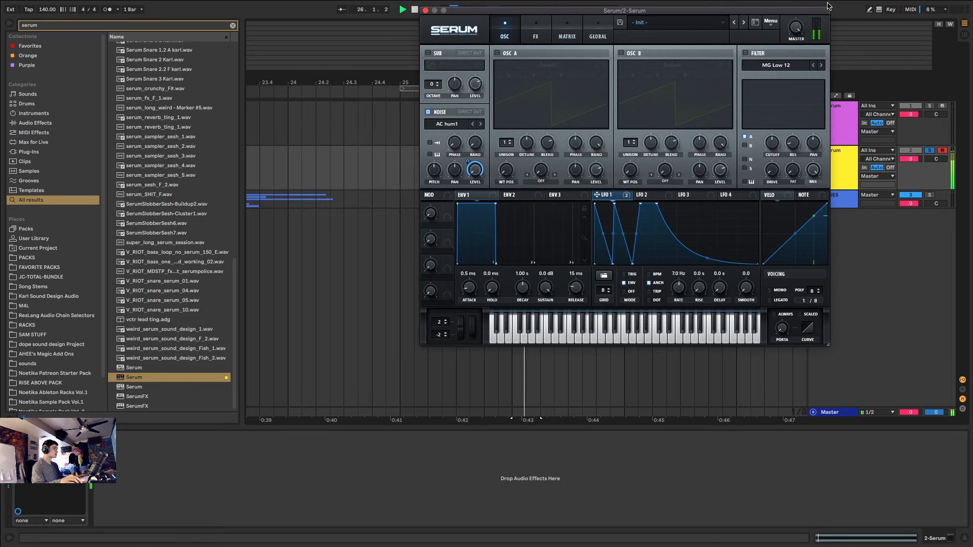
click(535, 32)
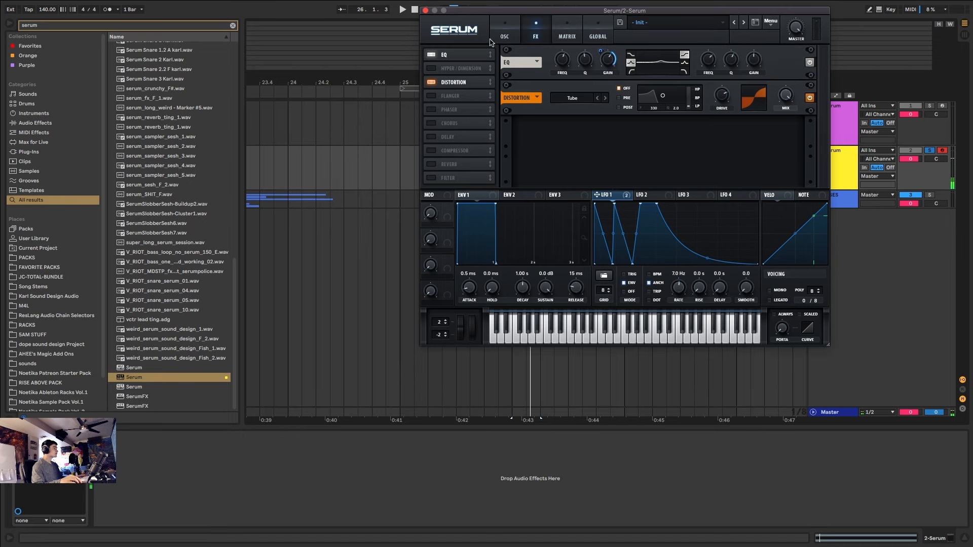
click(425, 11)
- Add EQ Eight and Reverb after Serum on the 2 Serum track
key(super+f)
text(eq)
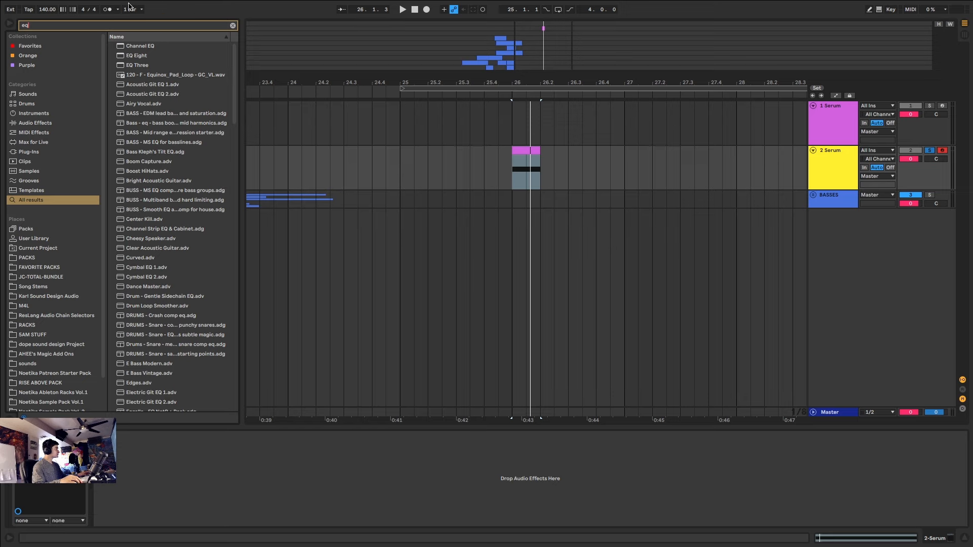
double_click(138, 56)
key(super+f)
text(rever)
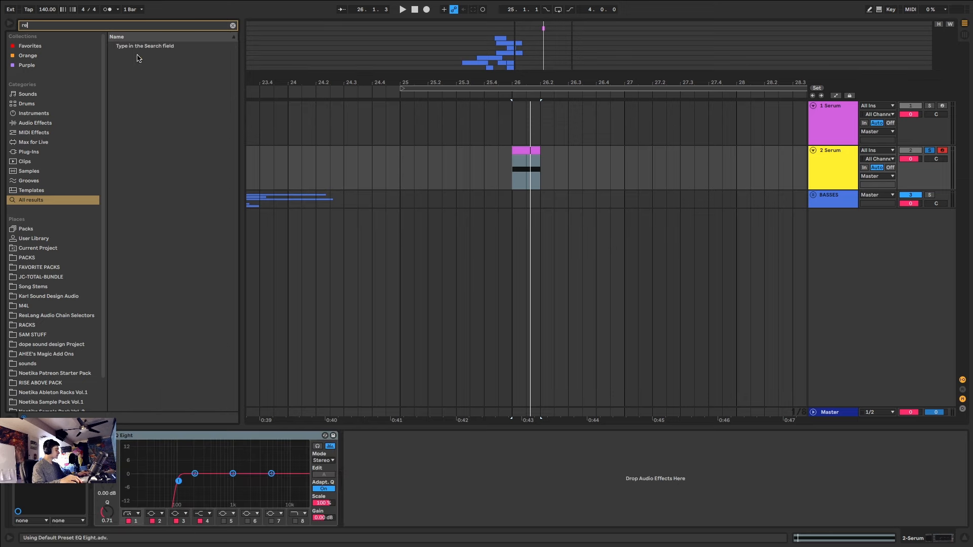
text(b)
double_click(138, 56)
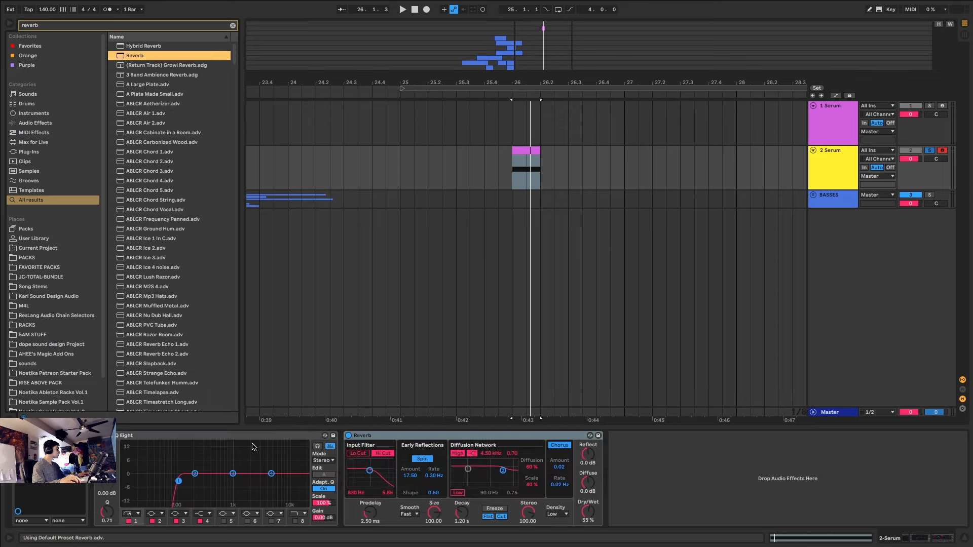
- Raise the cutoff of EQ Eight's low-cut filter on band 1 while auditioning the clip
key(space)
drag(179, 480, 195, 484)
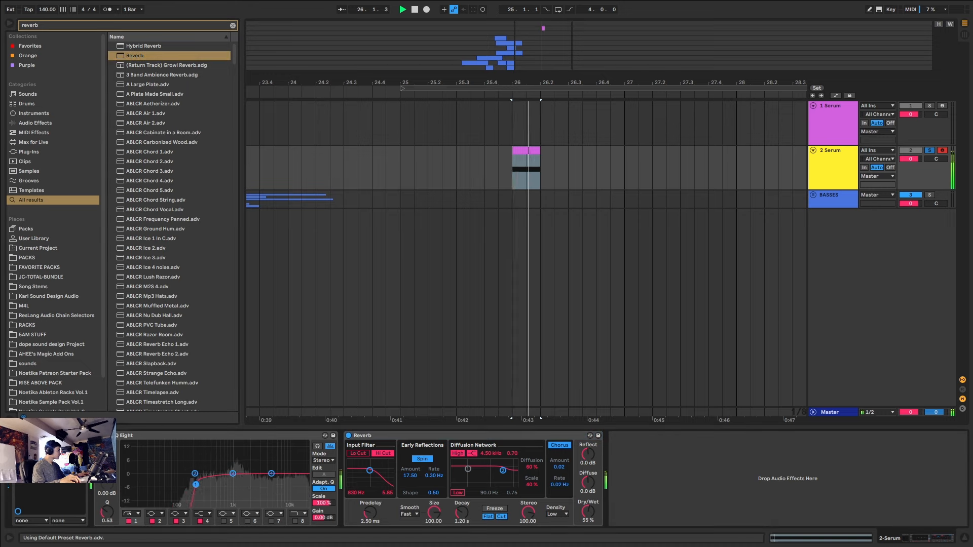
key(space)
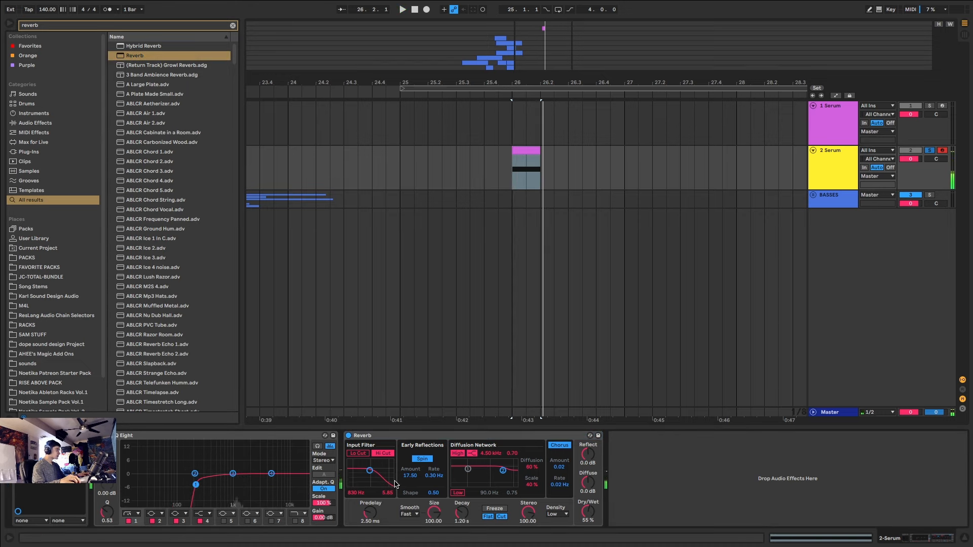
- Set the Reverb's input filter to 2.07 kHz, its decay to 743 ms and its dry/wet to 14%
drag(373, 479, 376, 476)
drag(462, 513, 461, 519)
key(space)
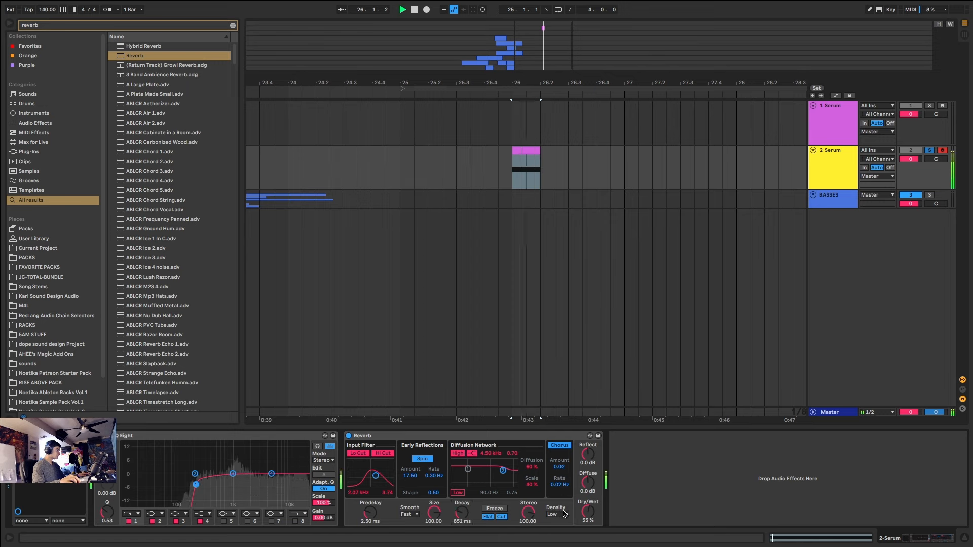
mouse_move(589, 515)
mouse_down()
mouse_move(590, 530)
mouse_move(590, 522)
mouse_up()
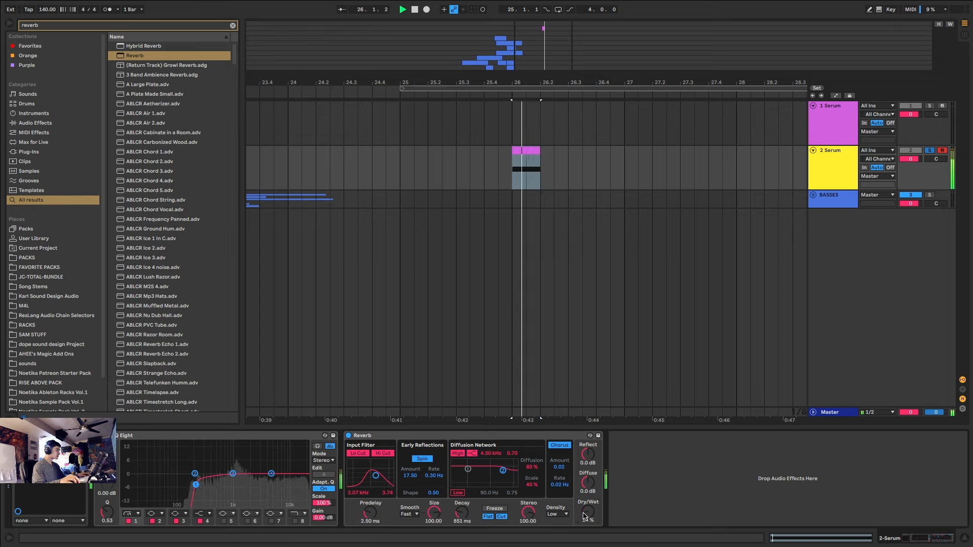
drag(462, 513, 464, 517)
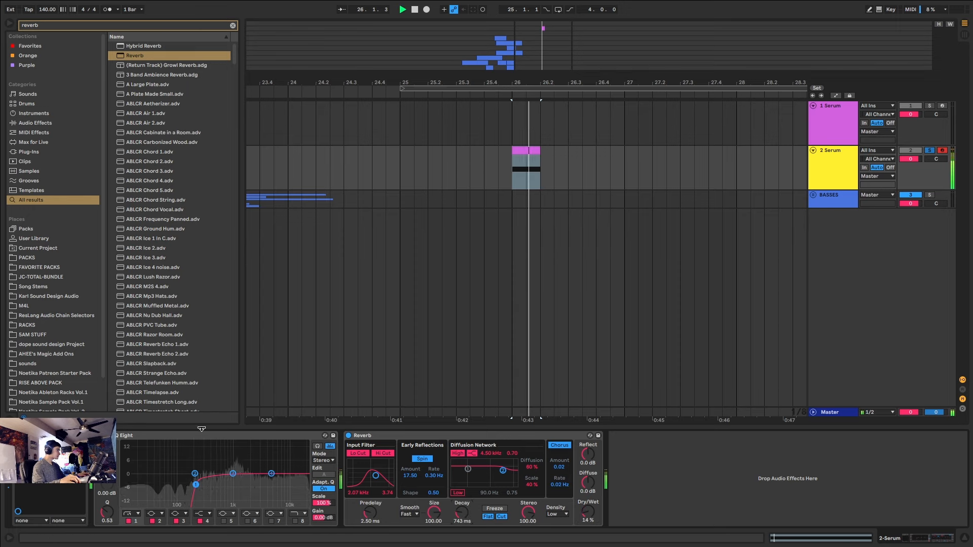
- Boost EQ Eight's band 3 by 1.86 dB at 3.91 kHz while the clip plays
drag(232, 474, 265, 470)
key(space)
- Insert the Multiband Compression preset between Serum and EQ Eight and set its output to 4.20 dB
key(ctrl+f)
text(multiband)
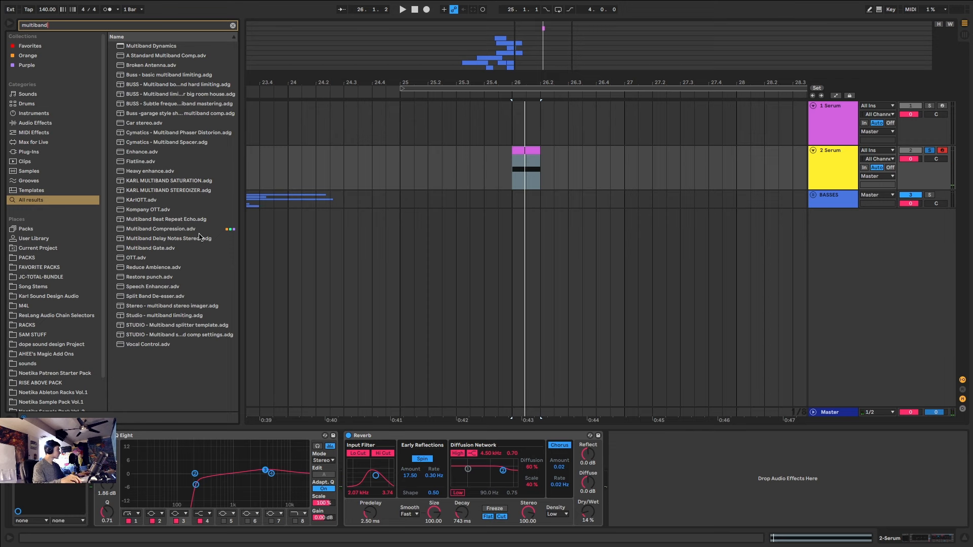
double_click(175, 230)
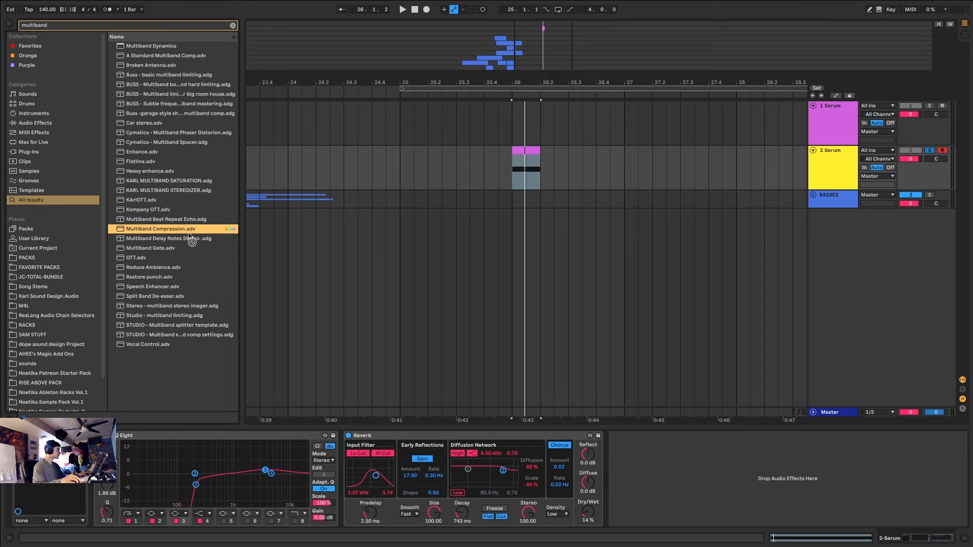
key(space)
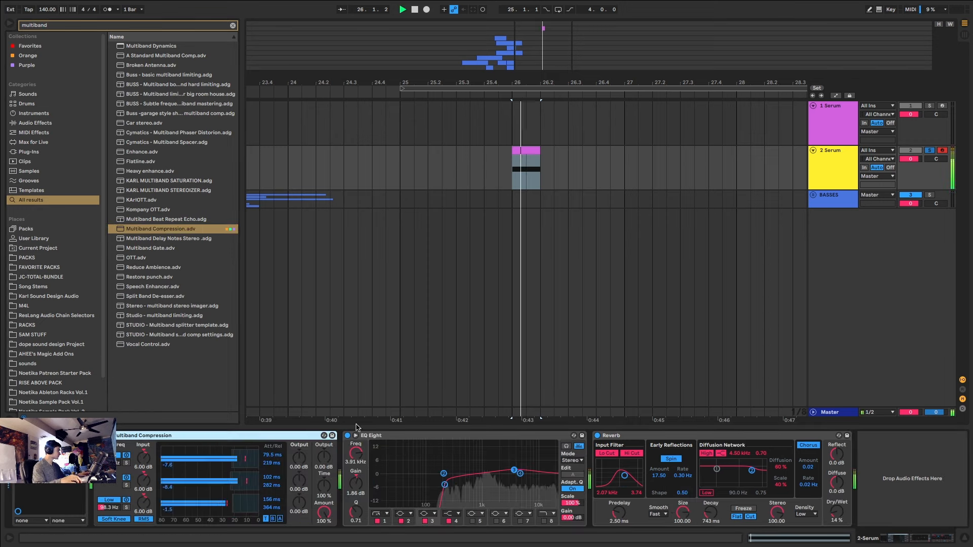
drag(324, 458, 324, 456)
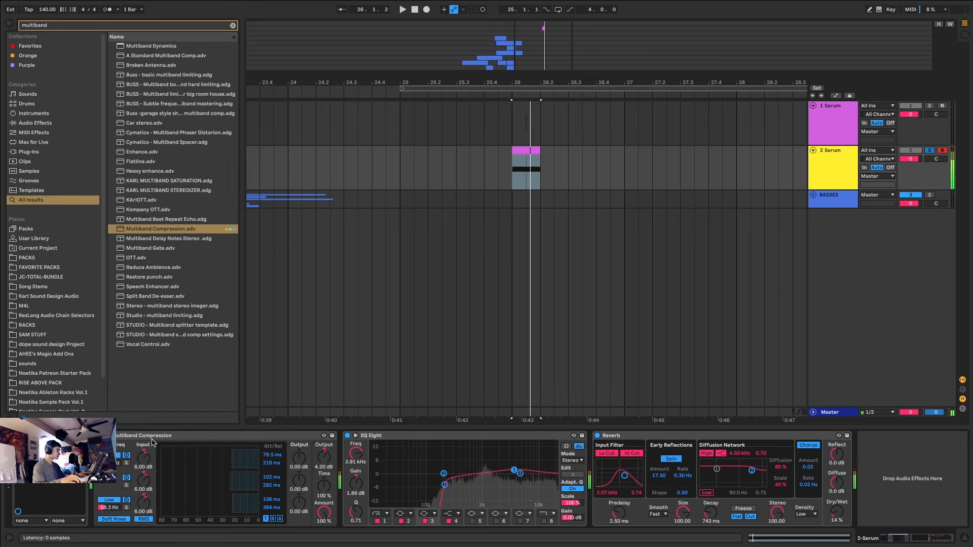
- Audition the clip through the full effects chain with Serum's window open
key(super+alt+p)
key(space)
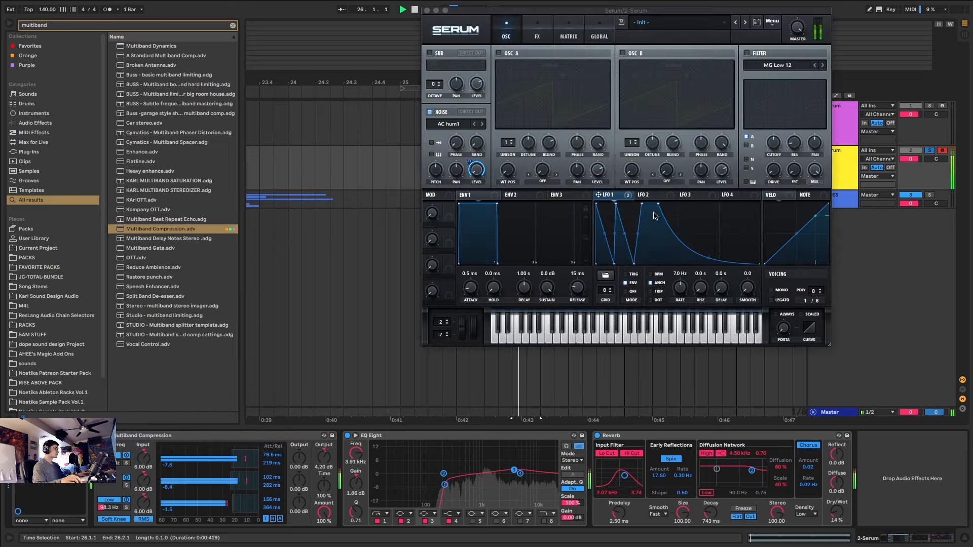
key(space)
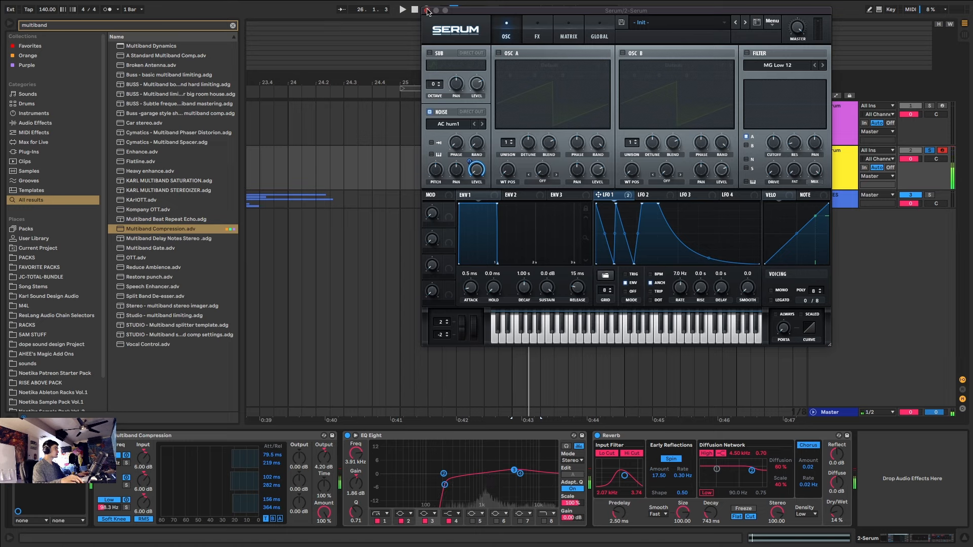
click(427, 10)
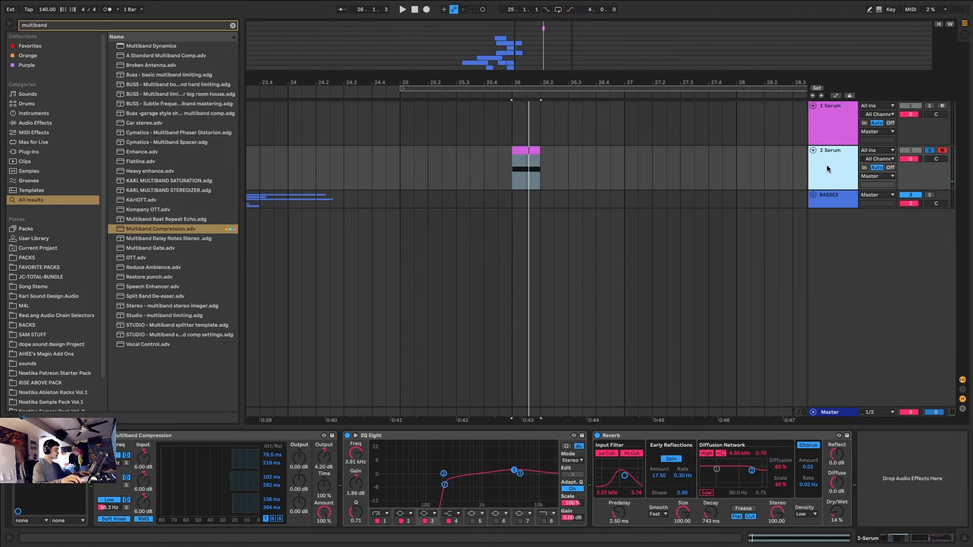
- Add an audio track below 2 Serum, set its input to 2-Serum and arm it for recording
key(ctrl+t)
click(888, 195)
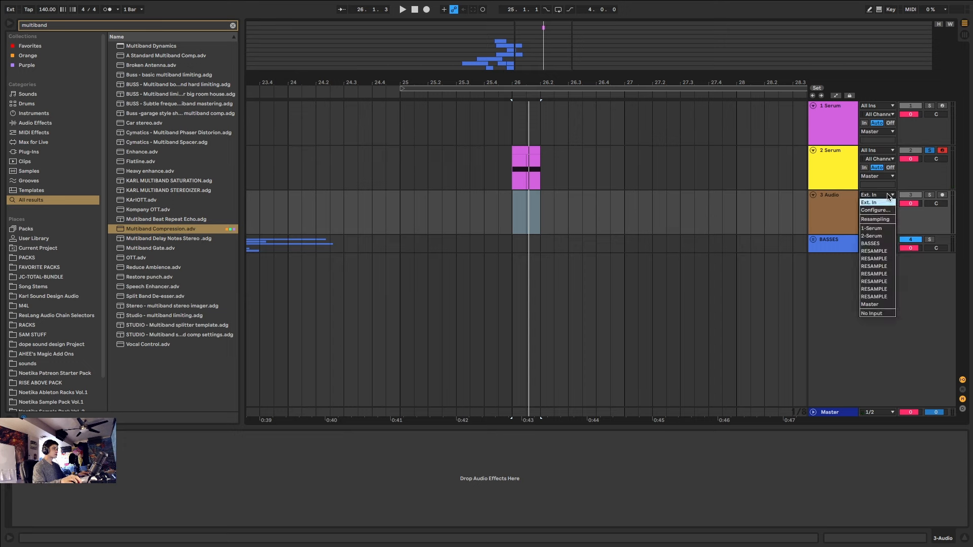
click(886, 236)
click(942, 195)
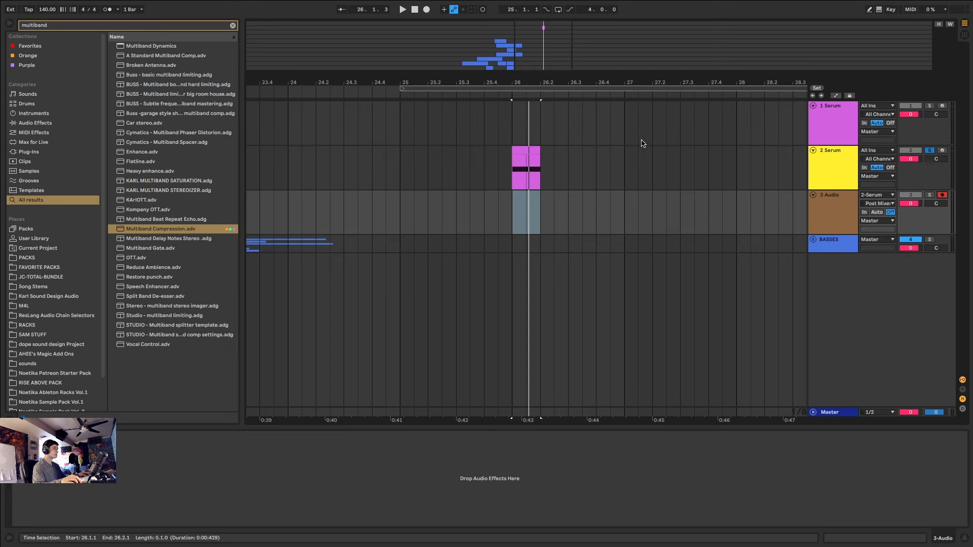
- Record the Serum clip onto the new audio track and move the recording to the start of bar 25
click(523, 150)
click(425, 9)
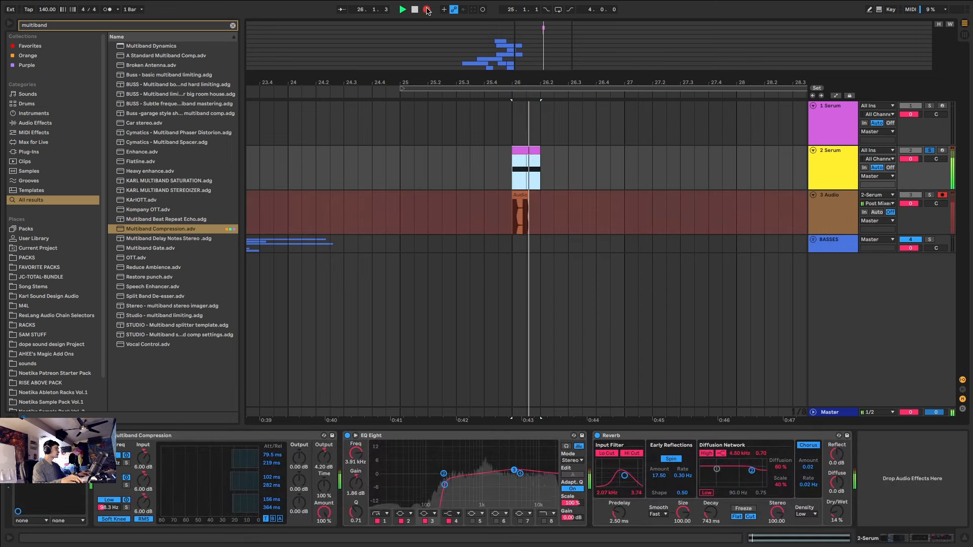
key(space)
drag(528, 196, 417, 204)
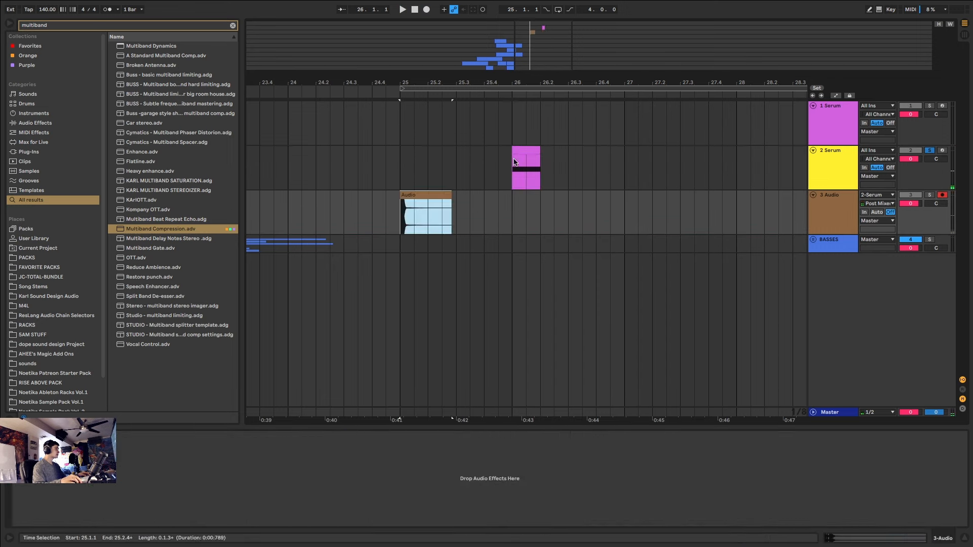
- Switch the second Serum's noise to Kick XF Small 3 from Attacks_Misc and audition it
click(518, 152)
click(32, 436)
click(448, 122)
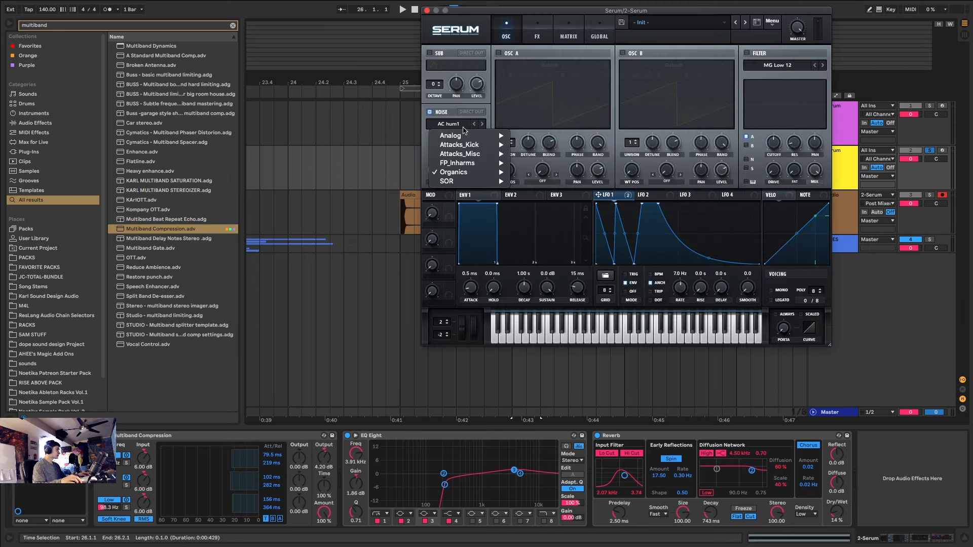
mouse_move(465, 147)
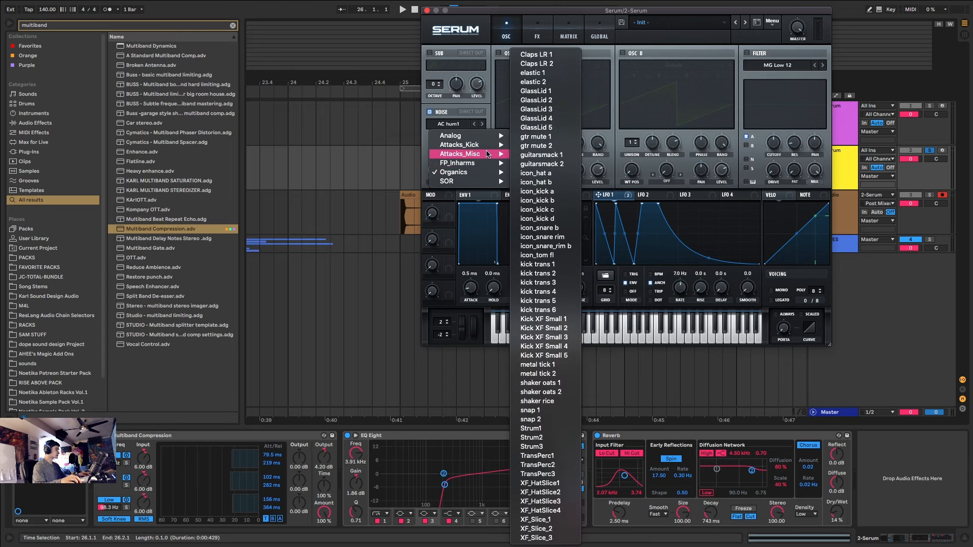
click(544, 328)
key(space)
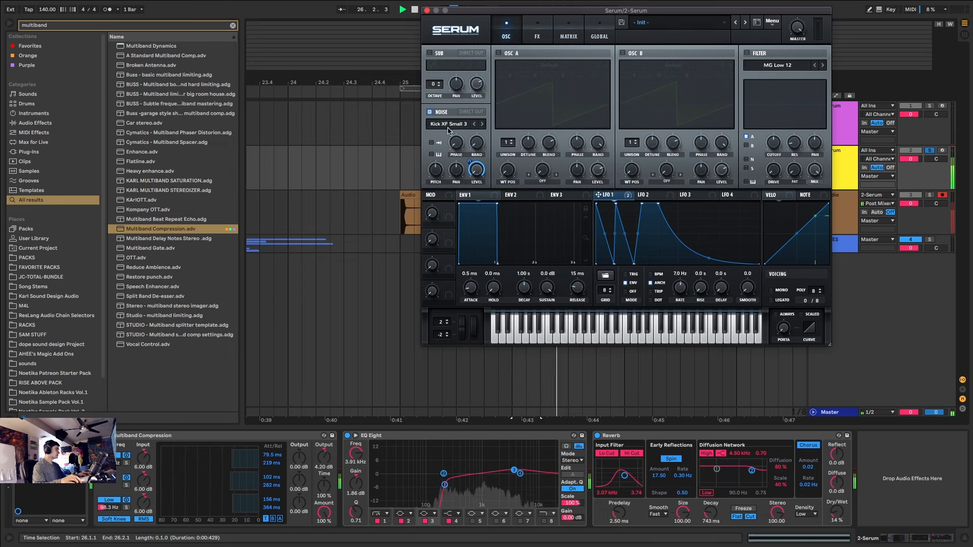
click(483, 124)
- Choose Shush 1 from the Organics noises and step back to S-Sound while the clip plays
click(453, 124)
mouse_move(463, 153)
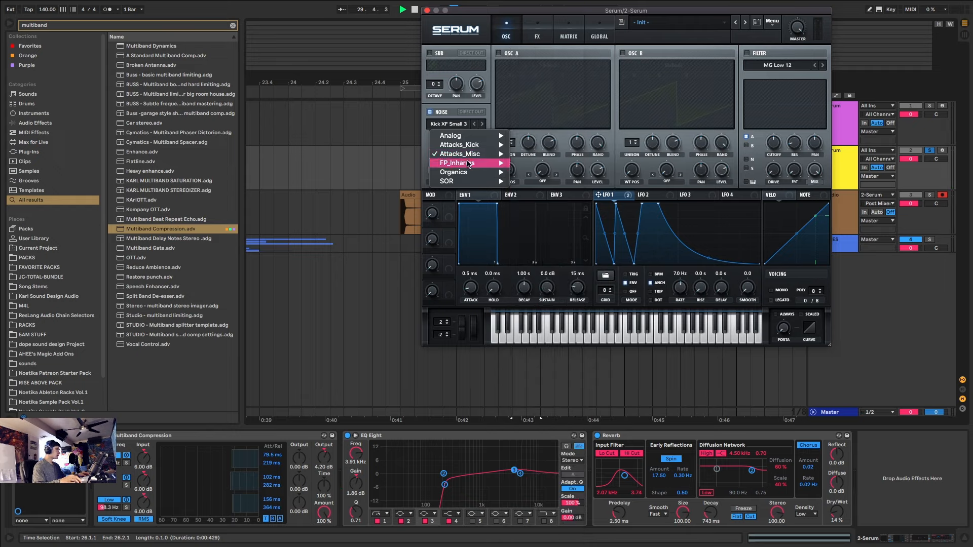
mouse_move(466, 174)
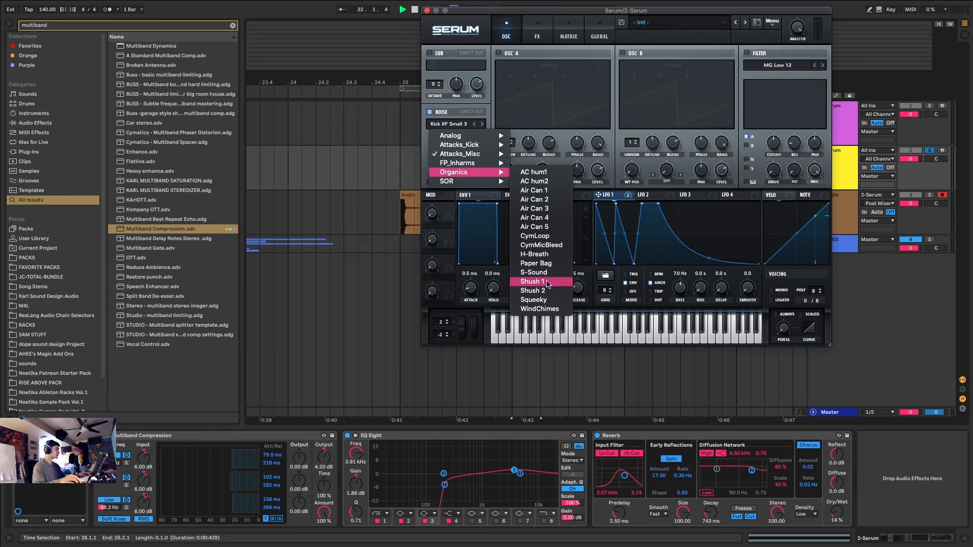
click(547, 283)
click(475, 124)
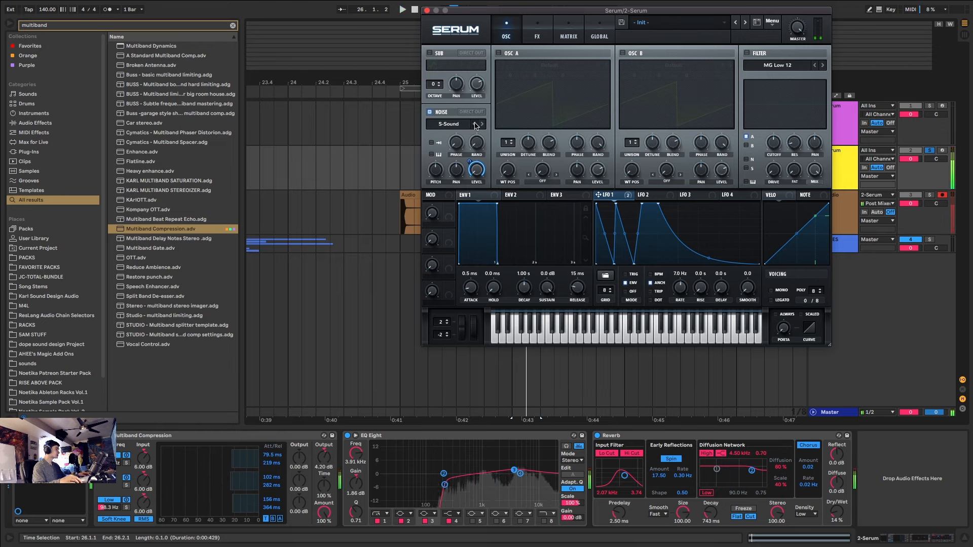
- Switch the second Serum's noise to Paper Bag and set the EQ's low-band frequency to about 769 Hz while auditioning the clip
click(475, 124)
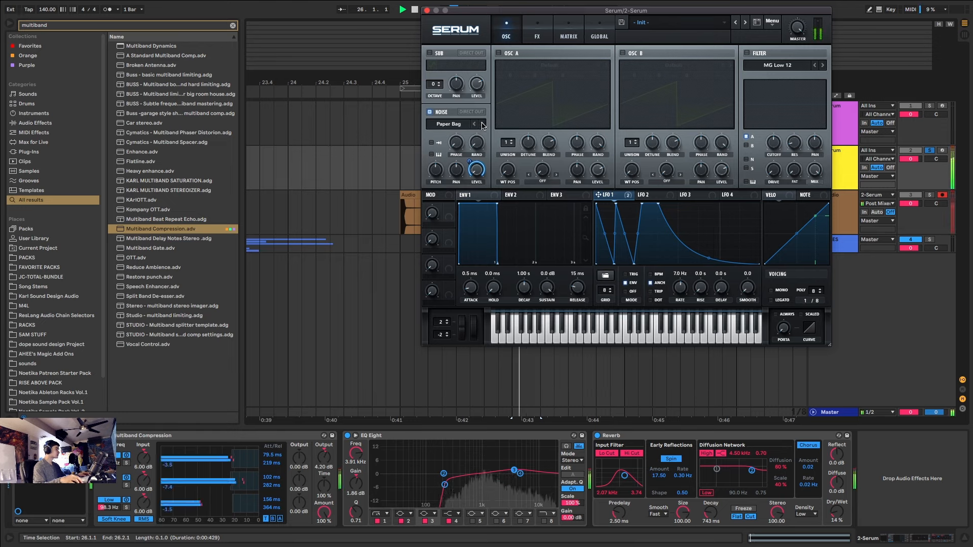
key(space)
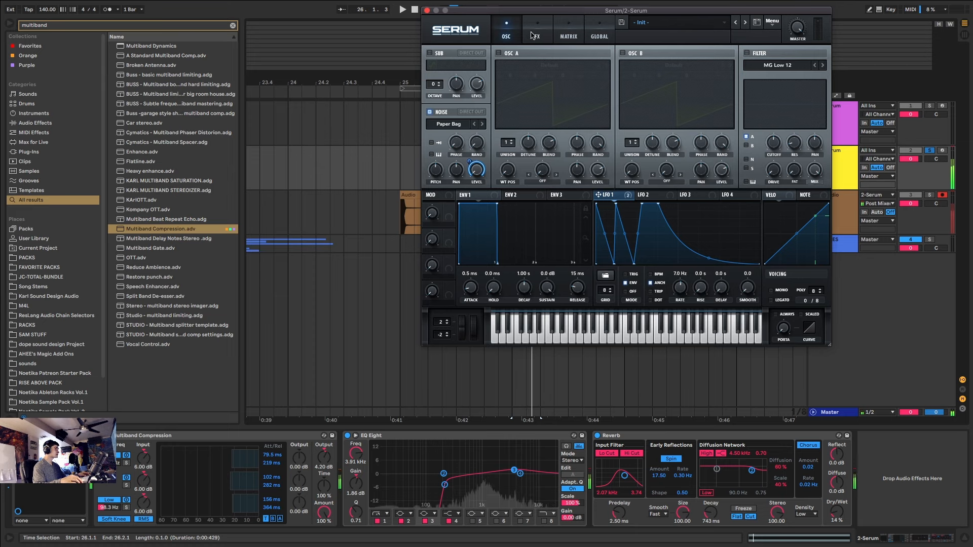
click(533, 36)
key(space)
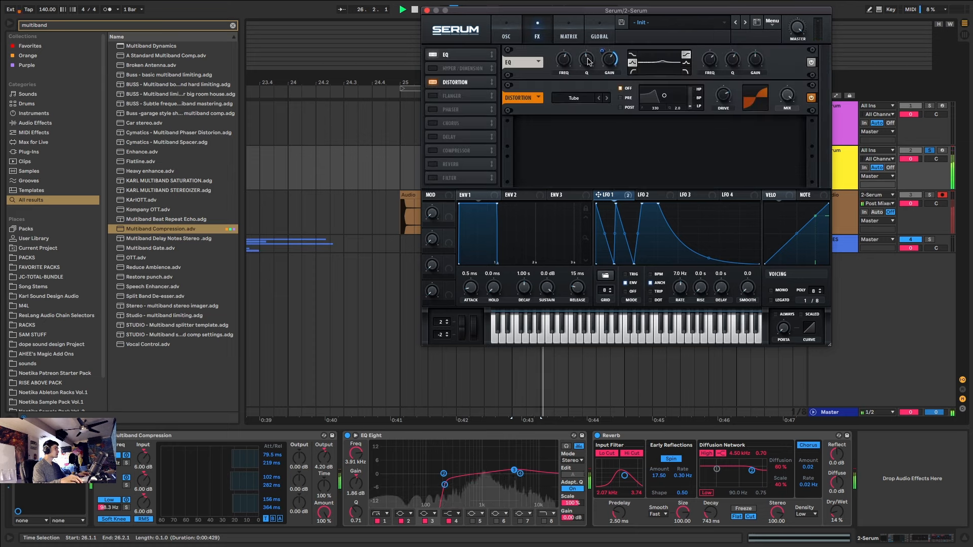
drag(564, 60, 566, 67)
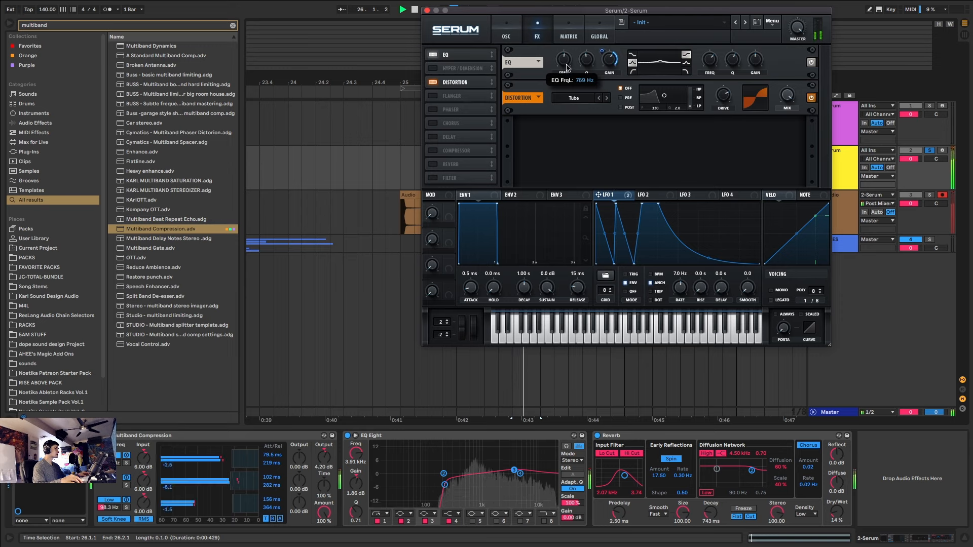
- Set the Reverb predelay to 22.3 ms and move its input filter to 914 Hz with a width of 8.57 while auditioning
click(427, 11)
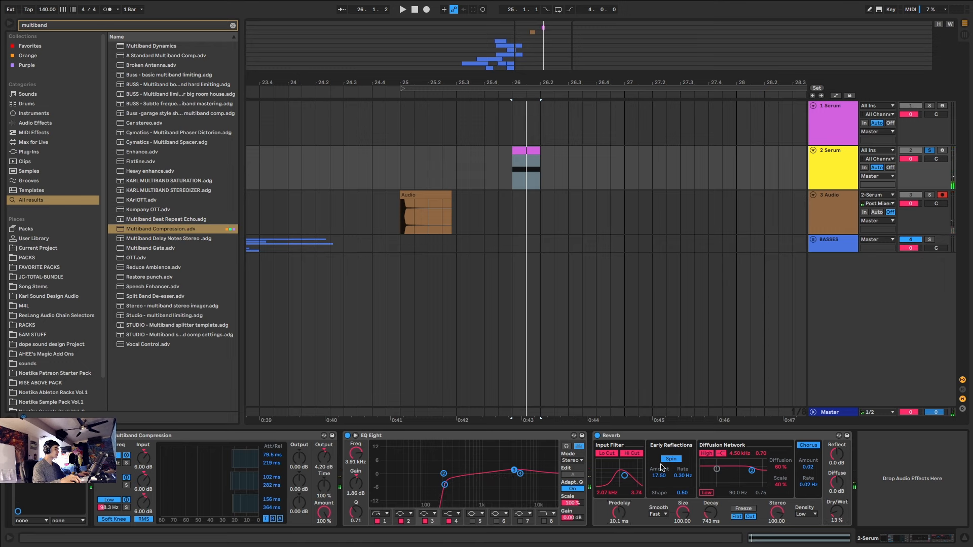
key(space)
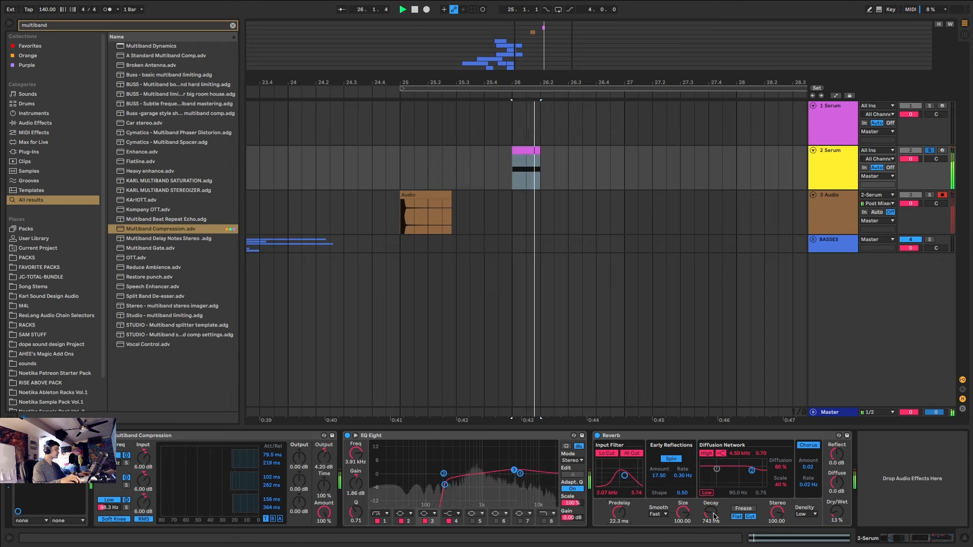
key(space)
key(space)
mouse_move(625, 475)
mouse_down()
mouse_move(627, 462)
mouse_move(619, 468)
mouse_up()
key(space)
key(space)
key(space)
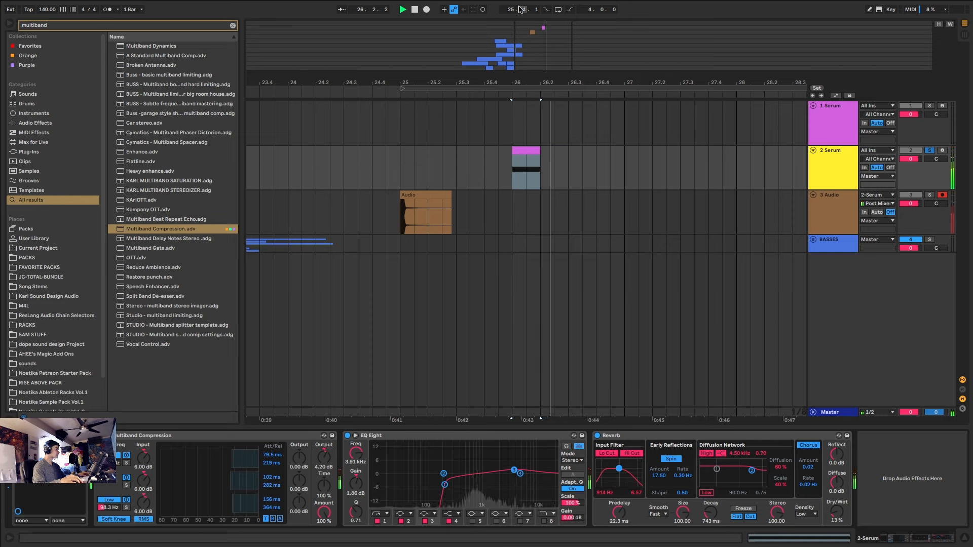
- Record the Serum clip onto the audio track and move the recording to the start of bar 24
click(427, 10)
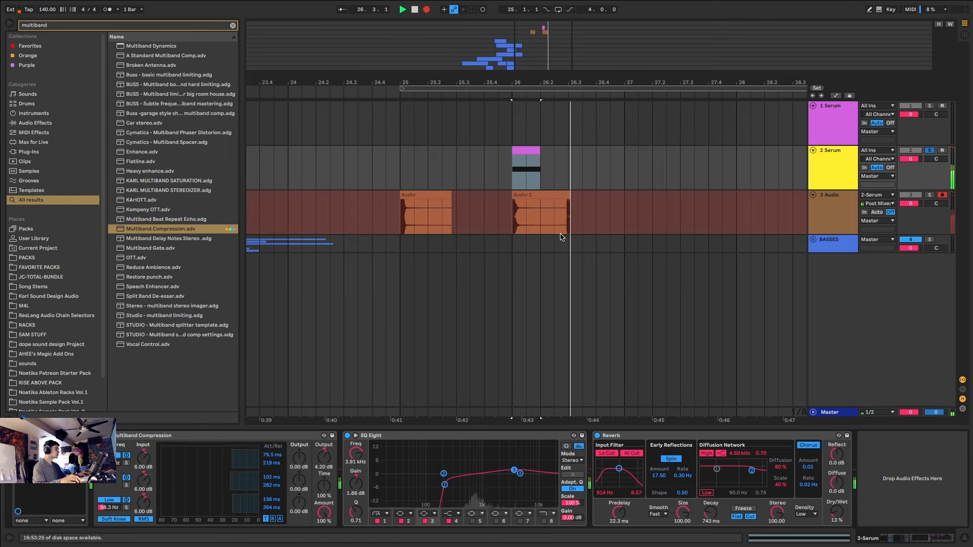
key(space)
click(540, 195)
drag(540, 195, 317, 195)
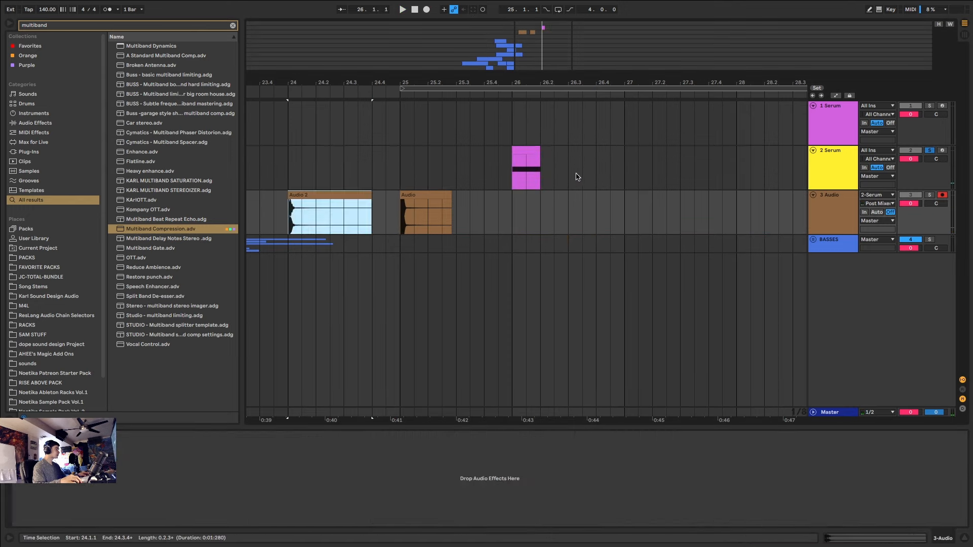
- Reopen the second Serum and choose BrightWhite from the Analog noises
click(536, 152)
key(space)
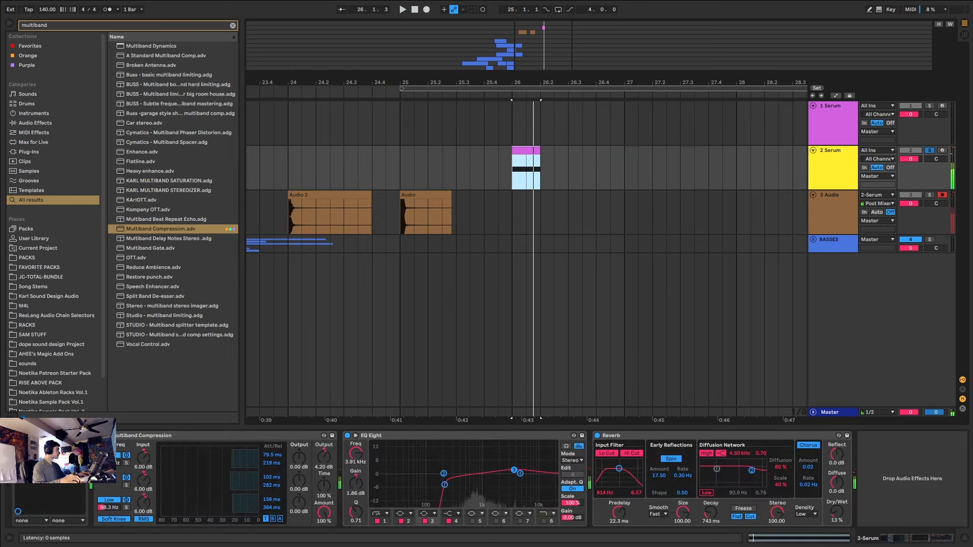
click(32, 435)
click(456, 125)
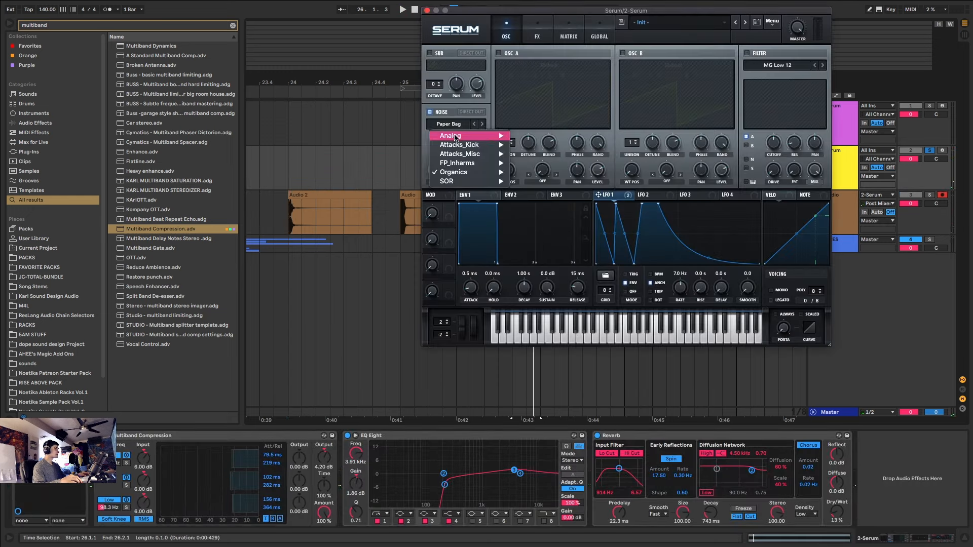
mouse_move(456, 136)
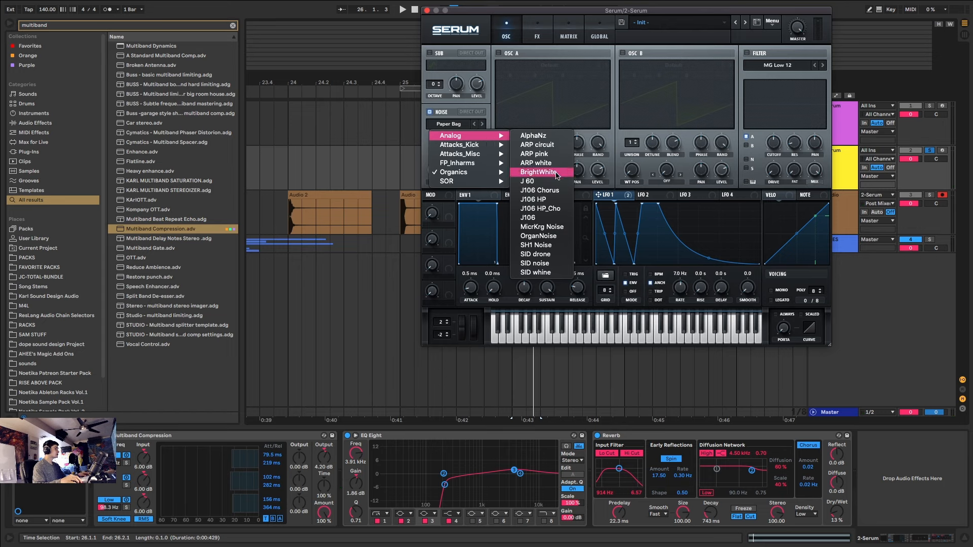
click(538, 171)
- Raise the Serum EQ's low-band frequency to about 1496 Hz and audition the clip
click(543, 28)
key(space)
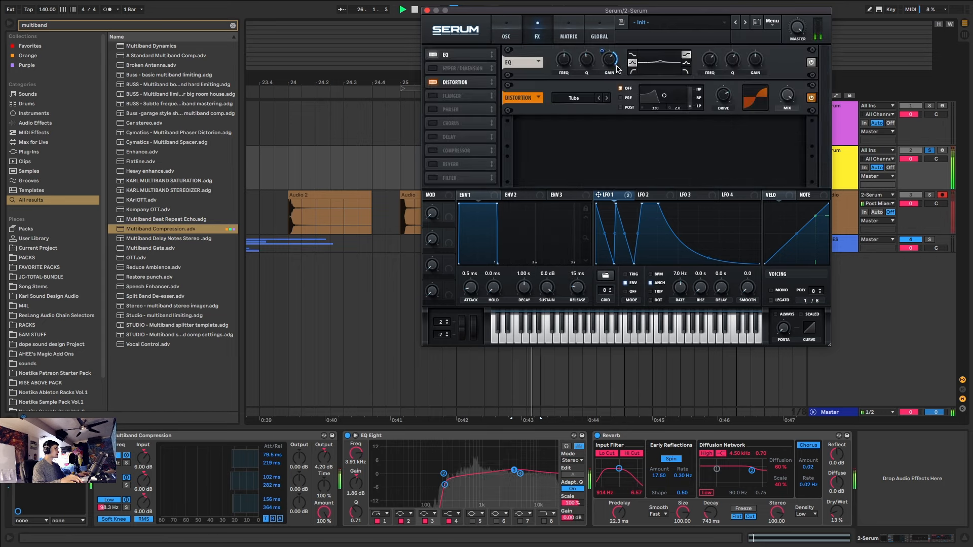
mouse_move(570, 58)
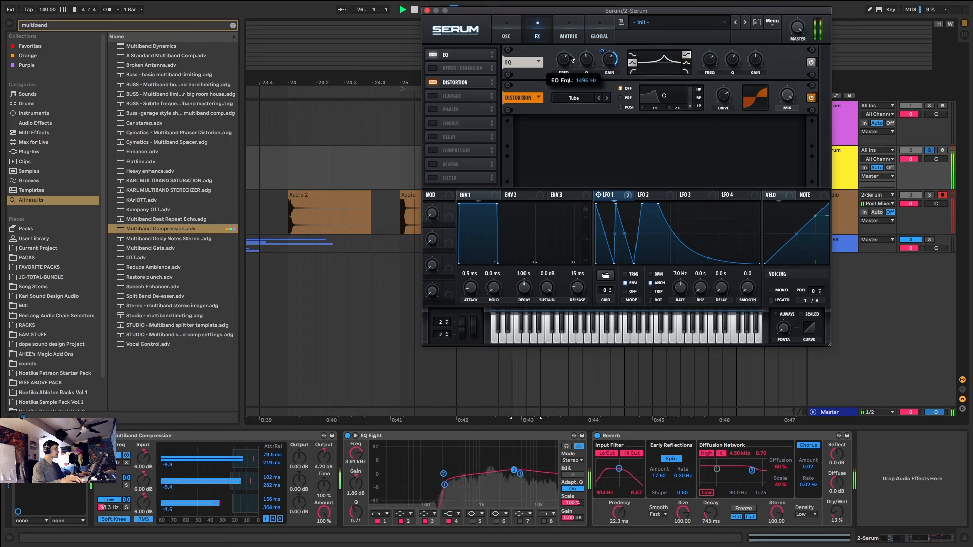
key(space)
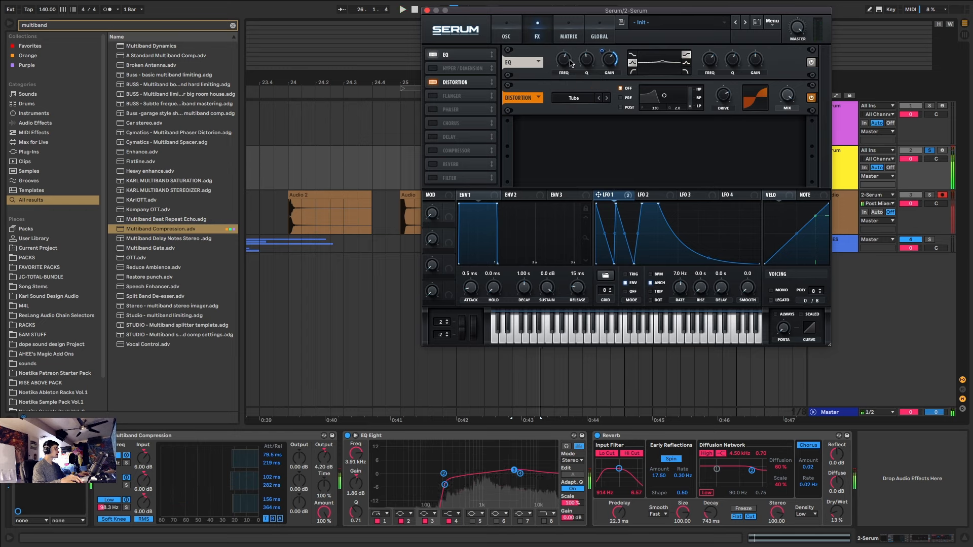
key(space)
key(space)
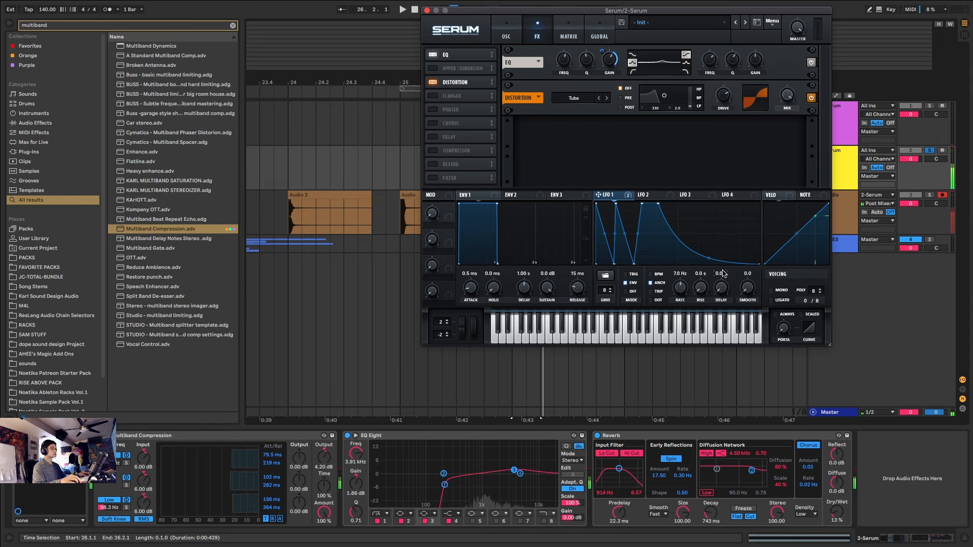
key(space)
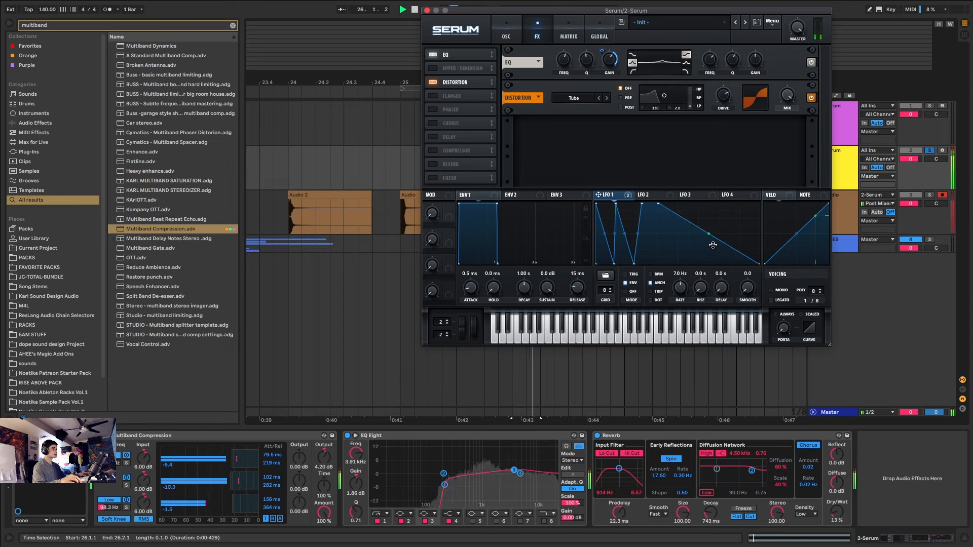
key(space)
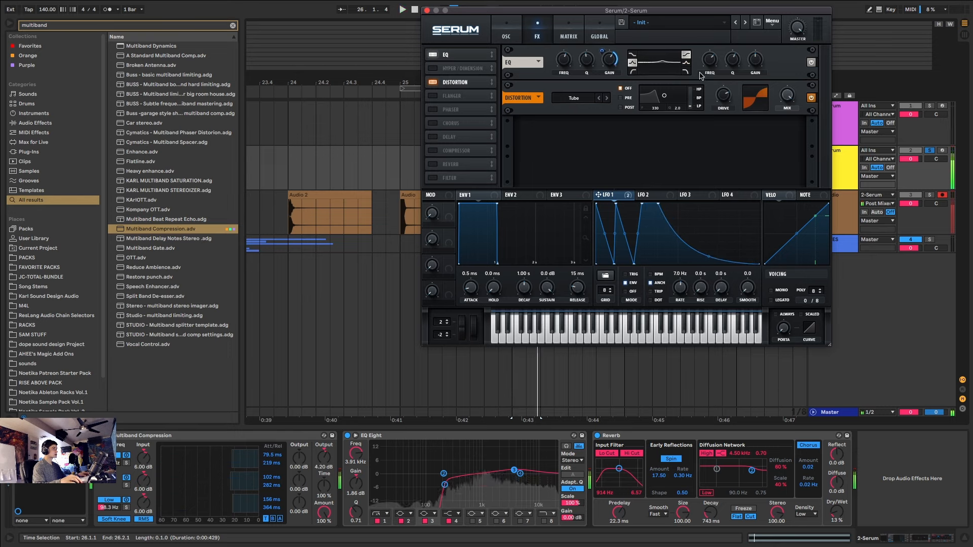
- Set the Reverb size to 43.12, decay to 593 ms and stereo to 92.38, and audition the clip
click(505, 35)
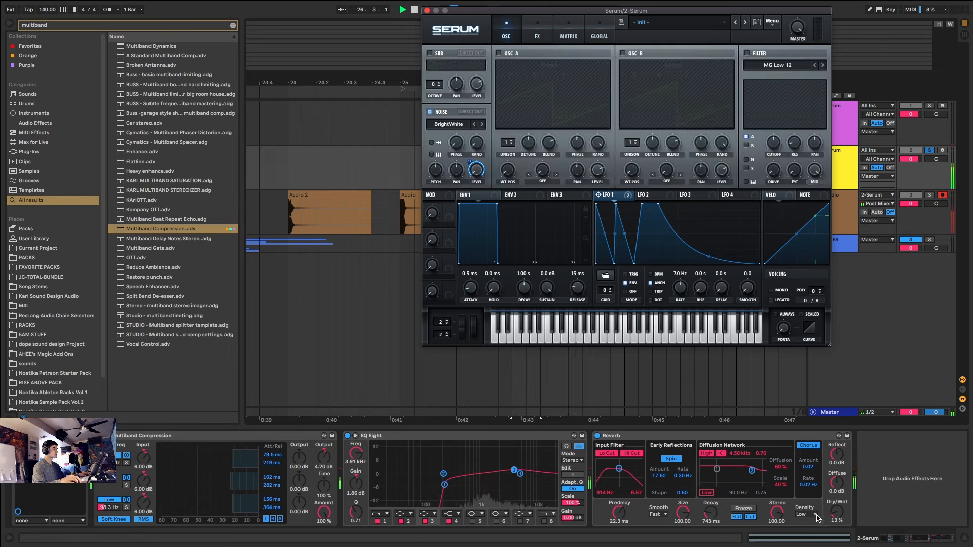
drag(679, 512, 702, 513)
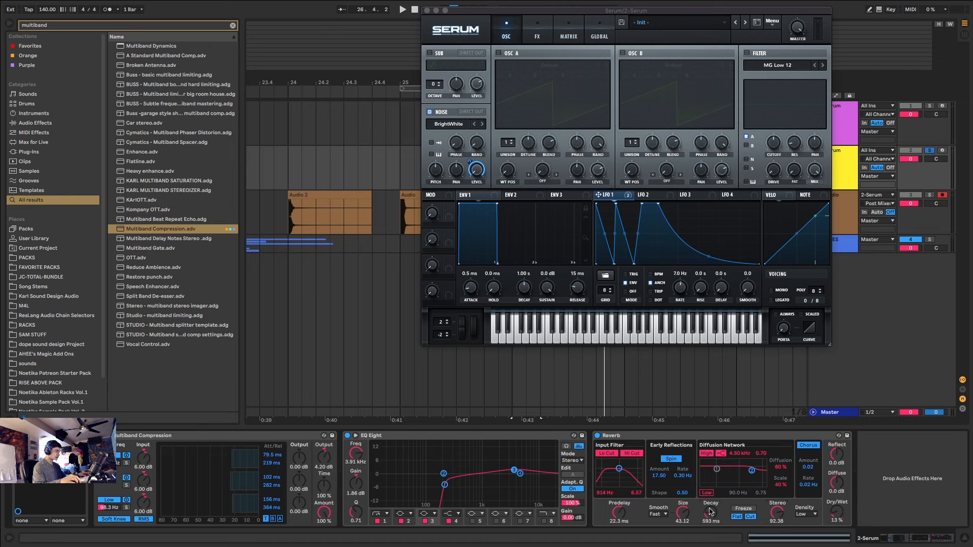
key(space)
key(space)
key(space)
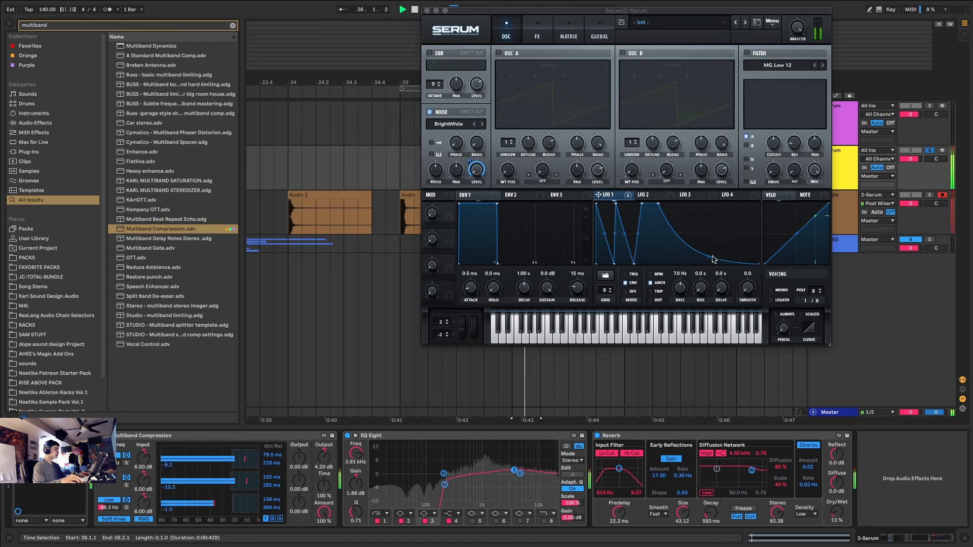
key(space)
key(space)
- Bend the last falling segment of LFO 1 into a steeper curve and audition the noise clip repeatedly
drag(709, 257, 709, 268)
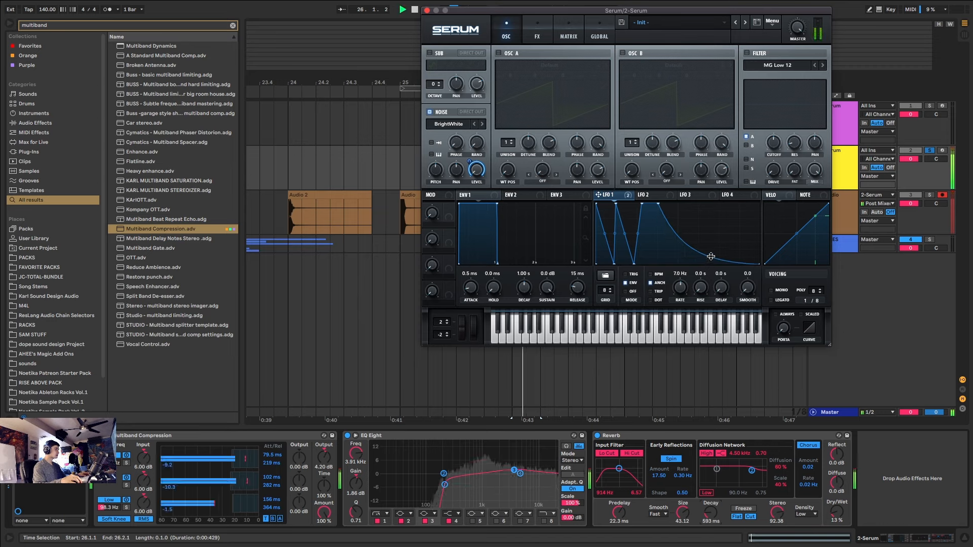
key(space)
mouse_move(634, 264)
mouse_down()
mouse_move(631, 185)
mouse_move(634, 264)
mouse_up()
key(space)
key(space)
key(space)
key(space)
key(space)
key(space)
key(space)
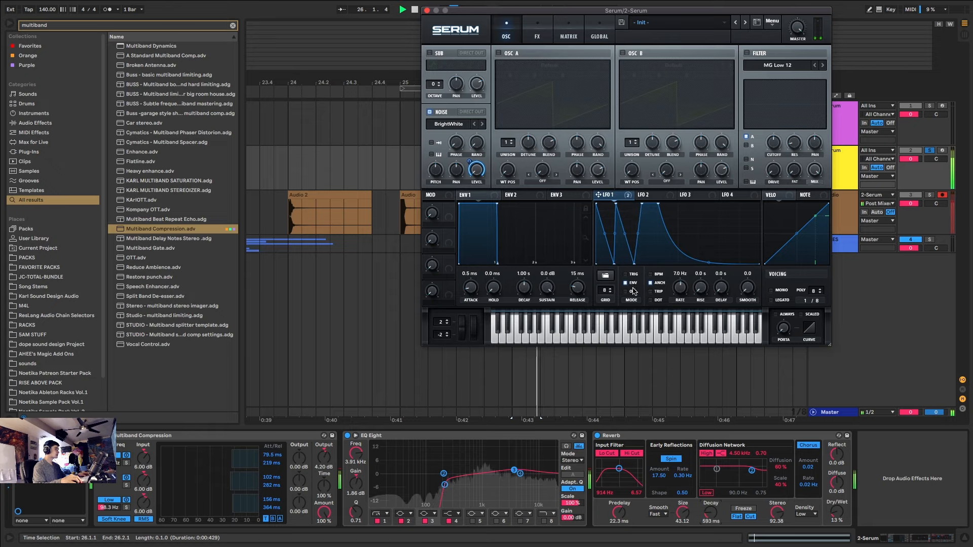
key(space)
key(space)
mouse_move(479, 170)
drag(479, 170, 481, 163)
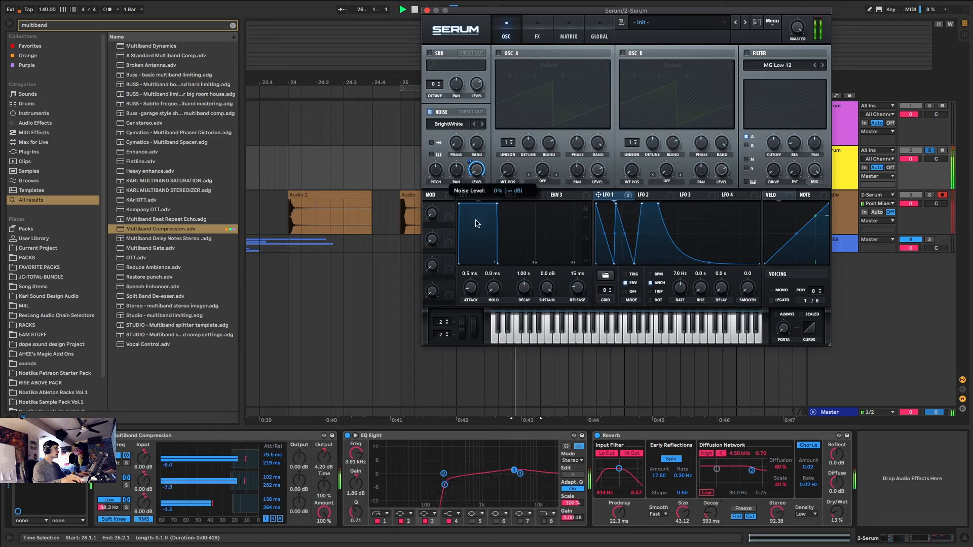
- Record the BrightWhite variation onto the audio track and move the recording to the start of bar 23
click(427, 10)
click(427, 10)
key(space)
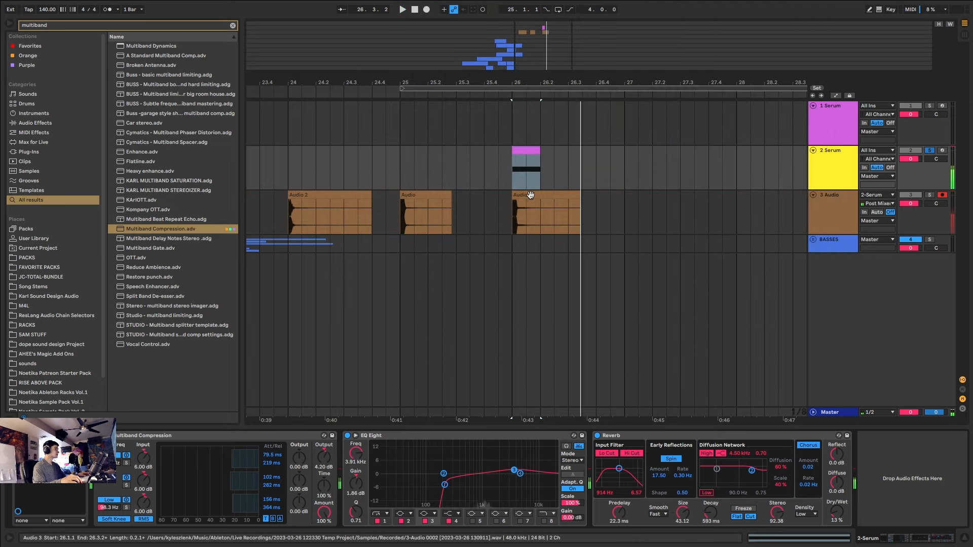
scroll(520, 198, up, 5)
scroll(519, 198, down, 8)
drag(524, 196, 379, 199)
- Set the second Serum's LFO 1 rate to 7.7 Hz and audition the clip
click(519, 148)
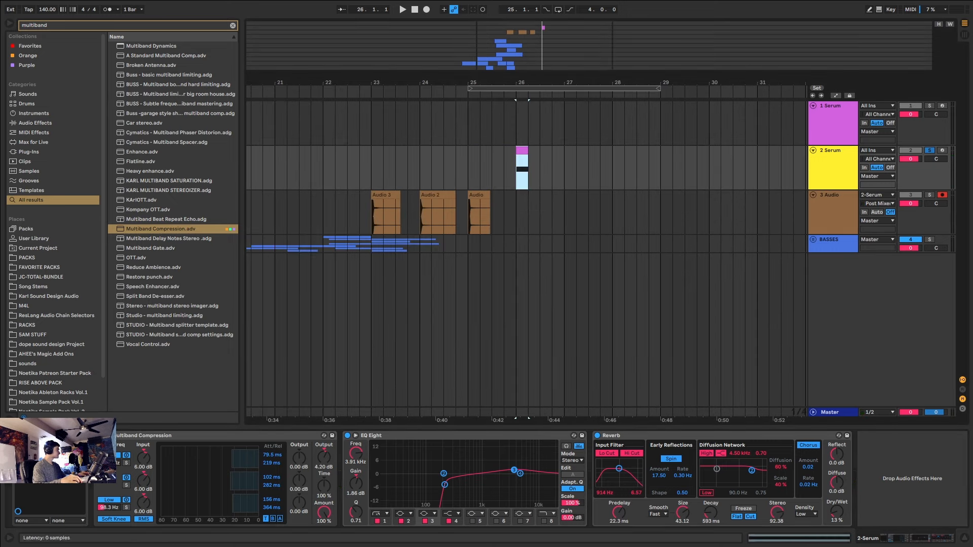
click(33, 435)
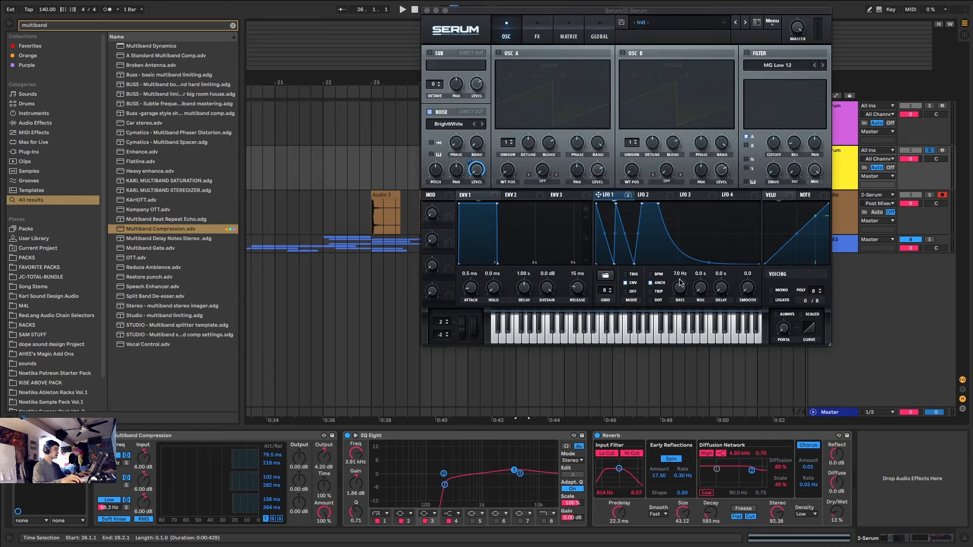
drag(680, 283, 684, 285)
key(space)
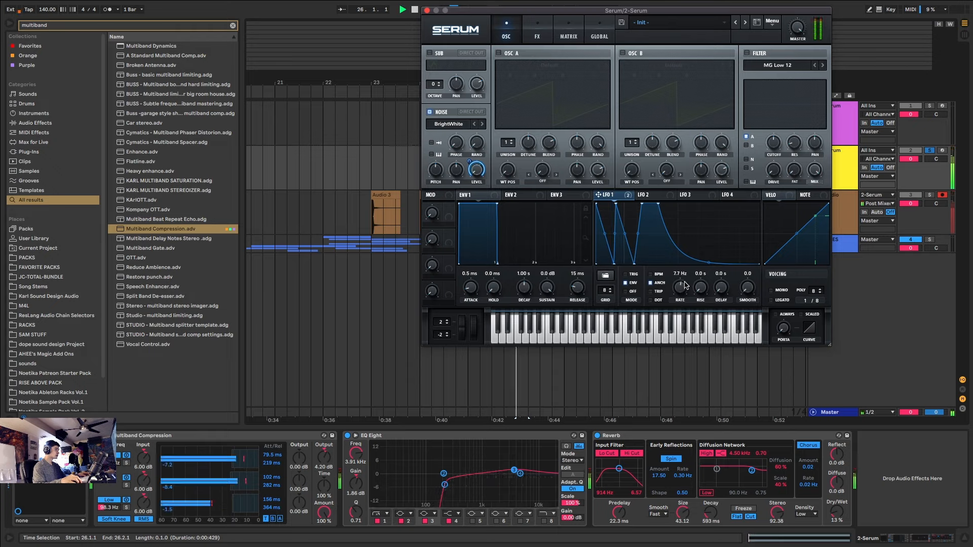
key(space)
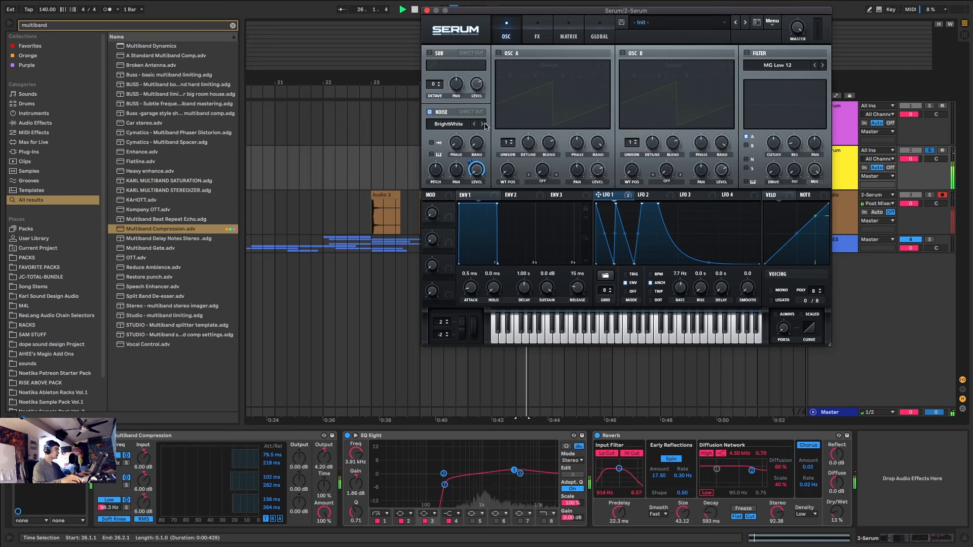
- Try the J 60 noise, switch to H-Breath from the Organics noises and audition it
click(482, 124)
click(458, 124)
mouse_move(467, 174)
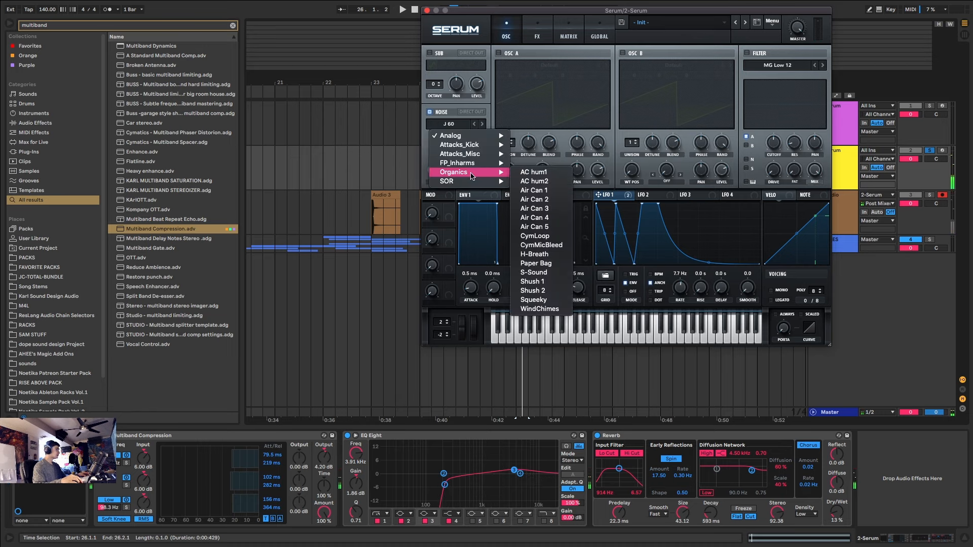
click(552, 253)
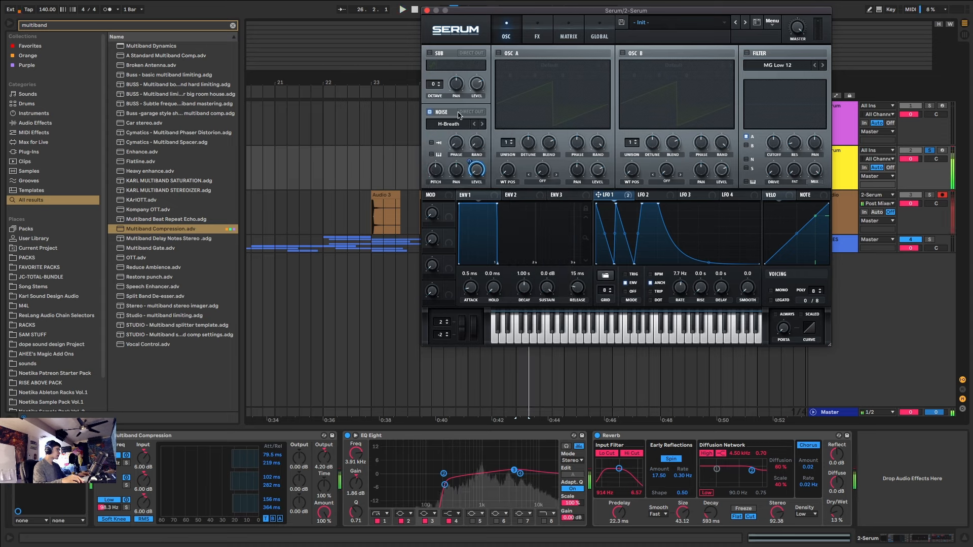
key(space)
- Step back through the noise samples to XF_HatSlice2 while auditioning the clip
click(474, 124)
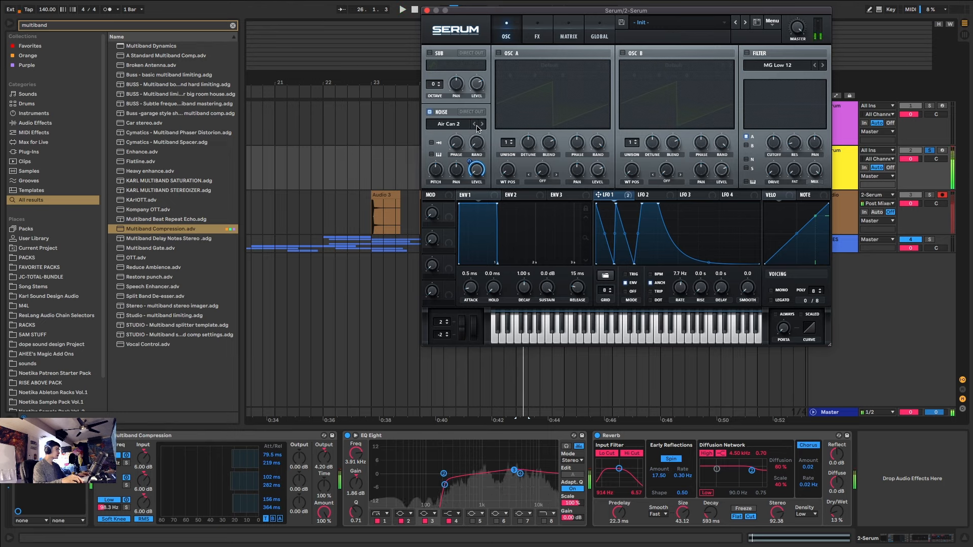
click(475, 125)
click(474, 125)
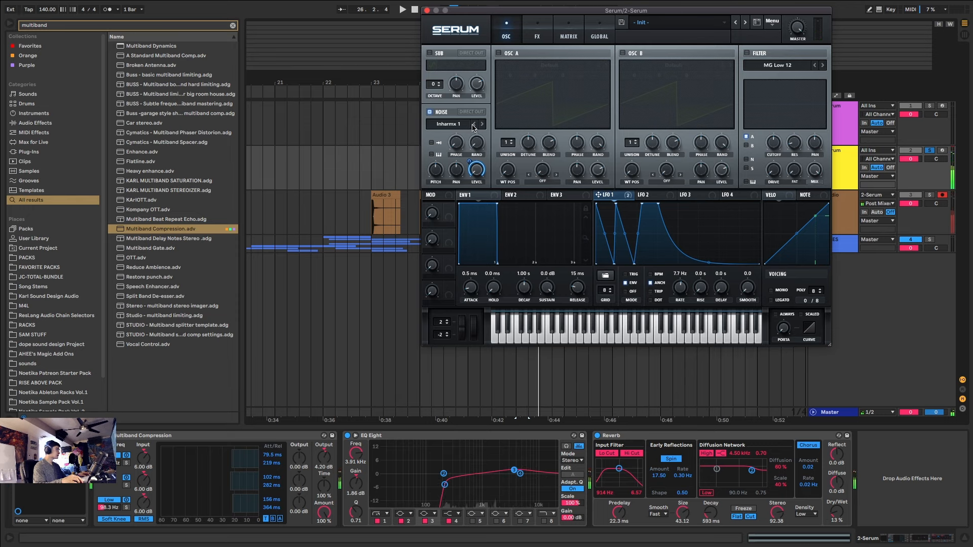
click(473, 124)
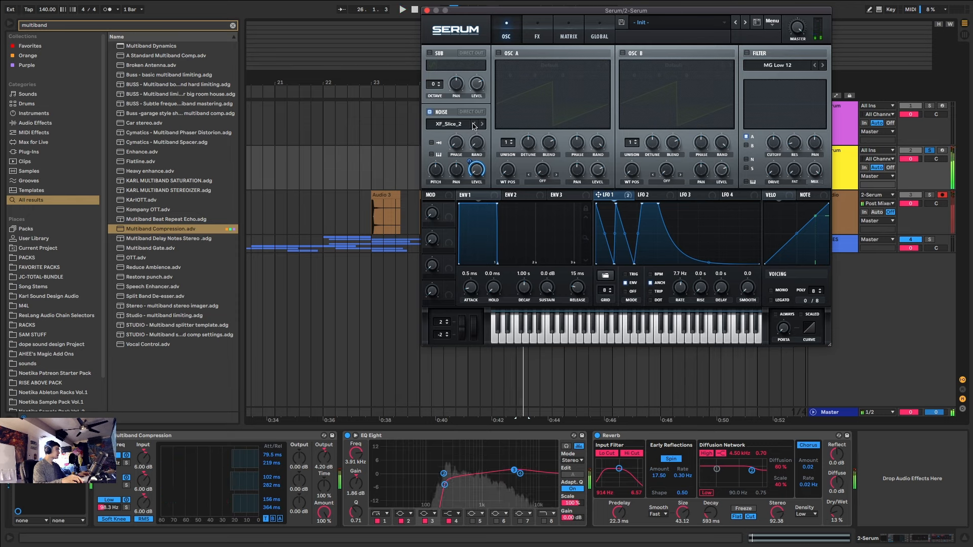
click(474, 125)
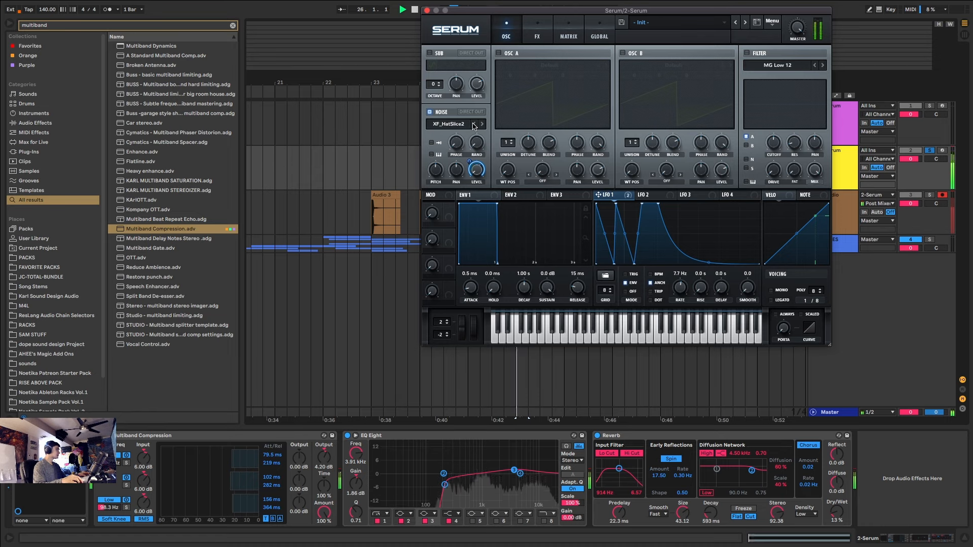
- Step back through the noise samples to snap 2, then switch to J106 Chorus from the Analog noises and audition it
click(474, 125)
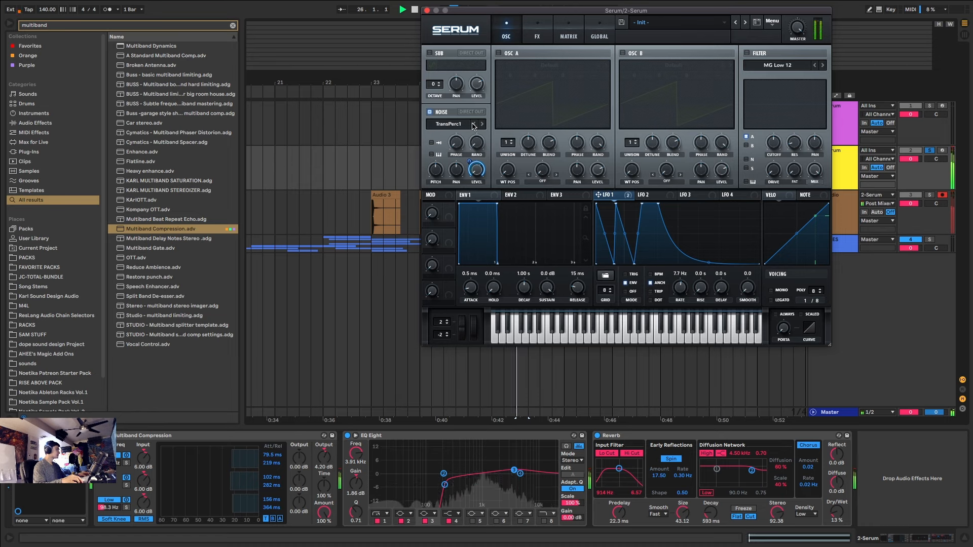
click(474, 126)
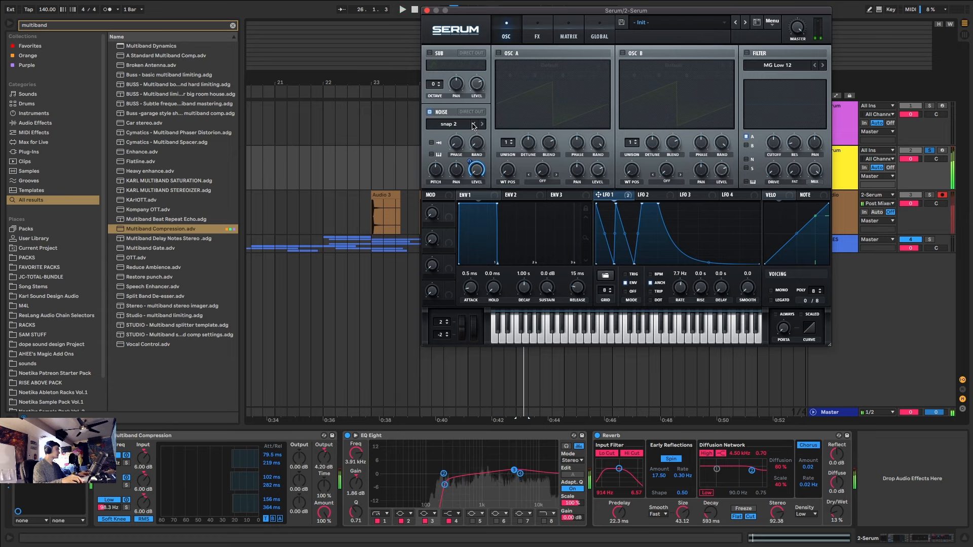
click(459, 127)
mouse_move(461, 138)
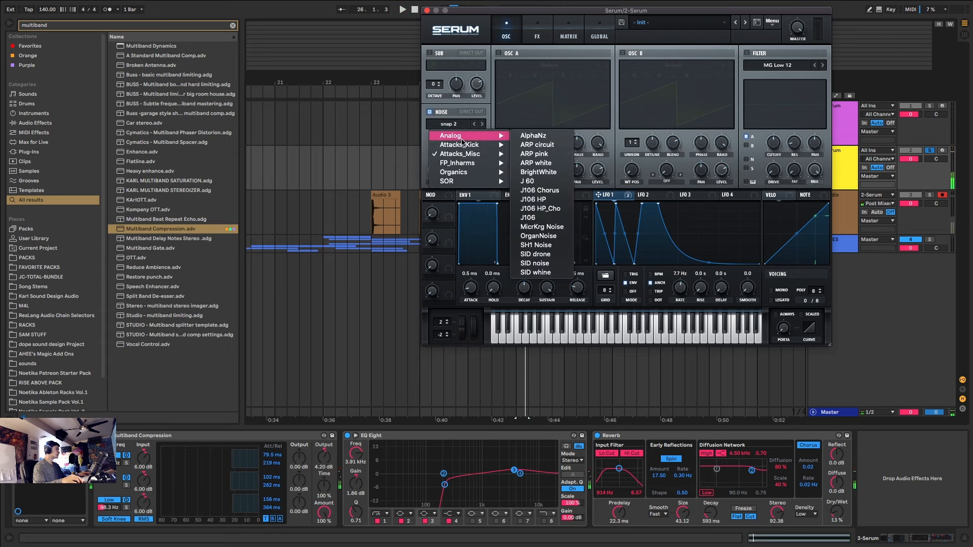
click(540, 191)
key(space)
key(space)
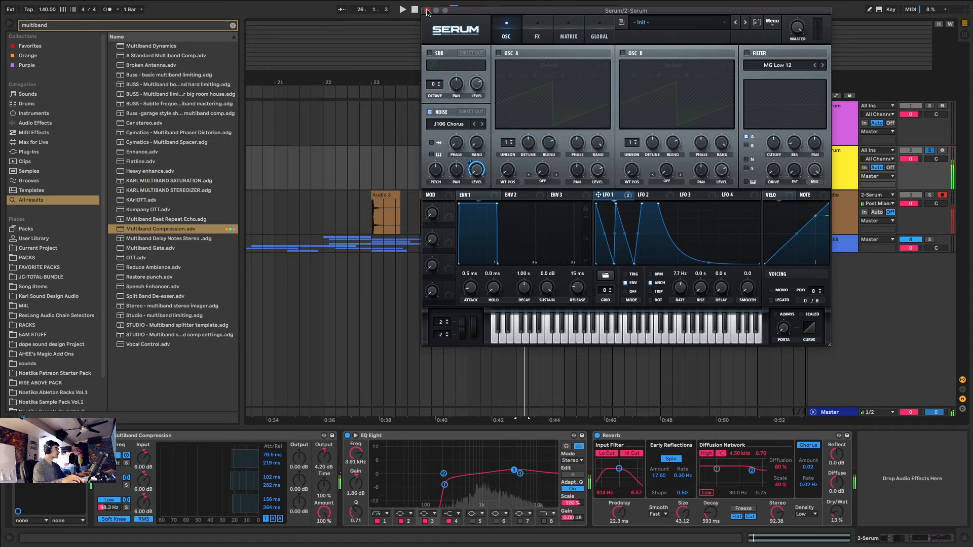
- Record the J106 Chorus variation onto the audio track and move the recording to the start of bar 22
click(427, 10)
click(427, 11)
key(space)
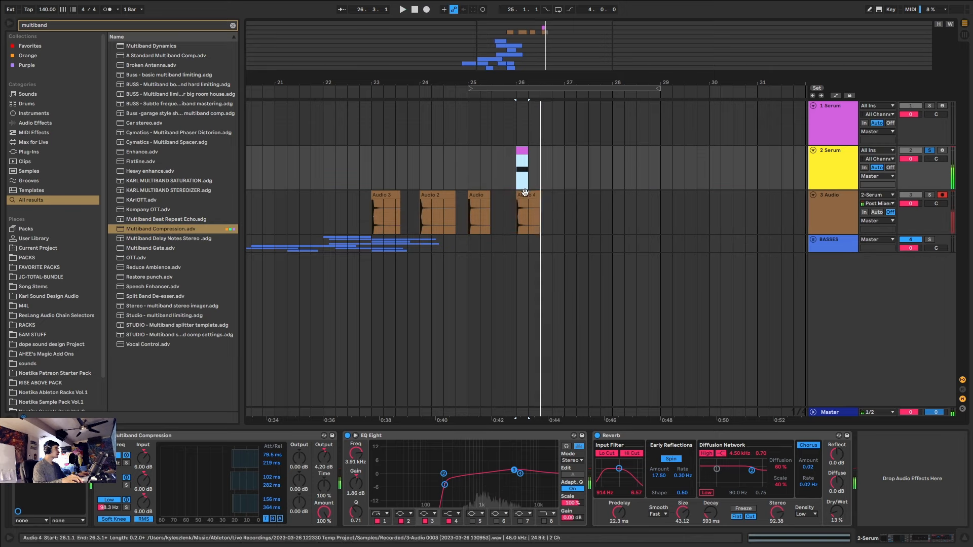
drag(525, 194, 332, 197)
click(522, 150)
key(z)
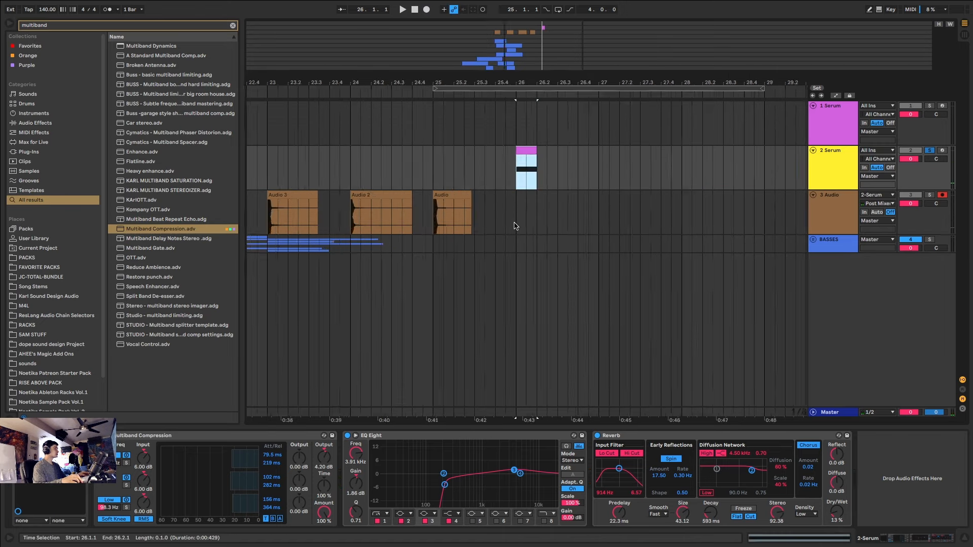
- Add the OTT preset and the Disperser plug-in to the end of the second Serum track's device chain
key(ctrl+f)
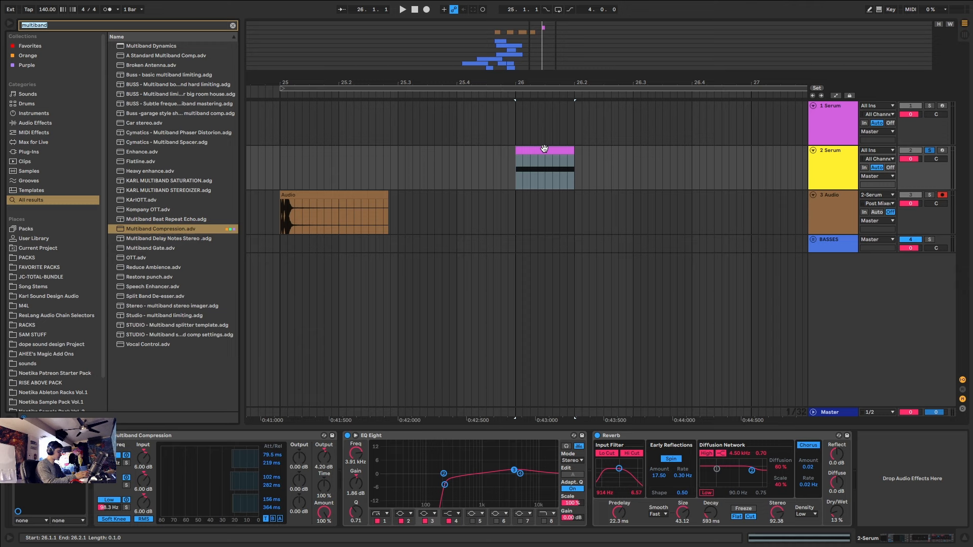
text(ott)
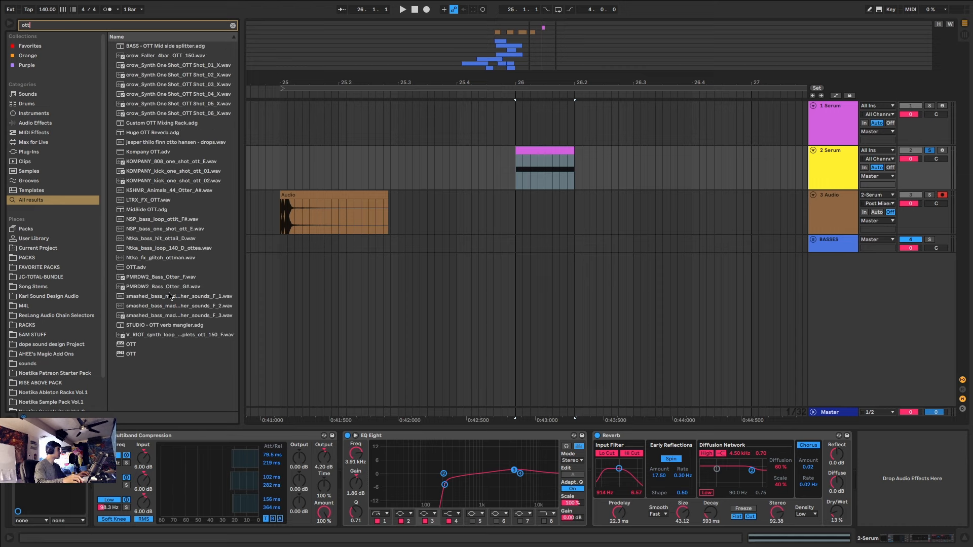
double_click(145, 267)
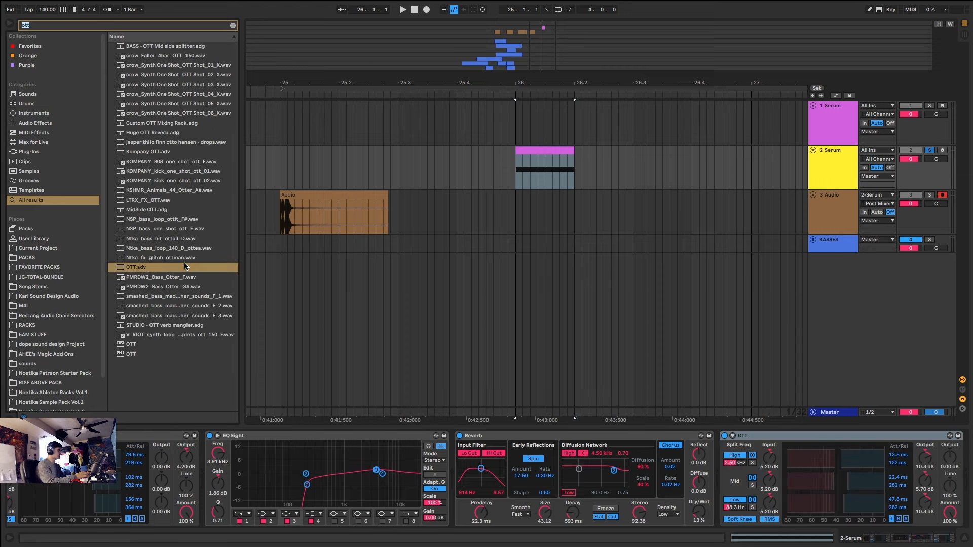
text(disper)
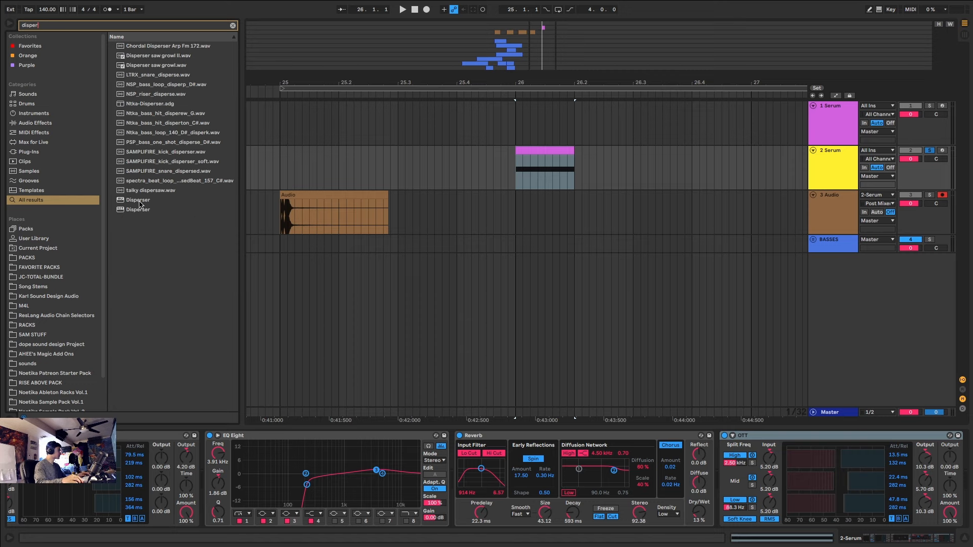
double_click(137, 209)
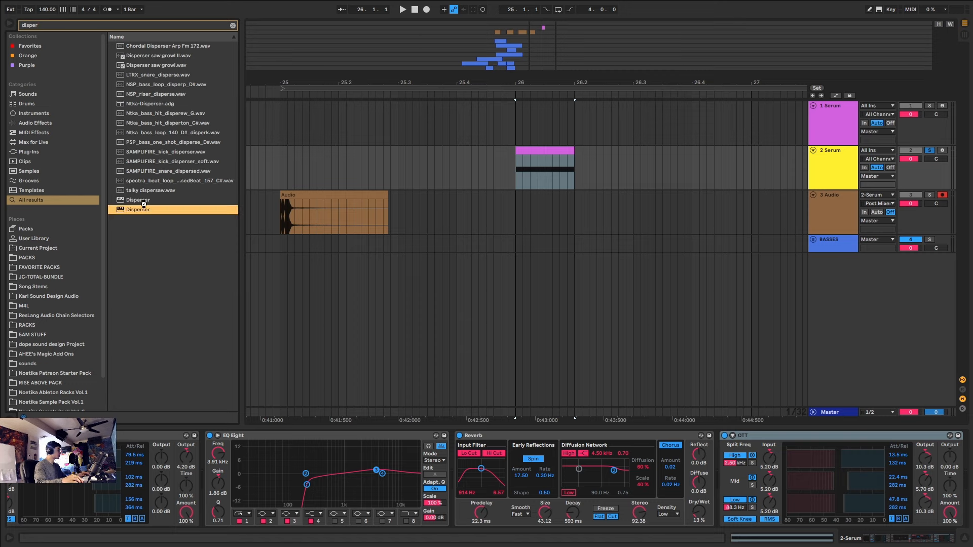
- While auditioning the clip, raise the OTT output to 16.5 dB and set the Disperser frequency to 251 Hz
key(space)
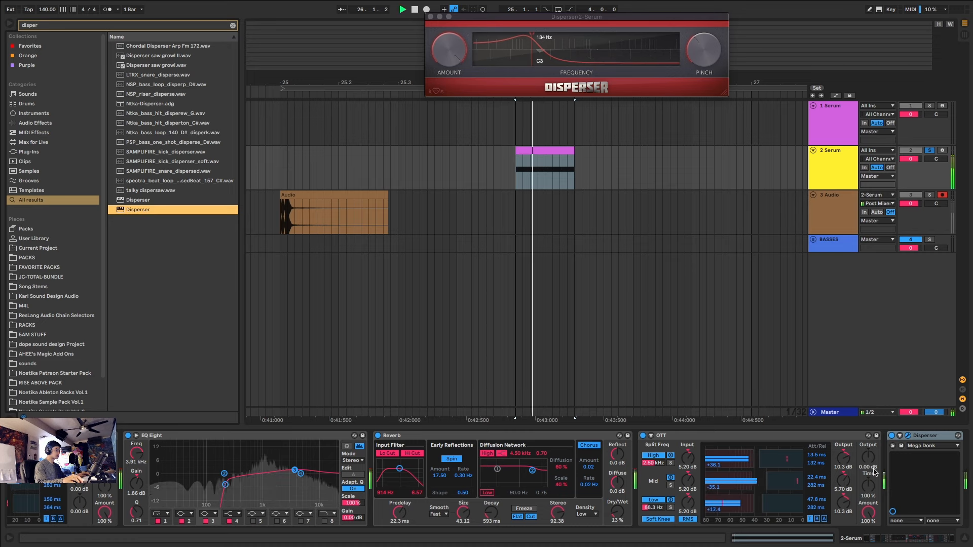
mouse_move(871, 448)
mouse_down()
mouse_move(858, 452)
mouse_move(857, 437)
mouse_up()
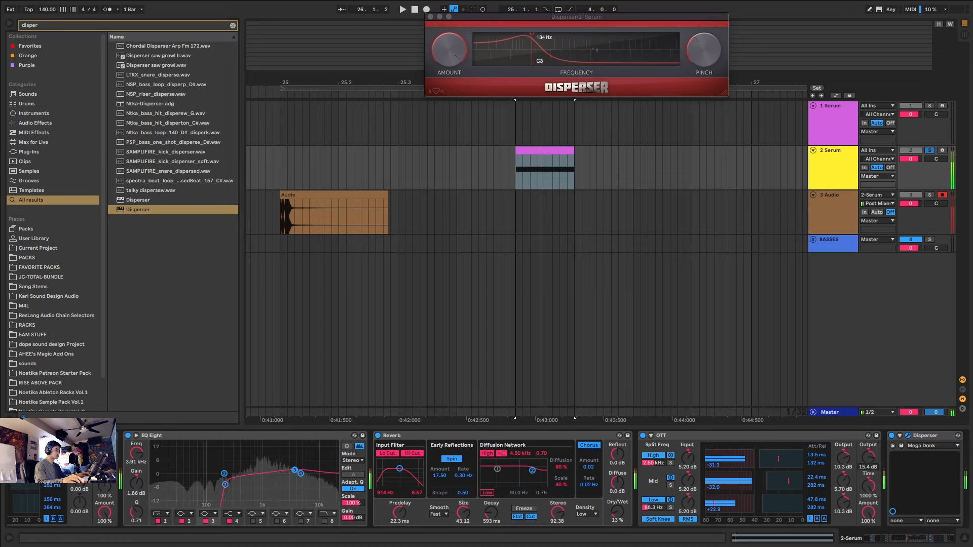
mouse_move(537, 46)
mouse_down()
mouse_move(575, 53)
mouse_move(551, 50)
mouse_up()
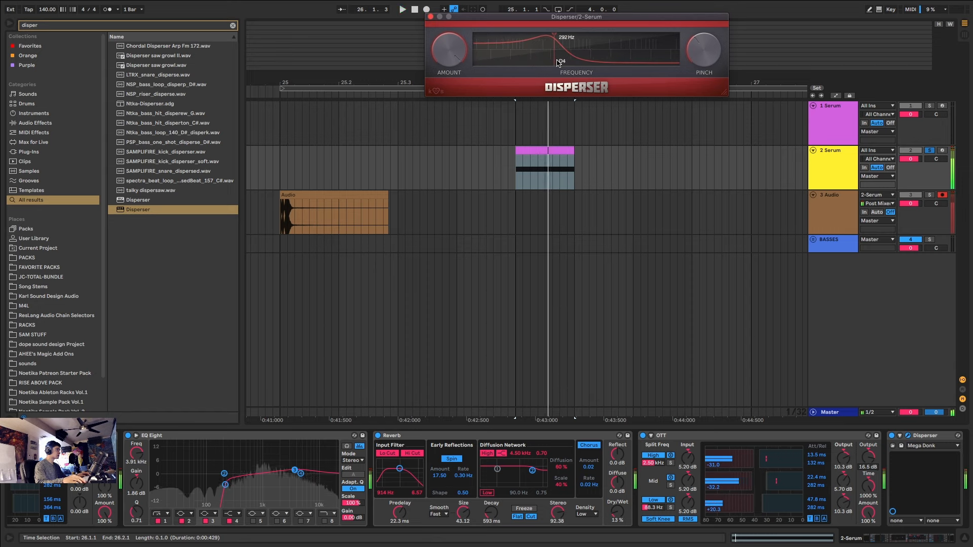
- Add an EQ Eight after Disperser and shift its low-cut band to about 153 Hz
key(super+f)
text(eq)
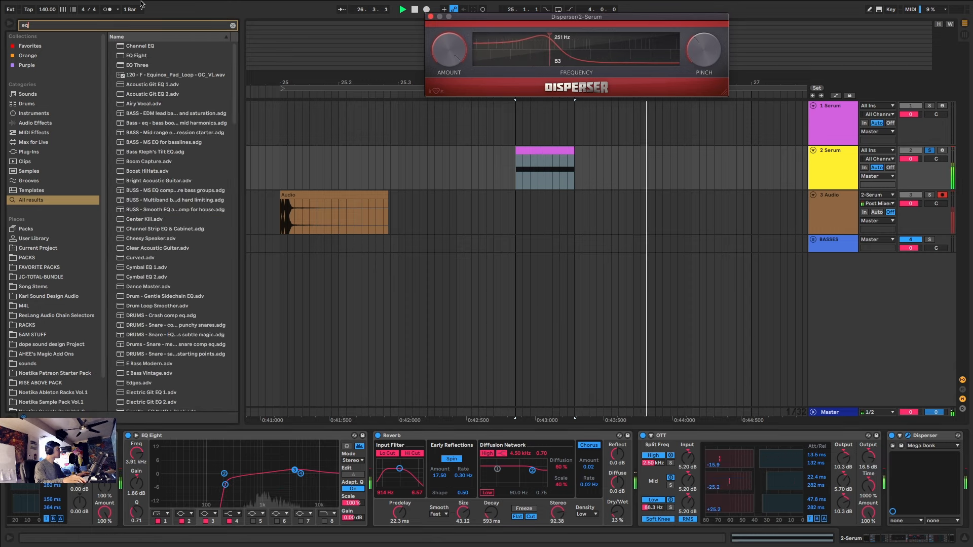
double_click(138, 56)
drag(803, 481, 816, 481)
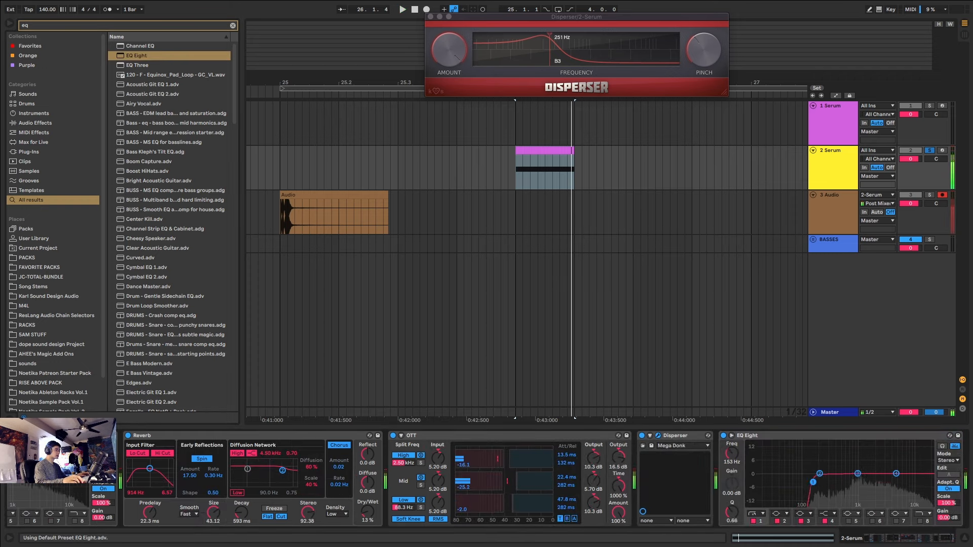
- Set the second Serum's LFO 1 rate to 19.7 Hz, switch its noise to MicrKrg Noise and audition the clip
scroll(810, 479, left, 10)
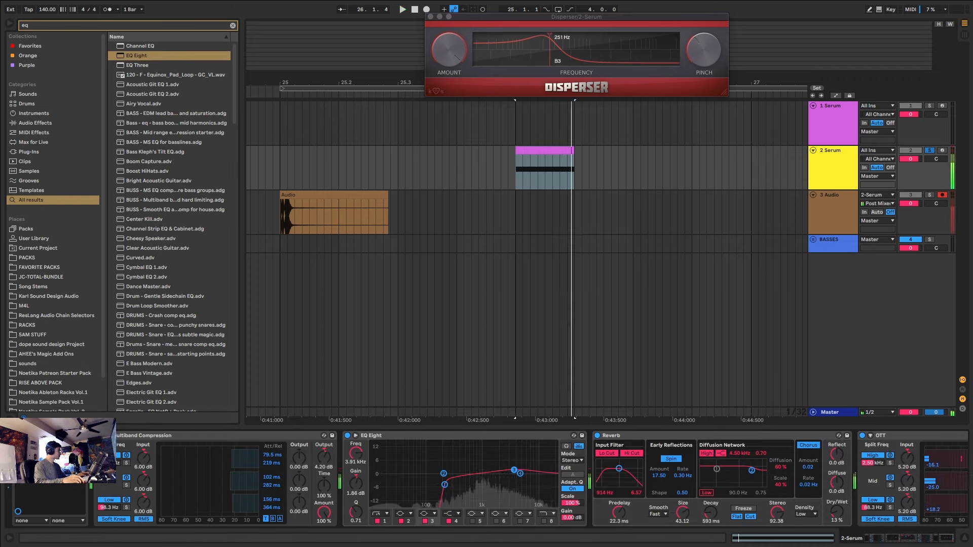
click(33, 436)
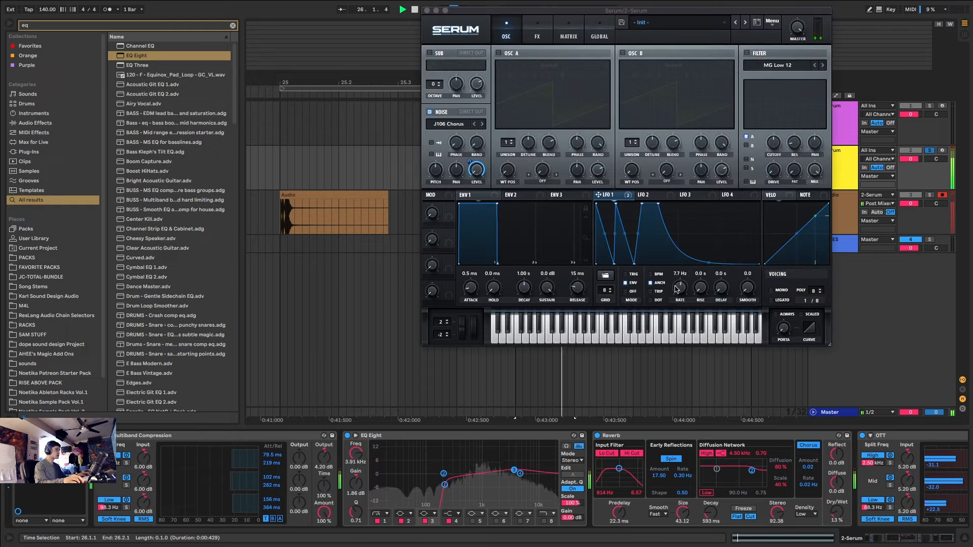
drag(680, 287, 679, 278)
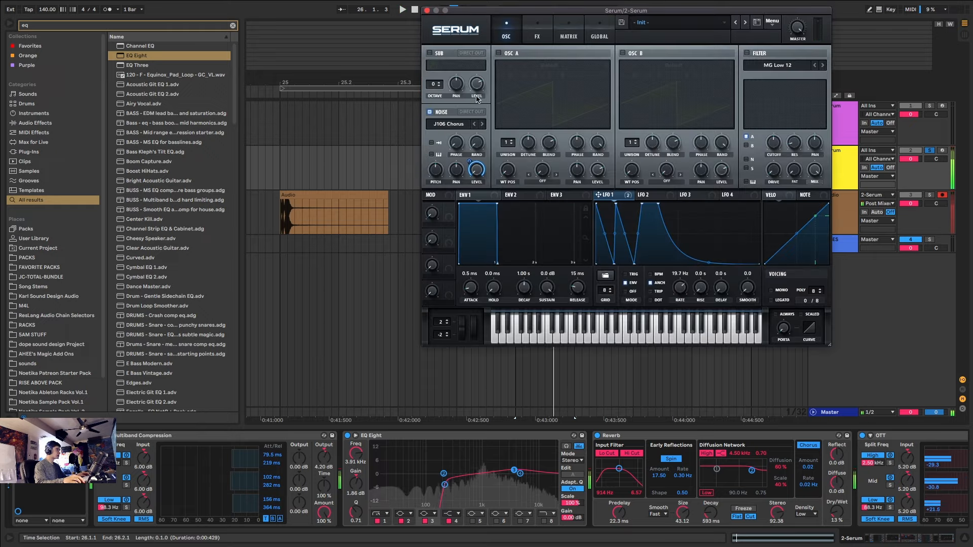
key(space)
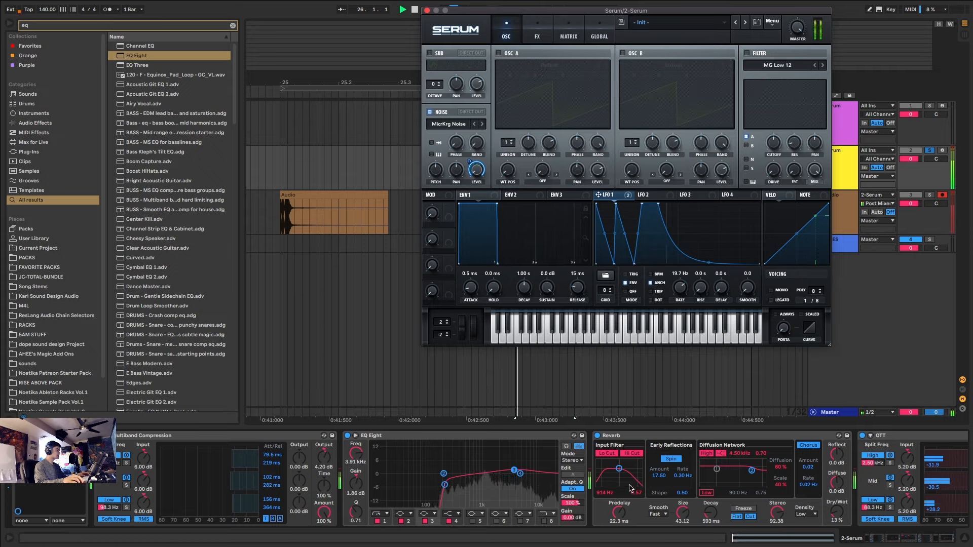
- Shift the Reverb's input filter to 3.49 kHz with a width of 3.33, then audition the clip with Serum's effects page open
drag(631, 488, 636, 488)
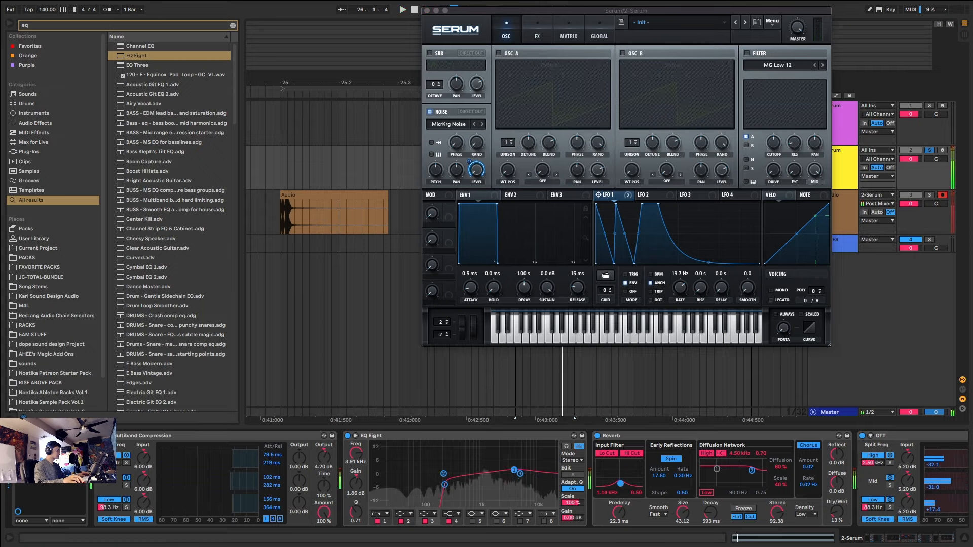
key(space)
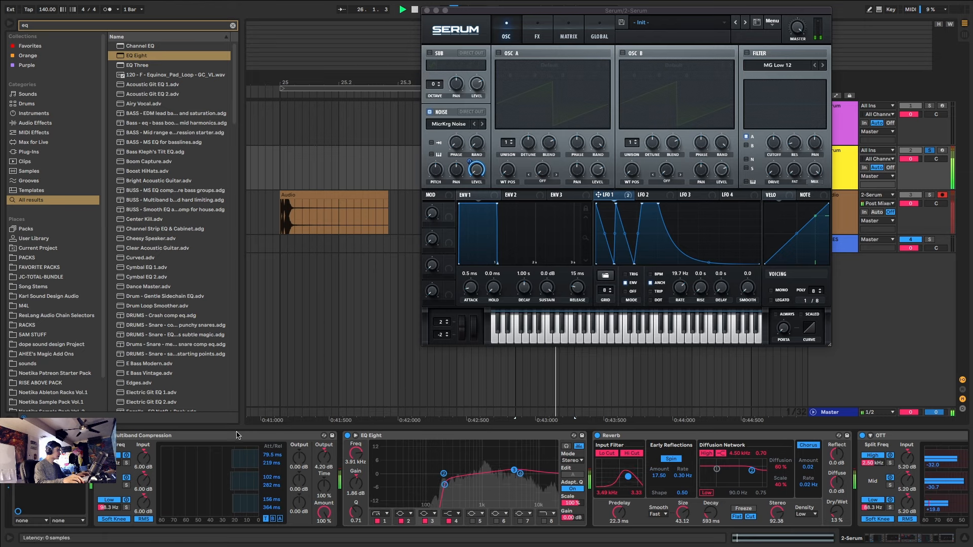
click(538, 32)
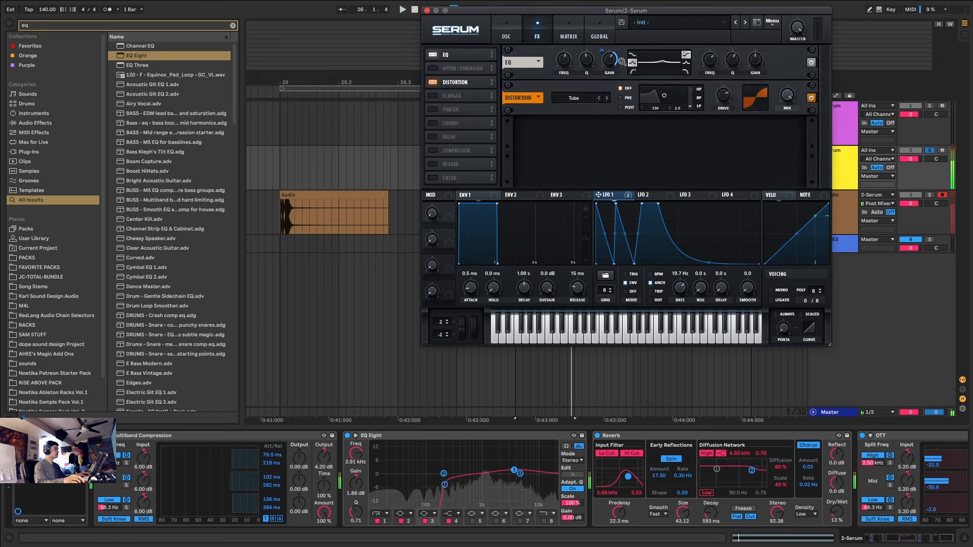
key(space)
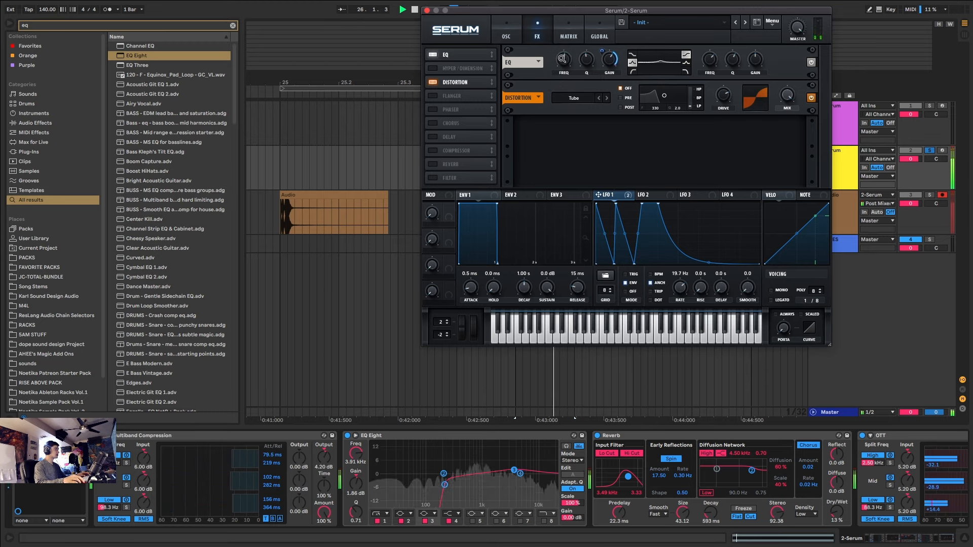
- Record the MicrKrg Noise variation onto the audio track and move the recording to just after the start of bar 28
click(427, 11)
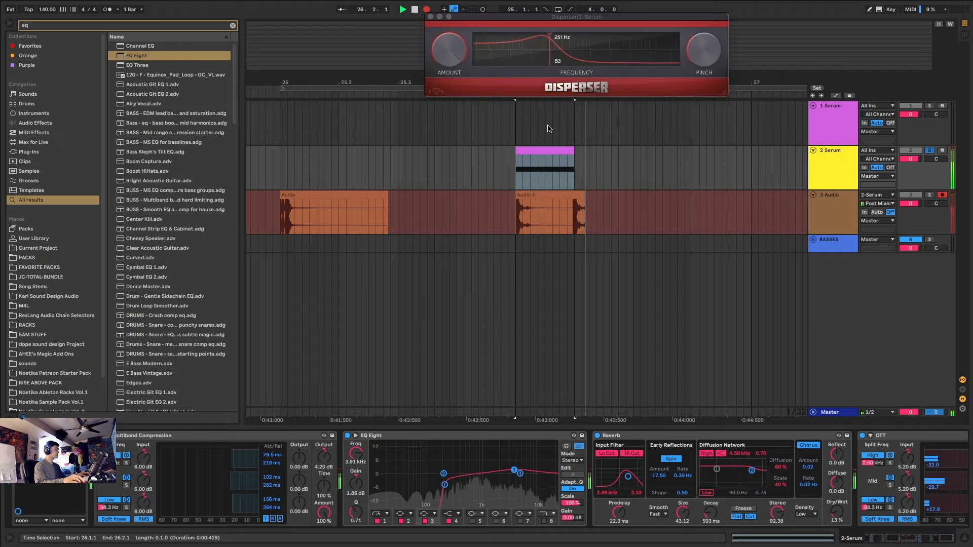
key(space)
scroll(536, 209, down, 3)
drag(536, 210, 759, 208)
click(547, 167)
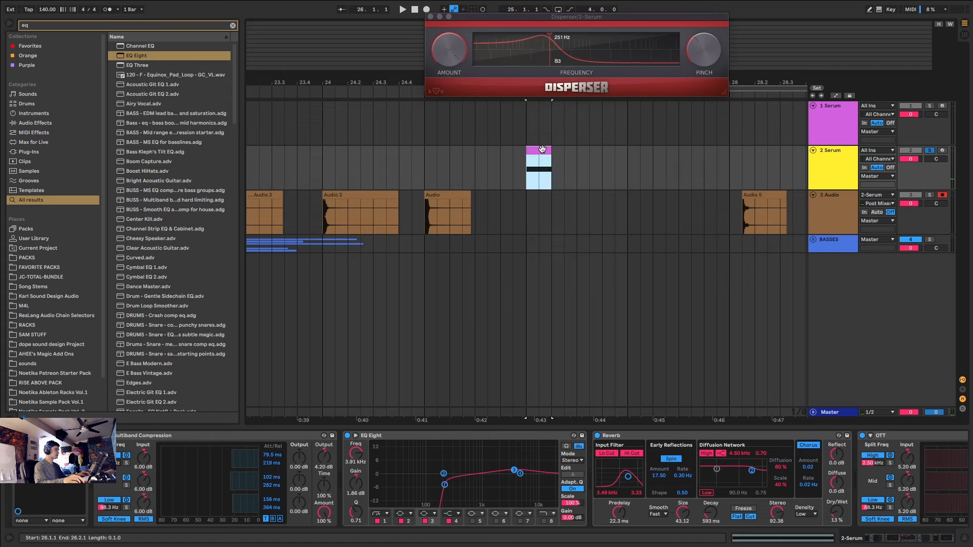
- Delete the devices after the first EQ Eight on the second Serum track and undo the deletions
click(898, 437)
key(Delete)
key(Delete)
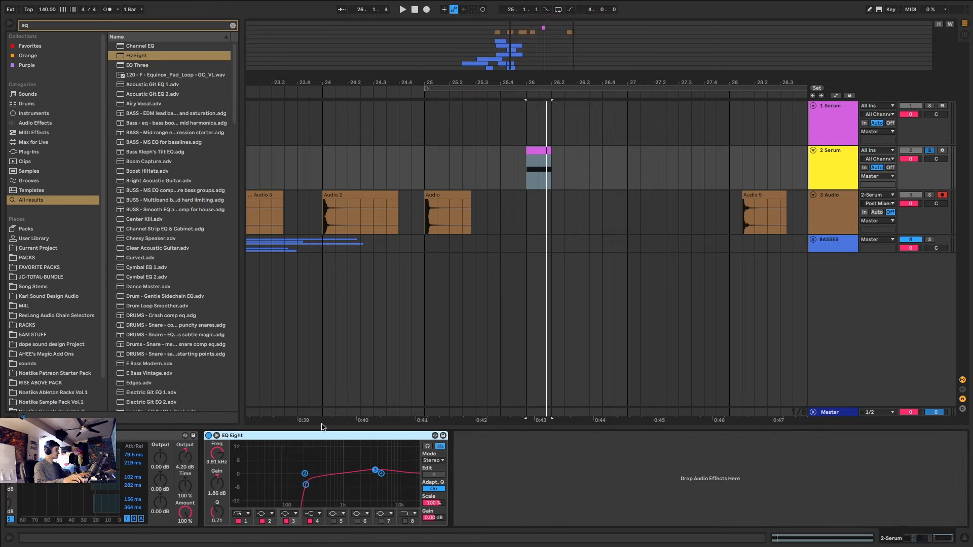
key(ctrl+z)
key(ctrl+z)
key(ctrl+z)
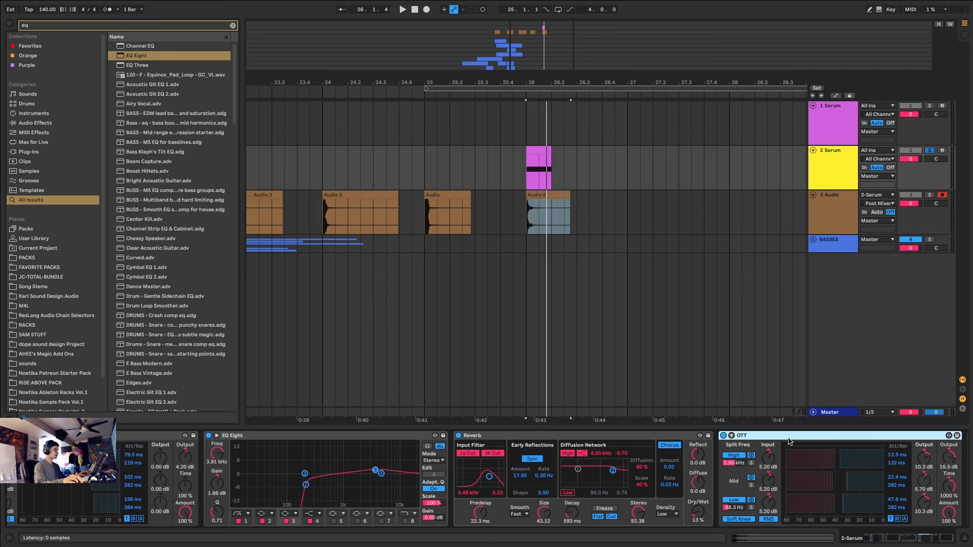
key(ctrl+y)
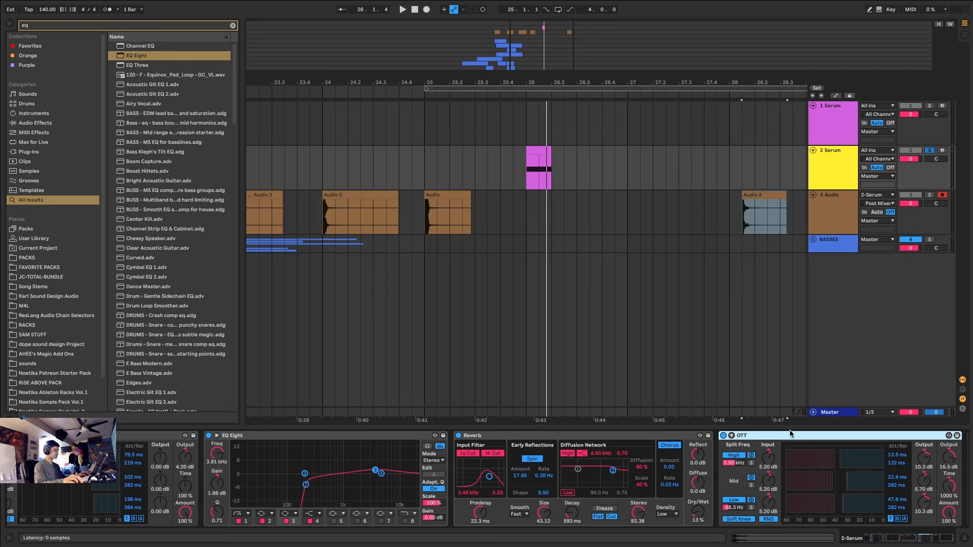
- Duplicate the OTT device three times on the second Serum track
key(ctrl+d)
key(ctrl+d)
key(ctrl+d)
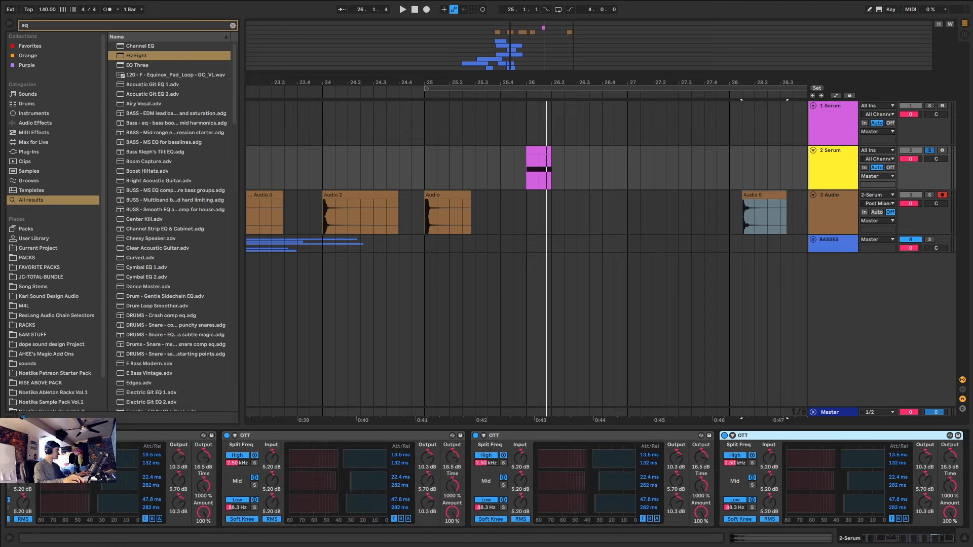
- Duplicate the EQ Eight that follows Multiband Compression twice and the Reverb twice
drag(899, 538, 764, 541)
click(375, 436)
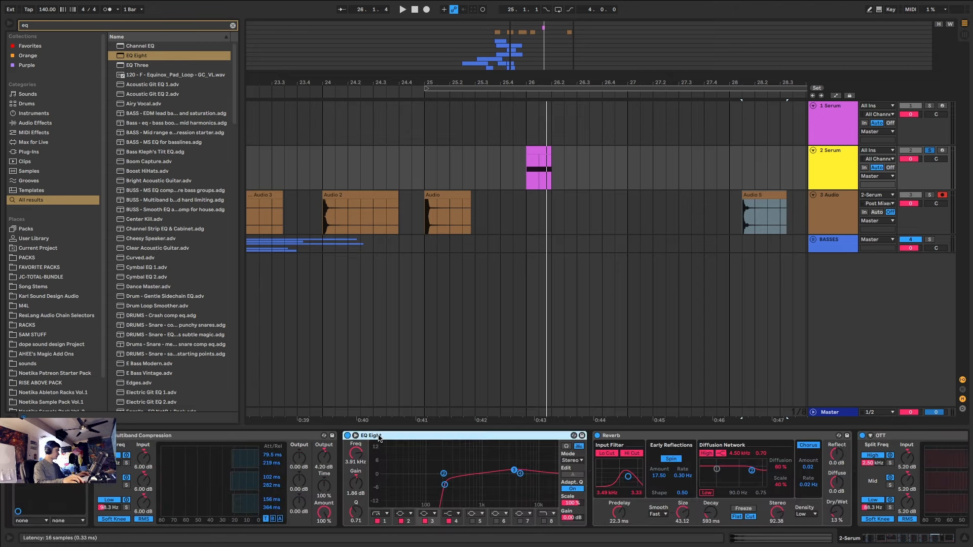
key(ctrl+d)
key(ctrl+d)
click(913, 542)
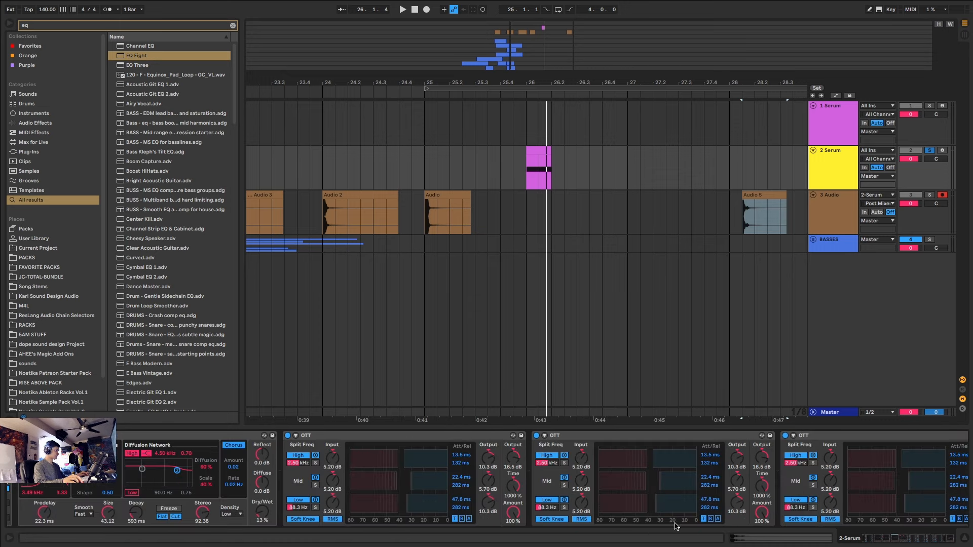
click(169, 439)
key(ctrl+d)
key(ctrl+d)
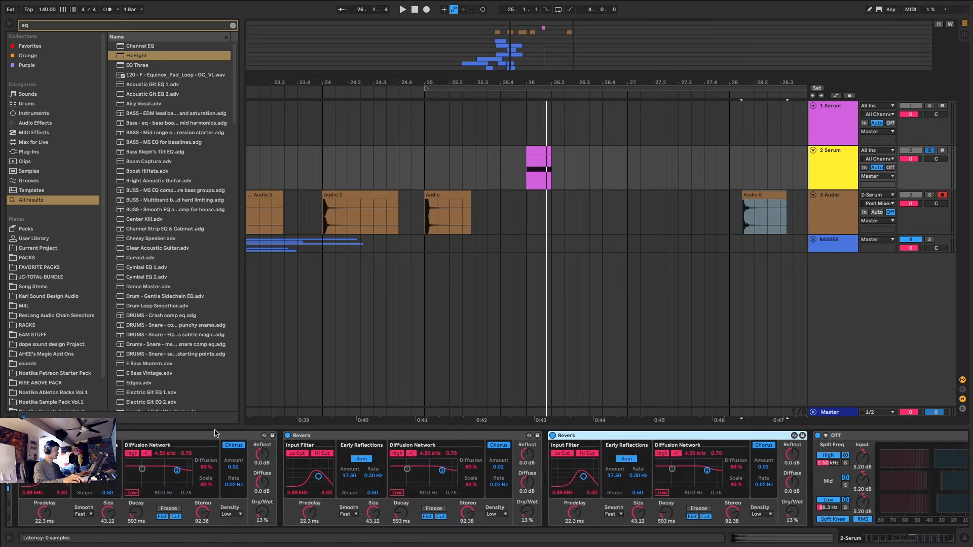
- Audition the second Serum's clip at bar 26 through the stacked effects chain
key(space)
click(533, 161)
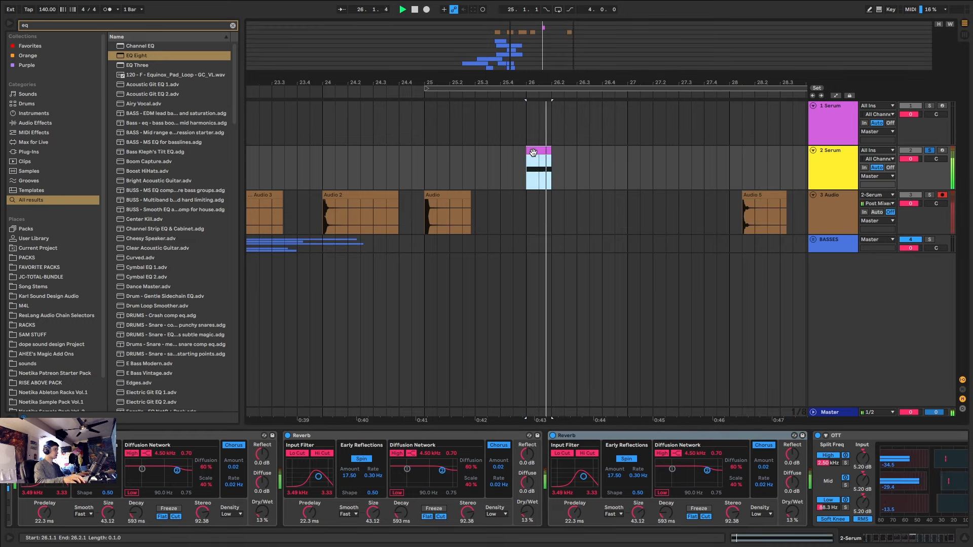
key(space)
key(space)
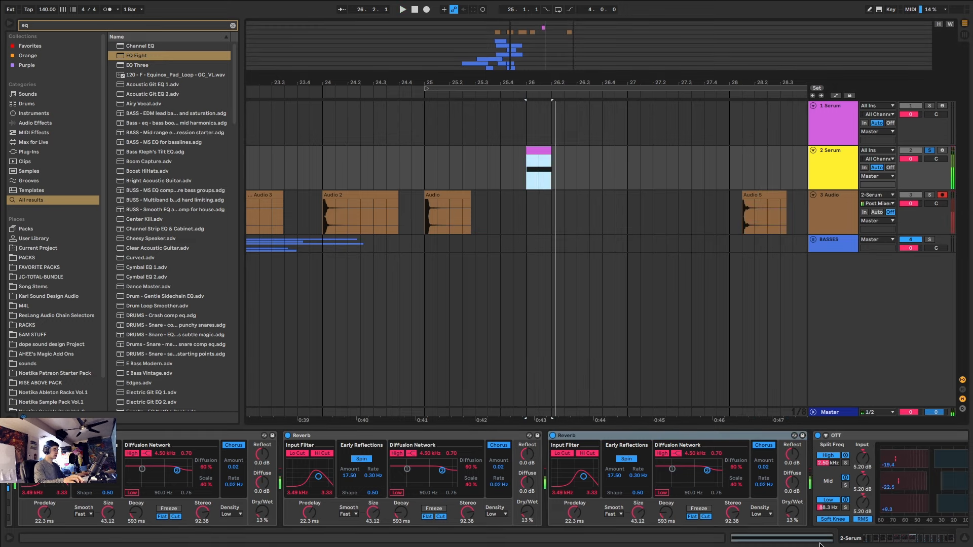
- Set the LFO 1 rate in the second Serum to 4.0 Hz and audition the bar 26 clip
click(886, 537)
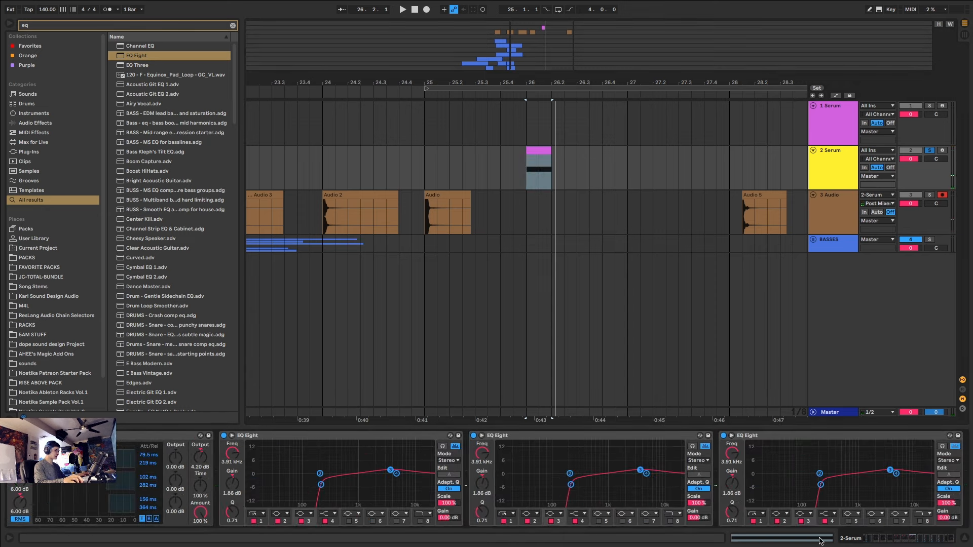
click(873, 543)
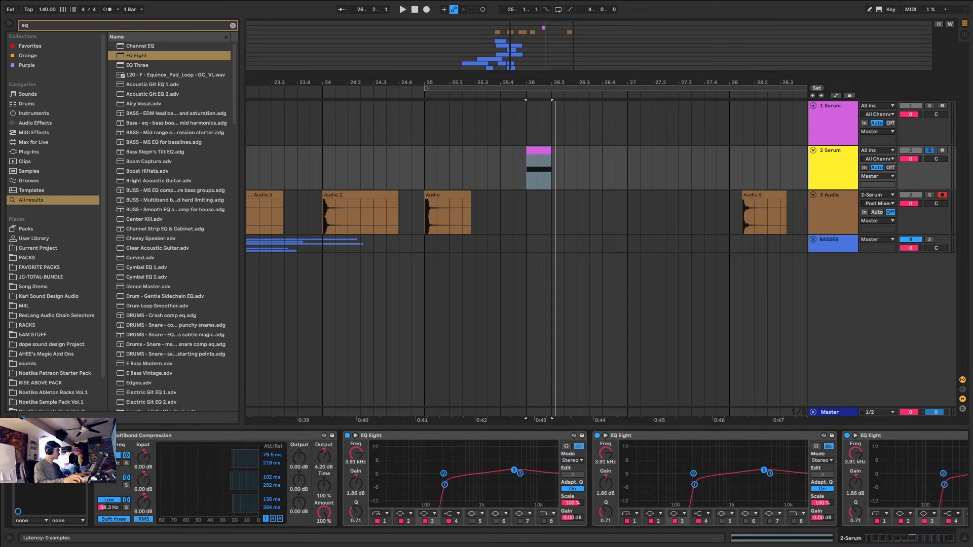
click(32, 436)
mouse_move(684, 288)
mouse_down()
mouse_move(682, 319)
mouse_move(685, 307)
mouse_up()
key(space)
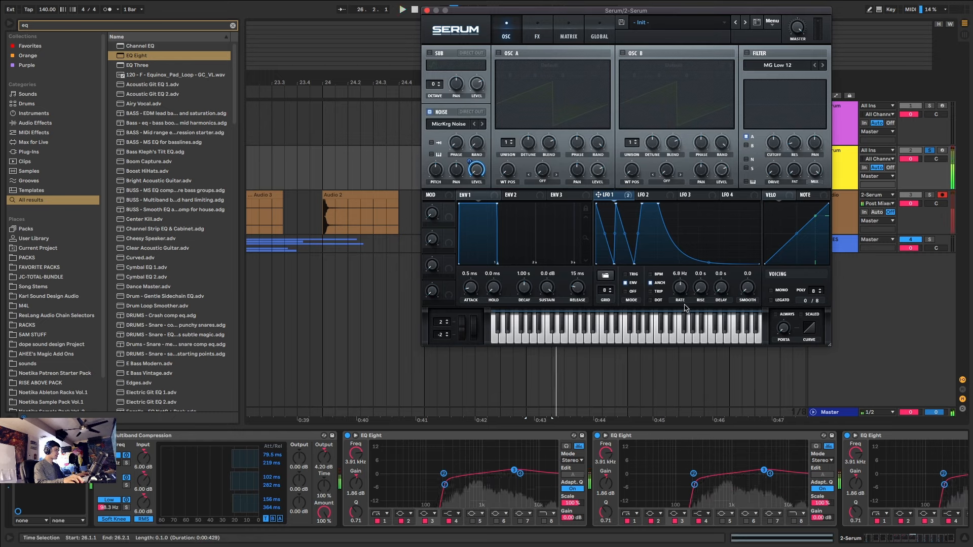
key(space)
- Switch the noise oscillator to the analog BrightWhite sample and audition the sound
click(455, 128)
mouse_move(446, 135)
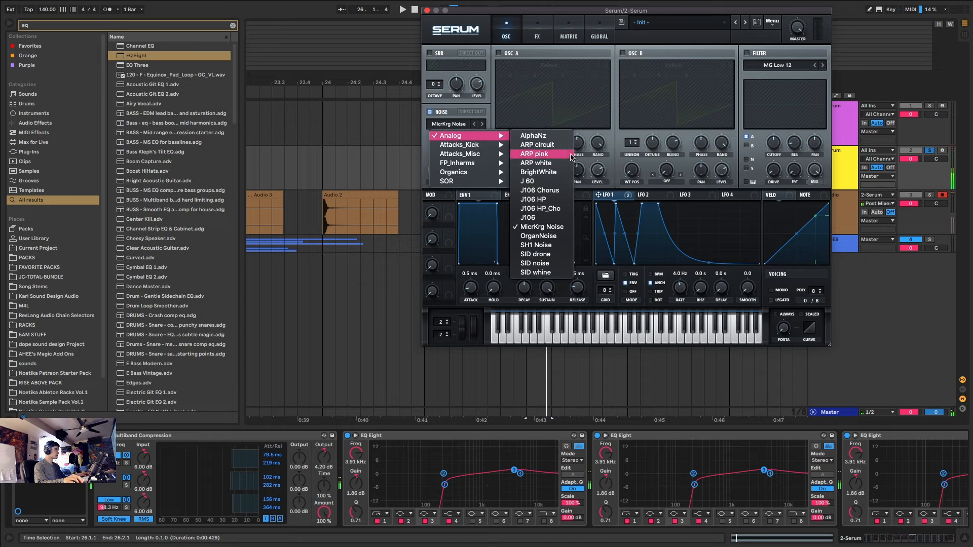
click(558, 171)
key(space)
key(space)
key(space)
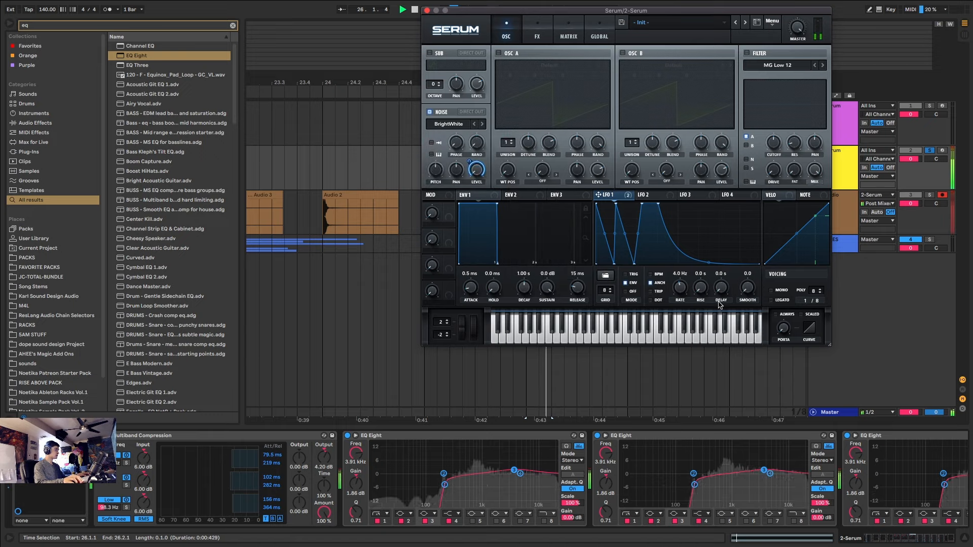
- Raise the LFO 1 rate to 8.0 Hz and audition the faster modulation
drag(683, 290, 687, 279)
key(space)
key(space)
key(space)
- Record the second Serum's bar 26 sound onto the audio track and move the recording to start at 16.3.1
key(space)
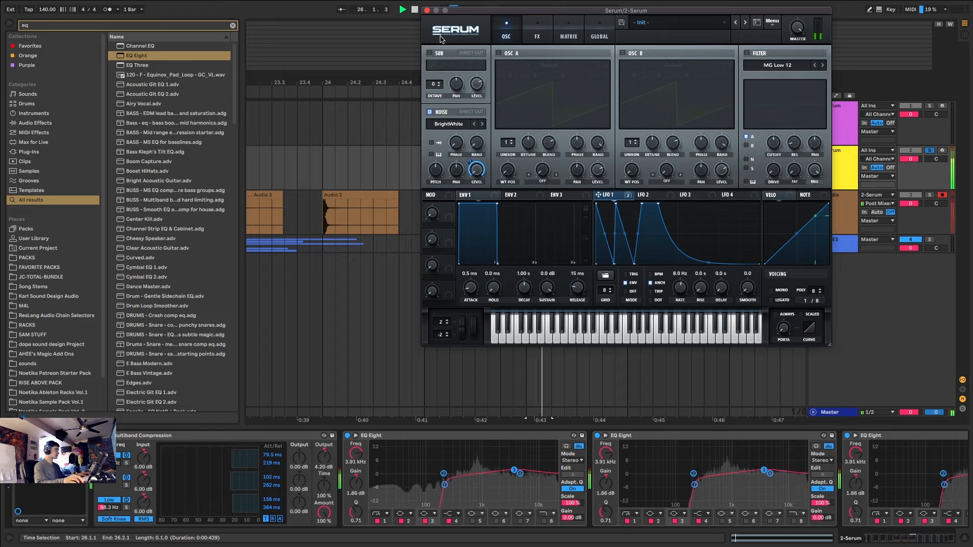
click(426, 11)
click(426, 9)
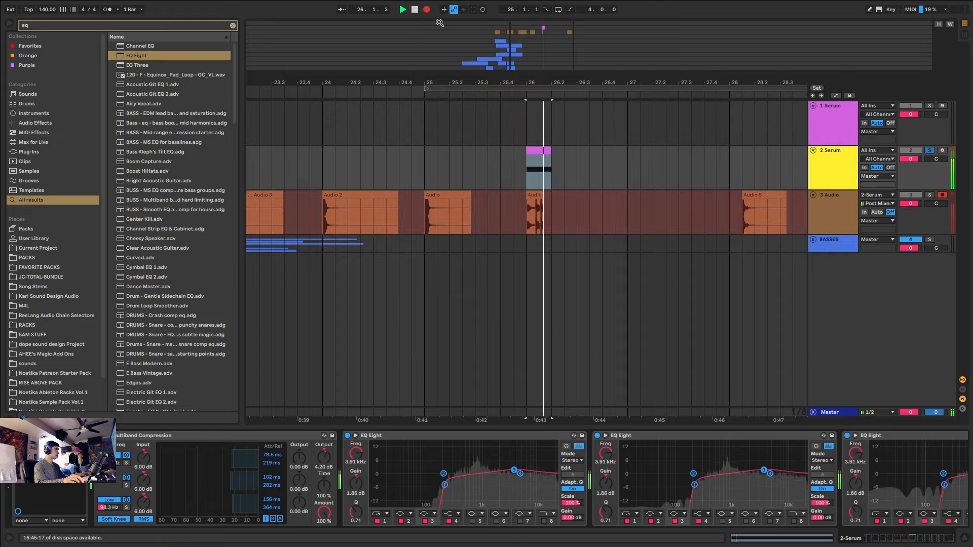
scroll(527, 147, down, 5)
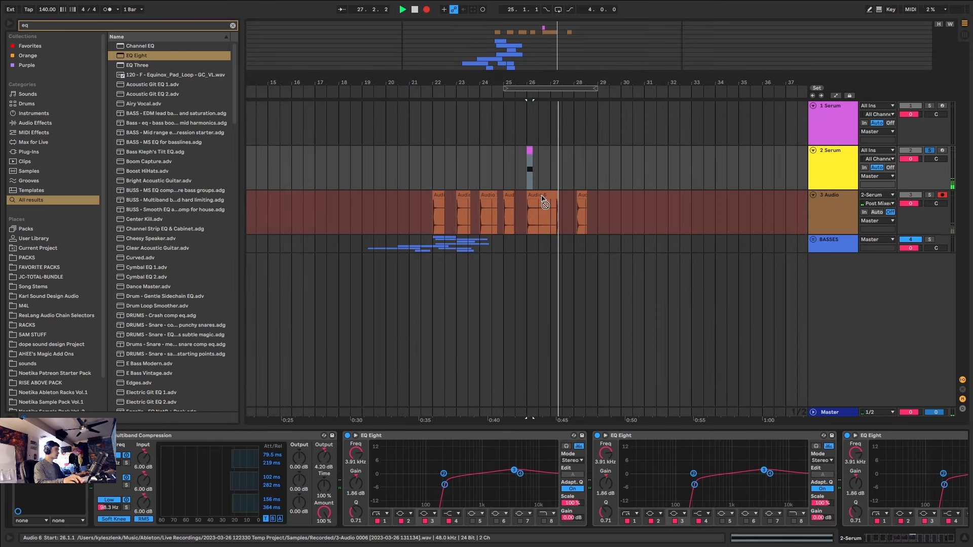
key(space)
drag(542, 213, 321, 209)
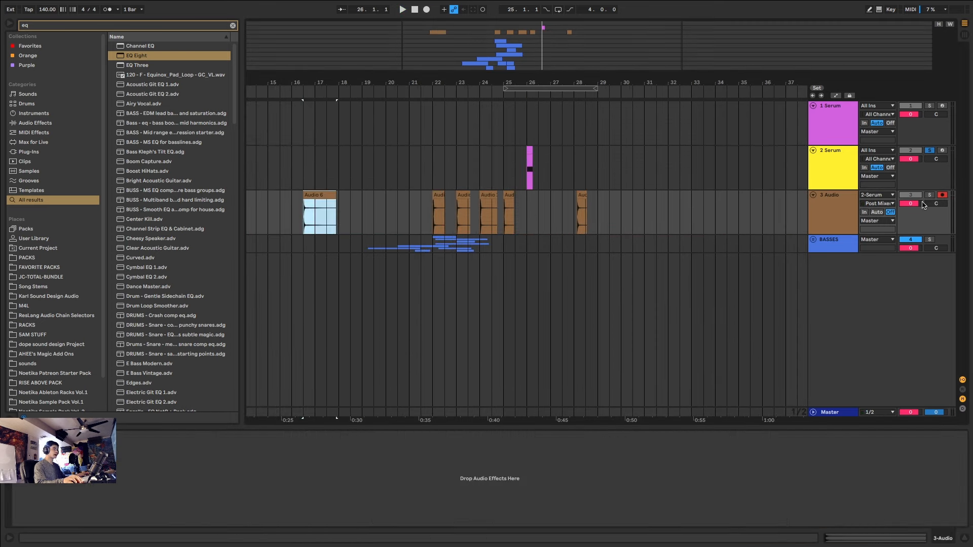
- Listen to the recording at bar 16 with the audio track soloed, and audition the second Serum's clip soloed for comparison
click(929, 195)
click(316, 194)
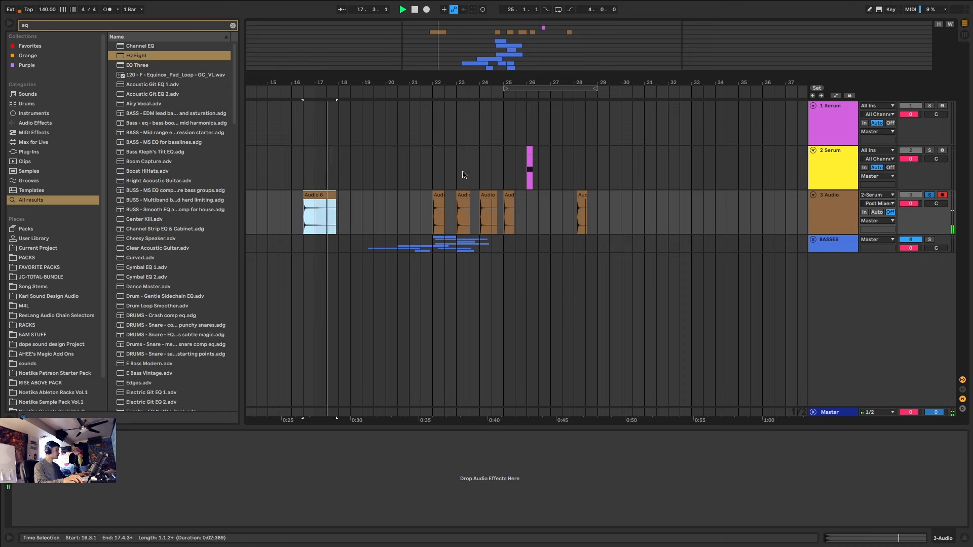
click(529, 167)
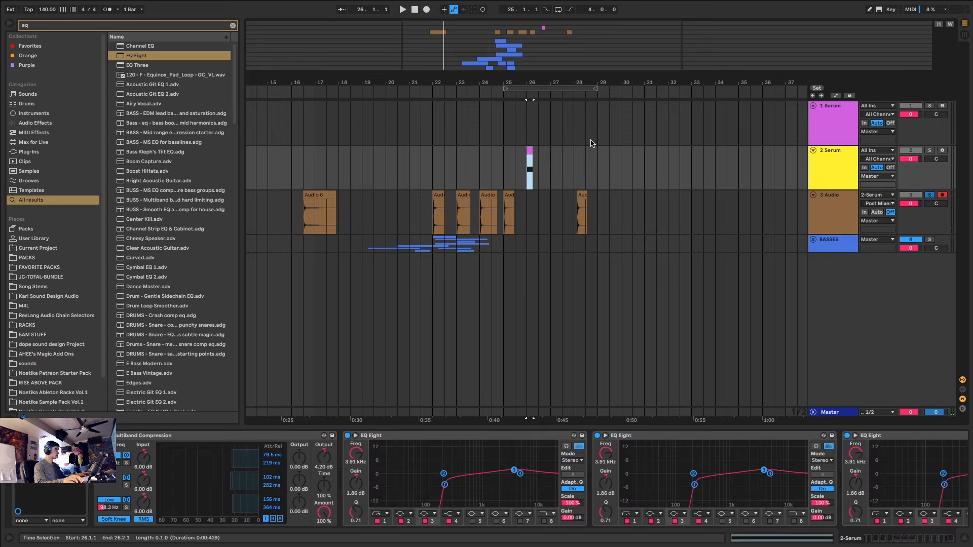
click(930, 150)
key(space)
- Delete all effects after the instrument on the second Serum track
click(362, 437)
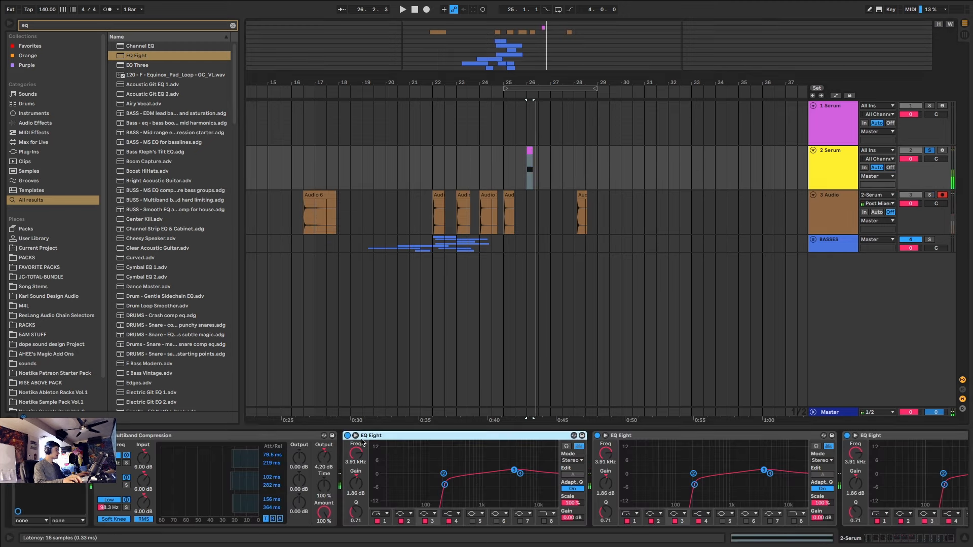
click(262, 437)
key(Delete)
key(Delete)
key(Delete)
key(Delete)
key(Delete)
key(Delete)
key(Delete)
key(Delete)
key(Delete)
key(Delete)
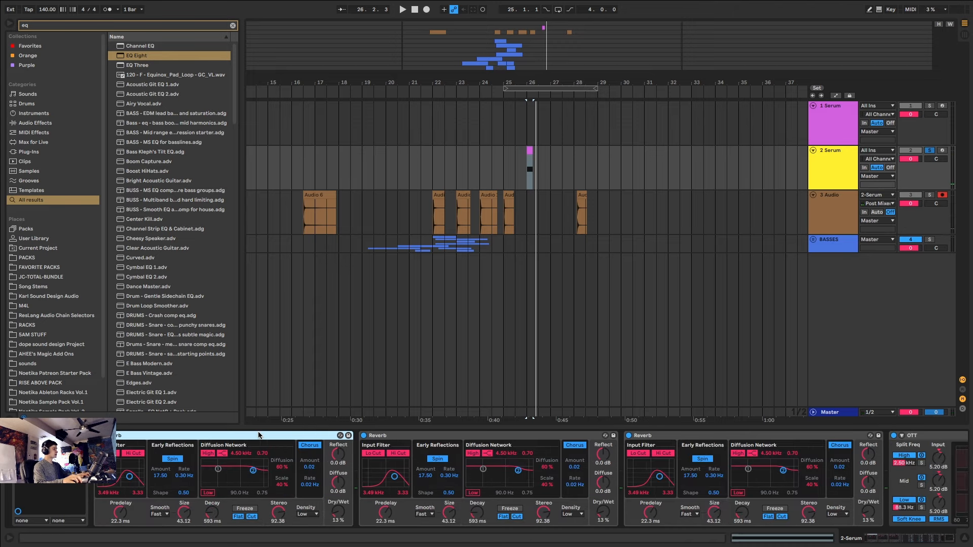
key(Delete)
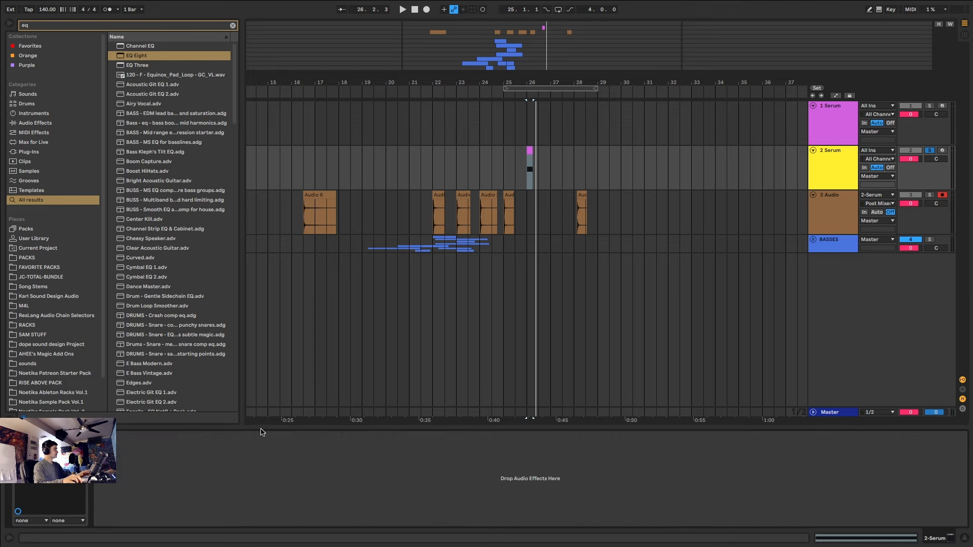
scroll(527, 177, up, 3)
drag(547, 167, 529, 168)
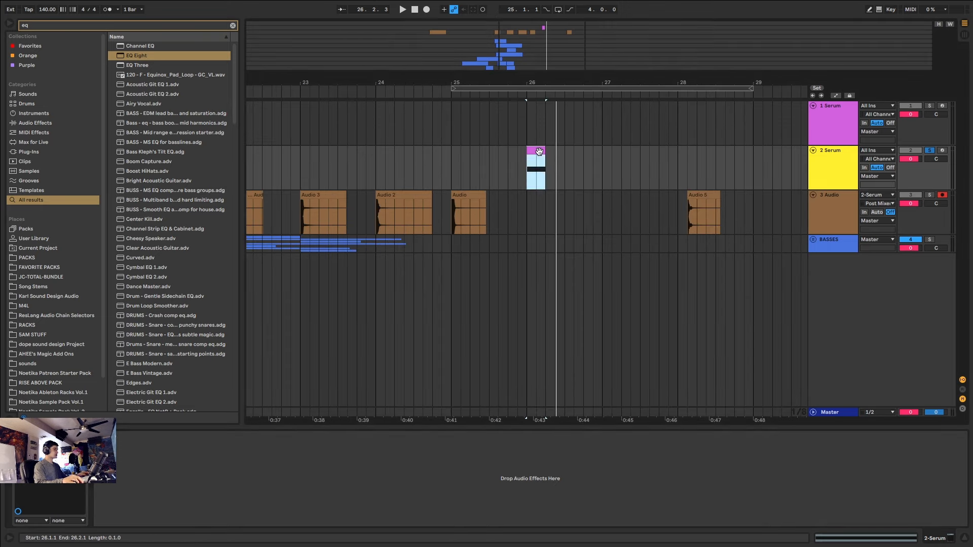
scroll(540, 167, down, 4)
drag(676, 169, 527, 166)
click(540, 151)
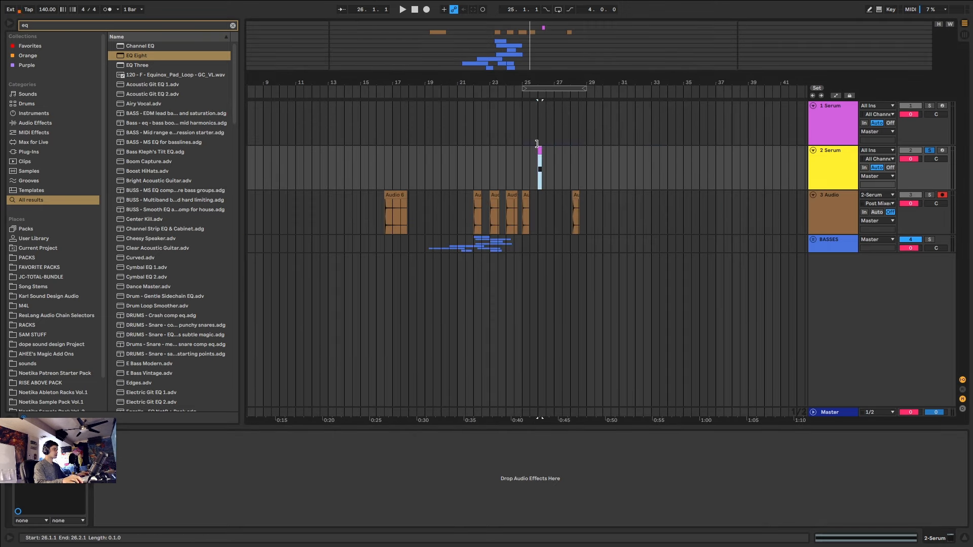
- Delete both Serum tracks, keeping the audio track with the resampled clips
click(827, 158)
key(Delete)
key(Delete)
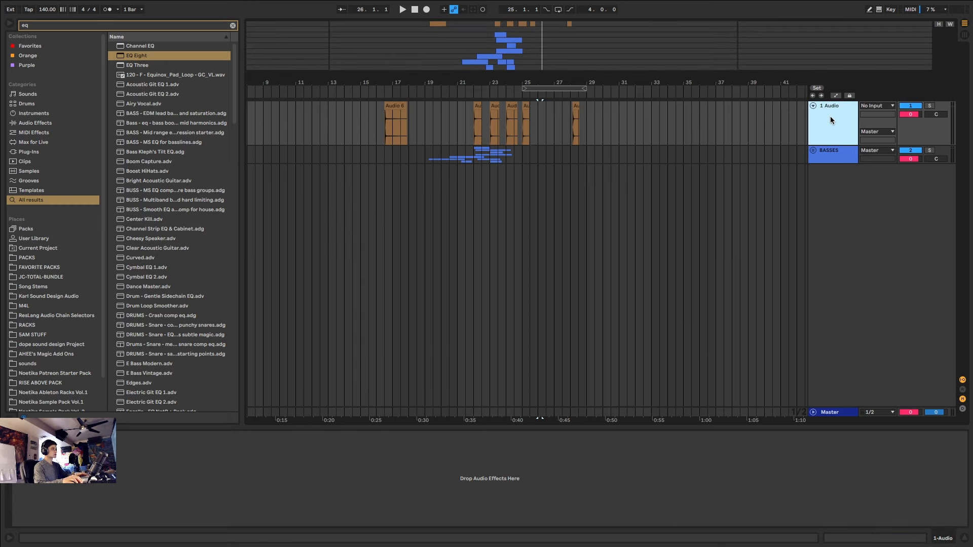
- Add a MIDI track below BASSES, search the browser for "kick 2" and load the Kick 2 instrument on it
click(839, 158)
key(ctrl+shift+t)
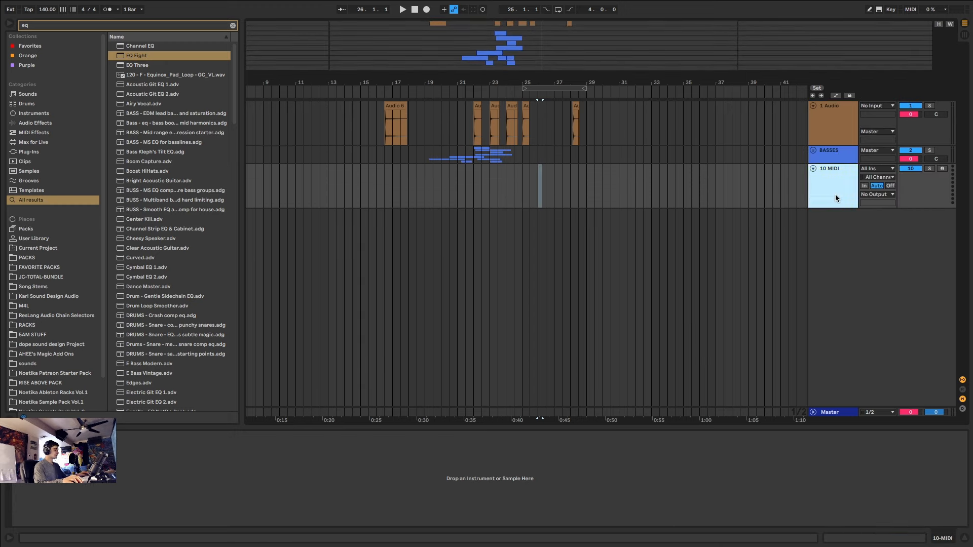
key(ctrl+f)
text(kick 2)
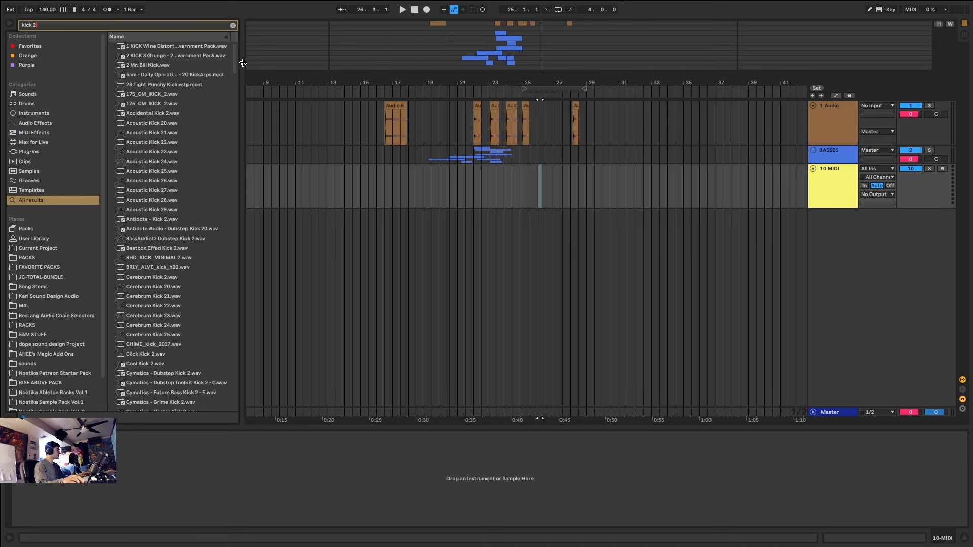
drag(234, 51, 222, 381)
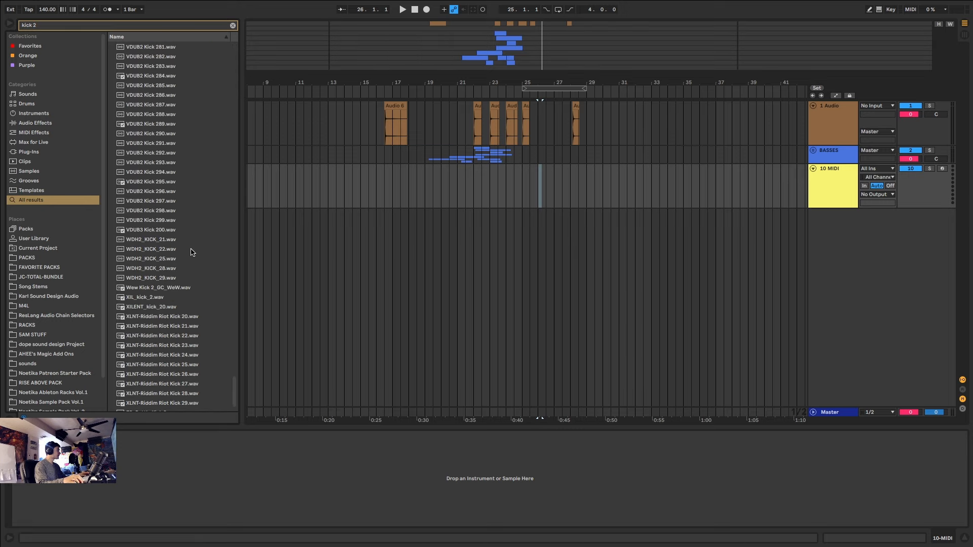
scroll(191, 252, up, 7)
scroll(230, 319, down, 8)
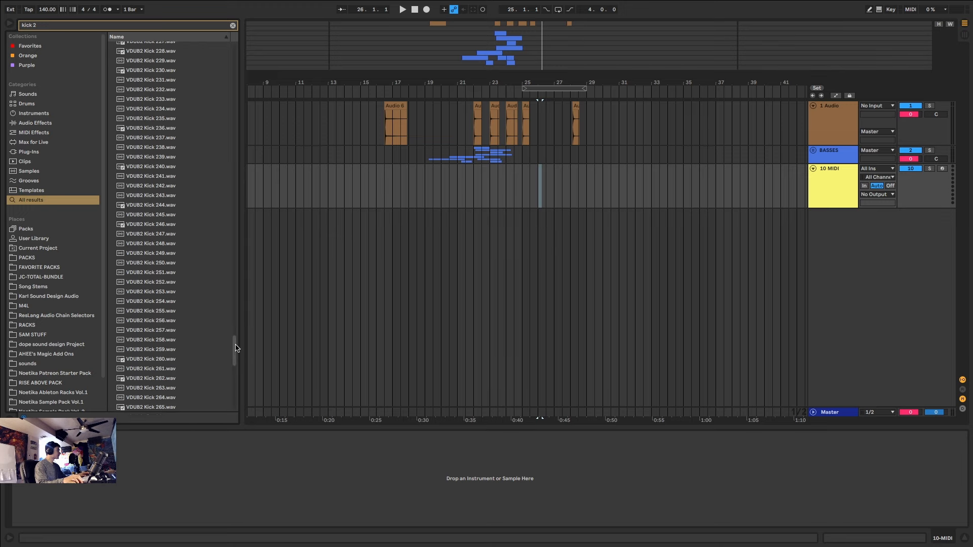
click(134, 406)
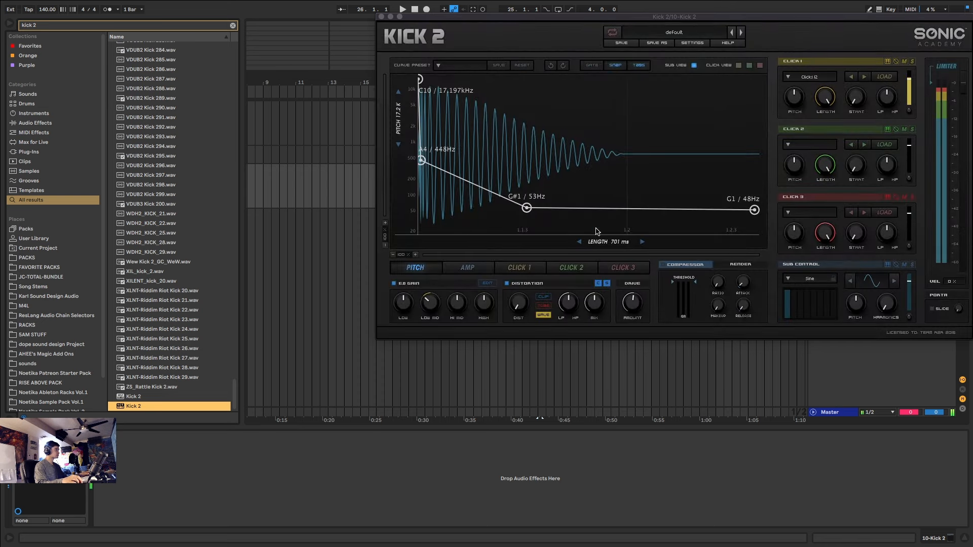
- Shorten the Kick 2 length to 274 ms and mute Click 1
drag(612, 242, 562, 245)
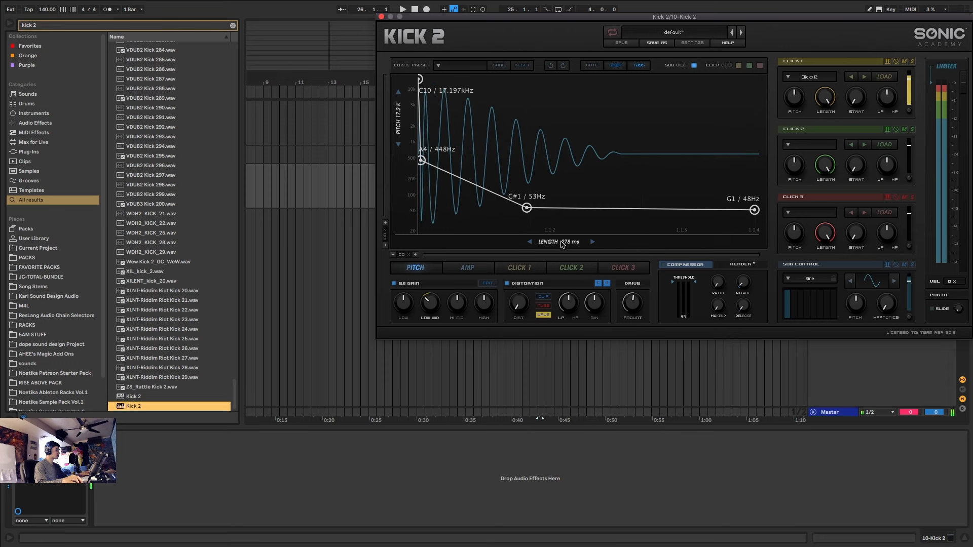
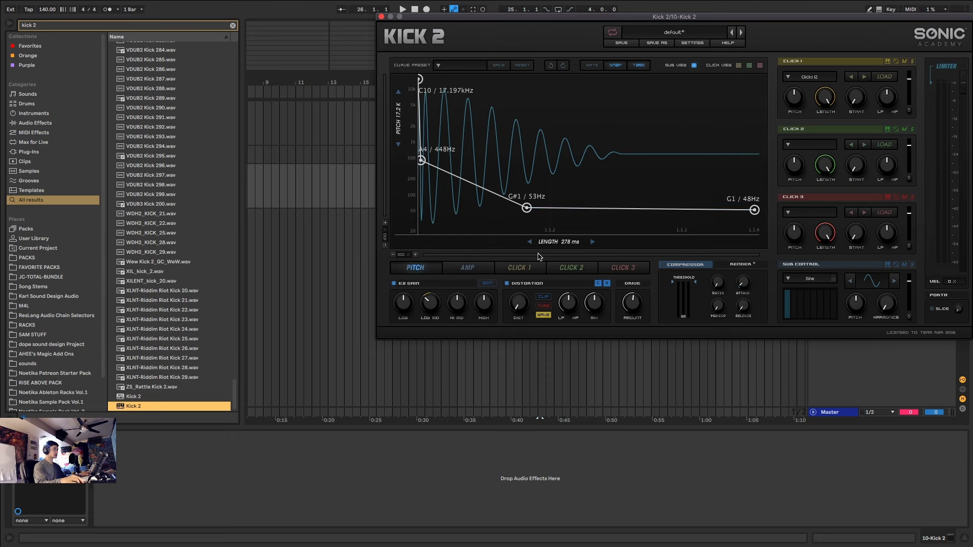
click(903, 61)
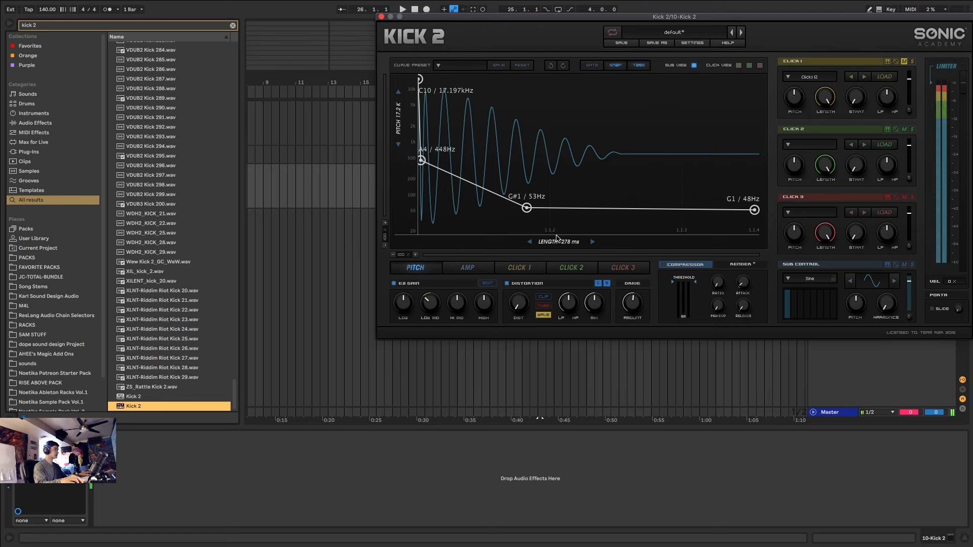
mouse_move(559, 245)
mouse_down()
mouse_move(508, 245)
mouse_move(565, 245)
mouse_up()
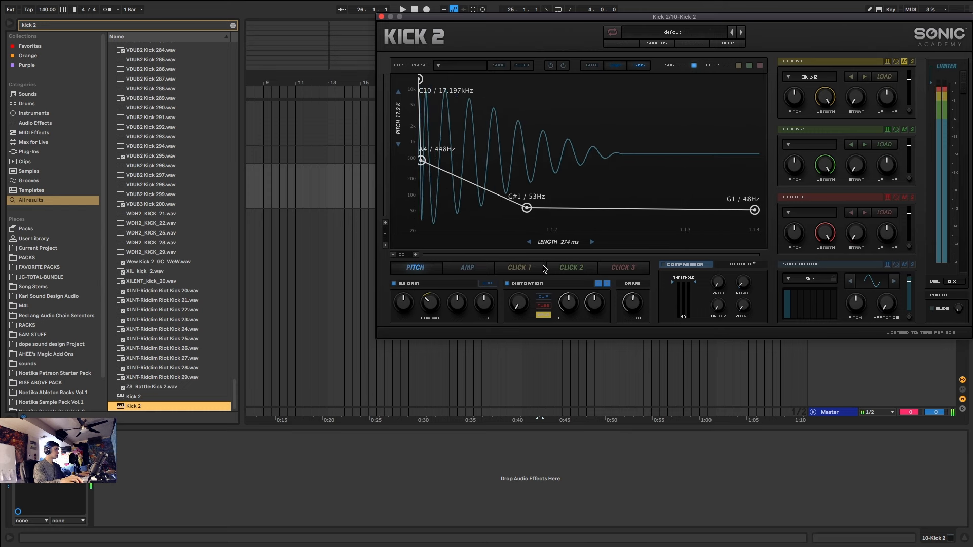
- Reshape the amp envelope to hold at 1.00 and fall to 0.00 in one decay, and set the length to 419 ms
click(467, 268)
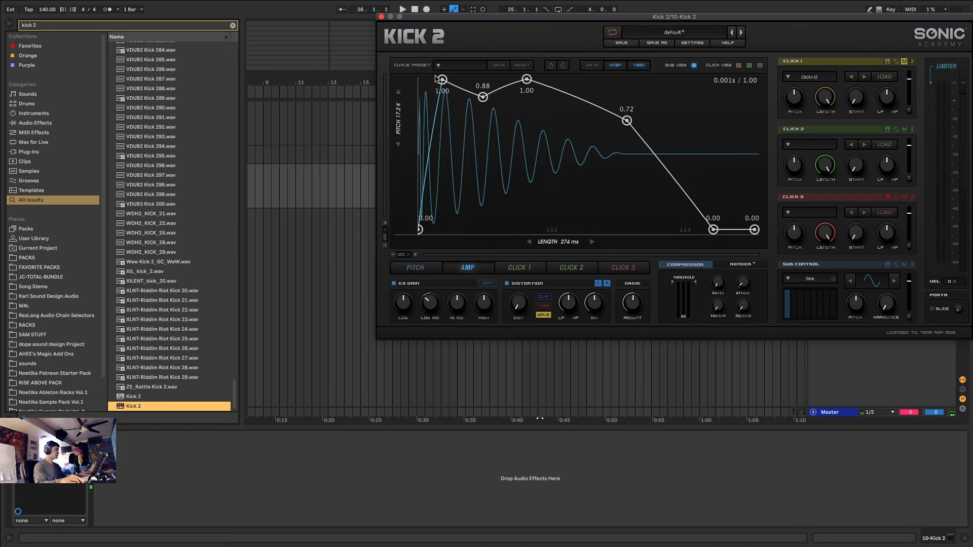
drag(482, 97, 474, 79)
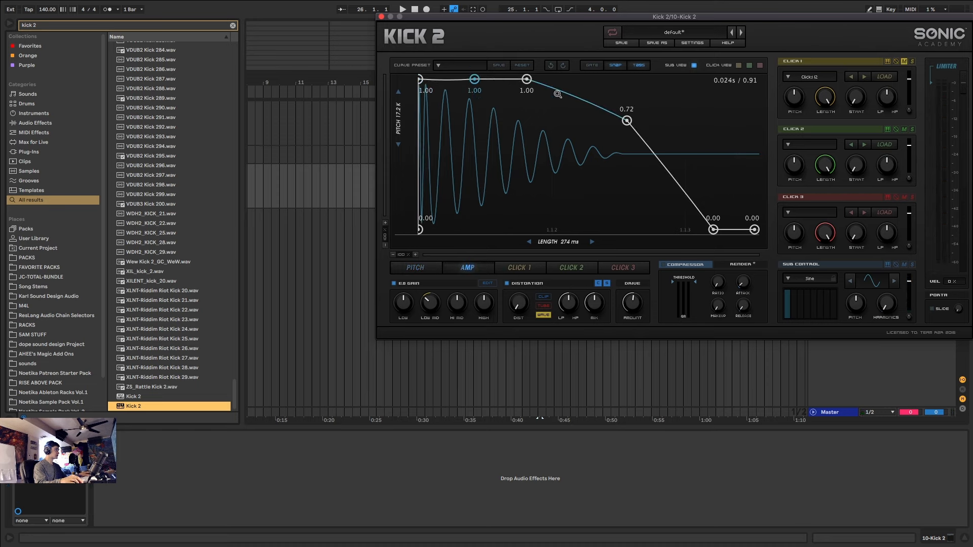
drag(627, 122, 634, 371)
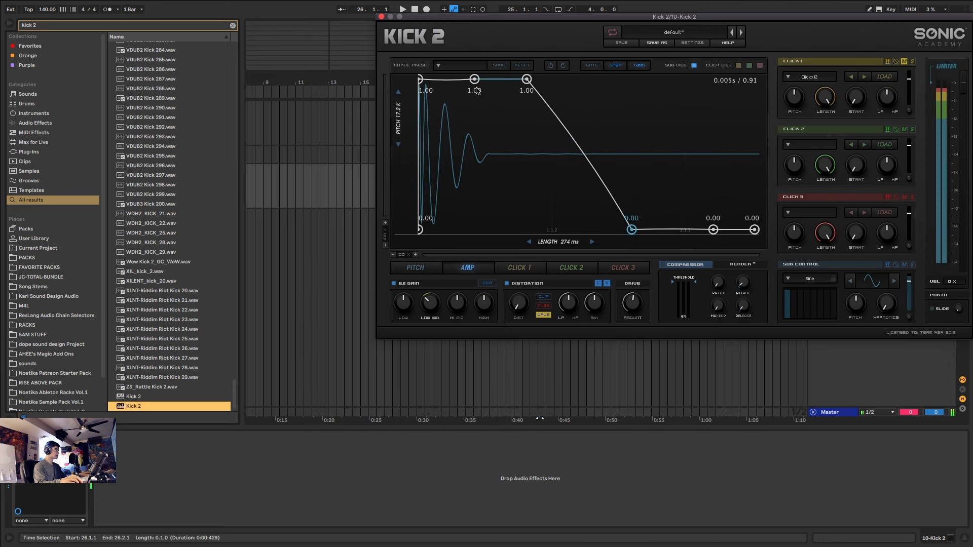
drag(526, 79, 580, 79)
drag(632, 230, 648, 229)
drag(591, 242, 579, 242)
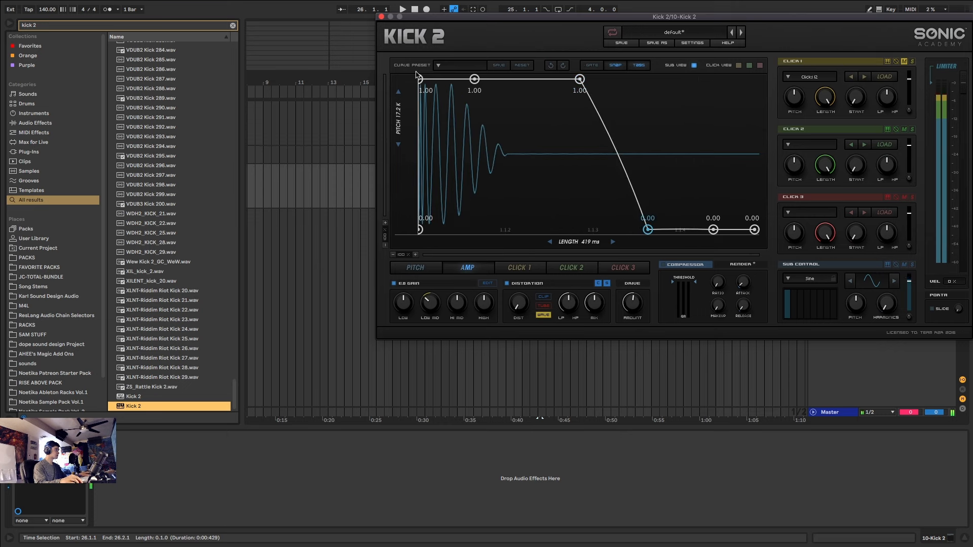
- Soften the amp envelope's attack by moving its first peak later, and extend the end of the decay slightly
click(419, 79)
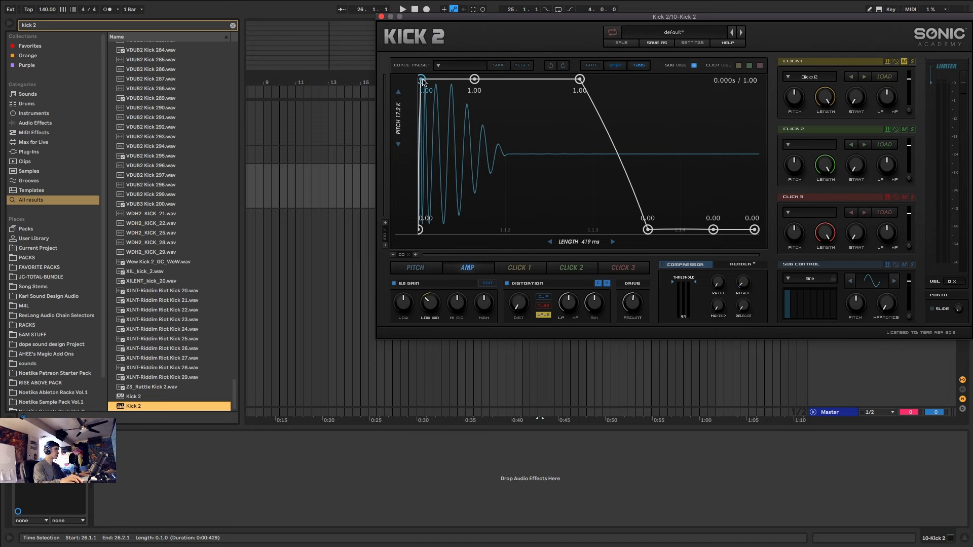
drag(421, 79, 448, 65)
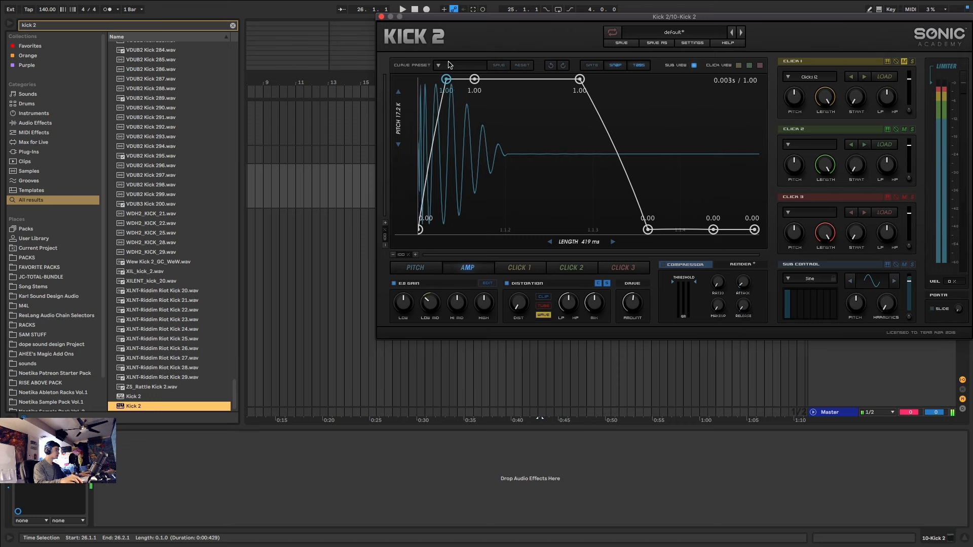
drag(649, 231, 659, 237)
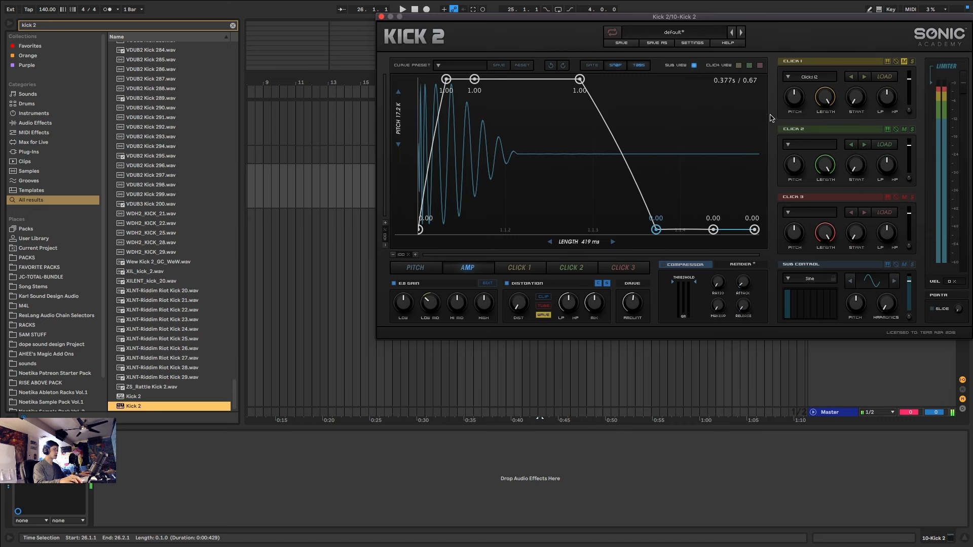
- Unmute Click 1 and turn its LP/HP filter slightly towards high-pass
click(904, 61)
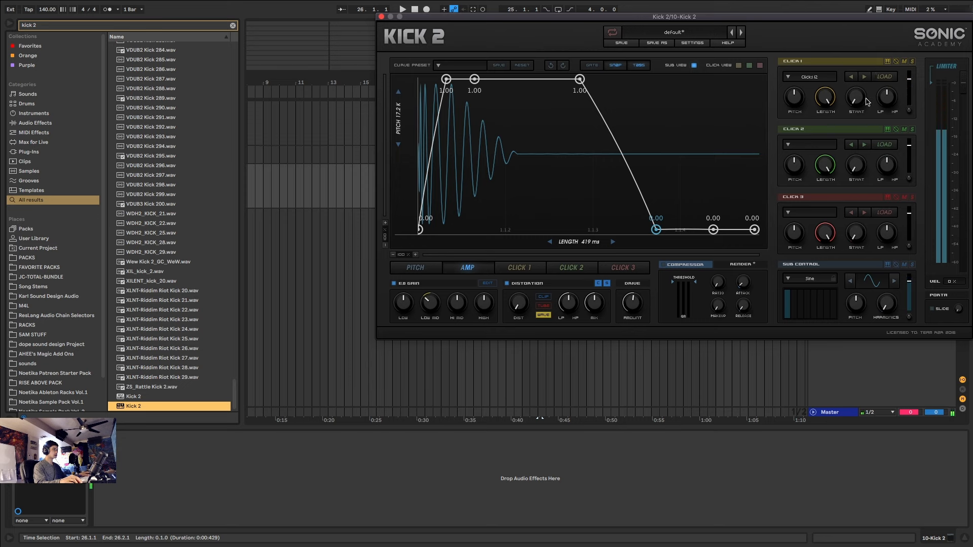
drag(886, 98, 891, 93)
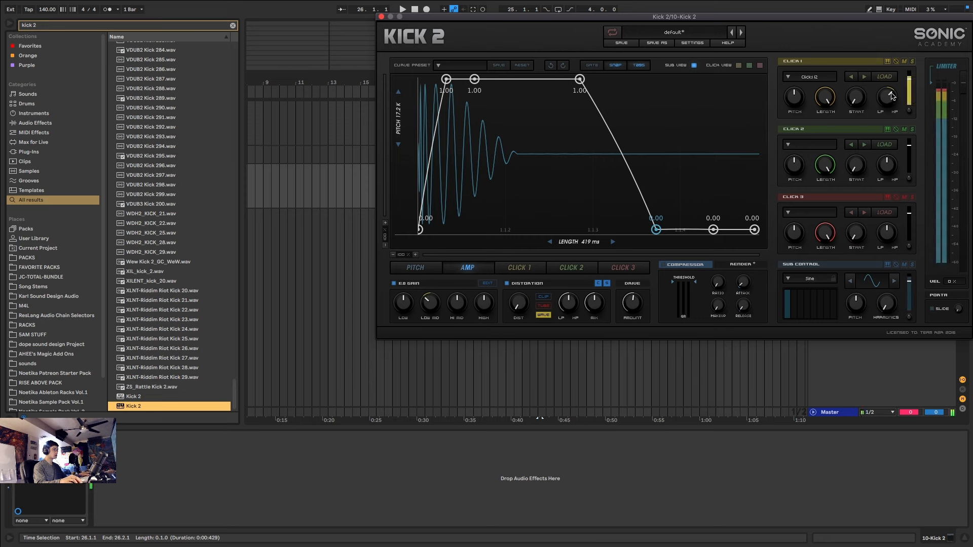
- Solo Click 1 to pick another click sample, turn its filter further towards high-pass, unsolo it, and set its level to -4.87 dB
click(912, 62)
click(866, 77)
drag(890, 96, 893, 99)
click(911, 63)
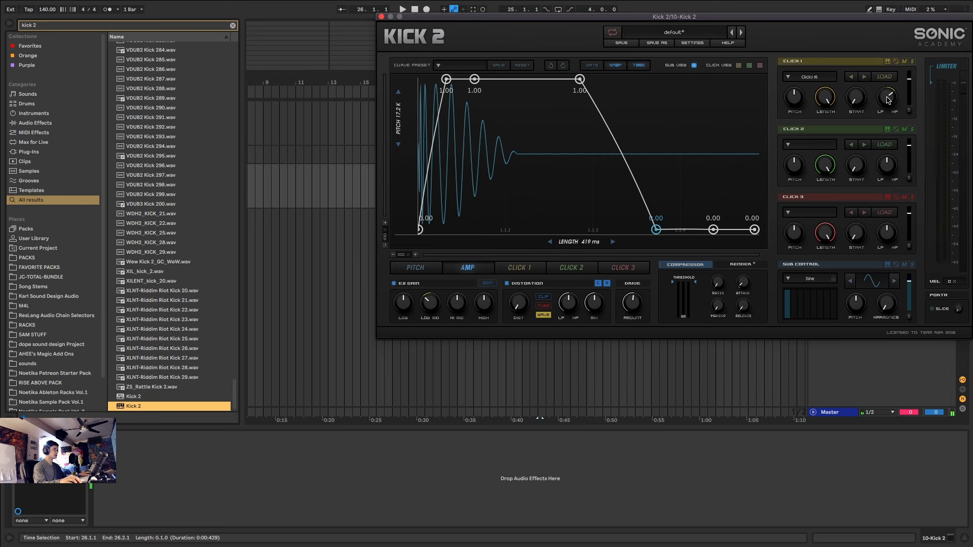
drag(887, 99, 887, 105)
click(910, 84)
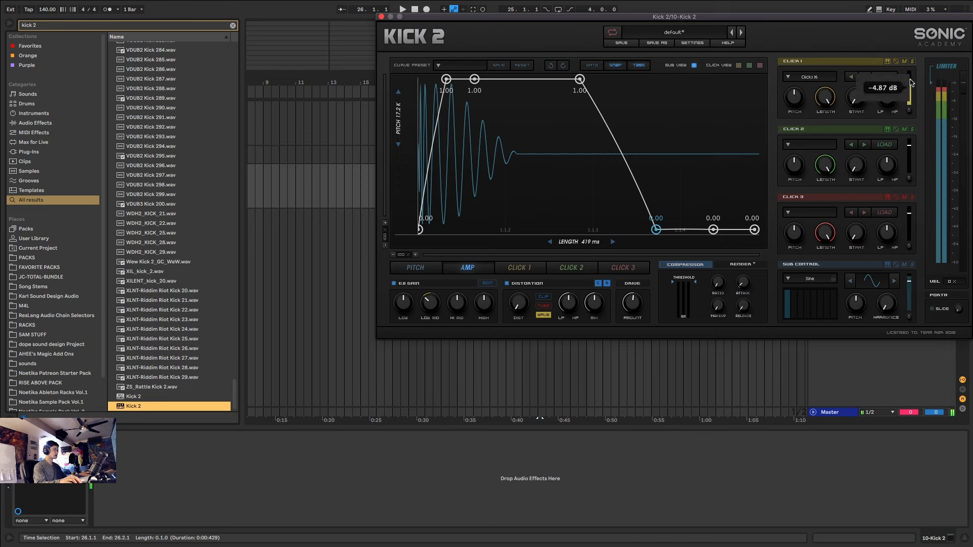
- Load a factory Hats sample into Click 2 and step through the samples to Hats 08
click(801, 145)
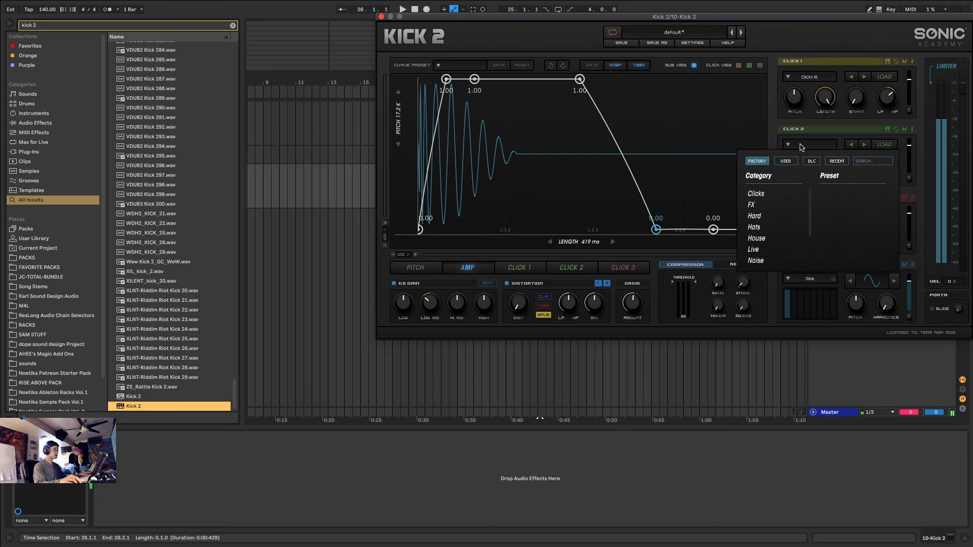
click(765, 228)
click(844, 197)
click(864, 145)
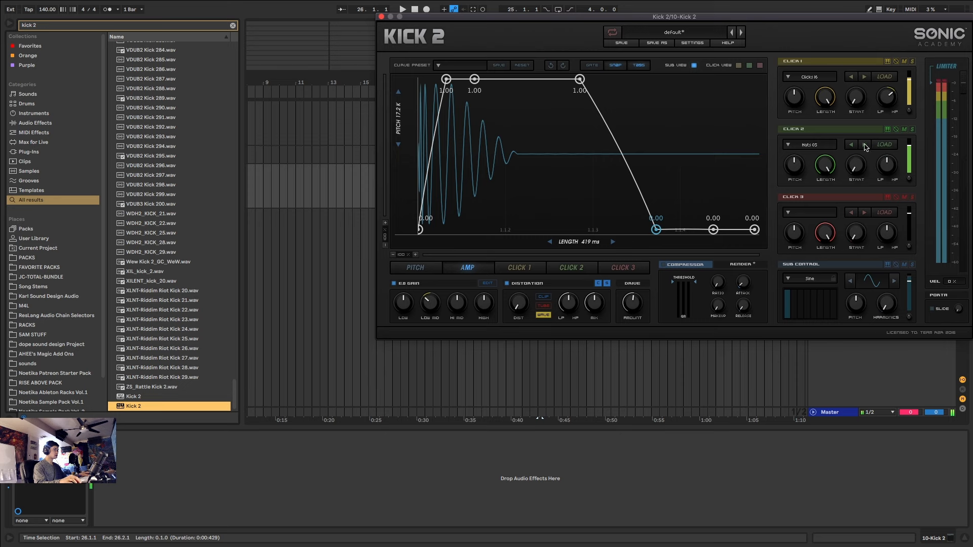
click(864, 145)
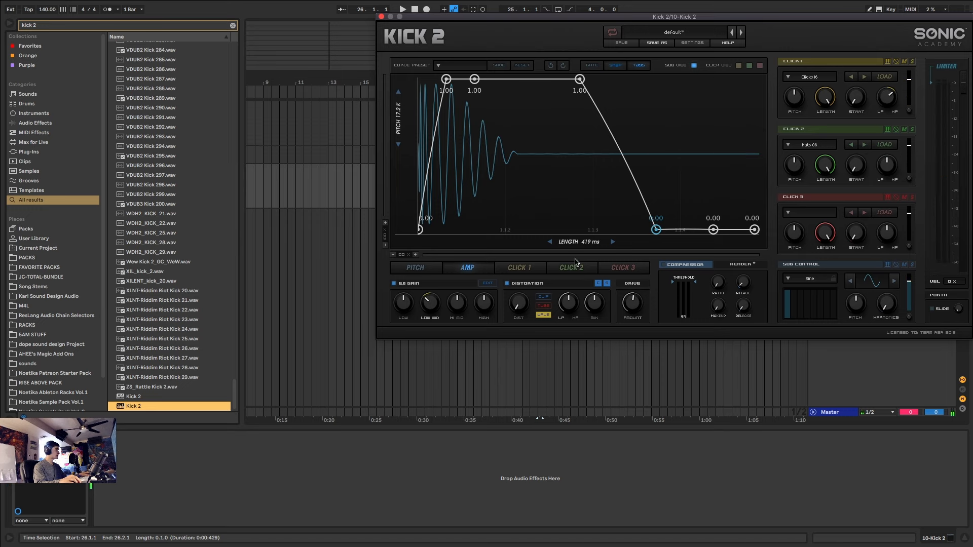
- Bend Click 1's decay into a faster curve, and give Click 2 an envelope rising from 0.00 to 0.58 with a curved decay
click(520, 268)
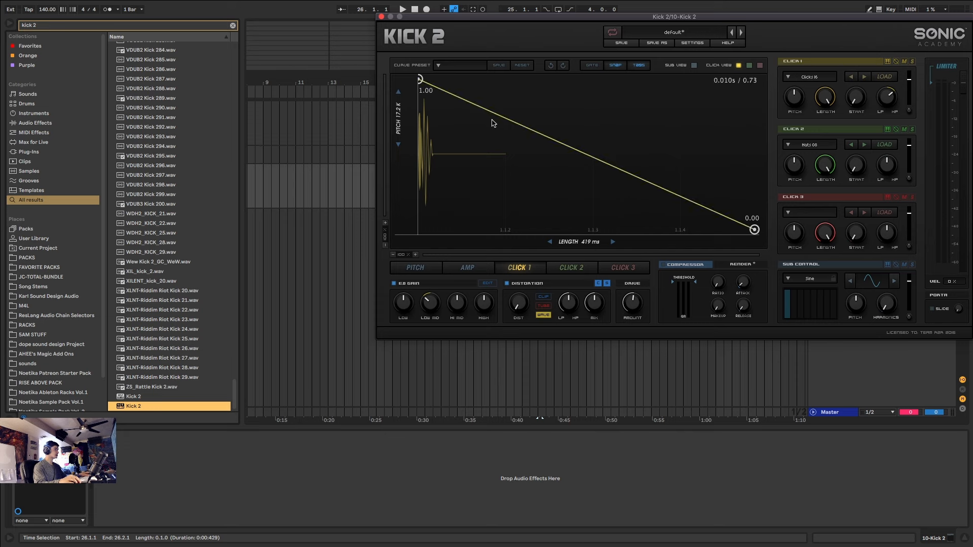
drag(492, 122, 508, 152)
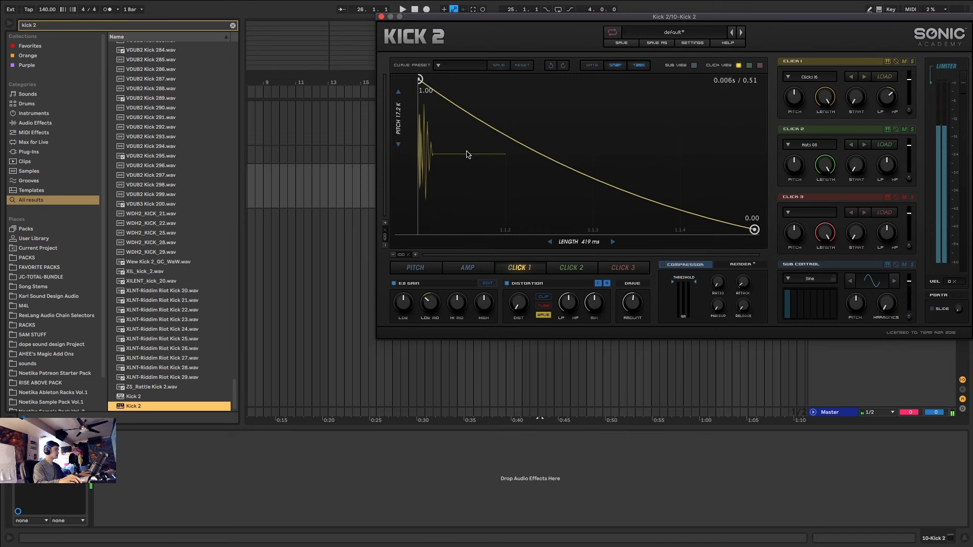
click(581, 267)
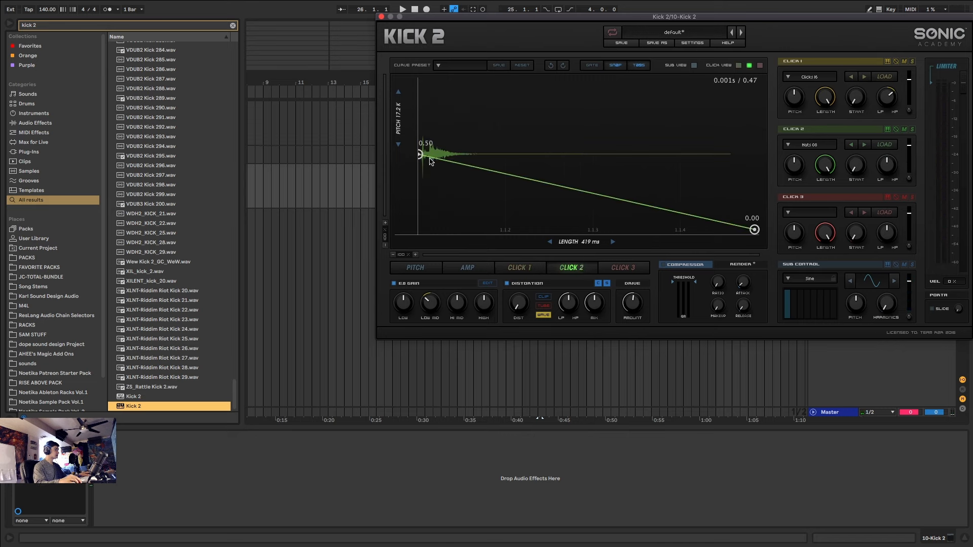
double_click(485, 142)
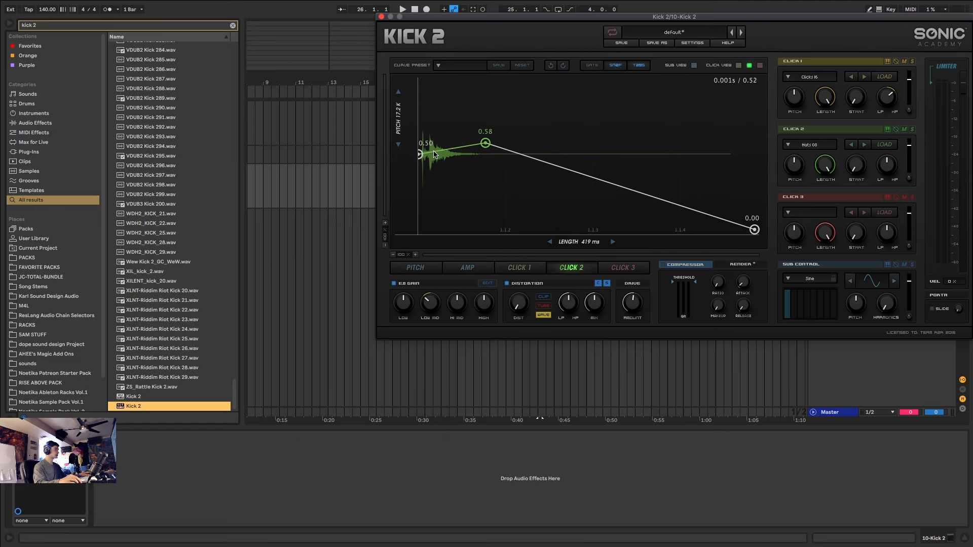
drag(420, 155, 385, 258)
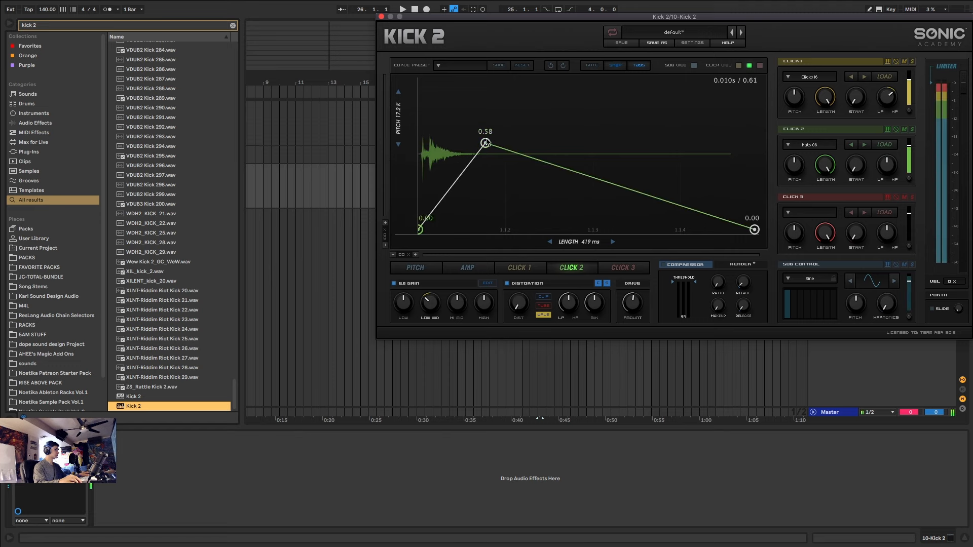
mouse_move(601, 186)
mouse_down()
mouse_move(597, 221)
mouse_move(608, 198)
mouse_up()
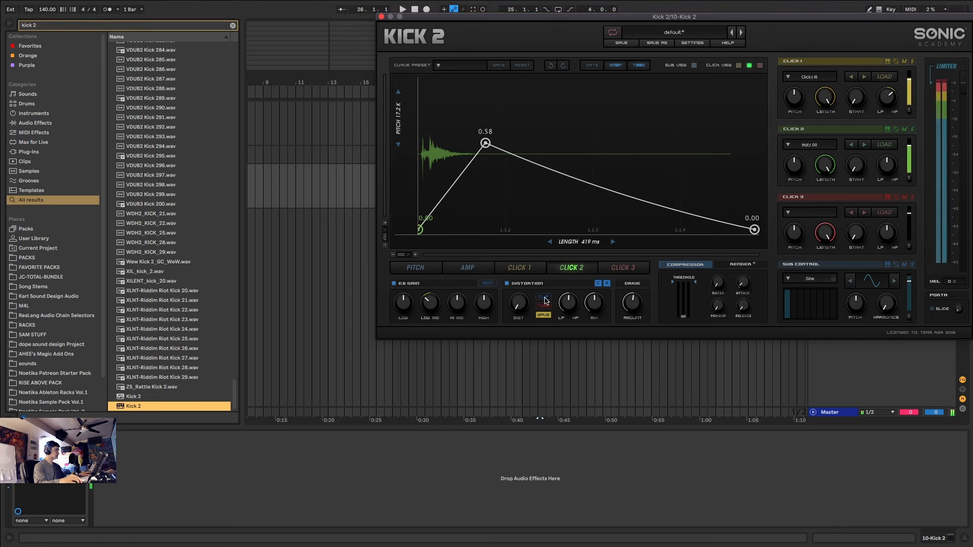
- Raise the Kick 2 distortion amount slightly, fine-tune Click 2's level, and close the plug-in window
mouse_move(516, 304)
mouse_down()
mouse_move(540, 250)
mouse_move(528, 305)
mouse_up()
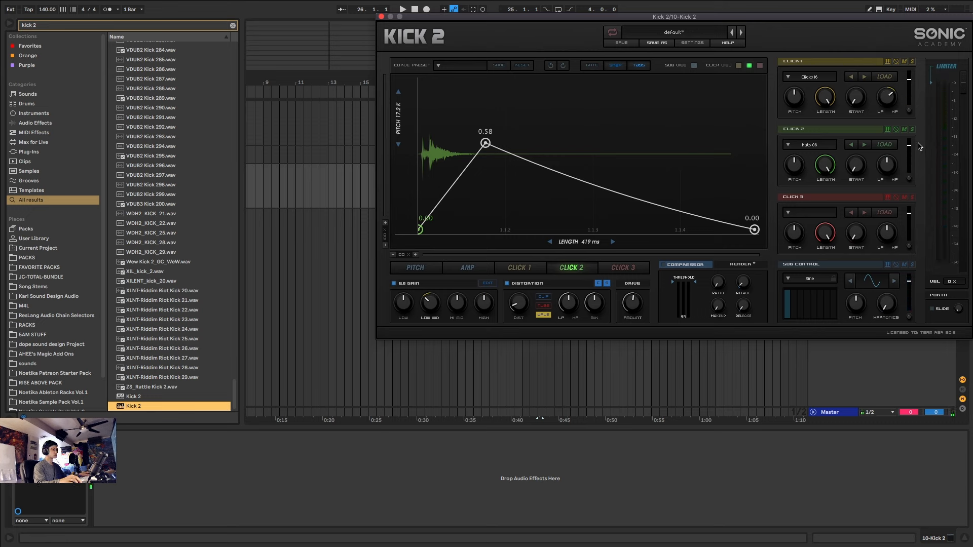
drag(910, 148, 911, 148)
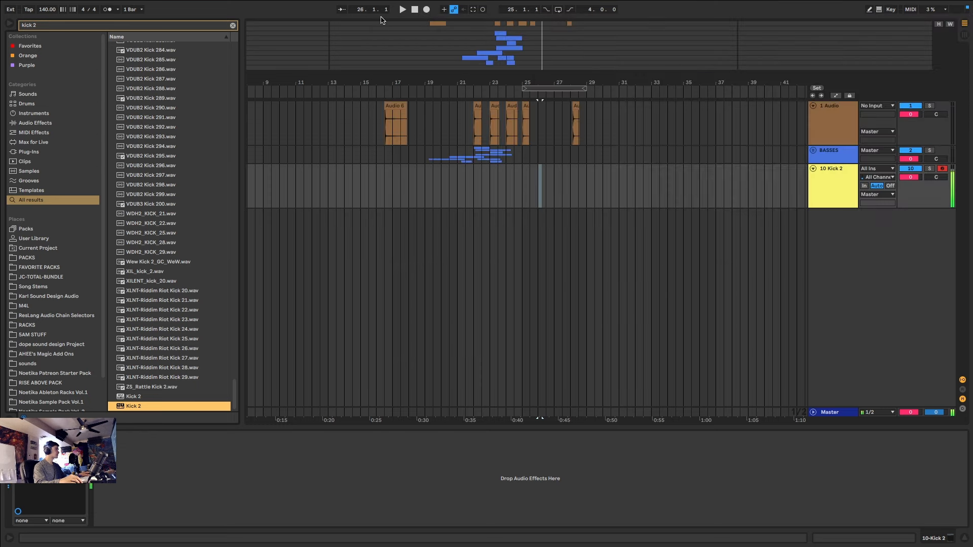
click(381, 17)
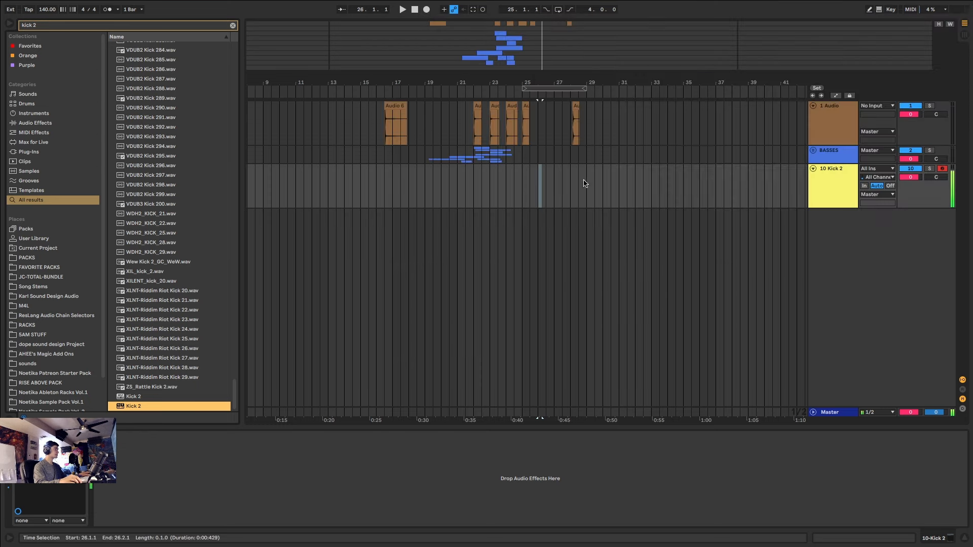
- Add the Multiband Compression preset to the Kick 2 track and reduce its amount to 28 %
key(ctrl+f)
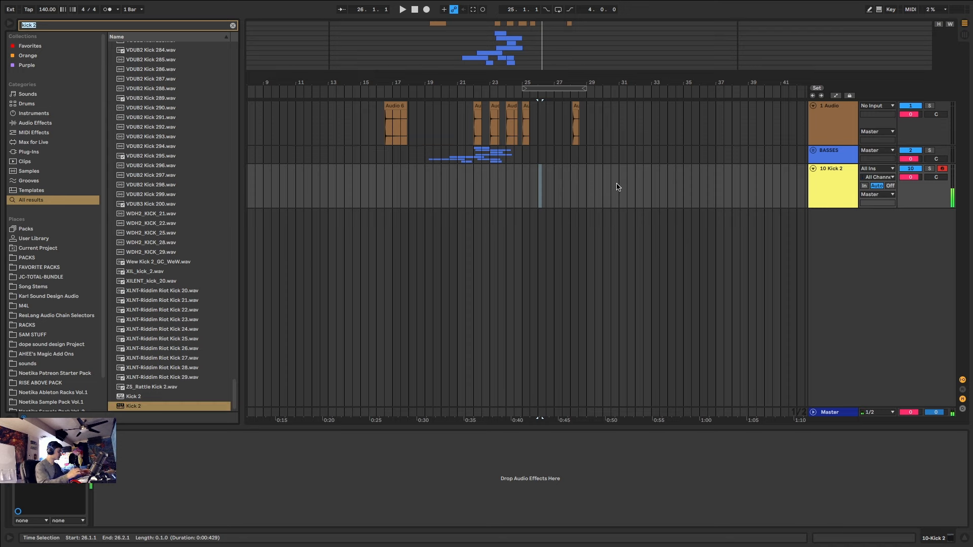
text(multiband)
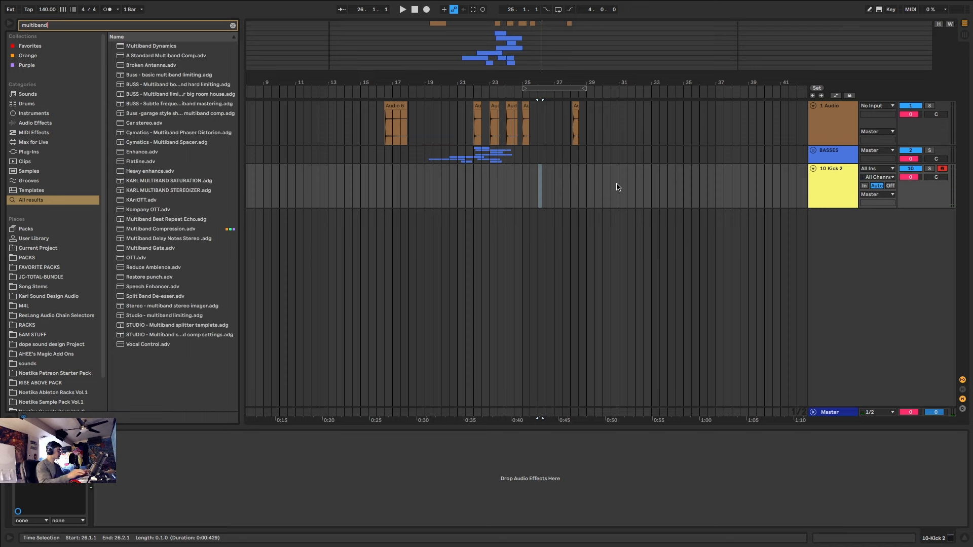
double_click(177, 230)
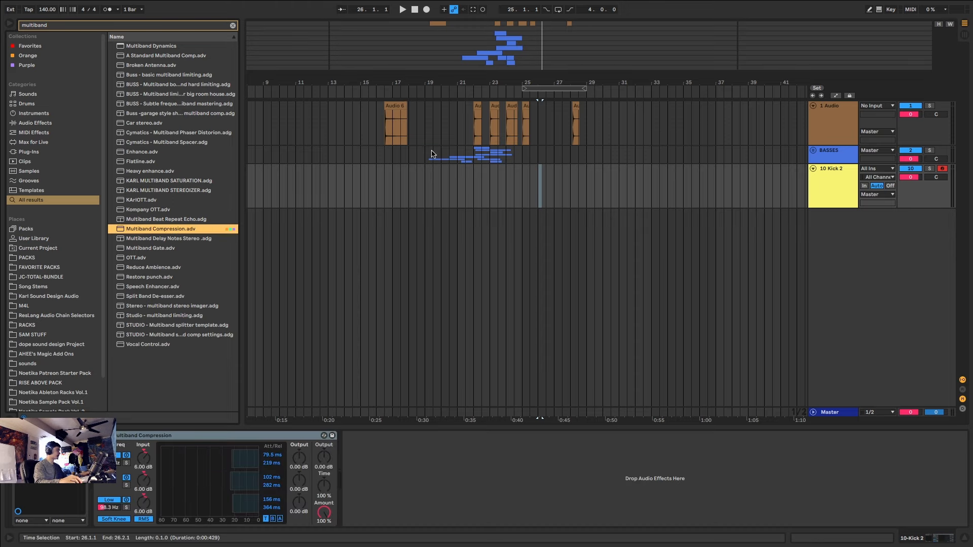
drag(538, 52, 544, 100)
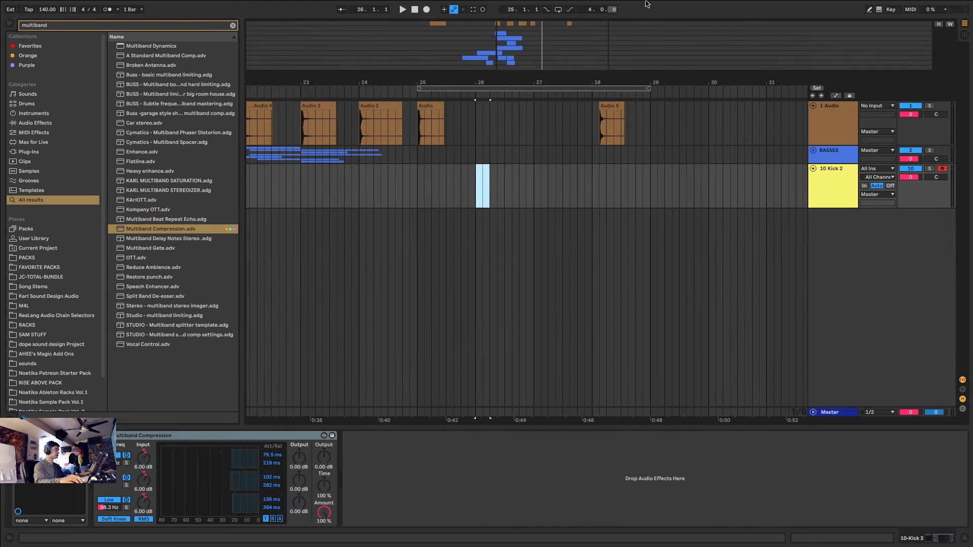
mouse_move(647, 4)
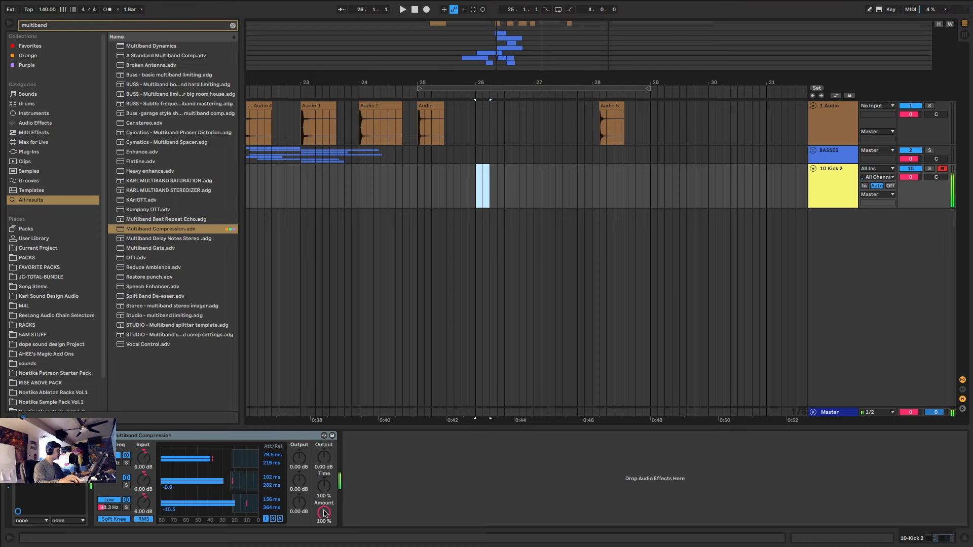
drag(324, 512, 323, 527)
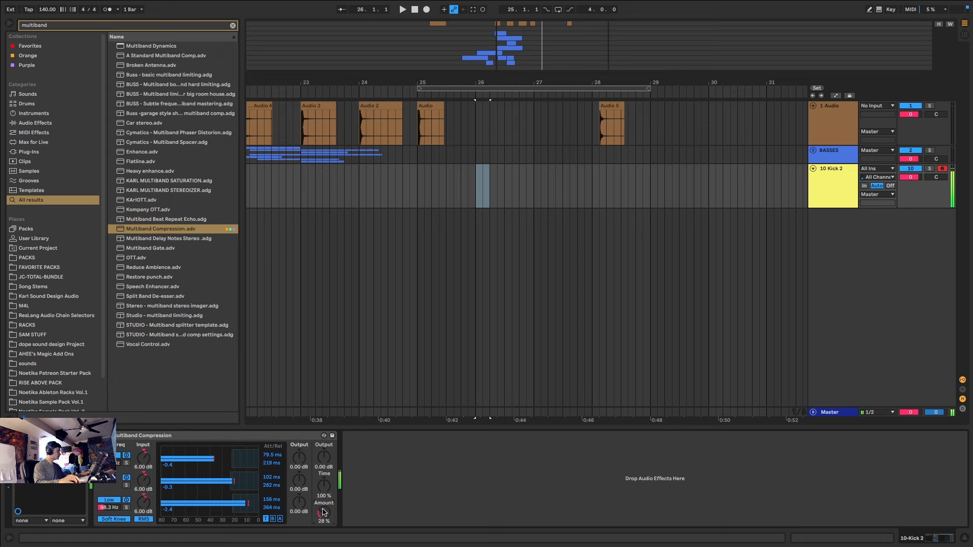
- Find the Ntka-Drum Group Processing 1.0 rack and add it after the multiband compression
key(super+f)
text(drum bus)
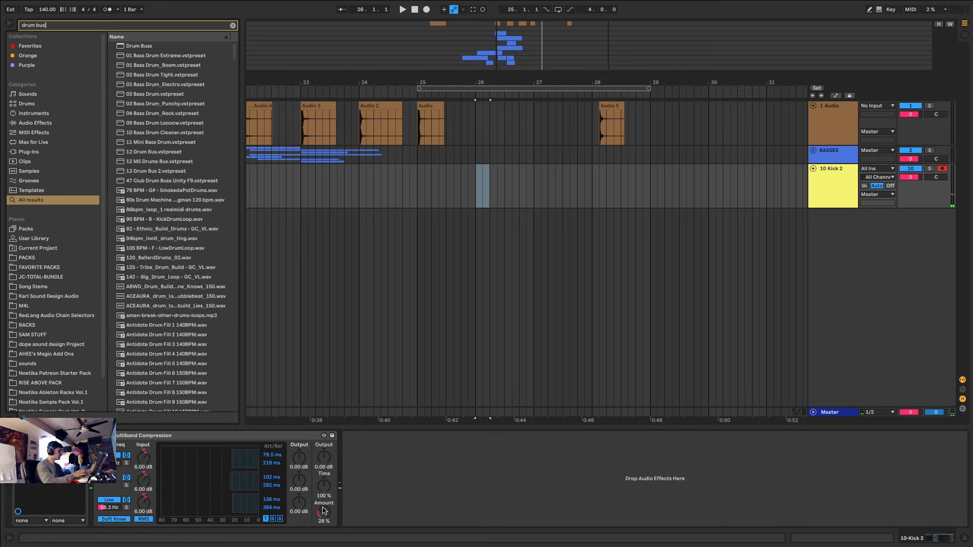
key(BackSpace)
key(BackSpace)
text(ntka drum pro)
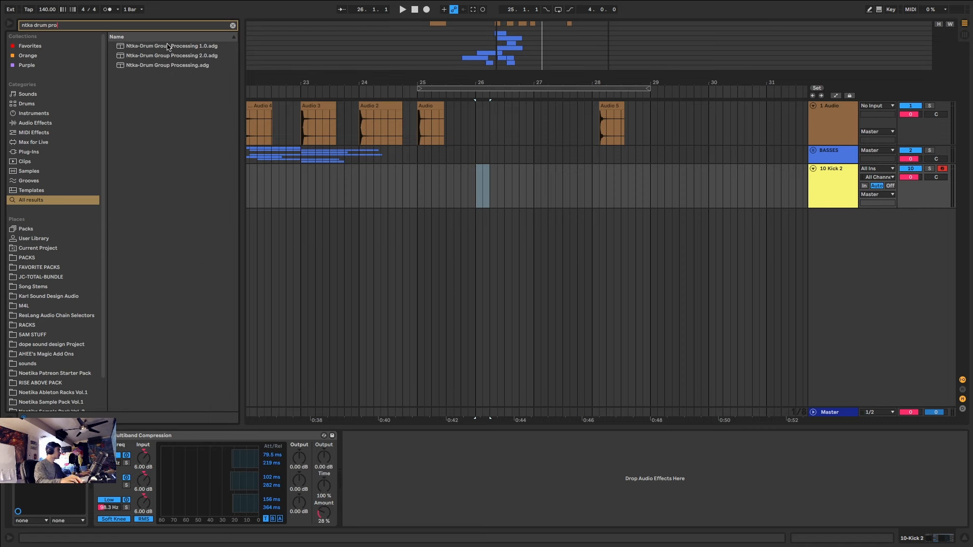
double_click(210, 46)
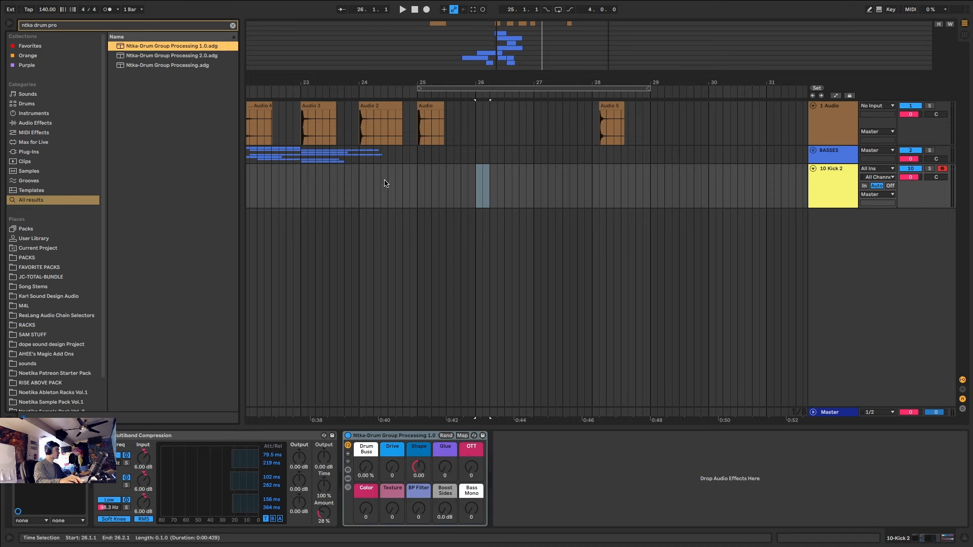
- Set the drum processing rack's Glue to 32, Drum Buss to 100 %, Color to 22 and Texture to 43
mouse_move(450, 467)
mouse_down()
mouse_move(453, 450)
mouse_move(452, 468)
mouse_up()
drag(368, 474, 369, 436)
drag(366, 509, 366, 472)
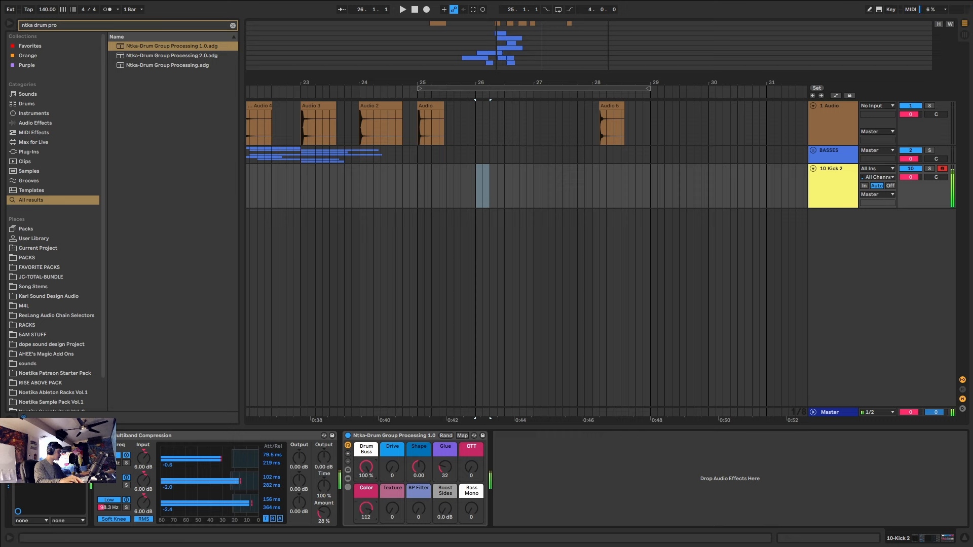
drag(366, 509, 392, 494)
drag(392, 509, 392, 515)
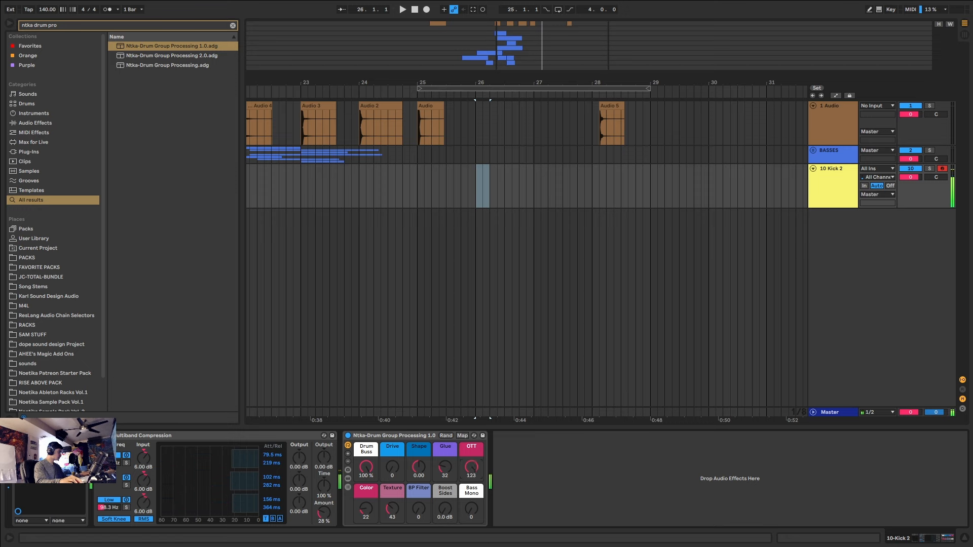
- Refine the rack to OTT 11, Drive 12, Shape -1.00, Glue 85, Color 37 and Texture 16
drag(471, 467, 471, 499)
mouse_move(445, 467)
mouse_down()
mouse_move(444, 419)
mouse_move(445, 457)
mouse_up()
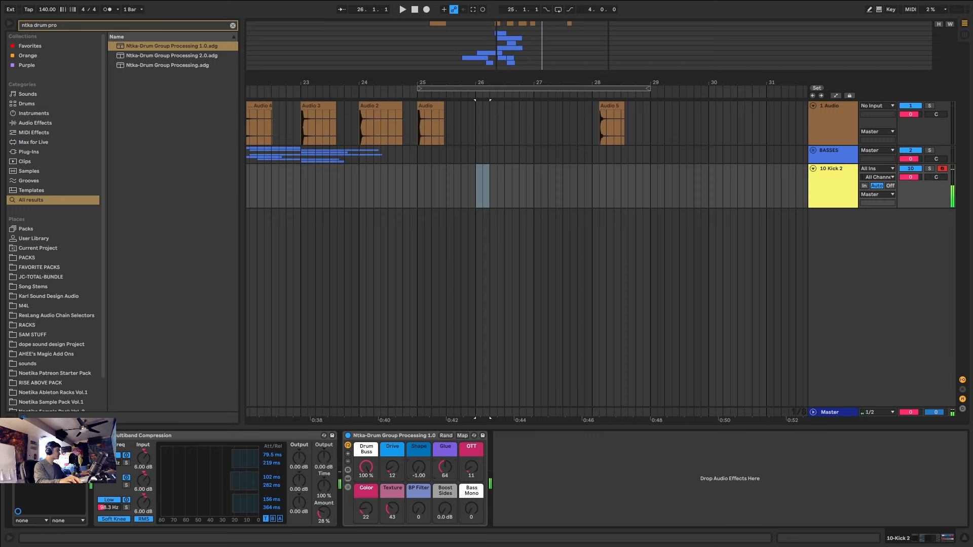
drag(445, 468, 445, 459)
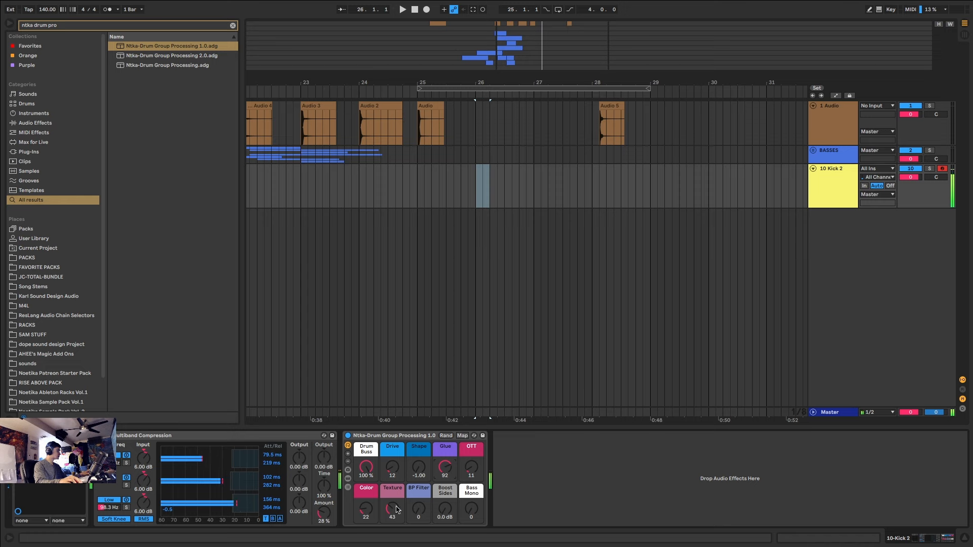
drag(397, 509, 368, 474)
- Record a MIDI clip of kick hits on the Kick 2 track from bar 26 to bar 27
click(426, 10)
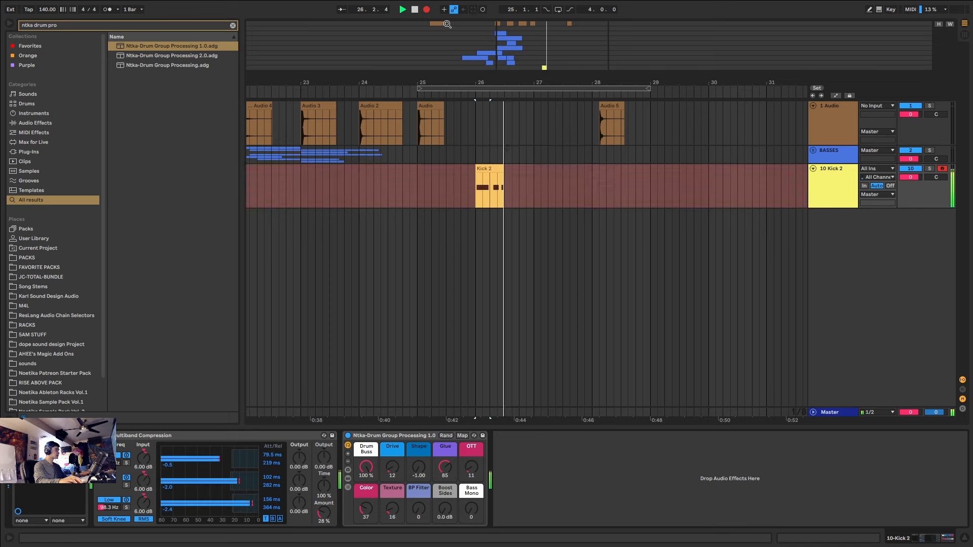
key(space)
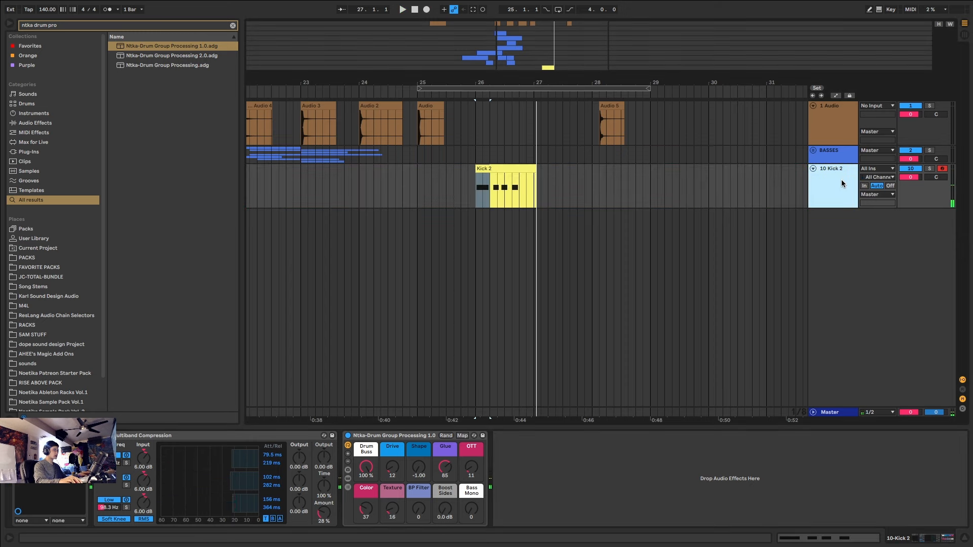
- Add an audio track with its input set to 10-Kick 2, arm it, and record the kick from bar 26
key(ctrl+t)
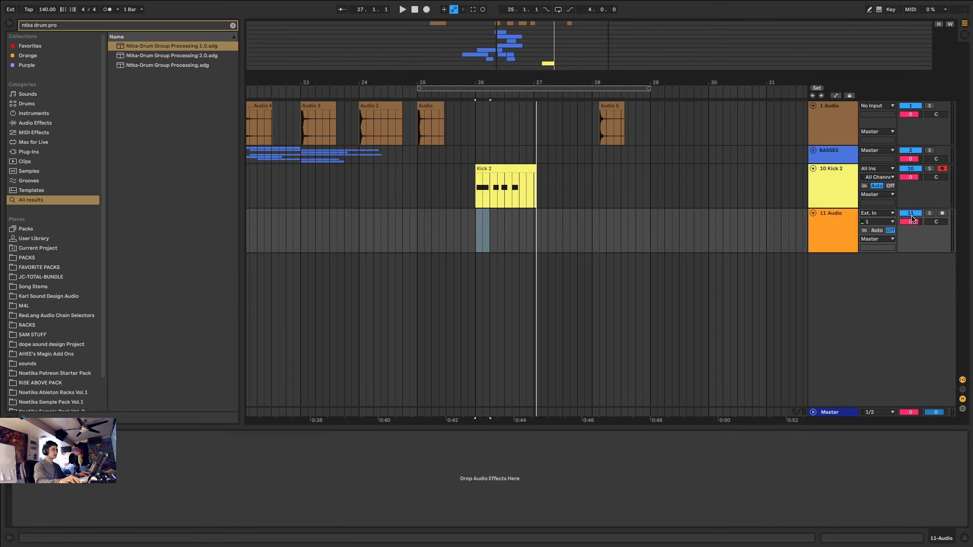
click(889, 214)
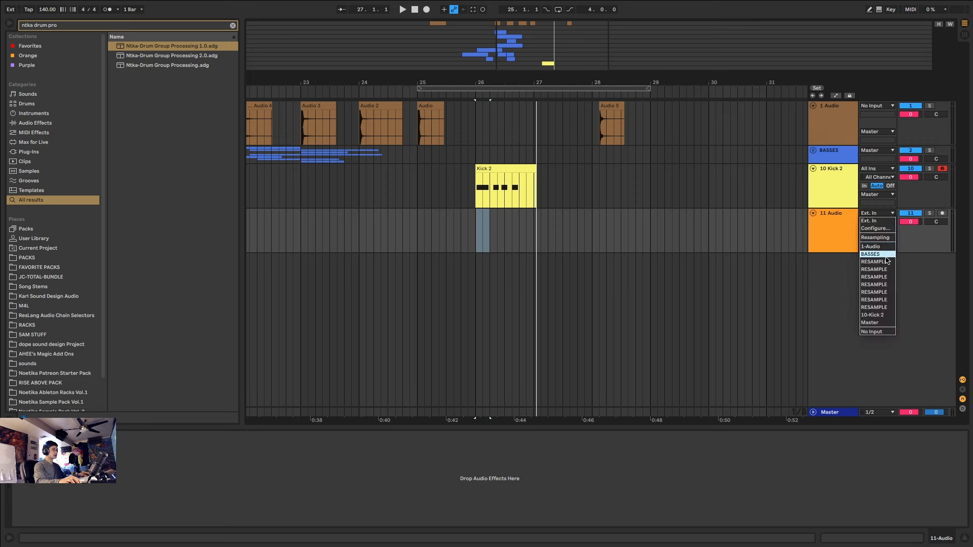
click(877, 315)
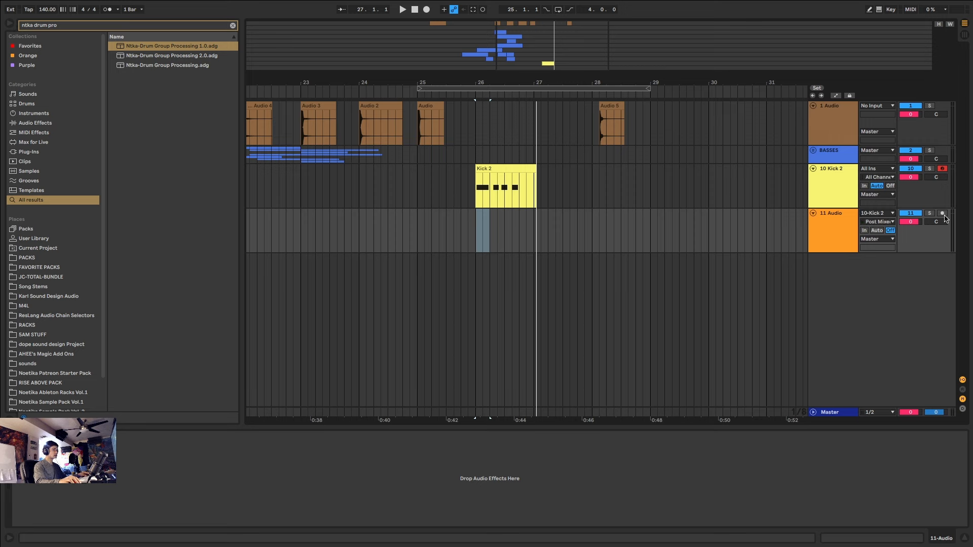
click(427, 10)
key(plus)
key(plus)
key(plus)
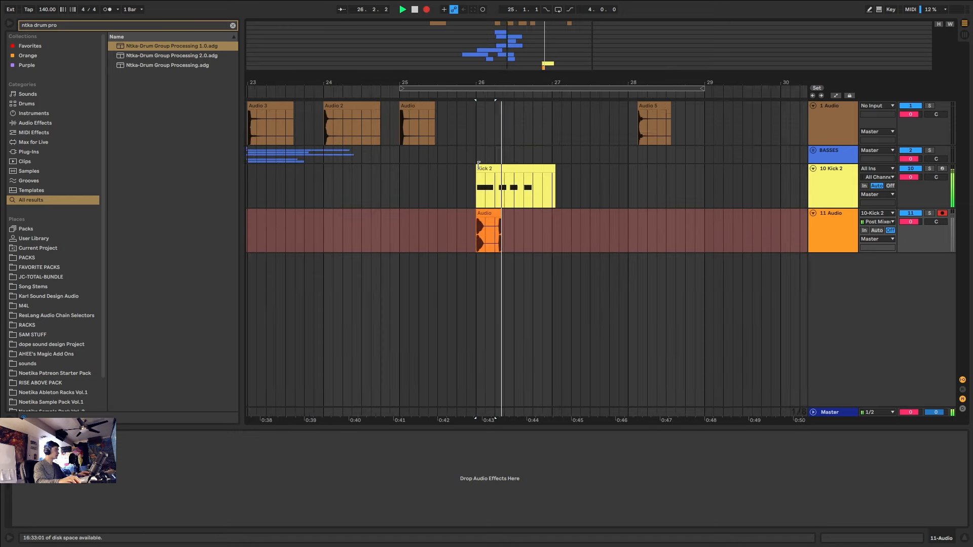
key(space)
- Delete the excess material after 26.2 from the Kick 2 clip and the recorded audio clip
drag(672, 170, 524, 175)
drag(598, 225, 525, 232)
key(Delete)
- Trim the start of the Kick 2 MIDI clip to where its note begins
key(plus)
key(plus)
key(plus)
key(plus)
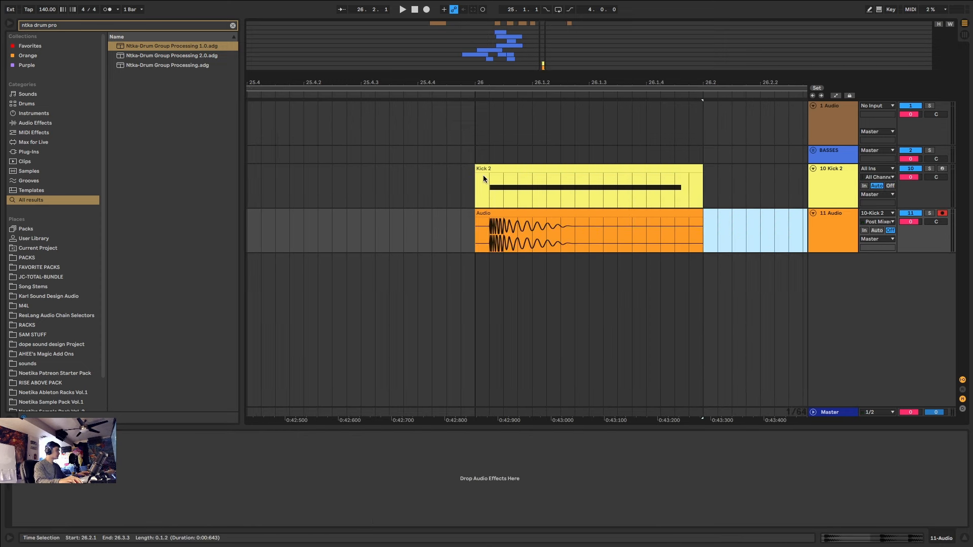
drag(476, 168, 543, 170)
key(plus)
key(plus)
key(plus)
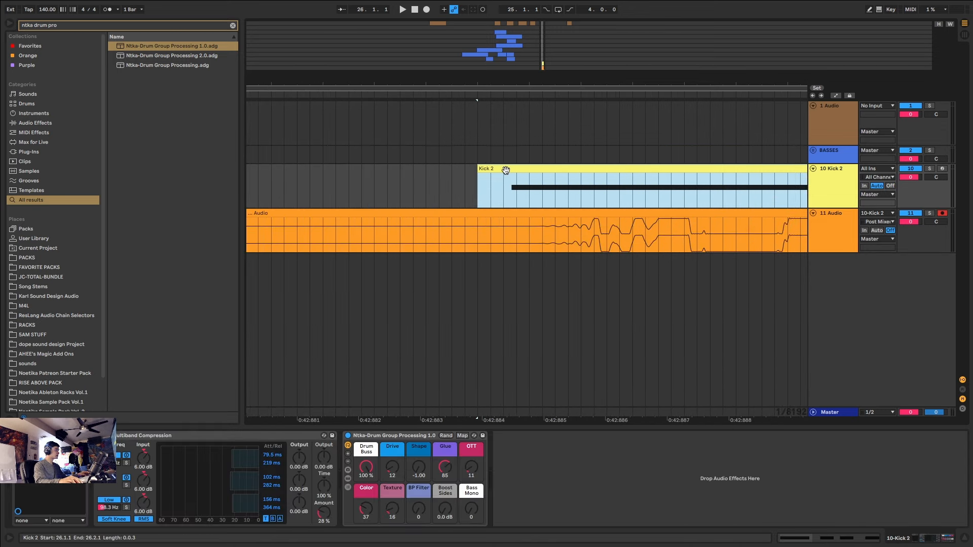
drag(477, 170, 509, 169)
- Trim the silence from the start of the recorded kick audio clip, aligning it with the Kick 2 clip
key(minus)
key(minus)
click(514, 213)
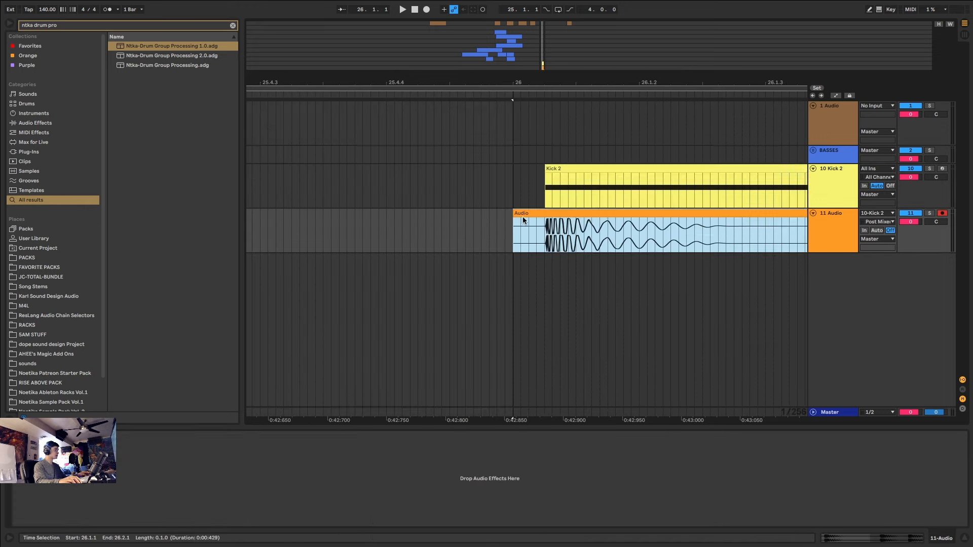
drag(515, 213, 545, 212)
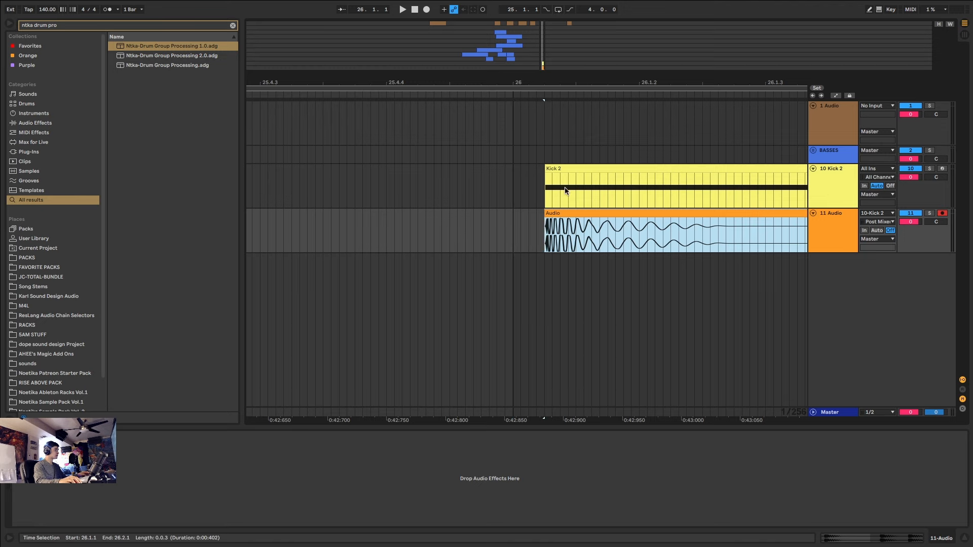
- Move the Kick 2 clip to bar 26 and trim its remaining gap right up to the note's start
click(568, 170)
drag(568, 170, 537, 170)
key(z)
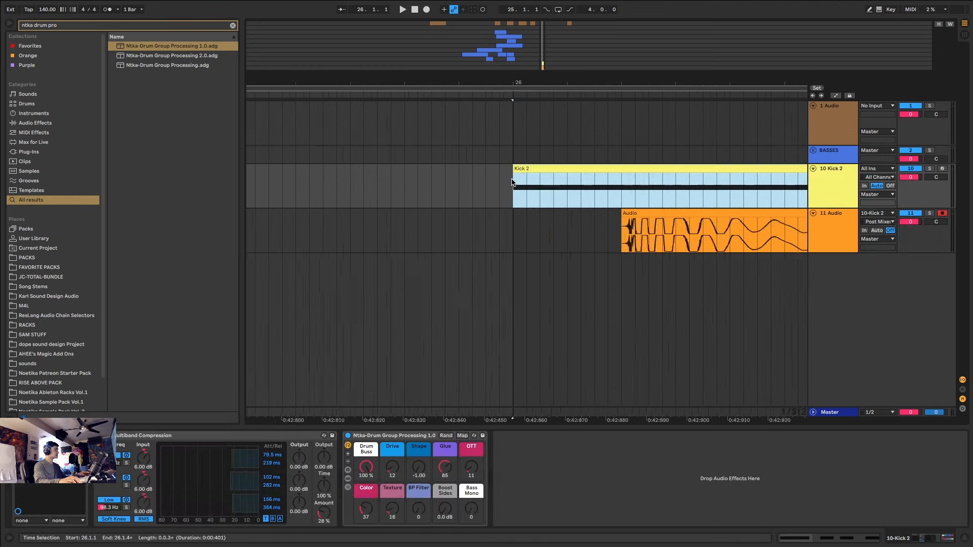
scroll(518, 175, up, 10)
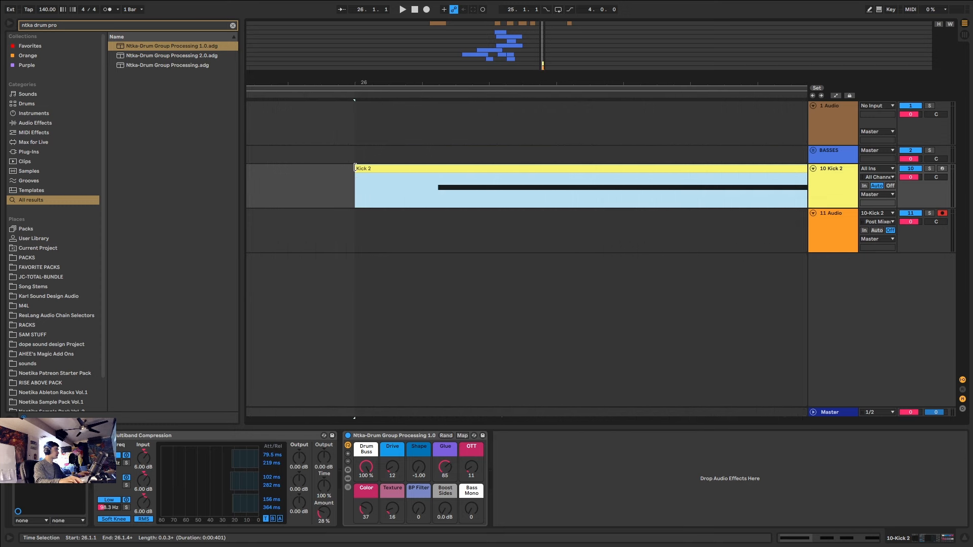
mouse_move(354, 168)
mouse_down()
mouse_move(437, 167)
mouse_move(373, 171)
mouse_up()
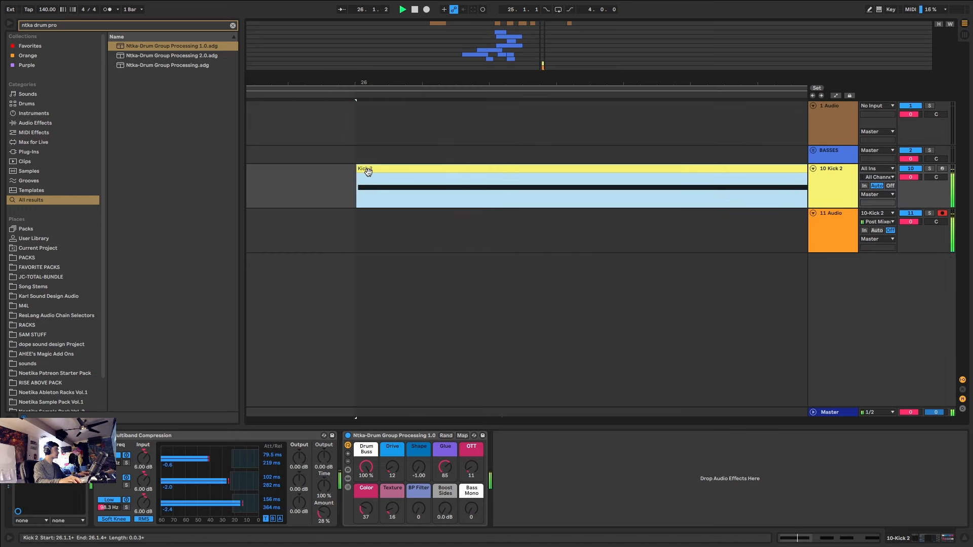
- Delete the old kick recording and record the trimmed Kick 2 clip again onto the audio track from bar 26
scroll(350, 177, down, 10)
drag(411, 214, 387, 214)
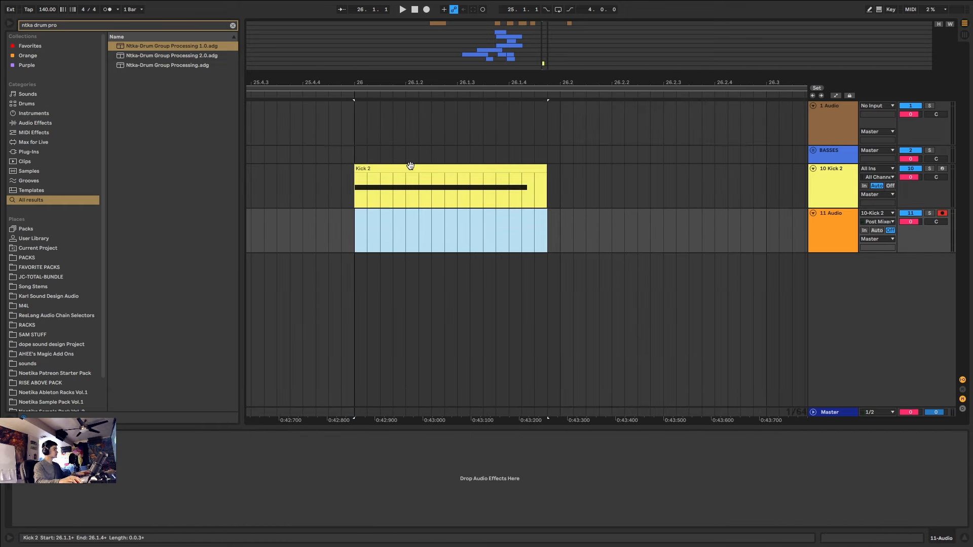
click(408, 167)
click(427, 9)
key(space)
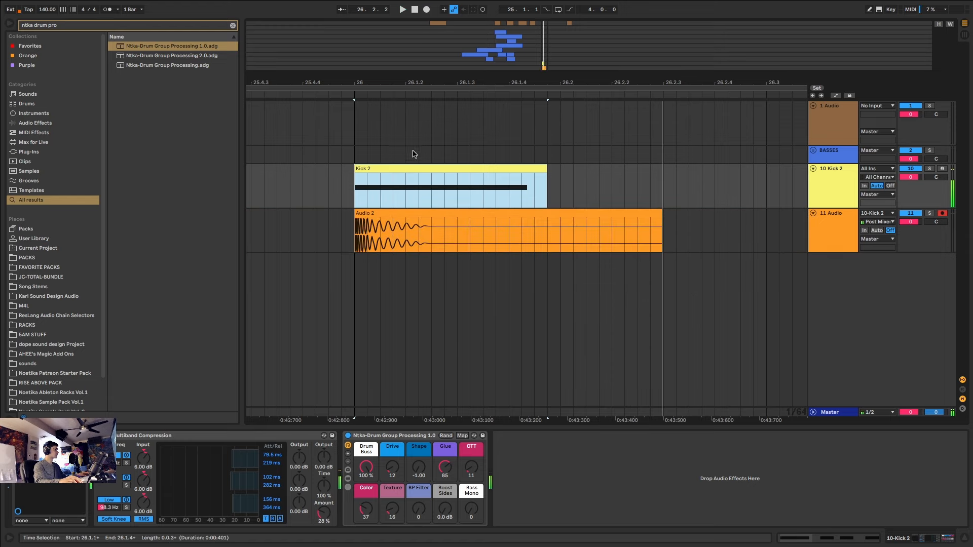
- Move the new kick recording to 25.3 and shorten it to about 214 ms with a fade-out
scroll(480, 225, down, 5)
drag(538, 211, 330, 217)
scroll(310, 224, up, 6)
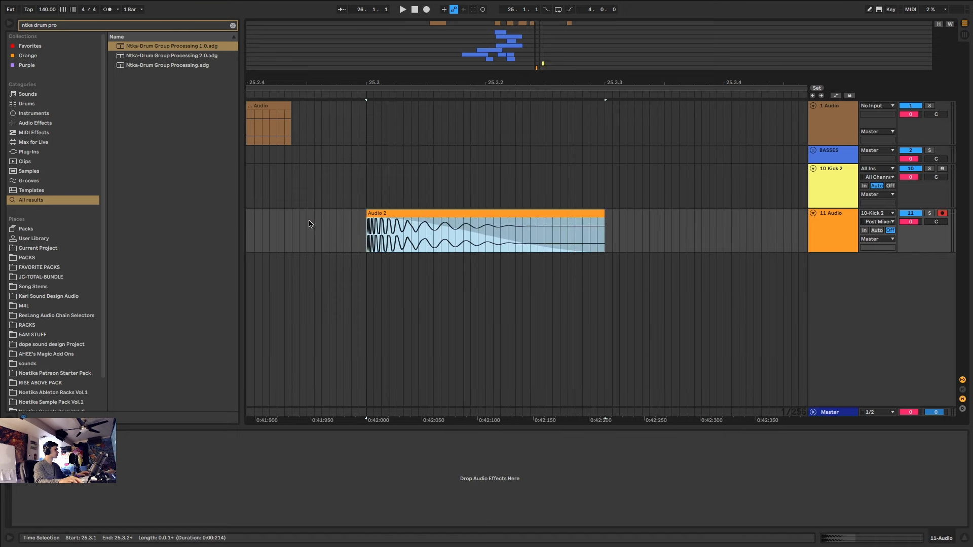
- Audition the shortened kick recording and examine its waveform, especially the attack at the clip's start
key(space)
key(space)
key(space)
scroll(402, 233, up, 5)
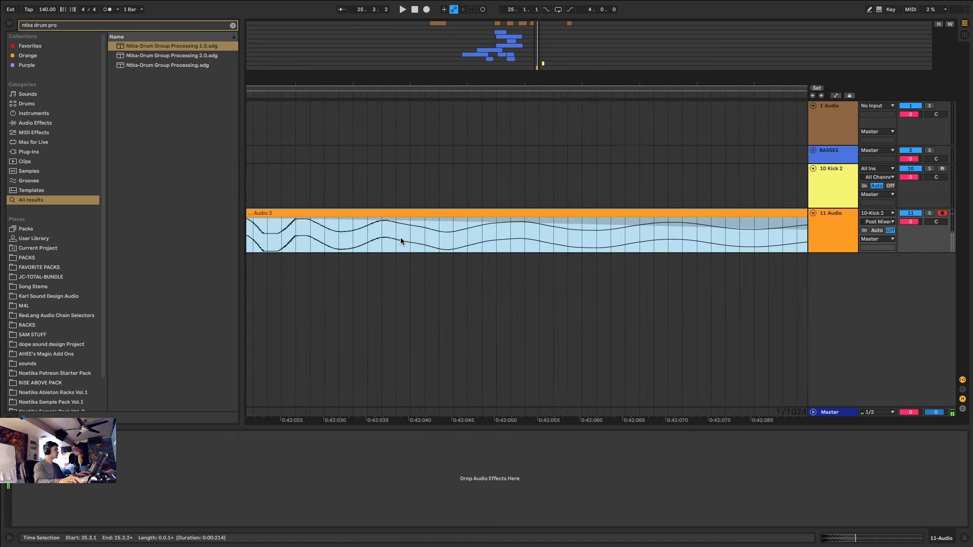
scroll(405, 230, down, 3)
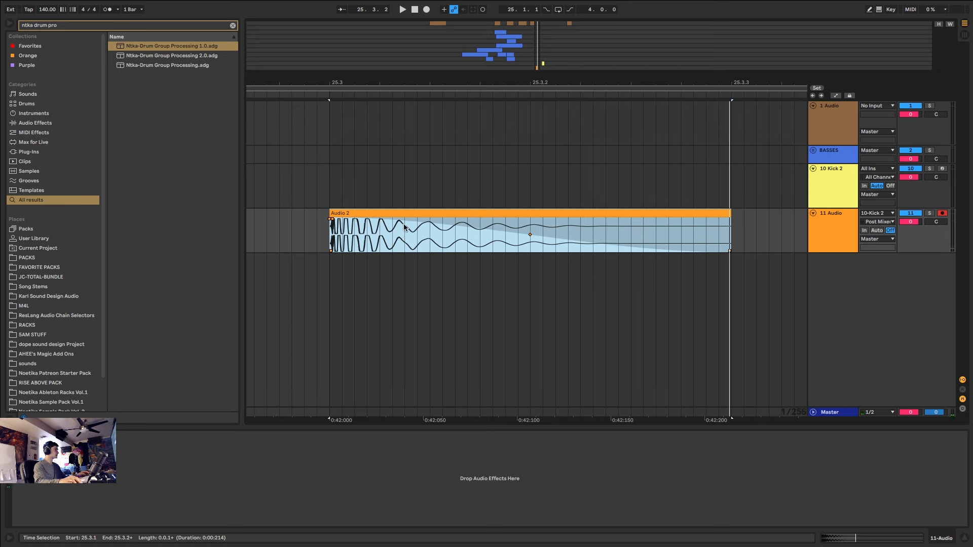
click(437, 215)
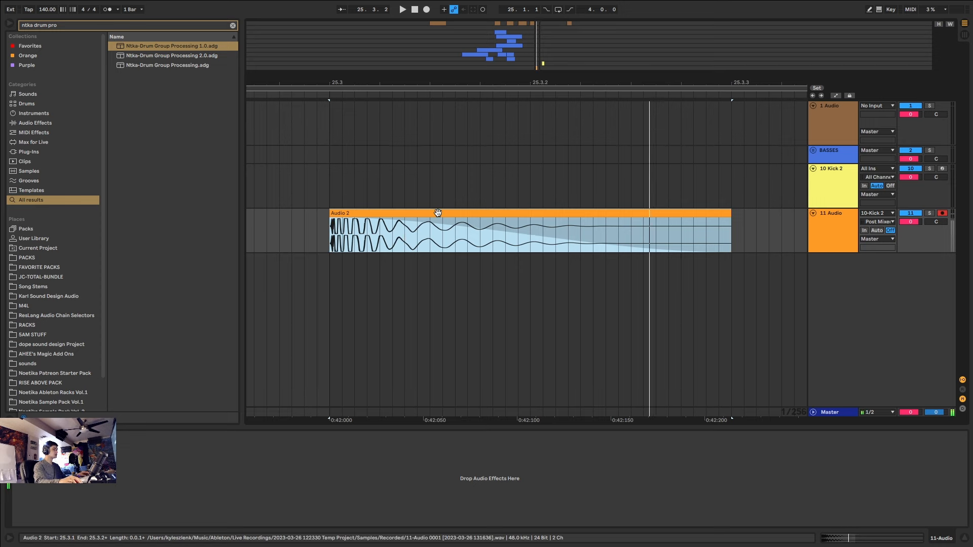
scroll(345, 224, up, 4)
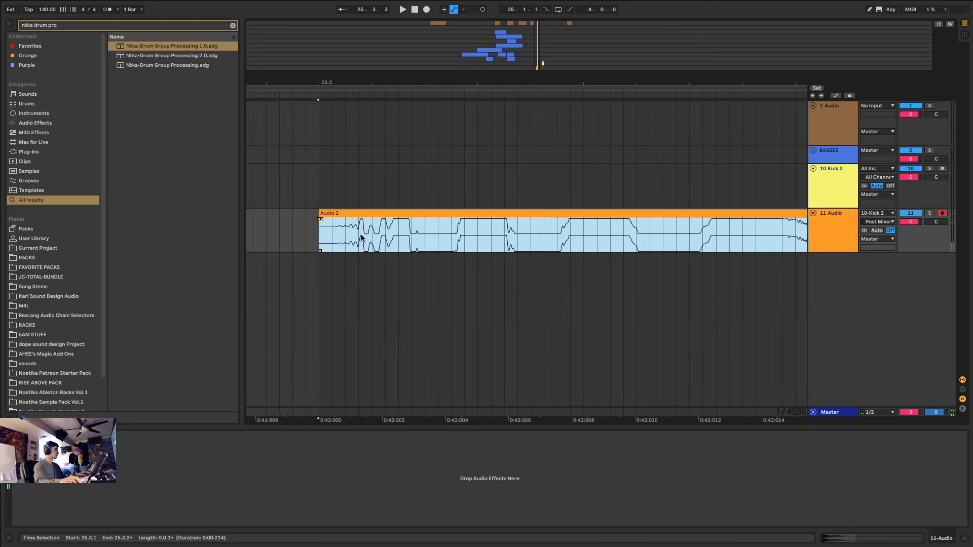
scroll(345, 224, down, 3)
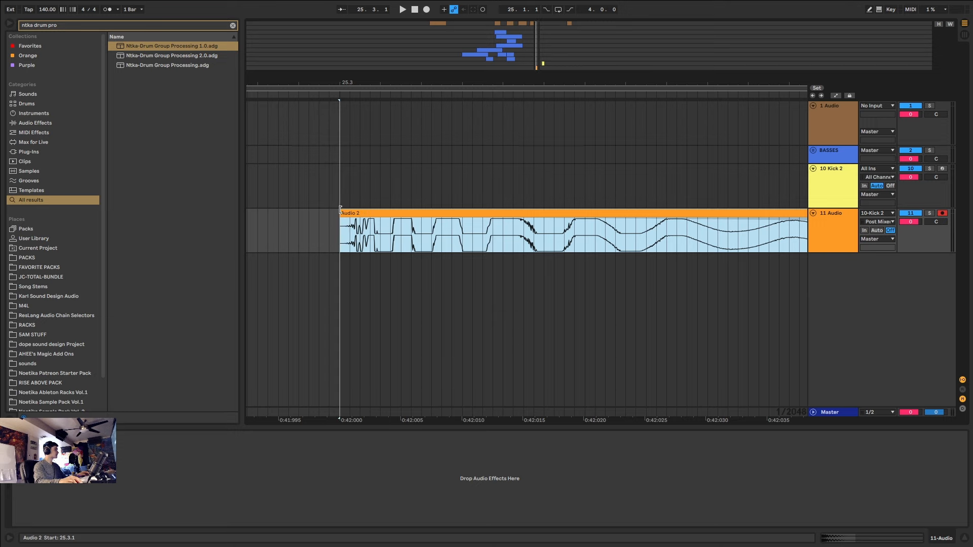
scroll(350, 210, down, 5)
scroll(368, 215, down, 8)
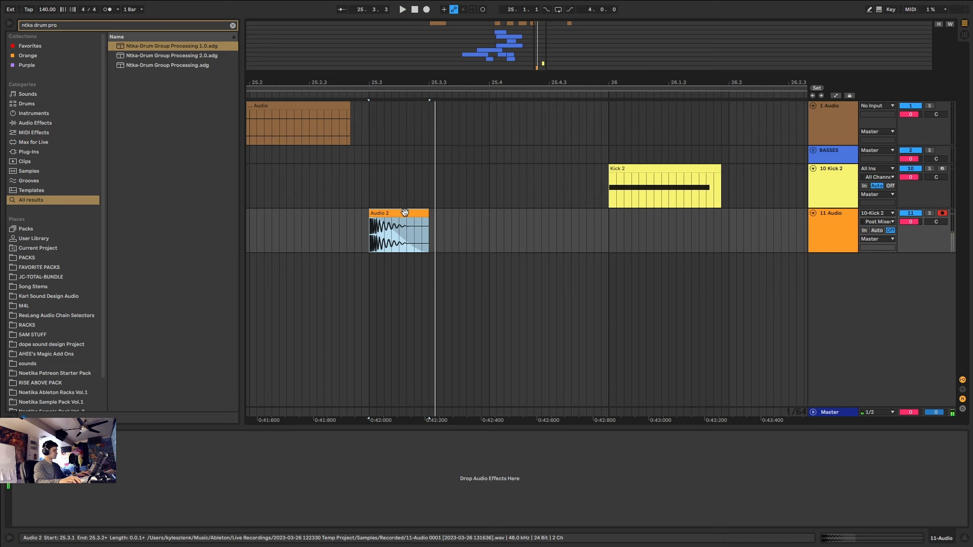
key(super+shift+r)
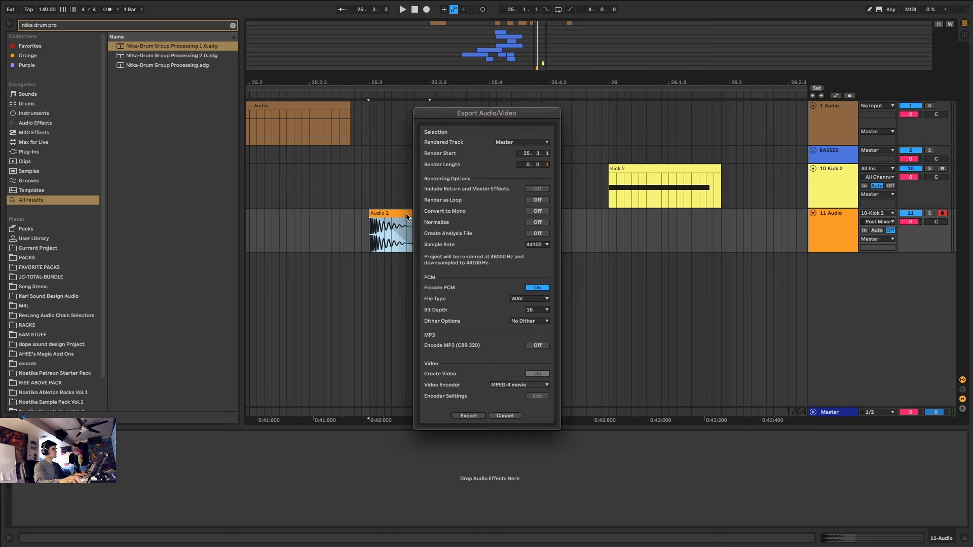
click(513, 415)
- Group the brown audio track holding the earlier recordings, name the group "claps" and fold it
scroll(531, 263, down, 5)
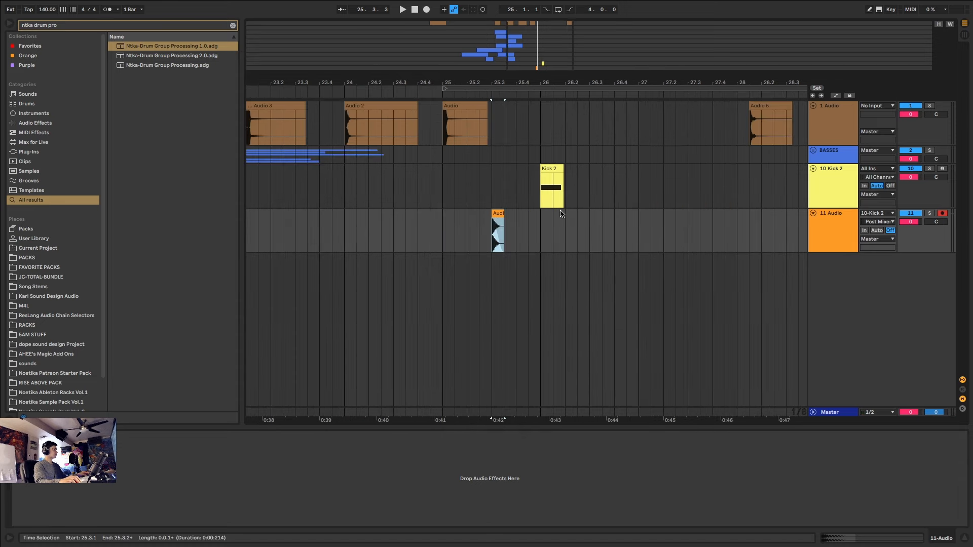
scroll(561, 213, down, 5)
click(840, 122)
key(super+f)
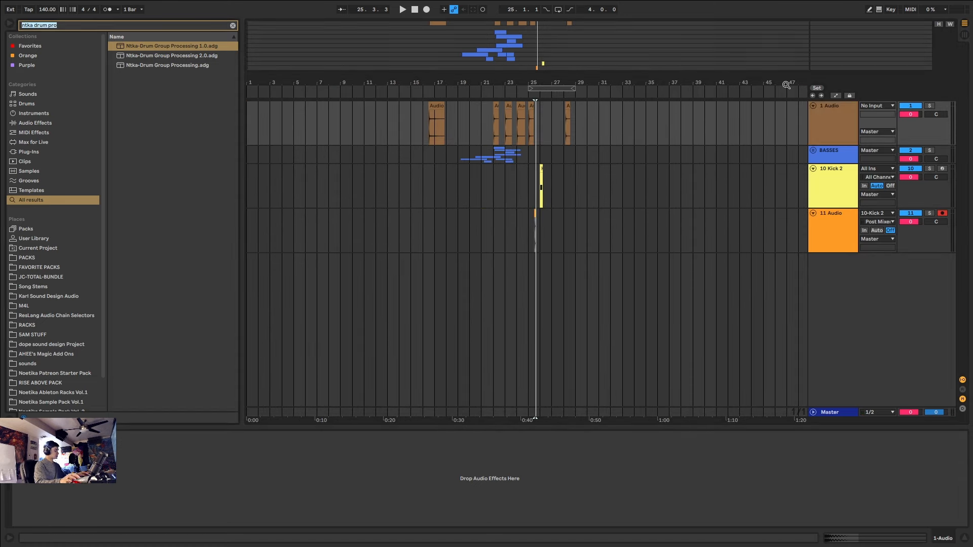
click(657, 155)
click(839, 122)
key(super+g)
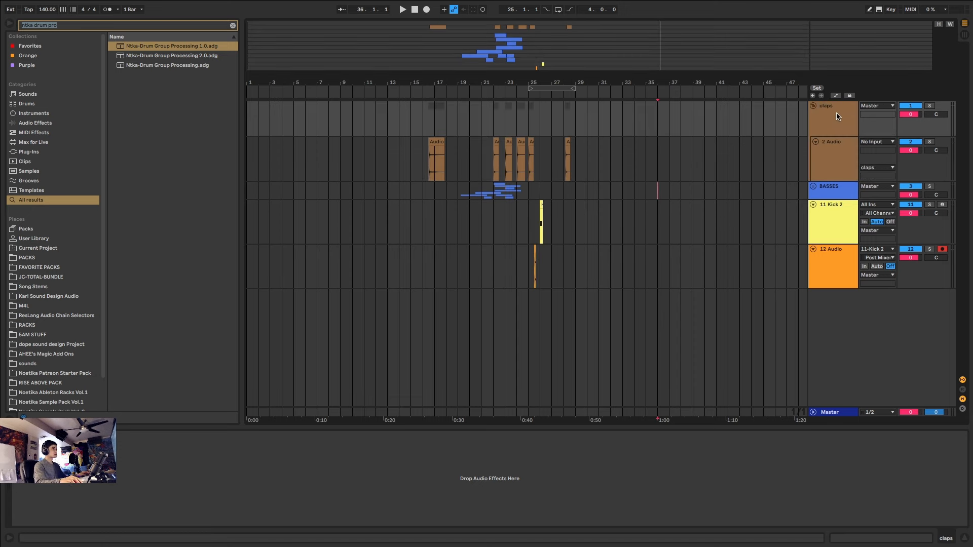
click(813, 105)
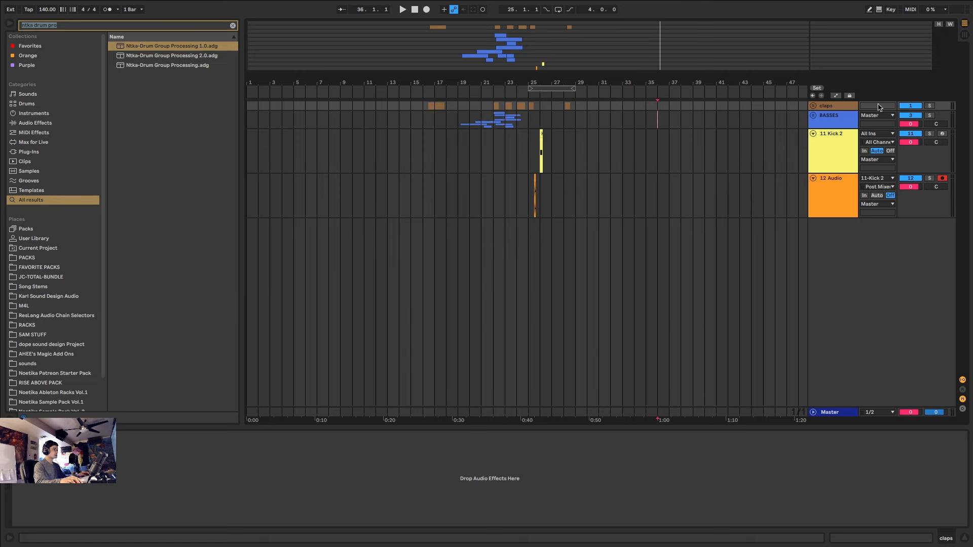
- Group the orange kick recording track and name the group "KICKS"
click(840, 193)
key(super+g)
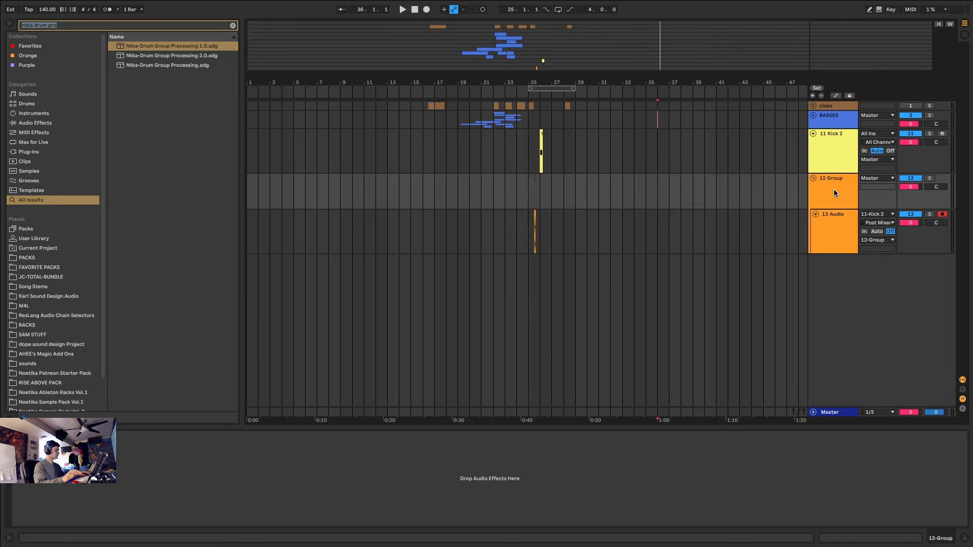
text(KICKS)
key(Return)
- Set the Kick 2 track's drum processing rack to Drive 38 and Shape -0.35, and audition the clip
scroll(664, 134, right, 5)
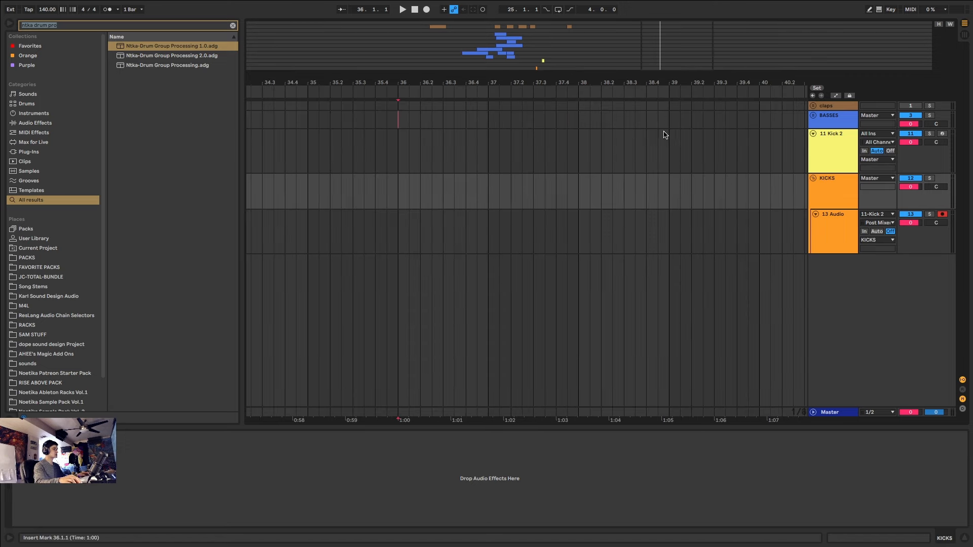
scroll(424, 200, up, 8)
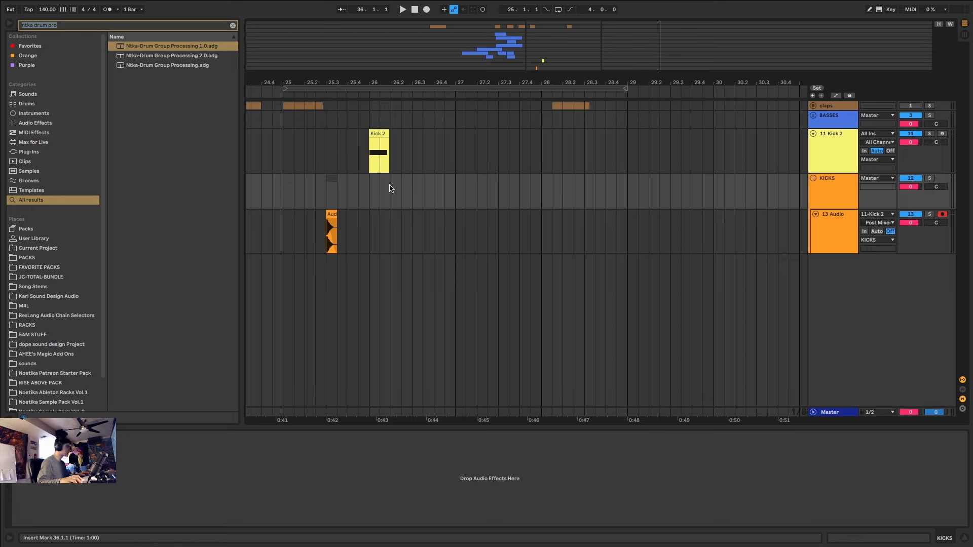
scroll(355, 196, up, 5)
click(500, 134)
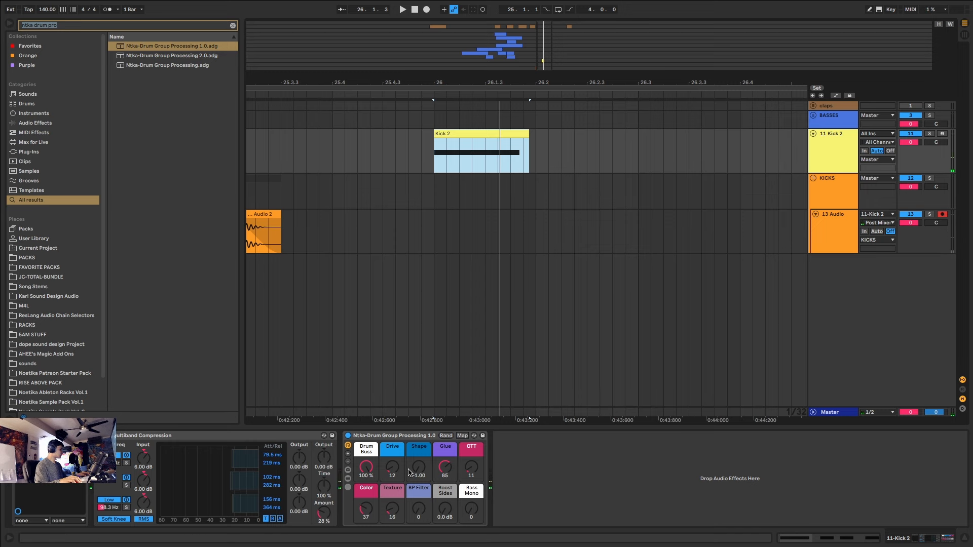
drag(393, 468, 393, 455)
key(space)
key(space)
key(space)
key(space)
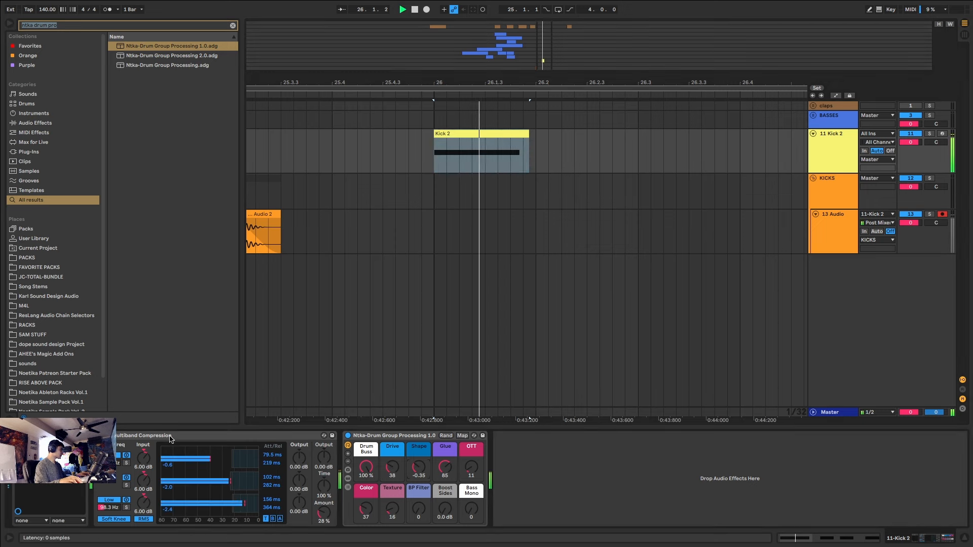
- Open the Kick 2 instrument and set the kick's length to 495 ms, then audition it
key(alt+super+p)
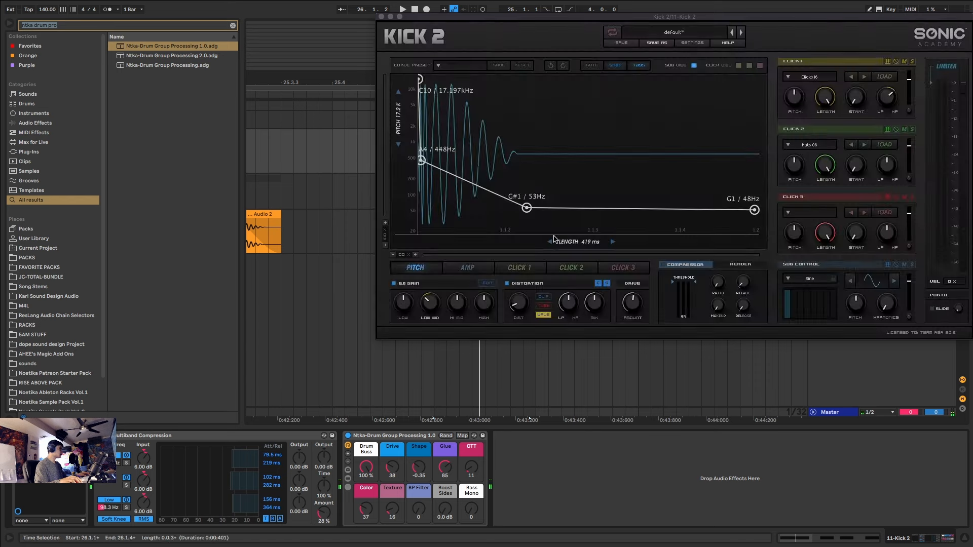
drag(600, 243, 601, 242)
key(space)
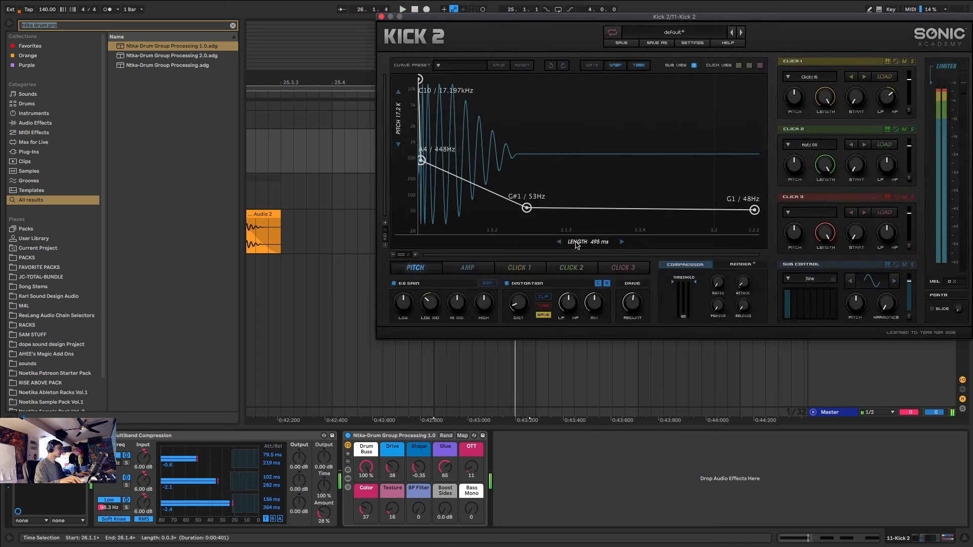
- Reshape the pitch envelope with its second point at E4 / 330 Hz and third point at E1 / 41 Hz
drag(527, 208, 567, 214)
mouse_move(425, 161)
mouse_down()
mouse_move(478, 156)
mouse_move(477, 205)
mouse_move(449, 198)
mouse_move(434, 171)
mouse_up()
key(space)
key(space)
key(space)
key(space)
drag(563, 212, 544, 213)
key(space)
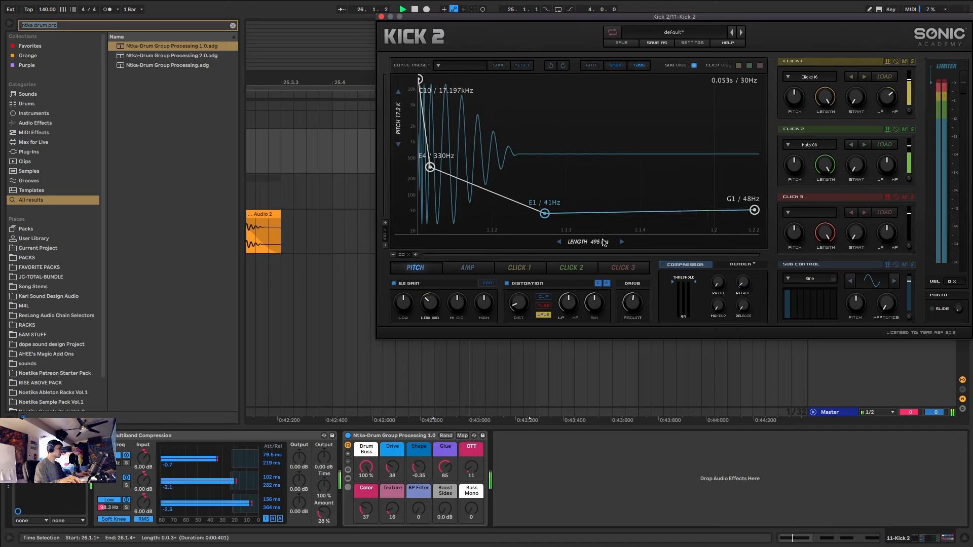
- Mute Click 1 and Click 2, and delete the earliest 1.00 point from the amp envelope
click(467, 268)
drag(446, 79, 420, 79)
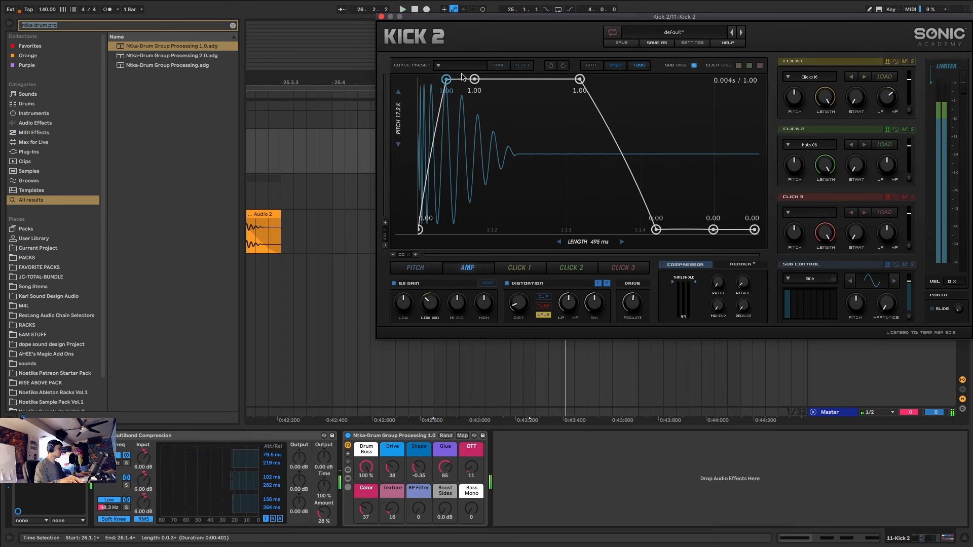
click(904, 61)
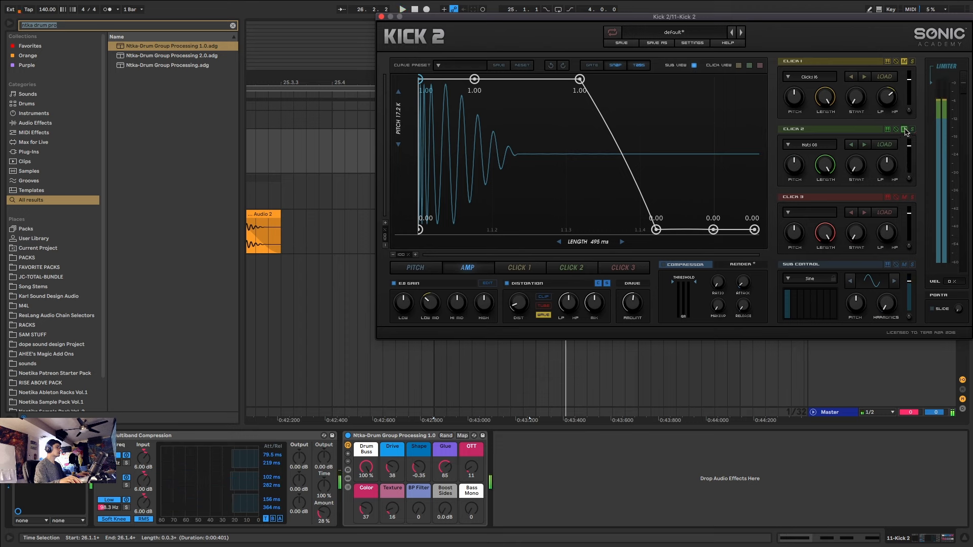
double_click(420, 80)
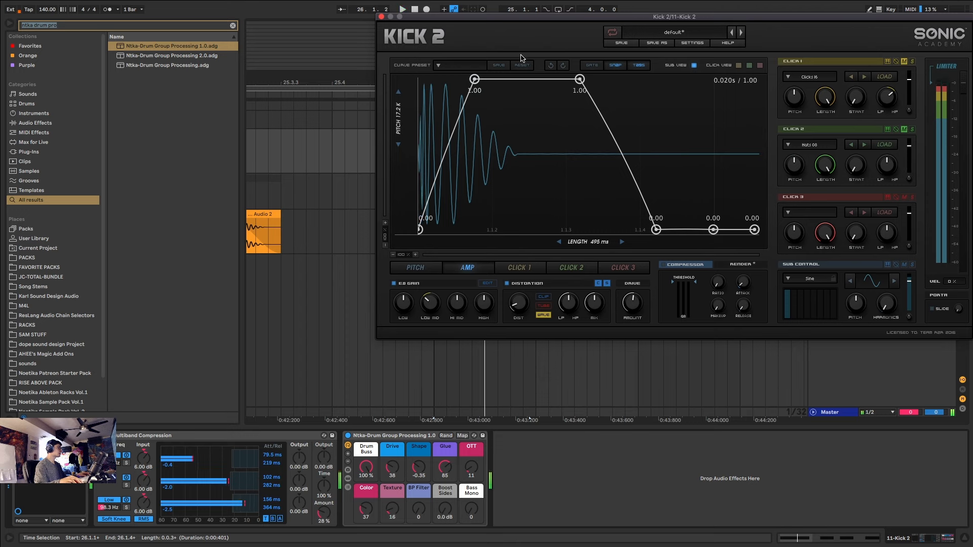
- Set the kick's length to 497 ms, return to the pitch envelope and audition the sound repeatedly
drag(583, 242, 582, 241)
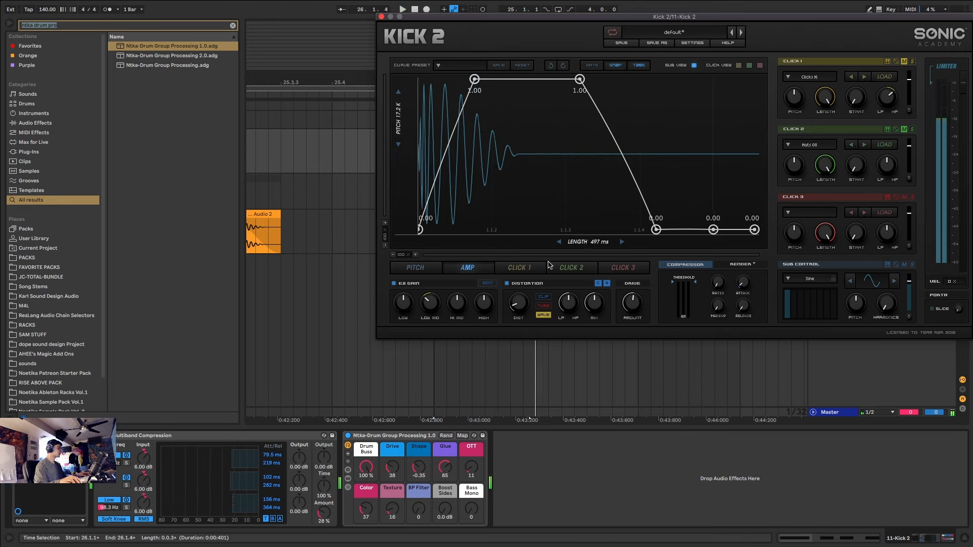
click(424, 268)
key(space)
key(space)
key(space)
key(space)
key(space)
key(space)
key(space)
key(space)
- Reshape the pitch envelope to fall in a curve from C4 / 262 Hz to D1 / 37 Hz, with the end point at D1
drag(545, 214, 436, 209)
key(space)
key(space)
key(space)
key(space)
key(space)
key(space)
mouse_move(430, 167)
mouse_down()
mouse_move(463, 142)
mouse_move(433, 151)
mouse_move(430, 172)
mouse_up()
drag(463, 204, 540, 219)
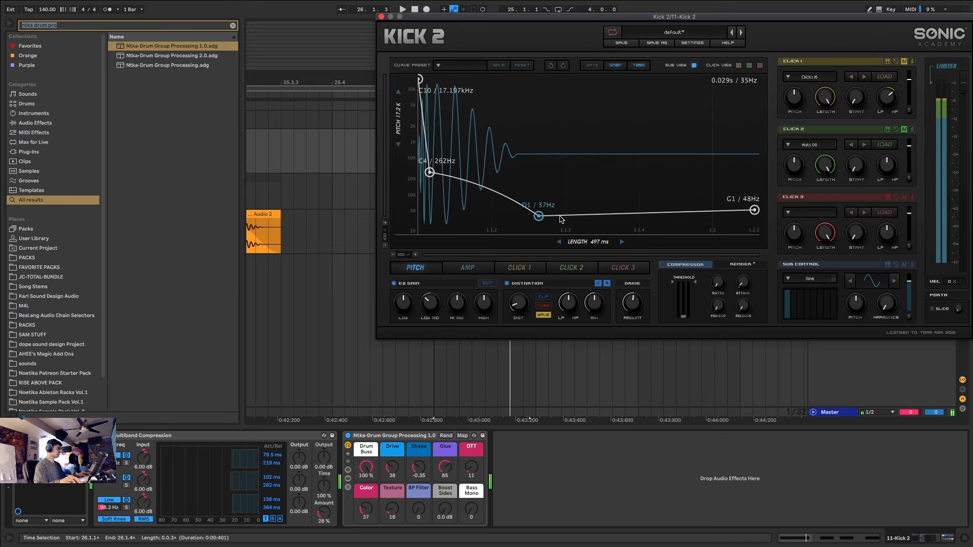
drag(754, 210, 758, 219)
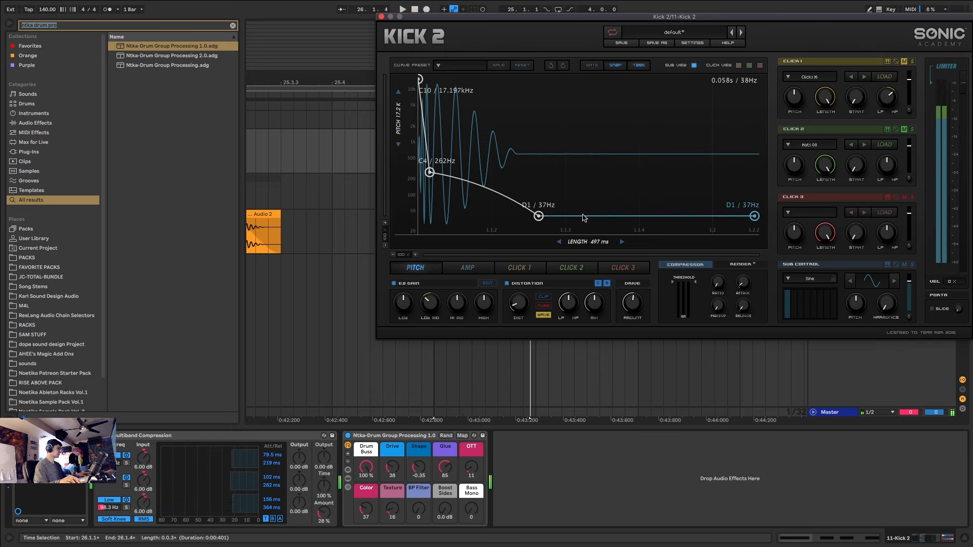
- Shorten the pitch envelope's drop with its second point at A#3 / 233 Hz, and unmute Click 1 with the Hats 29 sample
drag(538, 216, 512, 217)
drag(430, 172, 431, 191)
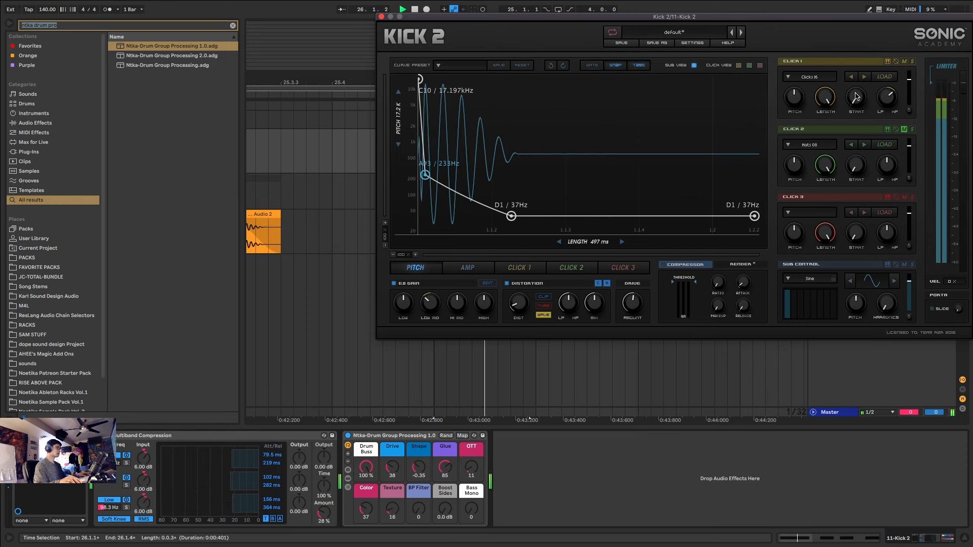
click(866, 76)
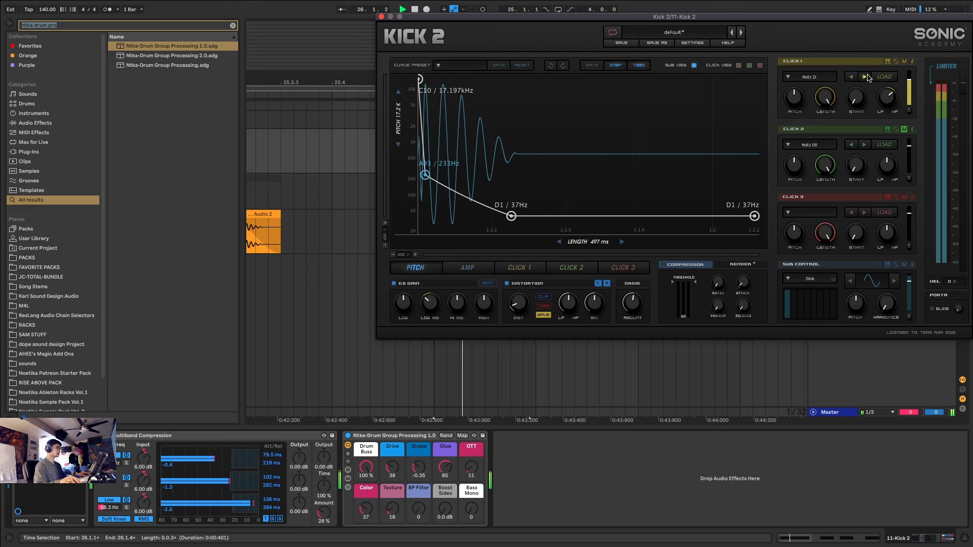
click(865, 77)
click(864, 77)
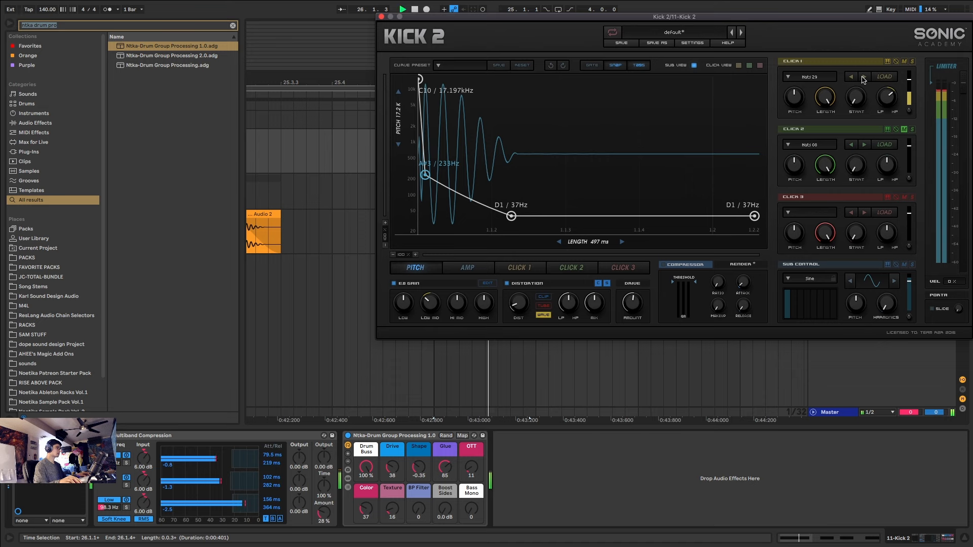
- Bend the decays of the Click 1 and Click 2 envelopes into steeper curves, curve Click 2's attack, and audition the kick
click(520, 264)
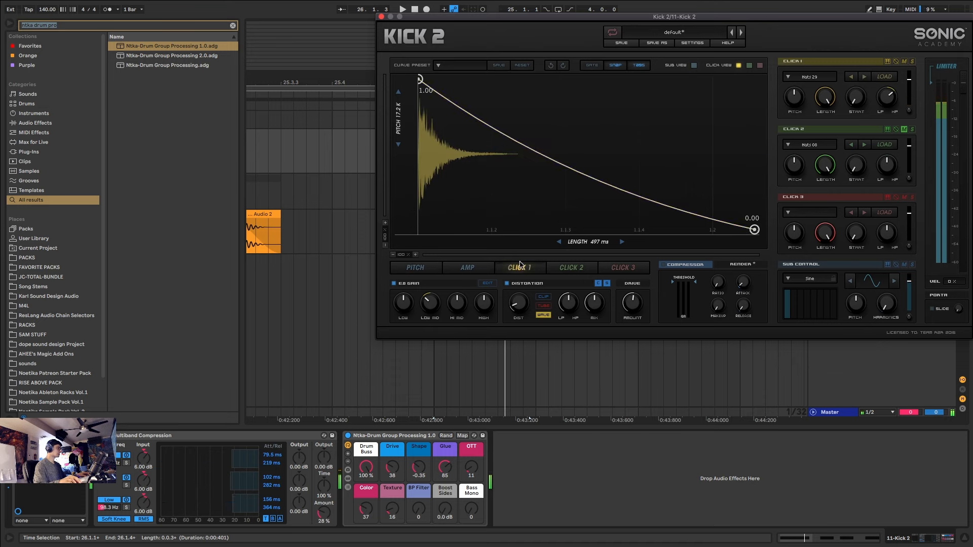
drag(556, 154, 538, 220)
click(581, 265)
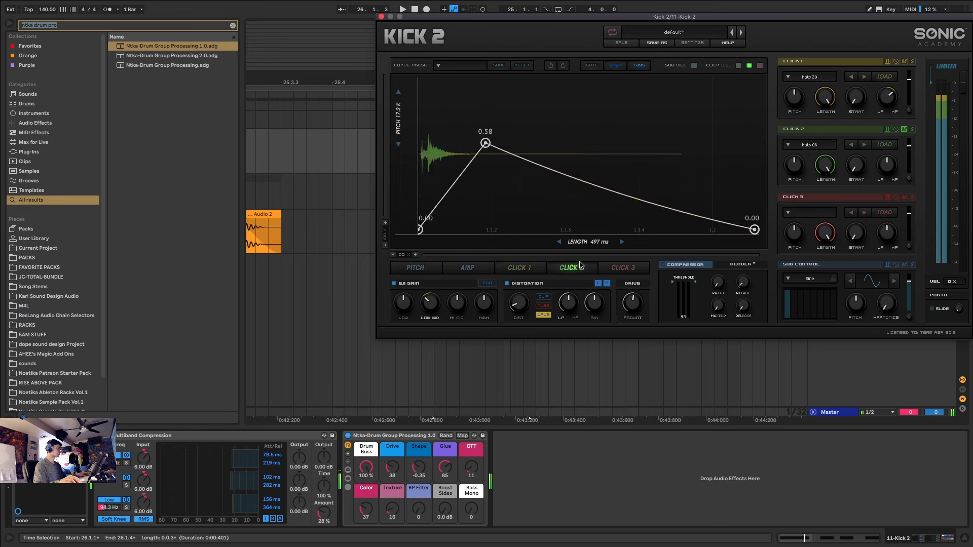
key(space)
drag(574, 179, 563, 226)
key(space)
key(space)
key(space)
key(space)
drag(475, 143, 422, 147)
key(space)
key(space)
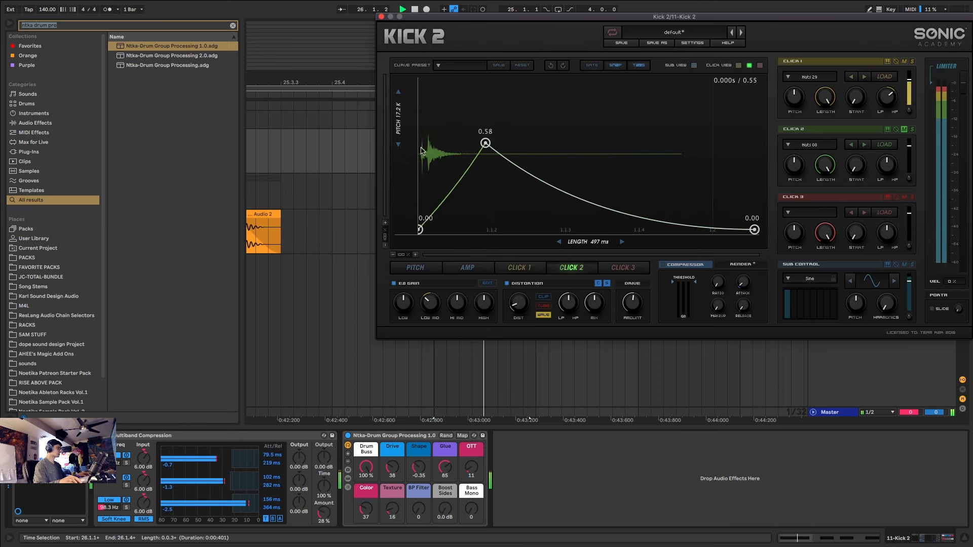
- Reshape the Click 1 envelope to start at 0.16 and rise to an added point at 0.28, and play the sound
click(517, 268)
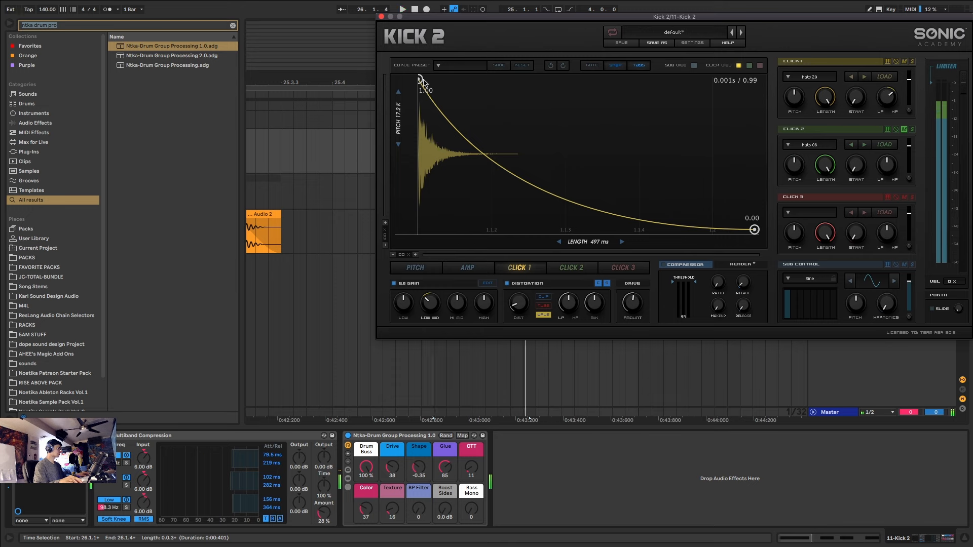
double_click(446, 104)
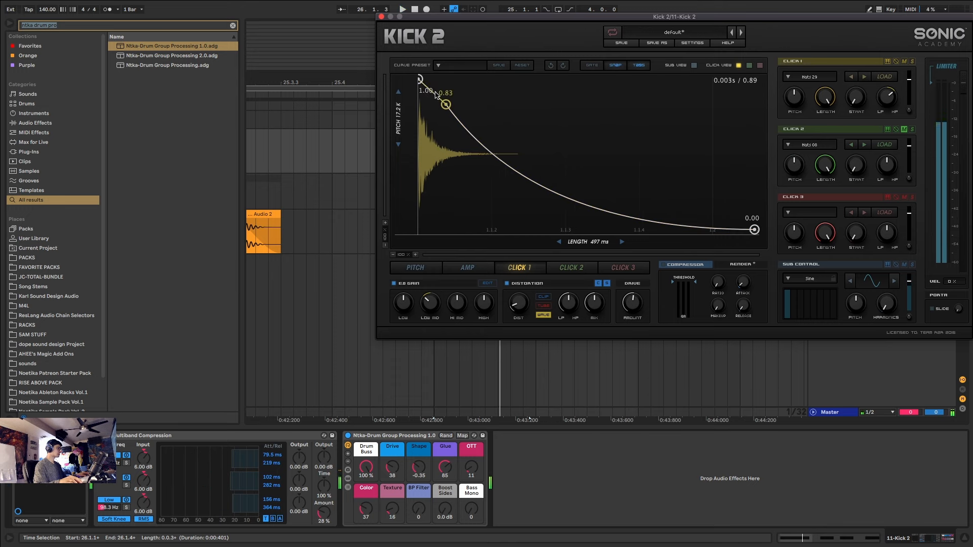
drag(419, 79, 420, 205)
drag(446, 104, 534, 199)
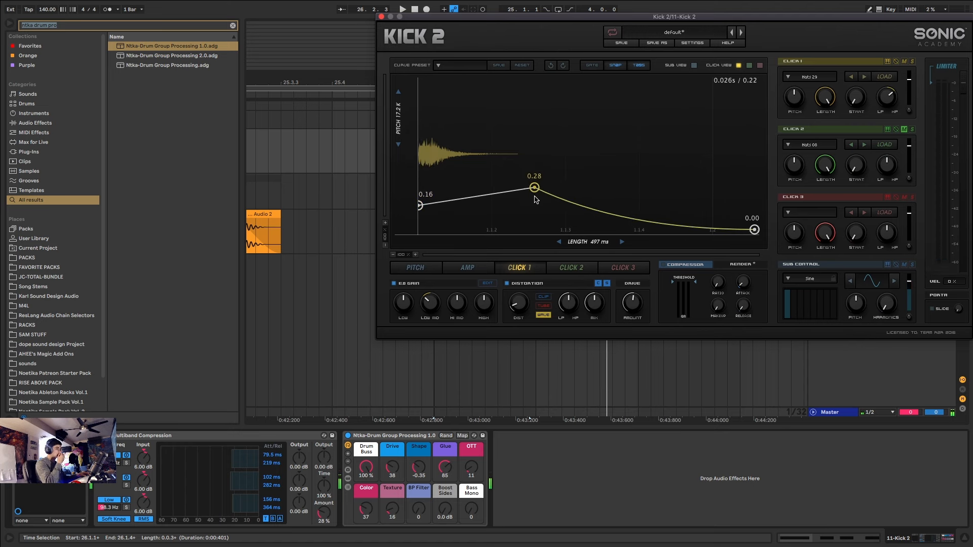
key(space)
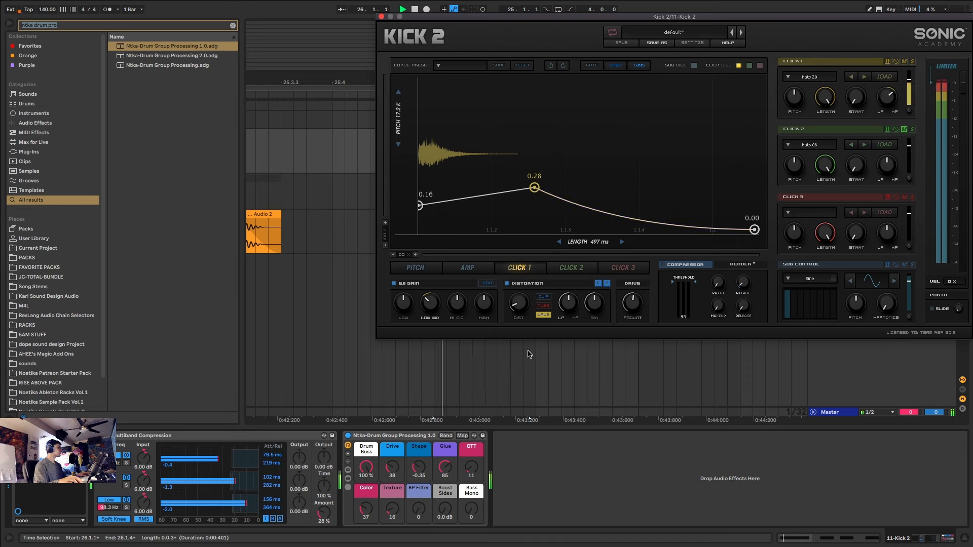
- Raise the kick's drive amount to 58.58 % and close the Kick 2 window
drag(637, 305, 640, 300)
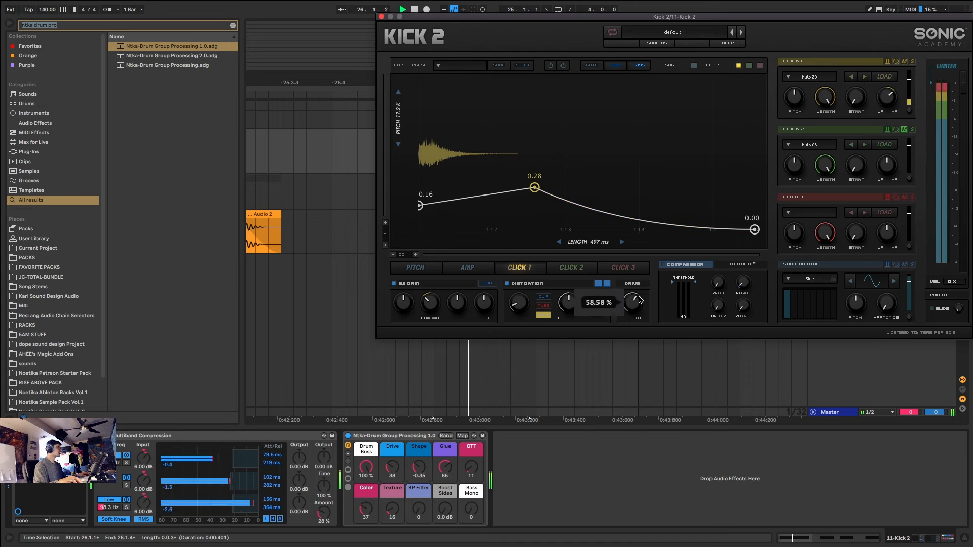
click(381, 17)
key(space)
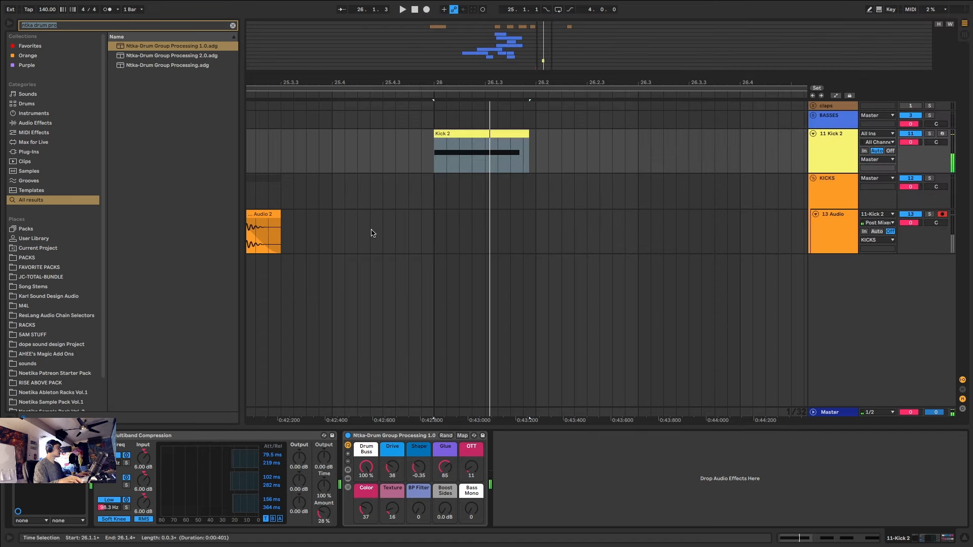
- Set the Ntka-Drum Group Processing macros to Drive 40, Shape -0.24, Glue 66, OTT 6 and Color 19 while auditioning
key(space)
drag(366, 512, 365, 514)
drag(423, 473, 395, 471)
drag(474, 476, 476, 494)
key(space)
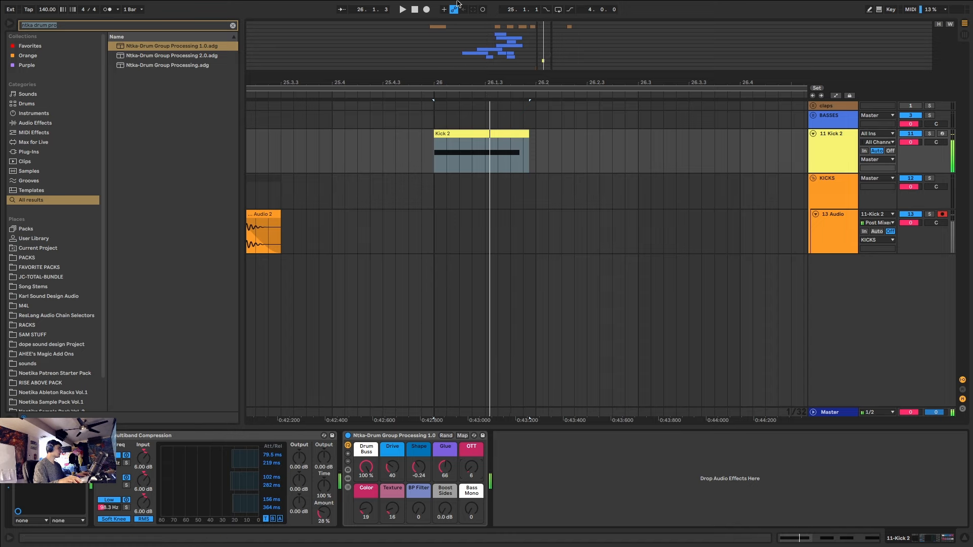
- Record the processed kick onto the audio track in the KICKS group and move the new clip to bar 25
click(427, 9)
key(space)
key(minus)
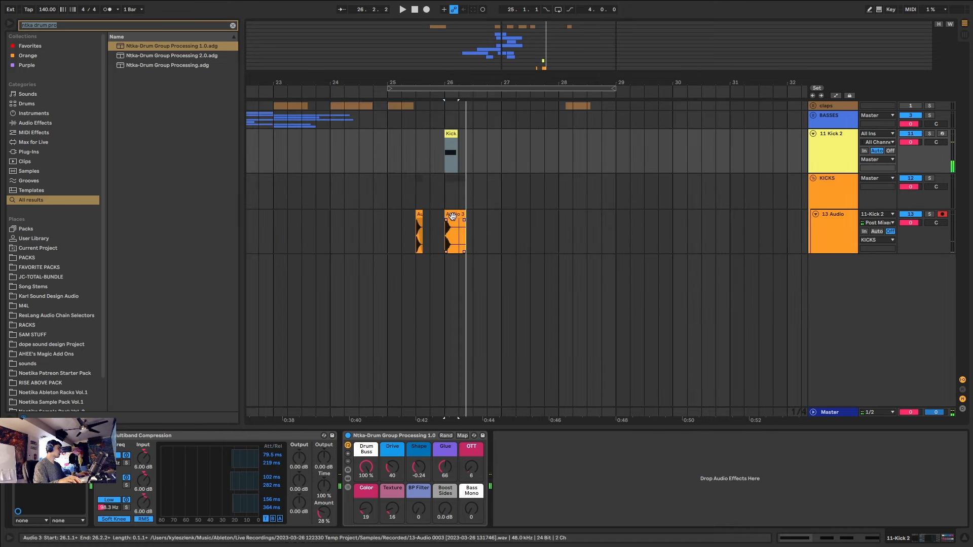
click(394, 226)
key(plus)
key(plus)
key(plus)
click(462, 152)
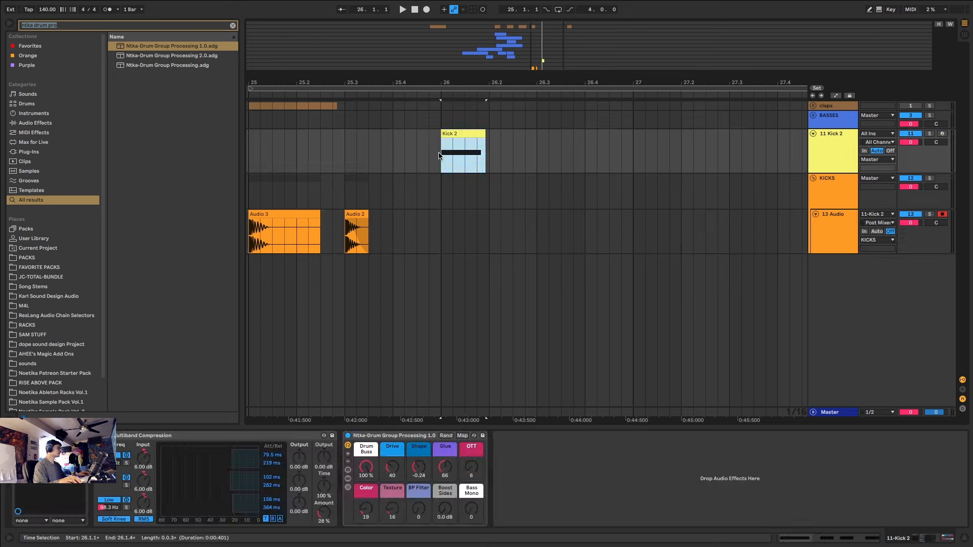
- Delete the Kick 2 track and collapse the KICKS group
key(plus)
key(plus)
key(minus)
key(minus)
key(minus)
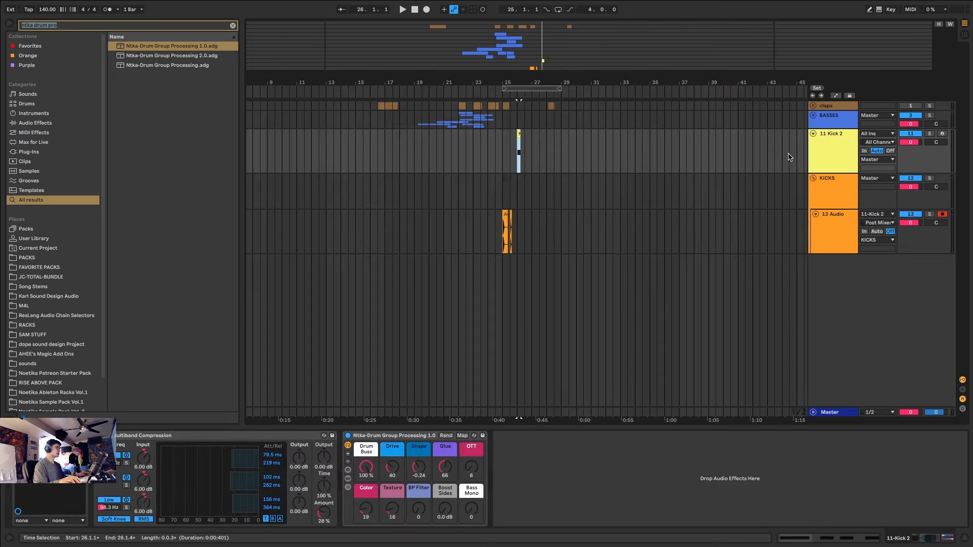
click(831, 145)
key(Delete)
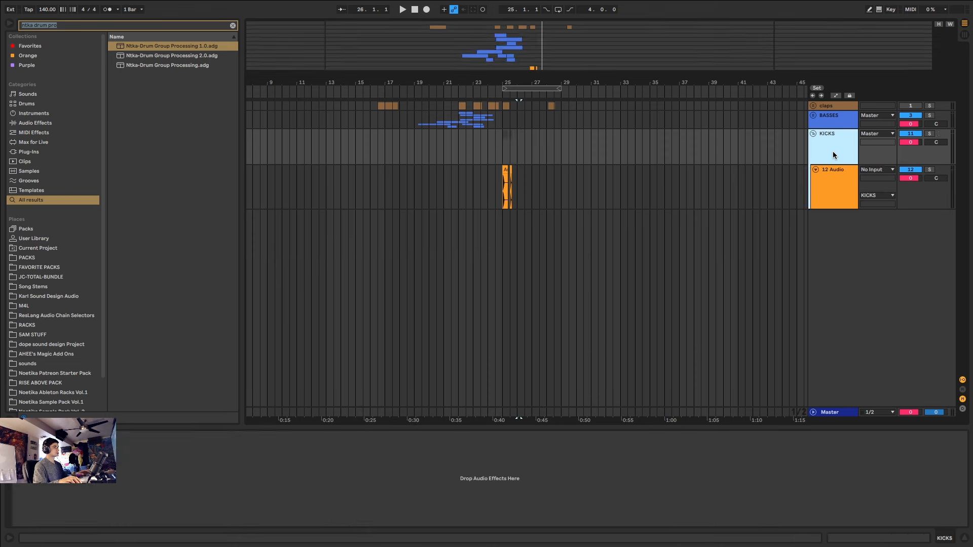
click(831, 170)
click(826, 135)
click(813, 133)
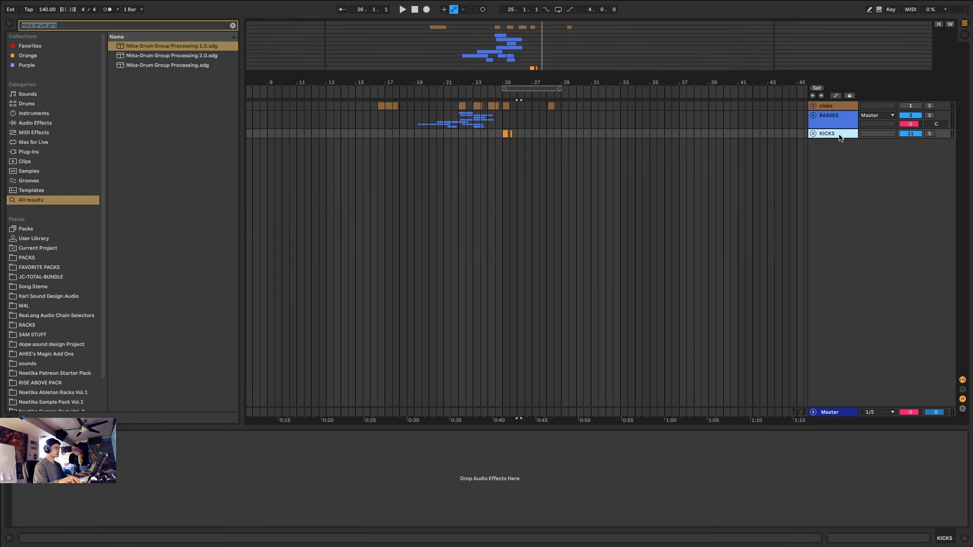
- Add an audio track and a MIDI track below the KICKS group, with a four-bar MIDI clip from bar 25 to bar 29
key(ctrl+t)
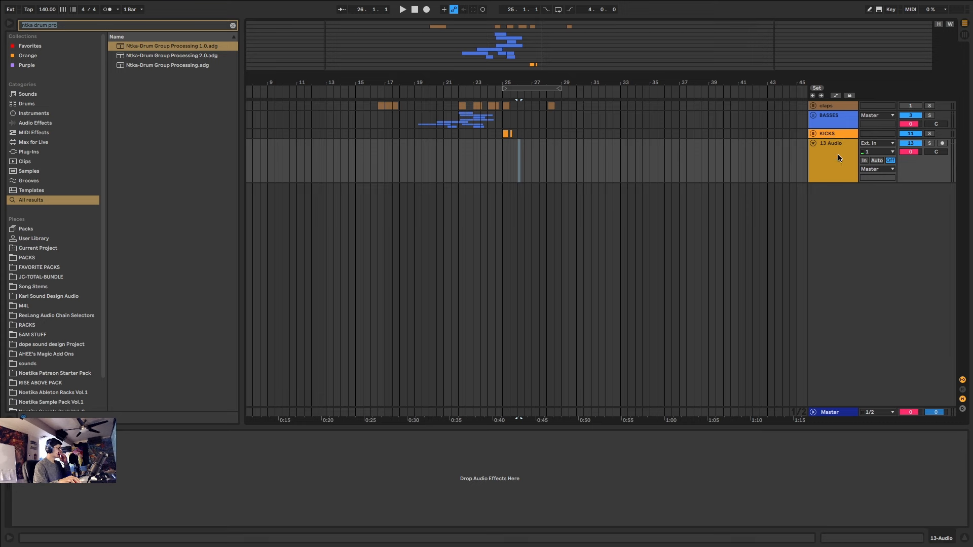
click(837, 157)
scroll(541, 166, up, 5)
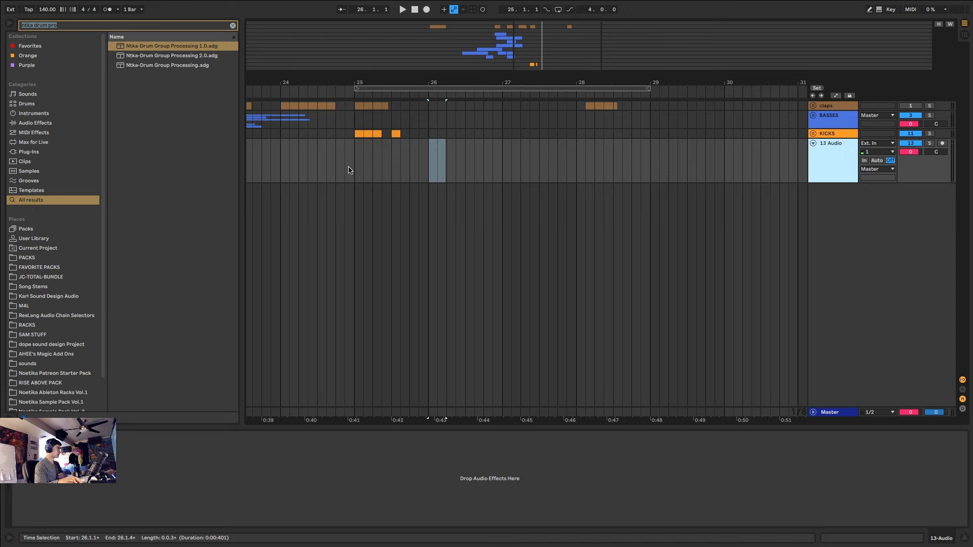
drag(354, 167, 350, 204)
click(818, 166)
key(super+shift+t)
key(super+shift+m)
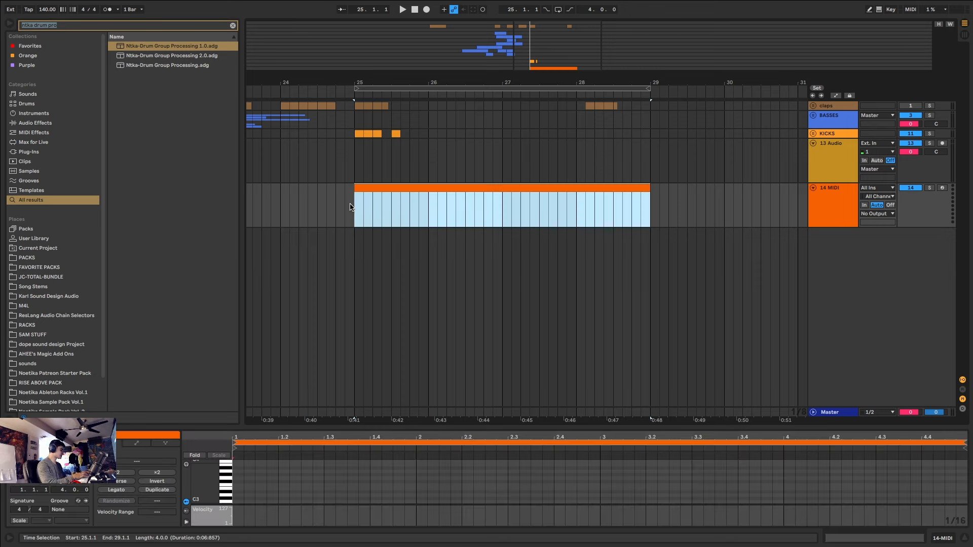
- Search the browser for massive and load the Massive synth onto the new MIDI track
key(super+f)
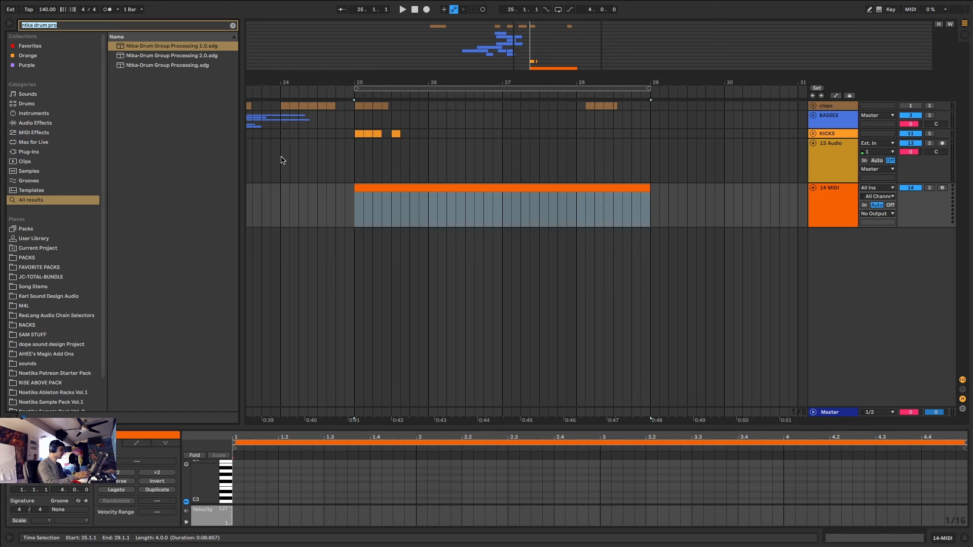
text(massive)
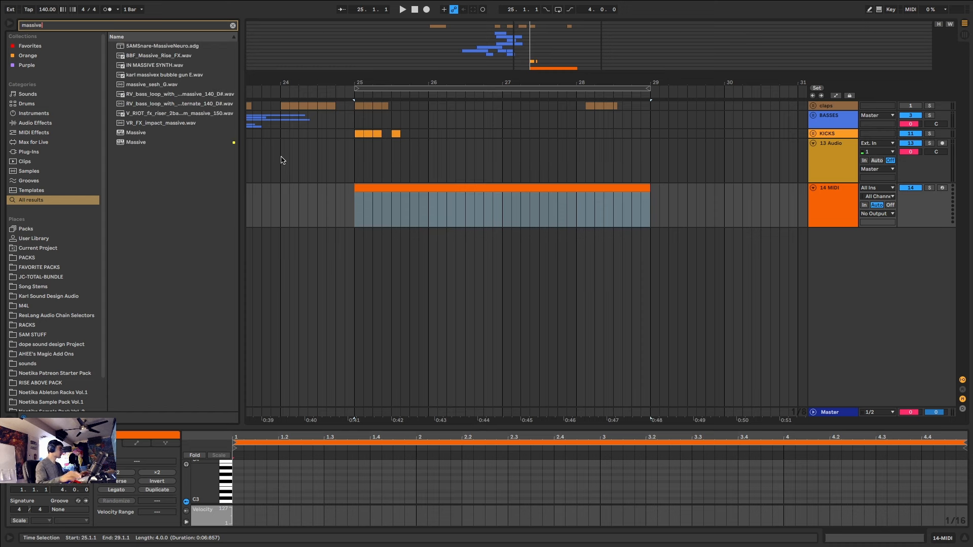
click(141, 143)
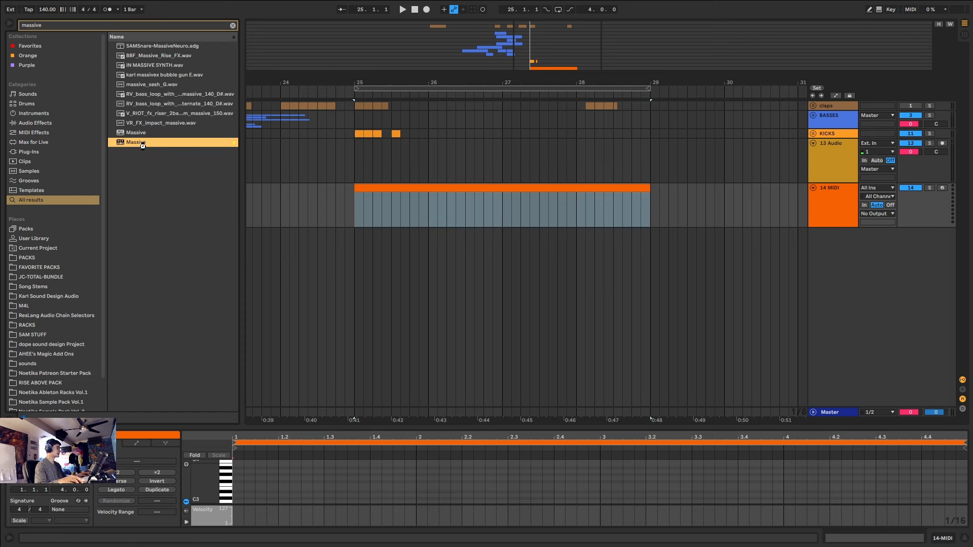
drag(250, 492, 241, 498)
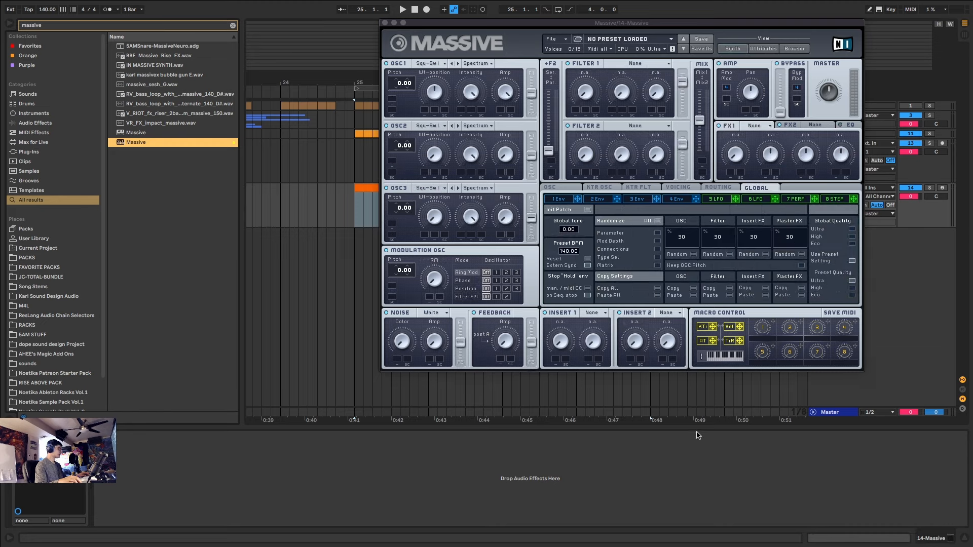
- Add a C3 note at the start of the MIDI clip and extend it across the whole clip with Legato
click(366, 188)
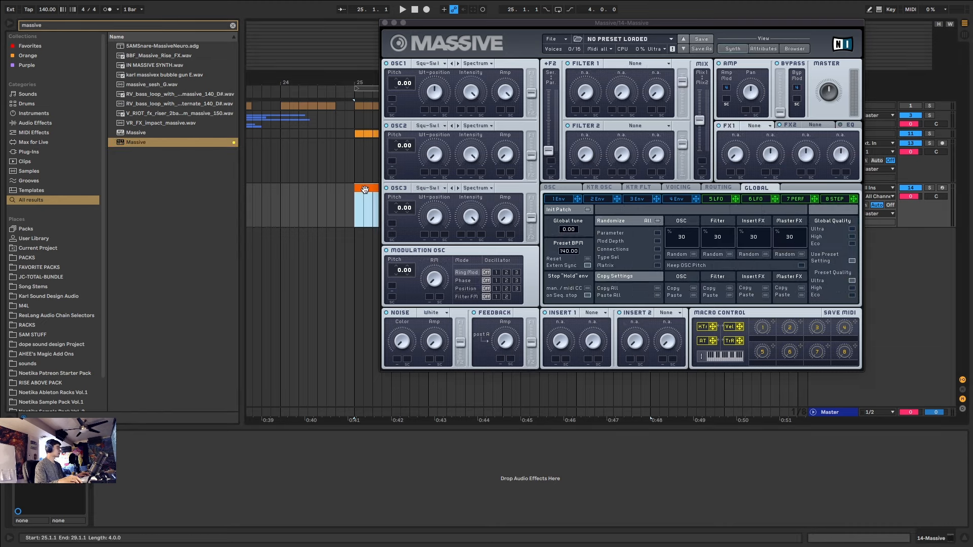
click(857, 539)
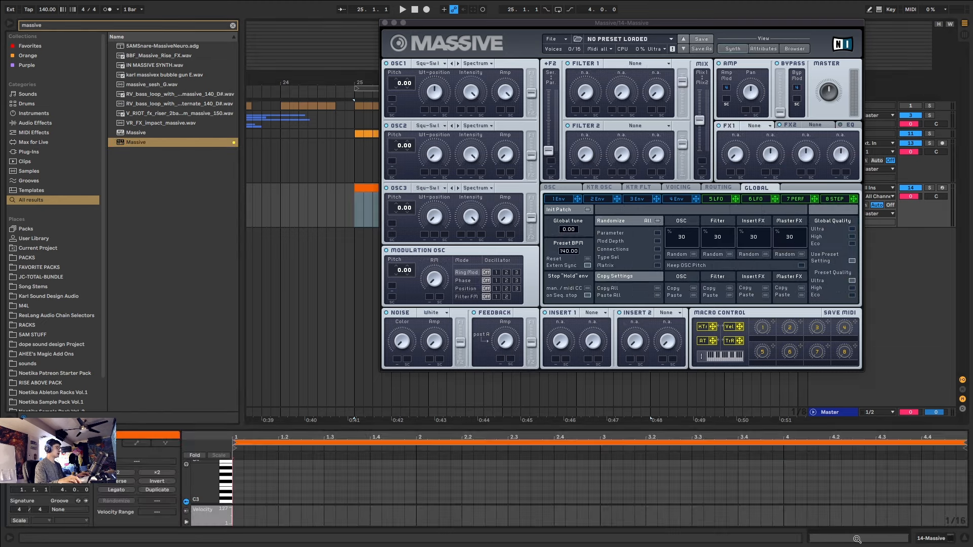
double_click(236, 502)
click(122, 491)
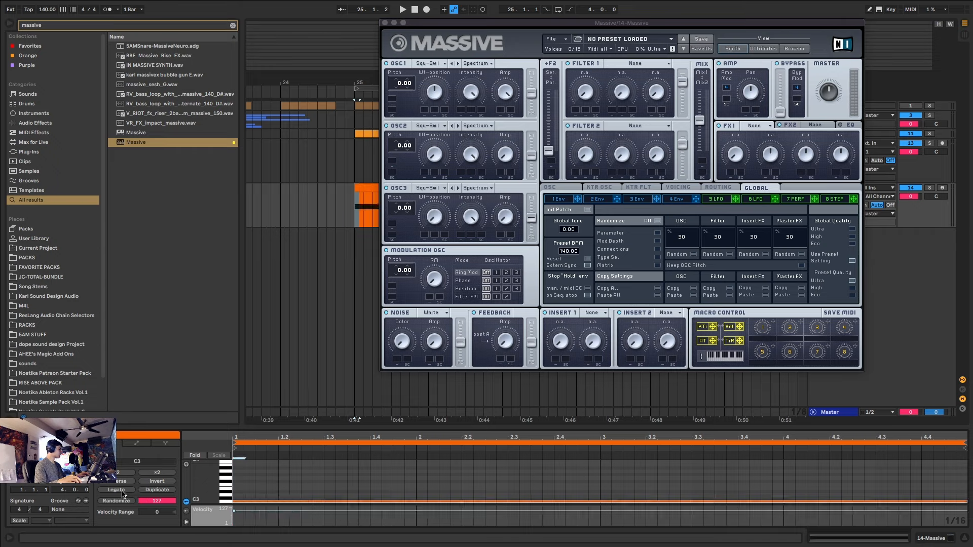
- Raise Massive's envelope 4 to a full sustain level, solo the Massive track and audition it, keeping the synth window fully in view
click(674, 200)
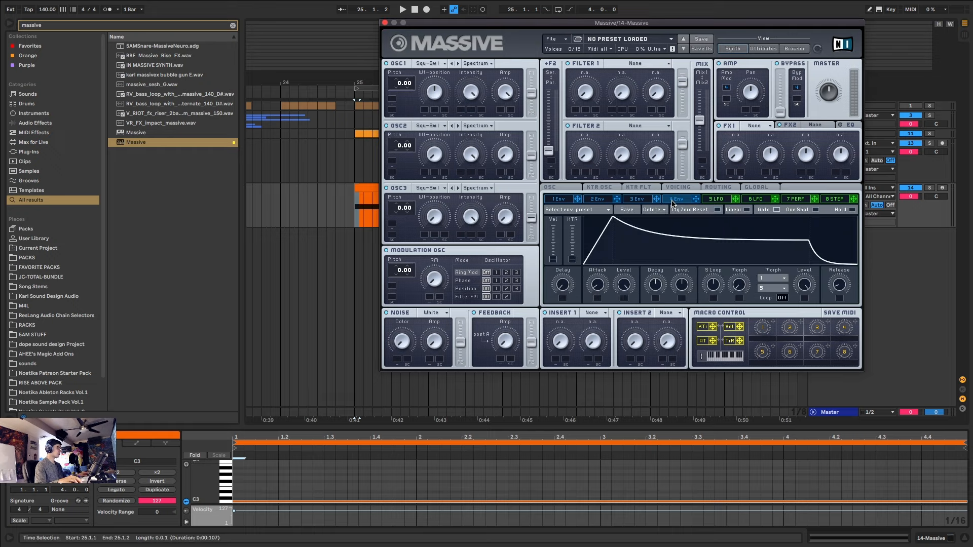
drag(669, 240, 472, 197)
key(space)
click(930, 188)
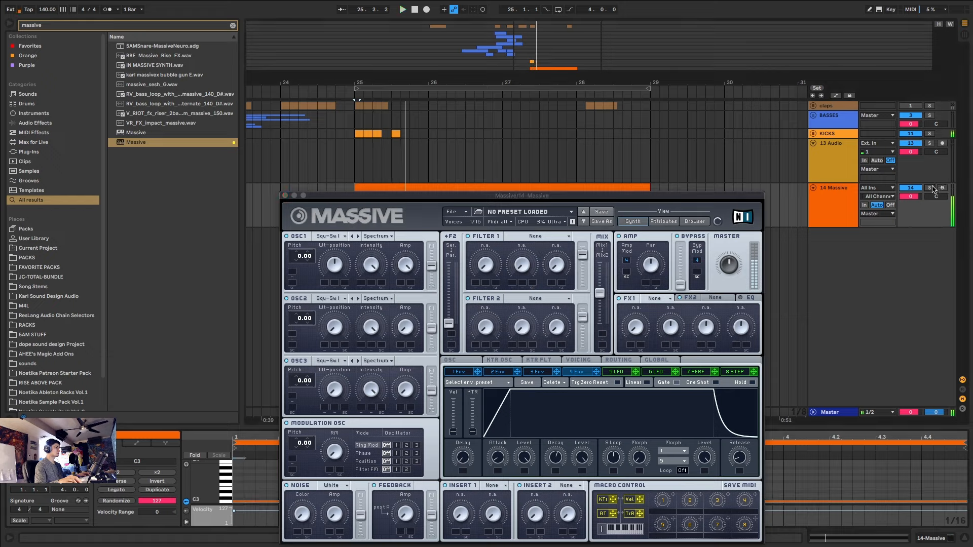
key(space)
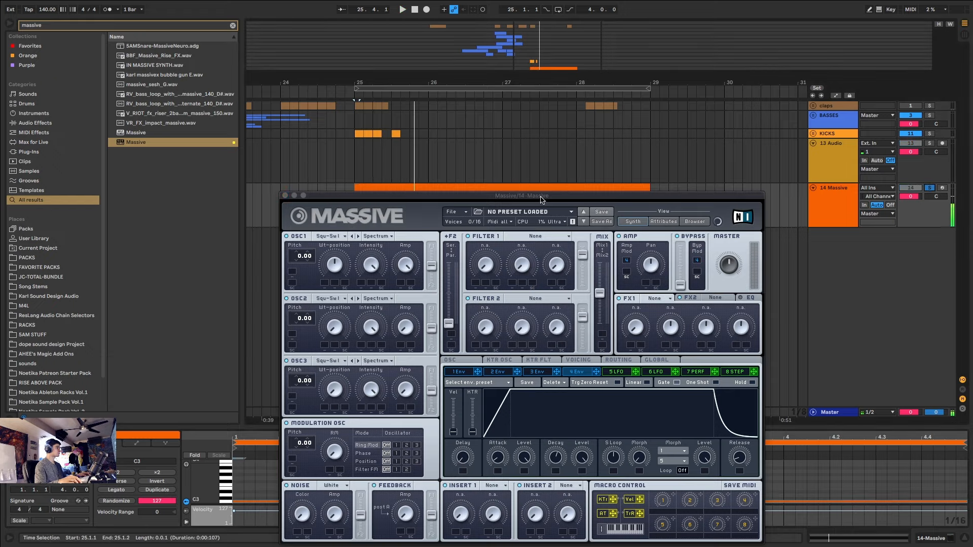
drag(542, 197, 604, 56)
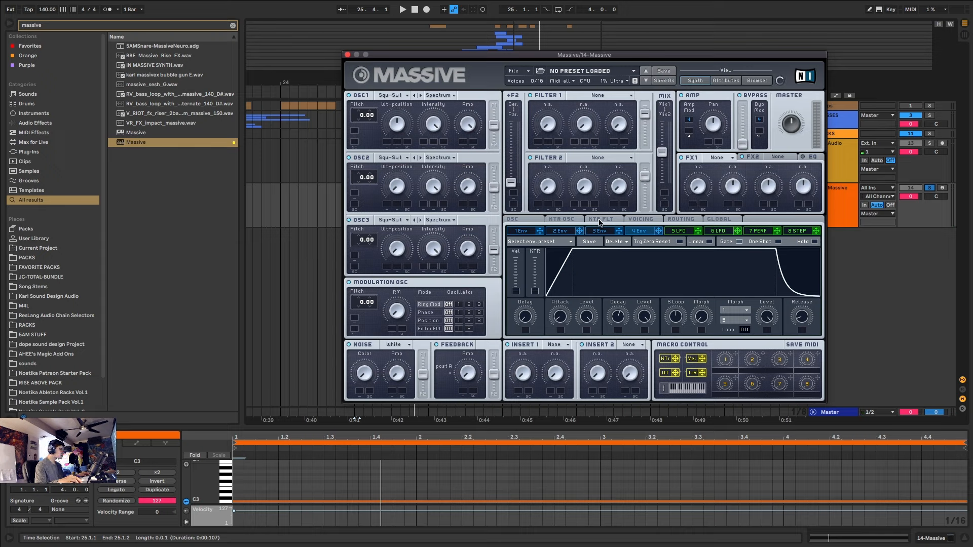
- Look through Massive's global, routing, voicing and filter key-tracking settings, and open the oscillator settings
click(690, 220)
click(713, 220)
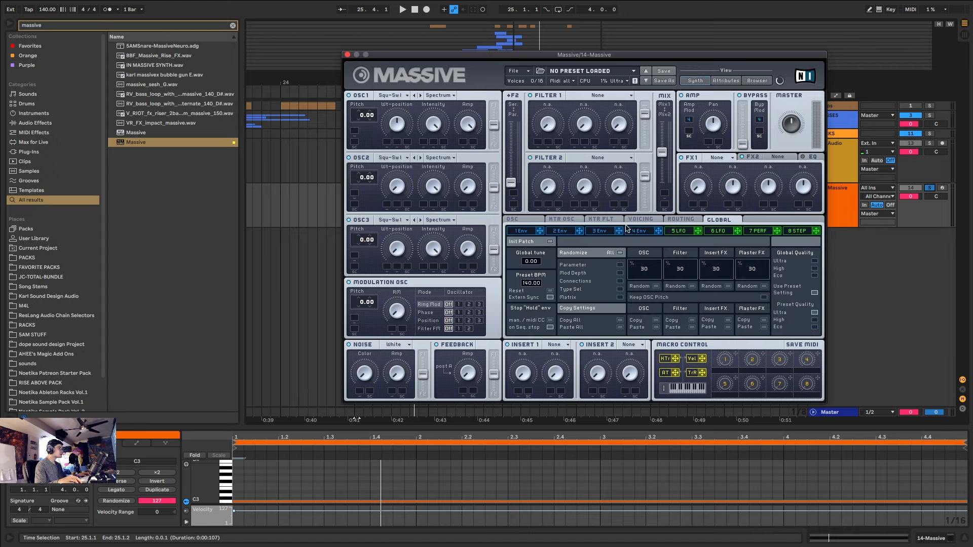
click(674, 222)
click(649, 220)
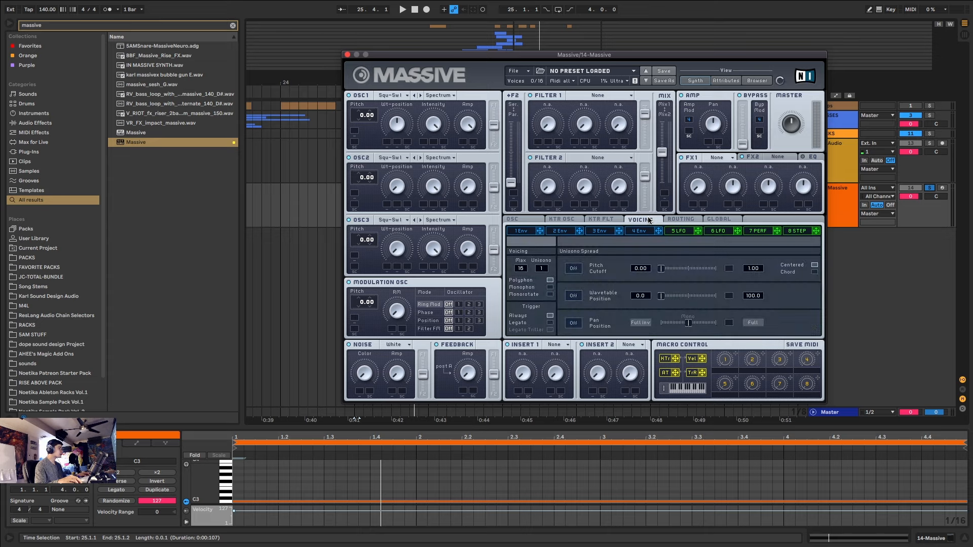
click(604, 221)
click(529, 221)
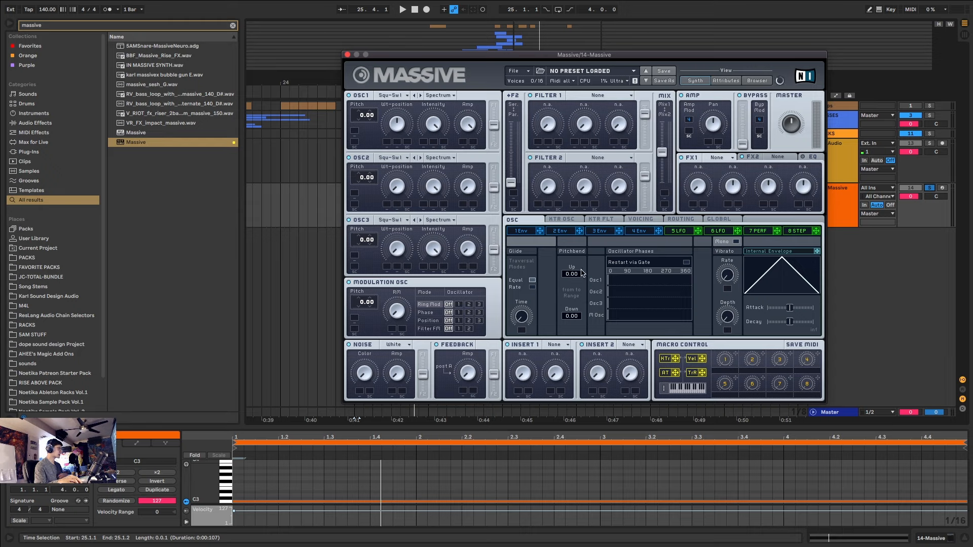
- Set Massive's pitchbend range to 12.00 up and -12.00 down, and close the synth window
drag(566, 269, 569, 263)
click(347, 55)
- Draw a Pitch Bend envelope in the Massive clip rising linearly from minimum at its start to maximum at its end, and audition it
click(512, 189)
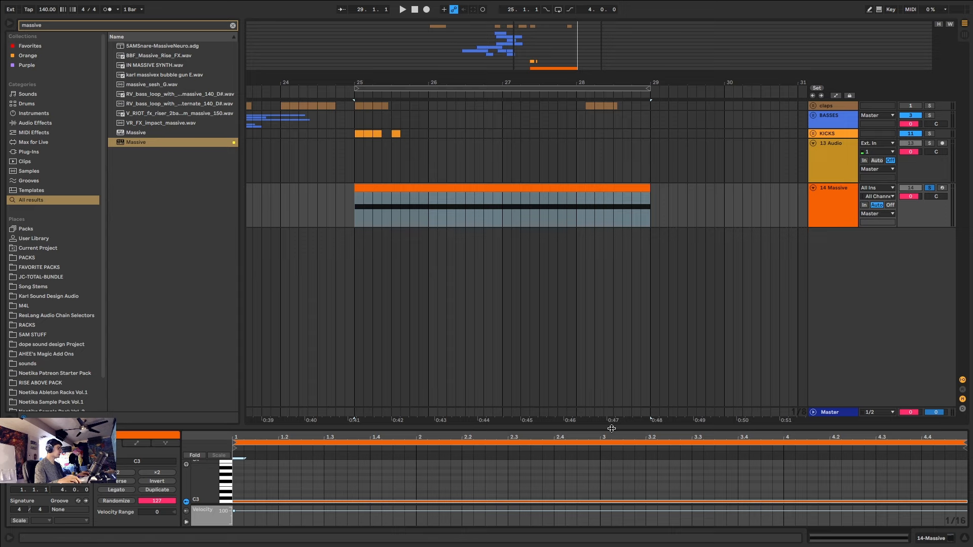
drag(612, 427, 651, 159)
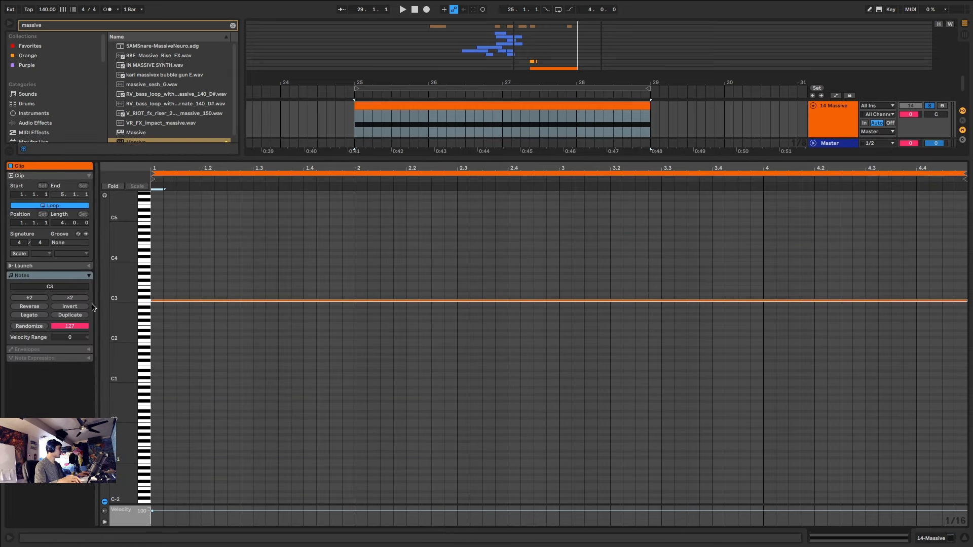
click(80, 350)
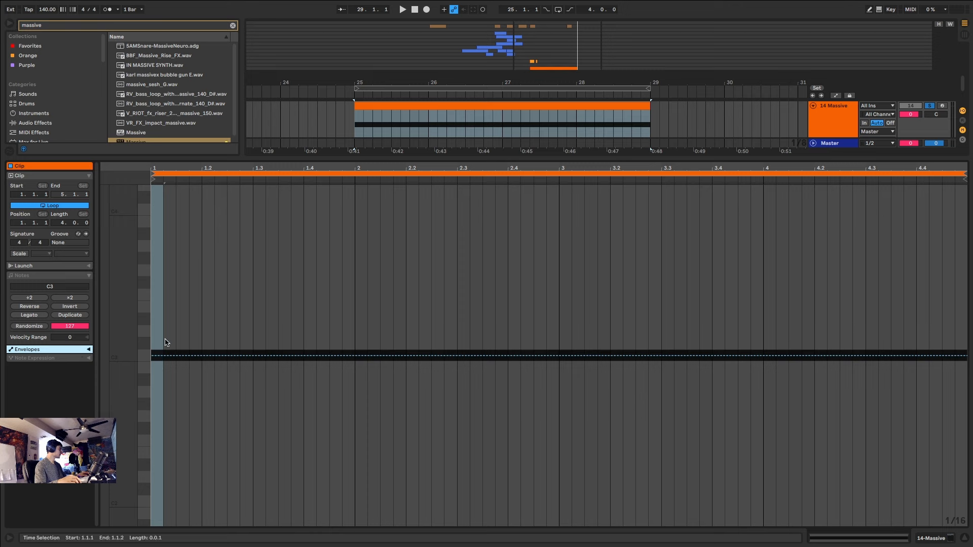
click(88, 350)
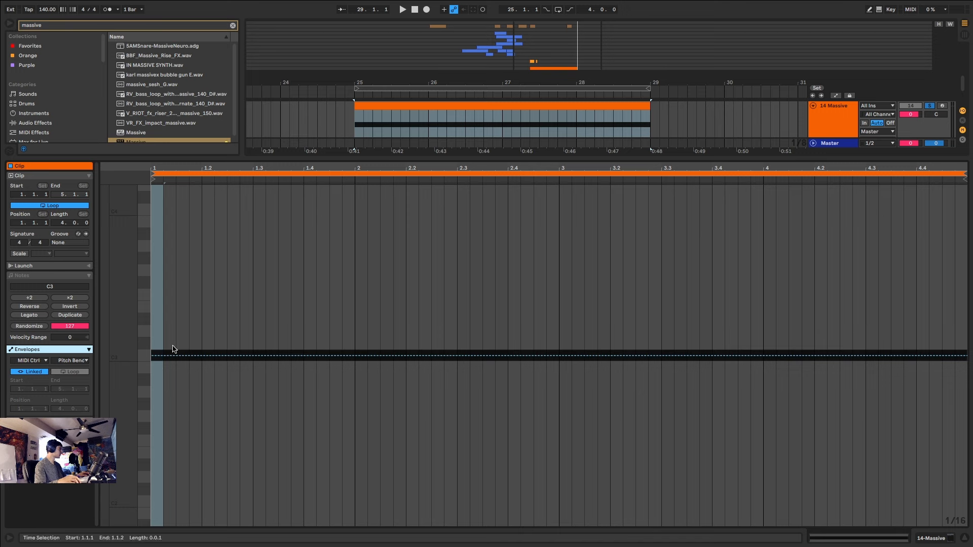
click(152, 356)
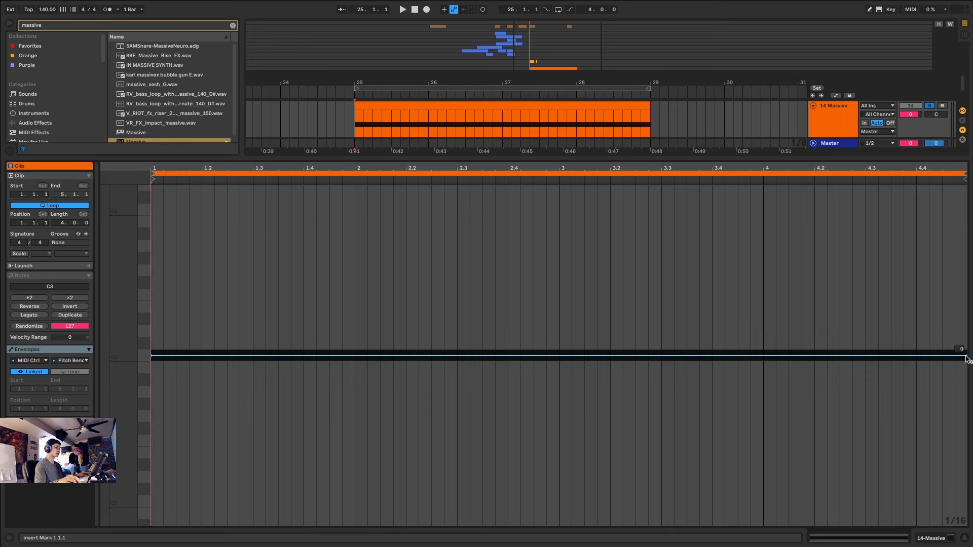
drag(965, 359, 966, 185)
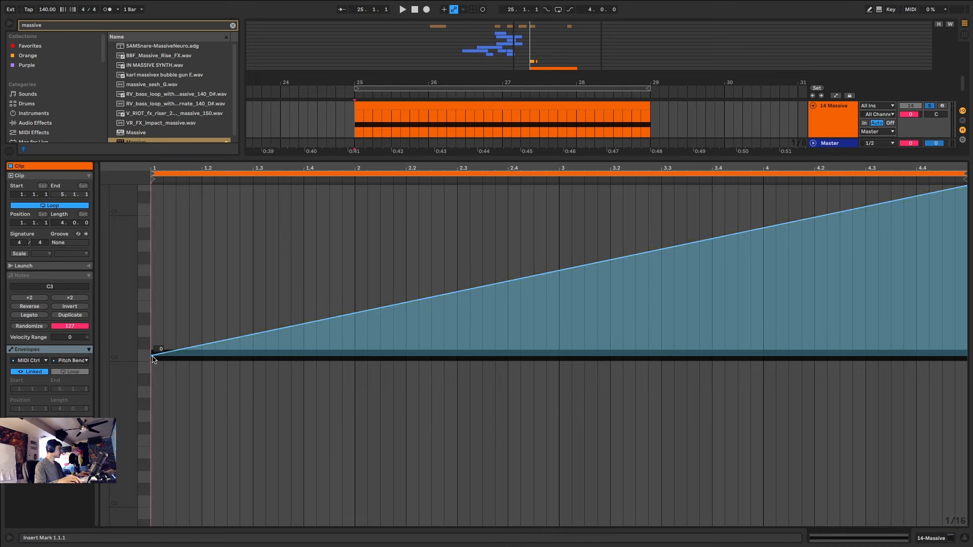
drag(152, 356, 342, 525)
key(space)
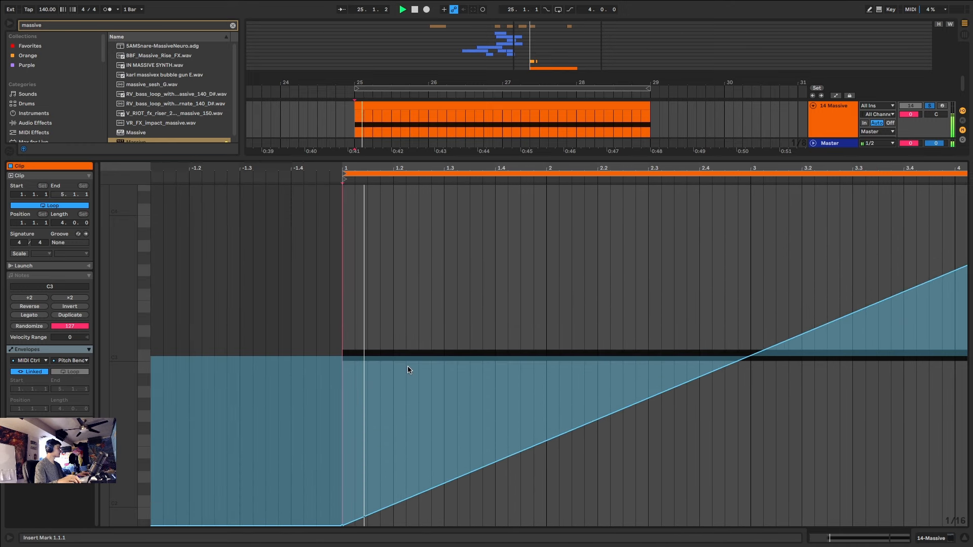
key(space)
- Reopen the Massive window from the track's devices, place it below the clip and audition the pitch sweep
click(557, 106)
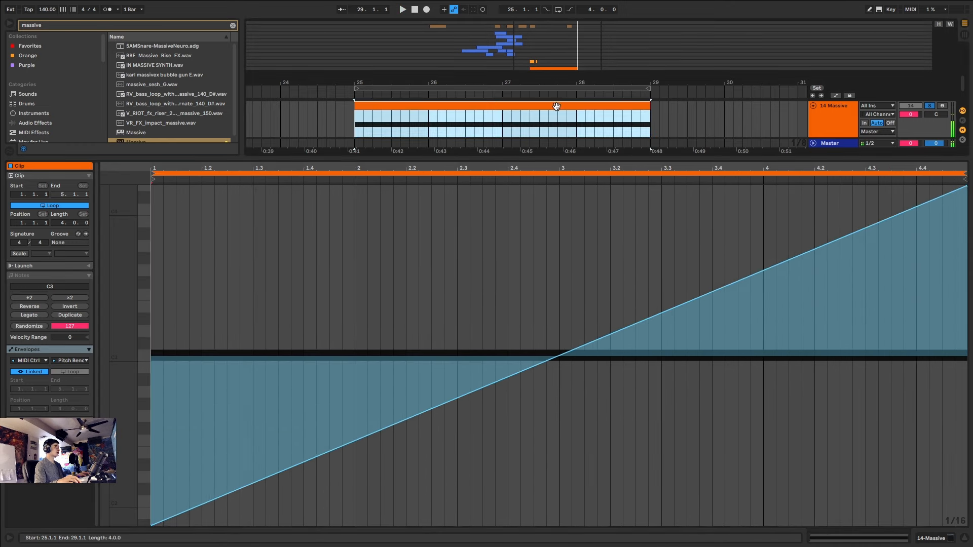
click(951, 540)
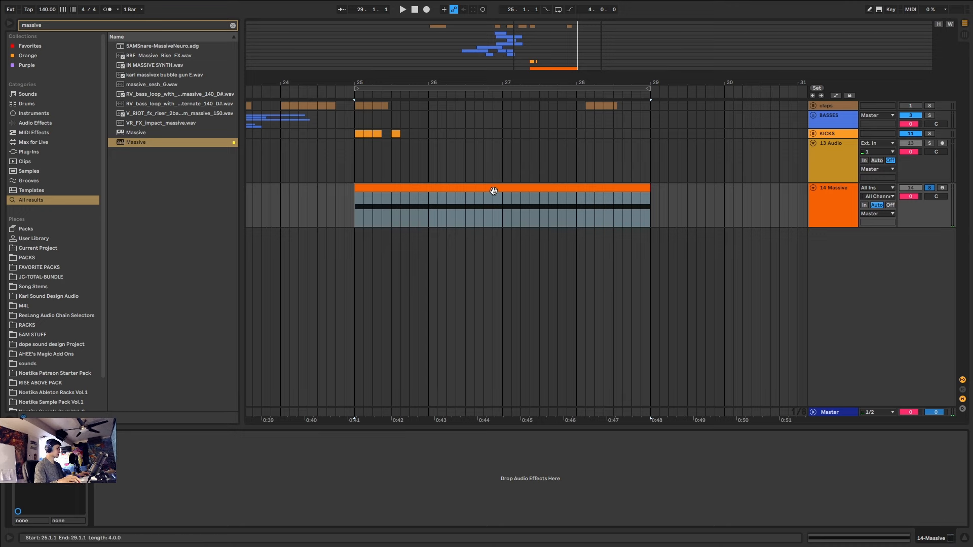
click(405, 200)
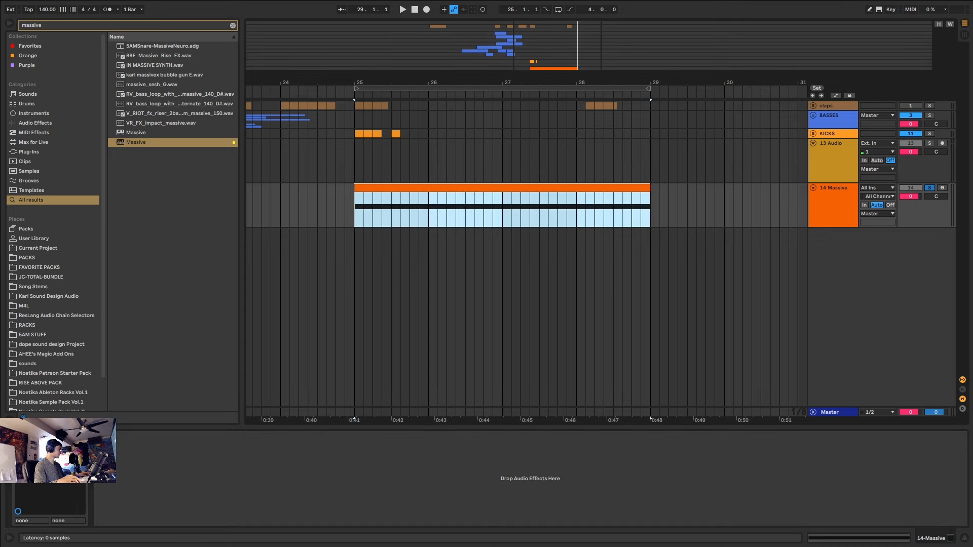
key(alt+super+p)
drag(573, 58, 497, 208)
key(space)
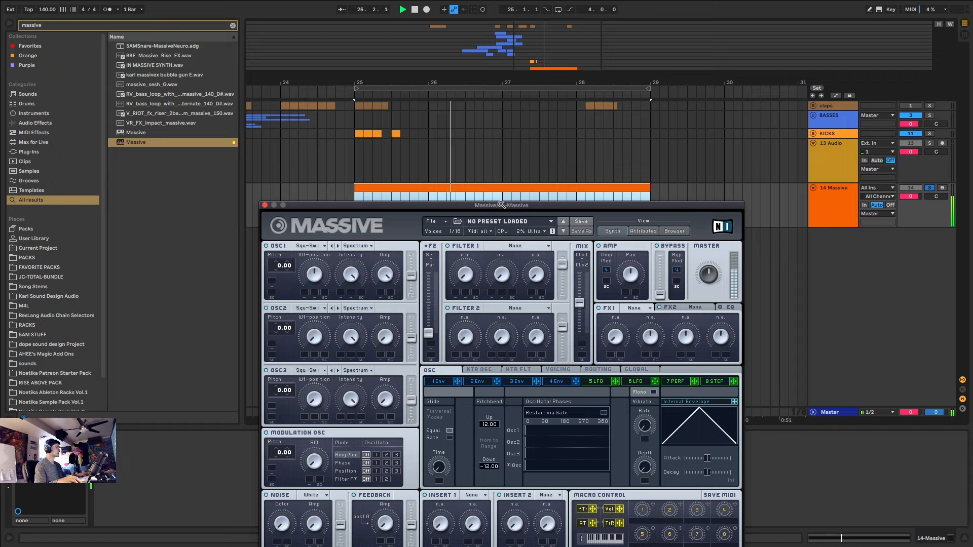
key(space)
- Randomize all of Massive's parameters from its global settings and audition the resulting patch over the pitch sweep
click(636, 370)
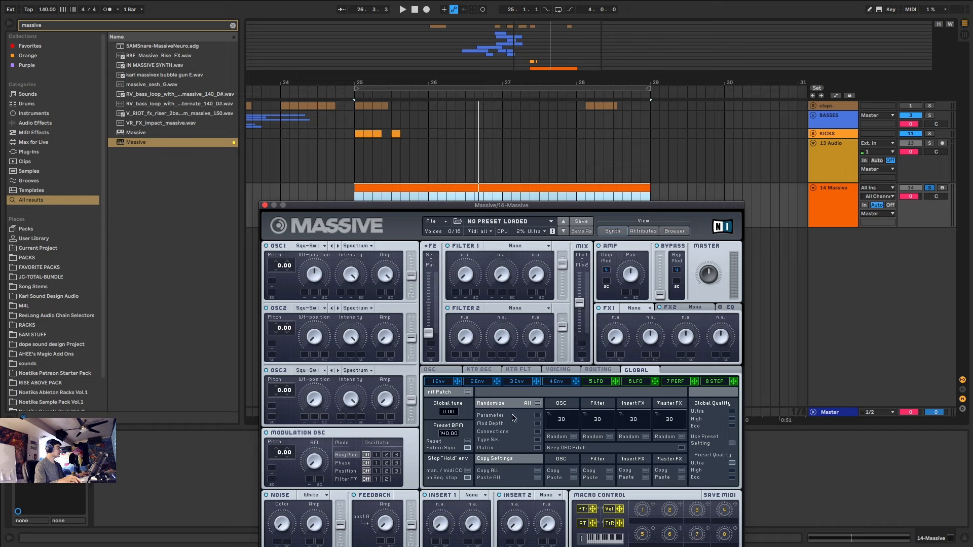
drag(497, 210, 654, 74)
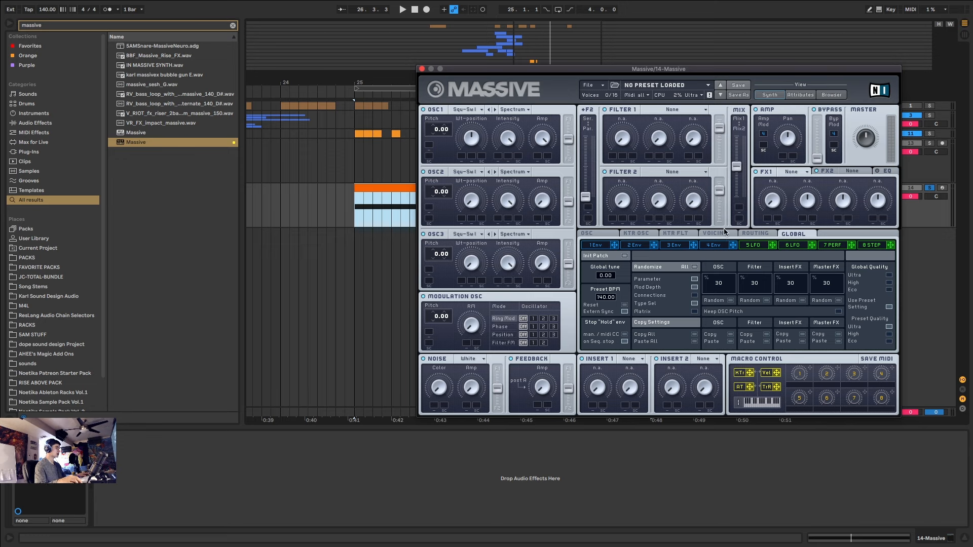
click(694, 267)
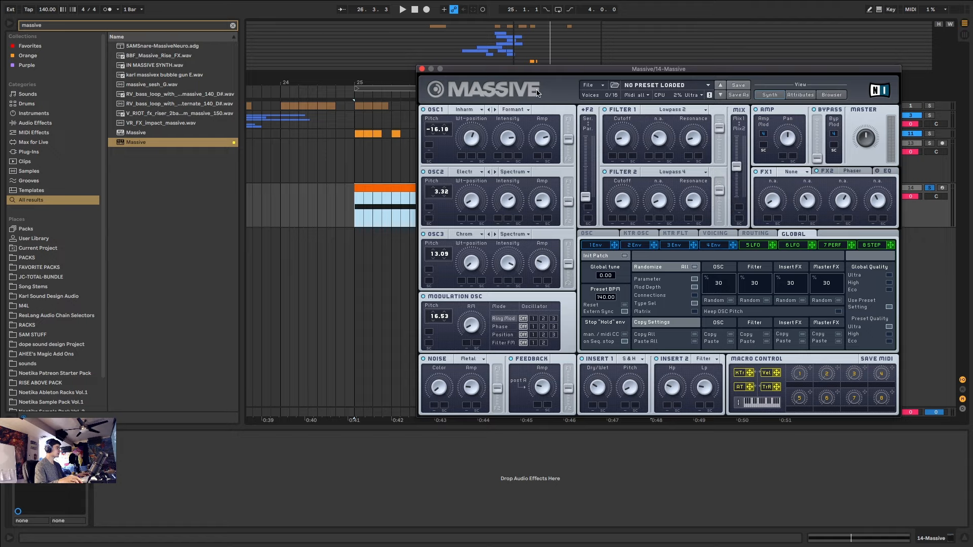
drag(532, 70, 530, 141)
key(space)
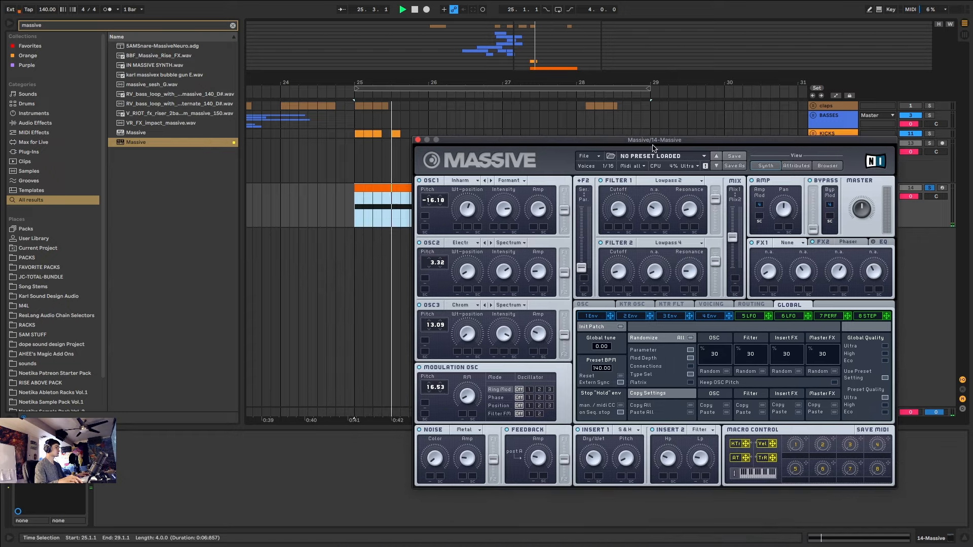
key(space)
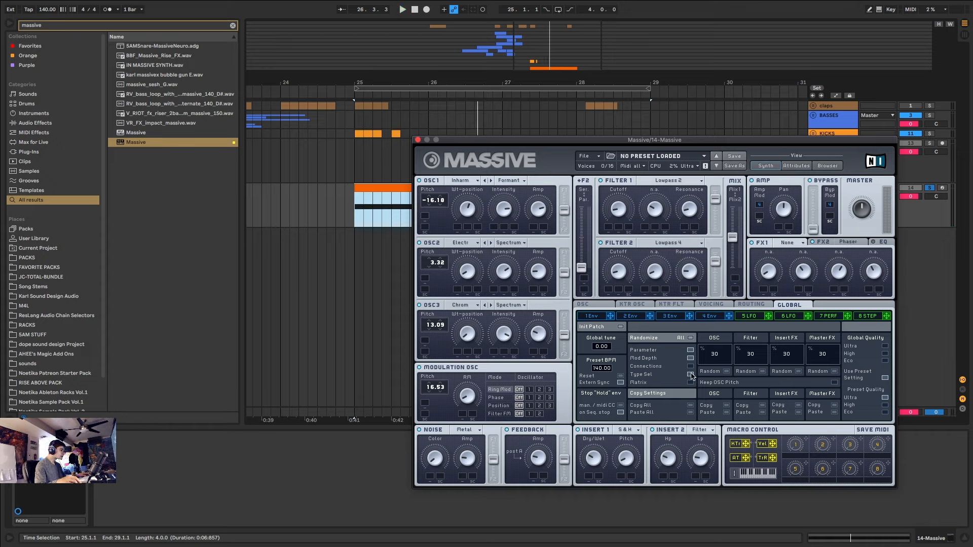
- Randomize all of Massive's parameters four more times, auditioning each new patch
click(692, 338)
key(space)
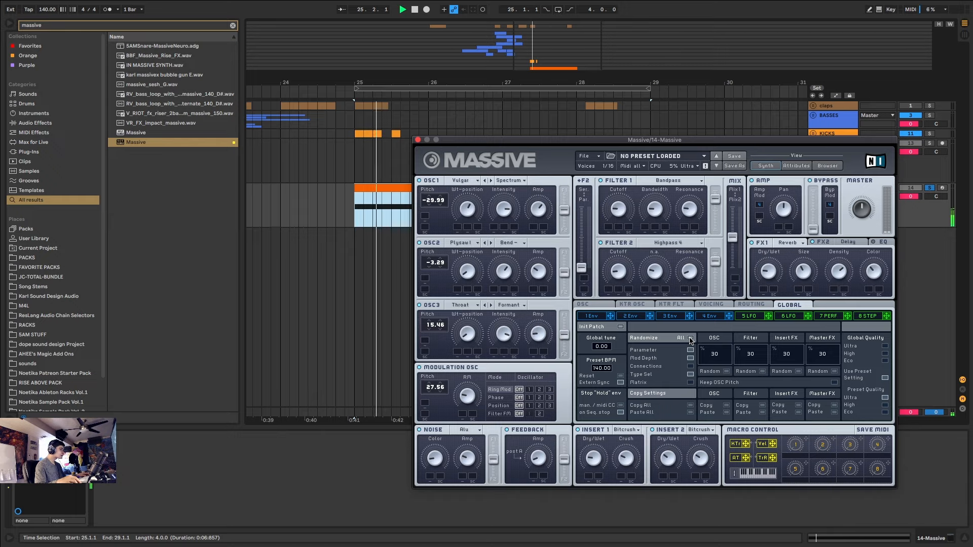
key(space)
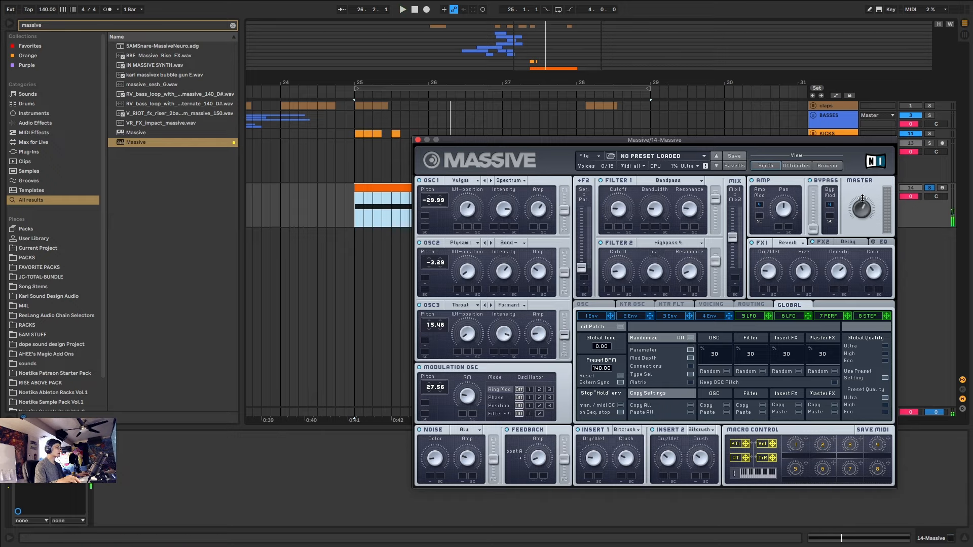
key(space)
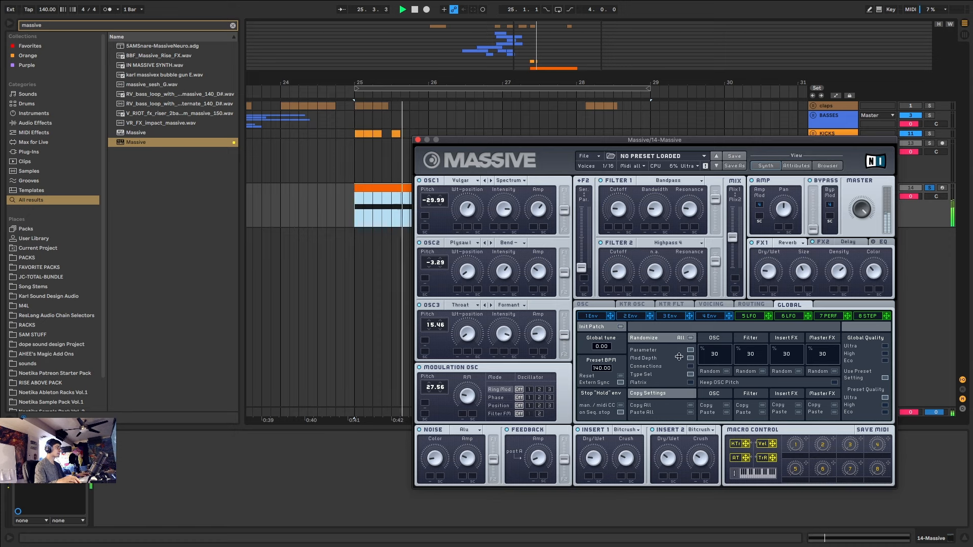
click(691, 338)
key(space)
key(space)
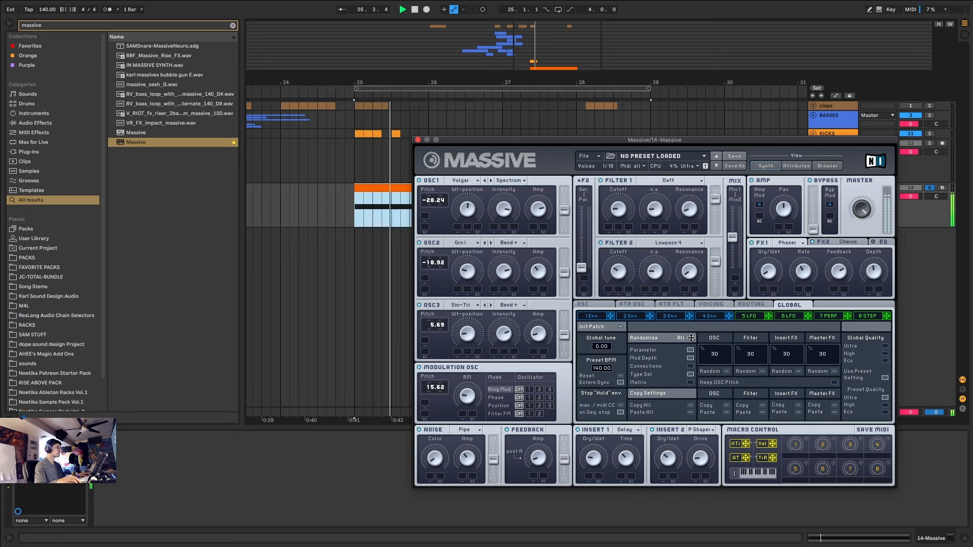
key(space)
click(692, 338)
key(space)
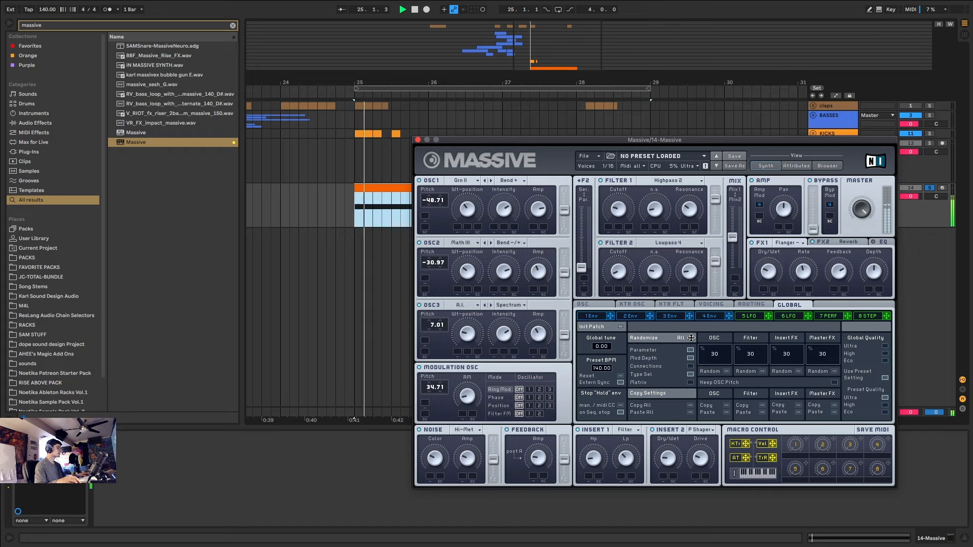
key(space)
click(691, 339)
key(space)
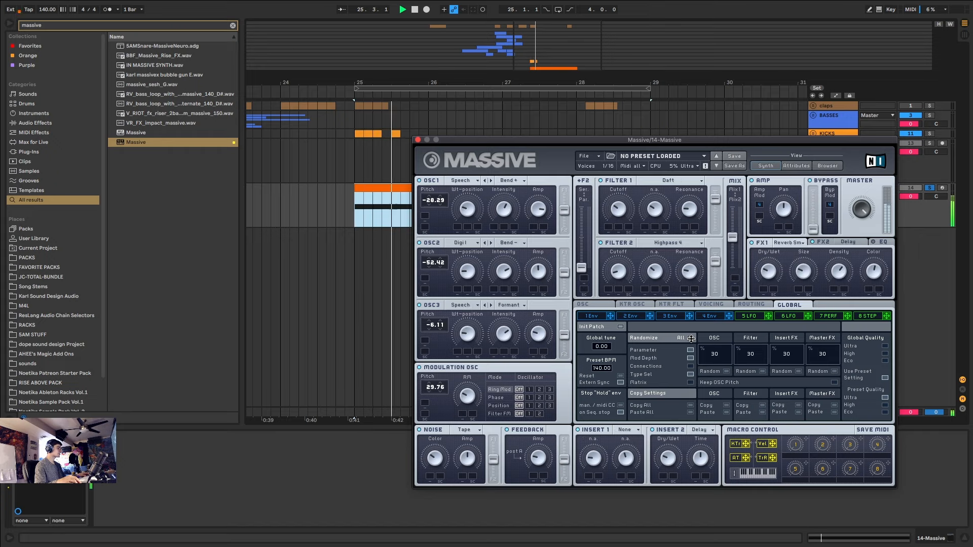
key(space)
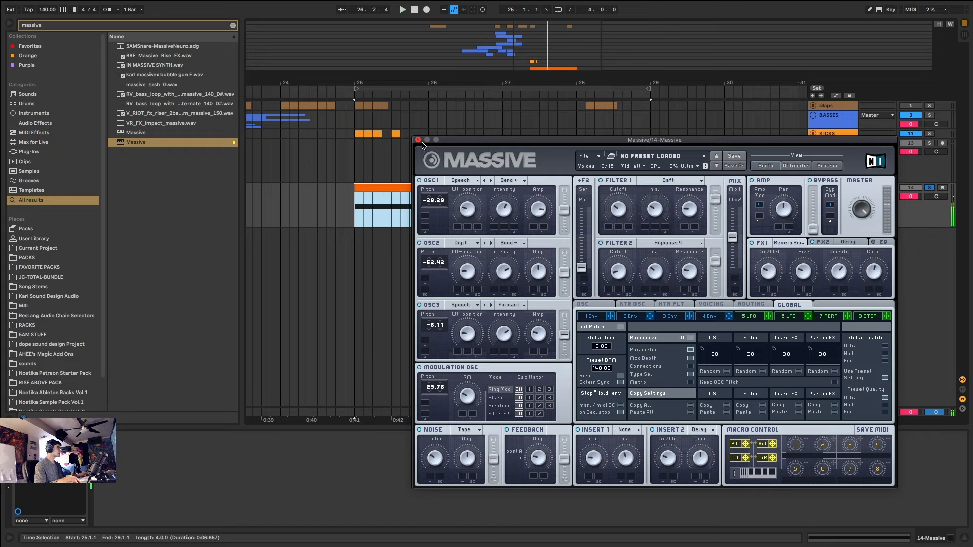
- Add an EQ Eight after Massive and use its first band as a low cut slightly above 100 Hz
click(418, 141)
key(super+f)
text(eq)
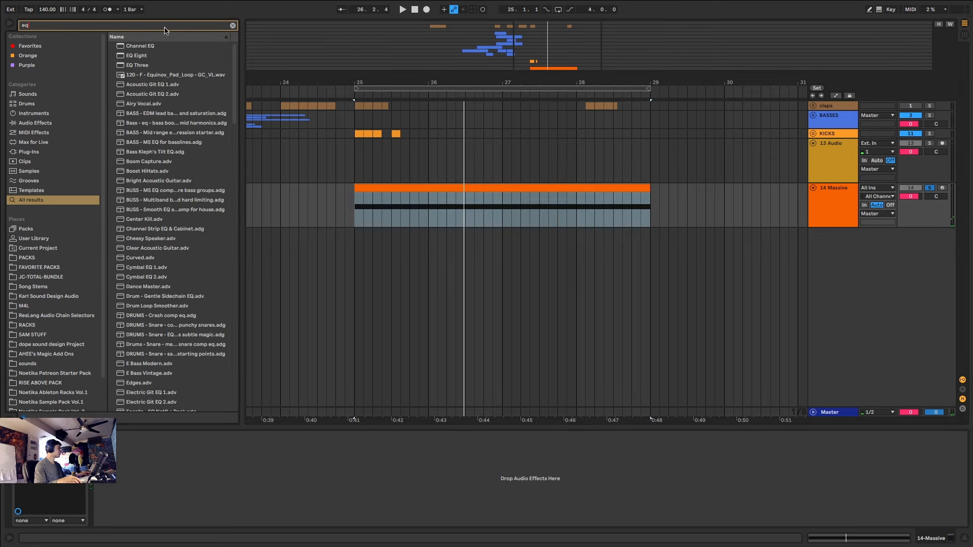
double_click(140, 57)
drag(178, 486, 181, 490)
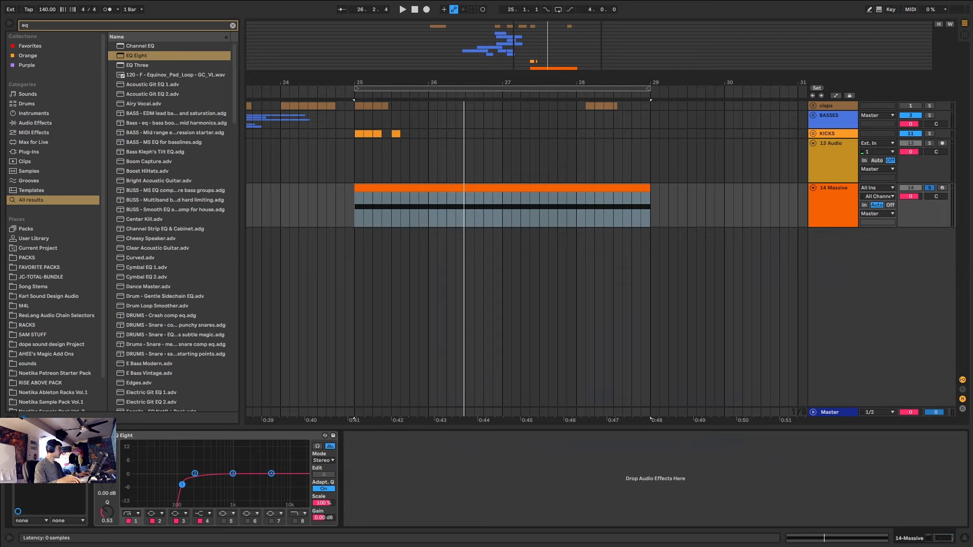
- Audition the equalised Massive sound with the synth window open, and close the window again
click(33, 436)
key(space)
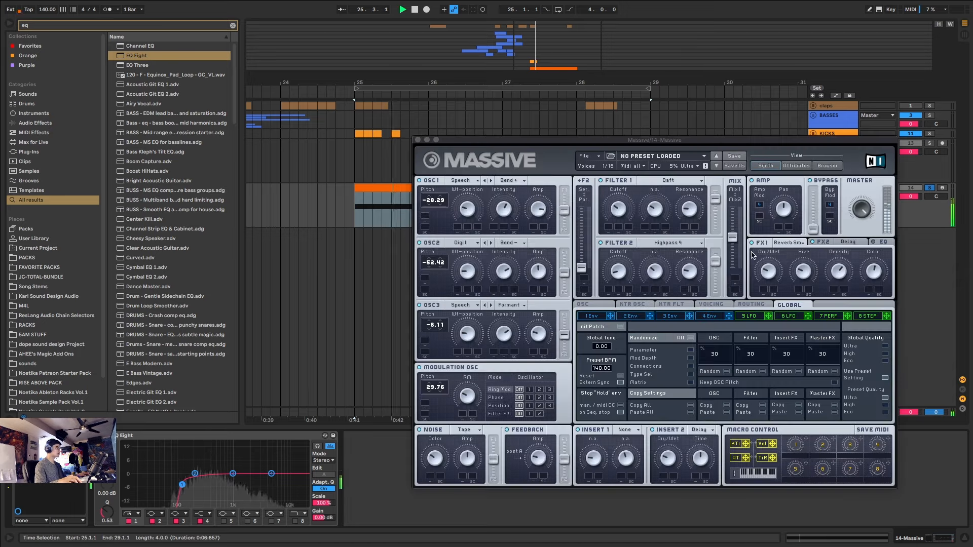
click(417, 140)
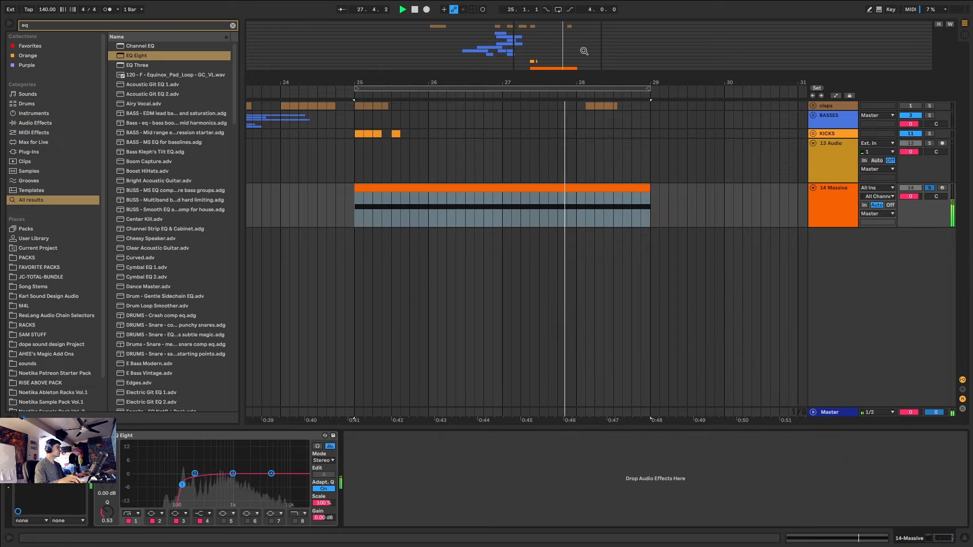
- Duplicate the Massive track with its clip and devices, and solo the copy
click(835, 192)
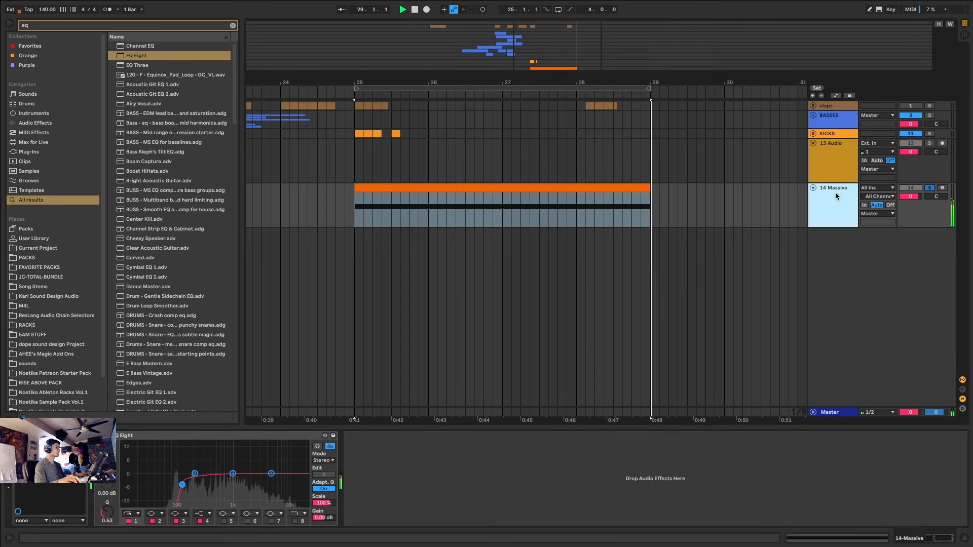
key(space)
key(ctrl+d)
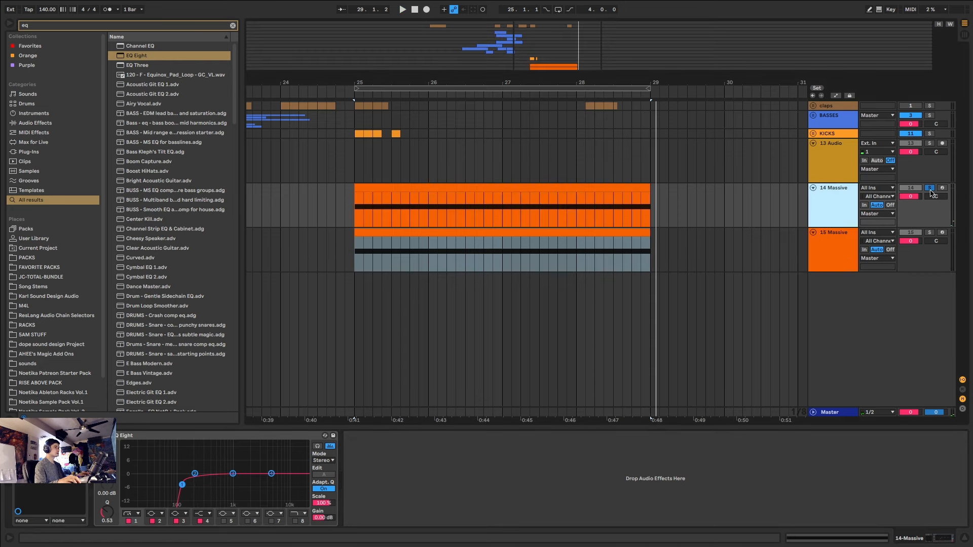
click(844, 241)
click(929, 233)
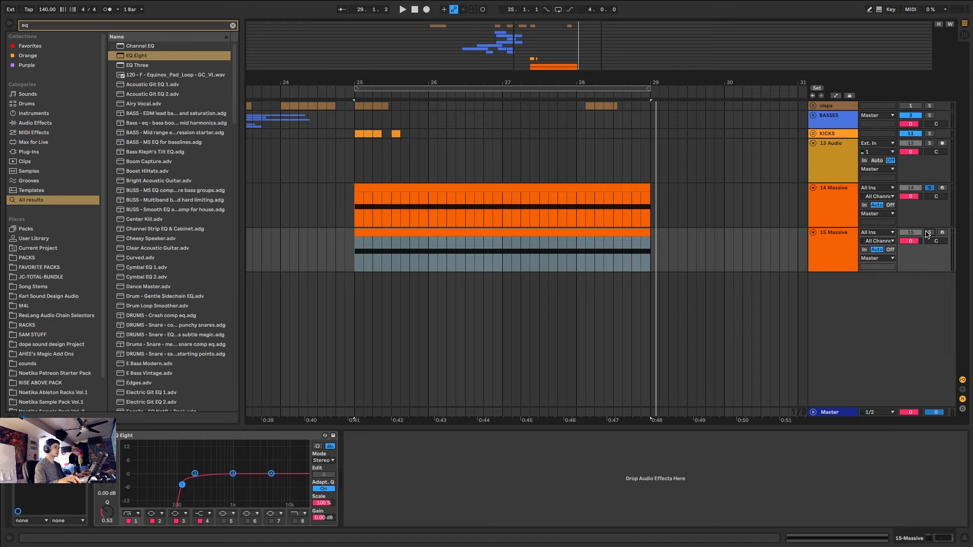
- Randomize all parameters of the duplicate track's Massive, audition the new patch and close the synth window
click(539, 232)
click(31, 436)
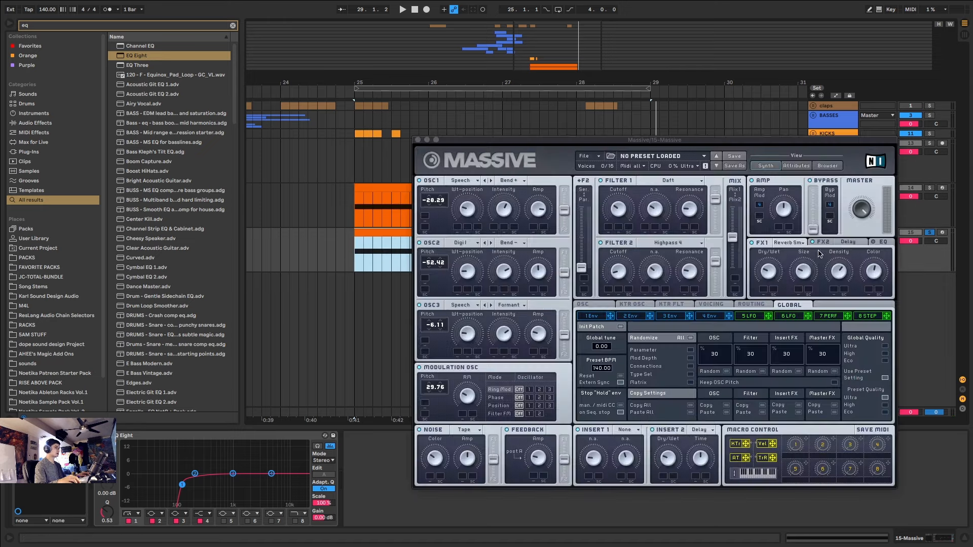
click(689, 338)
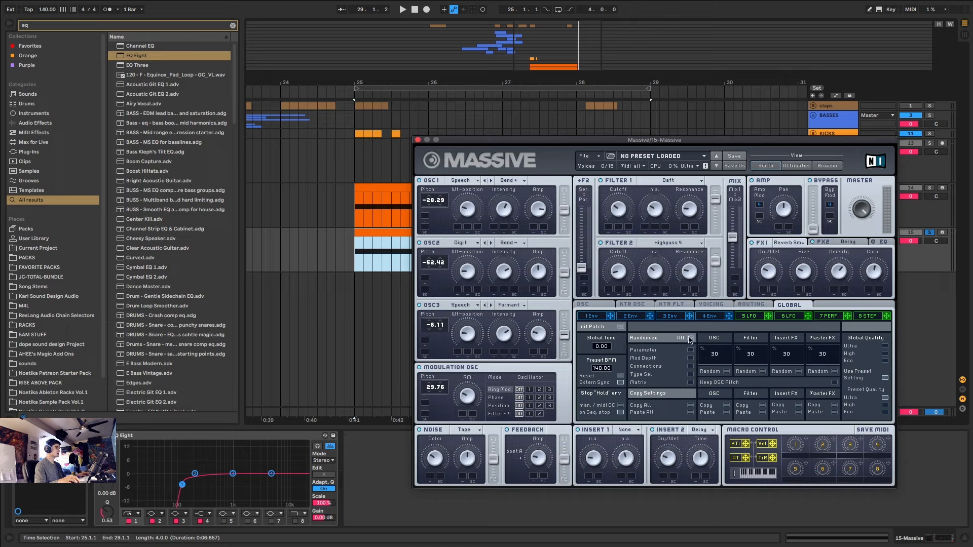
key(space)
key(space)
key(space)
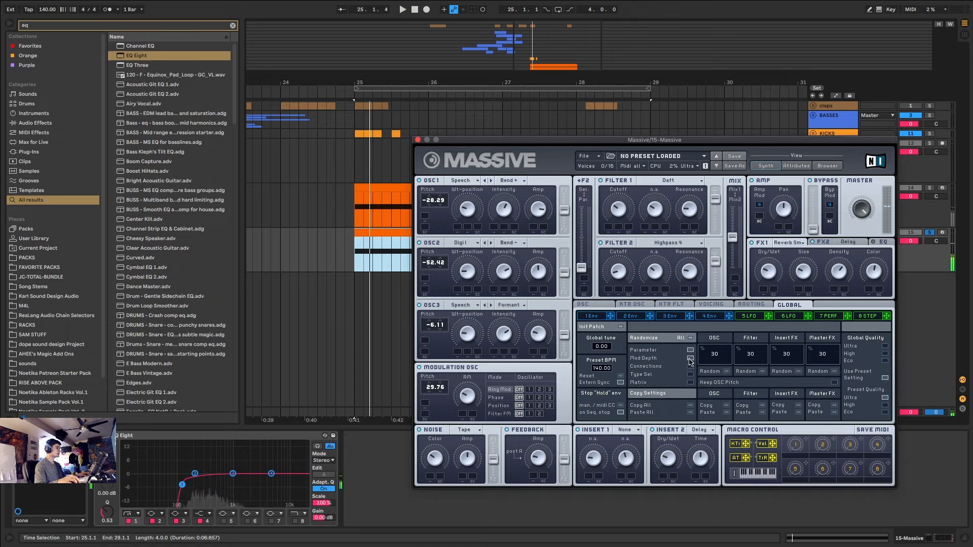
click(690, 339)
key(space)
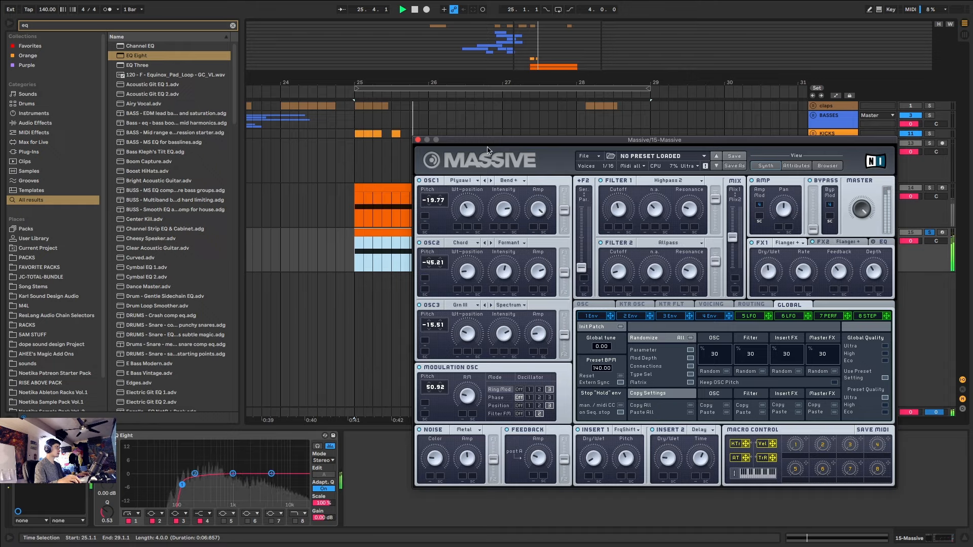
click(418, 140)
key(space)
key(space)
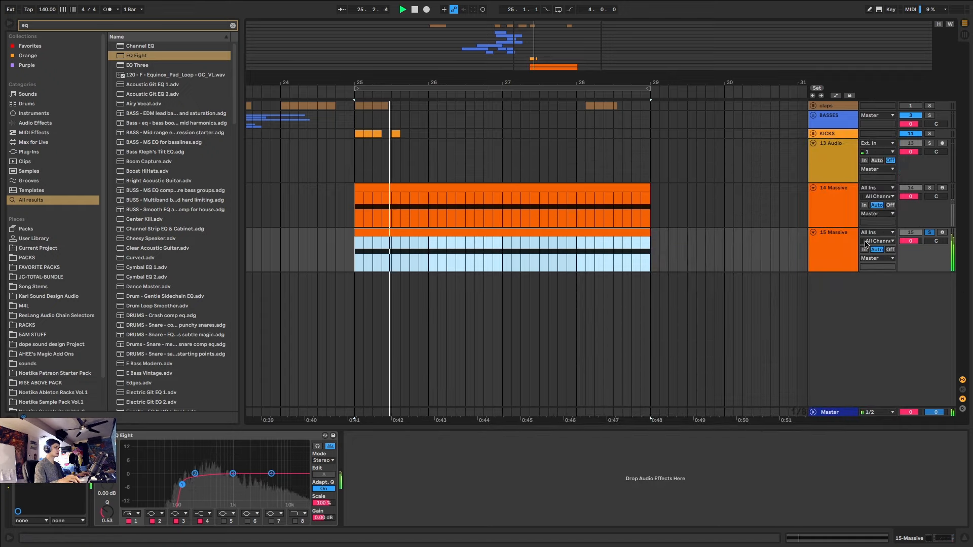
- In track 15's EQ Eight, boost the fourth band in the highs and move the first band's low cut higher
click(839, 249)
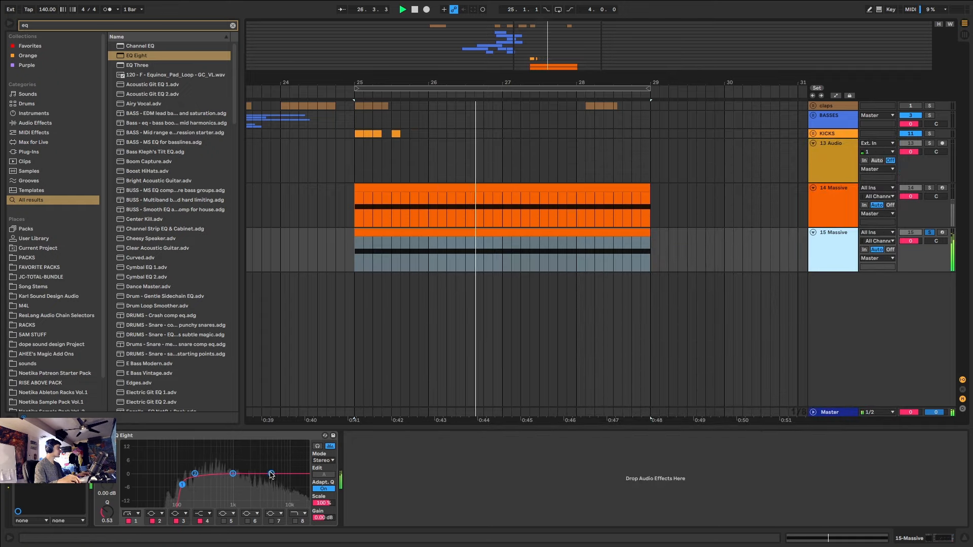
drag(274, 472, 276, 462)
drag(183, 486, 189, 492)
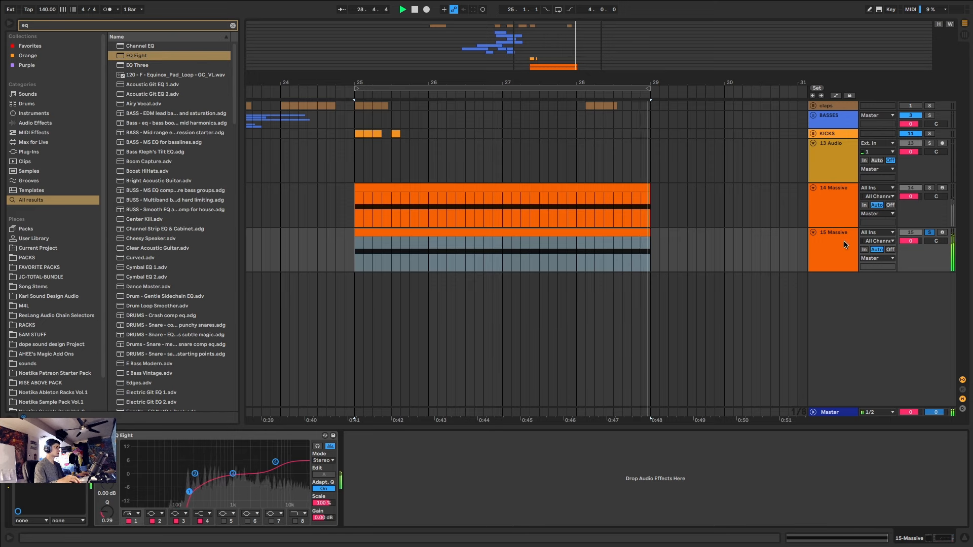
- Duplicate track 15 Massive, solo the copy and set the high-band boost of its EQ Eight to 2.85 dB
click(828, 242)
key(ctrl+d)
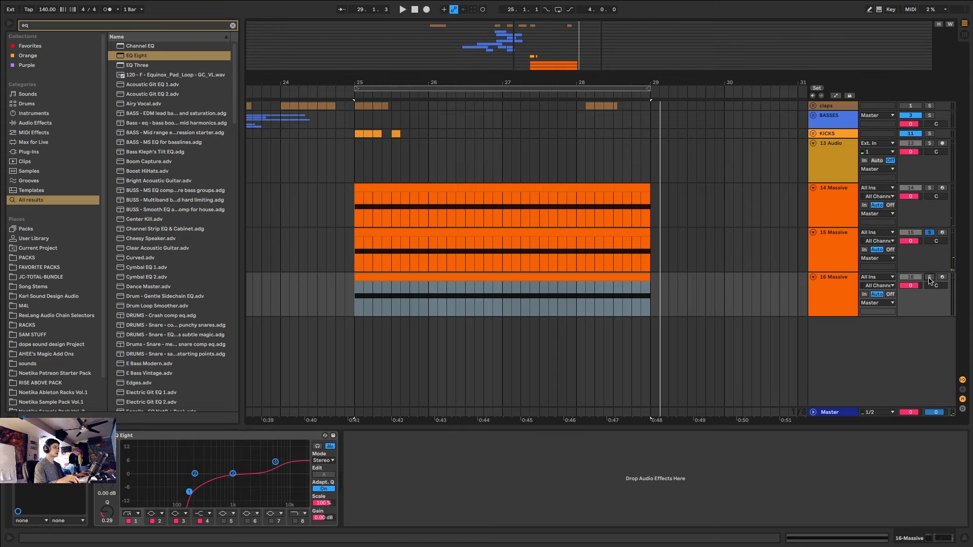
click(930, 277)
click(606, 277)
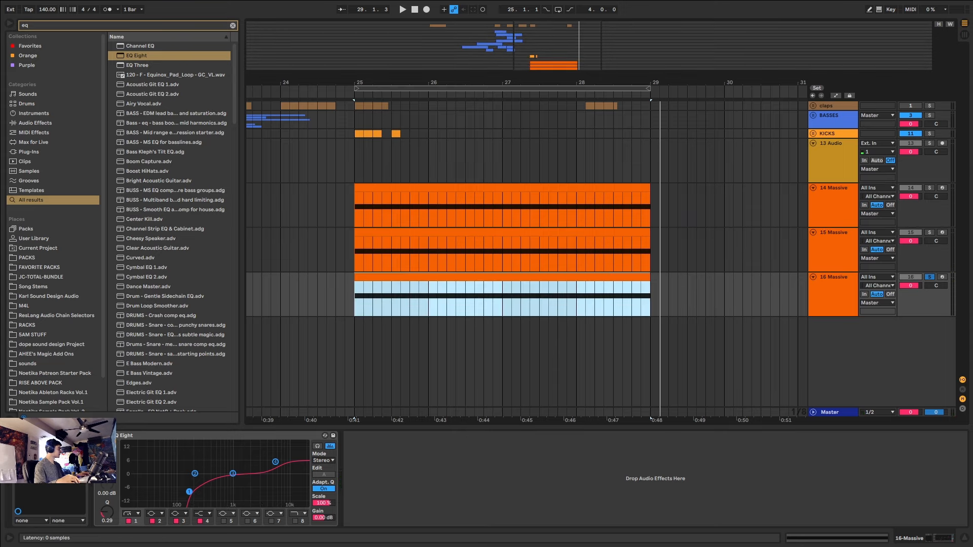
click(29, 436)
drag(276, 463, 275, 468)
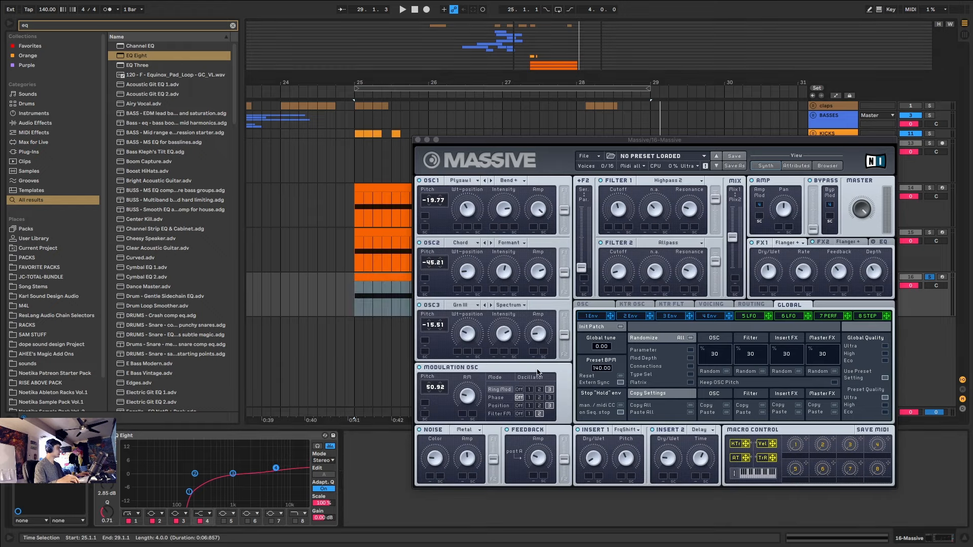
- Randomize all parameters of track 16's Massive until a patch fits, auditioning the results, and close the synth window
click(693, 358)
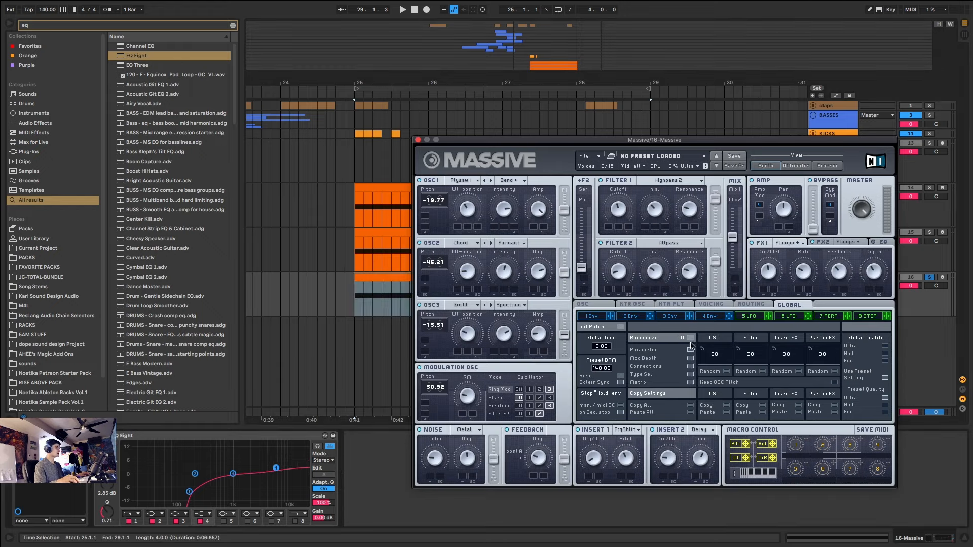
click(690, 338)
key(space)
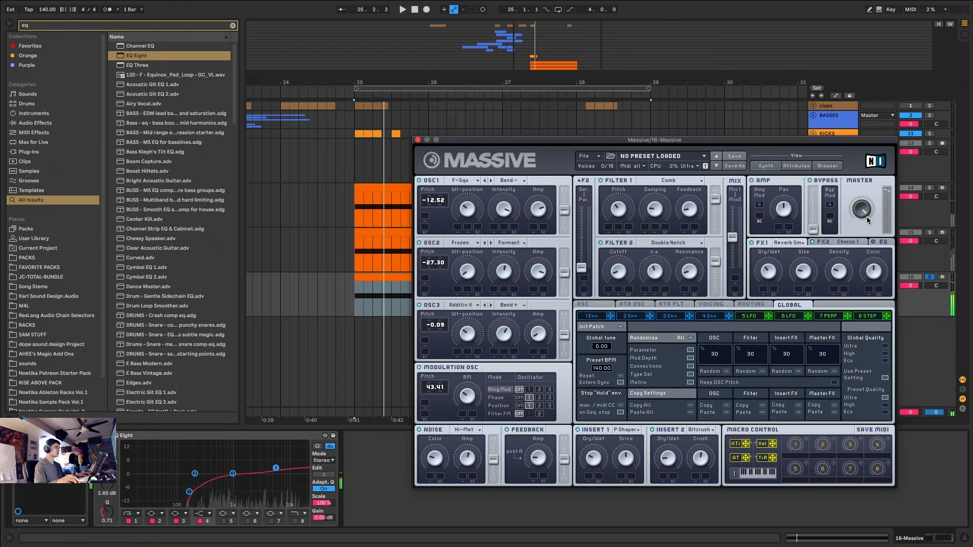
click(690, 338)
key(space)
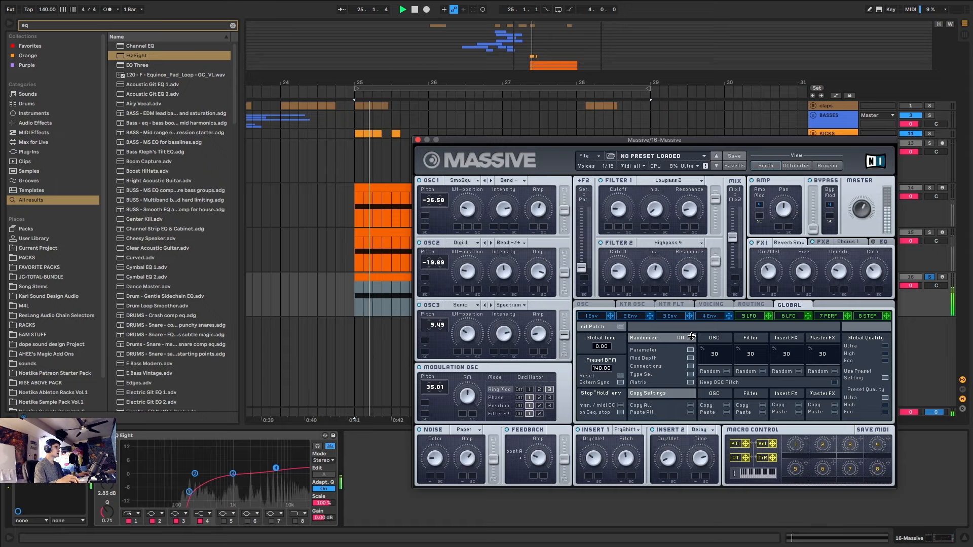
click(418, 140)
- Duplicate track 16 Massive and briefly play the soloed copy
click(831, 288)
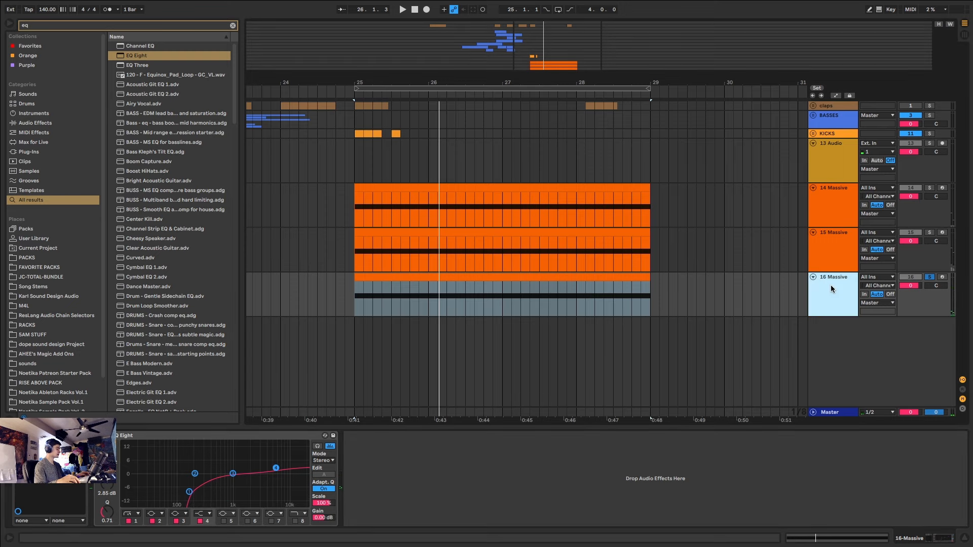
key(ctrl+d)
key(space)
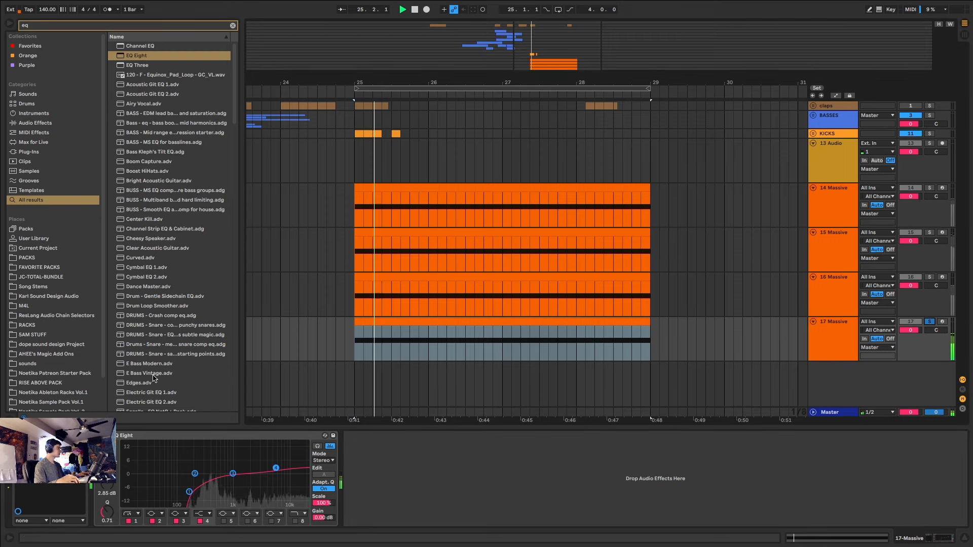
key(space)
- Randomize all parameters of track 17's Massive several times during playback to find a new patch, and close the synth window
click(31, 436)
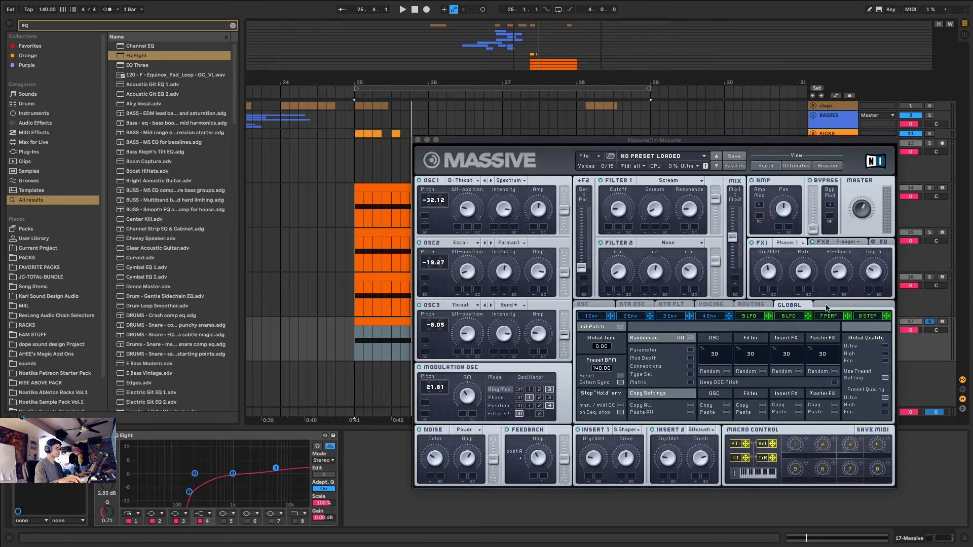
key(space)
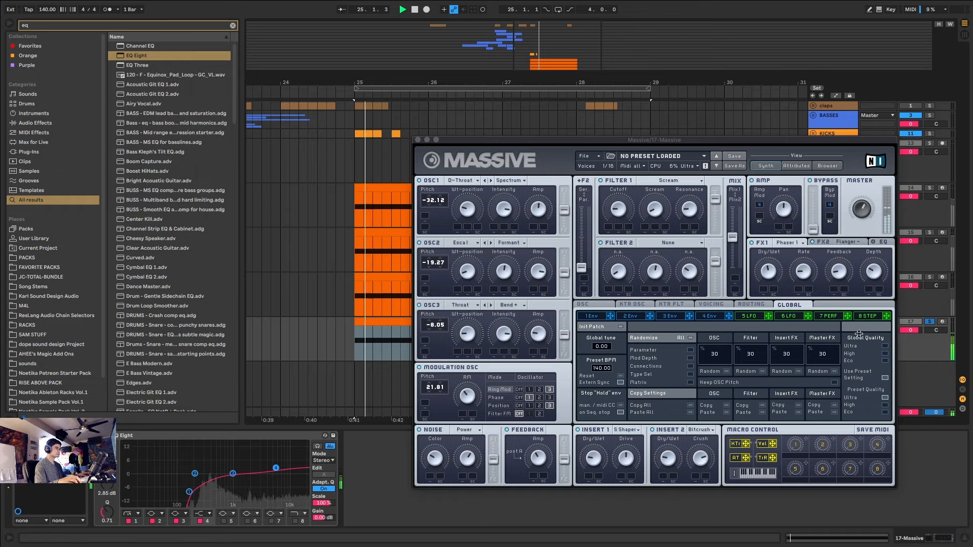
key(space)
click(690, 352)
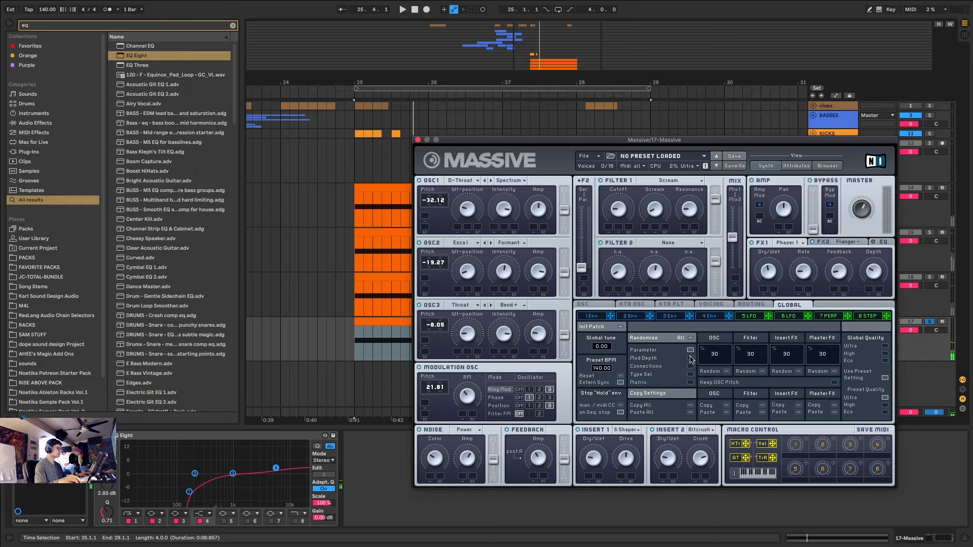
key(space)
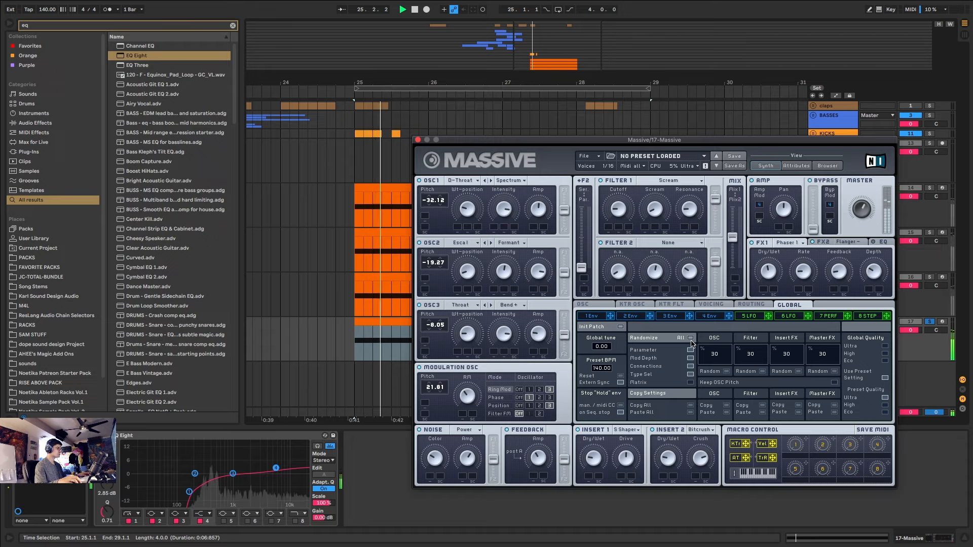
click(690, 338)
click(692, 338)
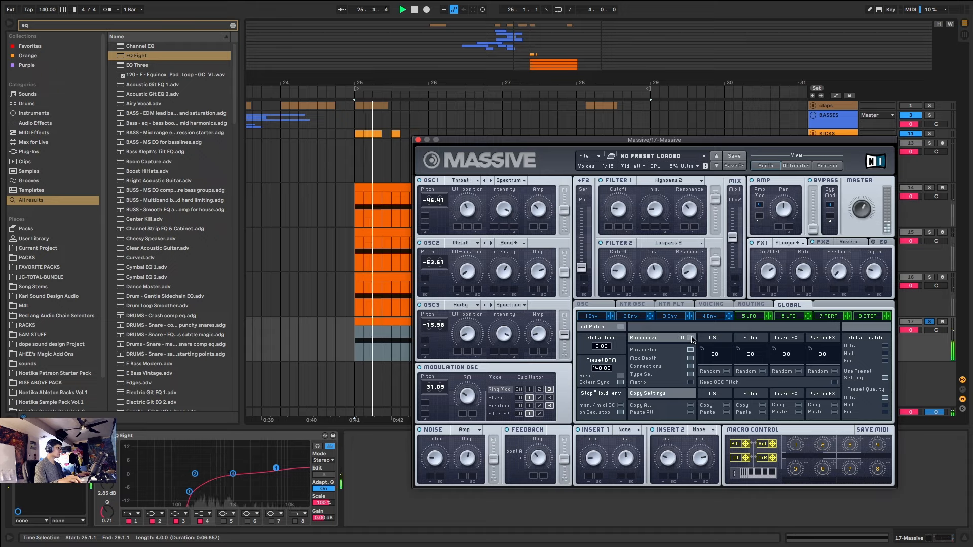
click(692, 338)
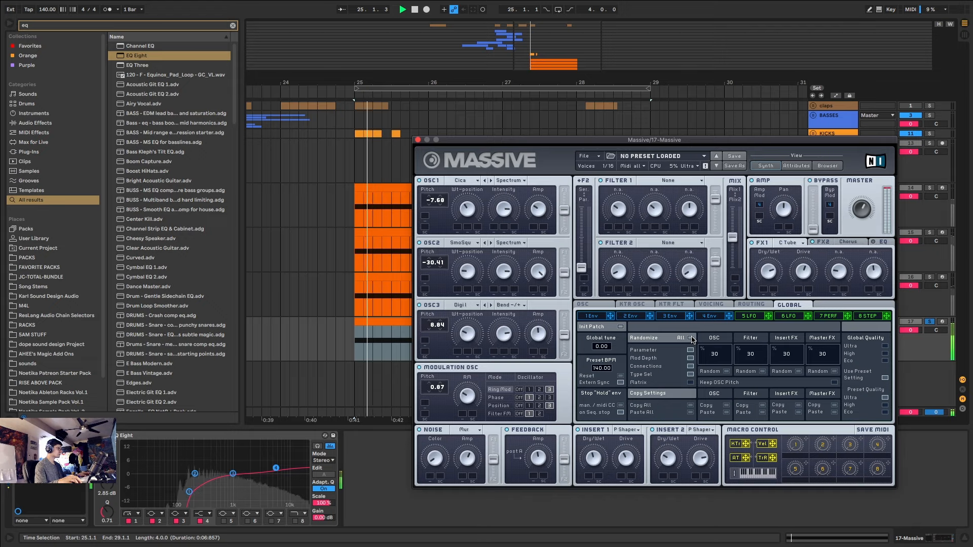
click(418, 139)
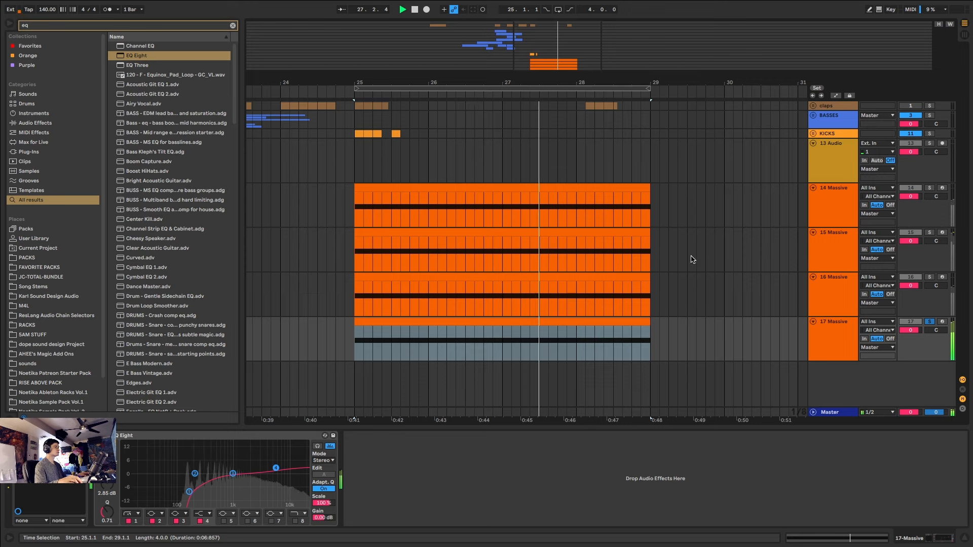
- Duplicate track 17 Massive with its clip and devices, and solo the new copy
click(829, 325)
key(ctrl+d)
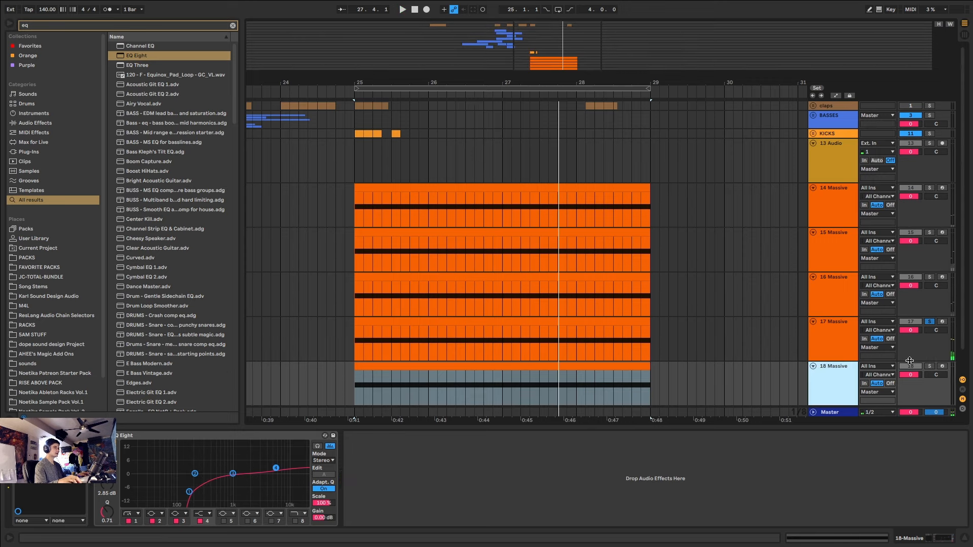
click(525, 365)
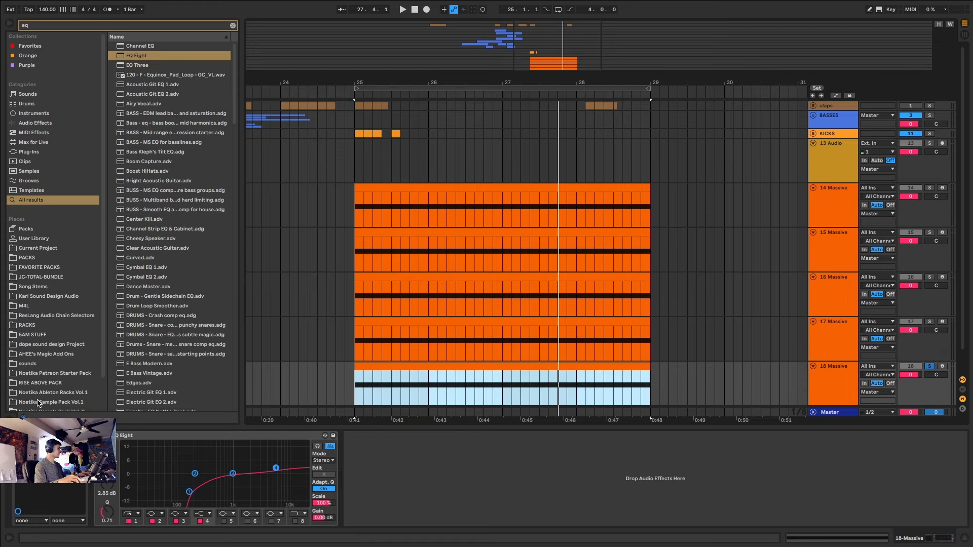
- Randomize all parameters of track 18's Massive, audition the generated patch and close the synth window
click(32, 435)
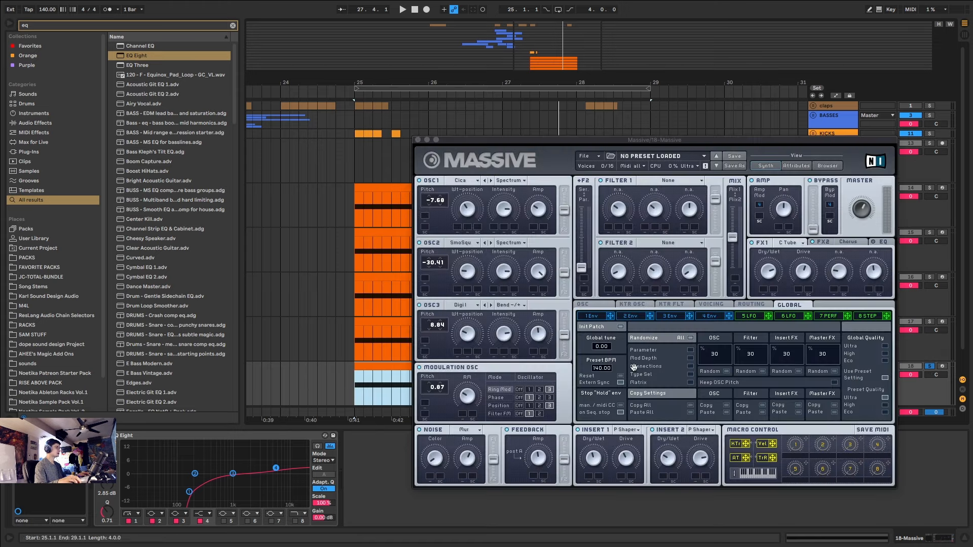
click(690, 350)
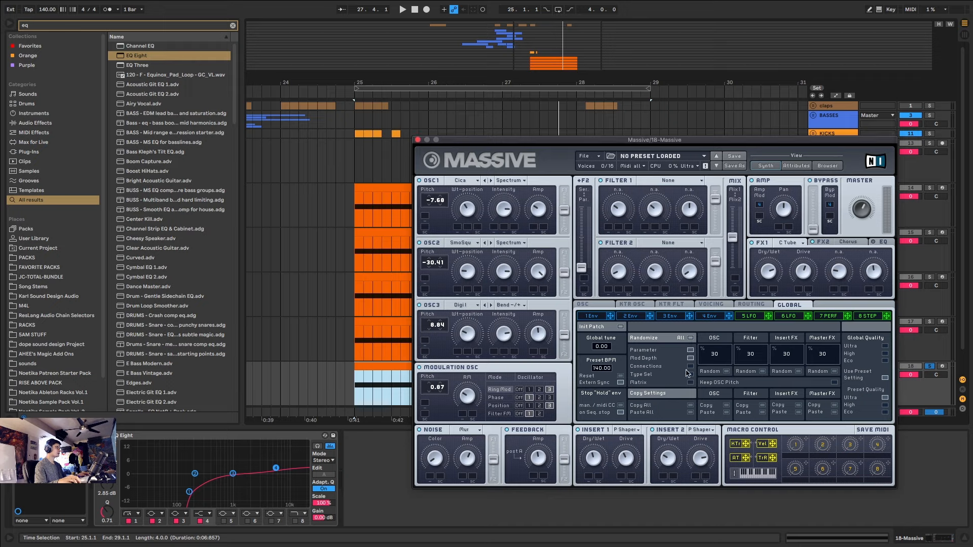
click(690, 338)
key(space)
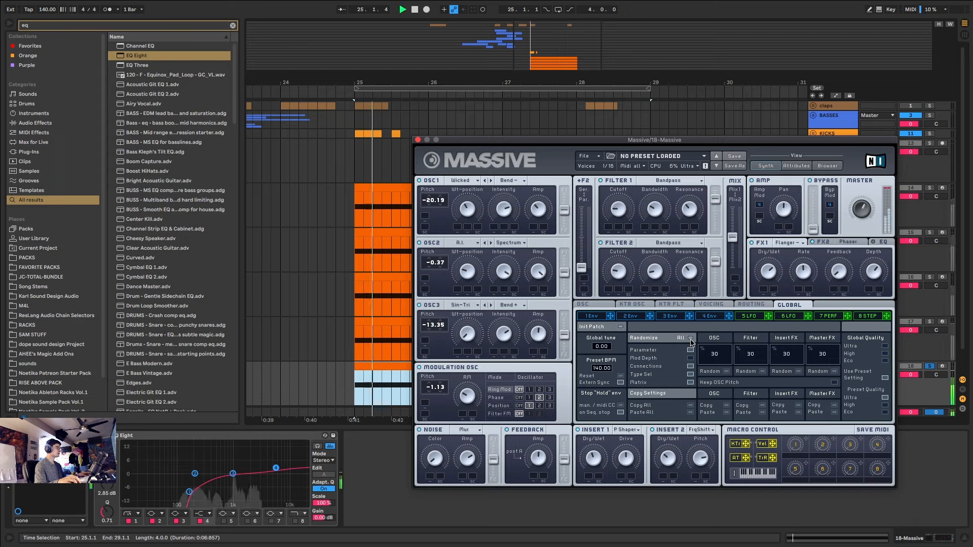
click(418, 140)
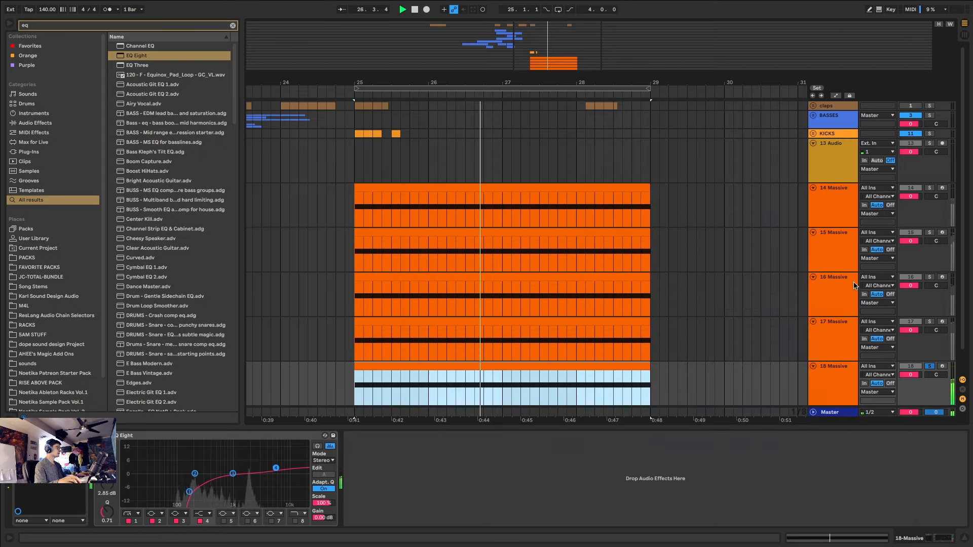
- Turn off the solo on track 18 and freeze the five Massive tracks 14 to 18 together
click(833, 379)
click(929, 366)
click(844, 372)
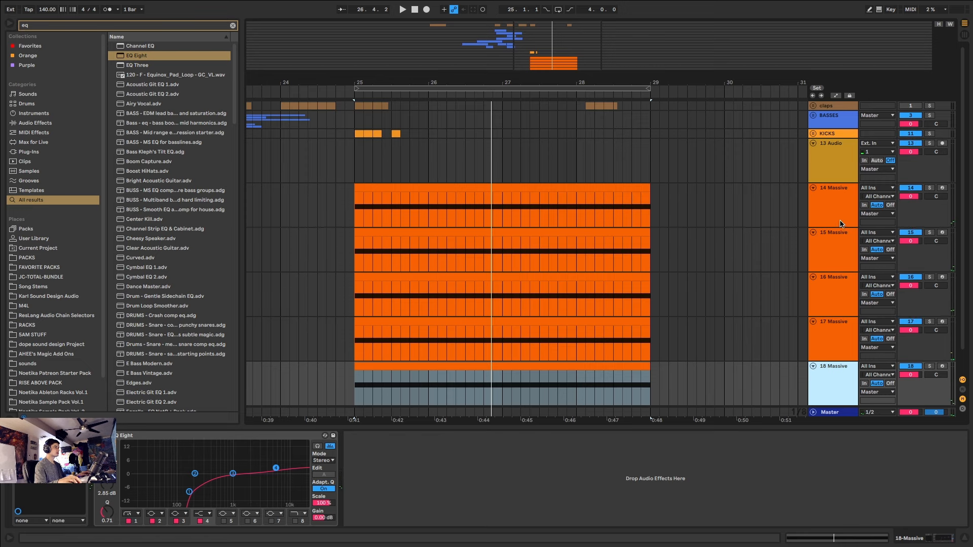
shift+click(839, 224)
right_click(835, 218)
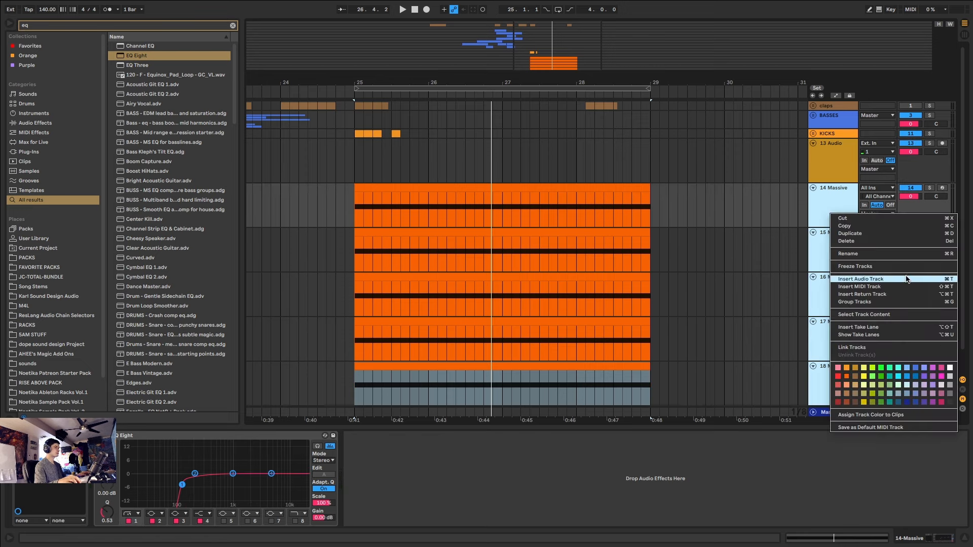
click(885, 272)
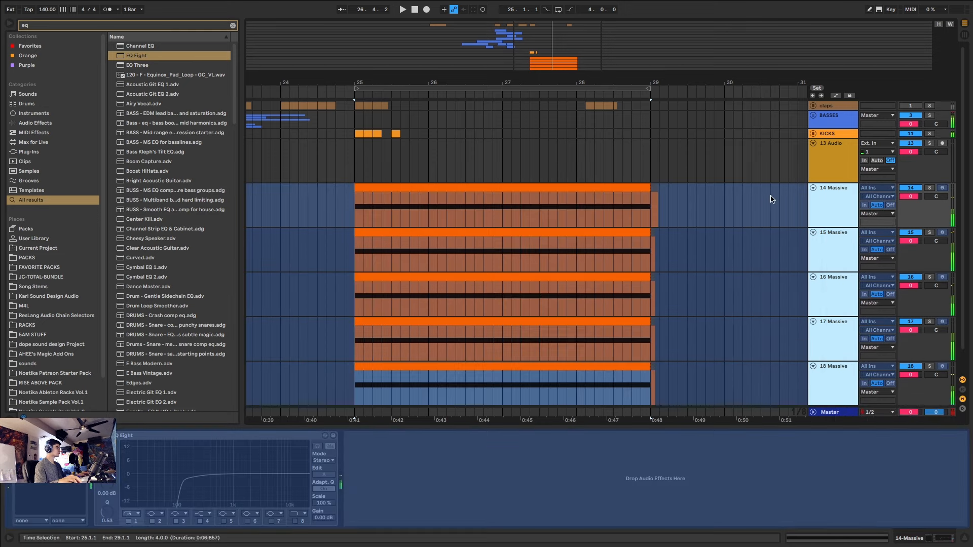
- Flatten the five frozen Massive tracks into audio
right_click(828, 209)
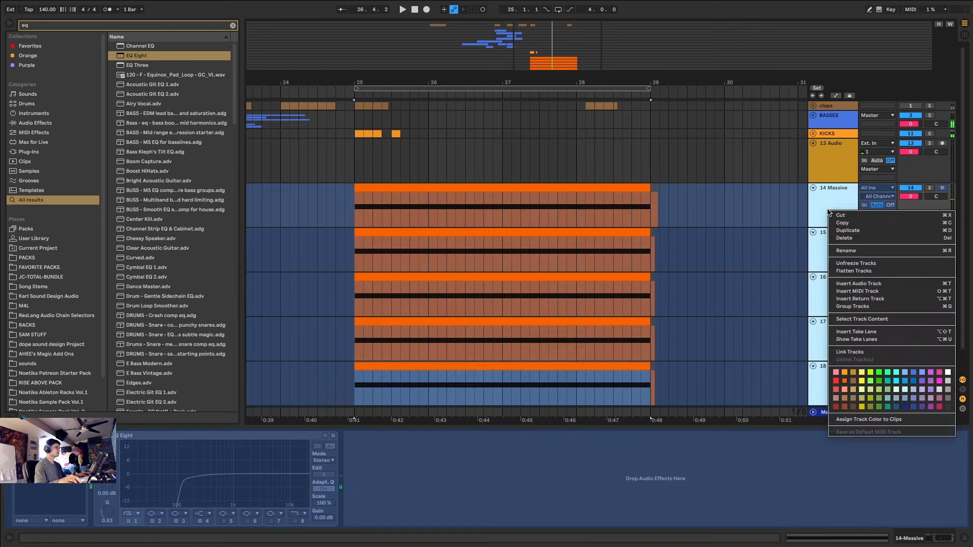
key(Return)
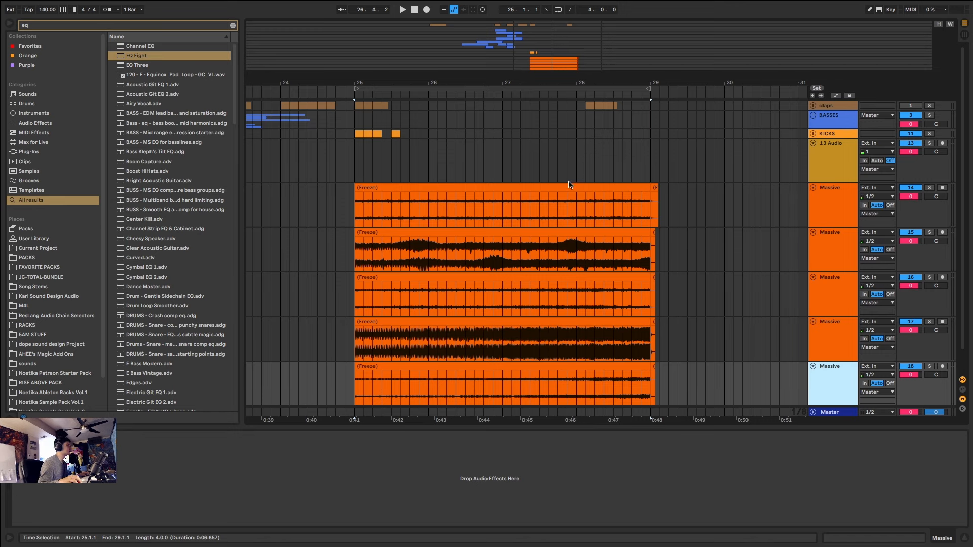
- Take the Live window out of full-screen mode
scroll(568, 186, down, 1)
scroll(569, 188, up, 1)
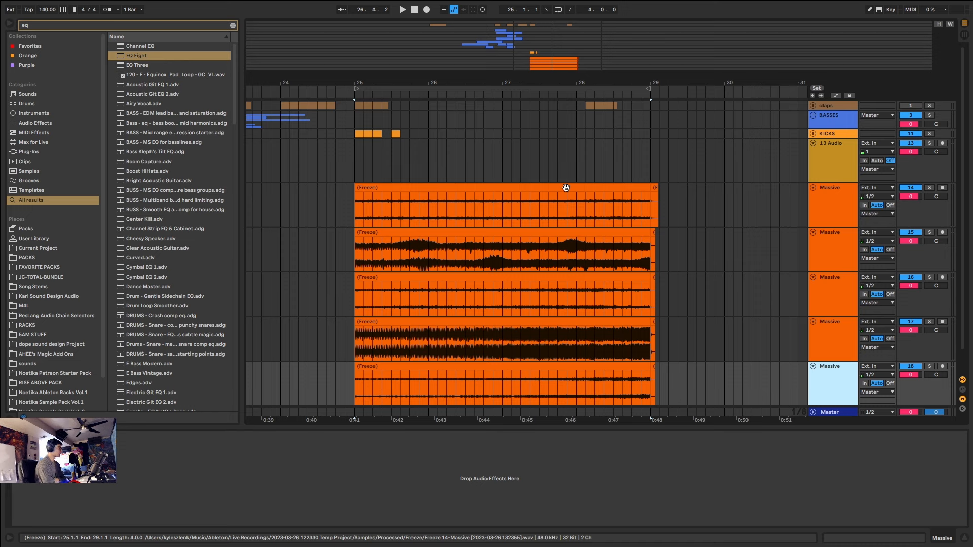
mouse_move(3, 5)
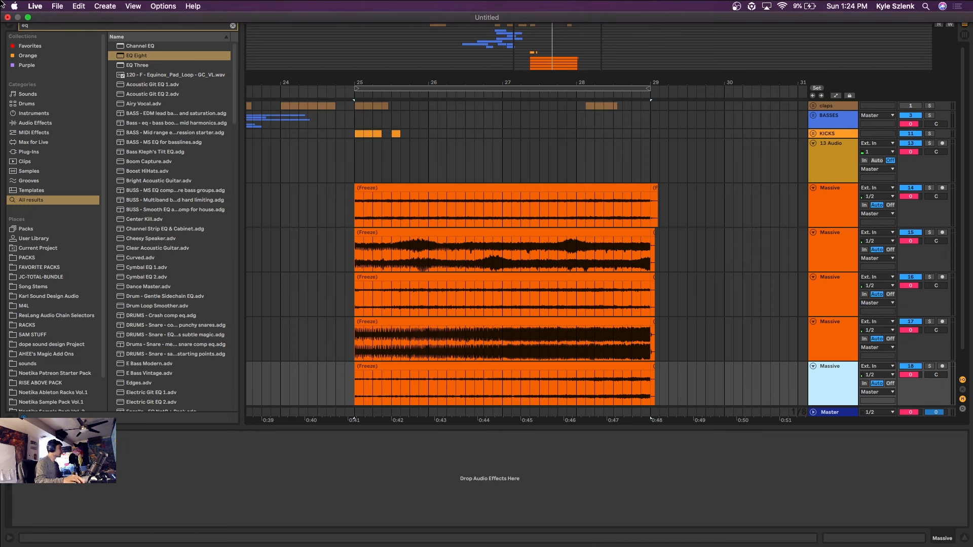
click(28, 18)
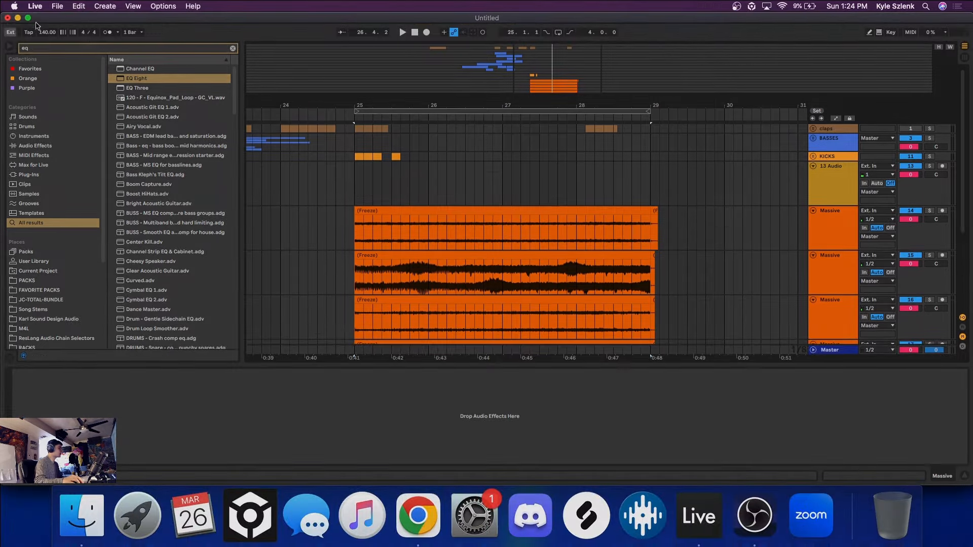